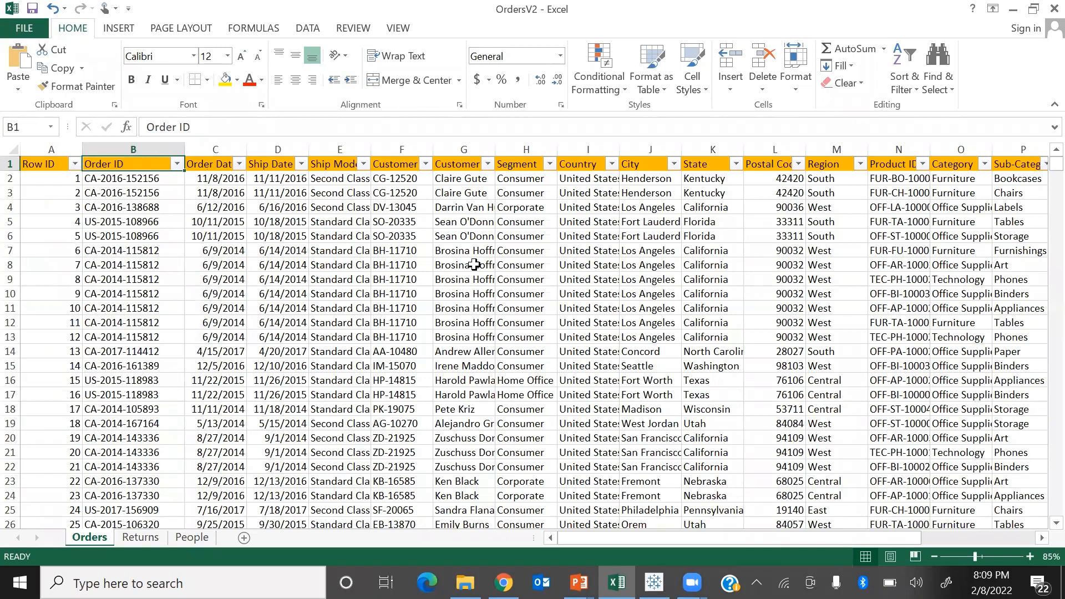
# Go through the Orders headers up to Ship Mode and check the Segment column's filter values without applying a filter.
pyautogui.press('Right')
pyautogui.press('Right')
pyautogui.press('Right')
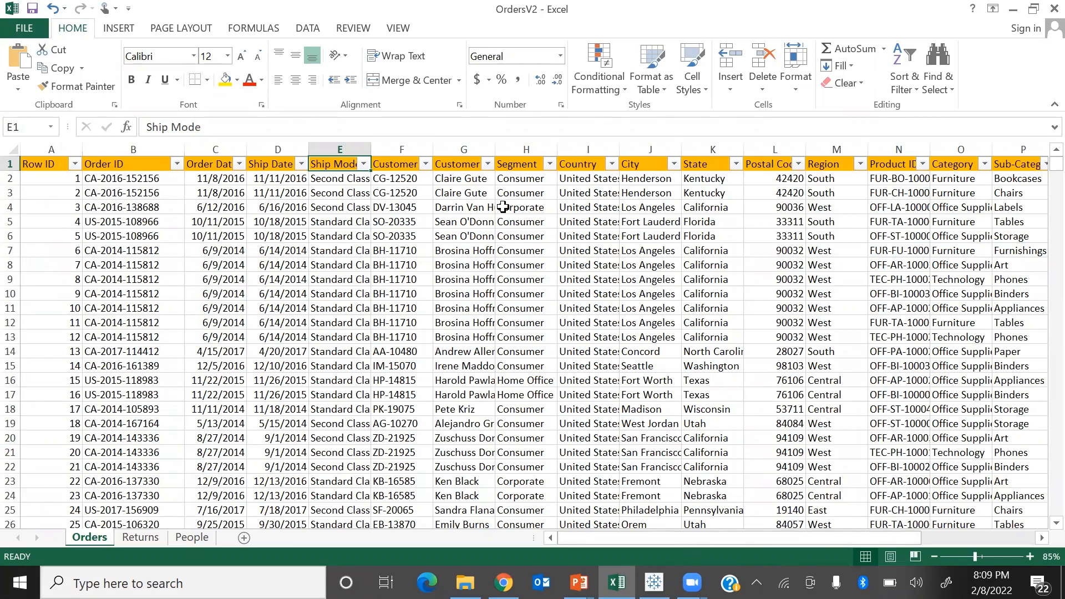
pyautogui.click(549, 164)
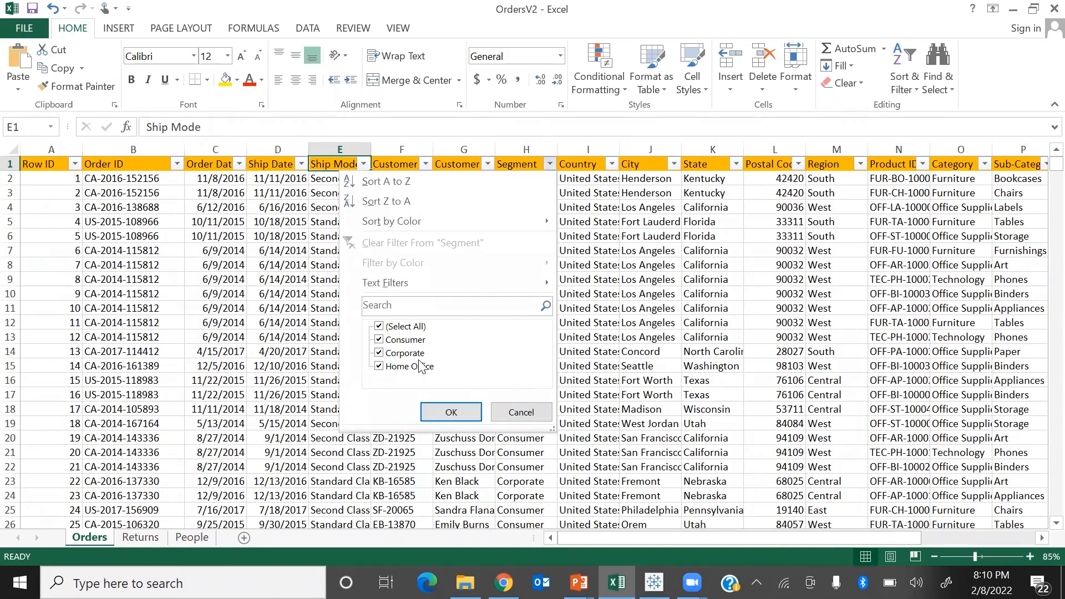
pyautogui.click(533, 415)
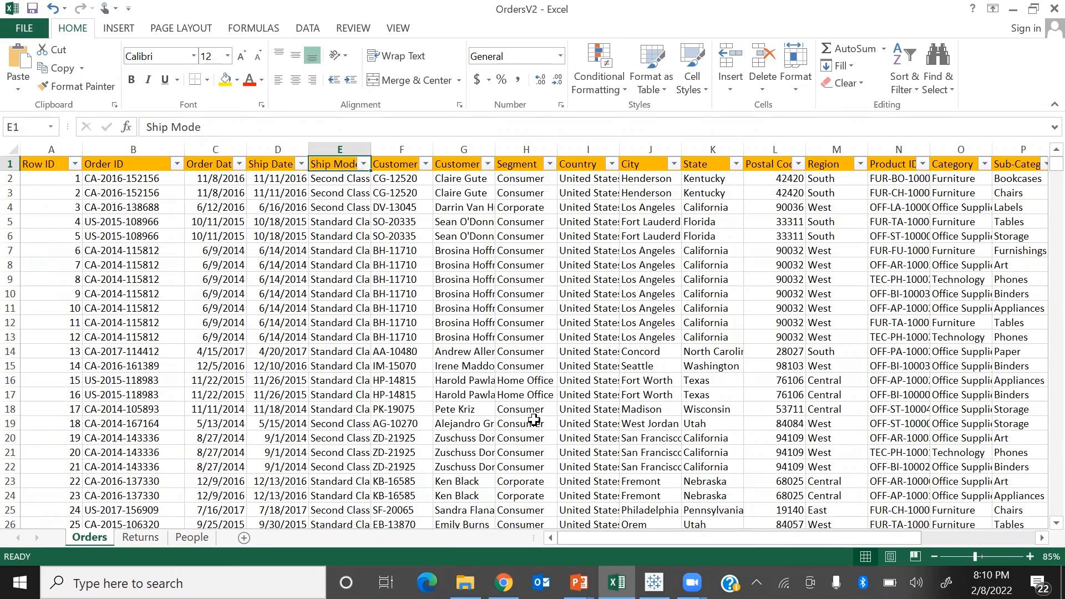
# Go through the Orders headers up to Category and check the Category column's filter values without applying a filter.
pyautogui.press('Right')
pyautogui.press('Right')
pyautogui.press('Right')
pyautogui.press('Right')
pyautogui.press('Right')
pyautogui.press('Right')
pyautogui.press('Right')
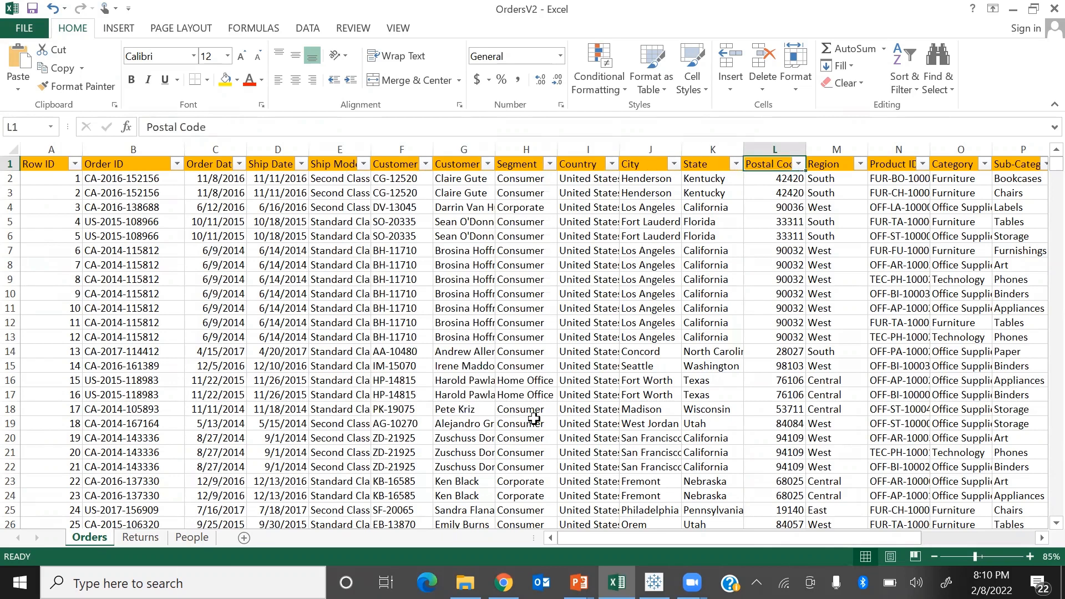
pyautogui.press('Right')
pyautogui.press('Right')
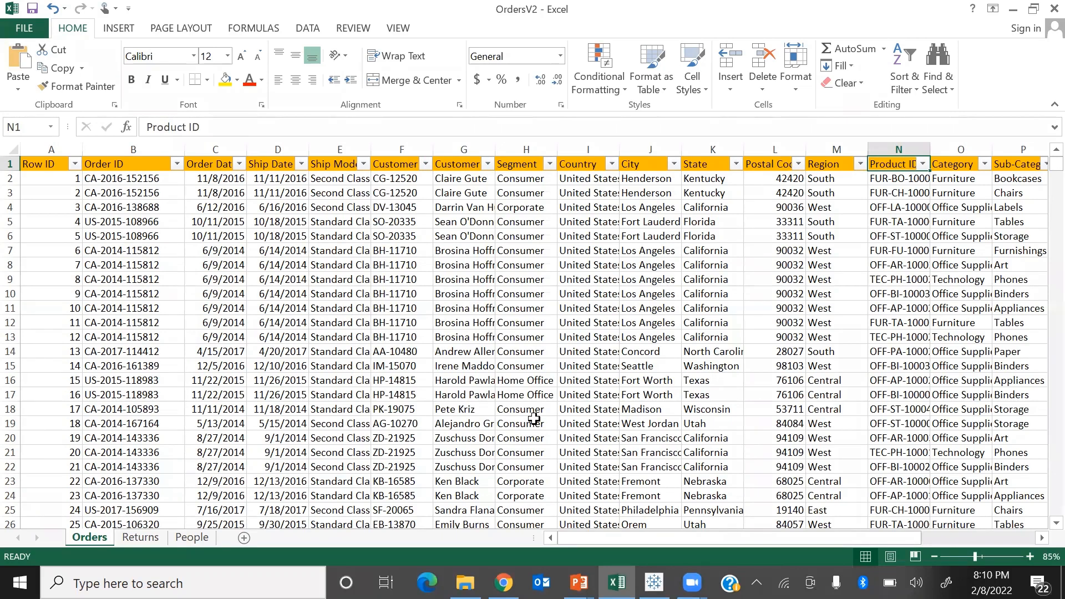
pyautogui.press('Right')
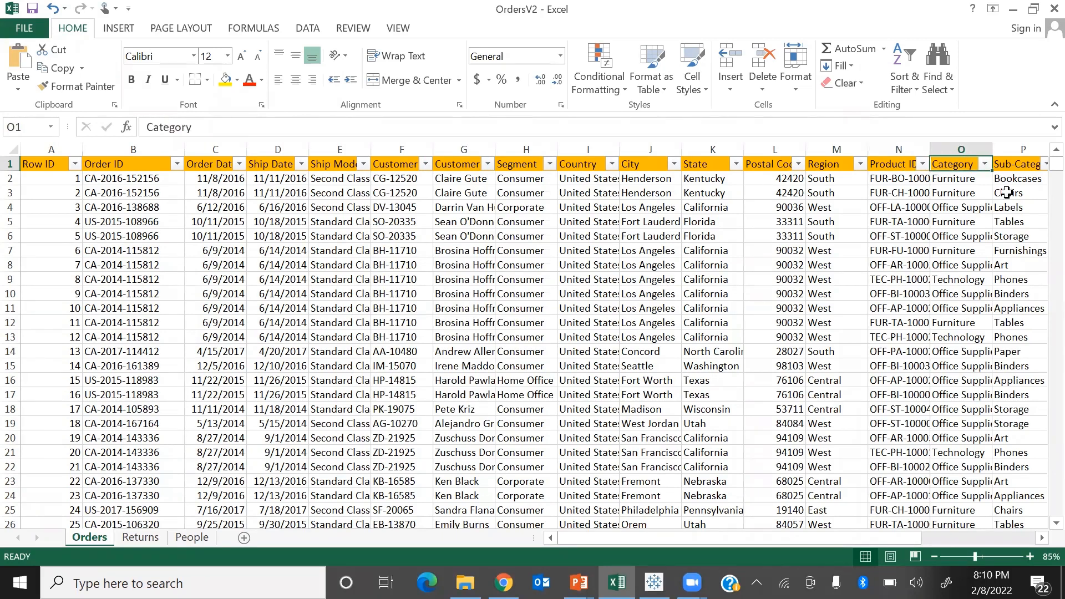
pyautogui.click(984, 164)
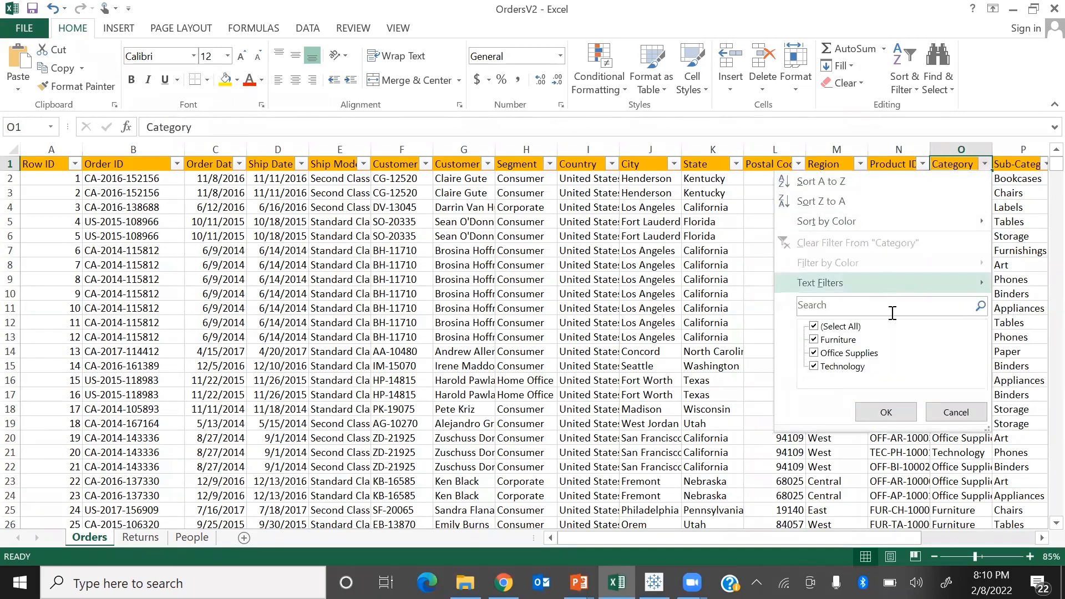
pyautogui.click(963, 423)
# Review the remaining Orders columns from Sub-Category through Sales, Quantity and Discount to Profit.
pyautogui.press('Right')
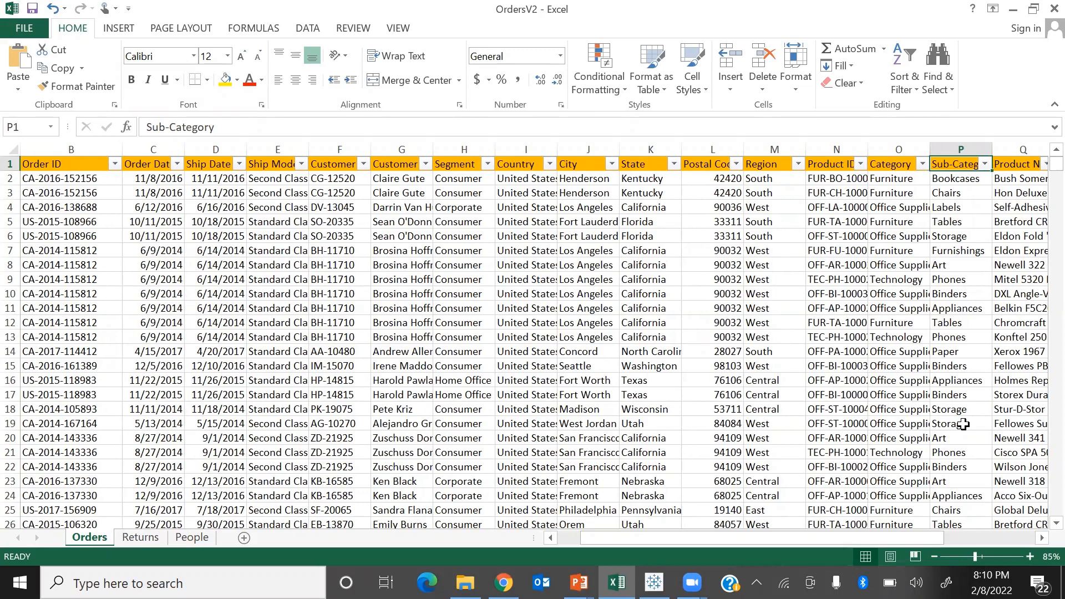
pyautogui.press('Right')
pyautogui.press('Right')
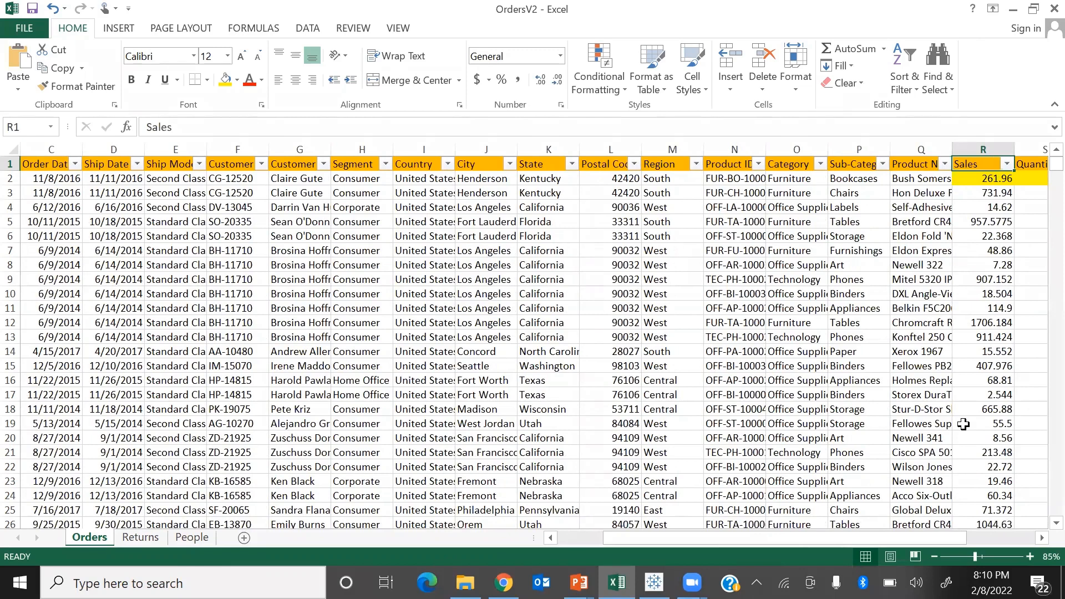
pyautogui.press('Tab')
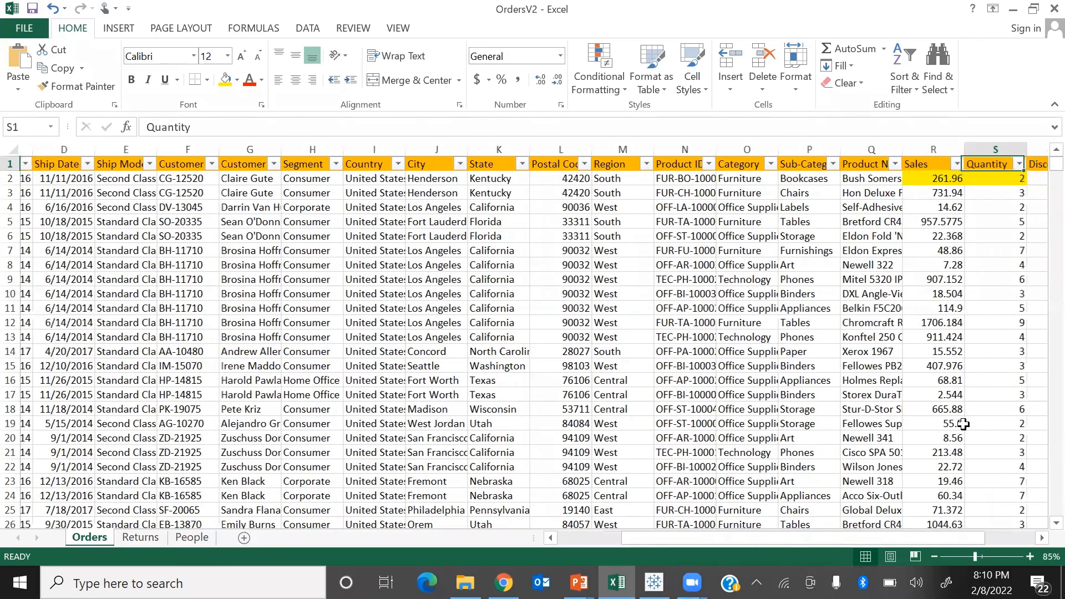
pyautogui.press('Return')
pyautogui.press('Tab')
pyautogui.press('Tab')
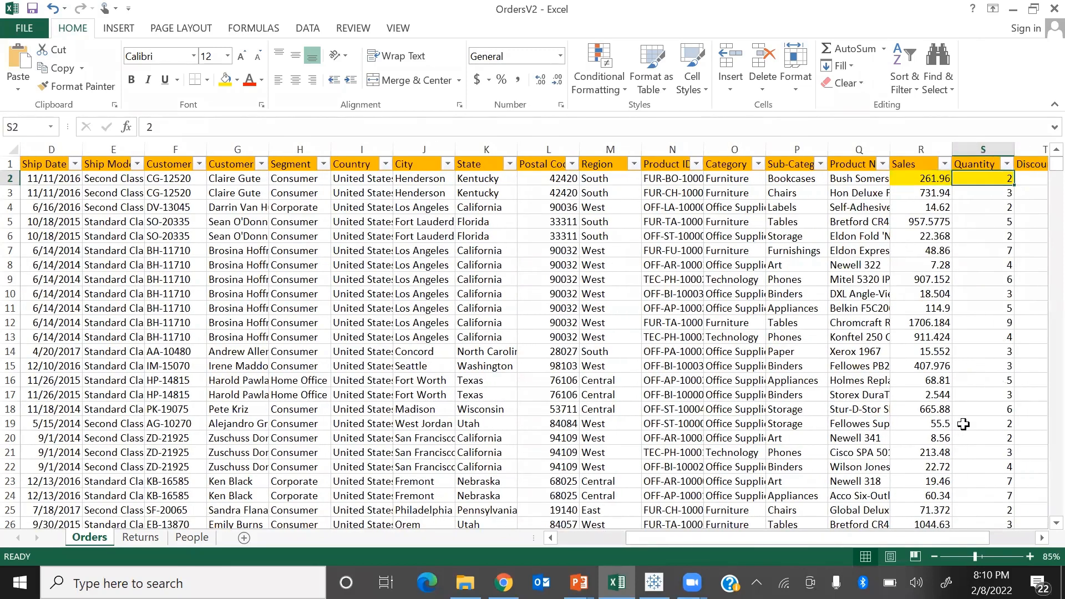
pyautogui.press('Tab')
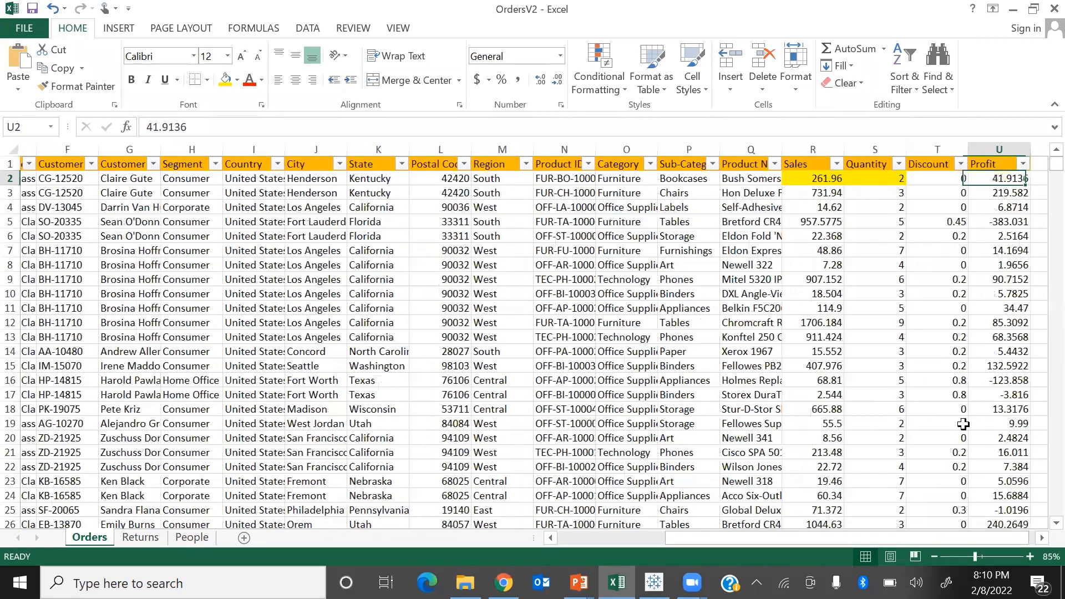
pyautogui.press('Up')
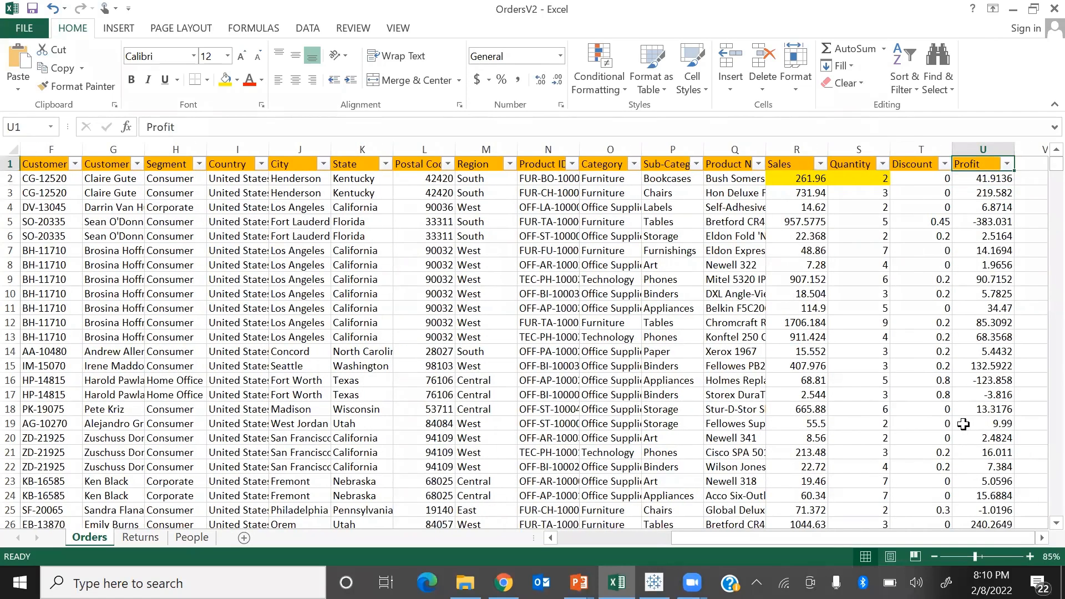
# Select the header row from Profit back to Row ID, and check the last record in the Row ID column before returning to its header.
pyautogui.hotkey('ctrl', 'shift', 'Left')
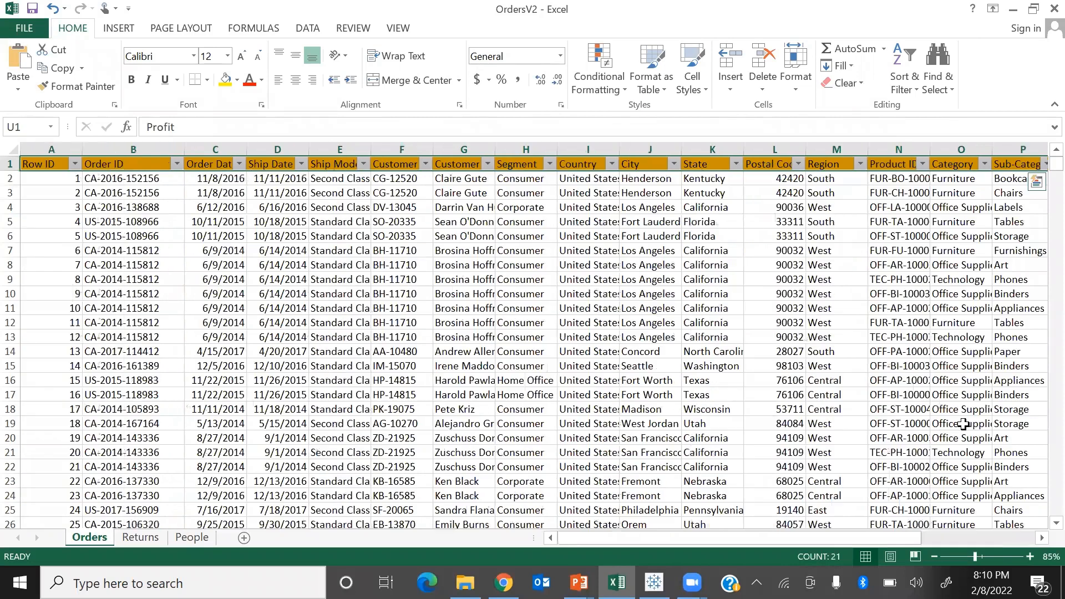
pyautogui.press('Left')
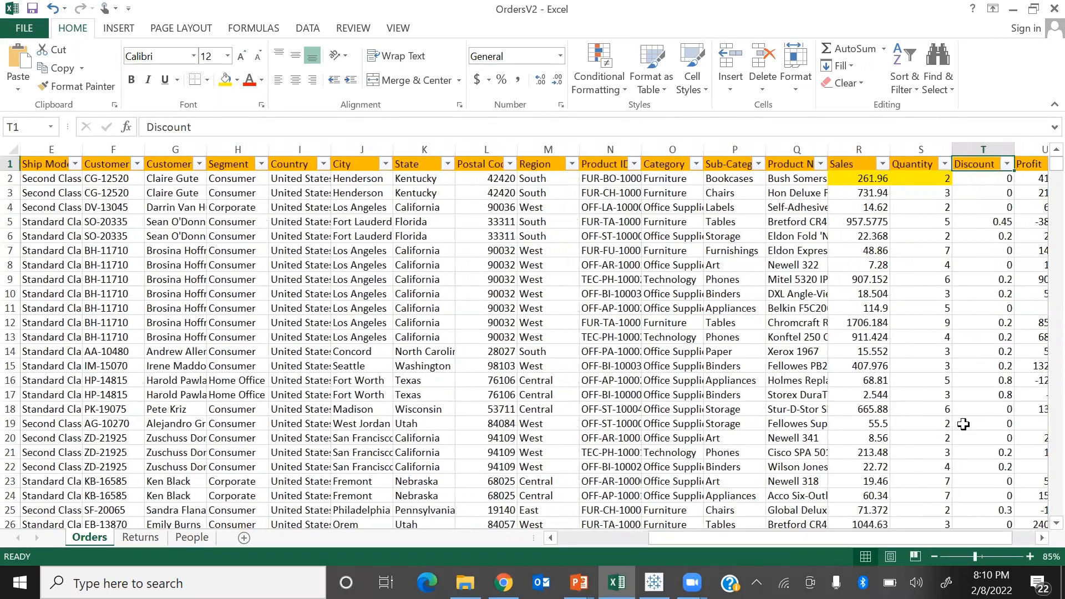
pyautogui.hotkey('ctrl', 'Left')
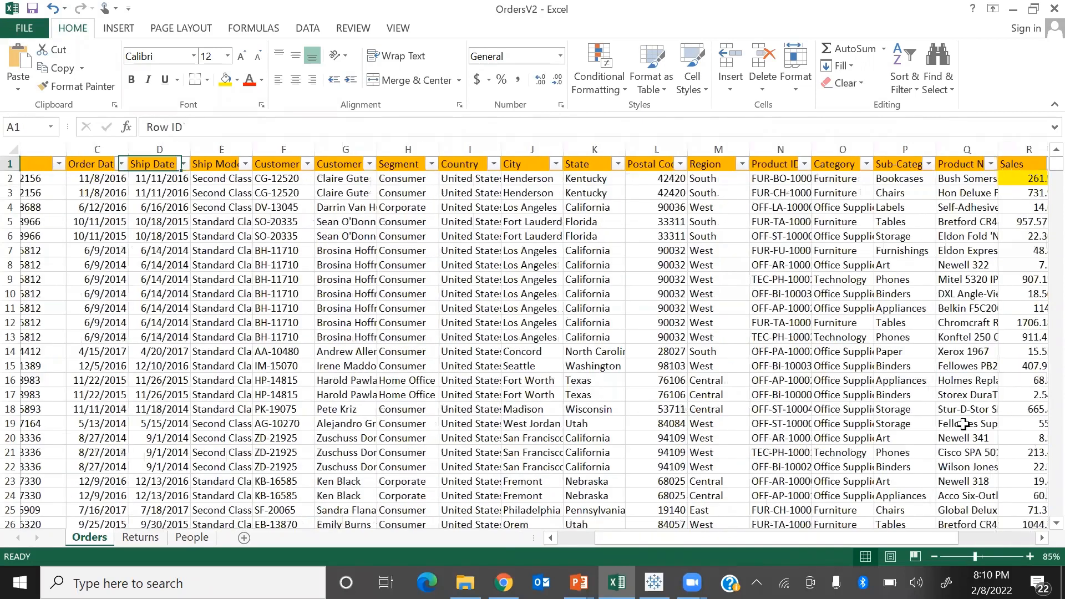
pyautogui.hotkey('ctrl', 'Down')
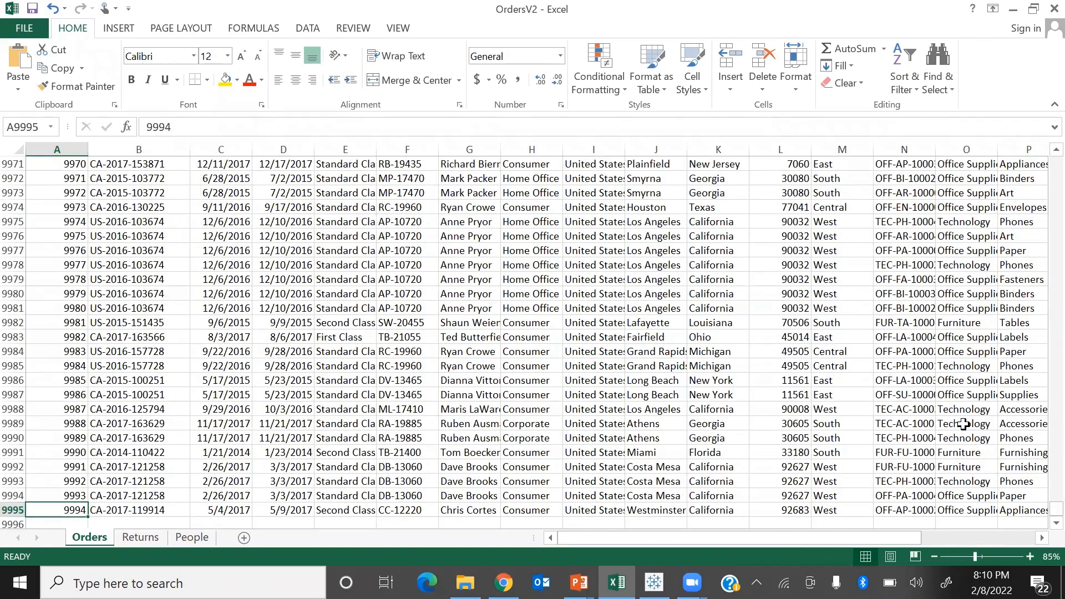
pyautogui.hotkey('ctrl', 'Up')
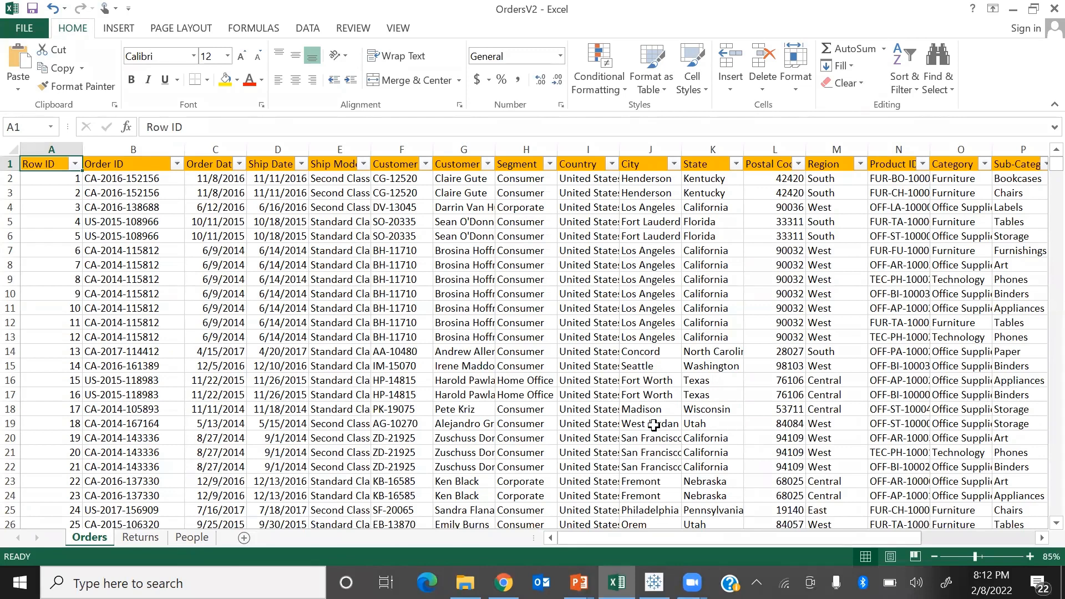
# Switch to the Demo2 workbook in Tableau Public and show Story 1 in presentation mode.
pyautogui.hotkey('alt', 'Tab')
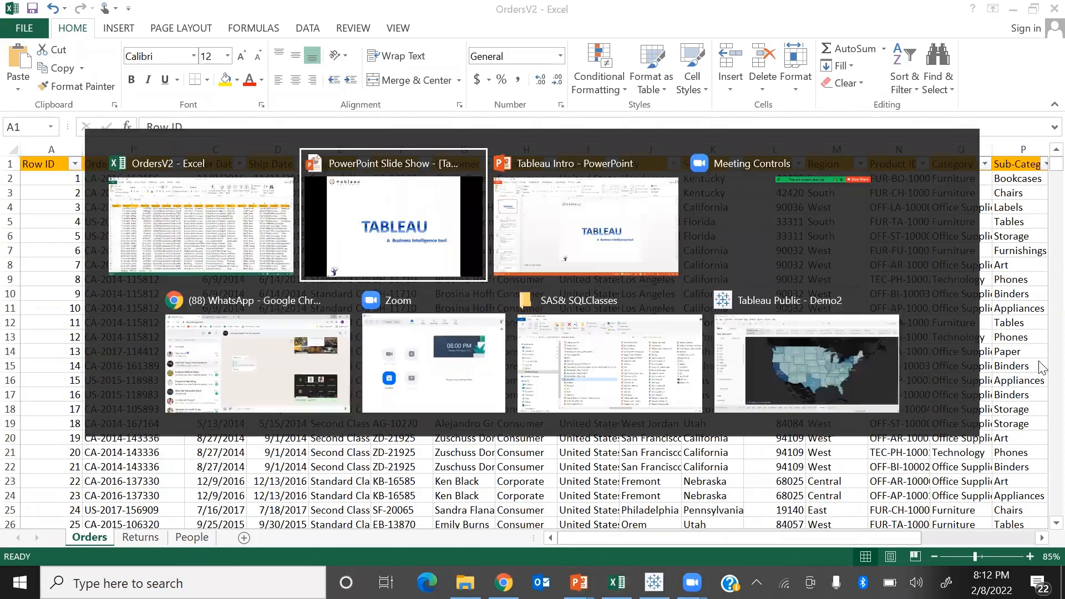
pyautogui.click(772, 387)
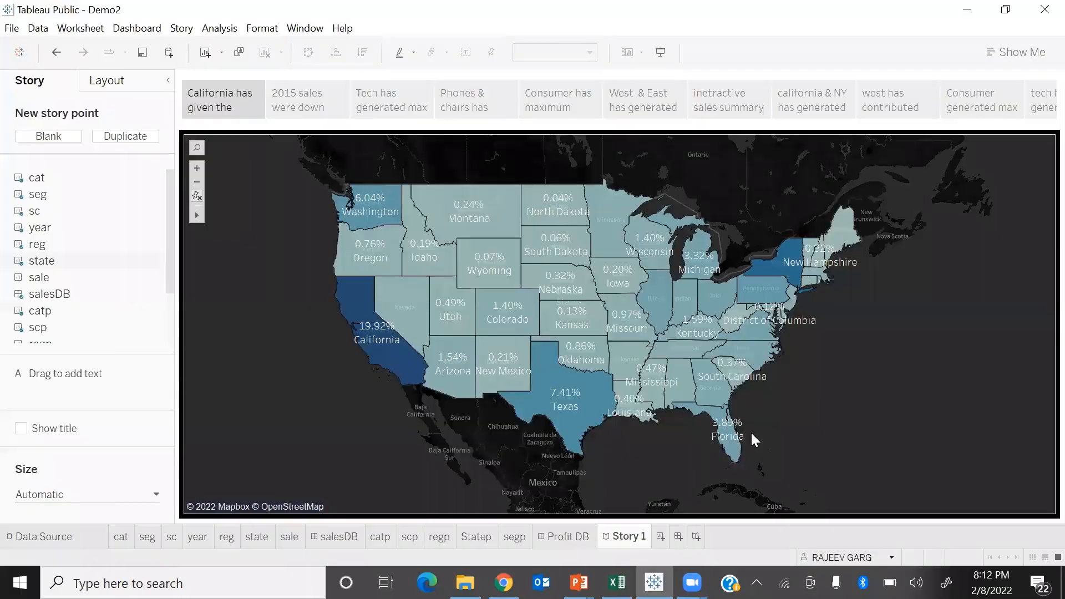
pyautogui.press('F7')
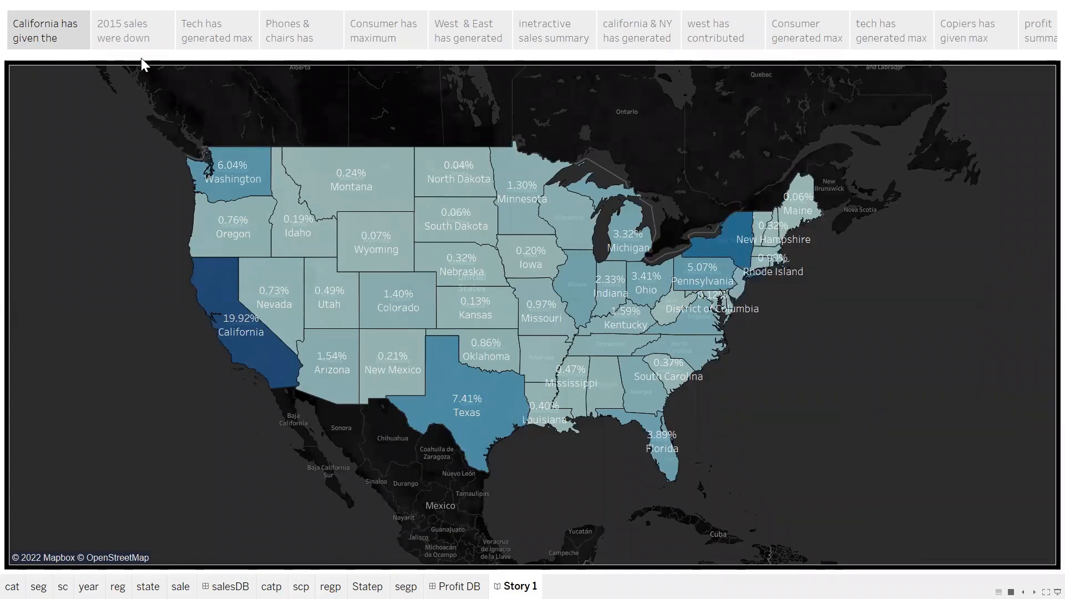
# Examine the story points on yearly sales, categories, Phones & chairs, Consumer segment shares, and West & East regional shares.
pyautogui.click(121, 34)
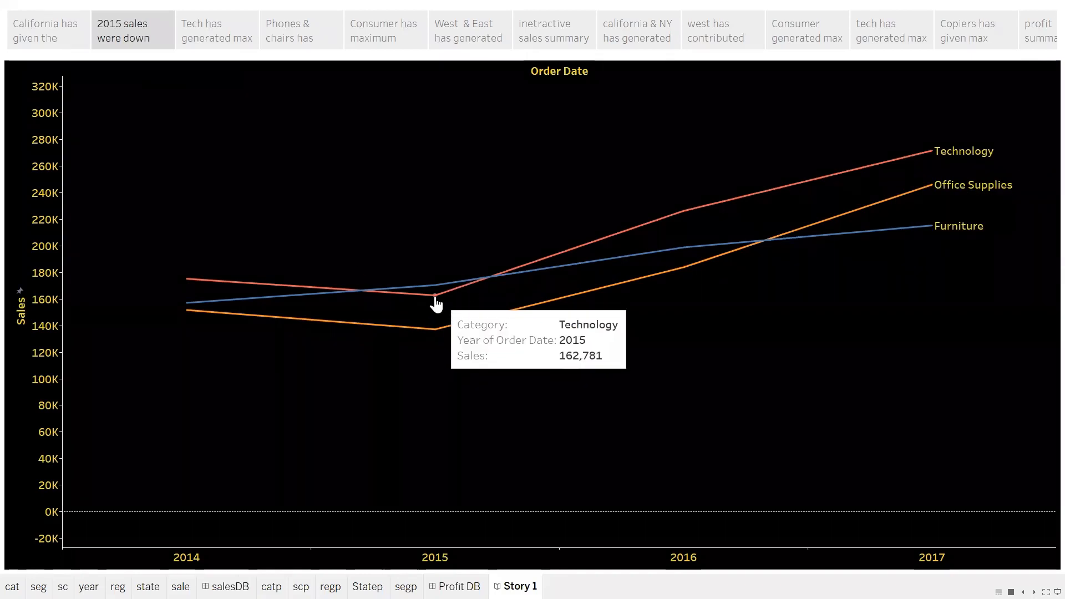
pyautogui.moveTo(438, 330)
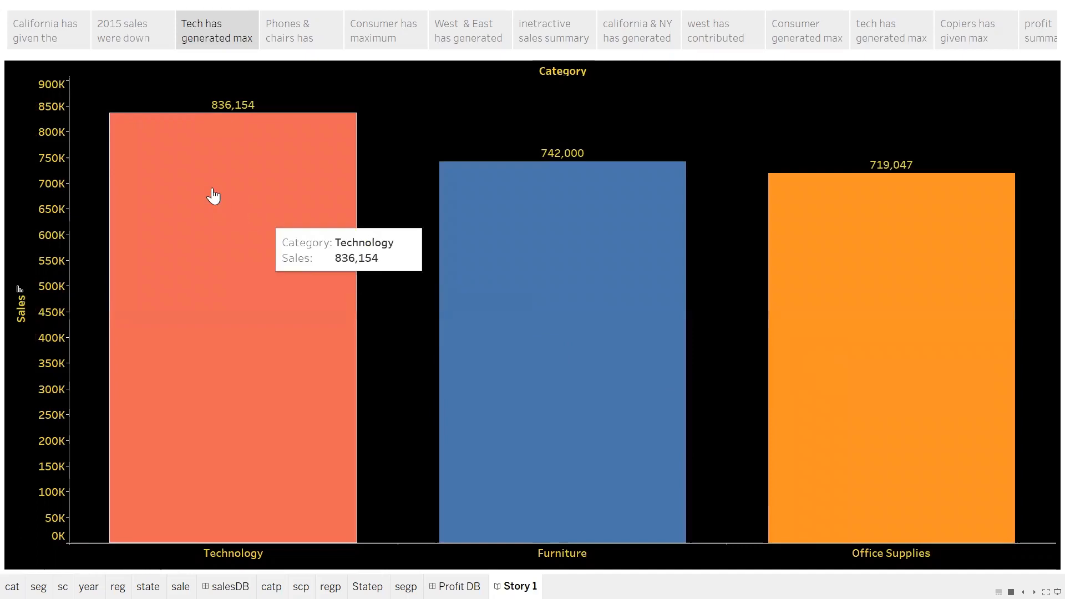
pyautogui.click(284, 38)
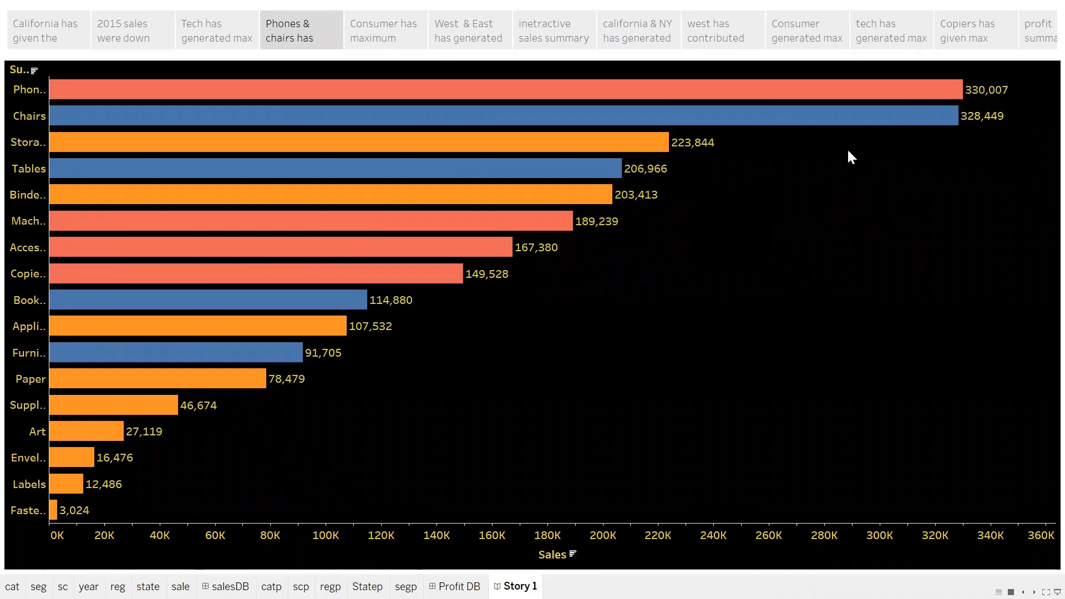
pyautogui.click(405, 45)
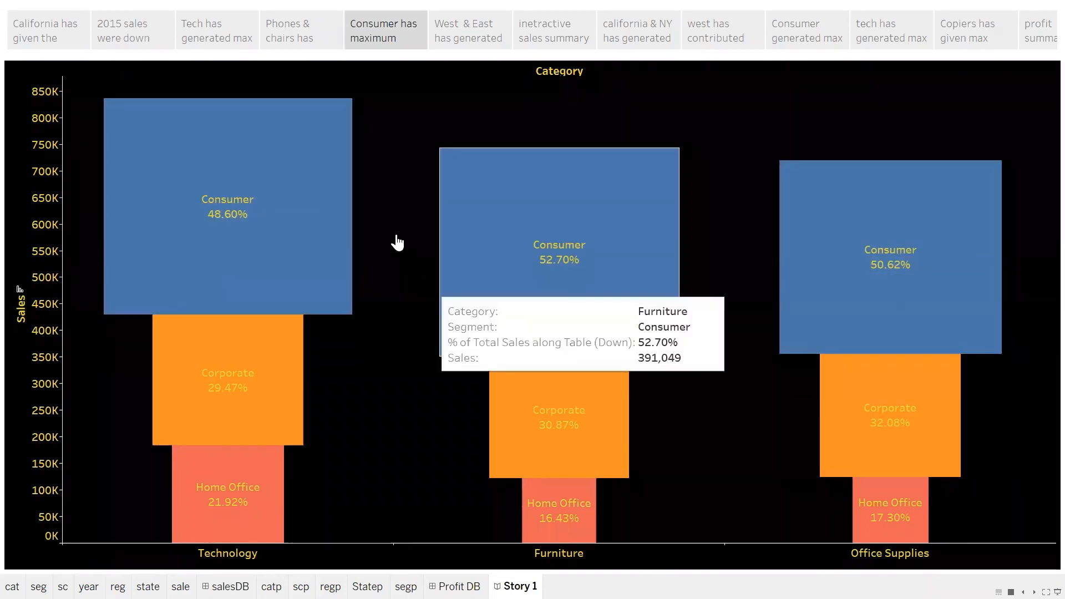
pyautogui.click(431, 30)
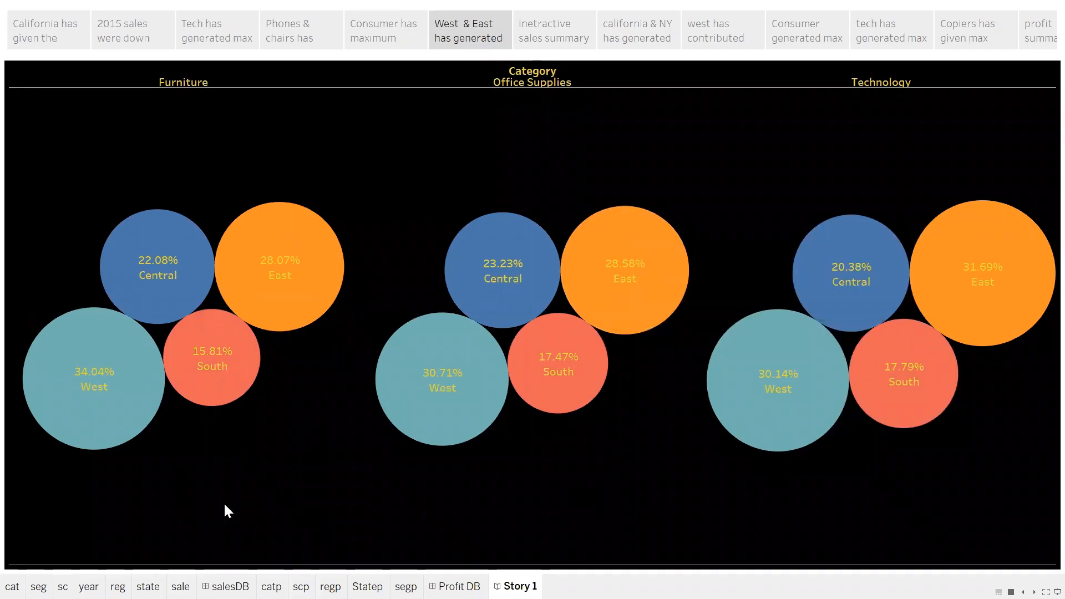
pyautogui.moveTo(121, 388)
pyautogui.moveTo(447, 404)
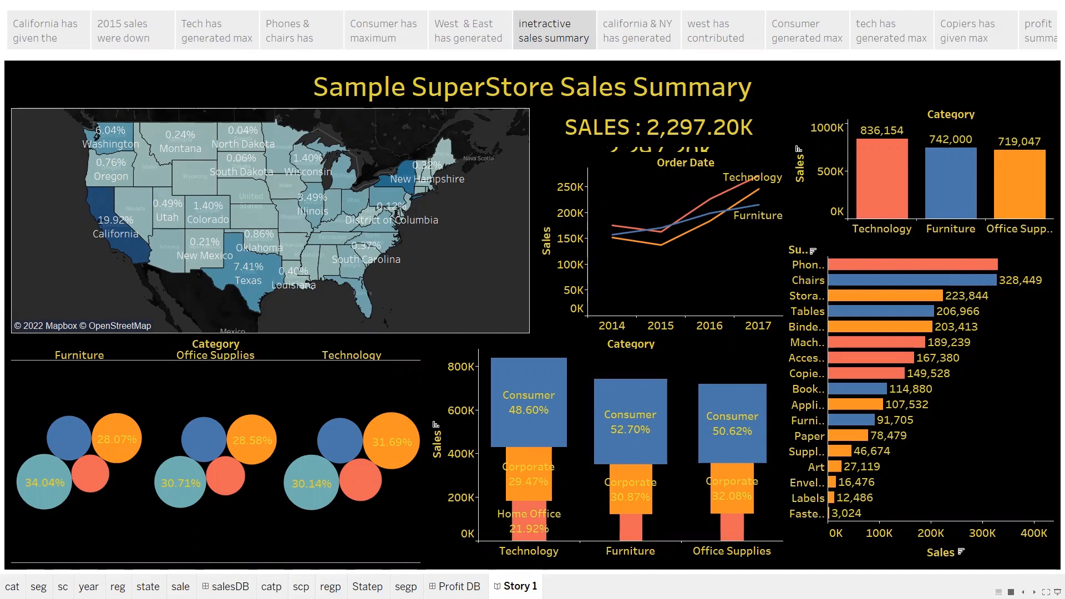
# Filter the interactive sales summary by the Technology bar and by the Furniture bar in the category chart.
pyautogui.moveTo(867, 189)
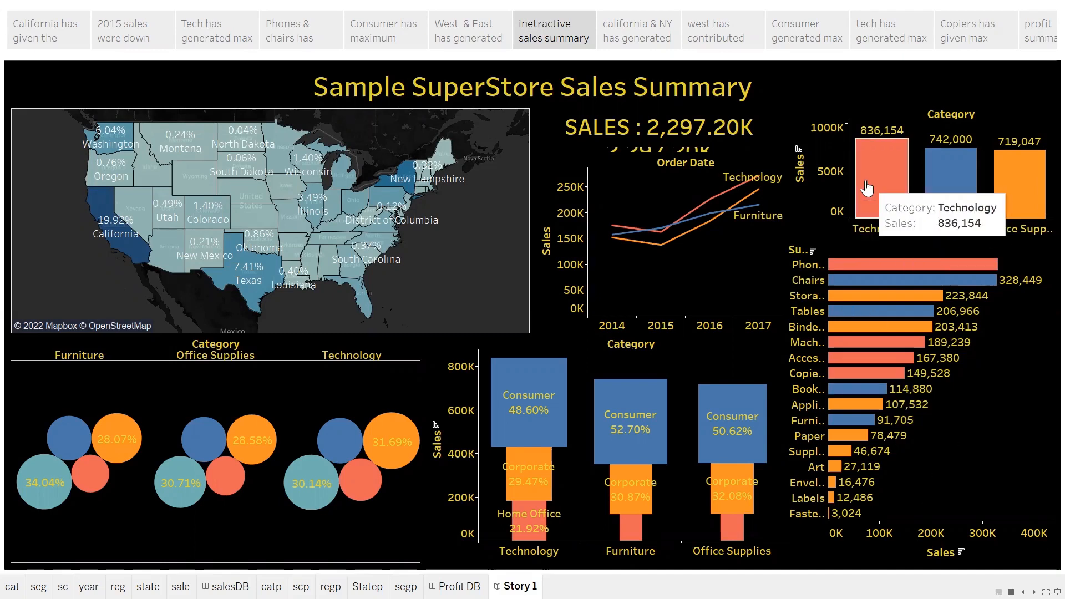
pyautogui.click(866, 188)
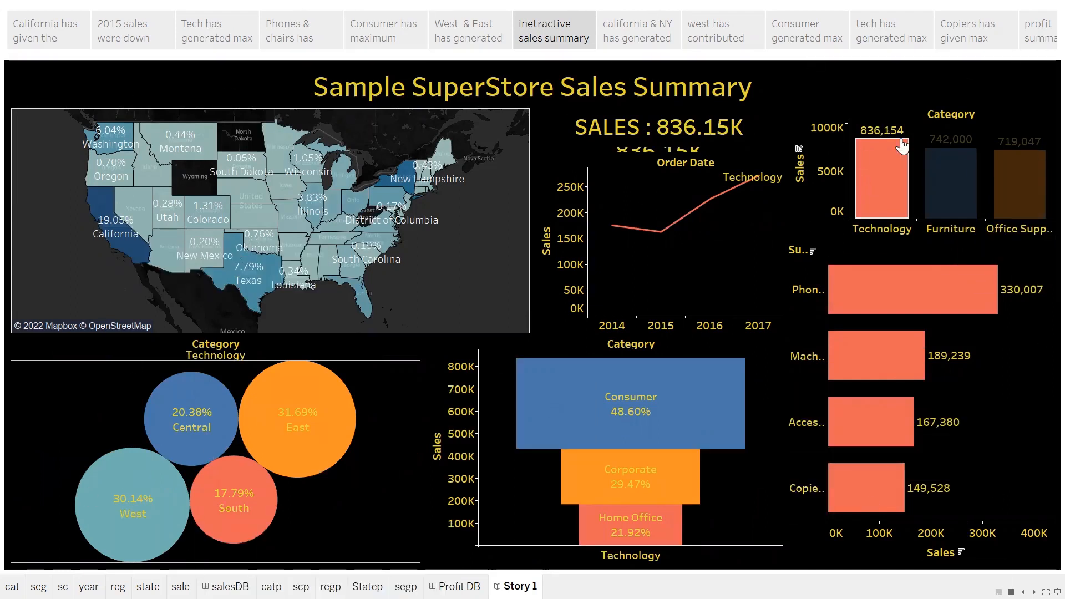
pyautogui.click(950, 188)
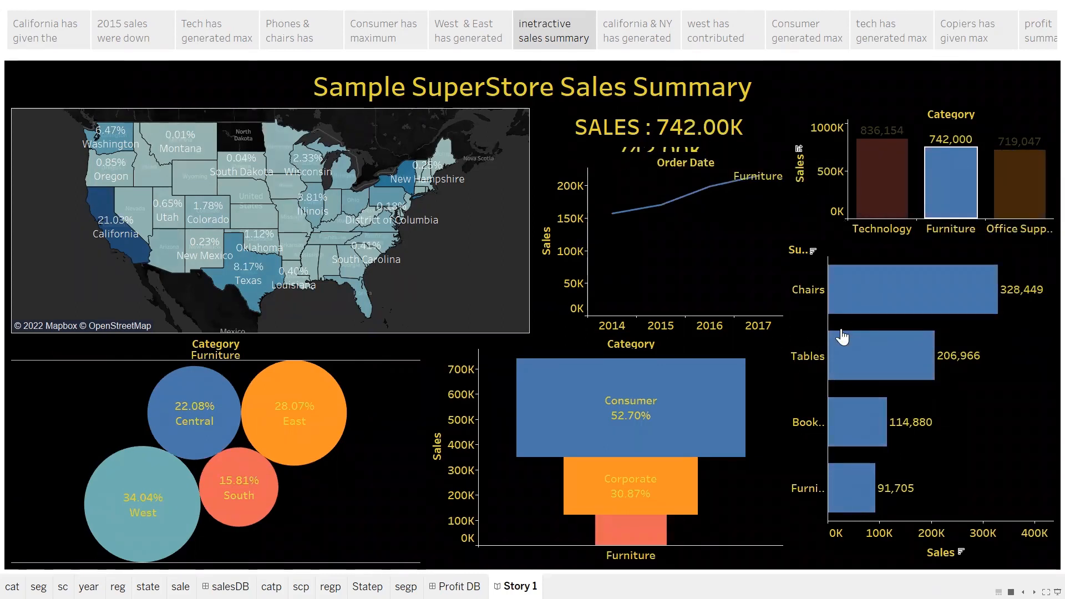
# Filter the sales summary by the Consumer segment of Furniture, examine the linked charts, and clear the selection.
pyautogui.click(632, 430)
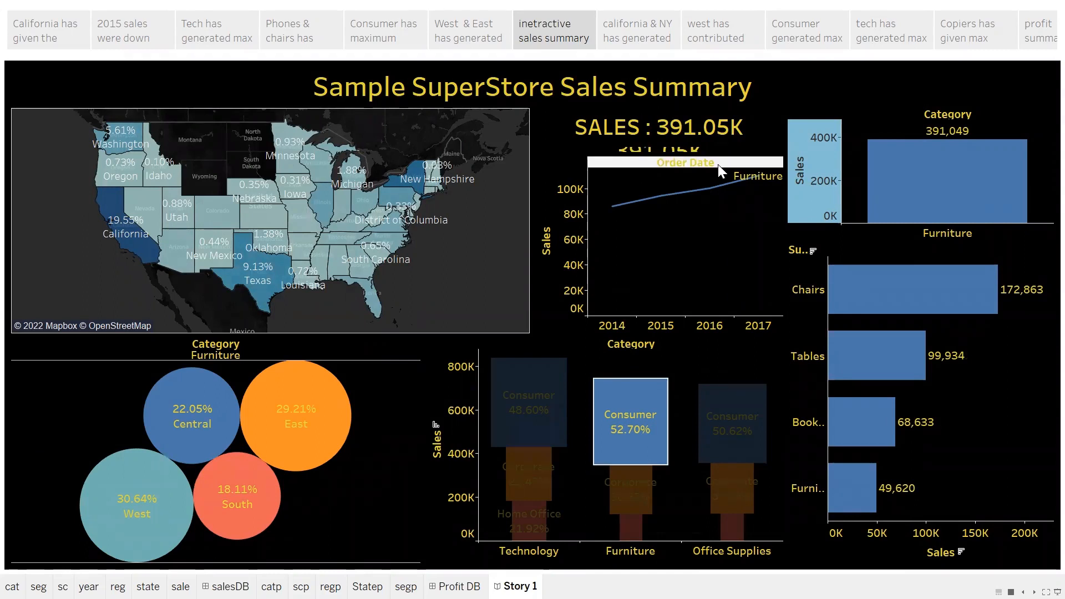
pyautogui.moveTo(974, 296)
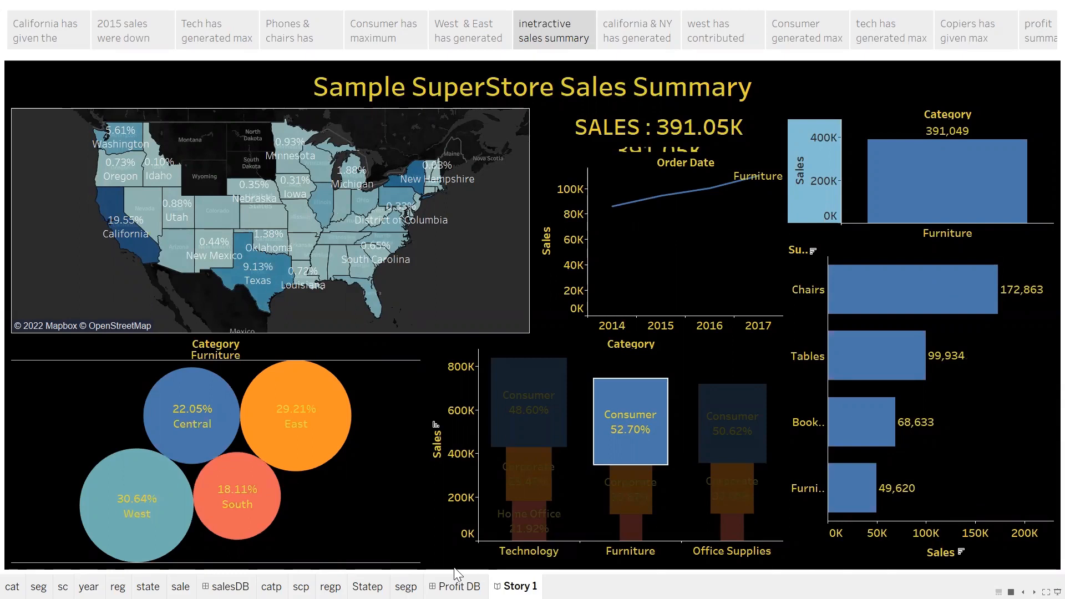
pyautogui.click(462, 553)
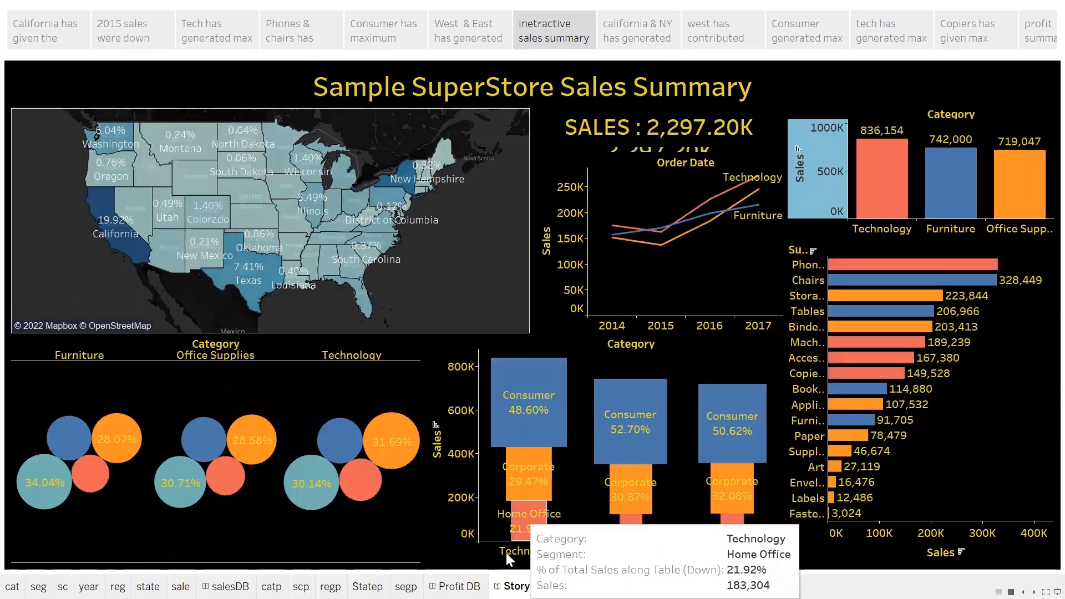
# Filter the sales summary by the South region bubble under Technology.
pyautogui.moveTo(362, 502)
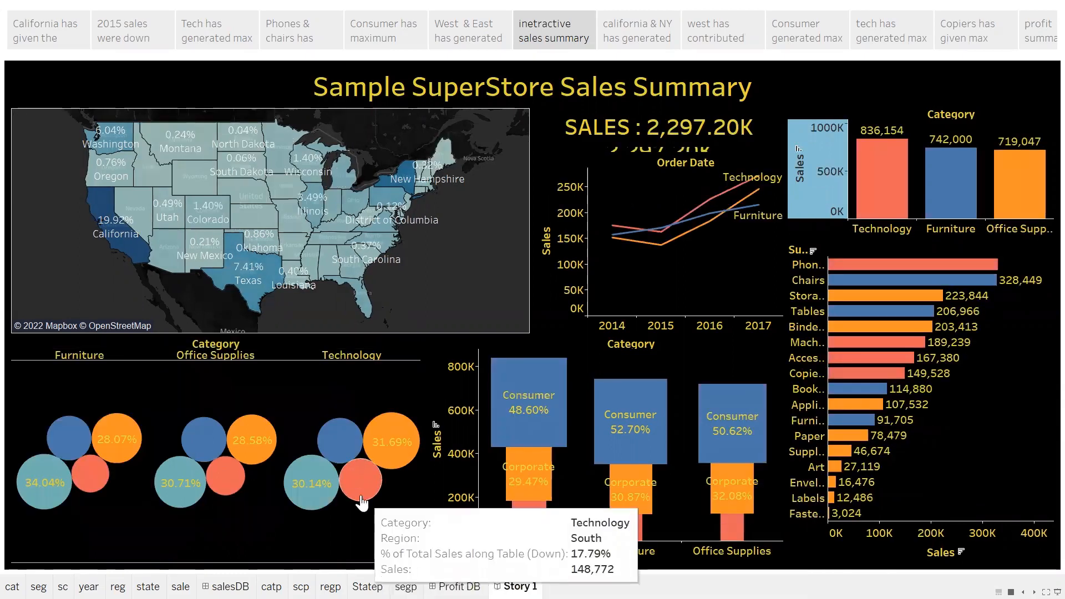
pyautogui.click(363, 502)
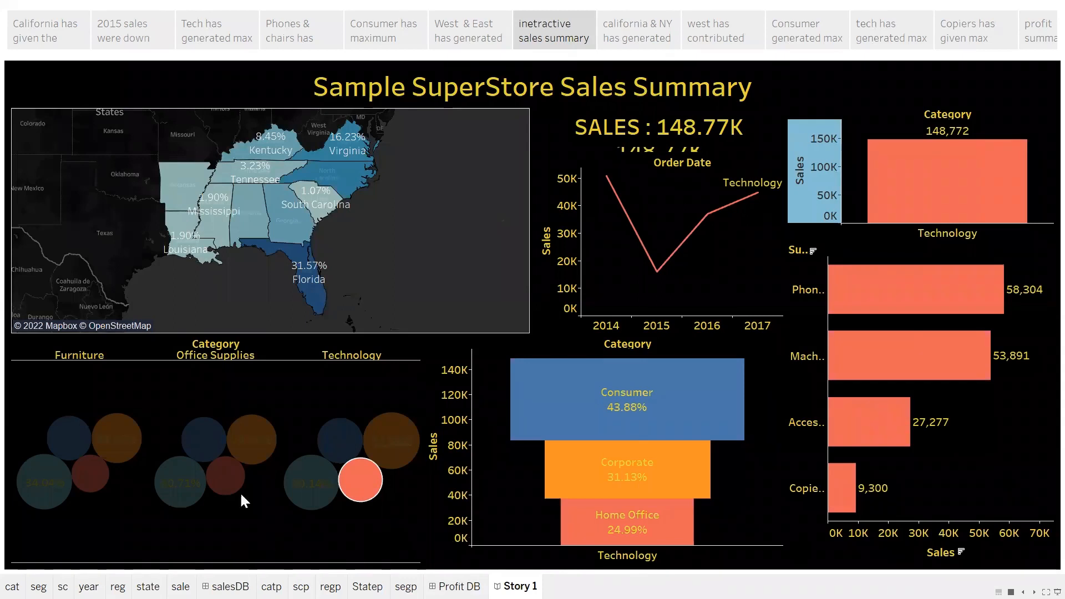
# Clear the South region selection, filter the sales summary by Washington on the map, and examine the linked charts.
pyautogui.click(15, 358)
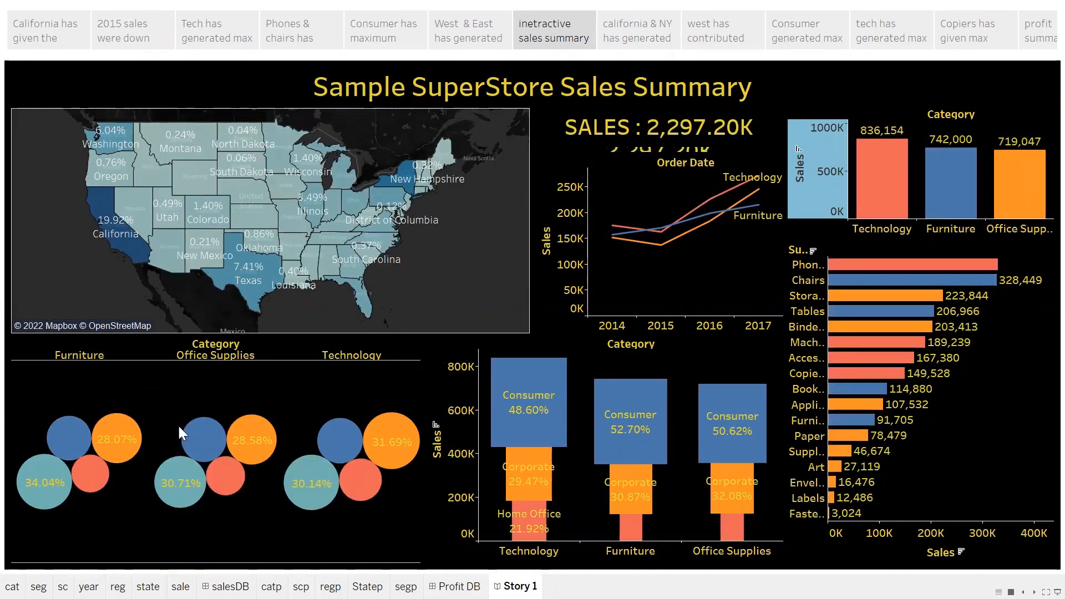
pyautogui.moveTo(116, 148)
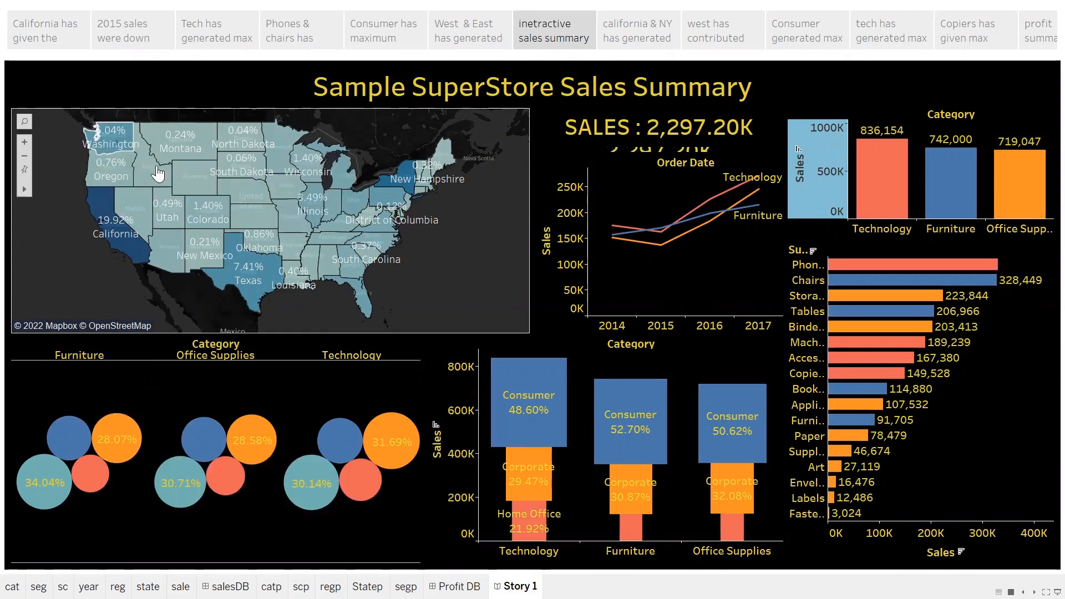
pyautogui.click(111, 141)
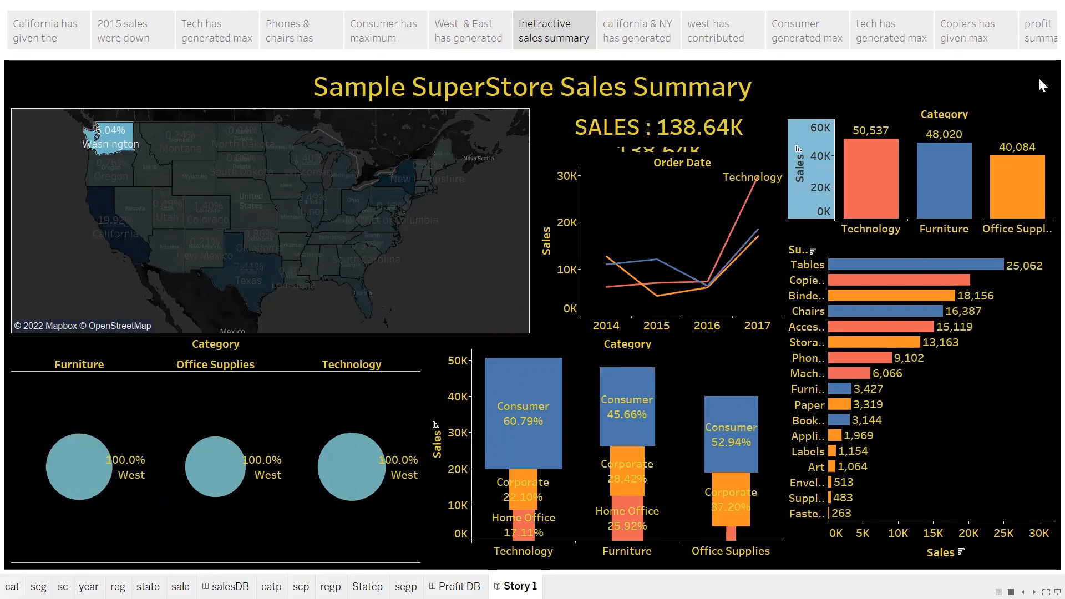
pyautogui.moveTo(901, 283)
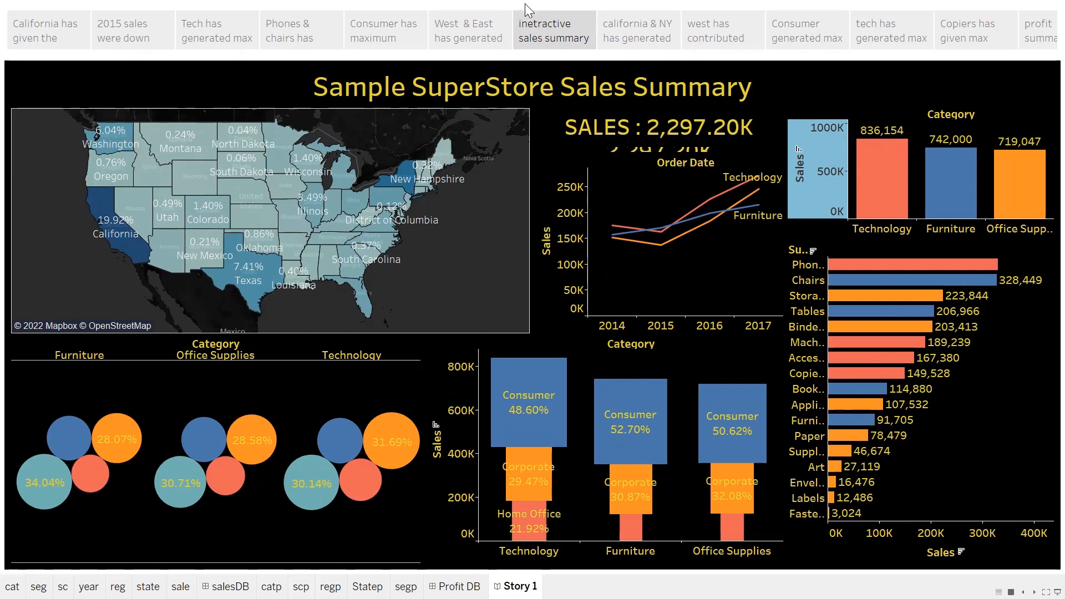
# Review the story points preceding the interactive sales summary, including West & East regional shares, and return to the summary.
pyautogui.moveTo(518, 28)
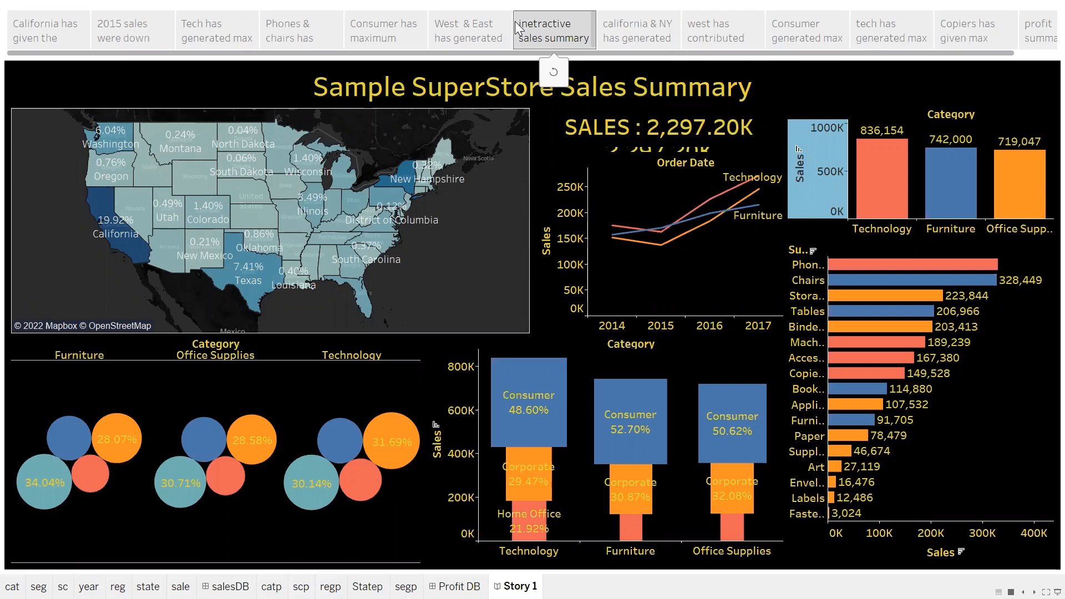
pyautogui.press('Left')
pyautogui.press('Left')
pyautogui.press('Left')
pyautogui.press('Left')
pyautogui.press('Right')
pyautogui.press('Right')
pyautogui.press('Right')
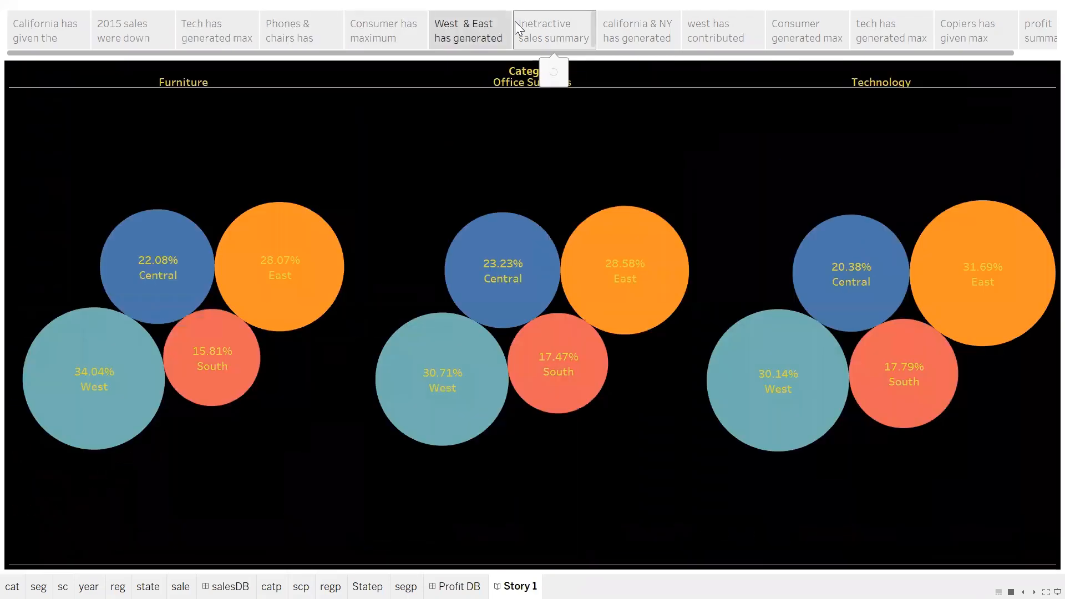
pyautogui.press('Right')
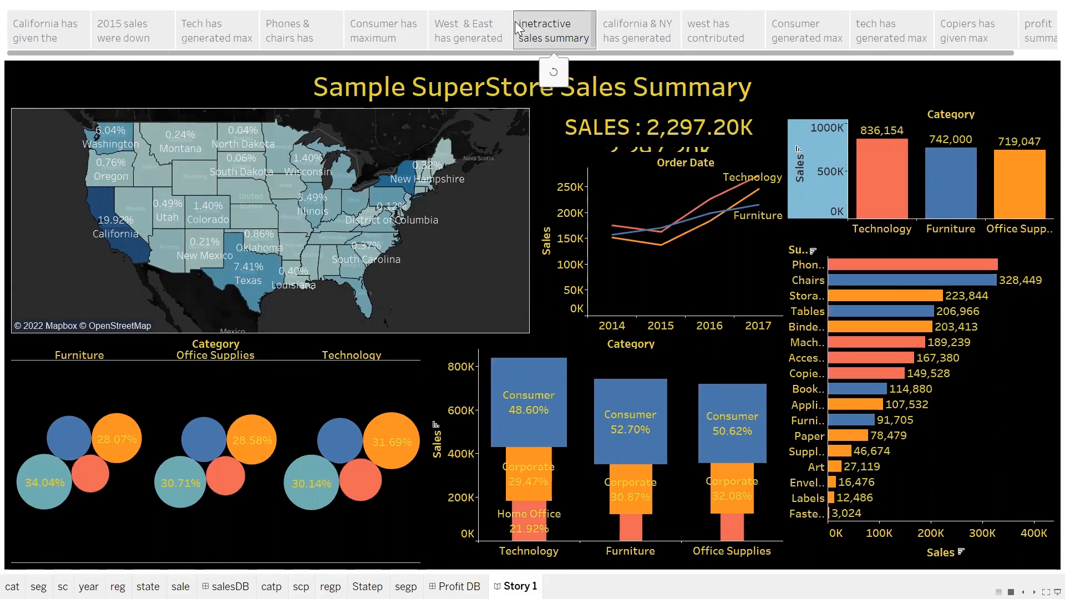
pyautogui.press('Left')
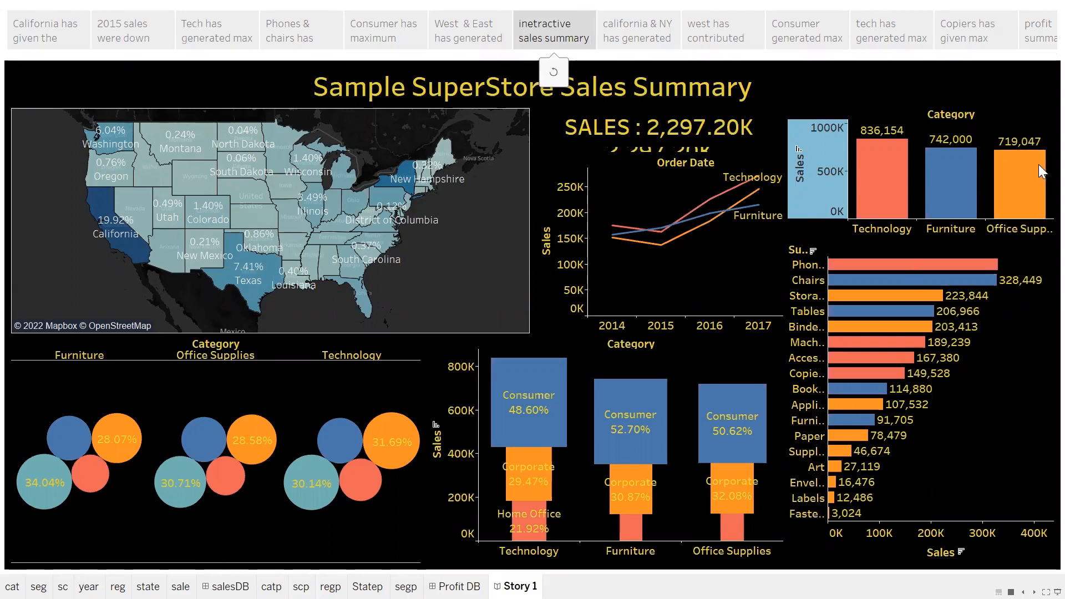
pyautogui.press('Left')
pyautogui.press('Left')
pyautogui.press('Right')
pyautogui.press('Right')
pyautogui.press('Right')
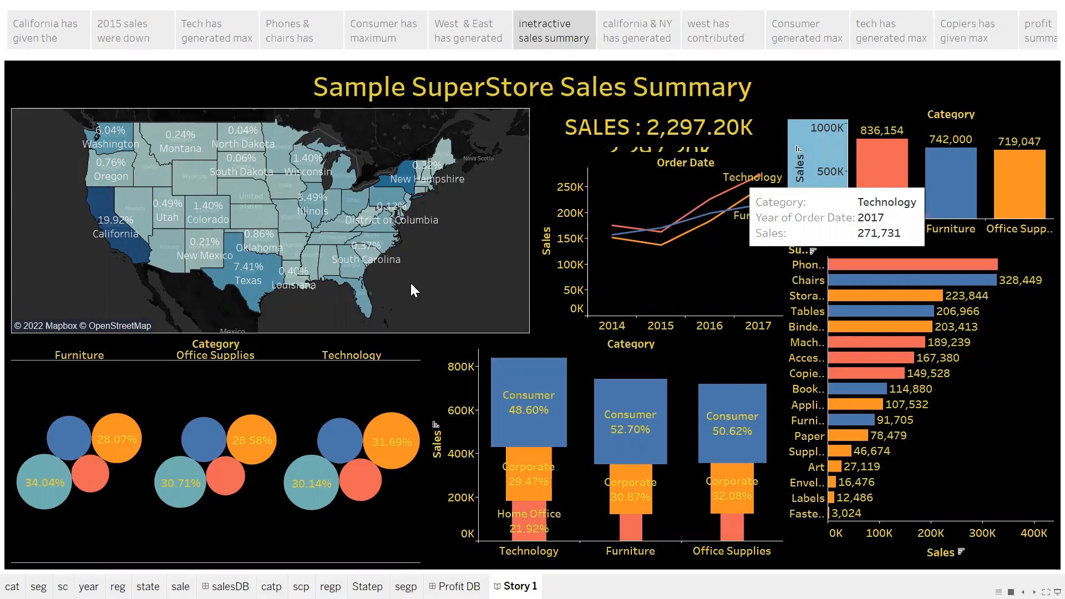
# Exit the story presentation, switch to the PowerPoint slide show, and advance from the title slide to the Tableau introduction slide.
pyautogui.press('Escape')
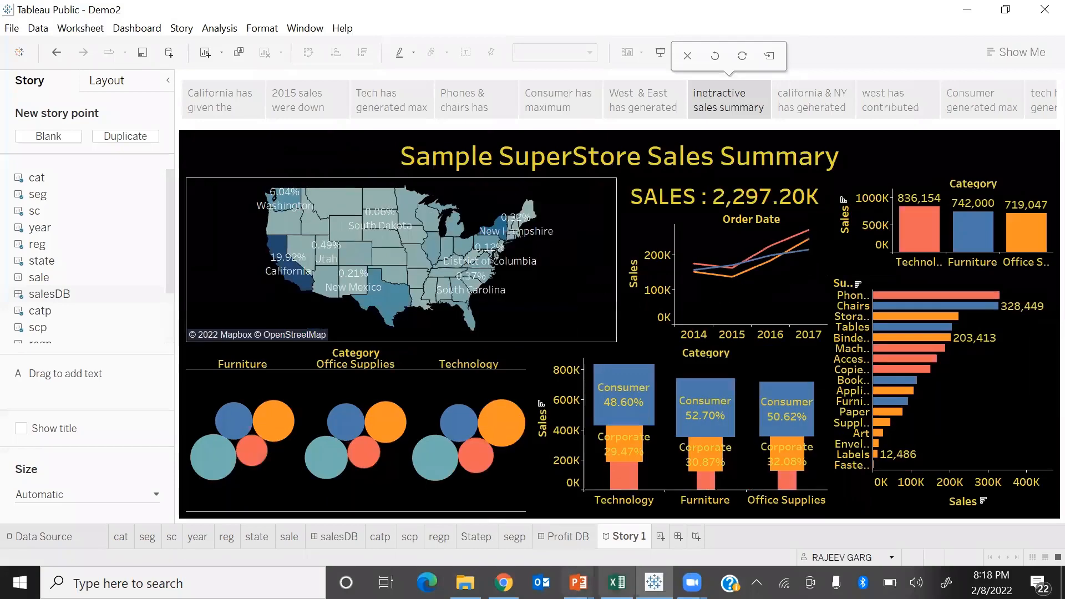
pyautogui.hotkey('alt', 'Tab')
pyautogui.hotkey('alt', 'Tab')
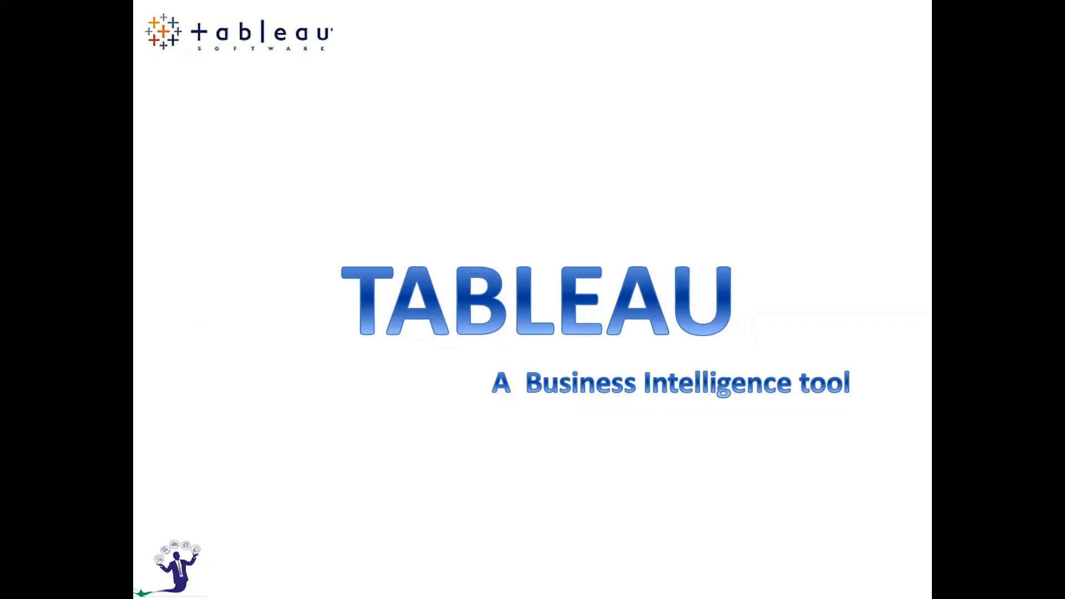
pyautogui.press('Right')
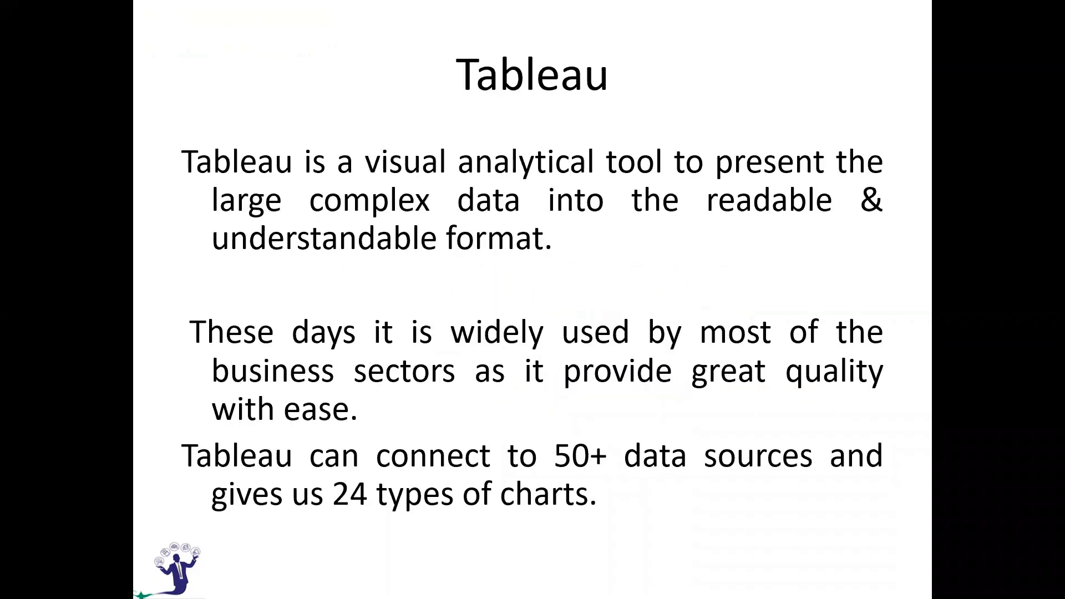
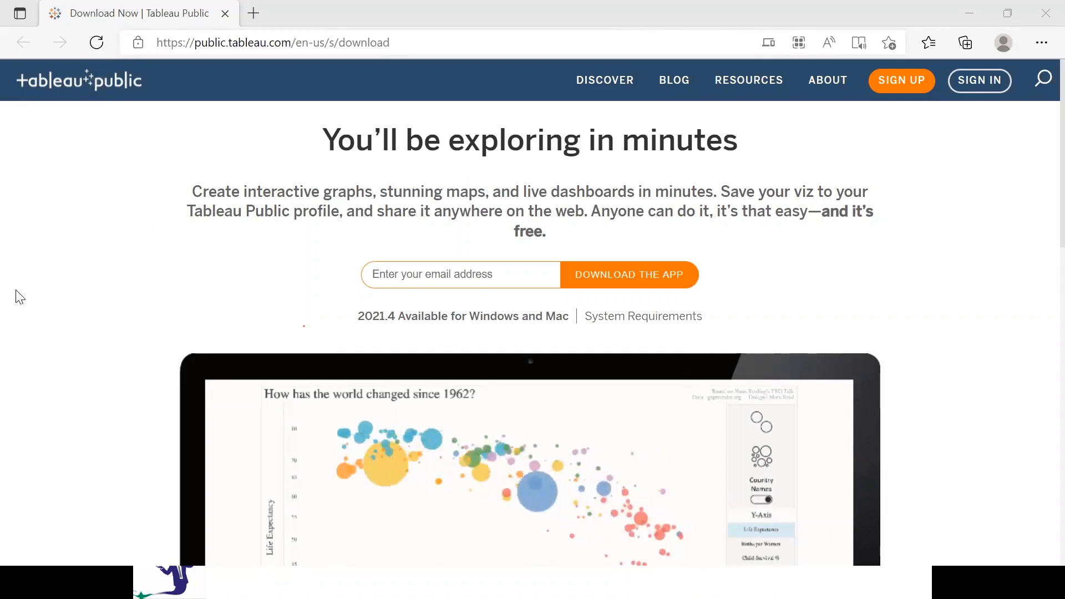
# Switch from the Tableau Public download page to the PowerPoint slide show and advance to the slide picturing Tableau's start page.
pyautogui.hotkey('alt', 'd')
pyautogui.hotkey('alt', 'Tab')
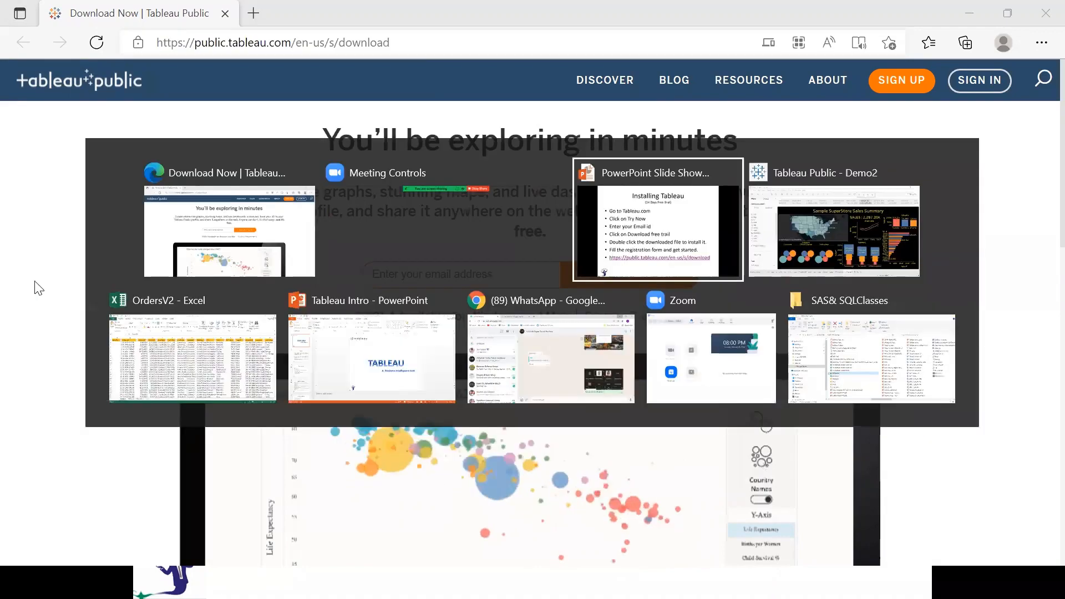
pyautogui.click(35, 282)
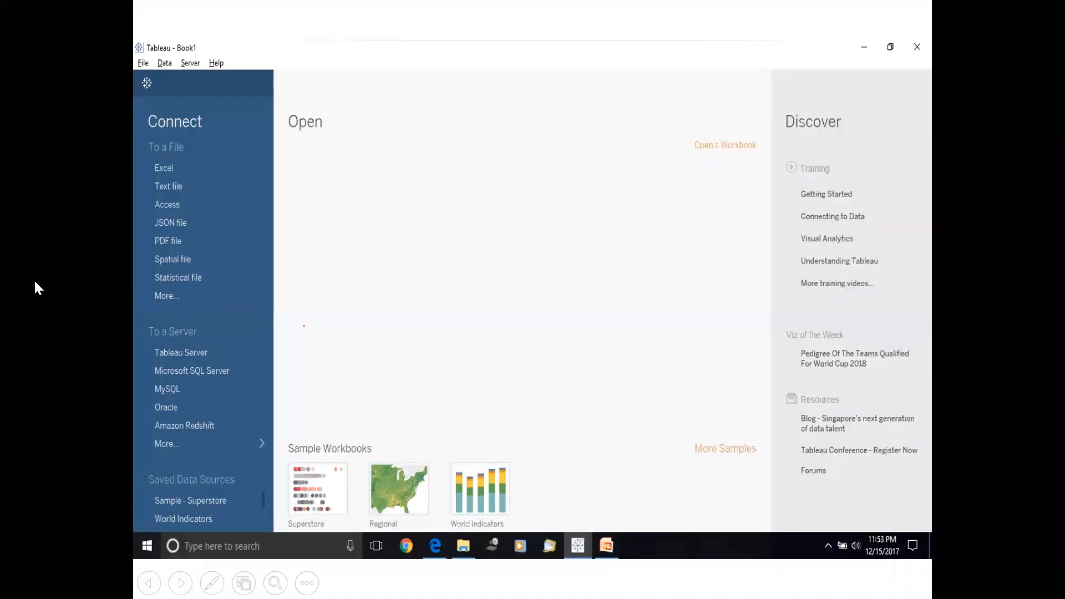
# Switch to Tableau Public and close the Demo2 workbook without saving its changes.
pyautogui.hotkey('alt', 'Tab')
pyautogui.press('Tab')
pyautogui.press('Tab')
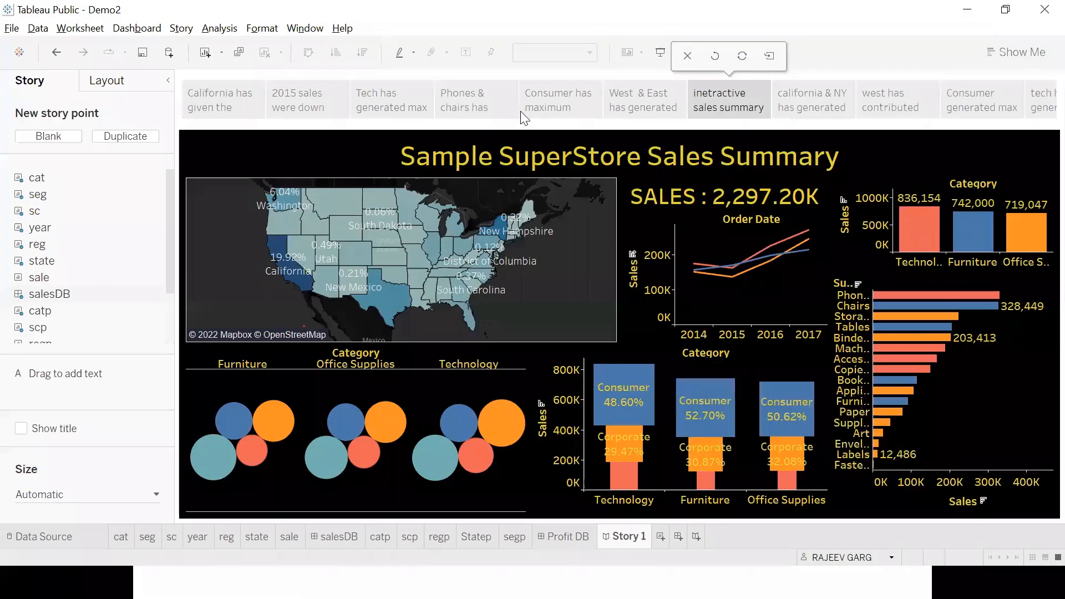
pyautogui.click(12, 28)
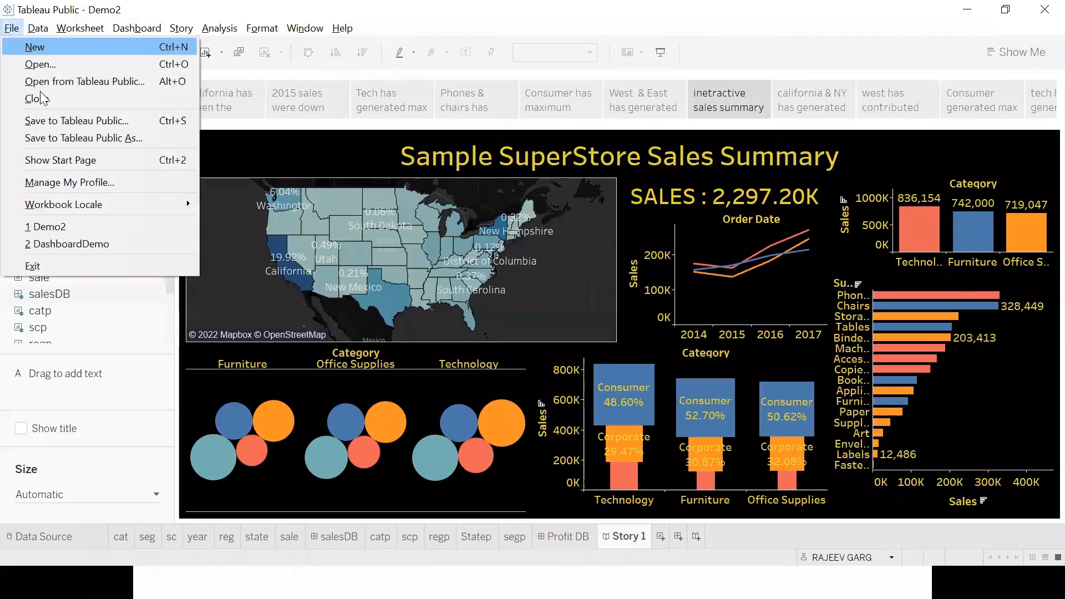
pyautogui.click(36, 99)
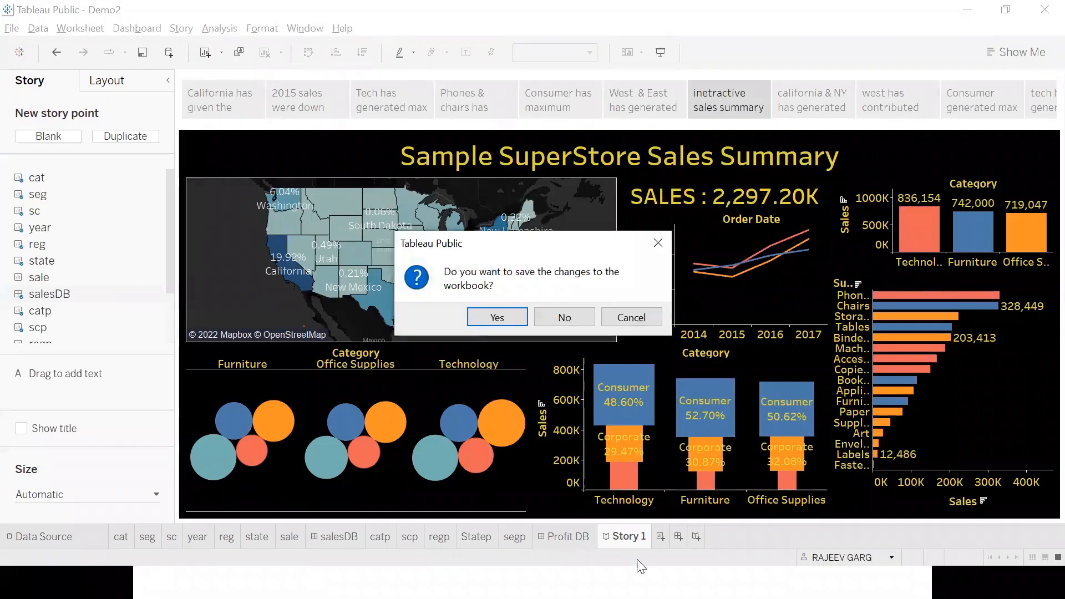
pyautogui.click(563, 314)
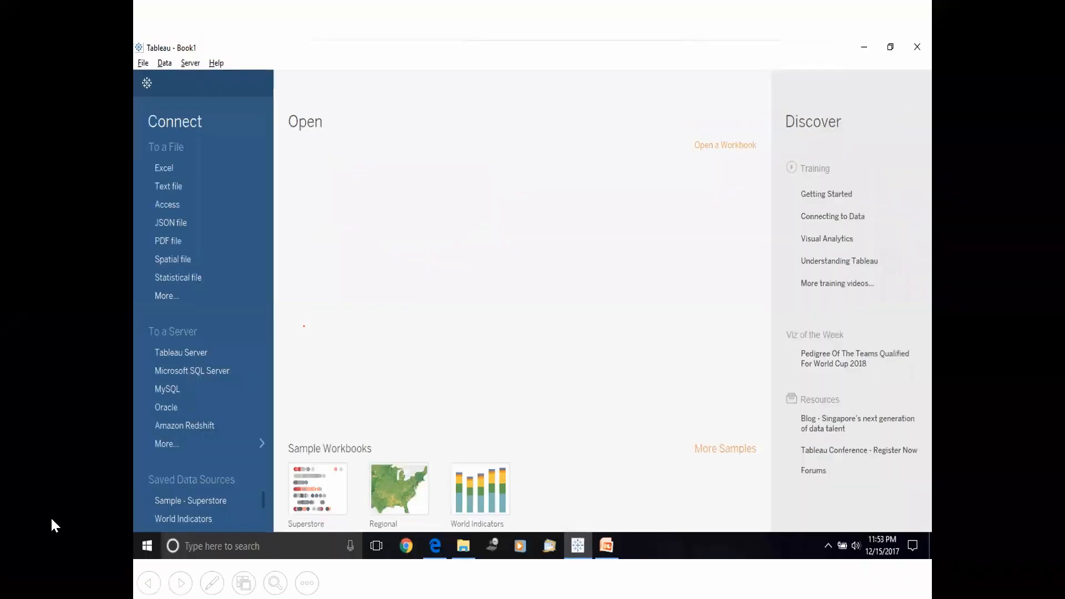
# Return to the slide show and reveal all three basic steps involved in creating a Tableau report.
pyautogui.press('Right')
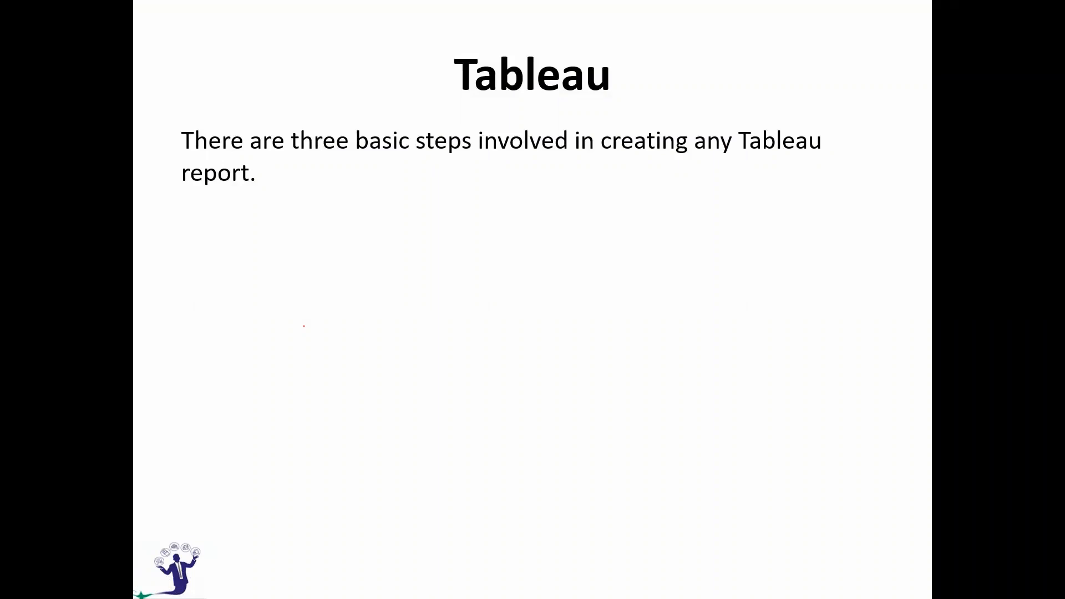
pyautogui.press('Right')
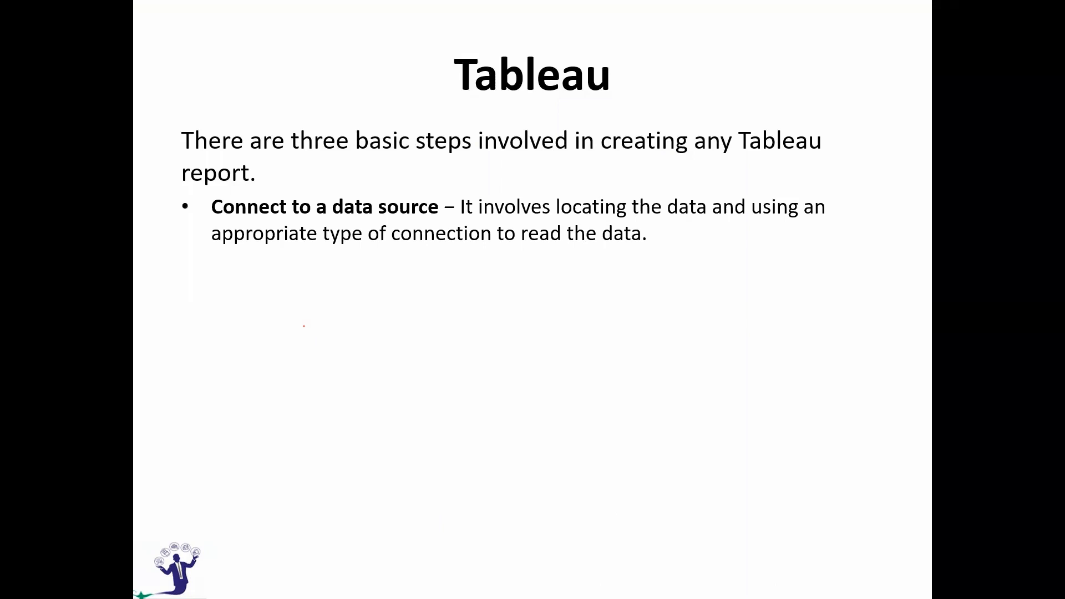
pyautogui.press('Right')
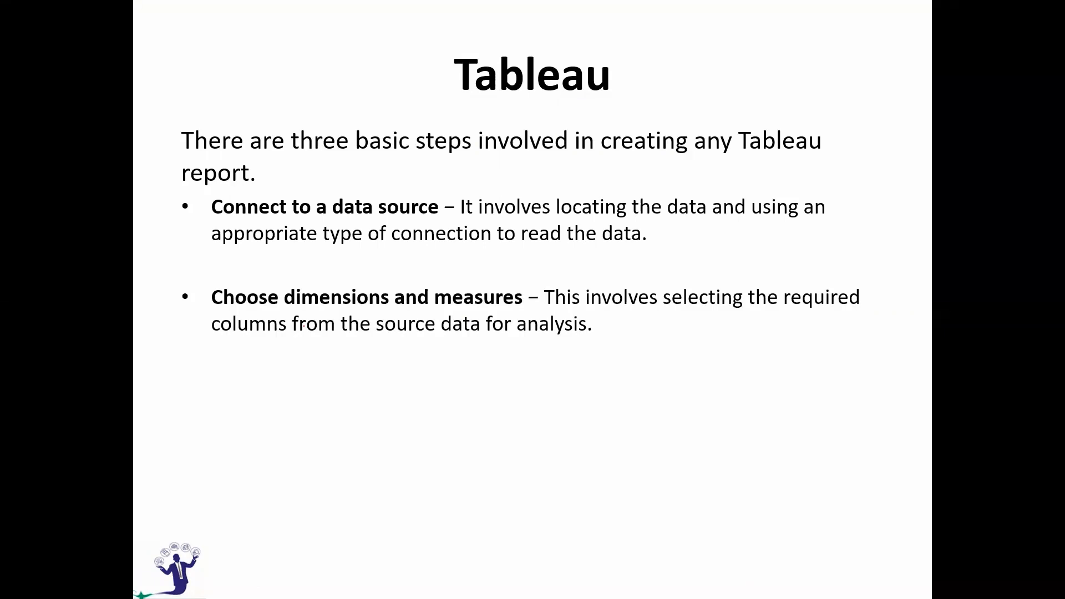
pyautogui.press('Right')
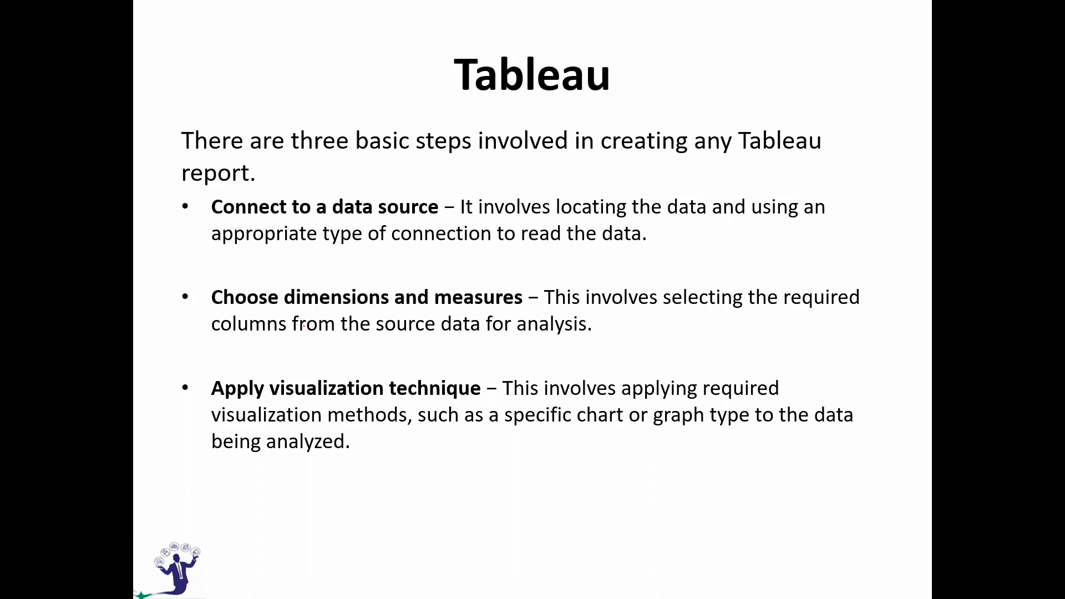
# Switch to the OrdersV2 workbook in Excel, review the Returns and People sheets, and return to the Orders sheet.
pyautogui.hotkey('alt', 'Tab')
pyautogui.hotkey('alt', 'Tab')
pyautogui.hotkey('alt', 'Tab')
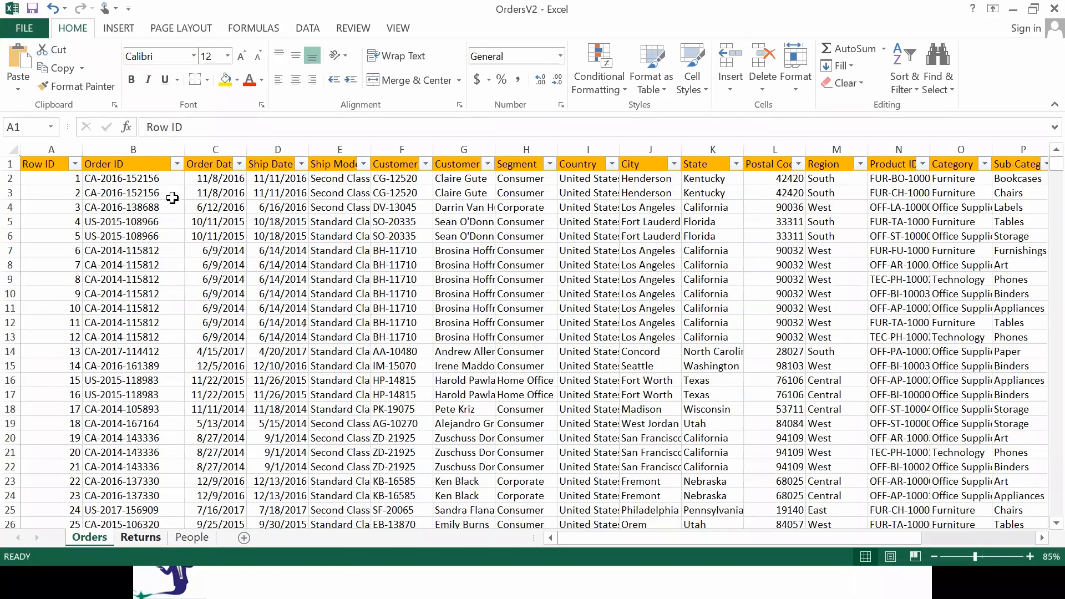
pyautogui.click(140, 537)
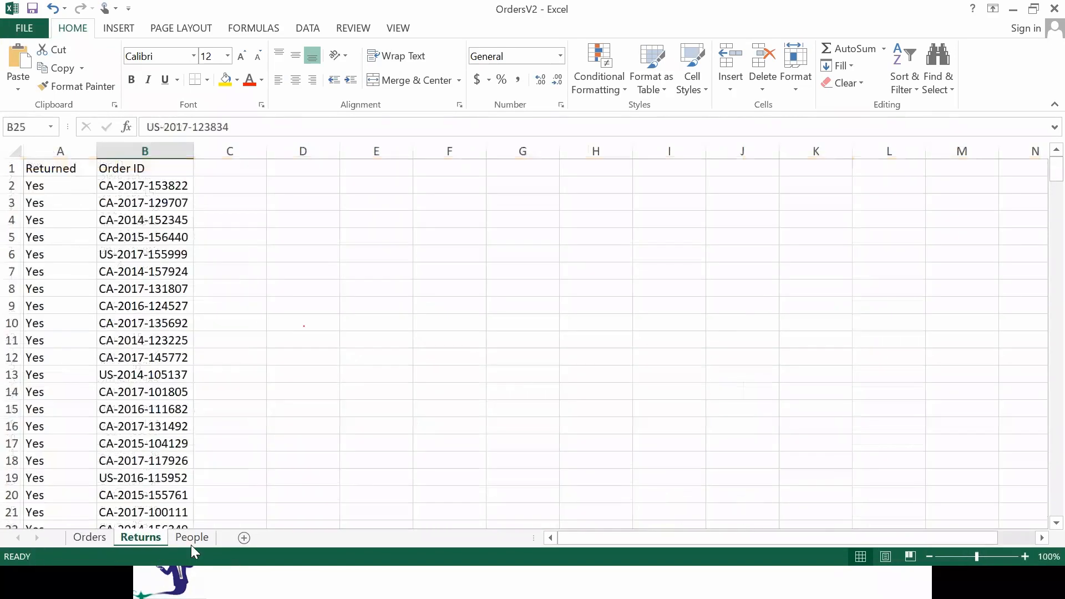
pyautogui.moveTo(191, 541); pyautogui.dragTo(89, 541)
pyautogui.click(192, 538)
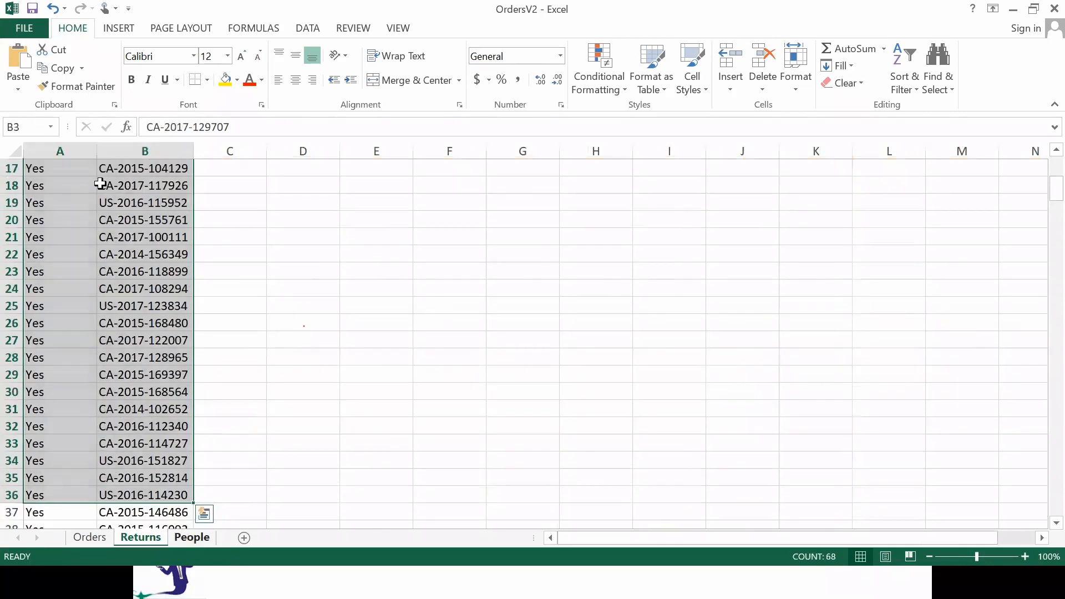
pyautogui.moveTo(118, 183); pyautogui.dragTo(99, 275)
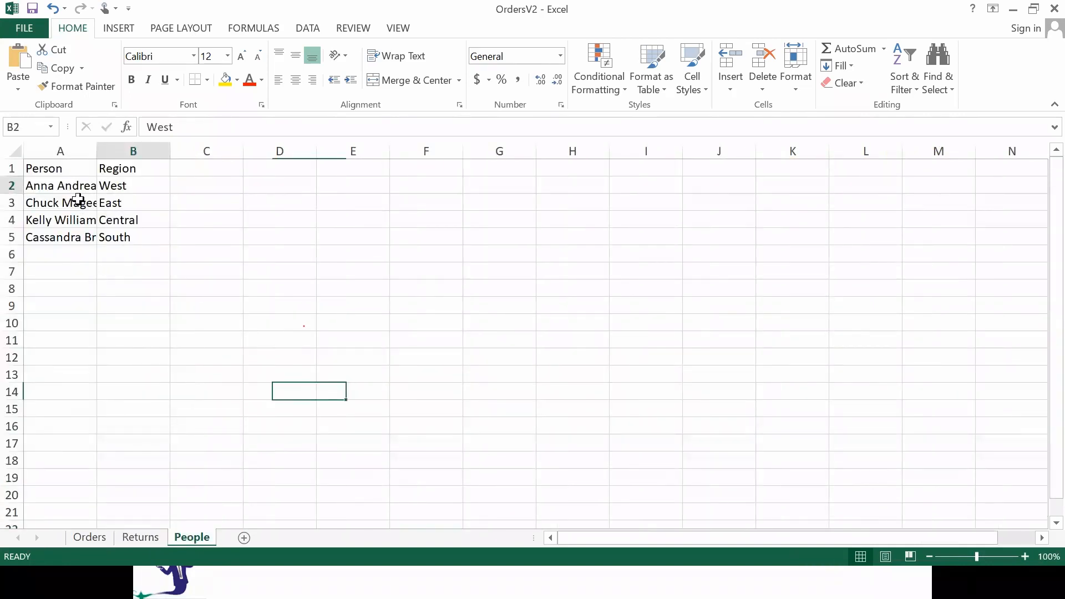
pyautogui.moveTo(56, 185); pyautogui.dragTo(143, 250)
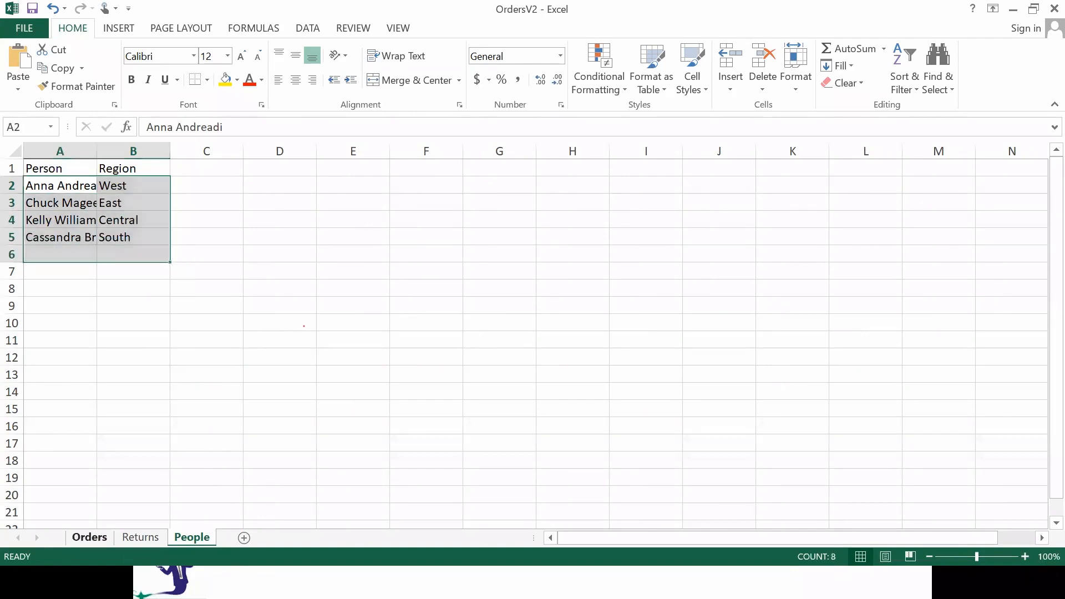
pyautogui.click(89, 538)
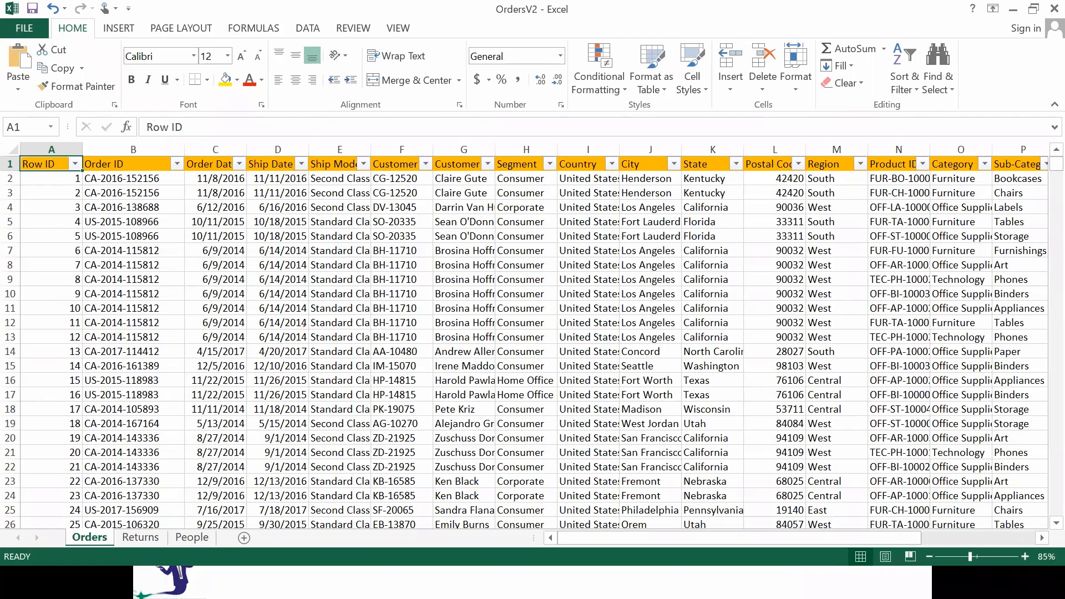
# Switch to Tableau Public and connect to the Microsoft Excel file orders in the TableauData folder.
pyautogui.click(369, 581)
pyautogui.hotkey('alt', 'Tab')
pyautogui.hotkey('alt', 'Tab')
pyautogui.hotkey('alt', 'Tab')
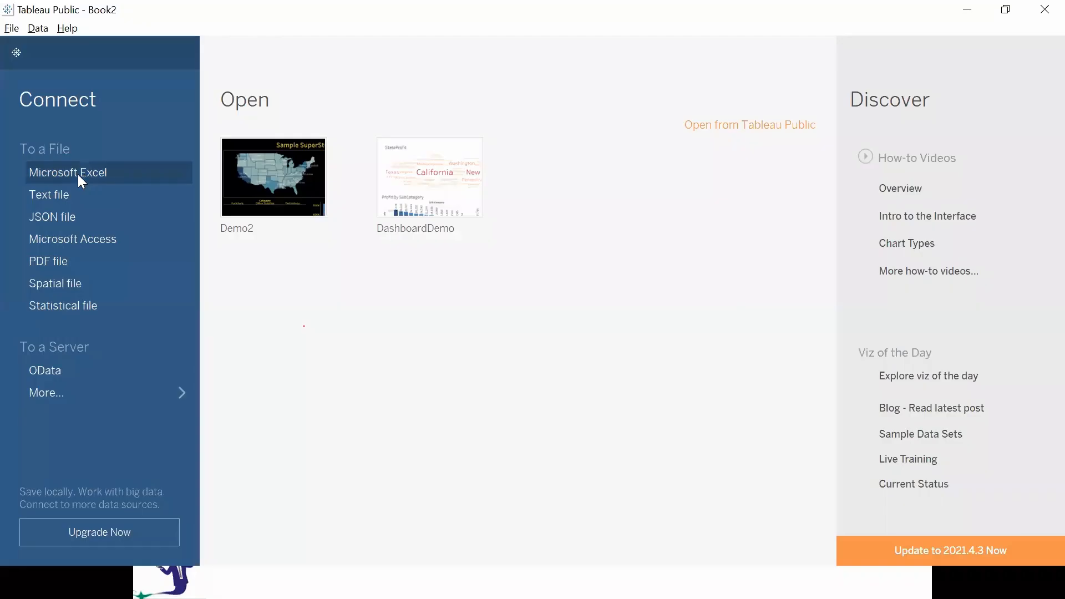
pyautogui.click(79, 176)
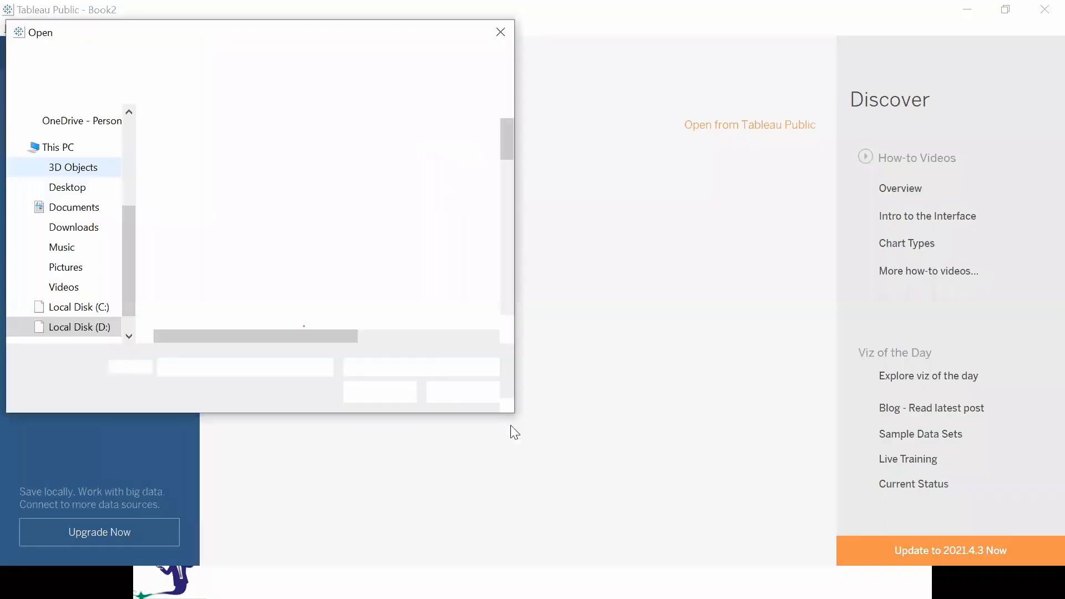
pyautogui.click(265, 247)
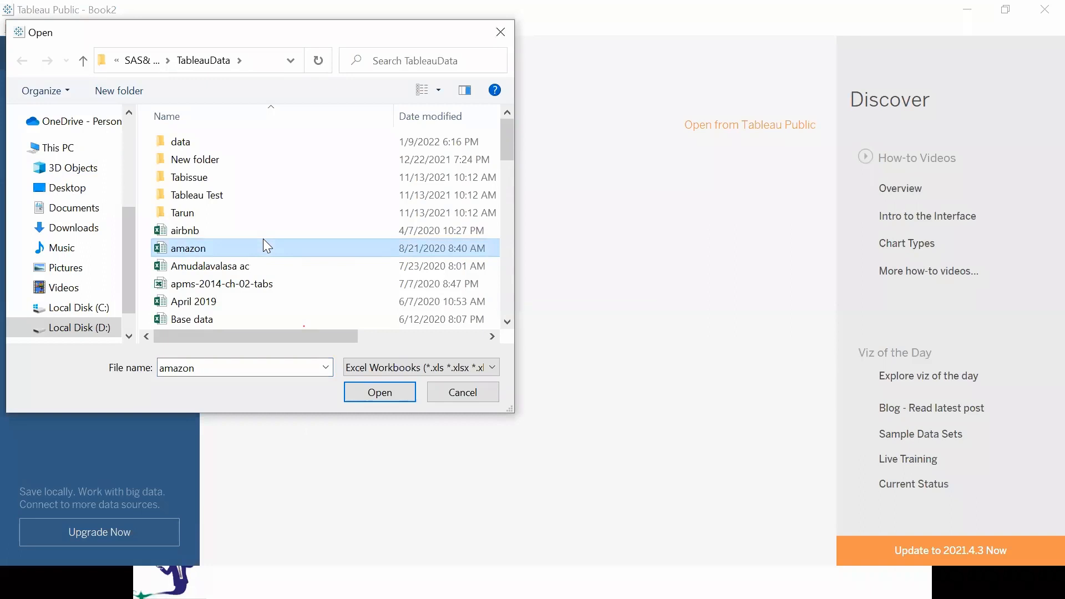
pyautogui.press('o')
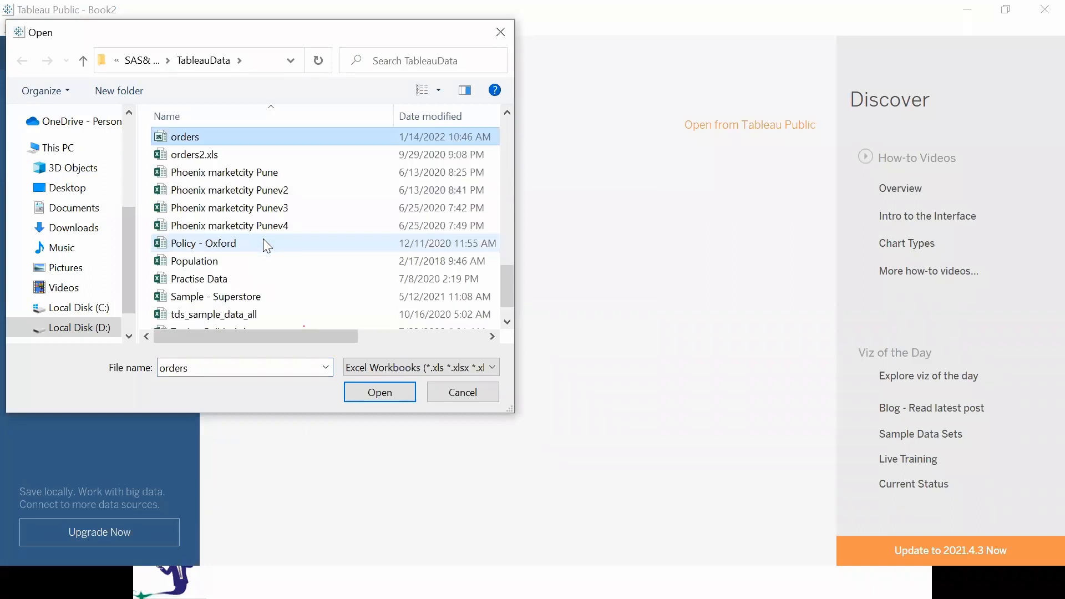
pyautogui.click(382, 392)
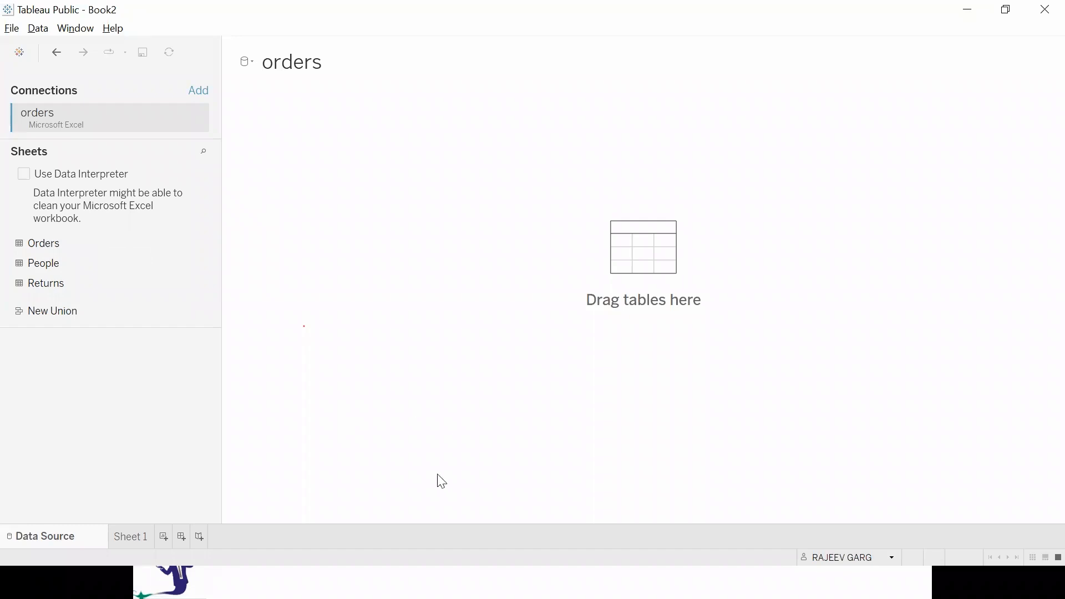
# Add the Orders table to the data source canvas, remove it, and place it on the canvas again.
pyautogui.doubleClick(46, 246)
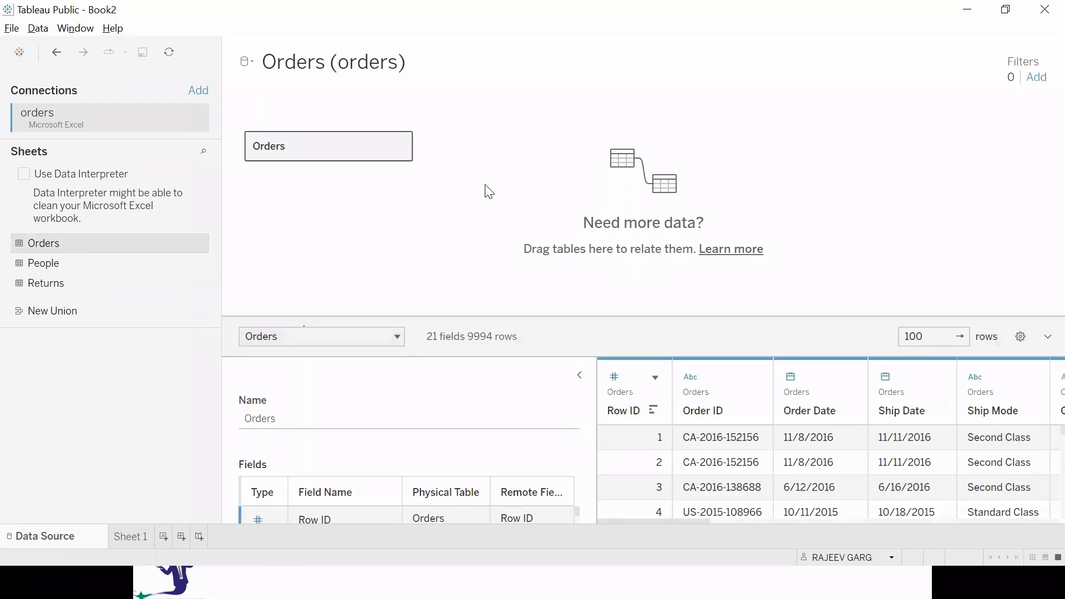
pyautogui.moveTo(110, 430); pyautogui.dragTo(187, 433)
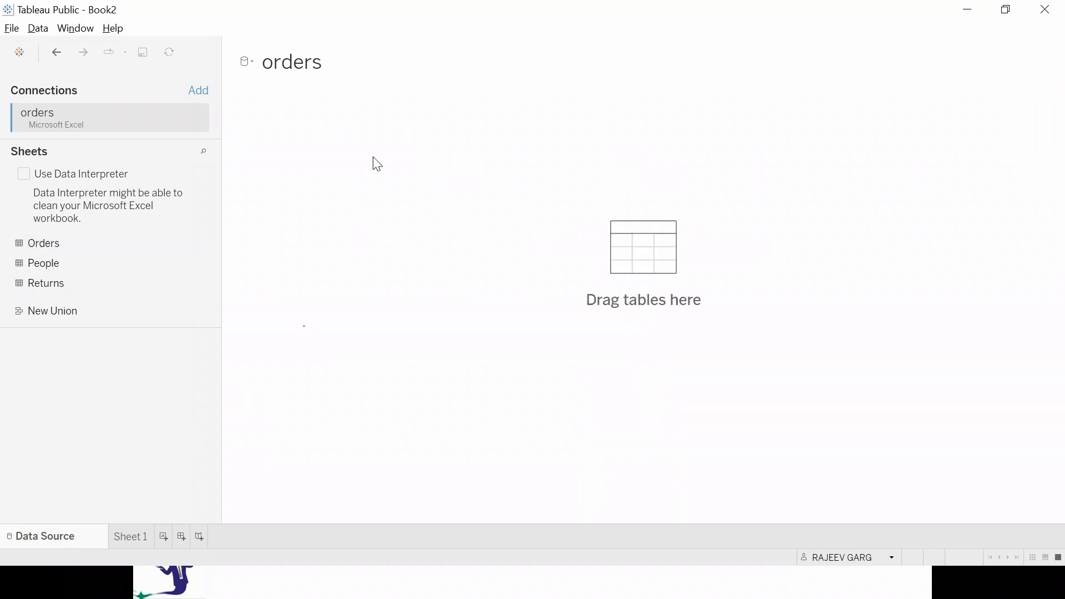
pyautogui.moveTo(34, 246); pyautogui.dragTo(508, 225)
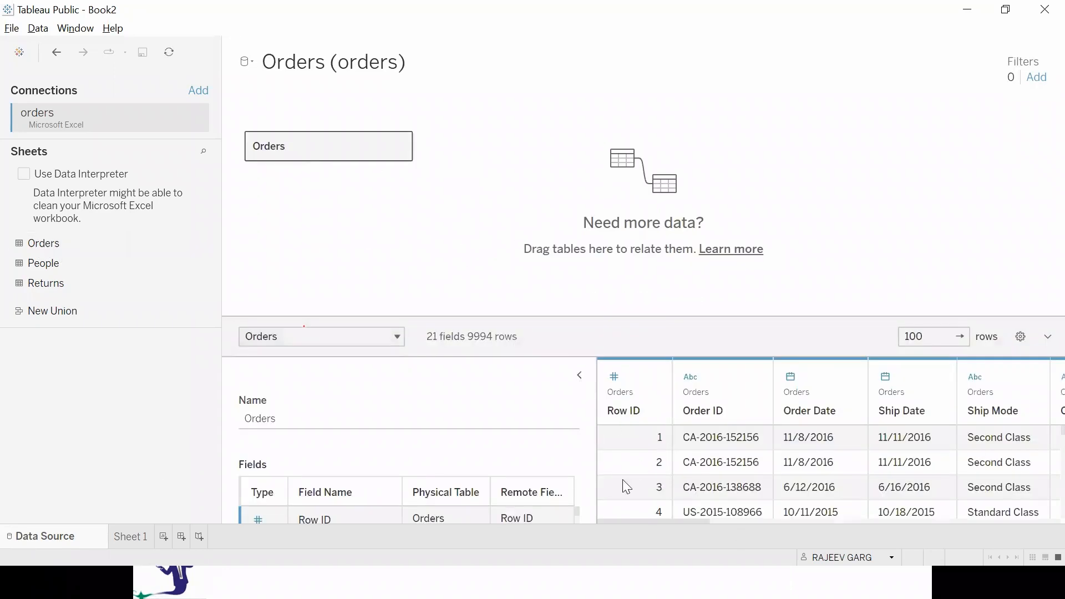
# Collapse the table details and enlarge the Orders data preview by shrinking the canvas and the connections area.
pyautogui.click(579, 375)
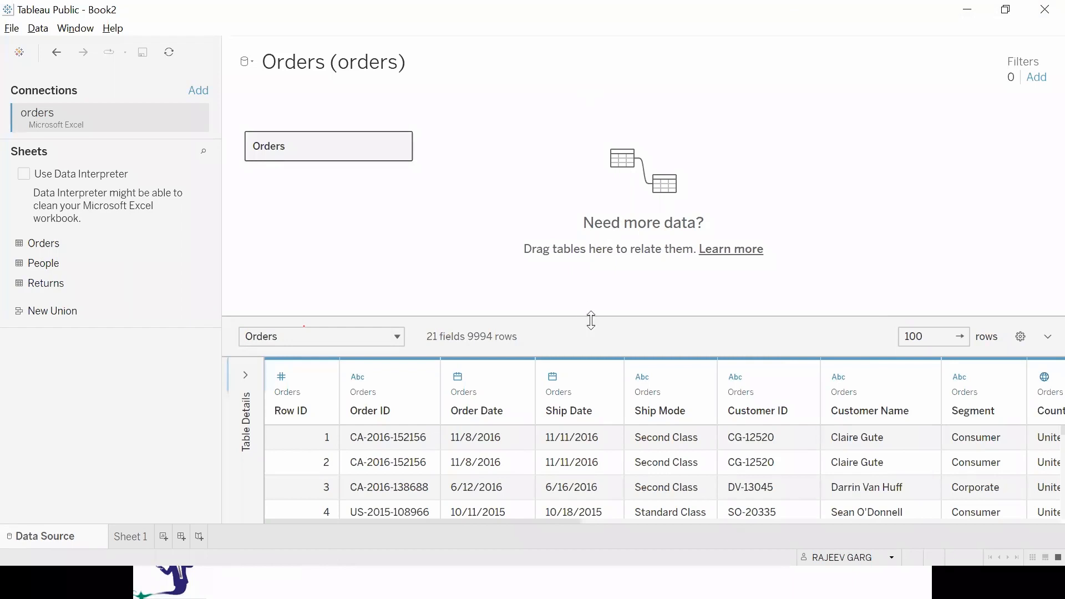
pyautogui.moveTo(590, 316); pyautogui.dragTo(623, 212)
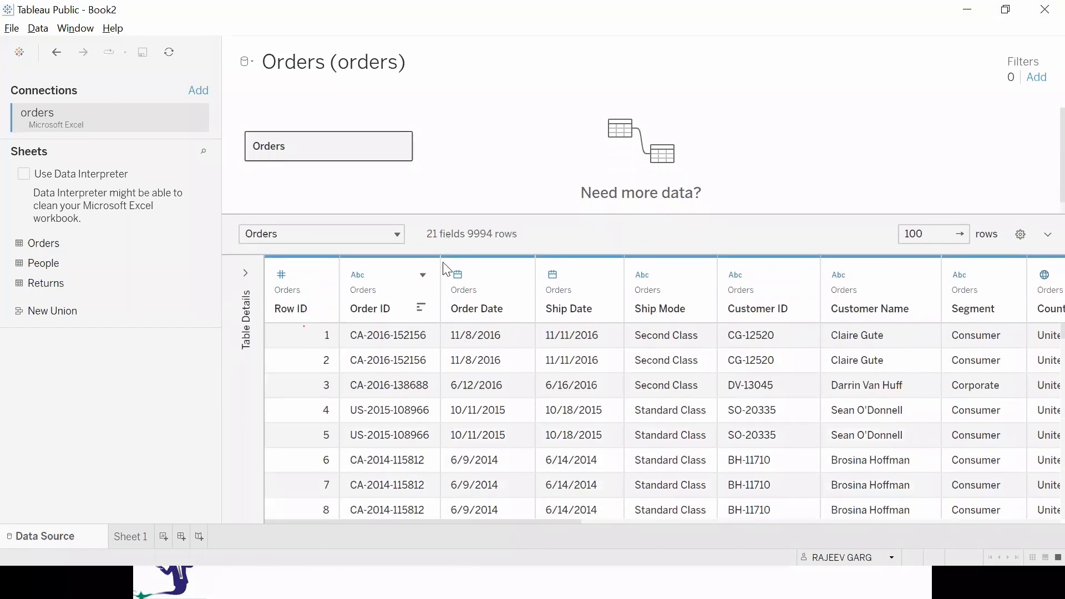
pyautogui.moveTo(221, 325); pyautogui.dragTo(165, 328)
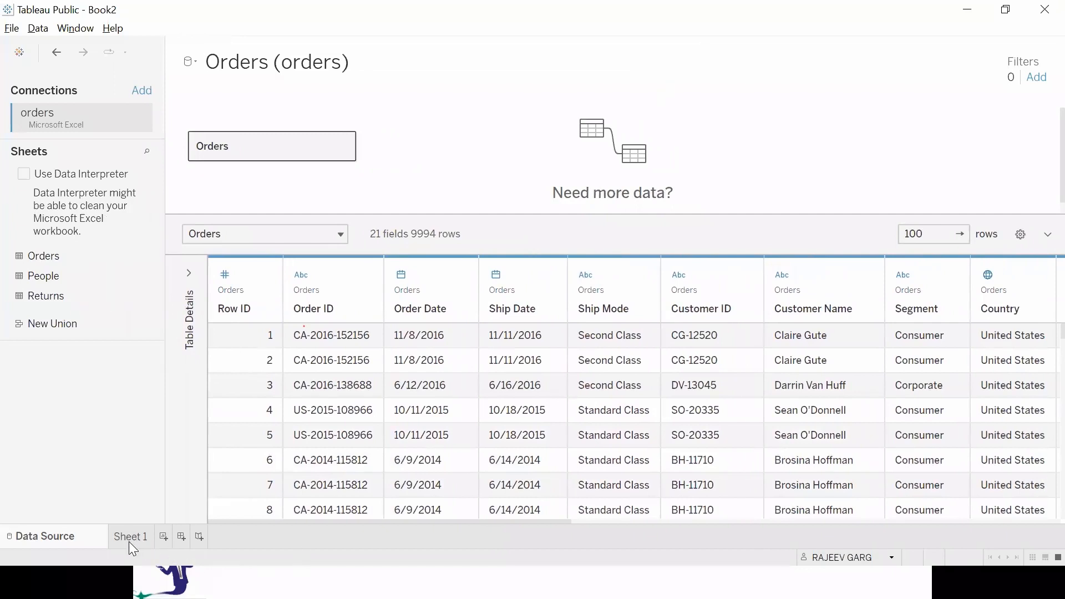
# Open Sheet 1 and examine the dimensions and measures of the Orders data source.
pyautogui.click(121, 525)
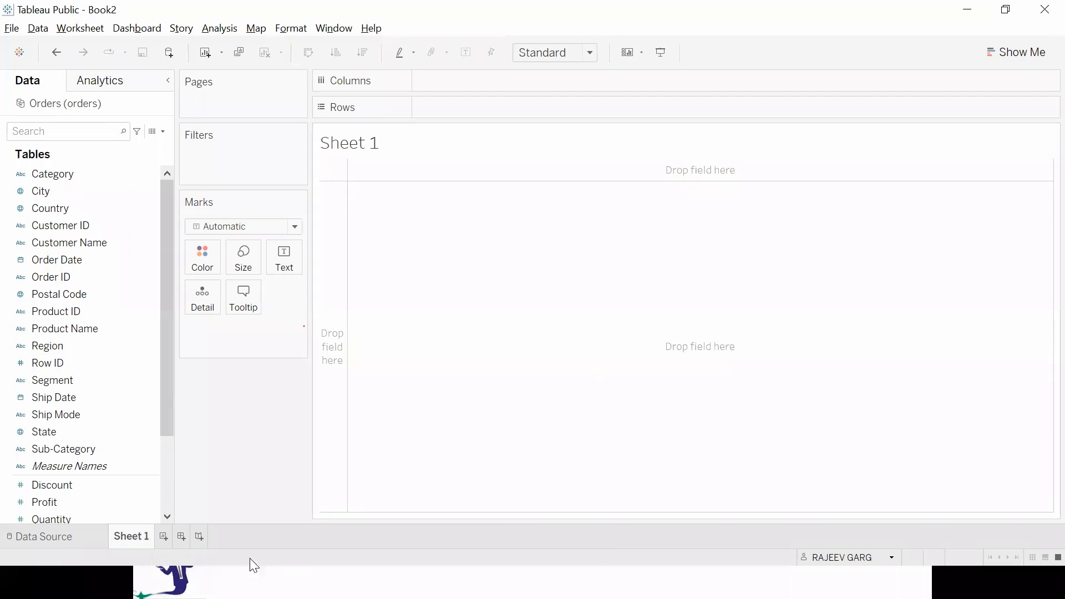
pyautogui.moveTo(55, 259); pyautogui.dragTo(194, 199)
pyautogui.click(41, 174)
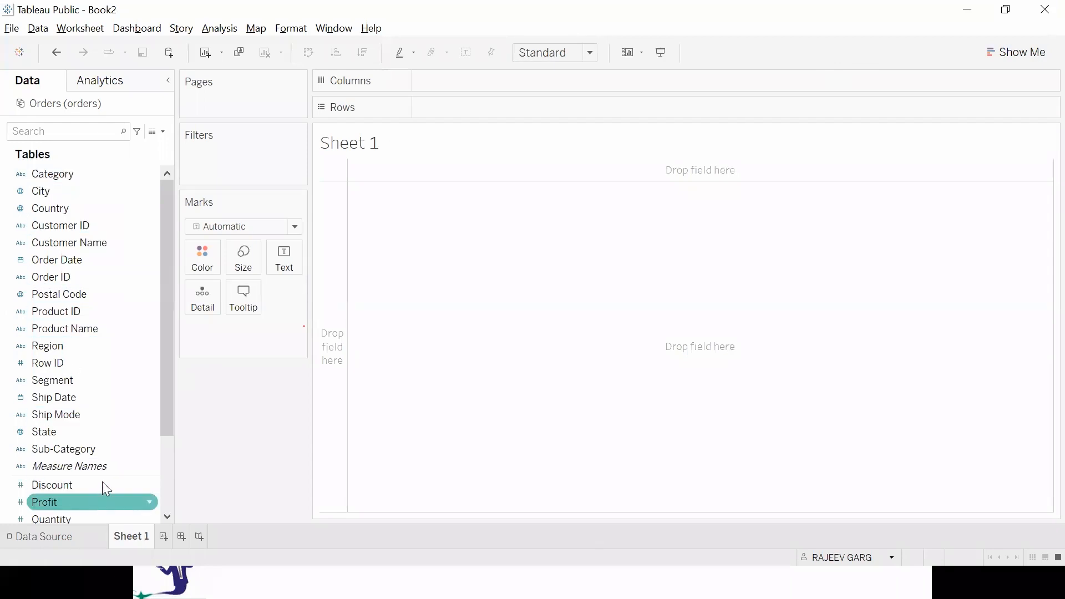
pyautogui.scroll(-2, 111, 465)
pyautogui.scroll(2, 111, 459)
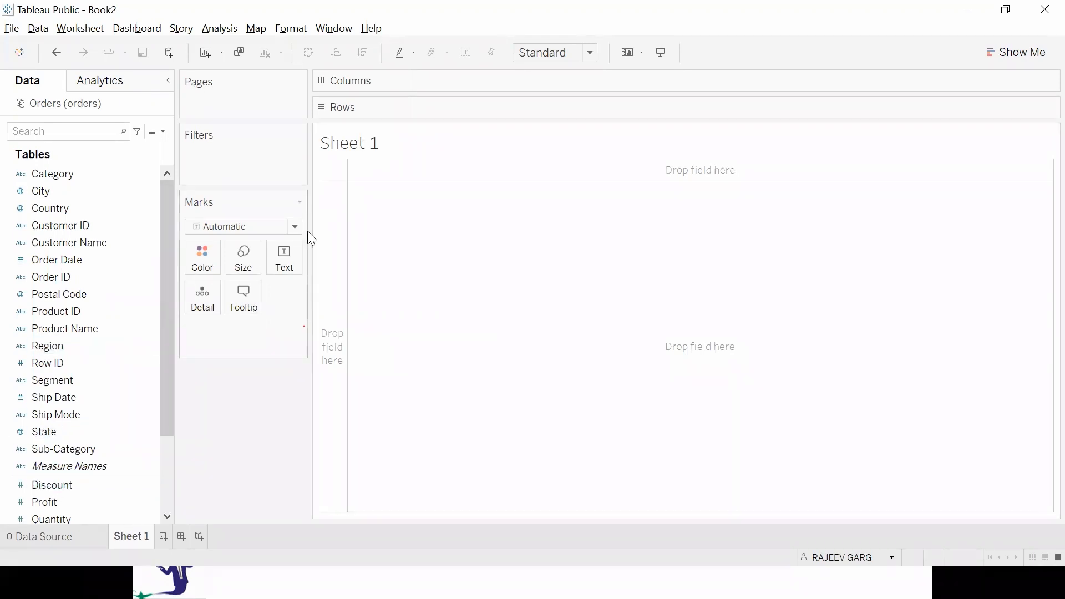
# Switch to the slide on the three basic steps for a Tableau report, and return to the Tableau worksheet.
pyautogui.hotkey('alt', 'Tab')
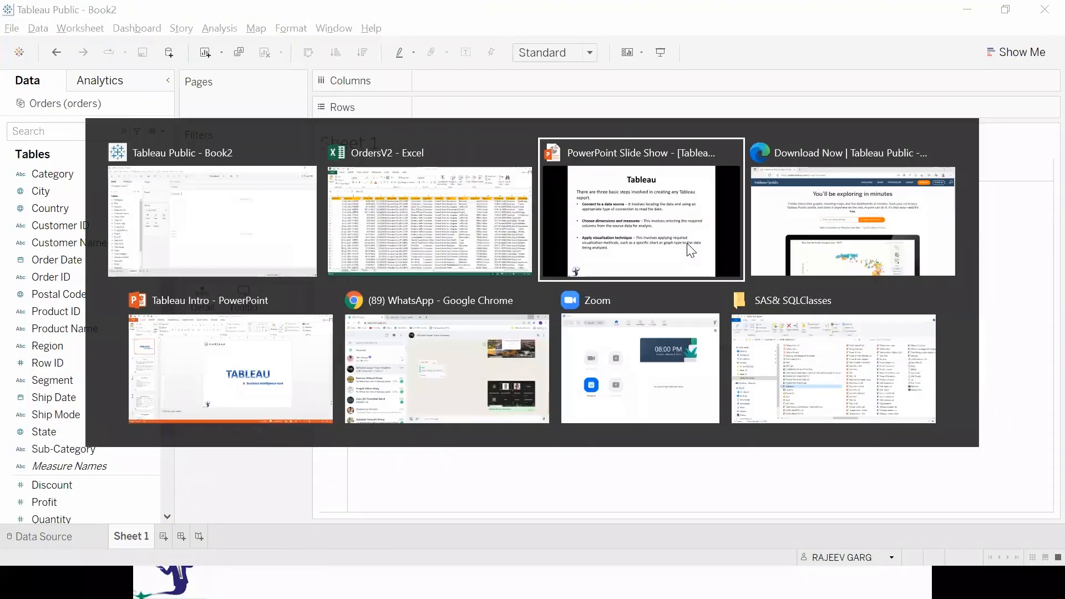
pyautogui.click(690, 251)
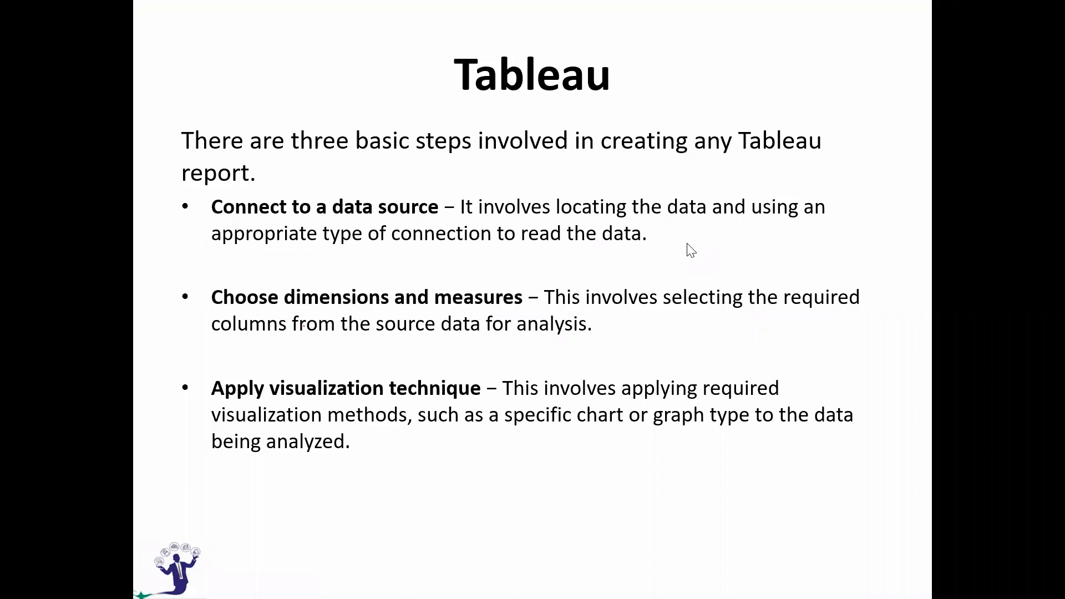
pyautogui.hotkey('alt', 'Tab')
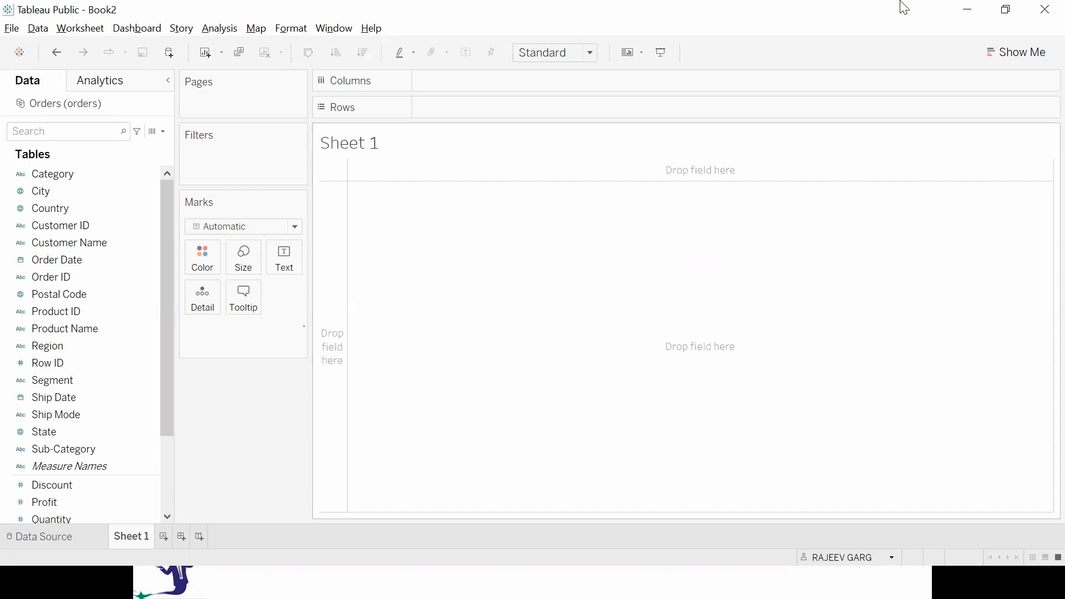
# Build a bar chart of Sales by Sub-Category on Sheet 1.
pyautogui.scroll(-2, 80, 444)
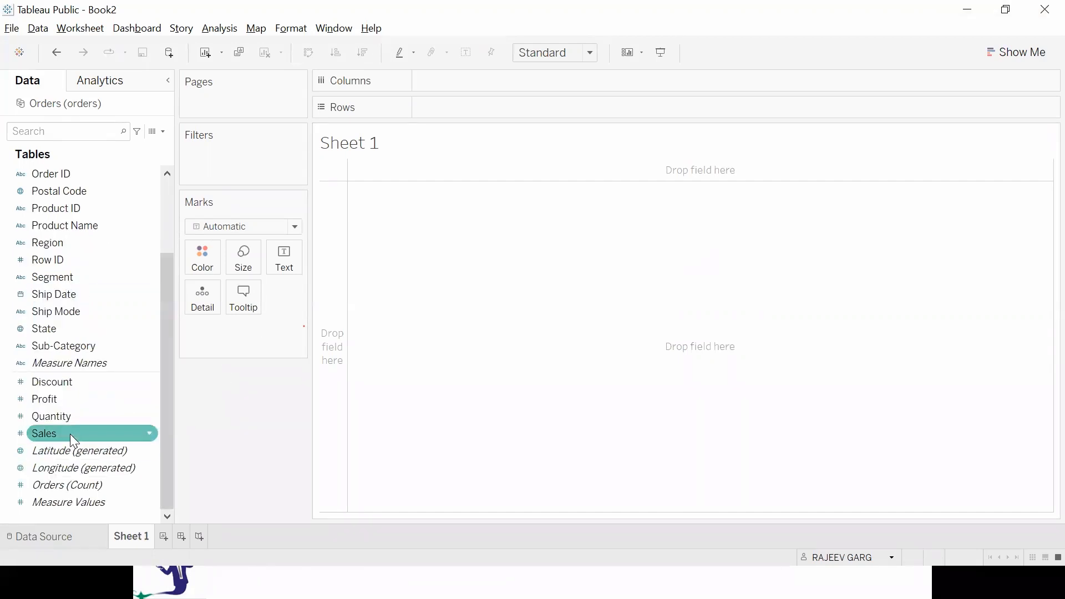
pyautogui.click(80, 345)
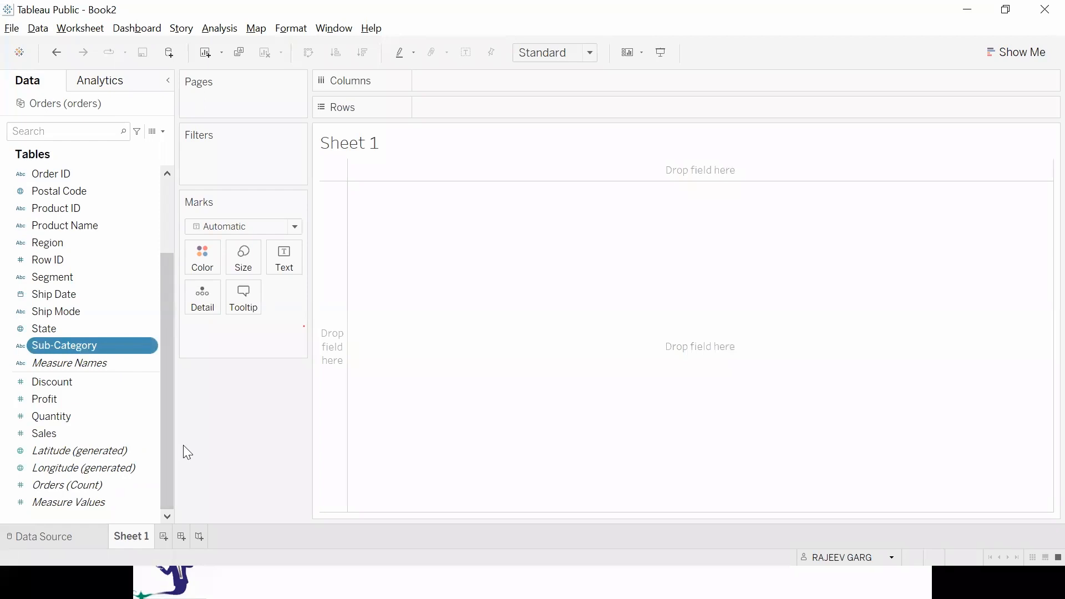
pyautogui.doubleClick(96, 437)
pyautogui.click(71, 352)
pyautogui.doubleClick(71, 352)
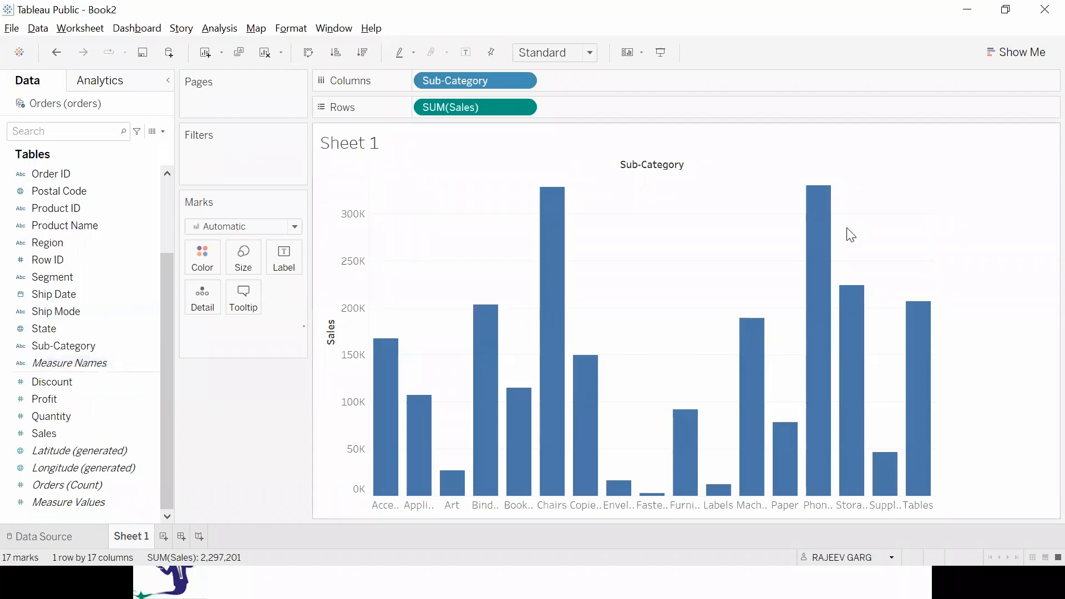
# Review the slide on the three basic report steps, and inspect the Machines bar's sales in the Tableau chart.
pyautogui.moveTo(835, 247)
pyautogui.hotkey('alt', 'Tab')
pyautogui.hotkey('alt', 'Tab')
pyautogui.moveTo(830, 310)
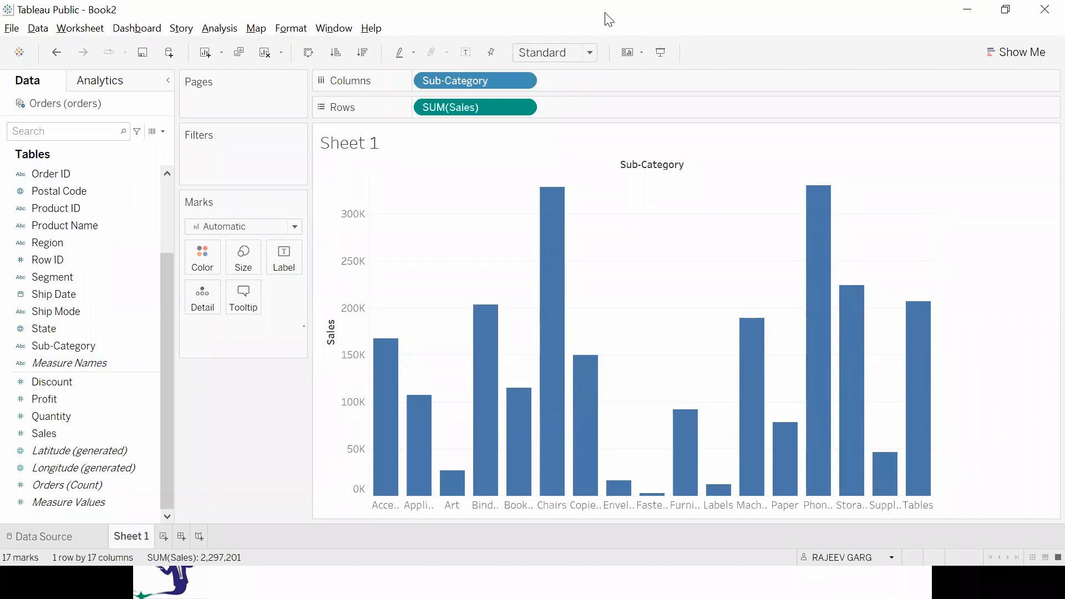
pyautogui.press('alt')
pyautogui.hotkey('alt', 'Tab')
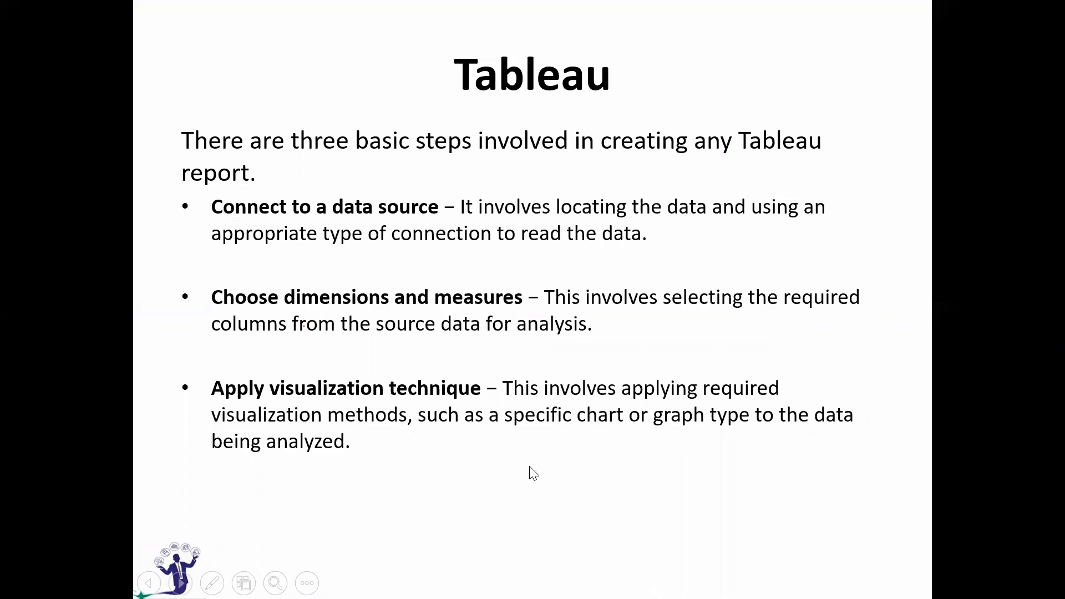
pyautogui.hotkey('alt', 'Tab')
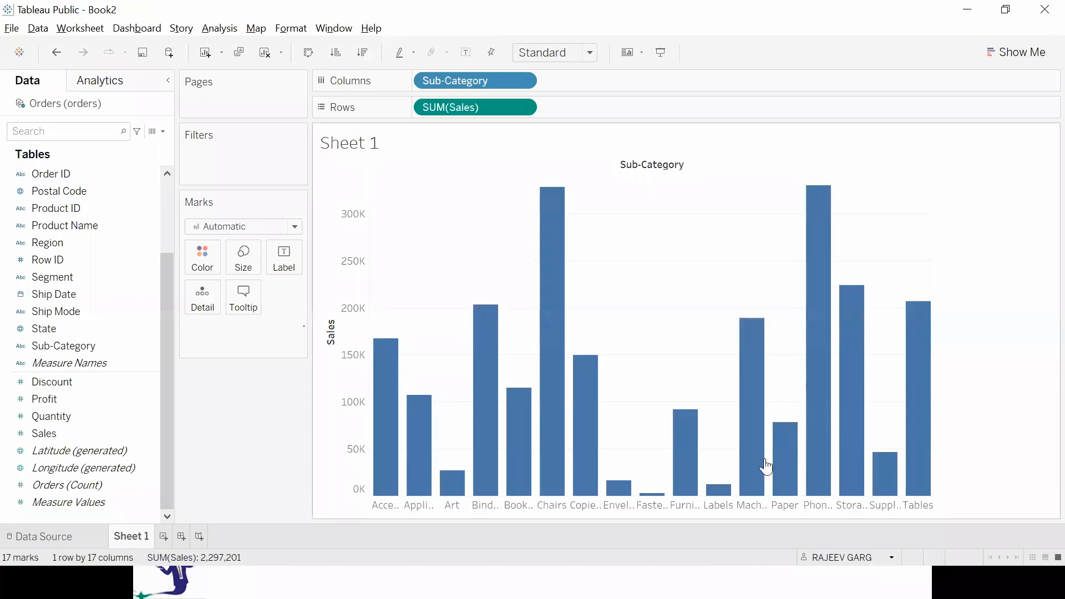
pyautogui.moveTo(741, 360)
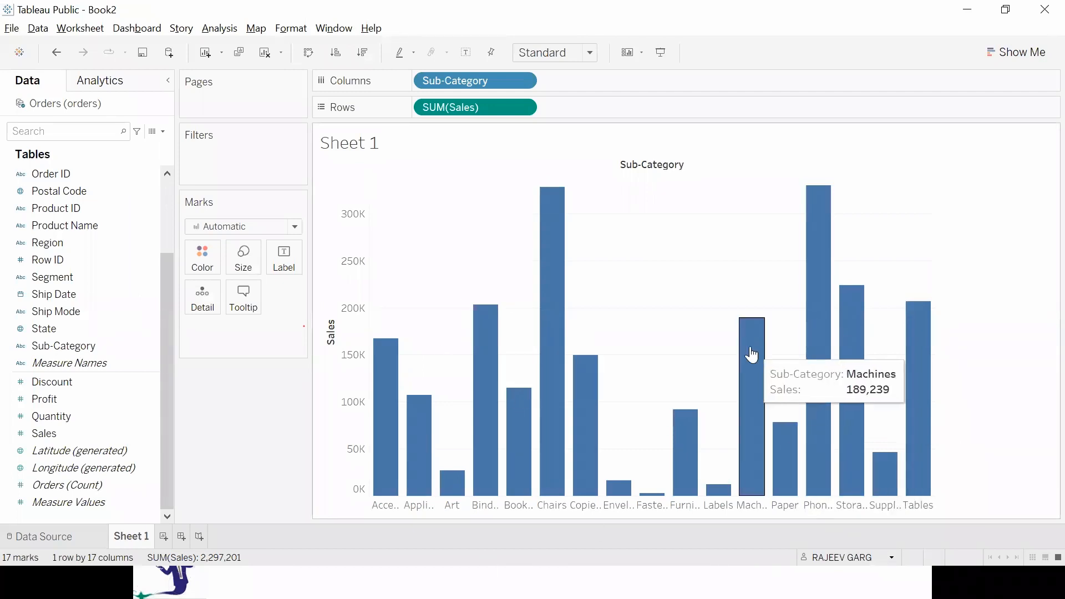
# Clear Sheet 1 and plot Sales by Order Date year as a line chart.
pyautogui.click(266, 53)
pyautogui.doubleClick(85, 432)
pyautogui.scroll(2, 100, 388)
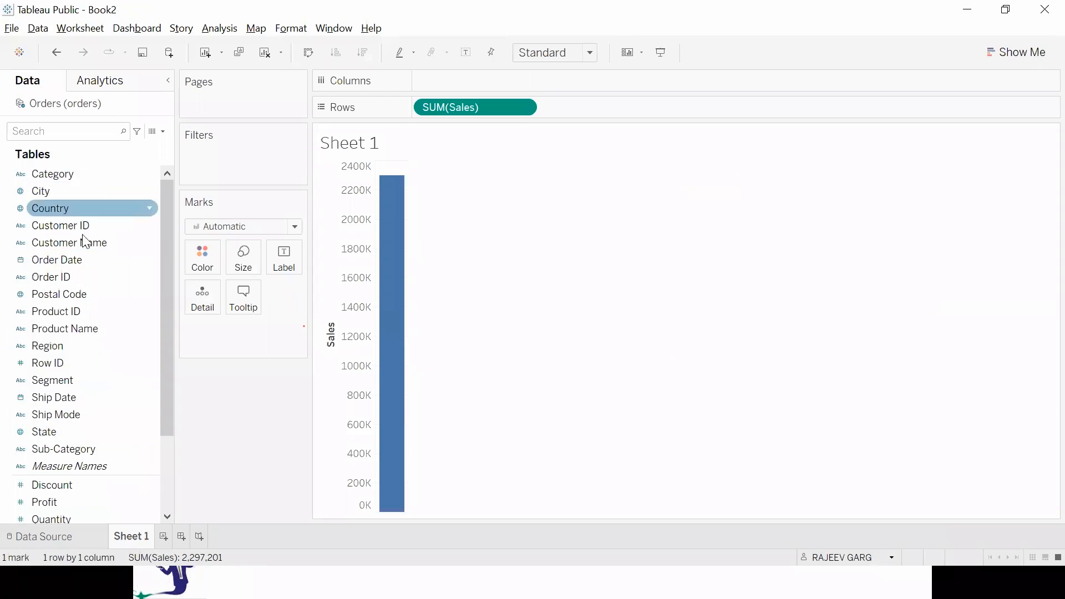
pyautogui.doubleClick(76, 258)
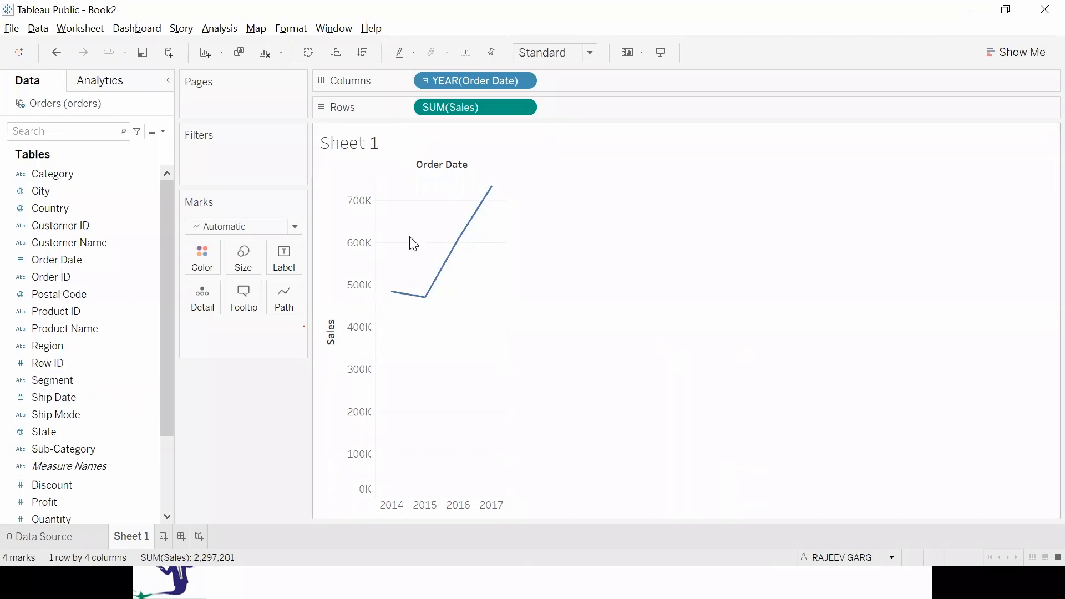
# Change the mark type of the yearly Sales chart to Bar.
pyautogui.click(159, 258)
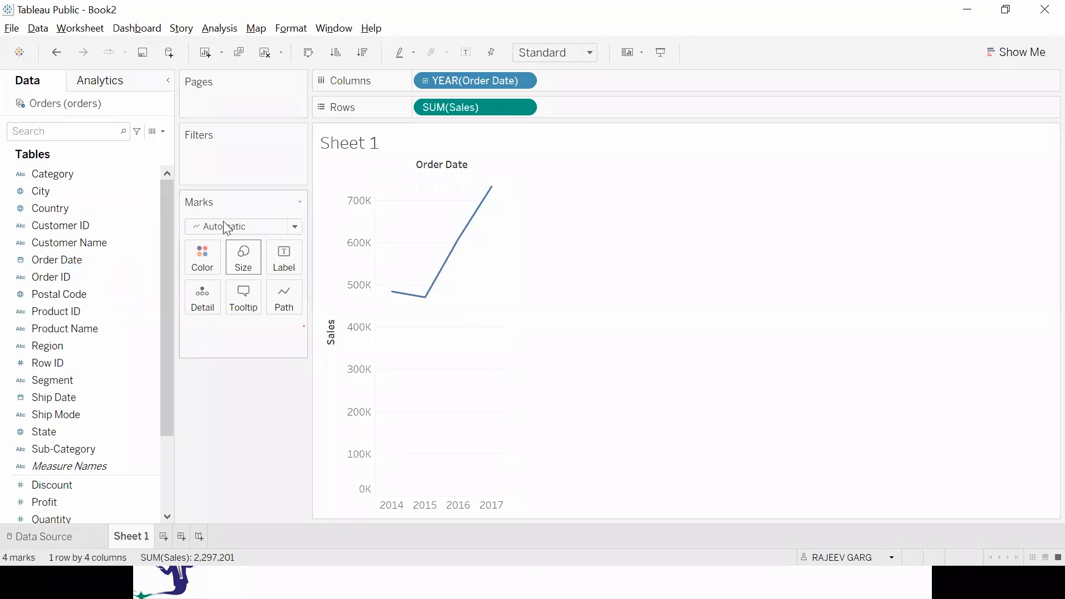
pyautogui.click(293, 227)
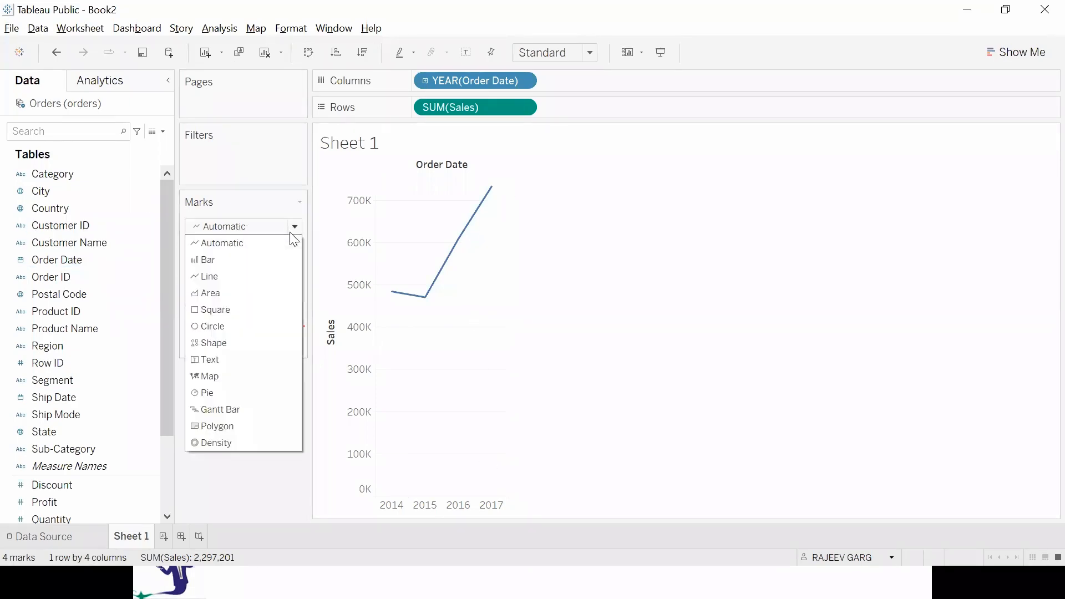
pyautogui.click(226, 263)
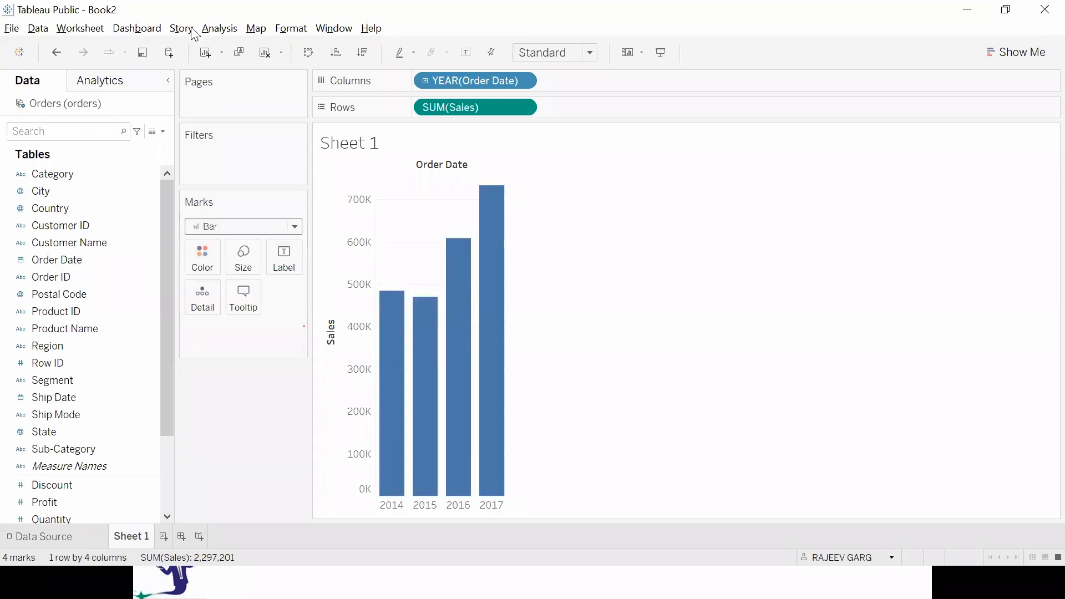
# Clear the sheet, chart Sales by Sub-Category as bars, and compare it with the three-step slide before returning to Tableau.
pyautogui.click(264, 58)
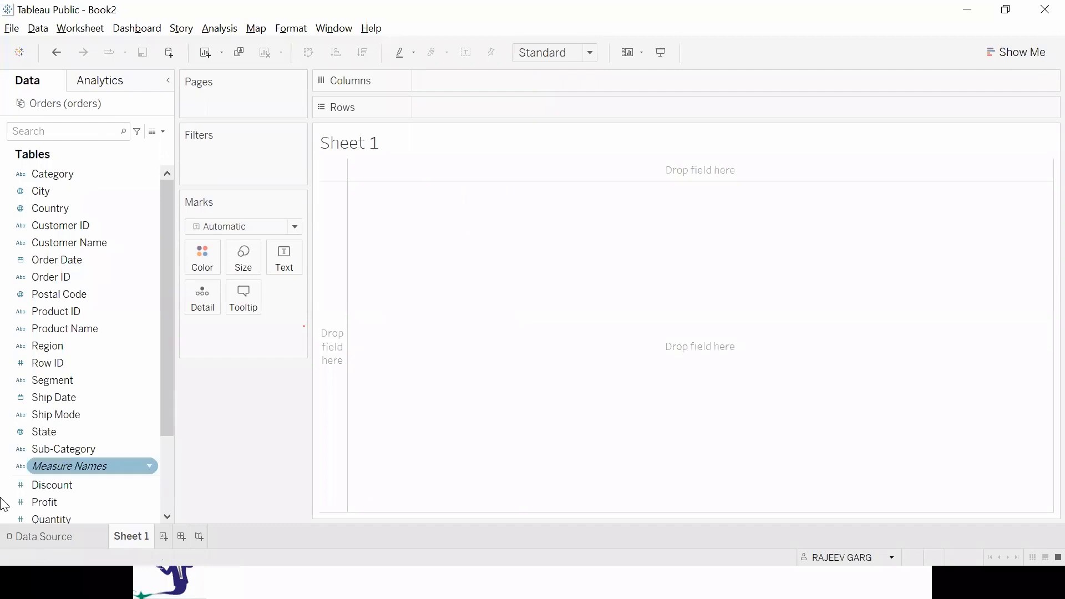
pyautogui.scroll(-2, 82, 448)
pyautogui.doubleClick(53, 433)
pyautogui.doubleClick(61, 345)
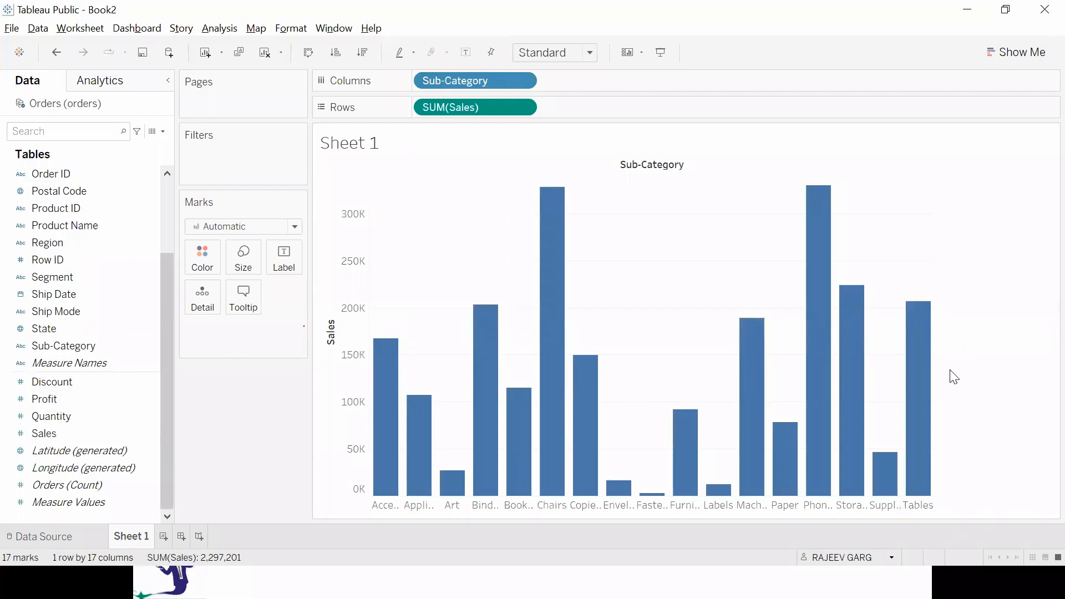
pyautogui.hotkey('alt', 'Tab')
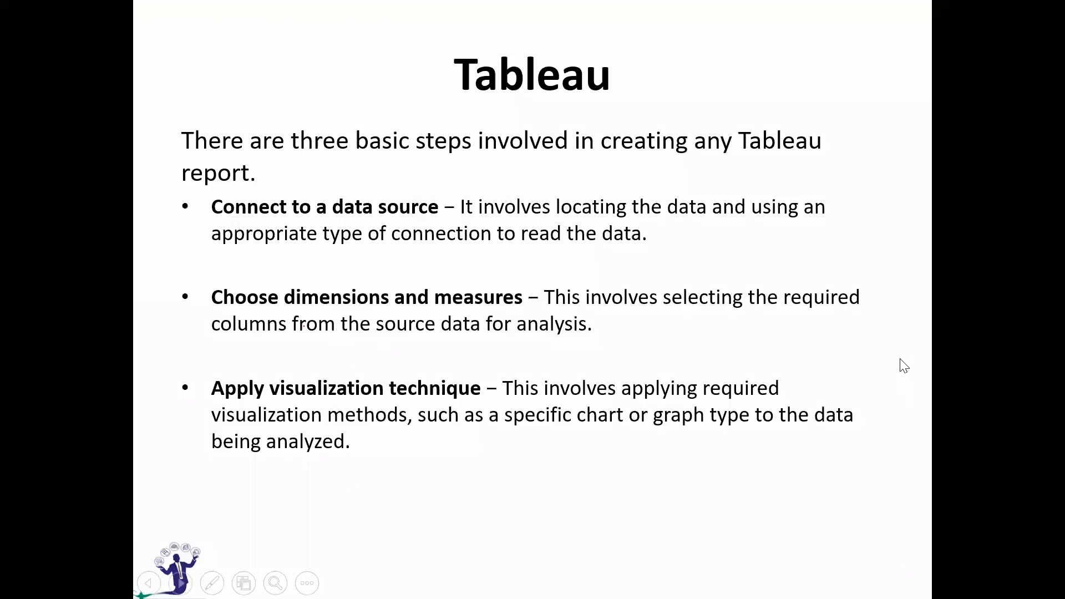
pyautogui.hotkey('alt', 'Tab')
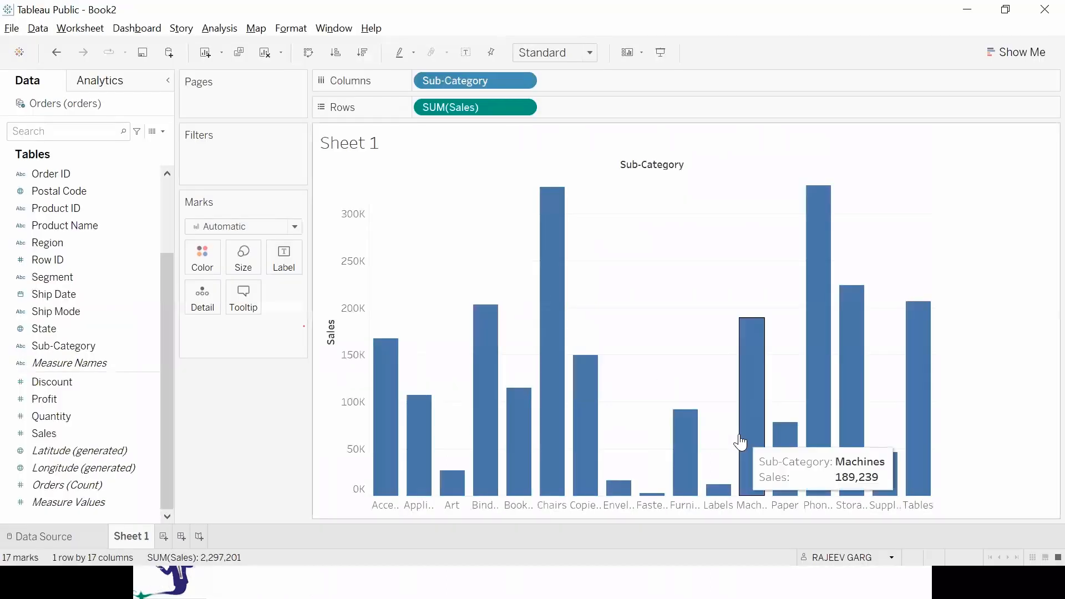
# Clear the sheet and add Sub-Category before Sales to create a text table.
pyautogui.click(265, 52)
pyautogui.click(118, 345)
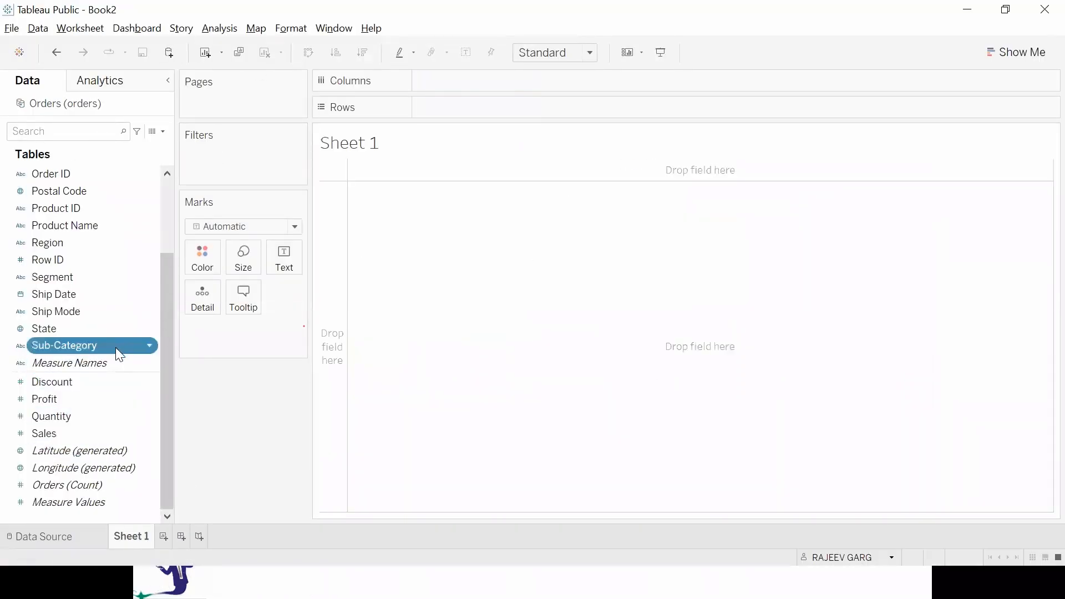
pyautogui.doubleClick(54, 435)
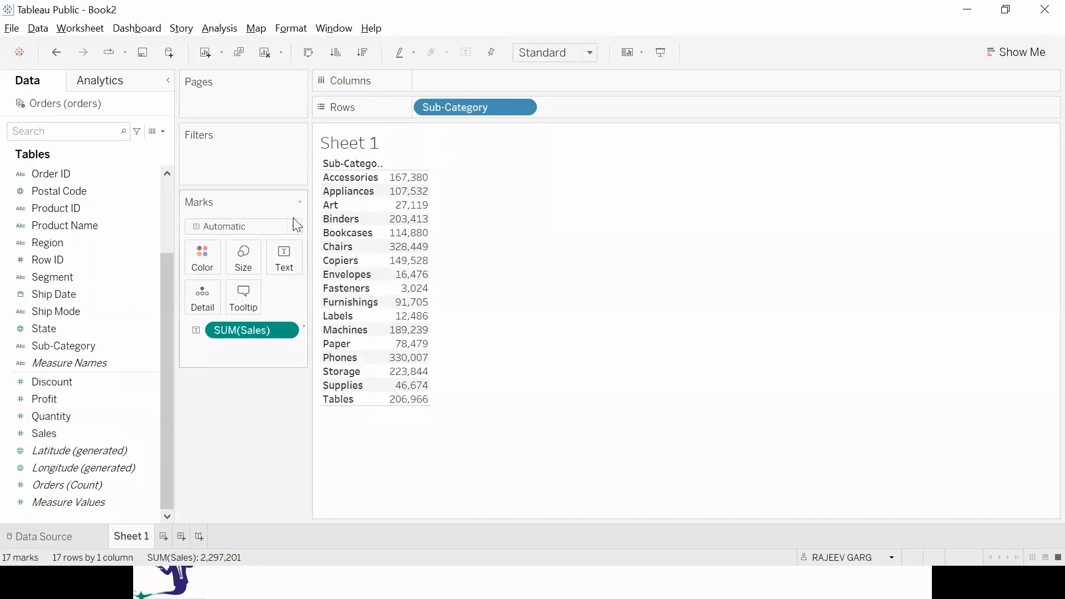
# Clear the sheet and add Sales before Sub-Category to create a bar chart.
pyautogui.click(263, 53)
pyautogui.doubleClick(65, 432)
pyautogui.click(89, 346)
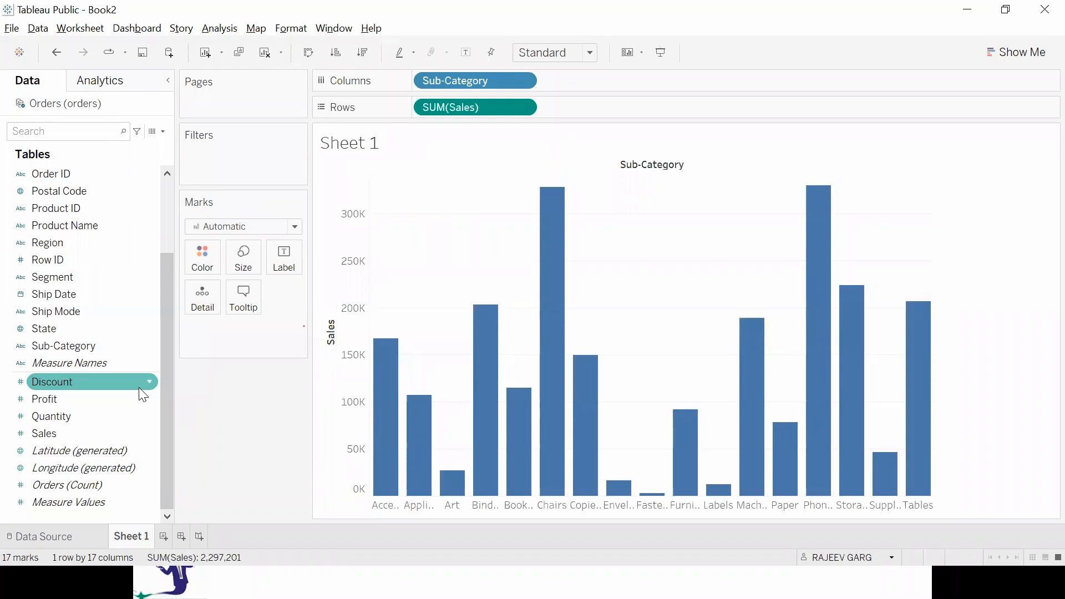
# Clear the bar chart and create a text table by adding Sub-Category first and Sales second.
pyautogui.click(261, 55)
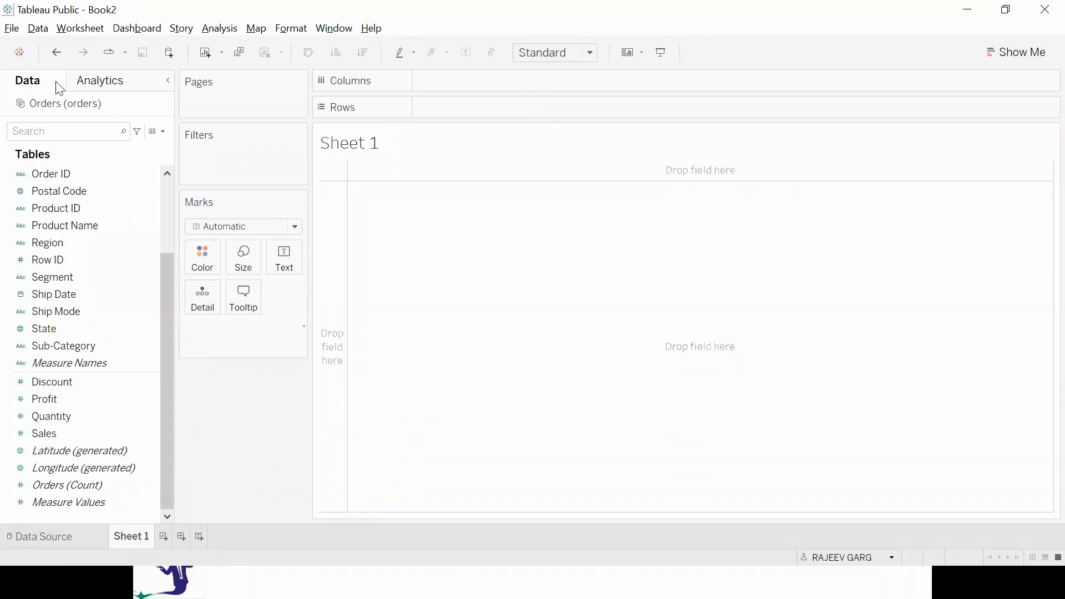
pyautogui.click(100, 345)
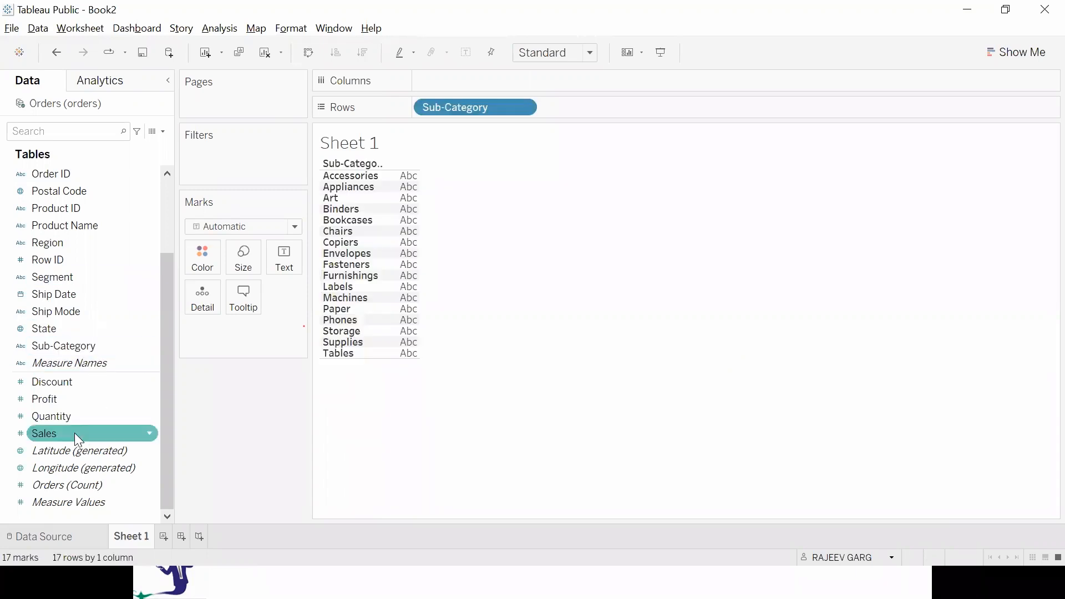
pyautogui.doubleClick(77, 432)
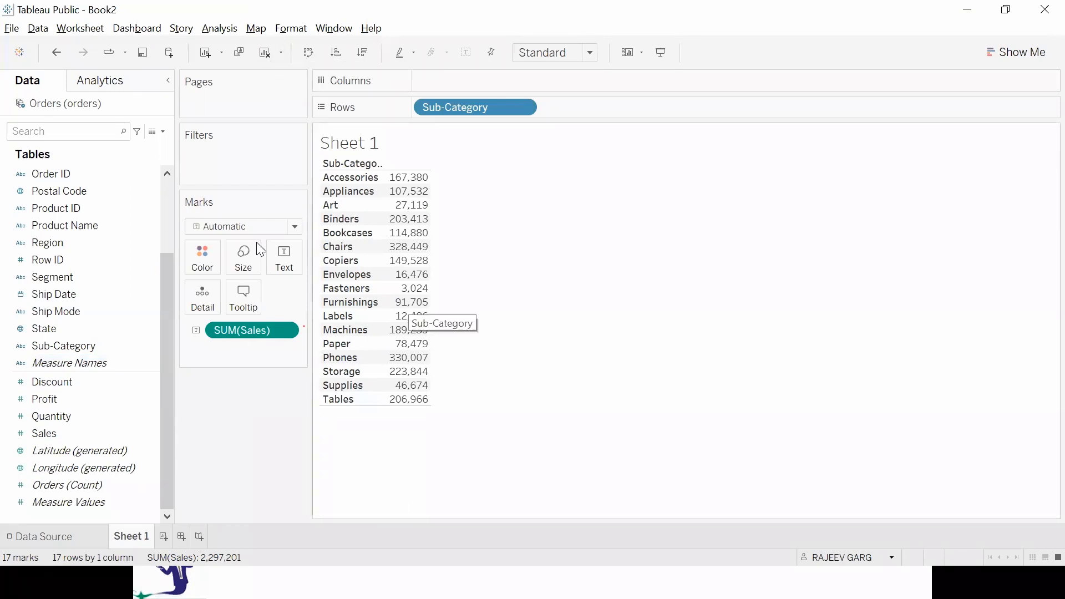
# Clear the text table and create a bar chart by adding Sales first and Sub-Category second.
pyautogui.click(268, 61)
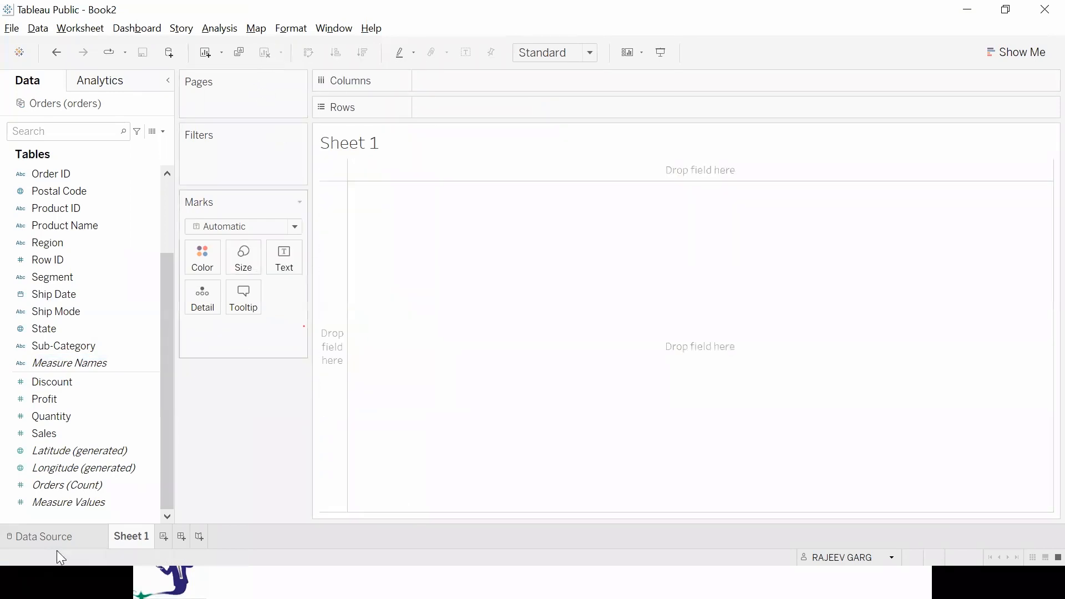
pyautogui.doubleClick(63, 432)
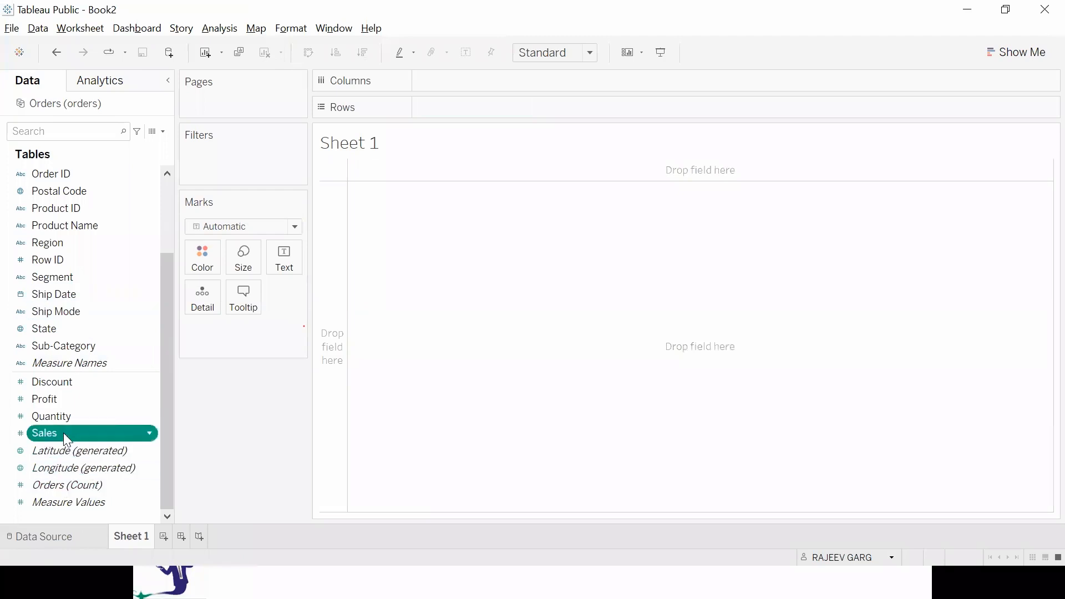
pyautogui.doubleClick(66, 346)
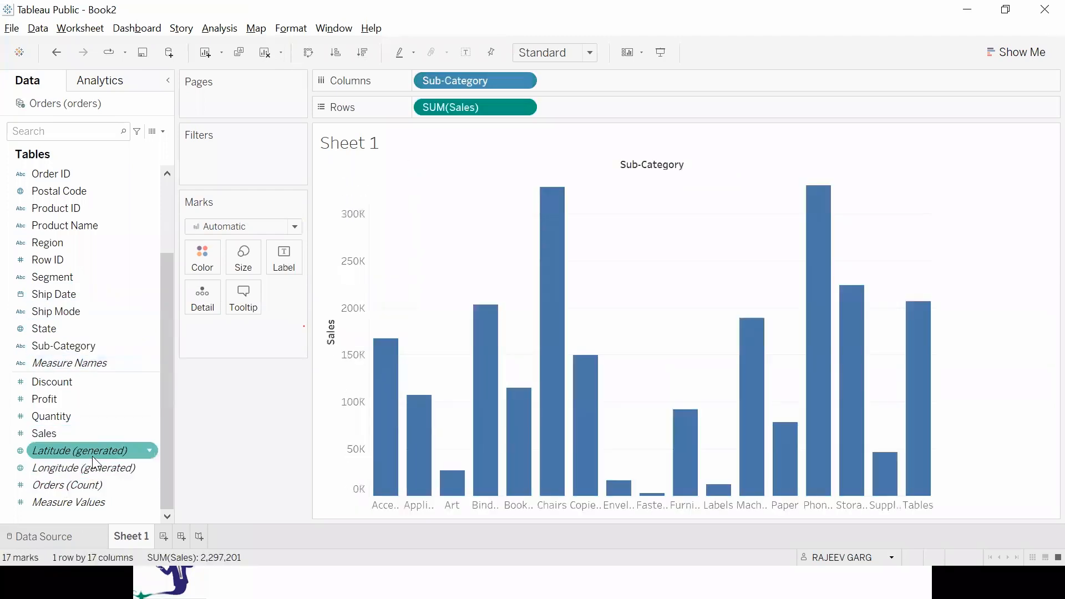
# Clear the sheet and rebuild the text table of Sales per Sub-Category, starting with the dimension.
pyautogui.click(268, 62)
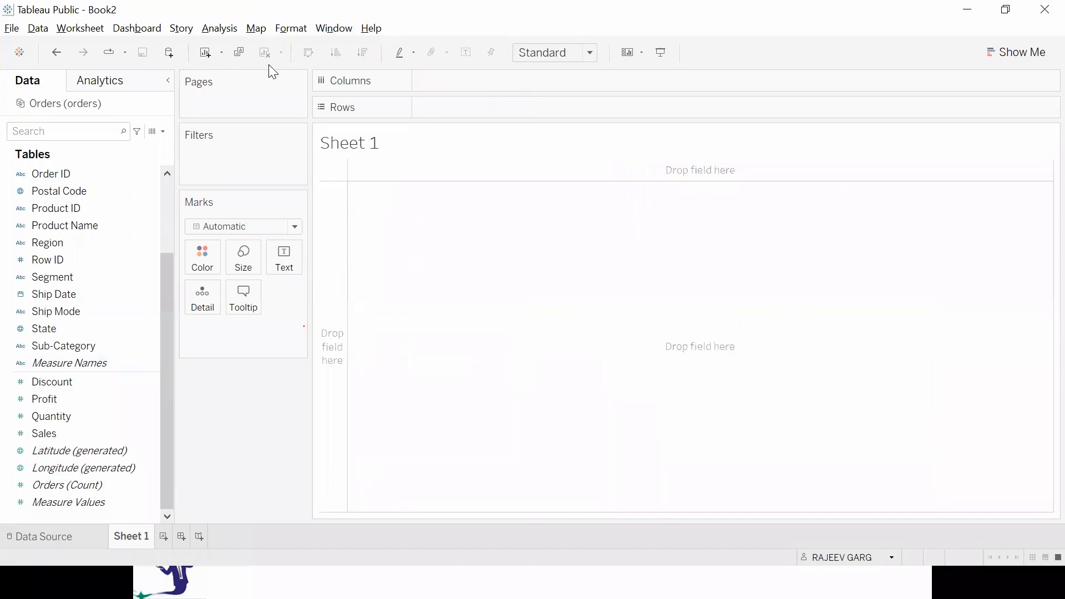
pyautogui.doubleClick(64, 346)
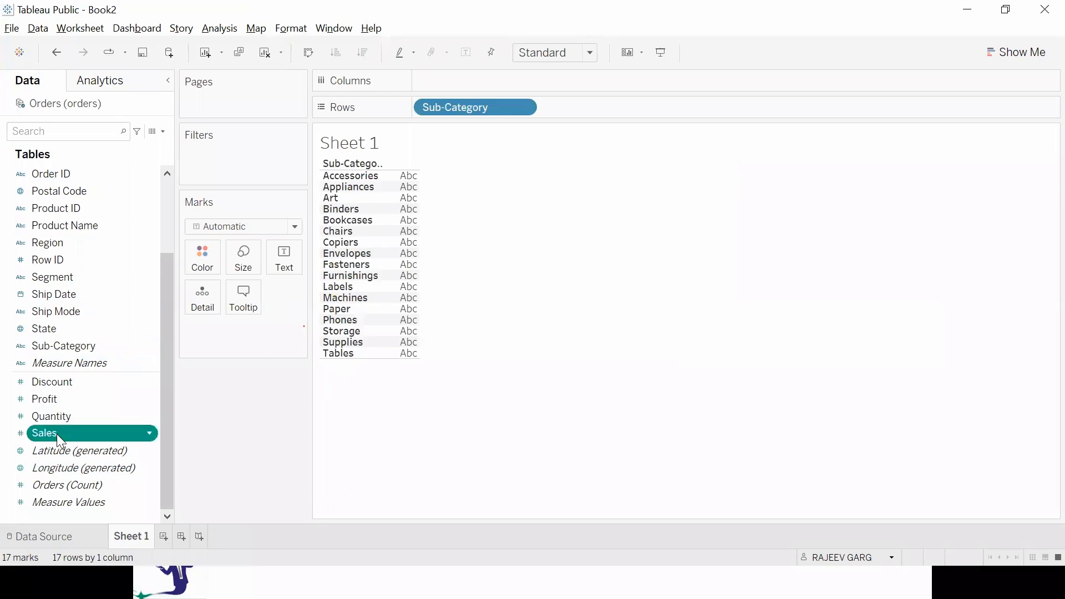
pyautogui.doubleClick(57, 434)
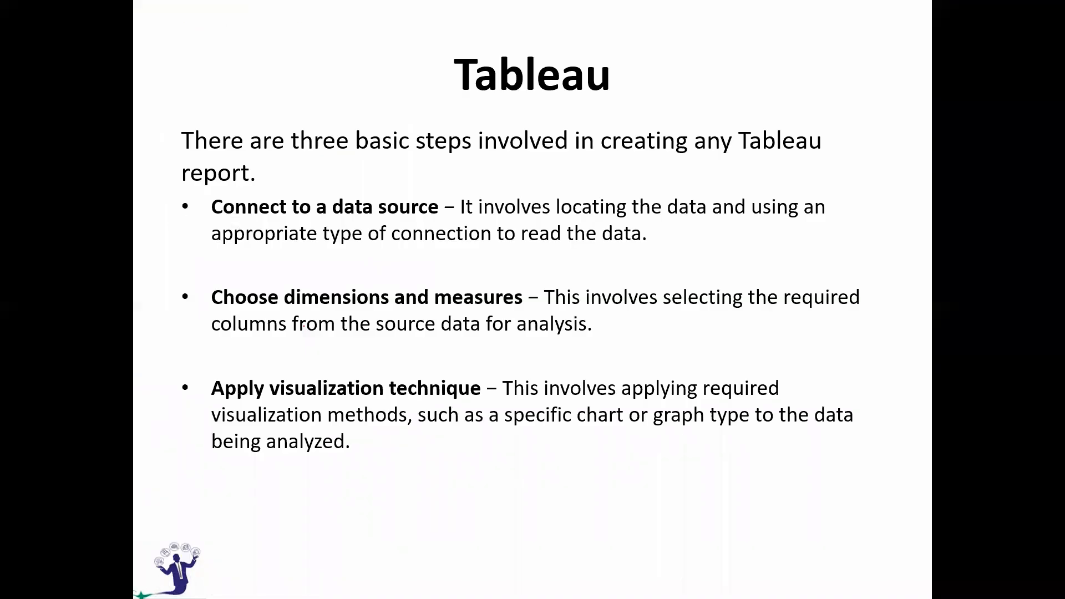
# Advance the slides to the sample data page and switch to the OrdersV2 workbook in Excel.
pyautogui.press('Right')
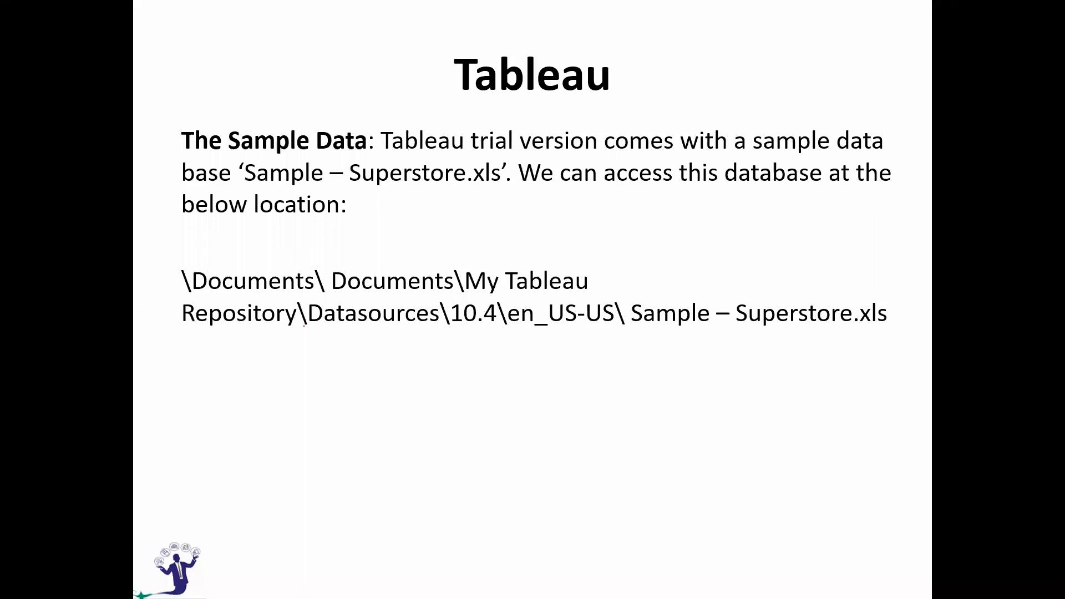
pyautogui.hotkey('alt', 'Tab')
pyautogui.hotkey('alt', 'Tab')
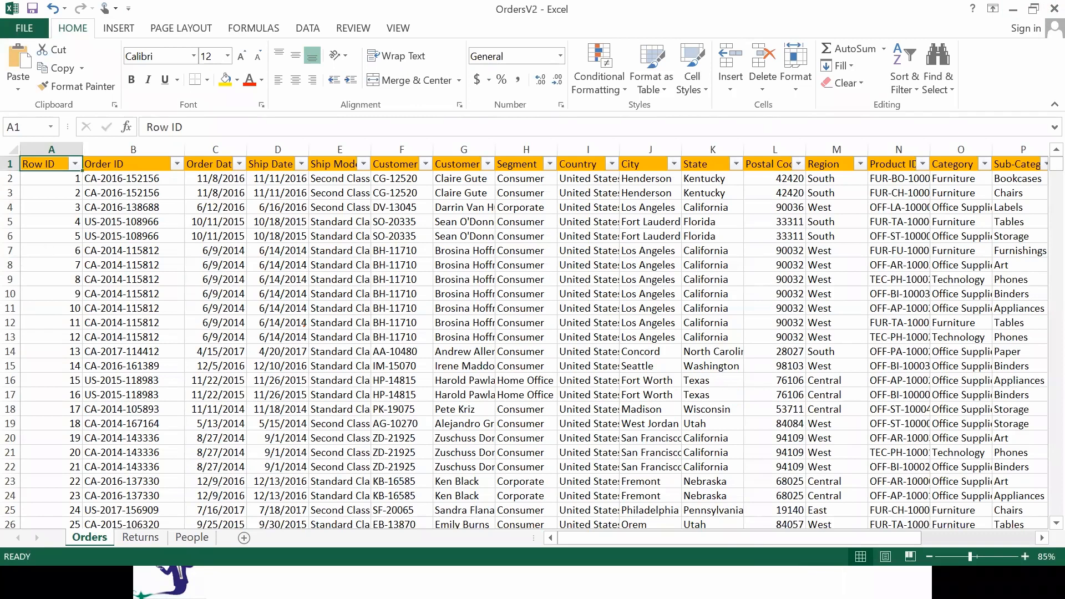
pyautogui.press('super')
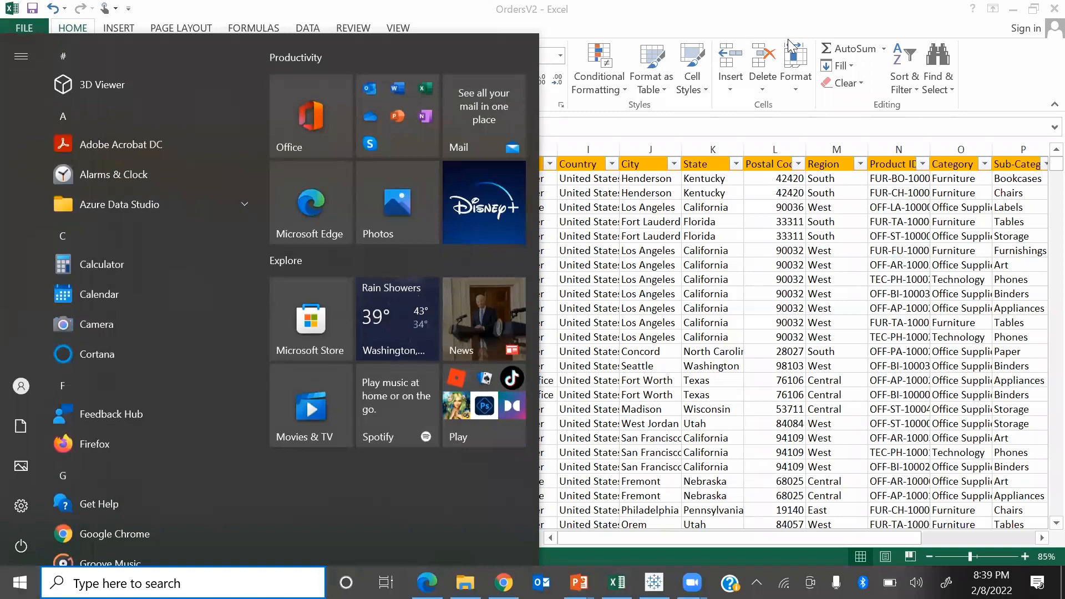
pyautogui.press('Escape')
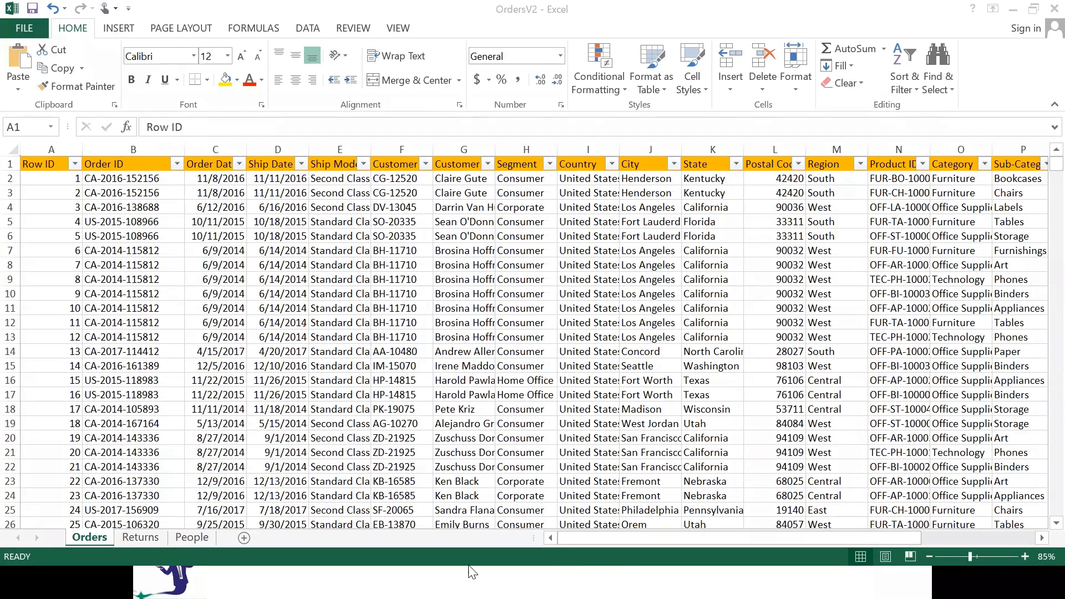
# Locate the orders file in the TableauData folder under SAS& SQLClasses, then minimize the File Explorer window.
pyautogui.press('super')
pyautogui.click(465, 582)
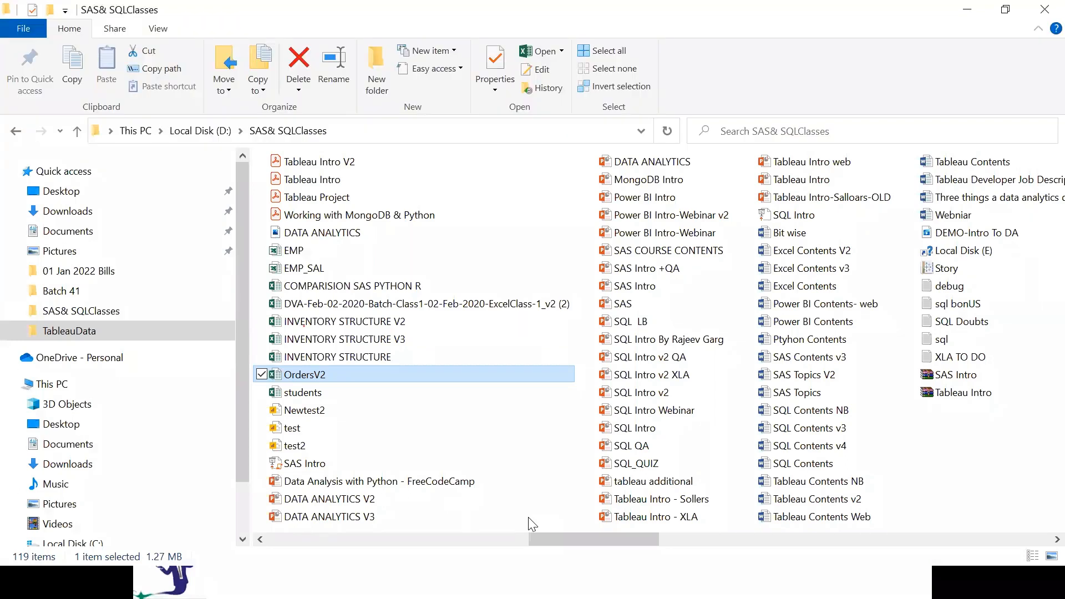
pyautogui.press('super')
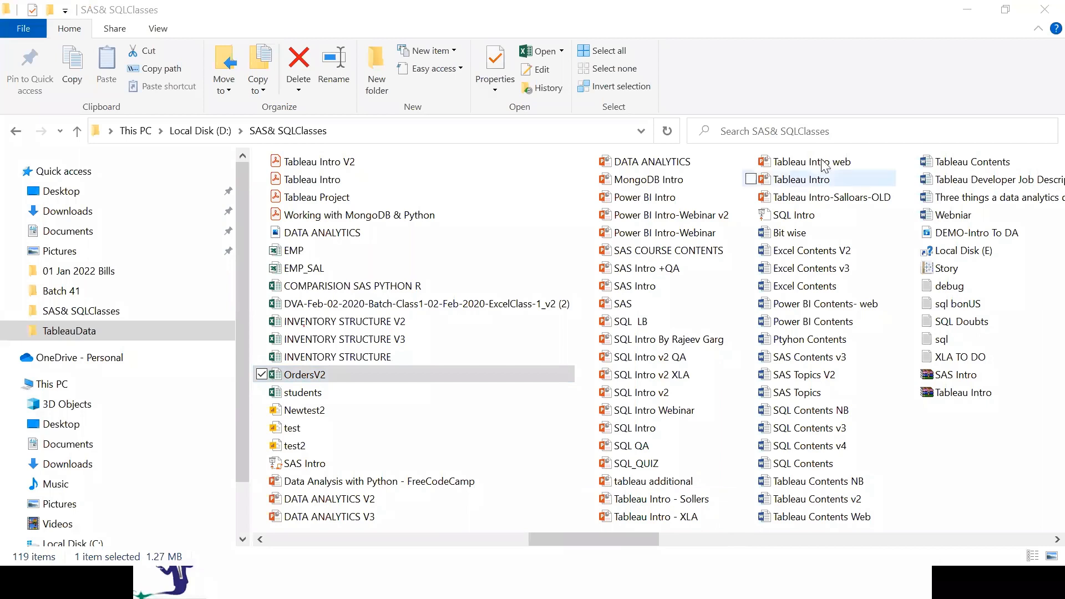
pyautogui.hscroll(-4, 330, 270)
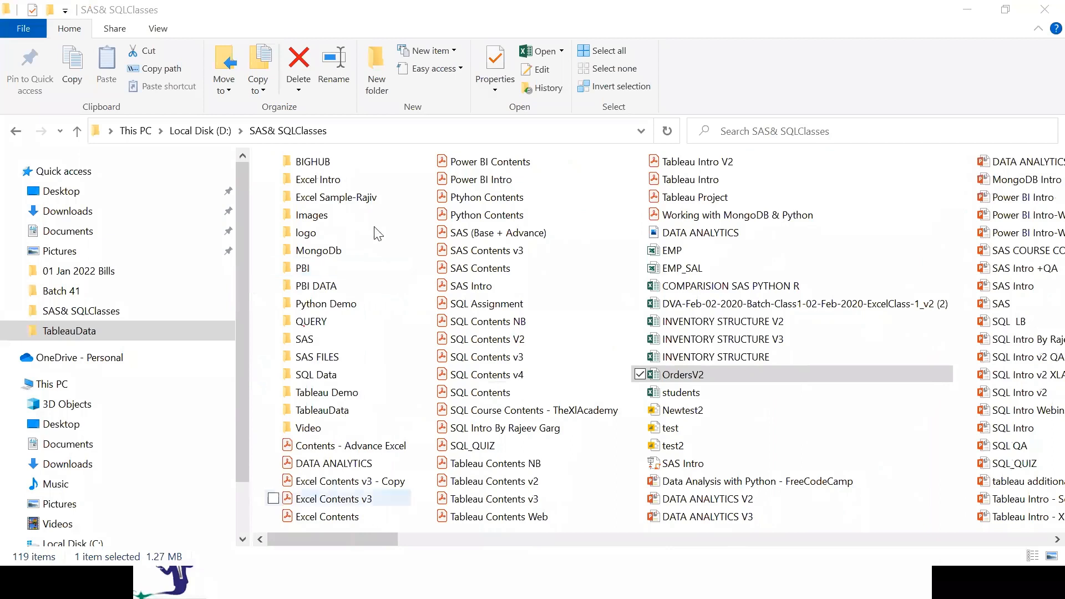
pyautogui.doubleClick(343, 411)
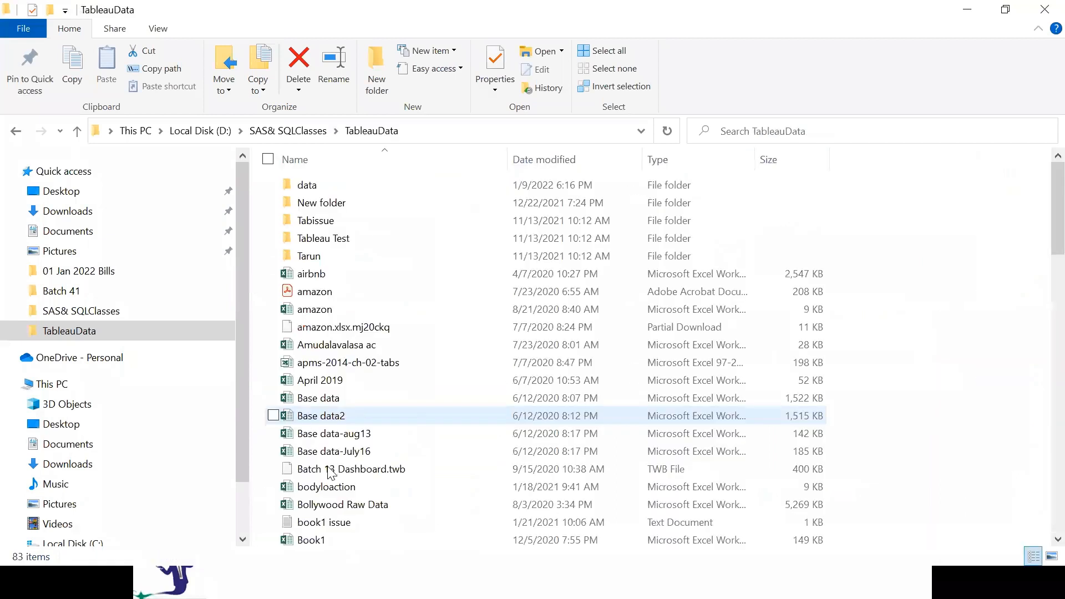
pyautogui.press('o')
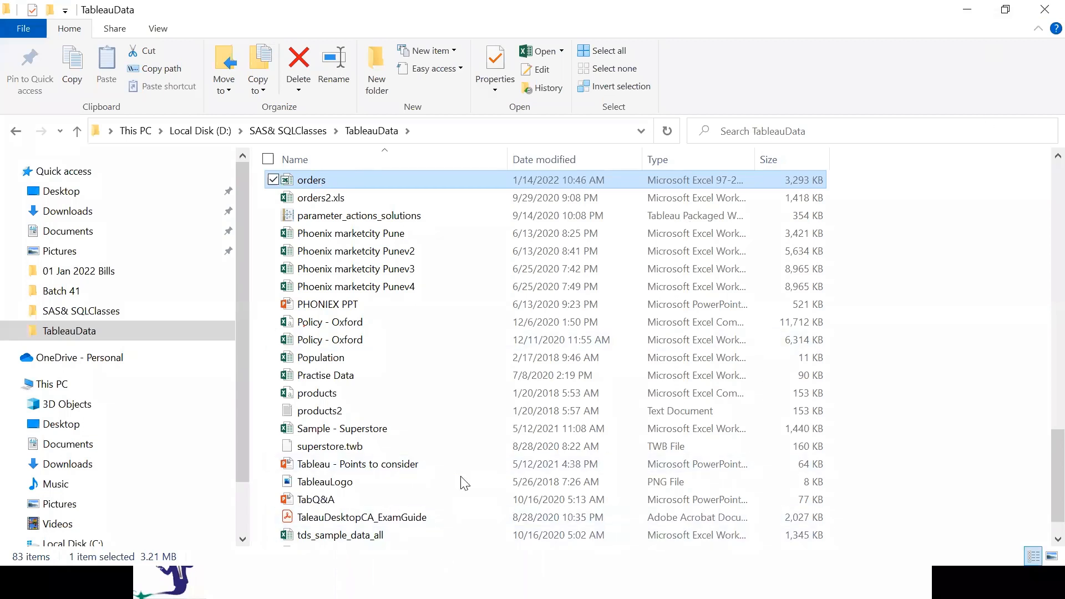
pyautogui.click(976, 15)
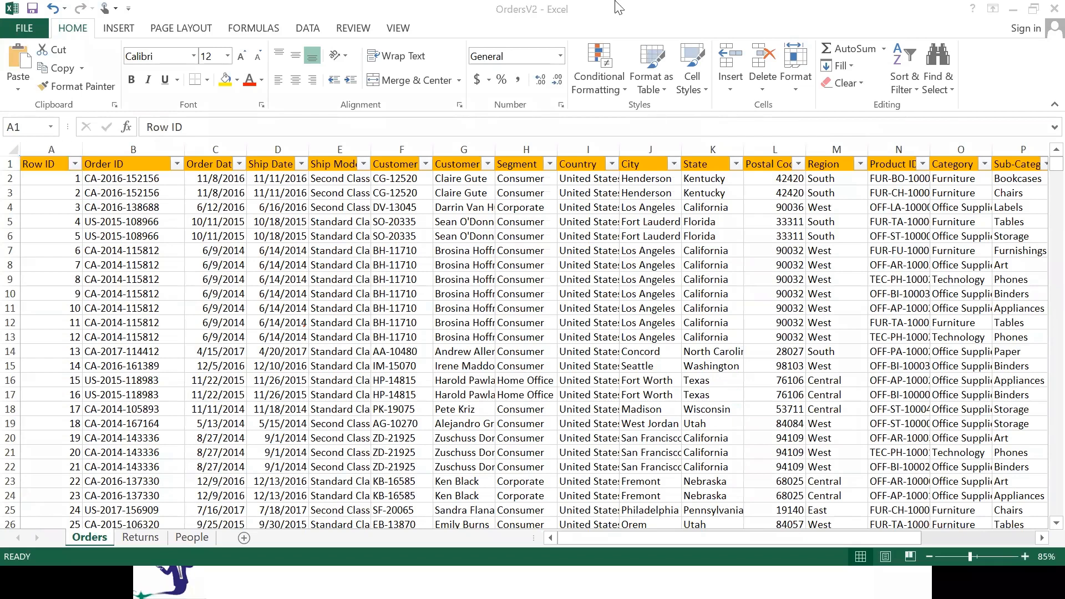
# Return to the slide show and open the Documents folder of This PC.
pyautogui.hotkey('alt', 'Tab')
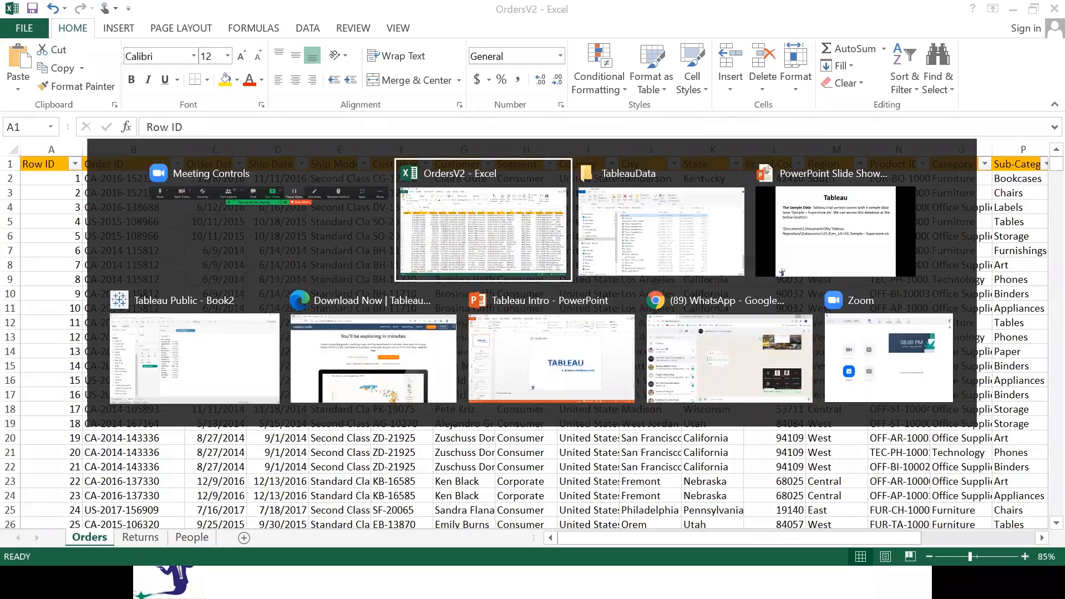
pyautogui.hotkey('alt', 'Tab')
pyautogui.press('super')
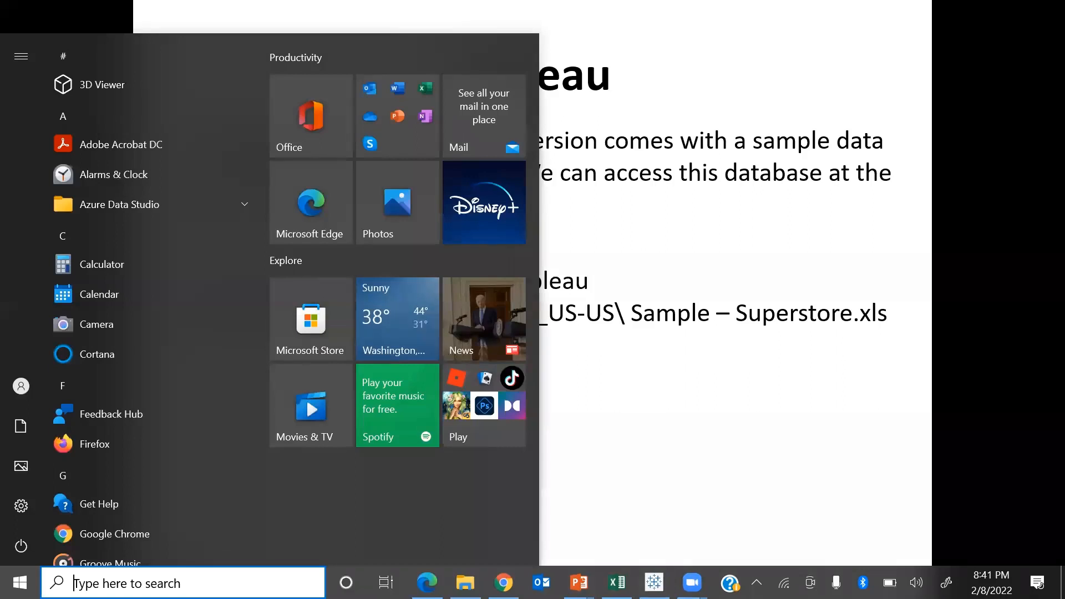
pyautogui.write('docum')
pyautogui.press('Return')
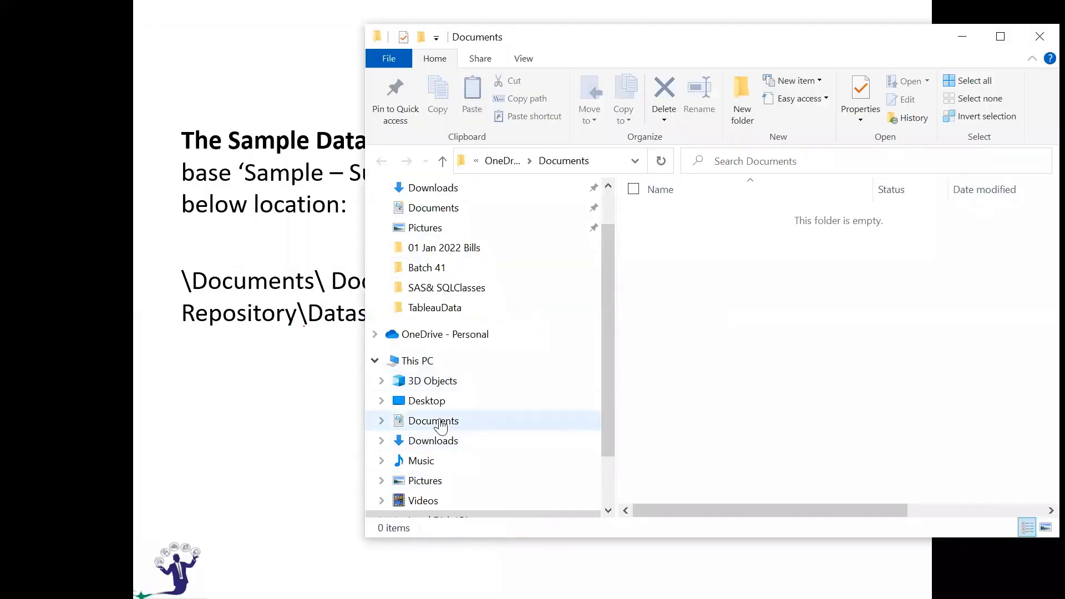
pyautogui.click(440, 423)
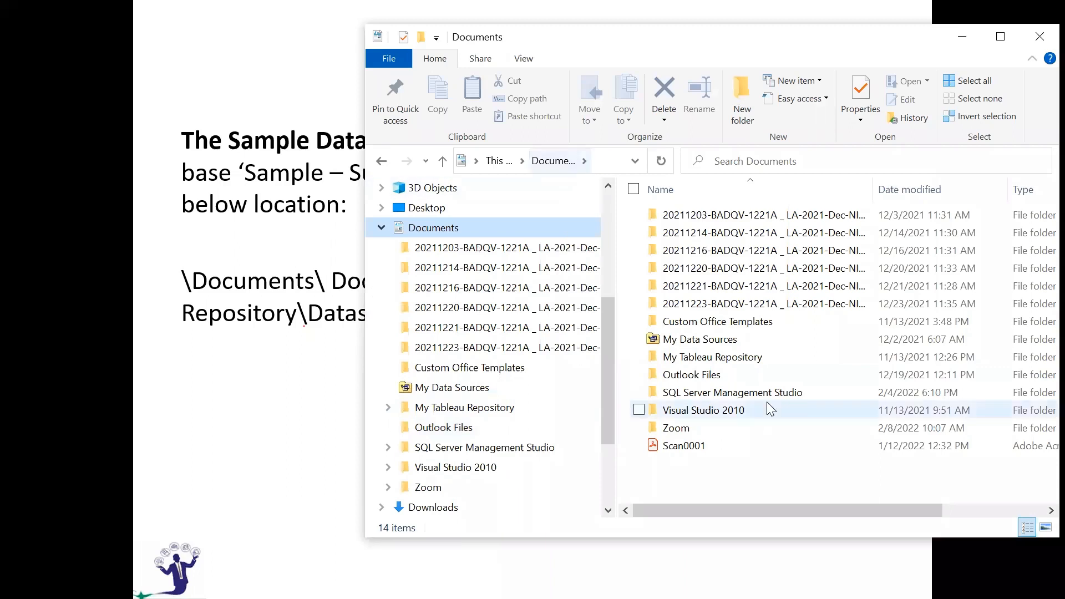
# Check the Datasources folder inside My Tableau Repository for the sample data, then close the File Explorer window.
pyautogui.click(716, 360)
pyautogui.doubleClick(716, 360)
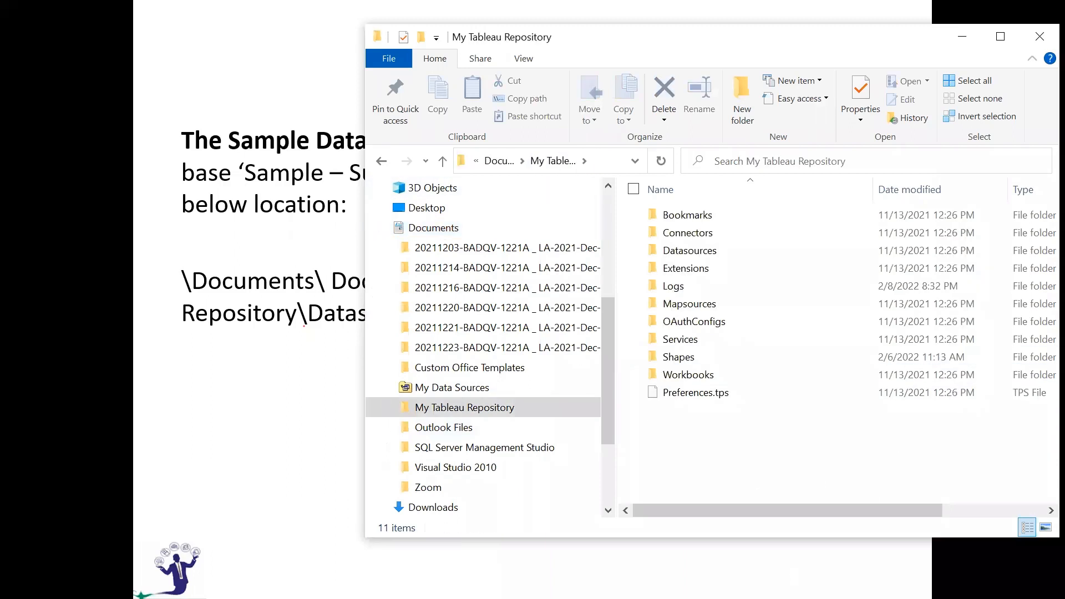
pyautogui.doubleClick(687, 251)
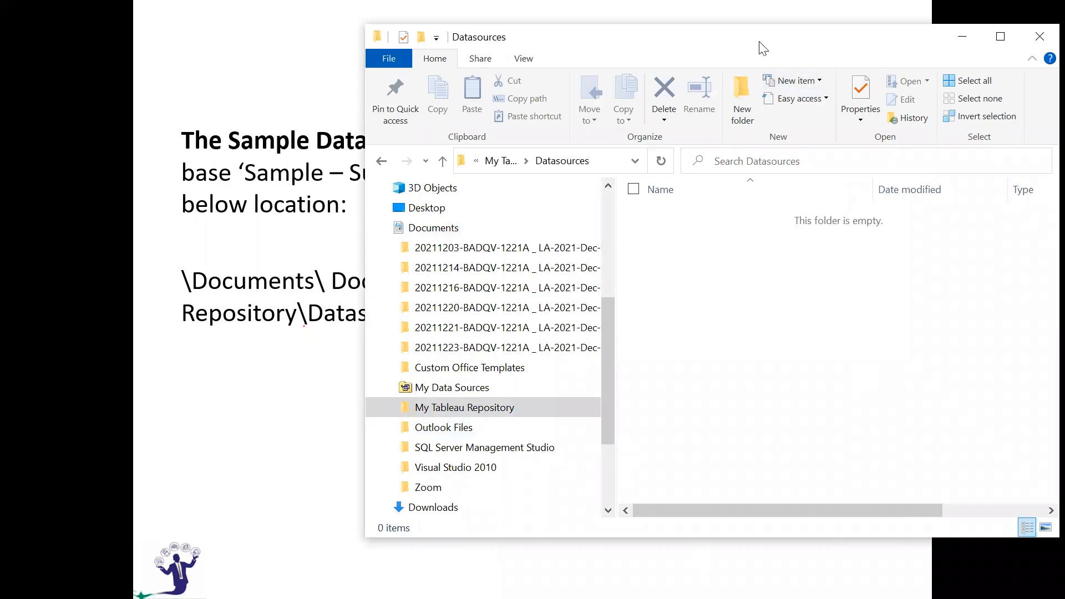
pyautogui.moveTo(830, 41); pyautogui.dragTo(678, 51)
pyautogui.click(882, 48)
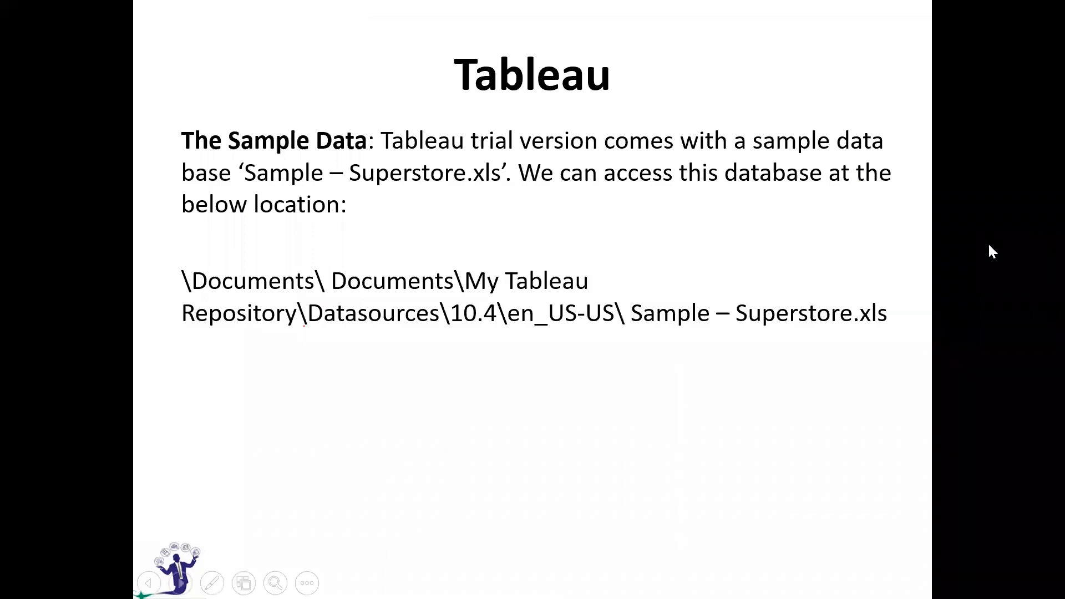
# Advance to the Tableau and Excel comparison slide, then highlight the columns from Category to Sales on the Orders sheet in Excel.
pyautogui.click(992, 251)
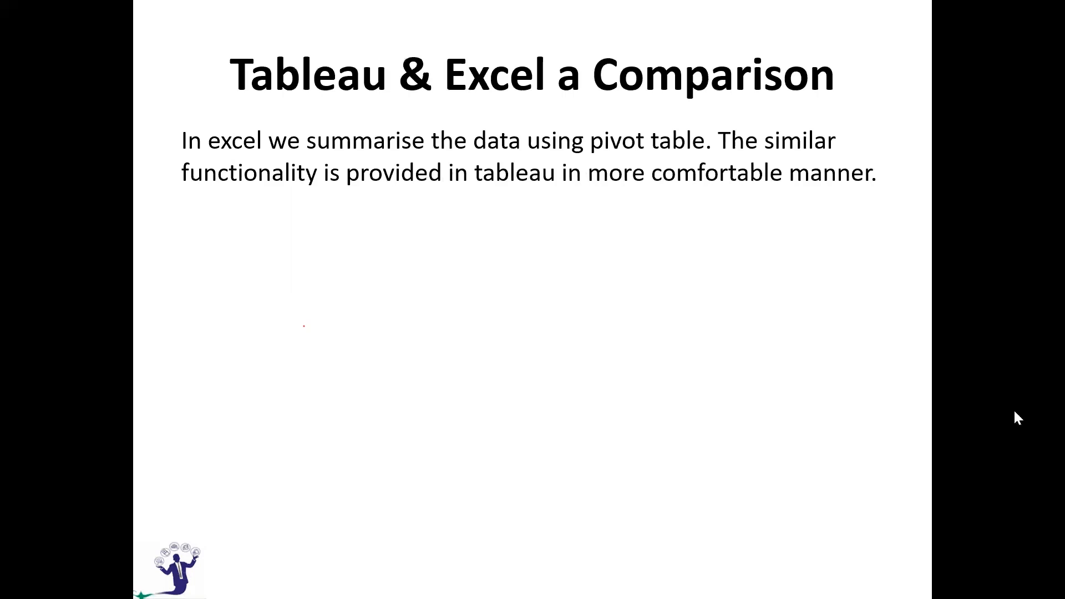
pyautogui.hotkey('alt', 'Tab')
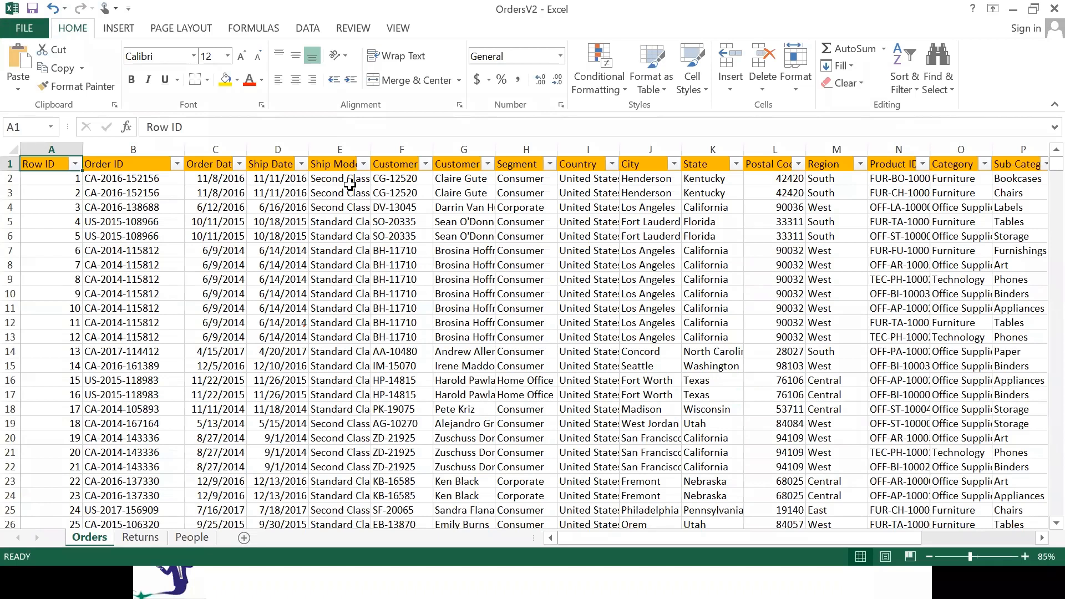
pyautogui.hotkey('ctrl', 'Right')
pyautogui.hscroll(1, 617, 144)
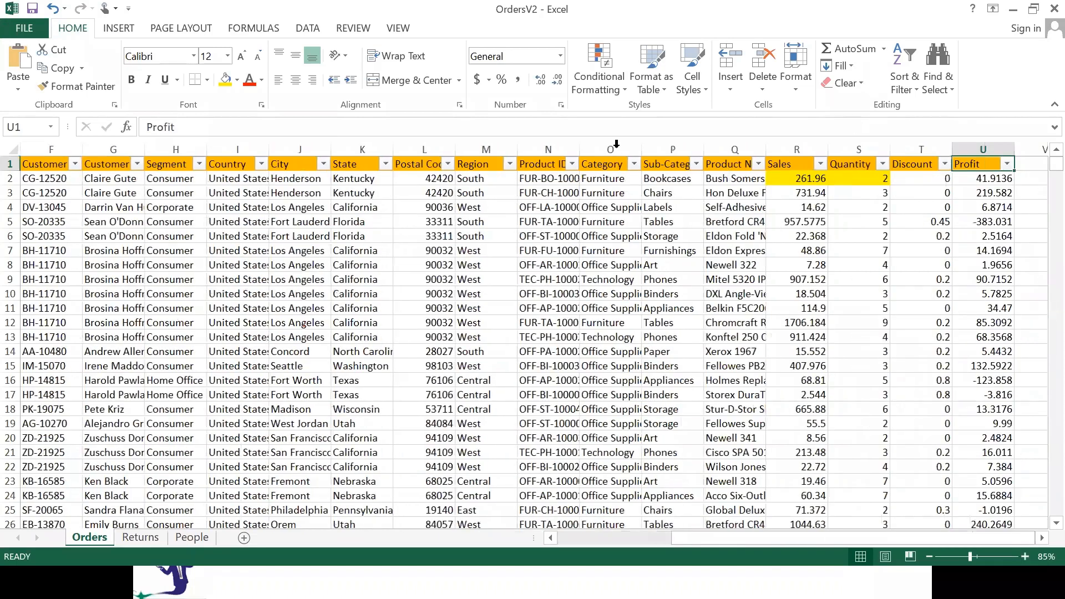
pyautogui.click(796, 149)
pyautogui.keyDown('ctrl'); pyautogui.click(616, 145); pyautogui.keyUp('ctrl')
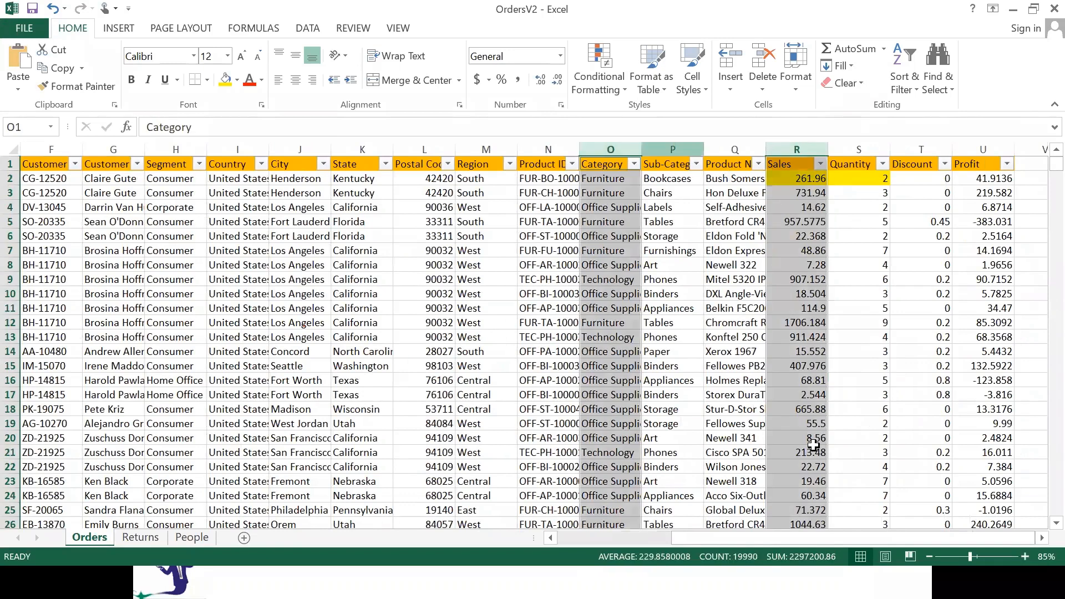
pyautogui.keyDown('ctrl'); pyautogui.click(672, 149); pyautogui.keyUp('ctrl')
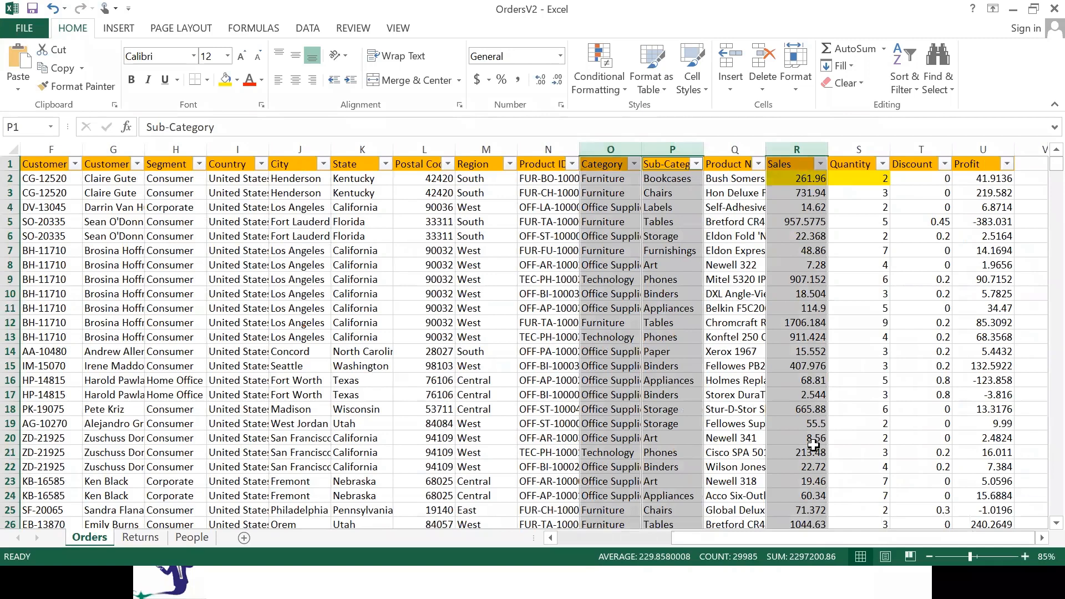
pyautogui.click(734, 164)
pyautogui.moveTo(796, 148); pyautogui.dragTo(610, 148)
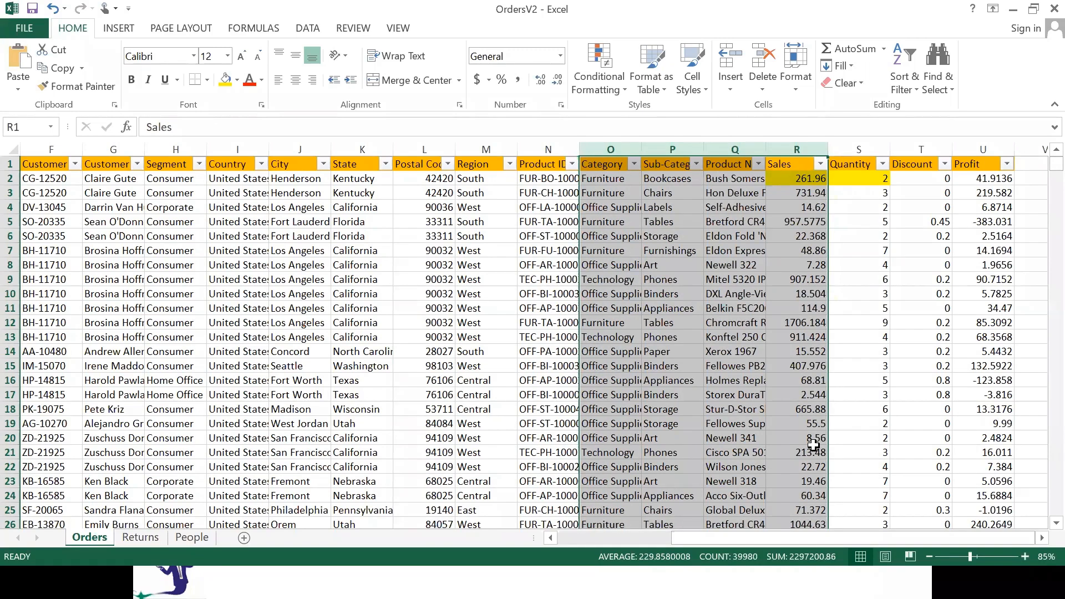
# Select all Orders columns from Profit back to Row ID and create a PivotTable from them.
pyautogui.press('Right')
pyautogui.press('Right')
pyautogui.press('Right')
pyautogui.hotkey('ctrl', 'space')
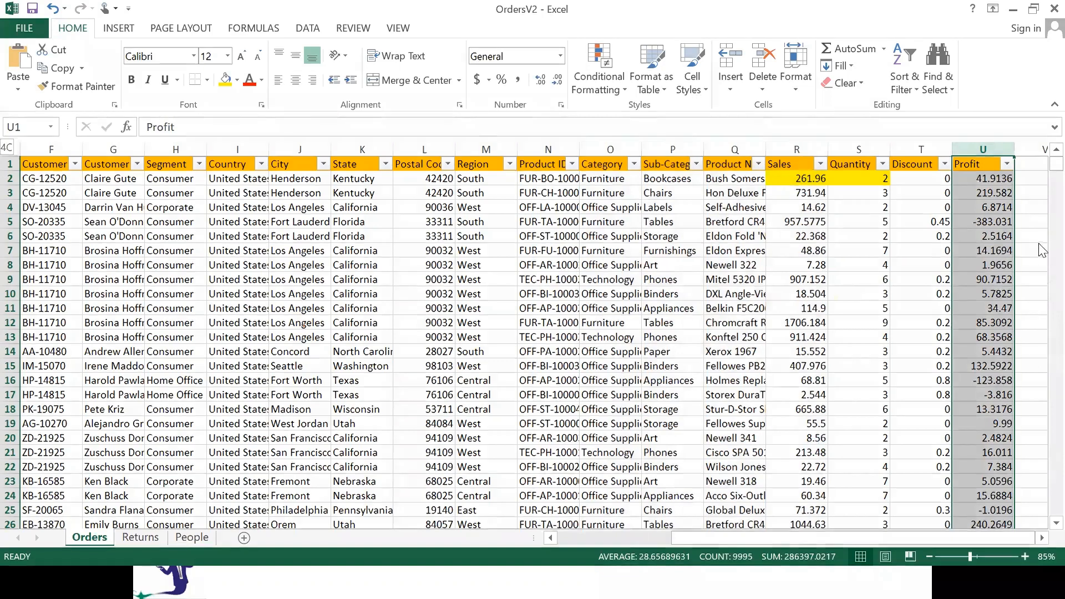
pyautogui.hotkey('ctrl', 'shift', 'Left')
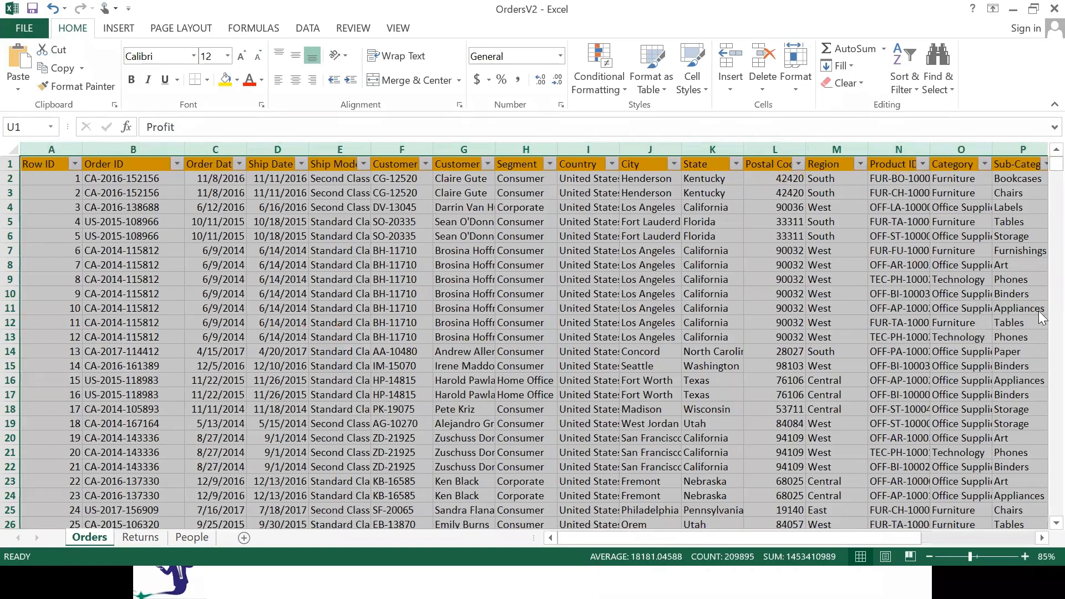
pyautogui.hotkey('alt', 'd')
pyautogui.press('p')
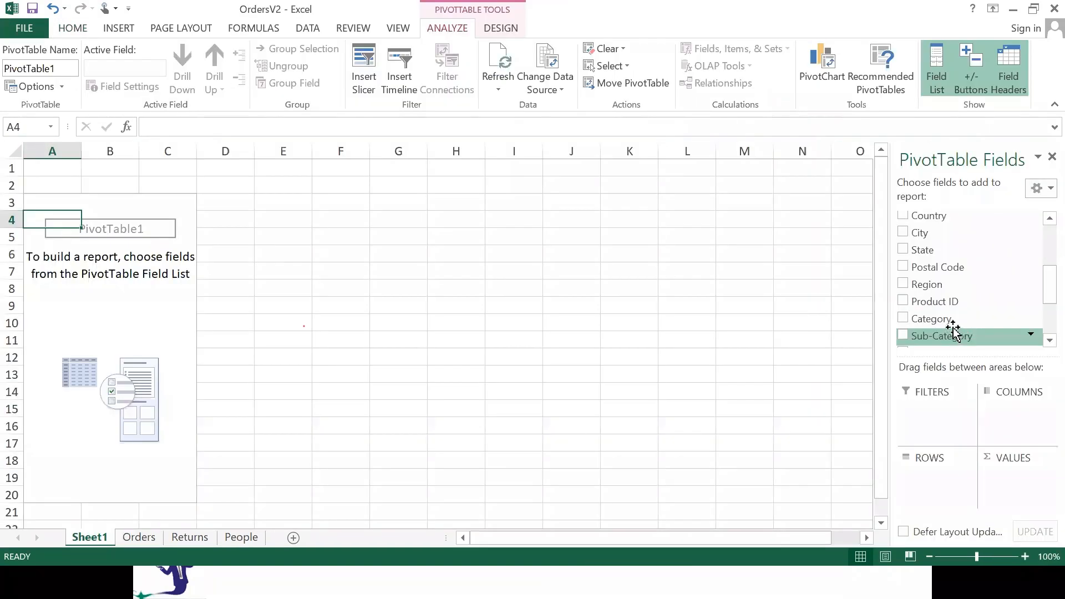
# Add Category and Sub-Category as the PivotTable's row fields and Sales as its value field.
pyautogui.moveTo(946, 336)
pyautogui.mouseDown()
pyautogui.moveTo(925, 475)
pyautogui.moveTo(963, 341)
pyautogui.mouseUp()
pyautogui.scroll(-3, 952, 438)
pyautogui.scroll(-1, 964, 342)
pyautogui.moveTo(943, 294); pyautogui.dragTo(942, 492)
pyautogui.moveTo(937, 343); pyautogui.dragTo(1007, 501)
# Summarize the PivotTable's Sales values by Sum and format them as Number with 0 decimal places.
pyautogui.click(1041, 479)
pyautogui.click(981, 460)
pyautogui.click(125, 356)
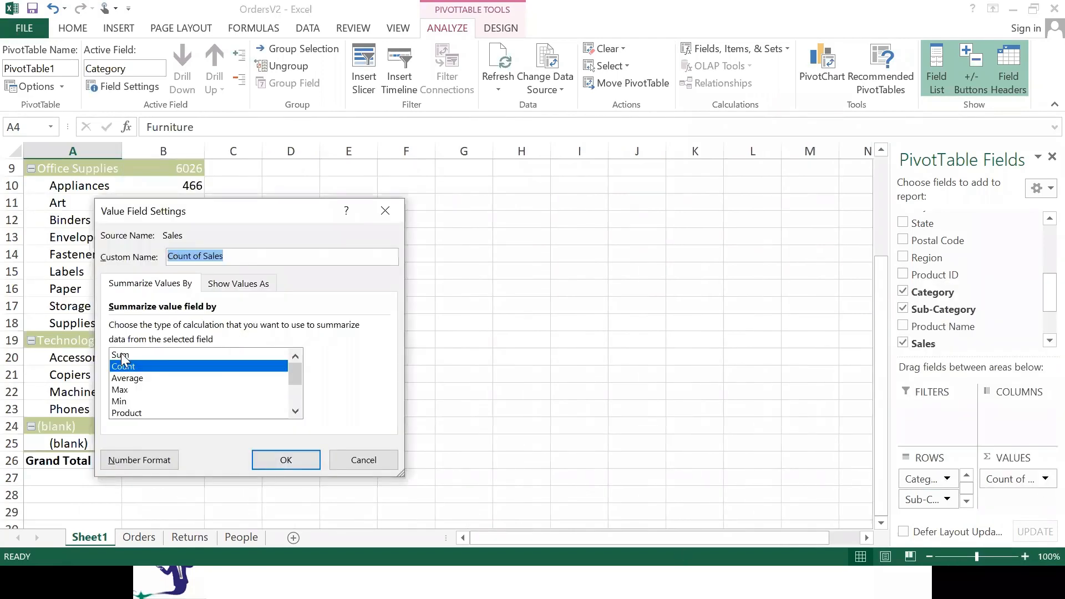
pyautogui.click(143, 464)
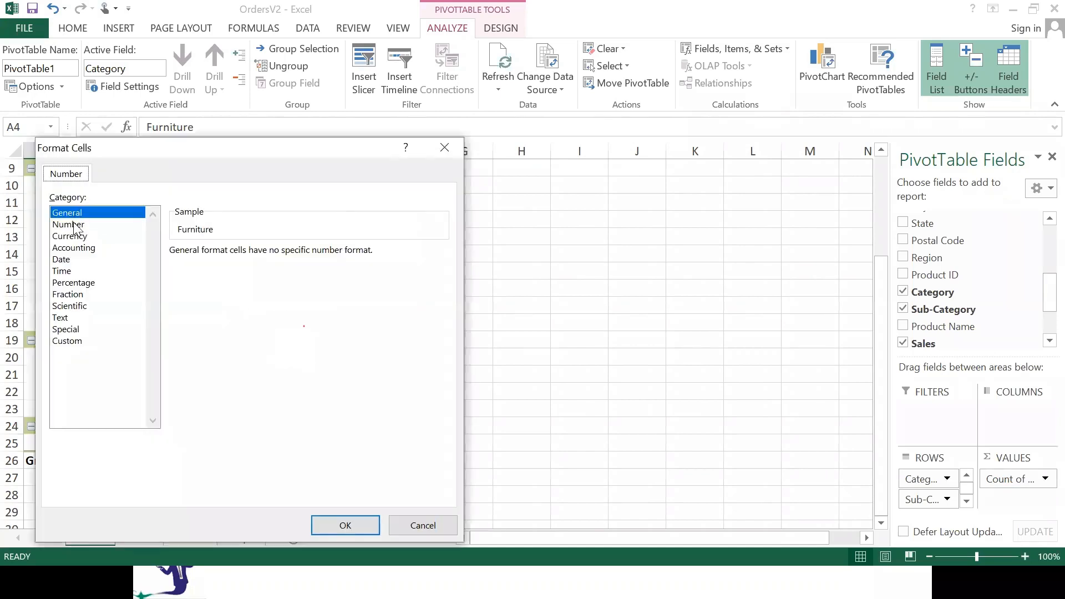
pyautogui.click(72, 224)
pyautogui.click(252, 253)
pyautogui.press('BackSpace')
pyautogui.write('0')
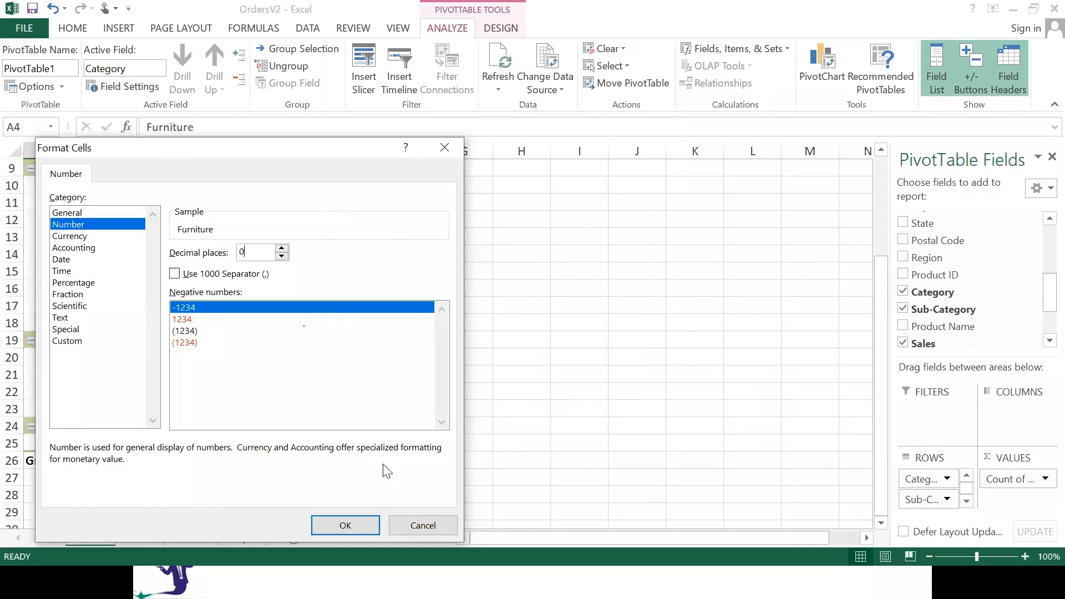
pyautogui.click(345, 525)
pyautogui.click(300, 462)
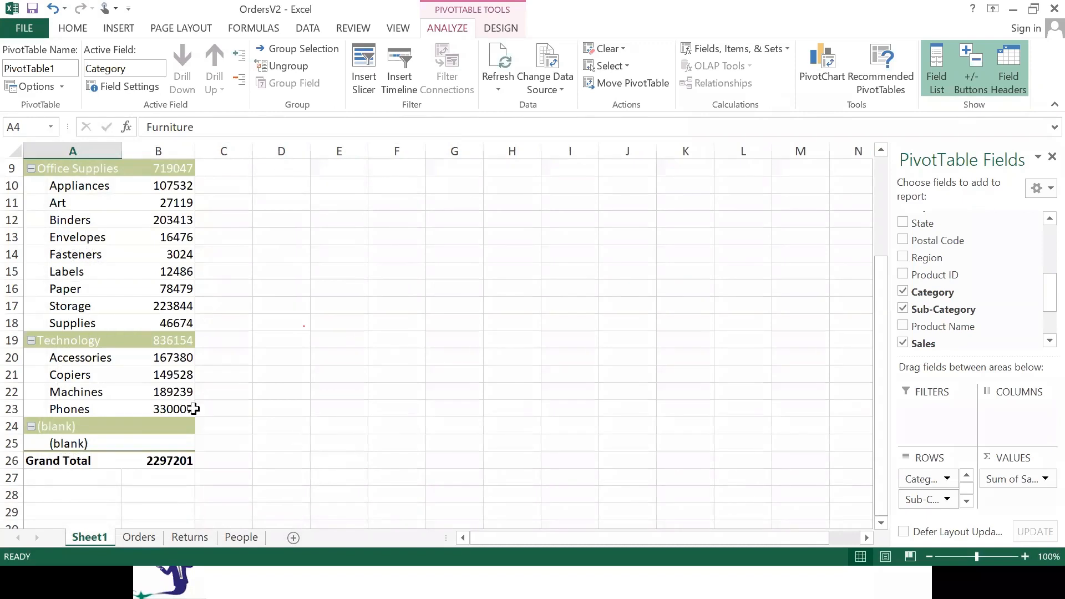
# Enable the classic layout in the PivotTable's display options.
pyautogui.scroll(3, 114, 358)
pyautogui.click(73, 254)
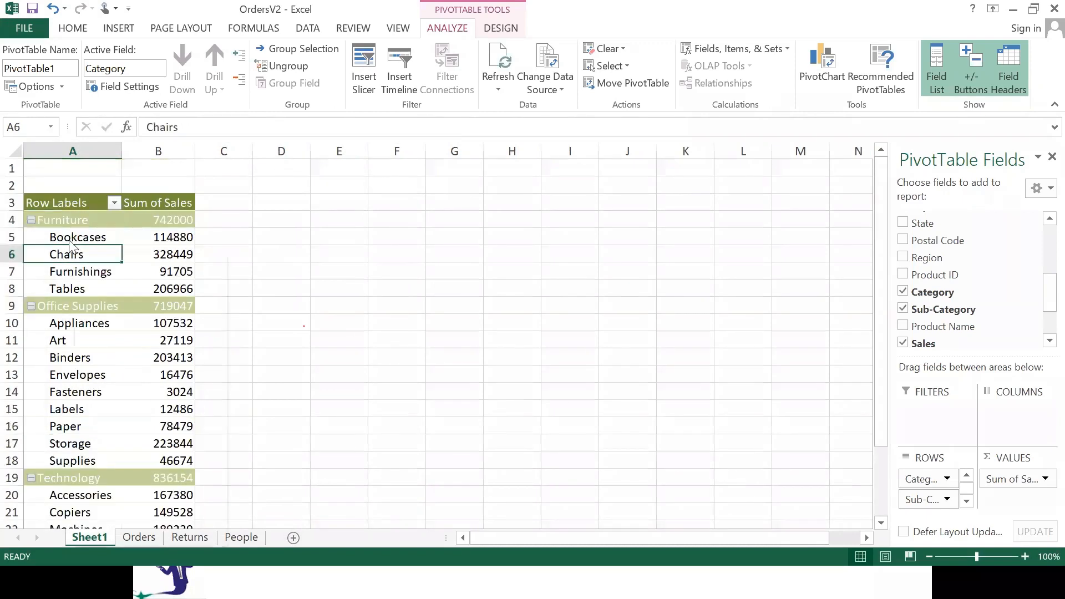
pyautogui.rightClick(75, 253)
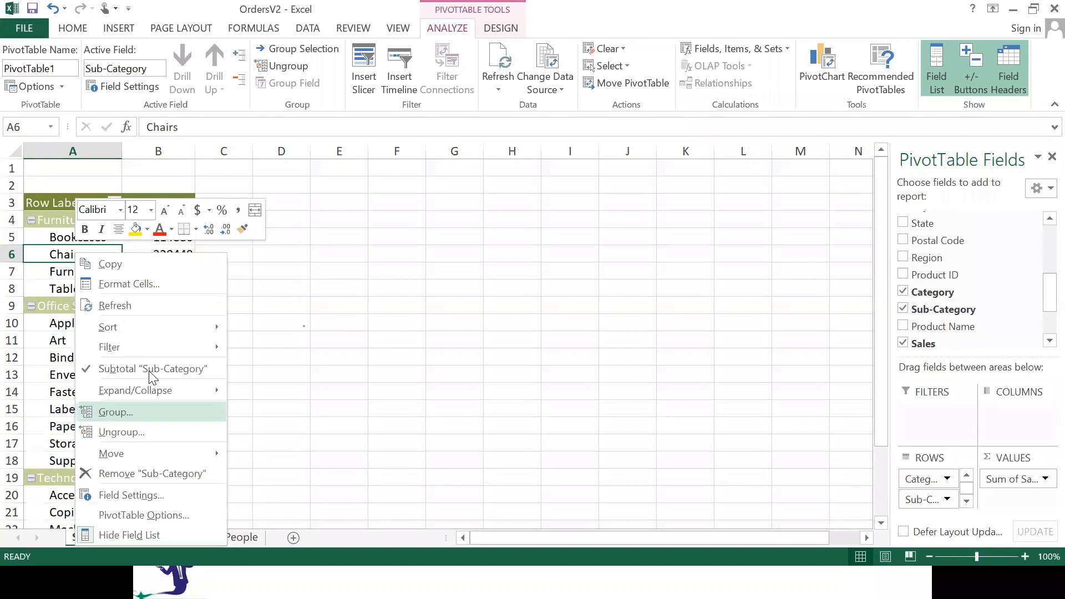
pyautogui.press('Escape')
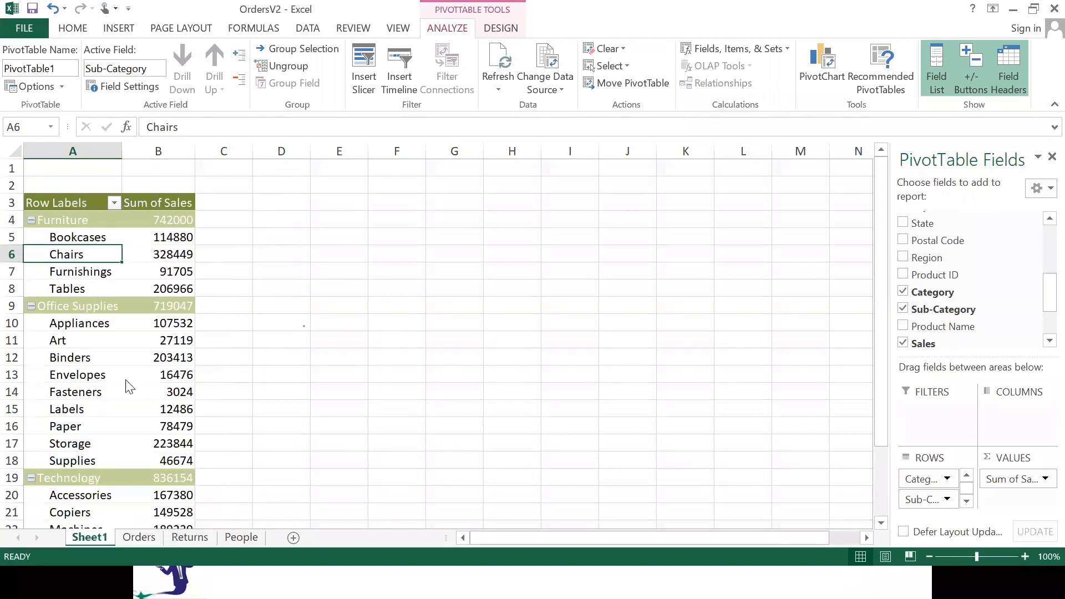
pyautogui.press('Down')
pyautogui.rightClick(74, 271)
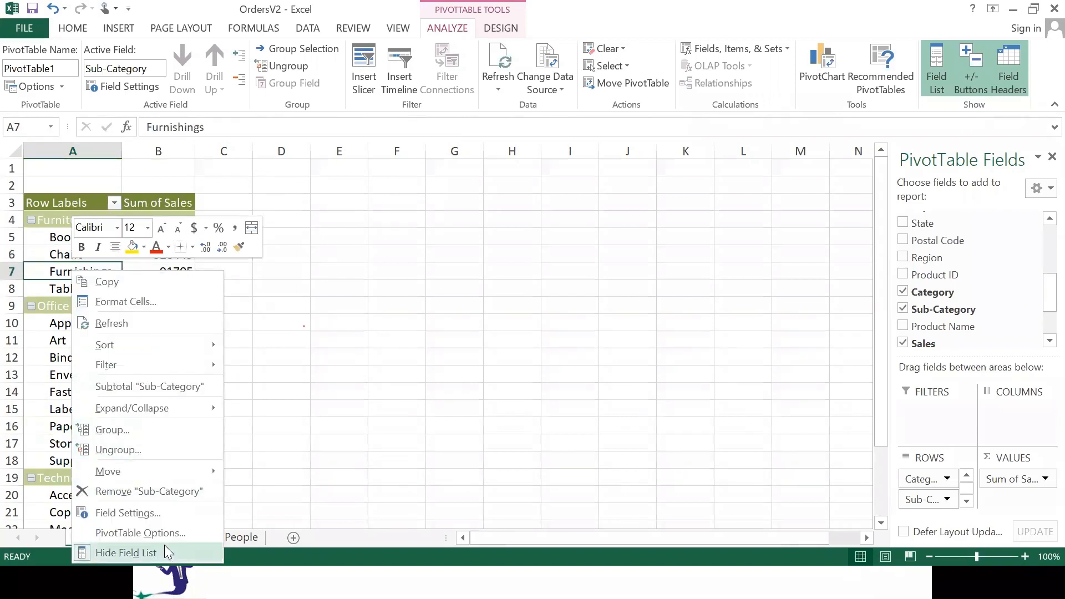
pyautogui.click(201, 532)
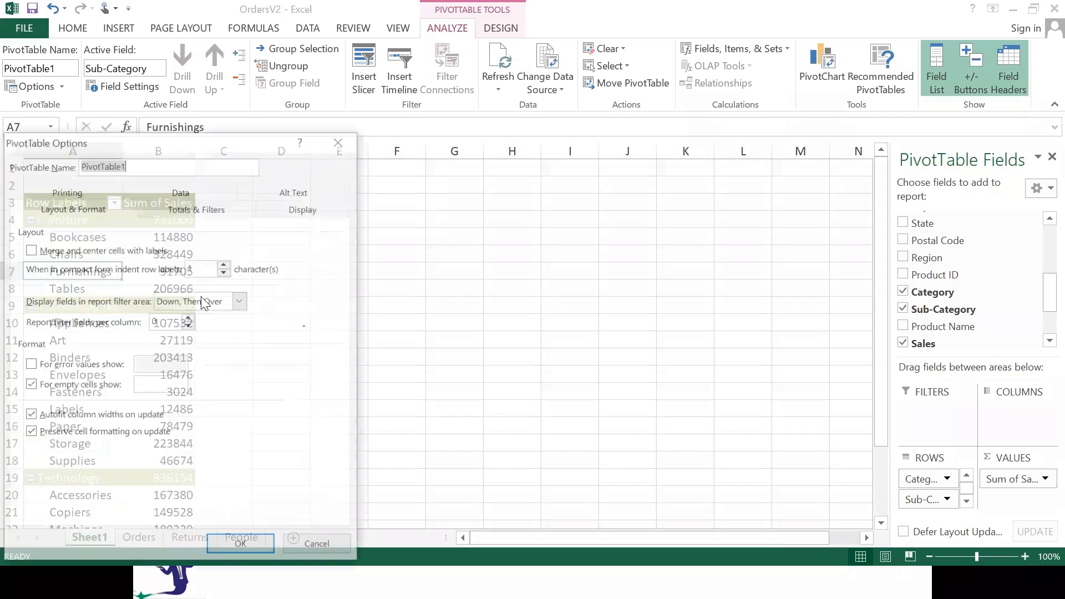
pyautogui.click(304, 208)
pyautogui.click(31, 342)
pyautogui.click(240, 548)
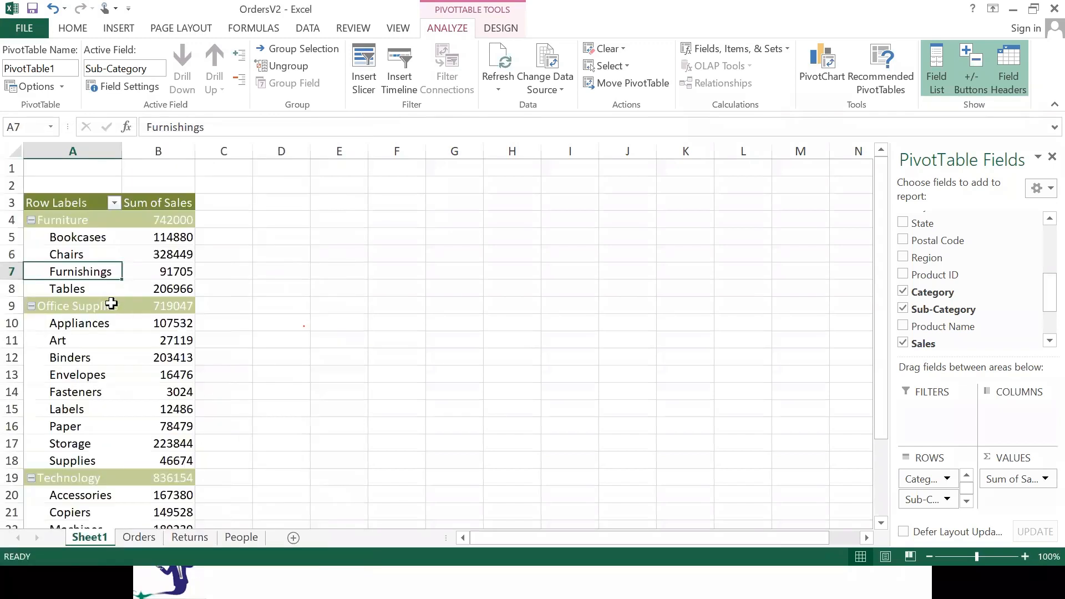
# Remove the Category subtotals from the PivotTable and review the resulting rows.
pyautogui.rightClick(111, 304)
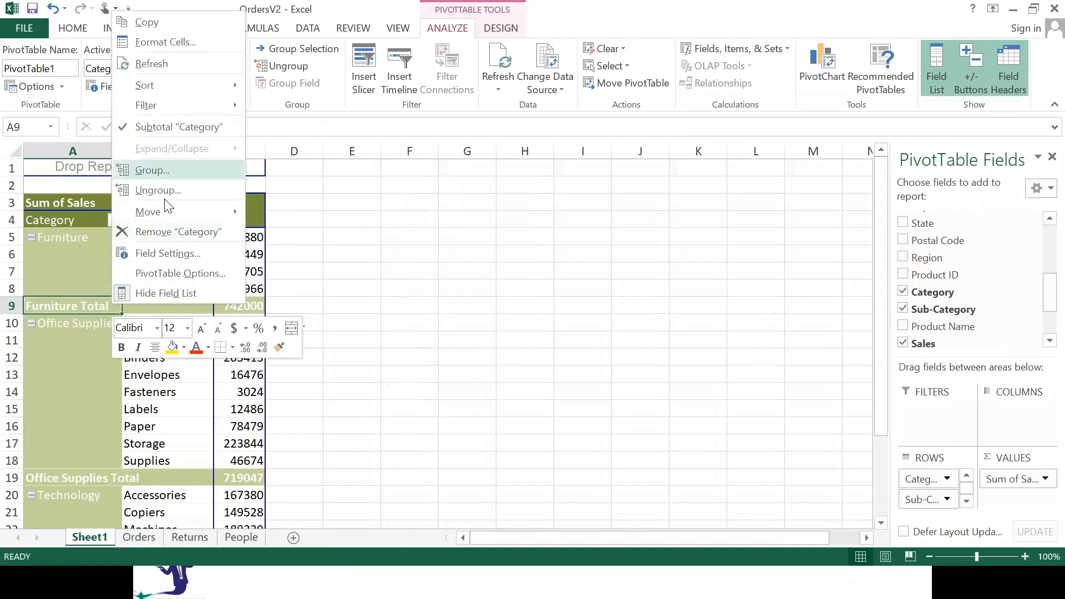
pyautogui.click(178, 127)
pyautogui.scroll(-4, 209, 374)
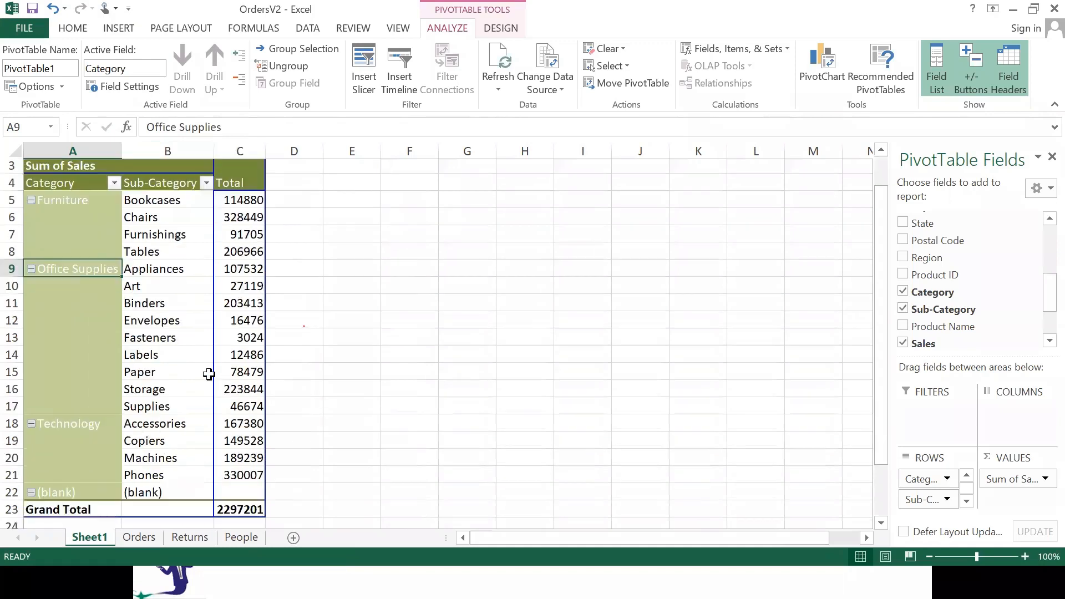
pyautogui.scroll(4, 190, 333)
# Insert a 2-D clustered column PivotChart from the PivotTable, then place and enlarge it beside the table.
pyautogui.click(173, 369)
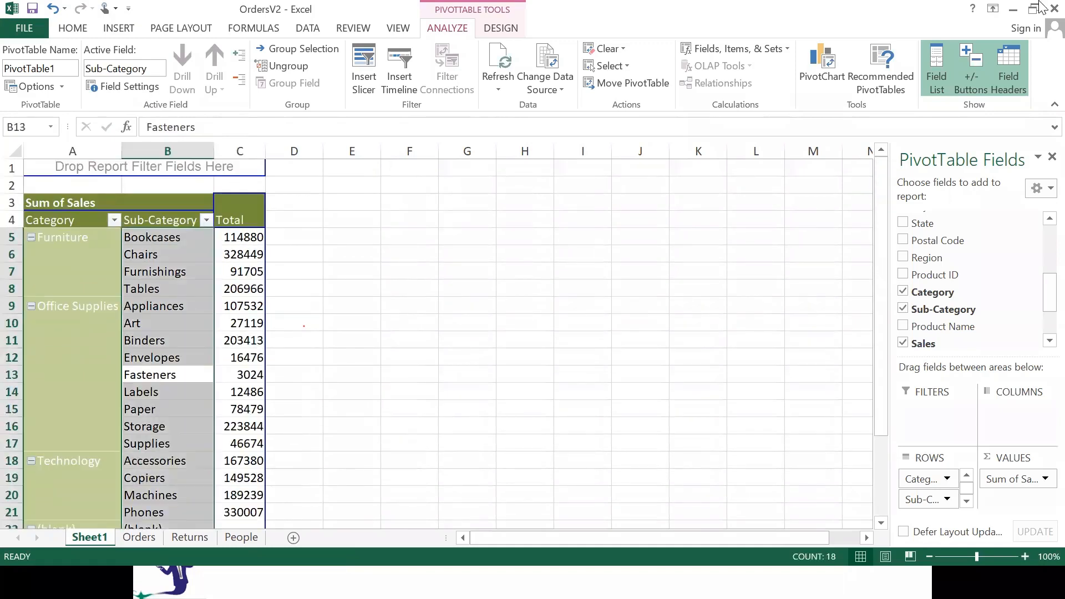
pyautogui.click(124, 33)
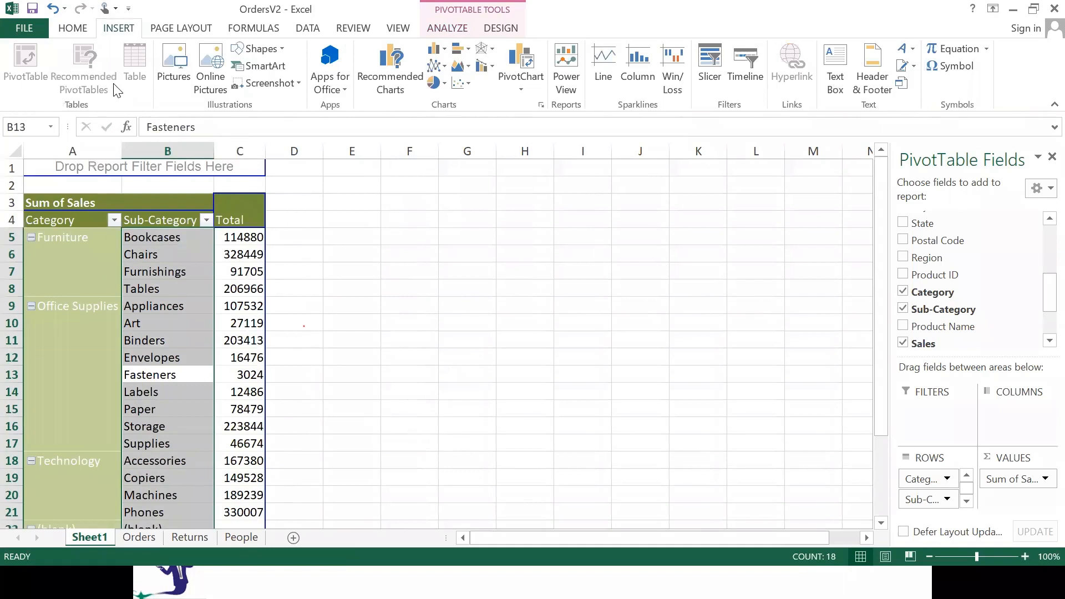
pyautogui.press('alt')
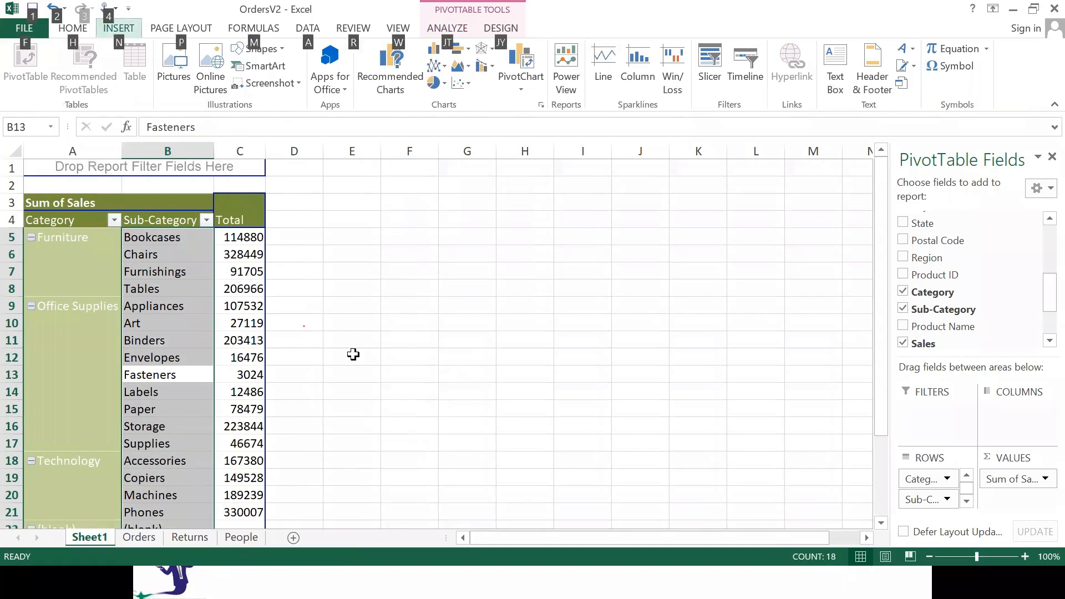
pyautogui.click(131, 30)
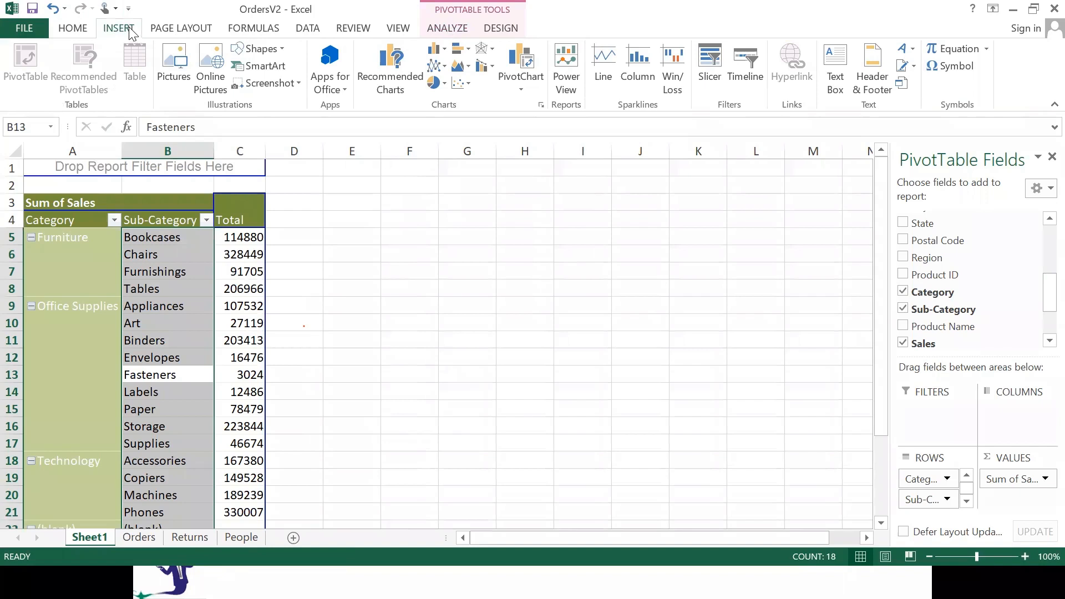
pyautogui.click(441, 56)
pyautogui.click(462, 106)
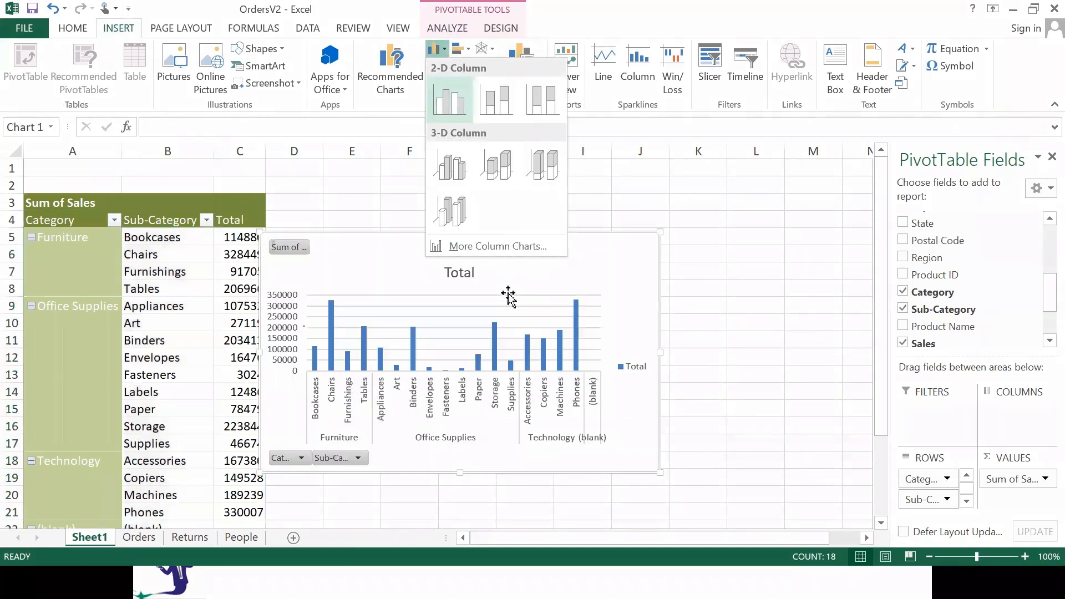
pyautogui.moveTo(435, 250); pyautogui.dragTo(473, 215)
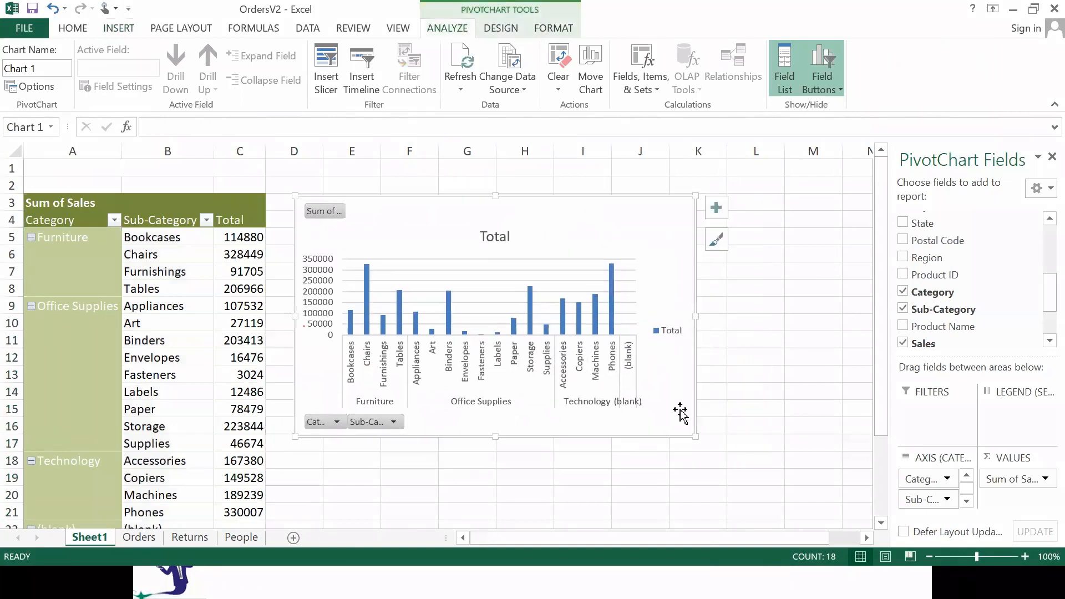
pyautogui.moveTo(692, 434); pyautogui.dragTo(839, 521)
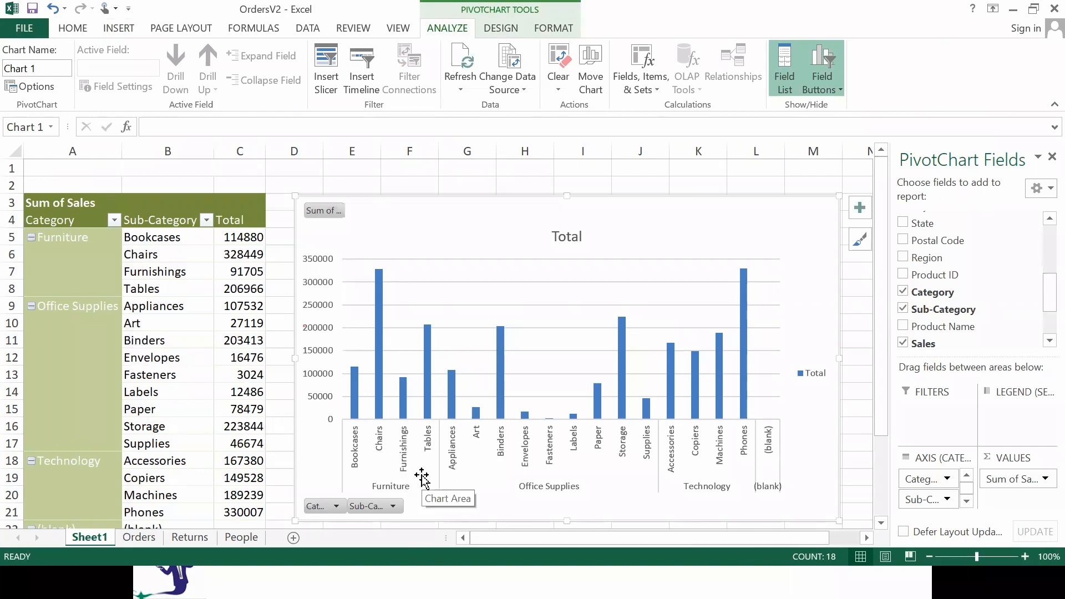
# Switch to the Tableau Public workbook Book2 and clear Sheet 1.
pyautogui.hotkey('alt', 'Tab')
pyautogui.hotkey('alt', 'Tab')
pyautogui.hotkey('alt', 'Tab')
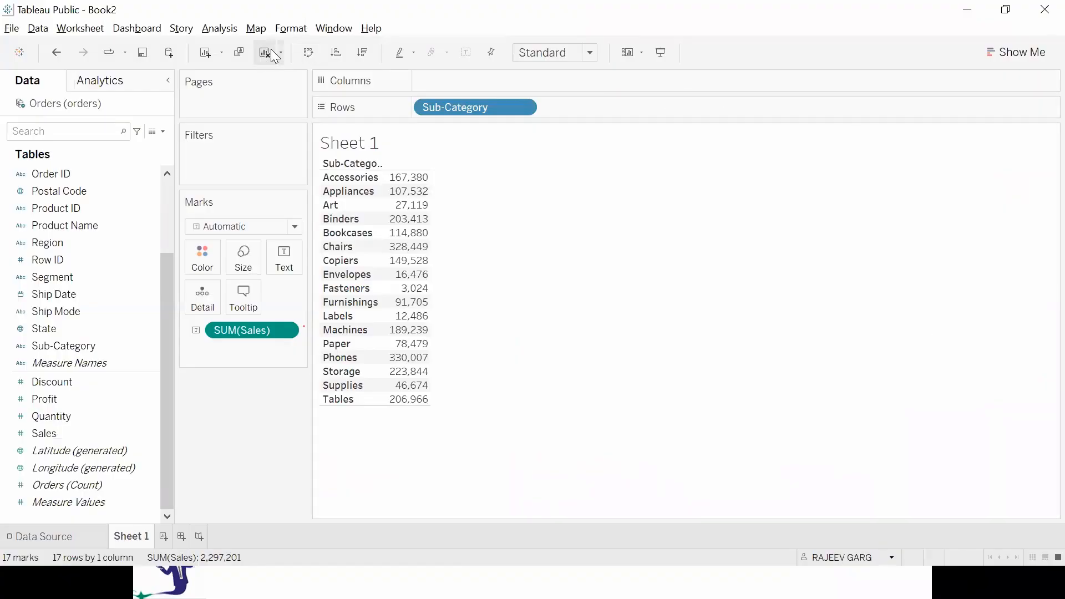
pyautogui.click(266, 53)
# Build a bar chart with Sales on rows and Category and Sub-Category on columns.
pyautogui.click(23, 423)
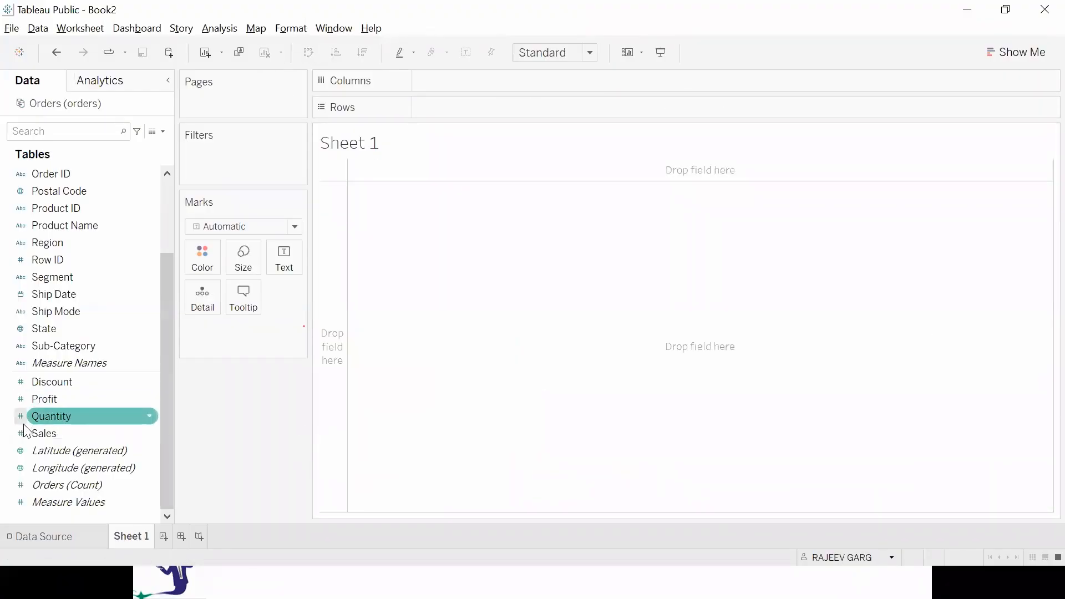
pyautogui.scroll(2, 133, 297)
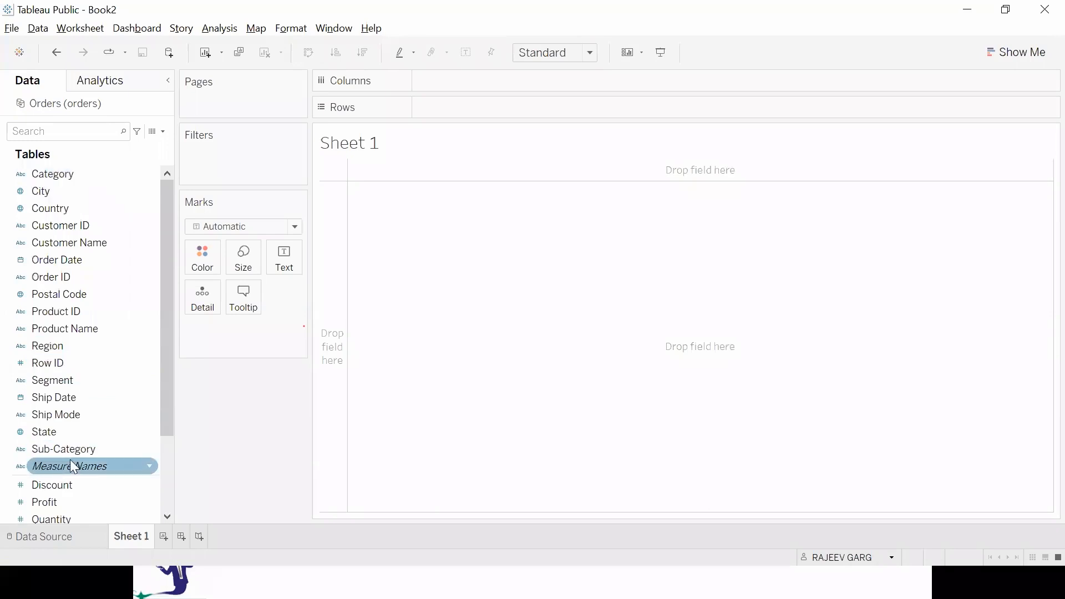
pyautogui.scroll(-2, 91, 467)
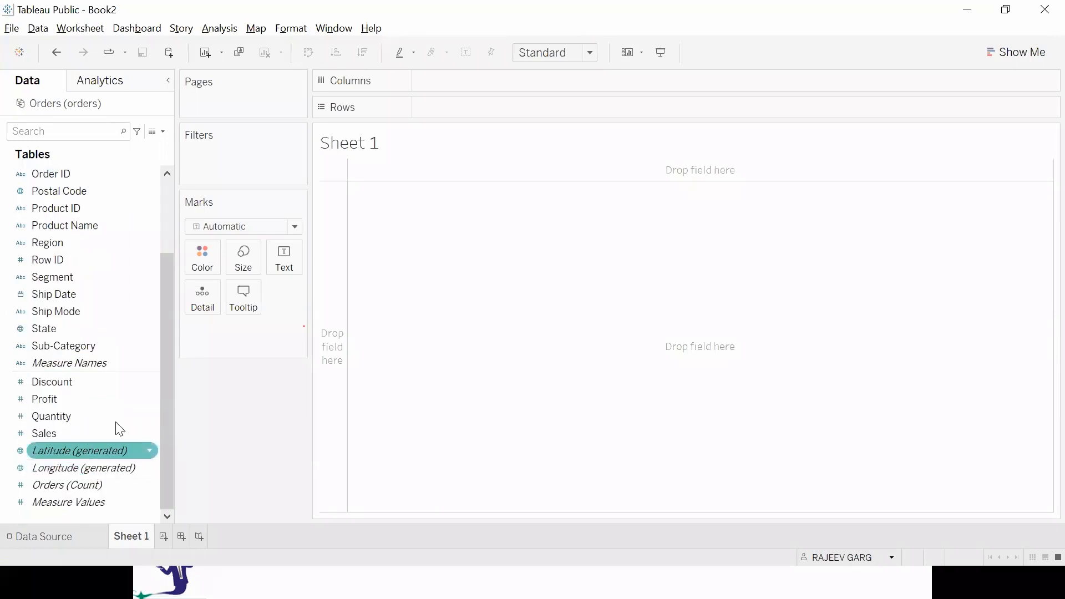
pyautogui.doubleClick(61, 431)
pyautogui.doubleClick(89, 174)
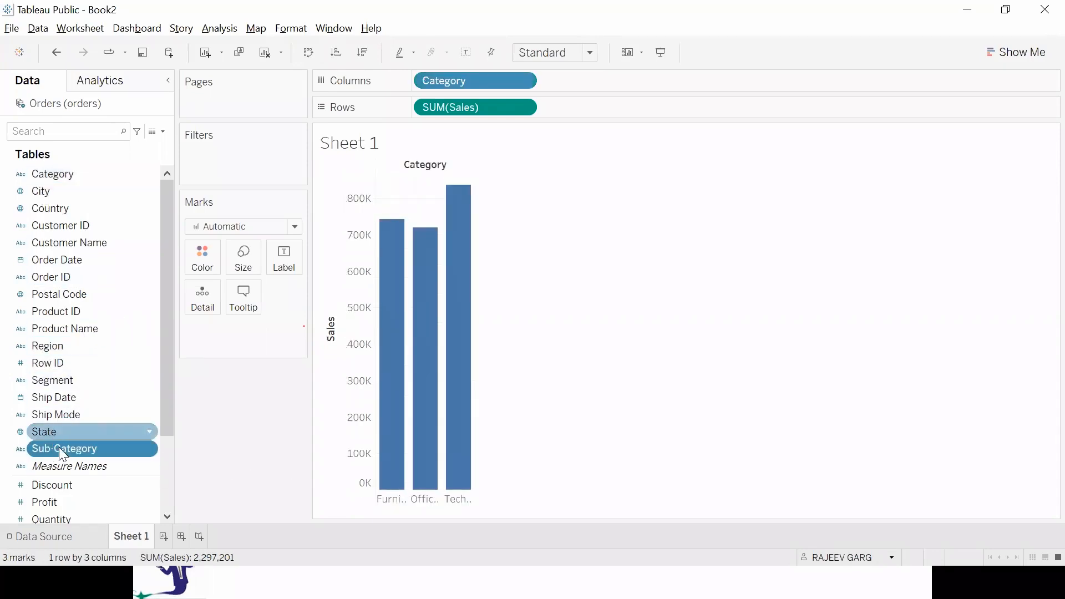
pyautogui.doubleClick(81, 448)
# Format the bar chart with Category colors, mark labels, Entire View fit and descending Sub-Category sorting by Sales.
pyautogui.moveTo(55, 172); pyautogui.dragTo(200, 259)
pyautogui.click(466, 53)
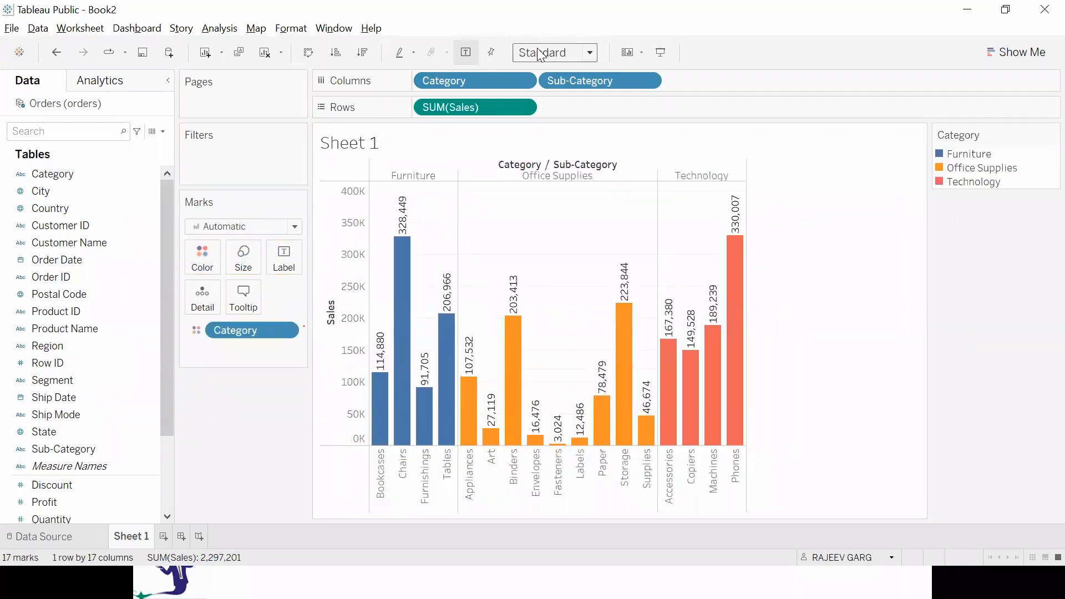
pyautogui.click(541, 54)
pyautogui.click(568, 112)
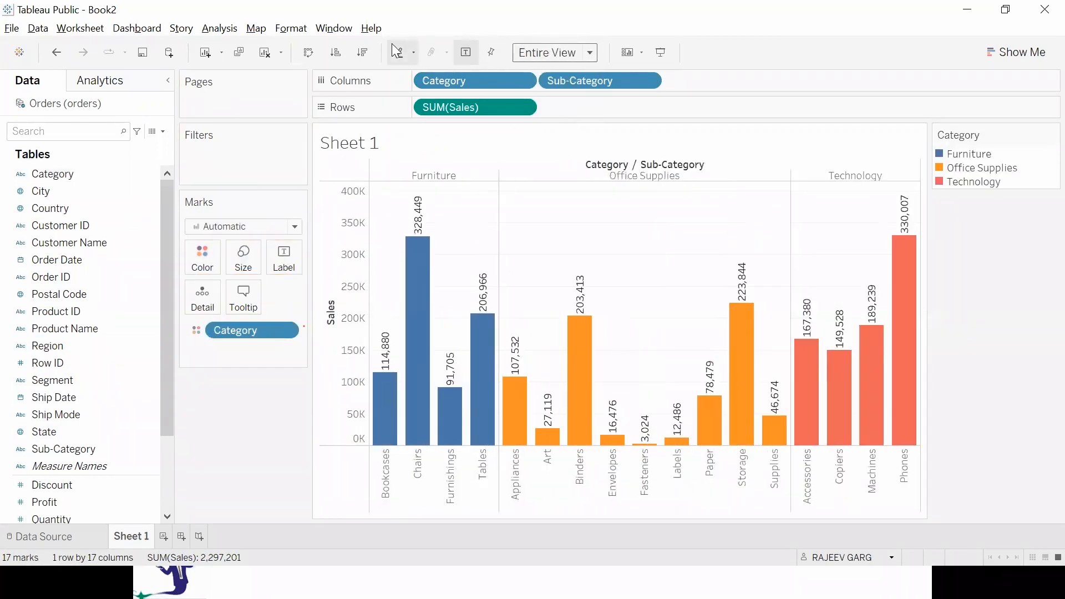
pyautogui.click(364, 51)
# Show a filter for the Category field beside the chart.
pyautogui.click(143, 174)
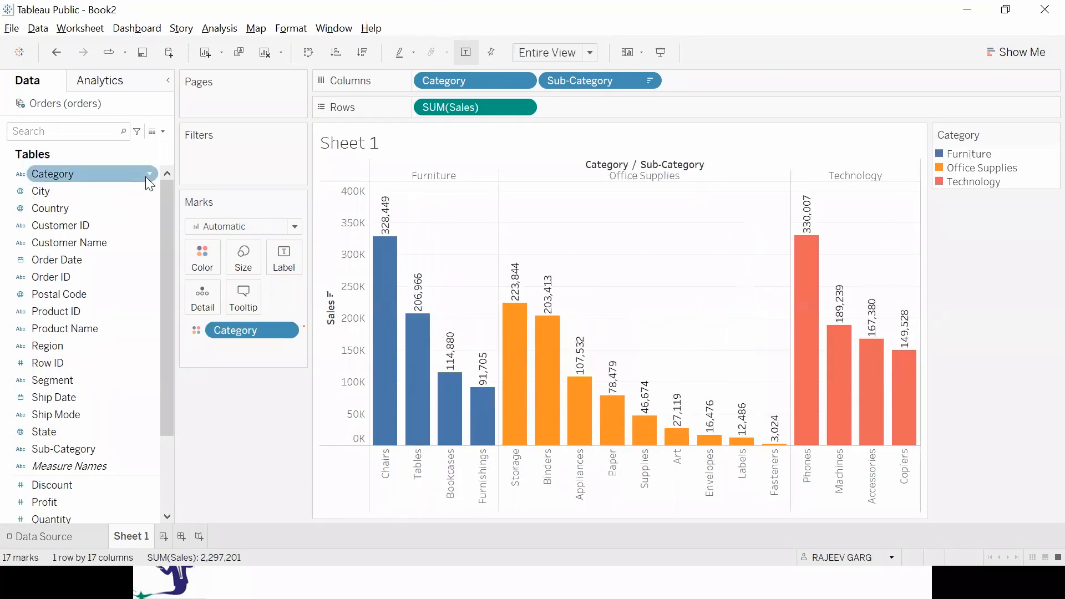
pyautogui.click(149, 173)
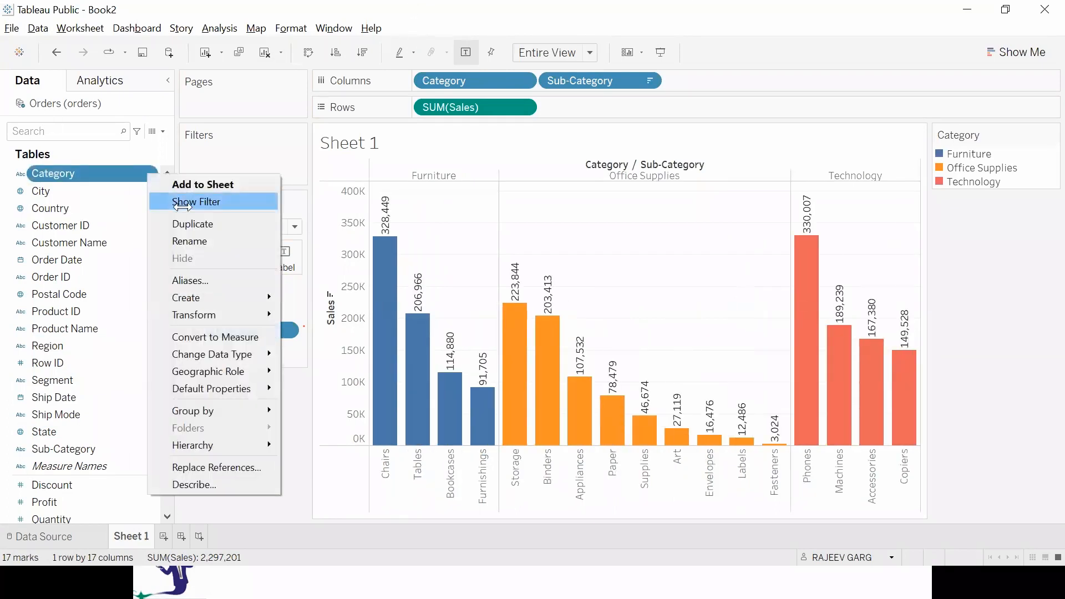
pyautogui.click(183, 204)
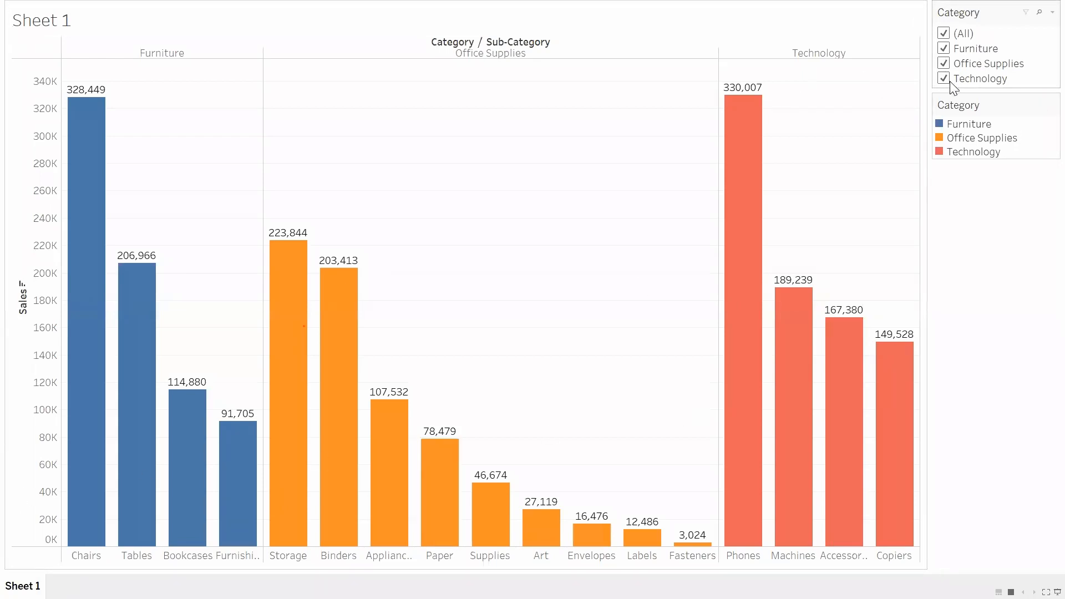
# Exclude and restore Office Supplies and Technology with the Category filter in presentation mode, and return to the worksheet.
pyautogui.click(943, 63)
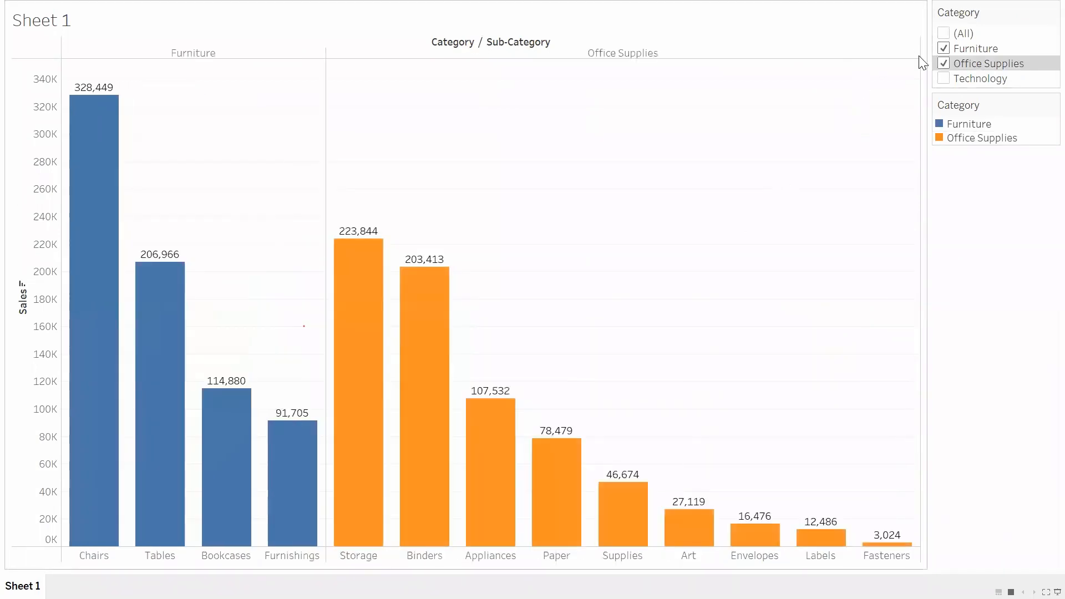
pyautogui.click(954, 76)
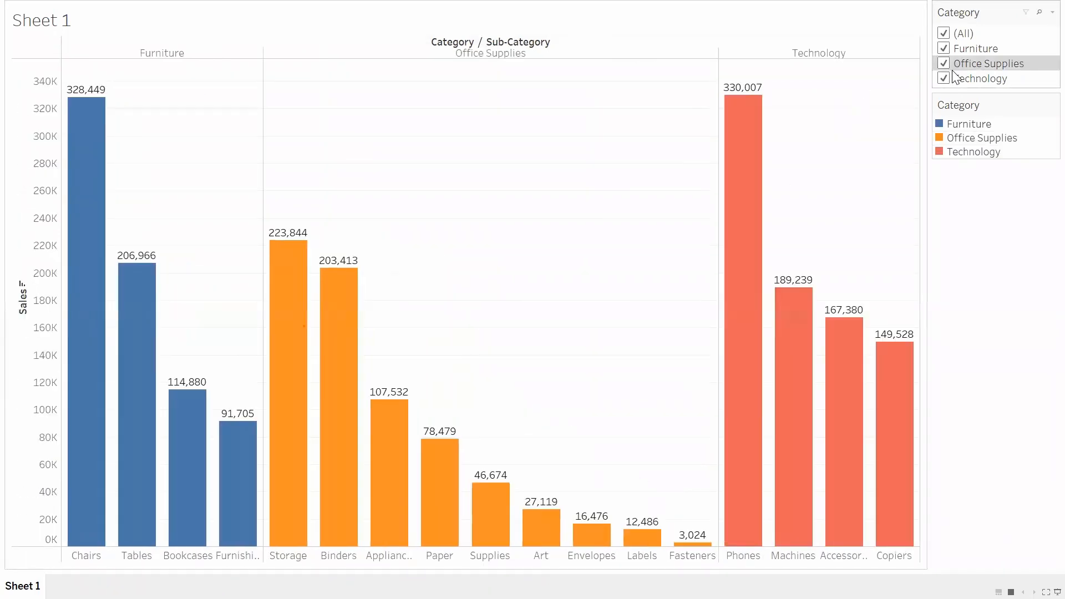
pyautogui.hotkey('ctrl', 's')
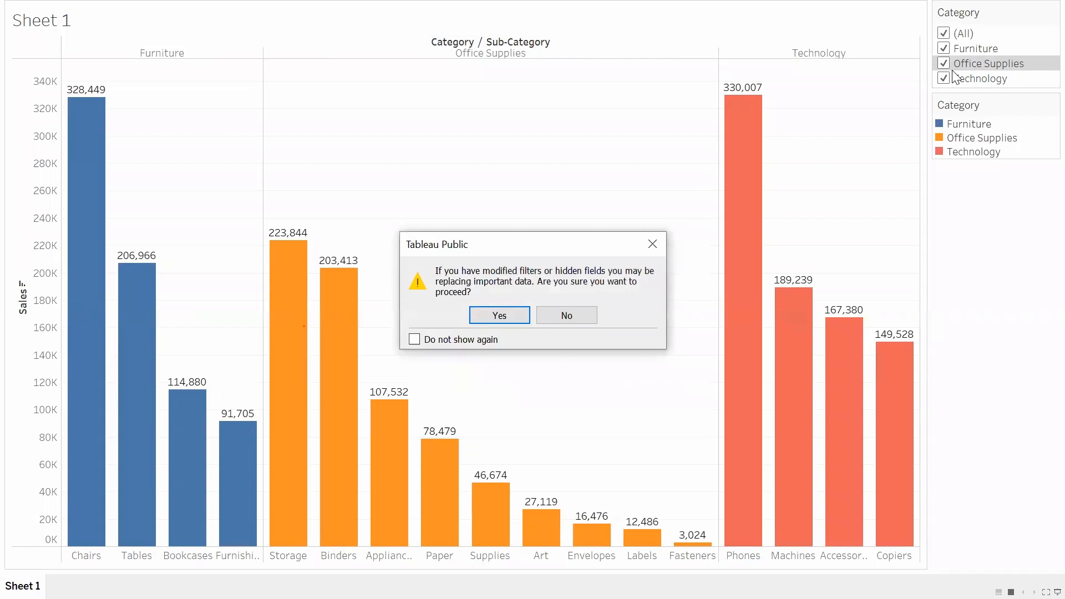
pyautogui.click(652, 244)
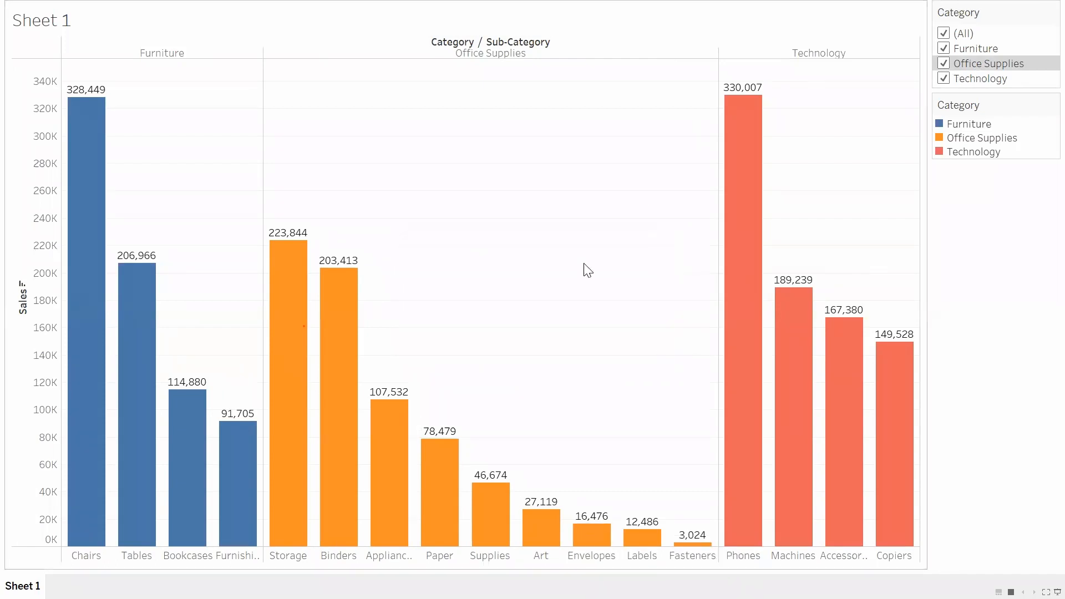
pyautogui.press('Escape')
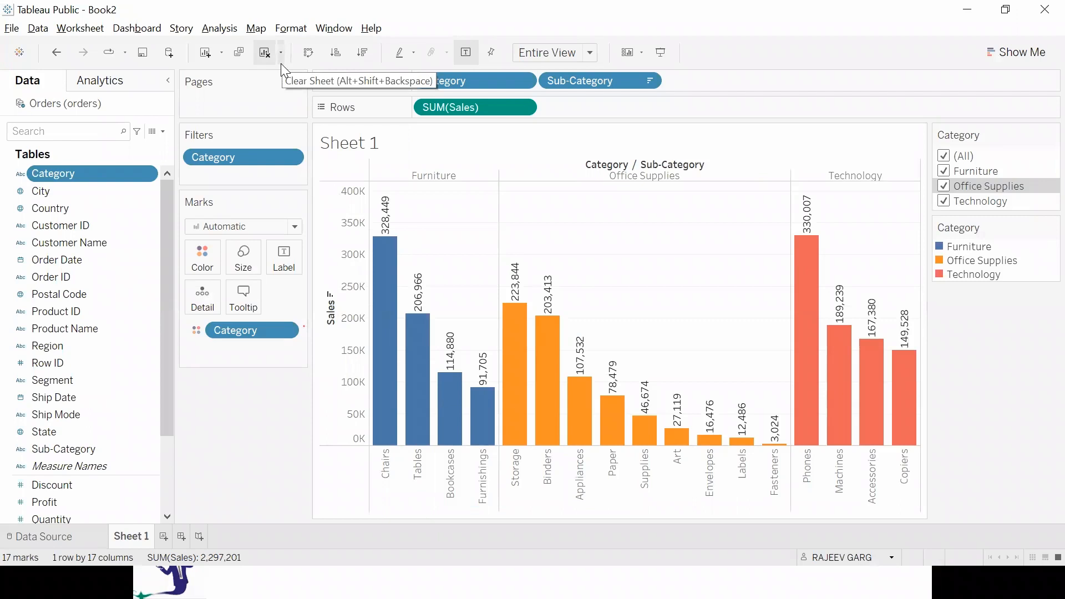
# Clear Sheet 1 and rebuild the bar chart of Sales by Category and Sub-Category.
pyautogui.click(264, 53)
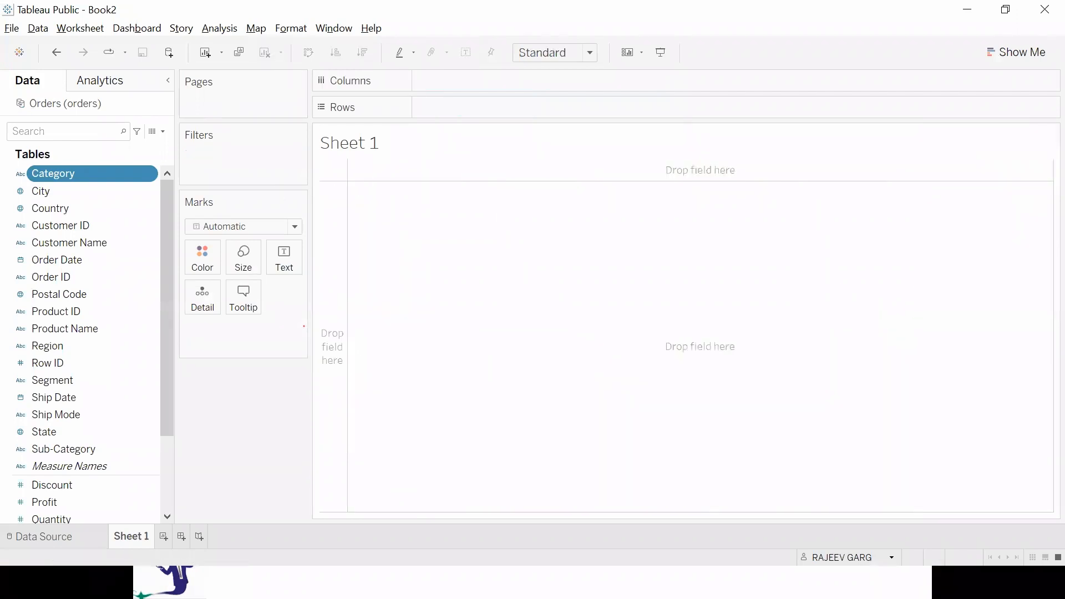
pyautogui.scroll(-2, 86, 490)
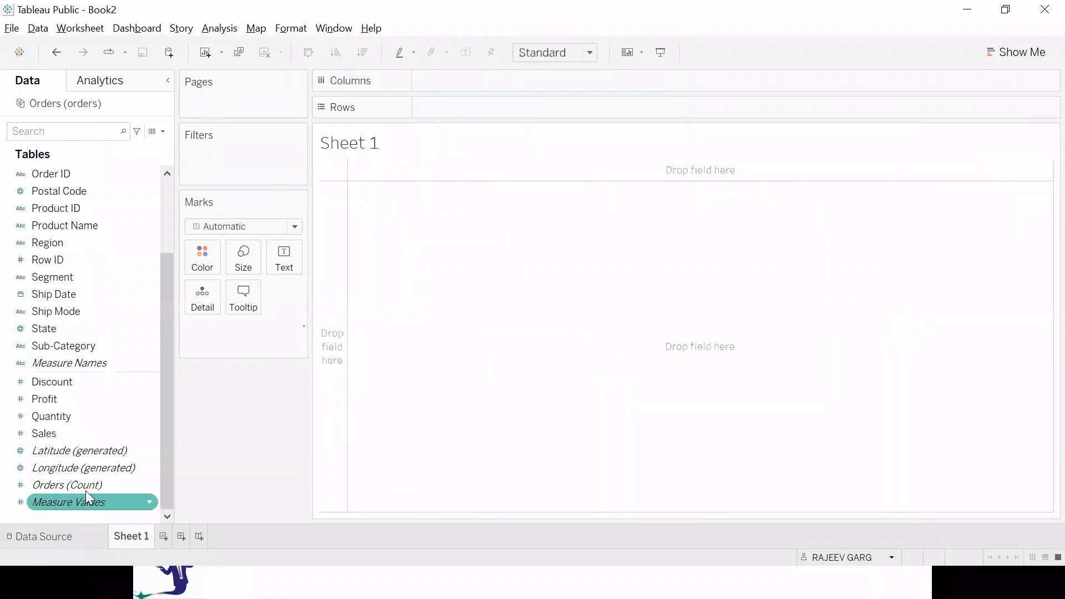
pyautogui.doubleClick(77, 436)
pyautogui.scroll(2, 83, 427)
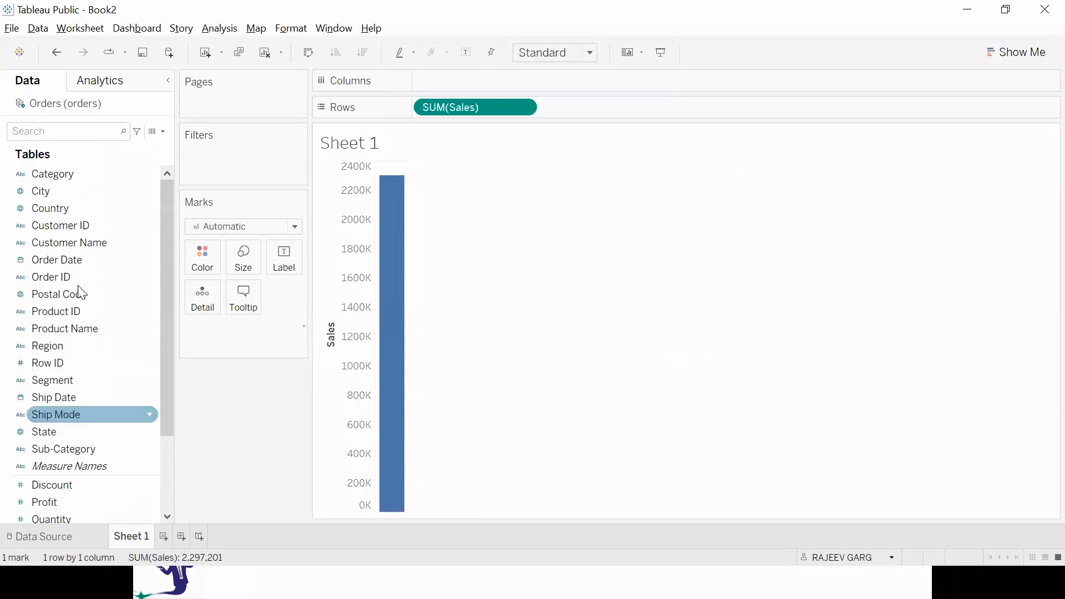
pyautogui.doubleClick(57, 174)
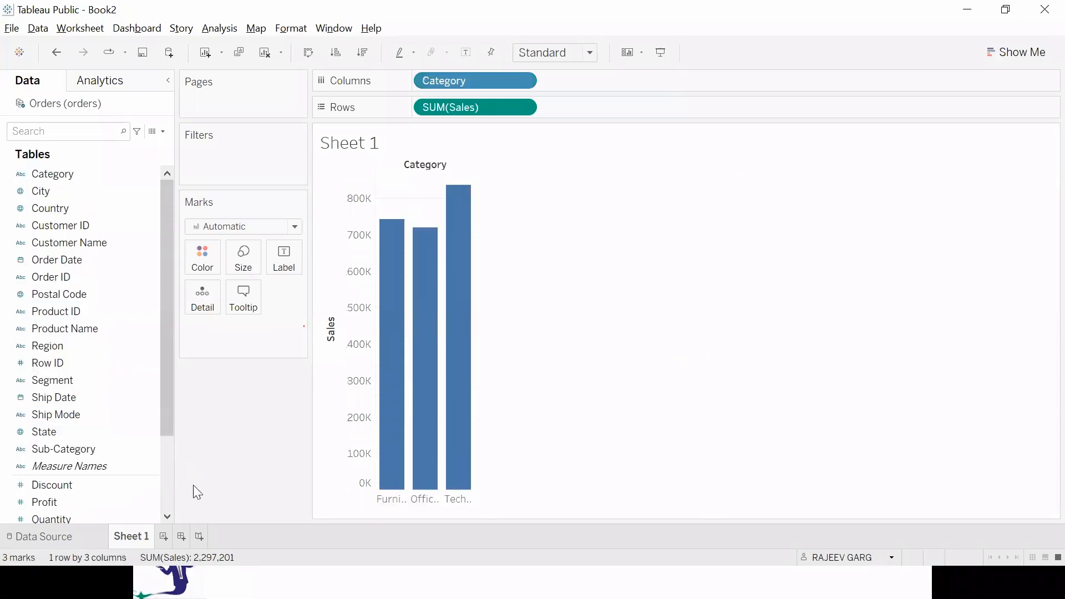
pyautogui.doubleClick(85, 450)
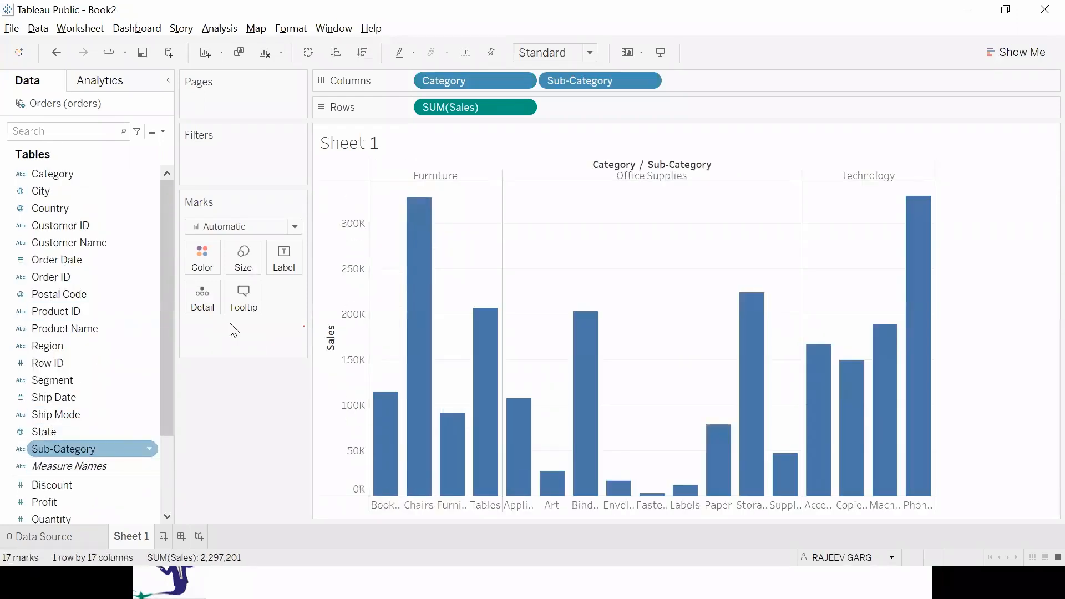
# Color the bars by Category, label them, fit the chart to Entire View and sort sub-categories descending by Sales.
pyautogui.moveTo(40, 178); pyautogui.dragTo(195, 265)
pyautogui.click(544, 52)
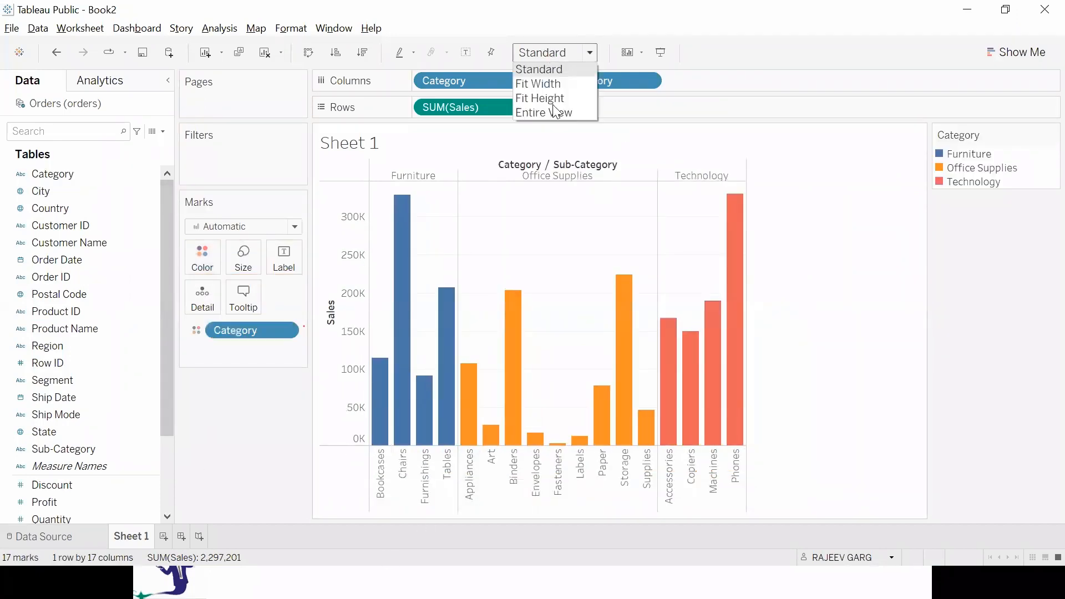
pyautogui.click(553, 112)
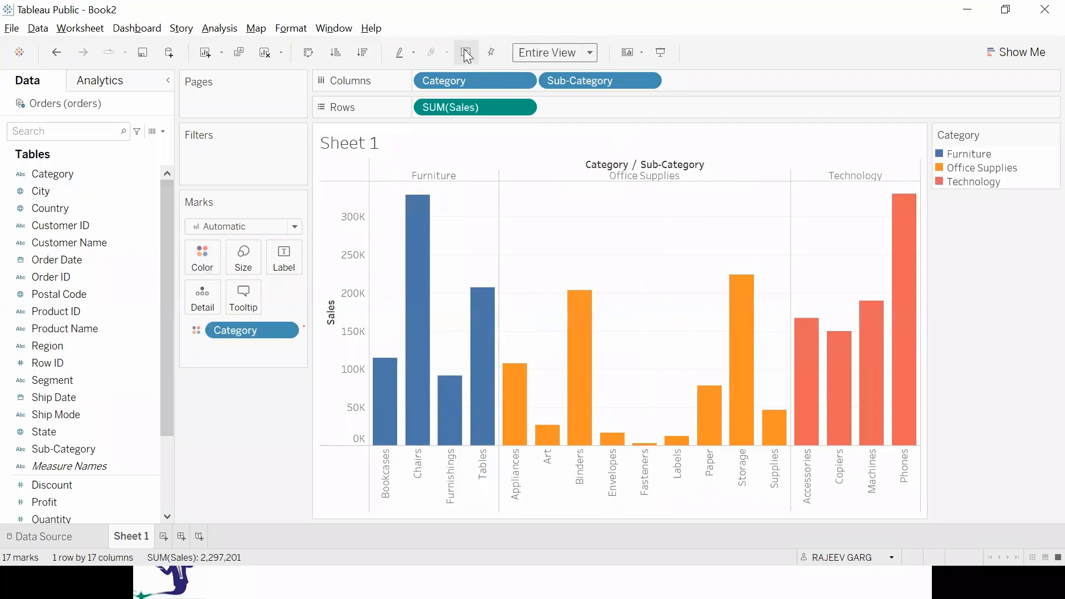
pyautogui.click(365, 54)
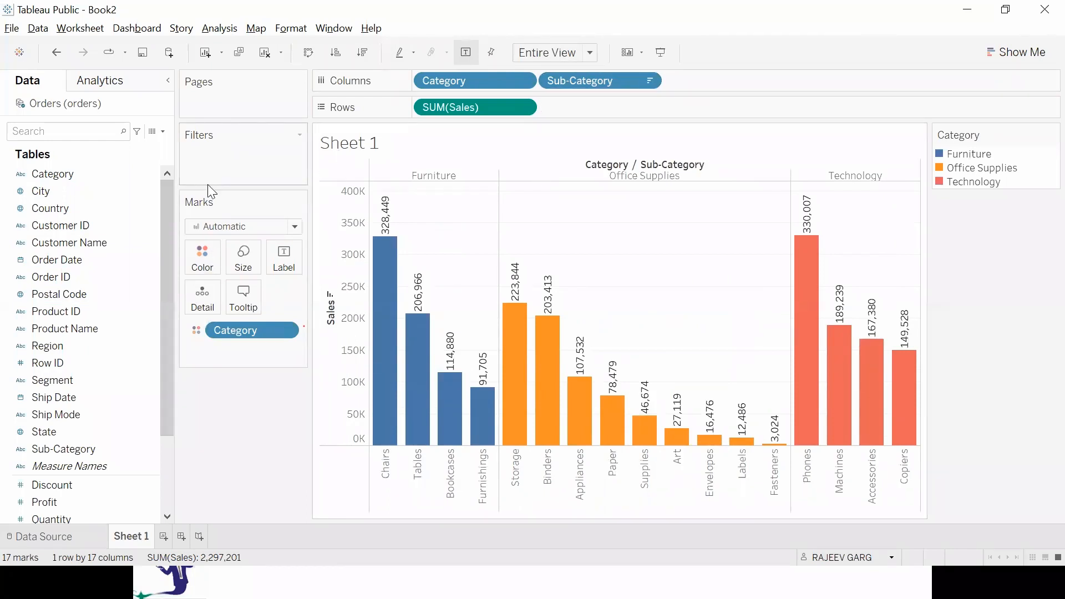
# Show the Category filter for the rebuilt chart.
pyautogui.click(141, 173)
pyautogui.click(149, 174)
pyautogui.click(193, 203)
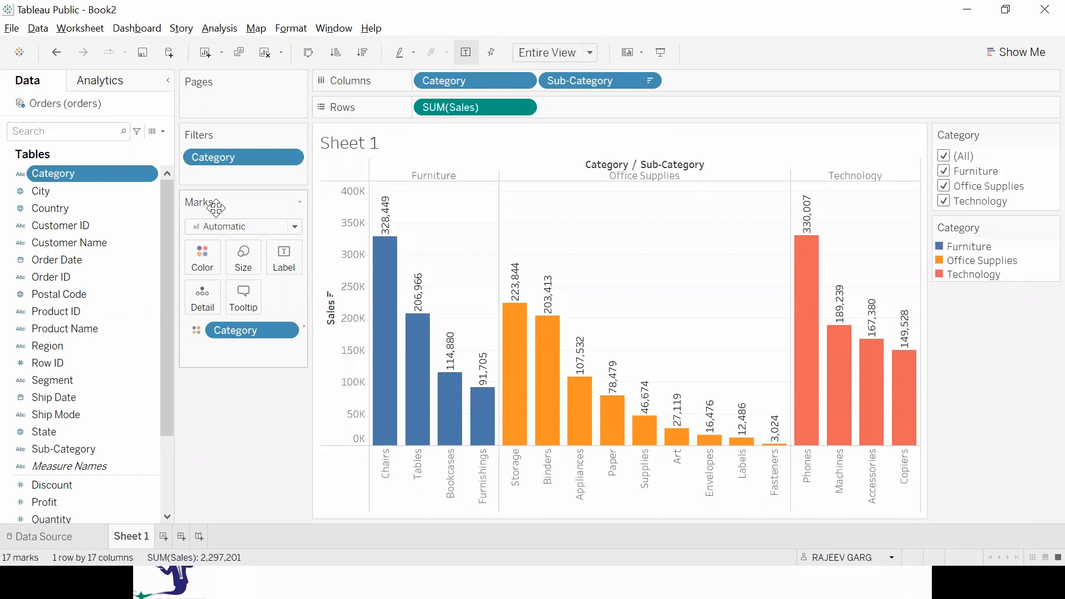
# Switch to the PowerPoint slide show and reveal the remaining points on the Tableau & Excel comparison slide.
pyautogui.hotkey('alt', 'Tab')
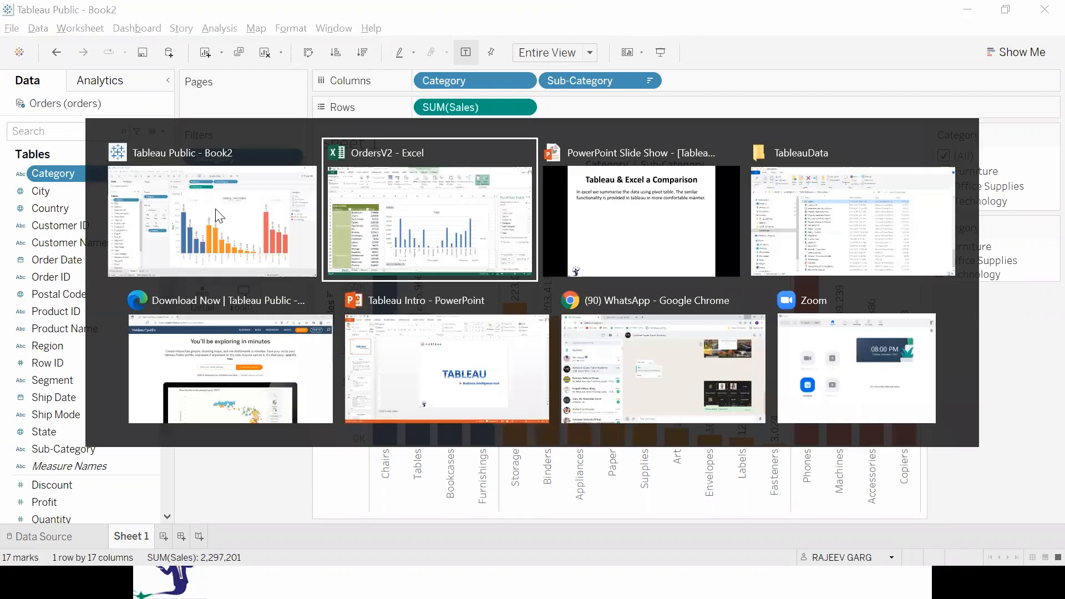
pyautogui.hotkey('alt', 'Tab')
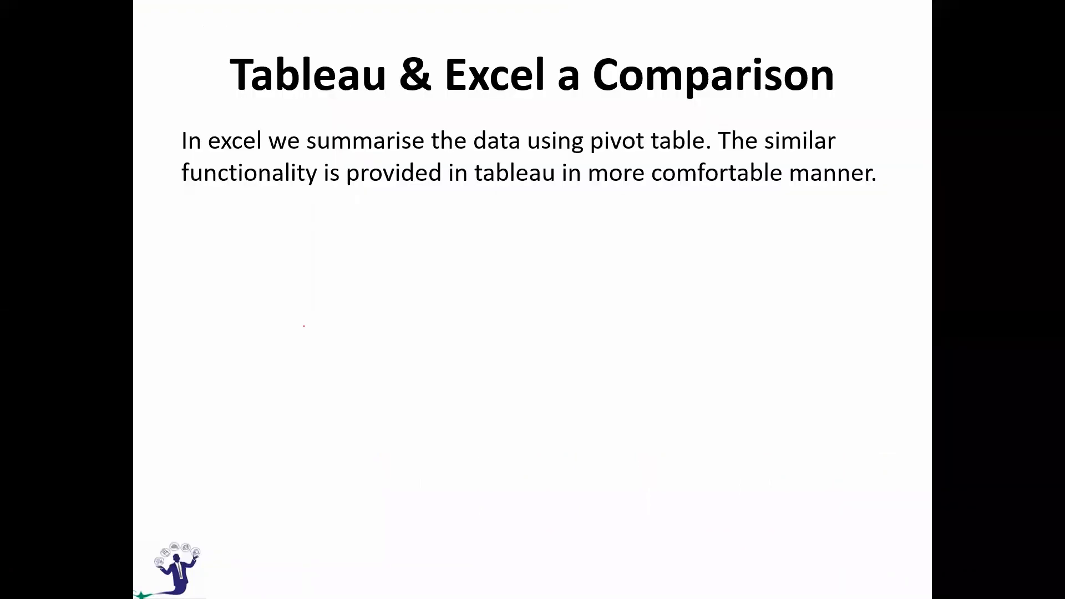
pyautogui.press('Right')
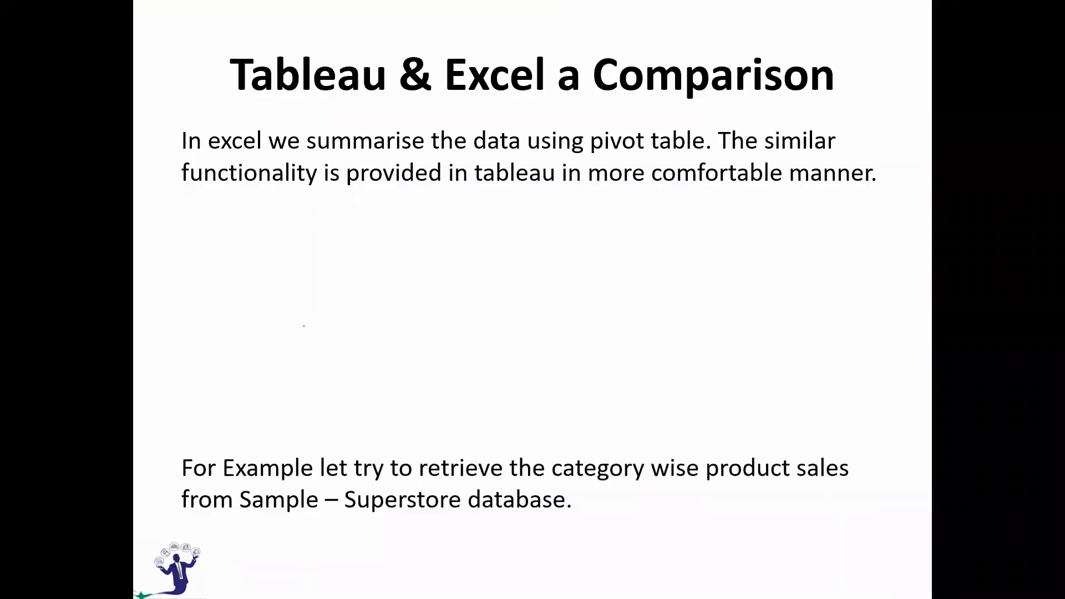
pyautogui.press('Right')
pyautogui.press('Right')
pyautogui.press('Right')
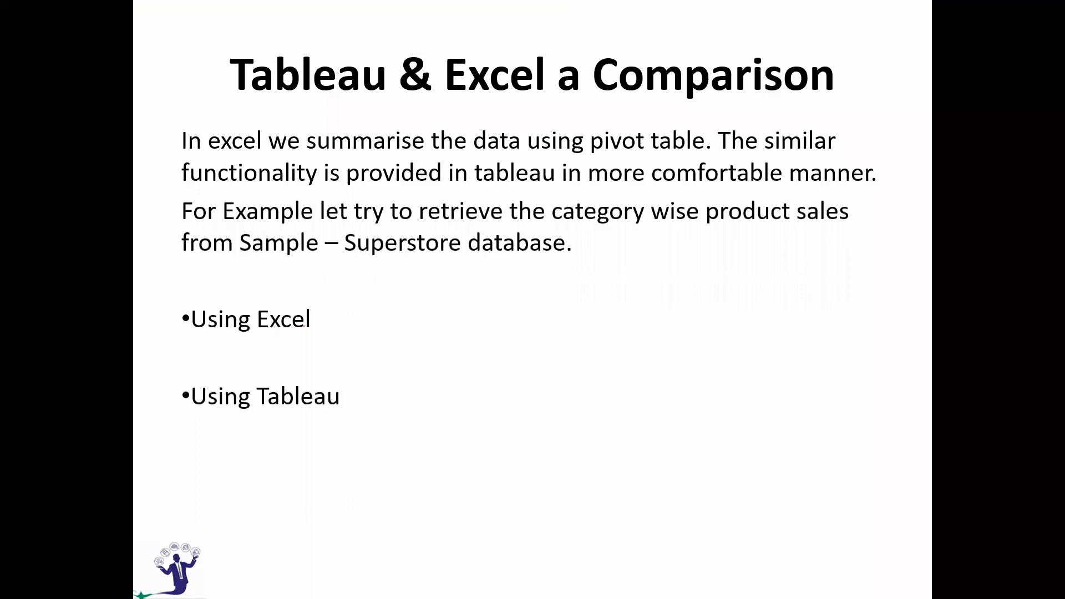
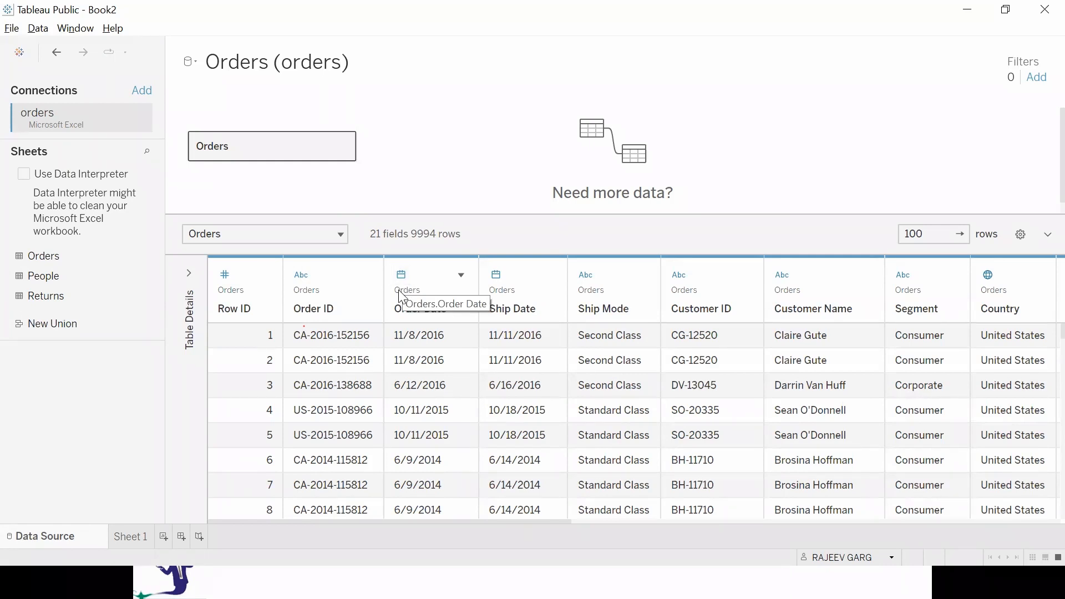
# Examine the fields of the Orders table across the data source preview.
pyautogui.moveTo(565, 518); pyautogui.dragTo(819, 517)
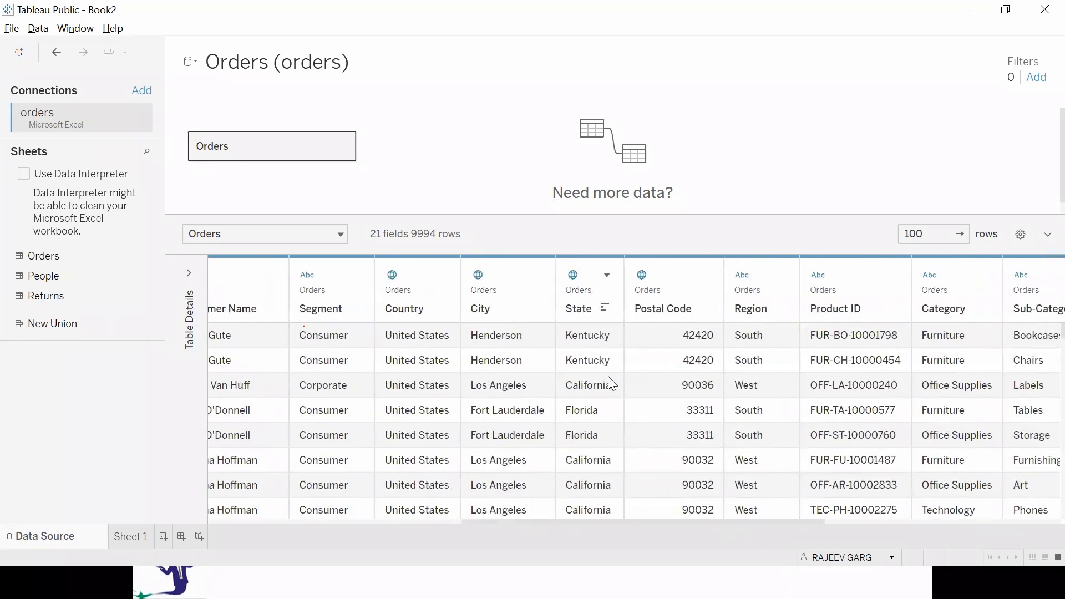
pyautogui.moveTo(598, 522); pyautogui.dragTo(583, 564)
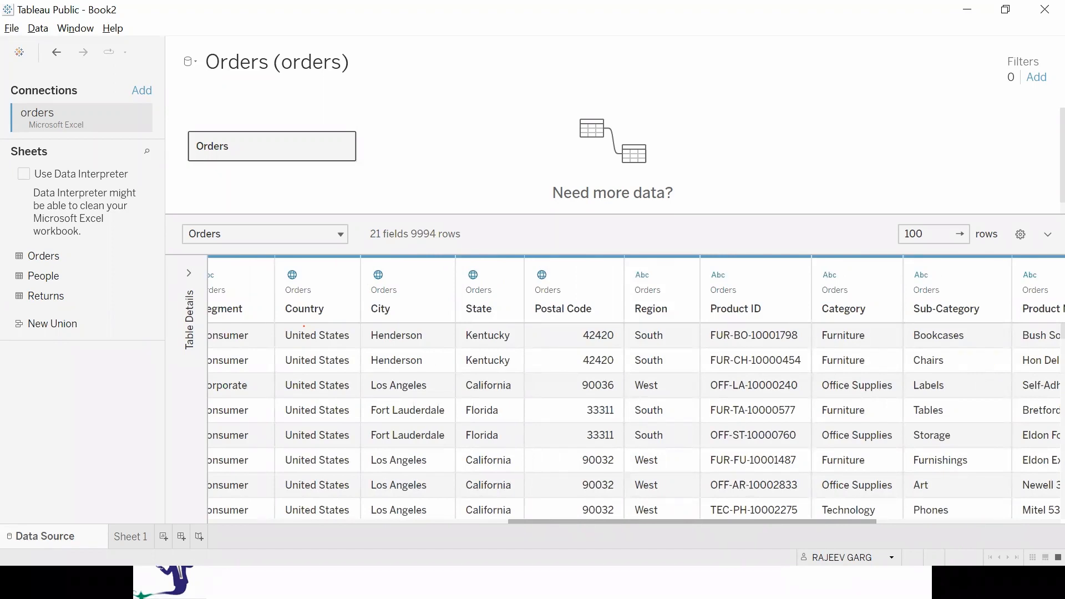
pyautogui.hscroll(8, 804, 442)
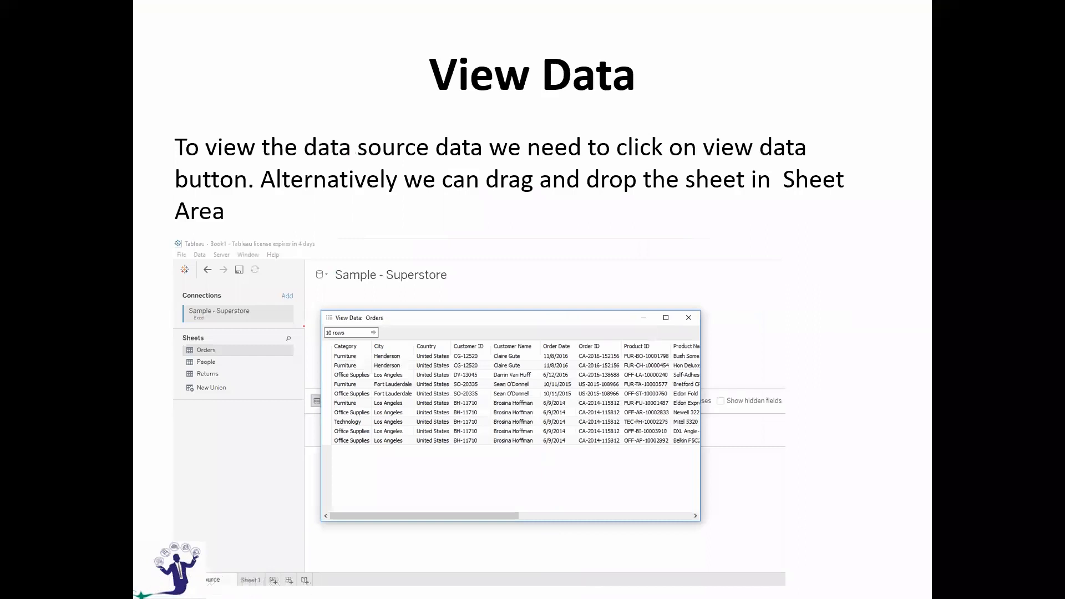
# Switch back to Tableau and look through the columns and rows of the Orders data preview.
pyautogui.hotkey('alt', 'Tab')
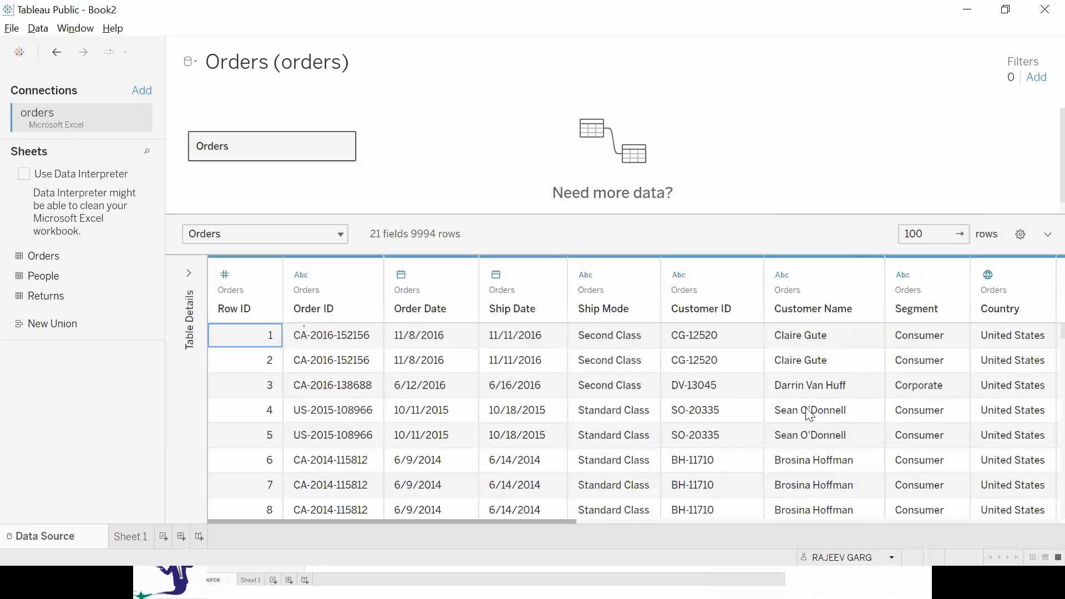
pyautogui.moveTo(356, 522); pyautogui.dragTo(499, 215)
pyautogui.moveTo(471, 521); pyautogui.dragTo(169, 517)
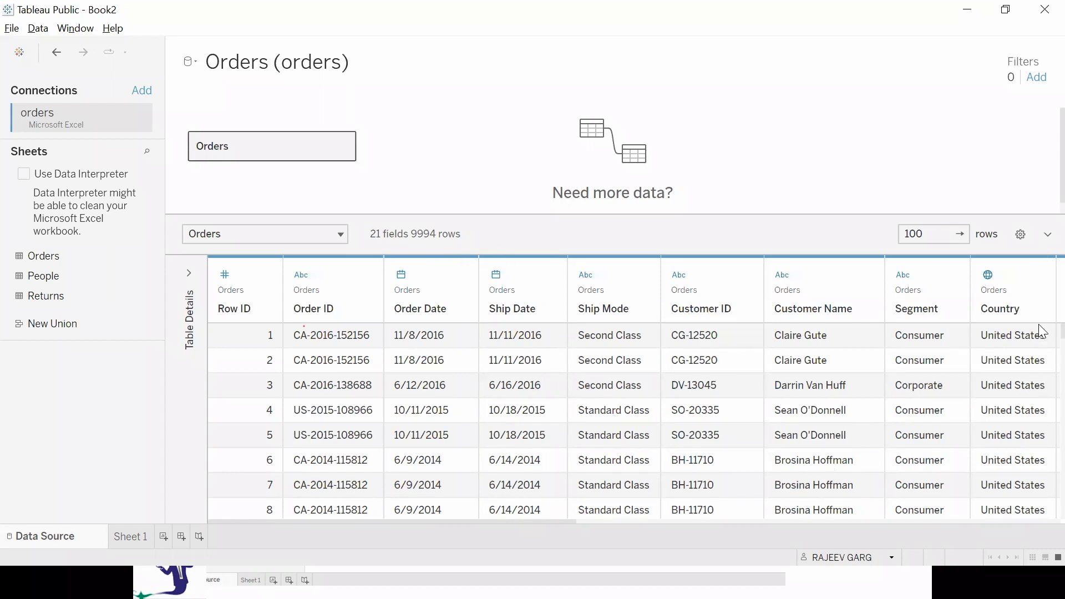
pyautogui.scroll(-3, 1040, 416)
pyautogui.scroll(-20, 1039, 490)
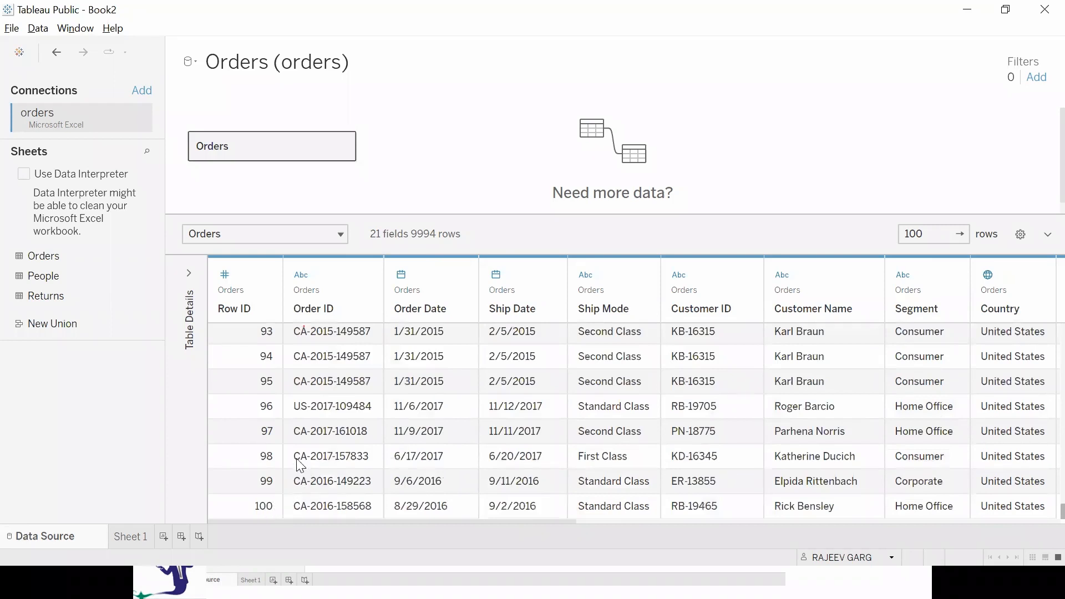
# Limit the Orders data preview to 5 rows.
pyautogui.click(936, 234)
pyautogui.hotkey('ctrl', 'a')
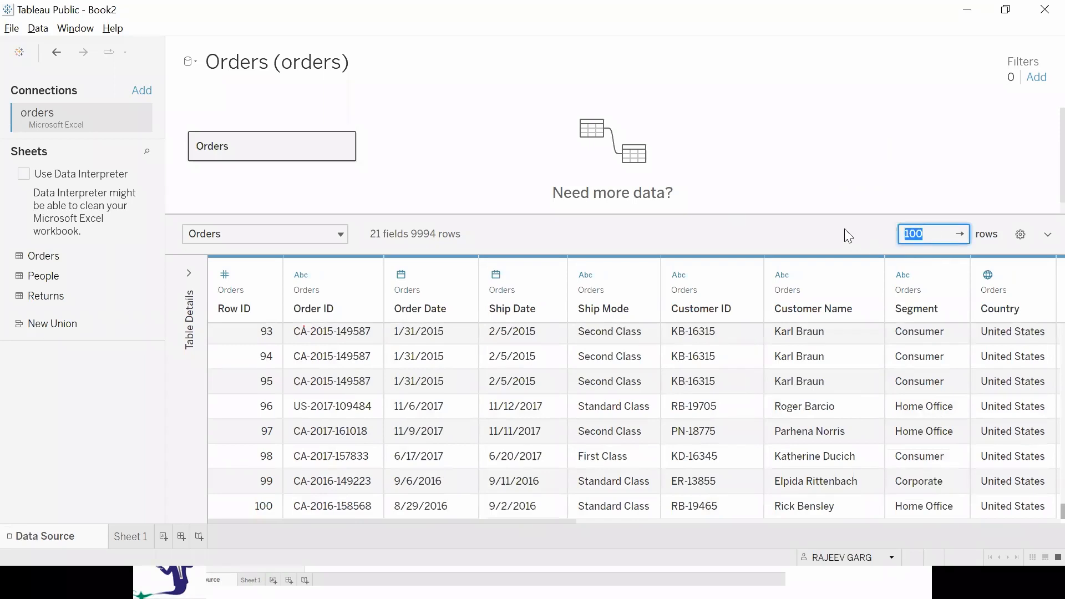
pyautogui.write('5')
pyautogui.press('Return')
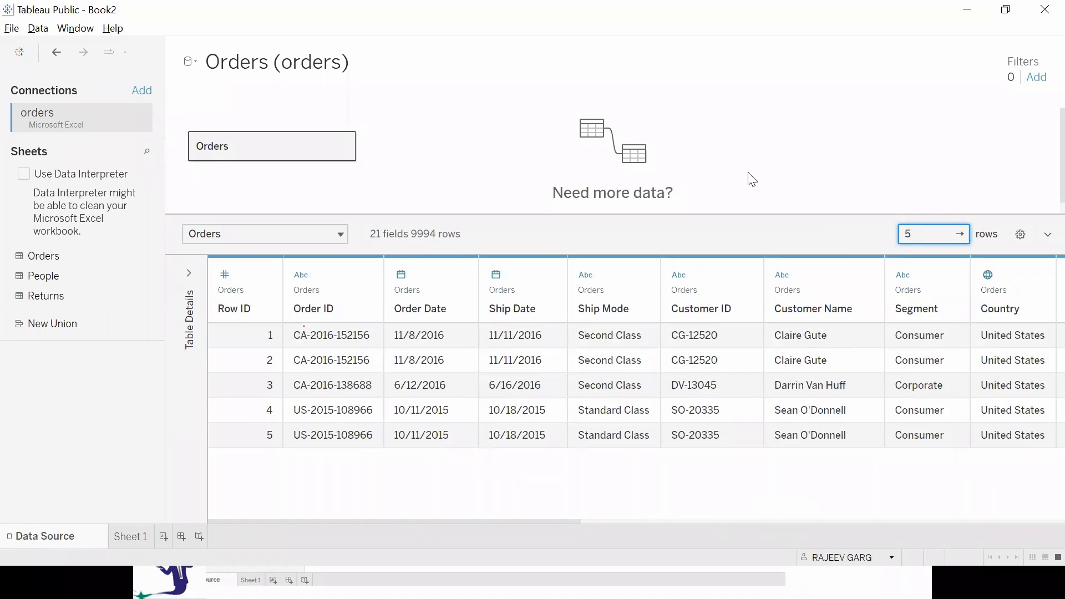
# Glance at Sheet 1, return to the data source and expand the Orders preview to all 9994 rows.
pyautogui.click(129, 537)
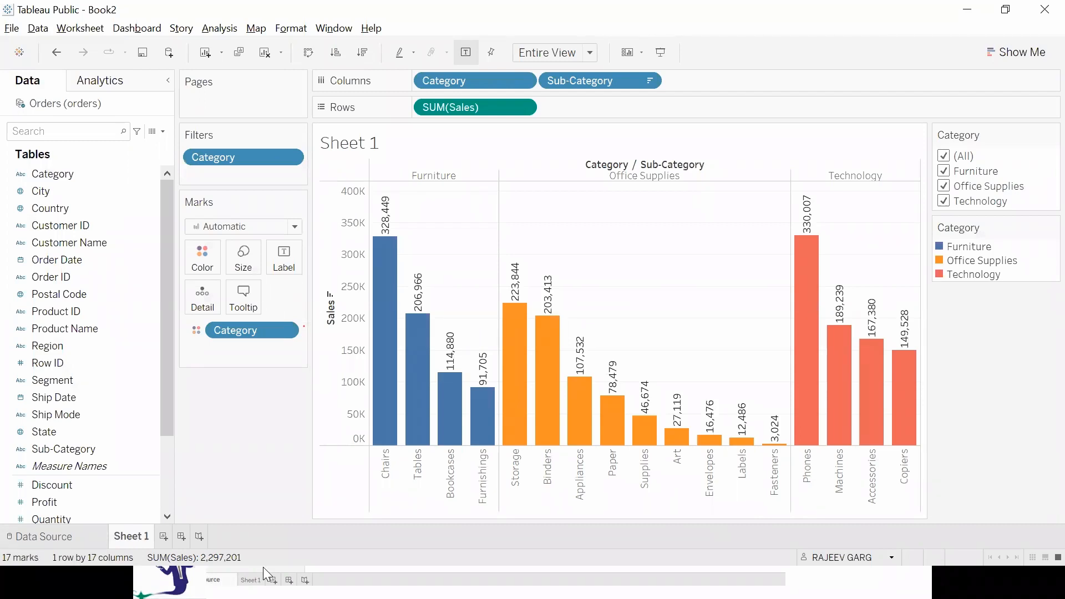
pyautogui.click(65, 540)
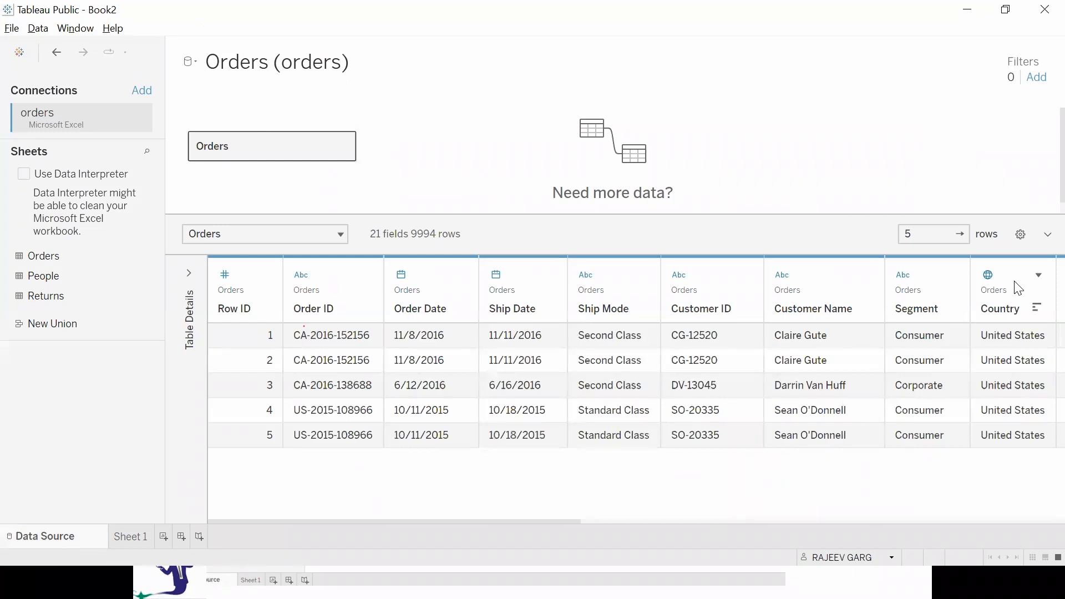
pyautogui.click(934, 234)
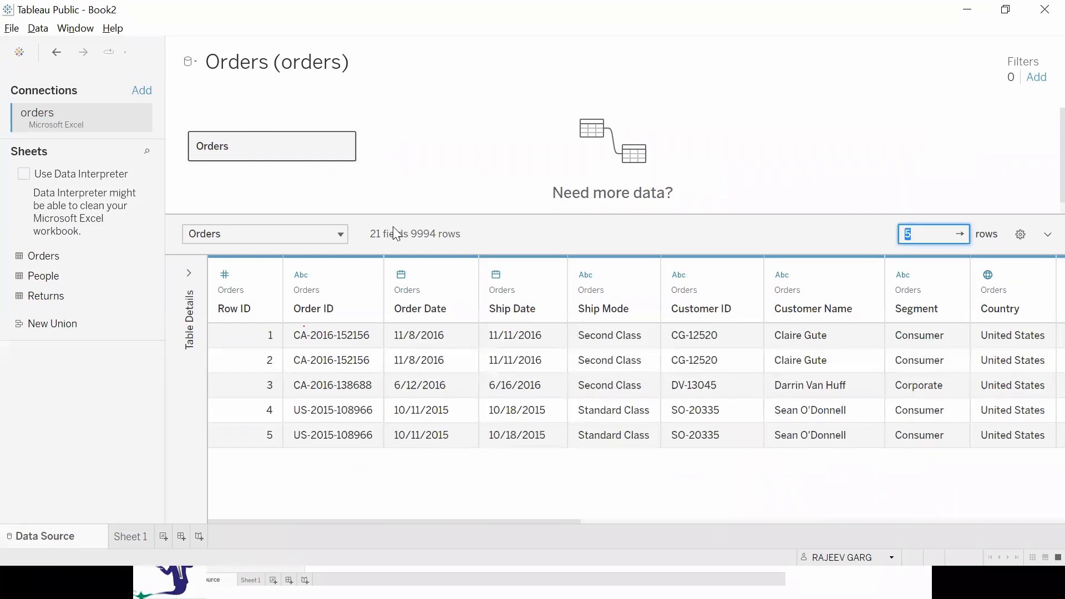
pyautogui.write('100000')
pyautogui.click(958, 236)
pyautogui.click(966, 236)
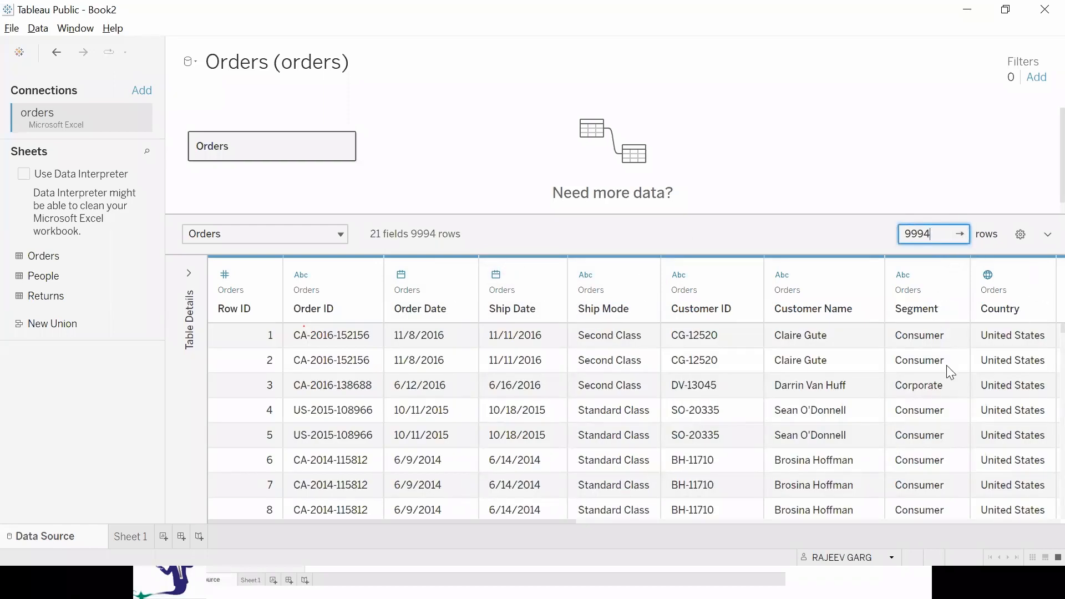
# Set the number of rows shown in the Orders preview back to 5.
pyautogui.doubleClick(949, 236)
pyautogui.write('5')
pyautogui.press('Return')
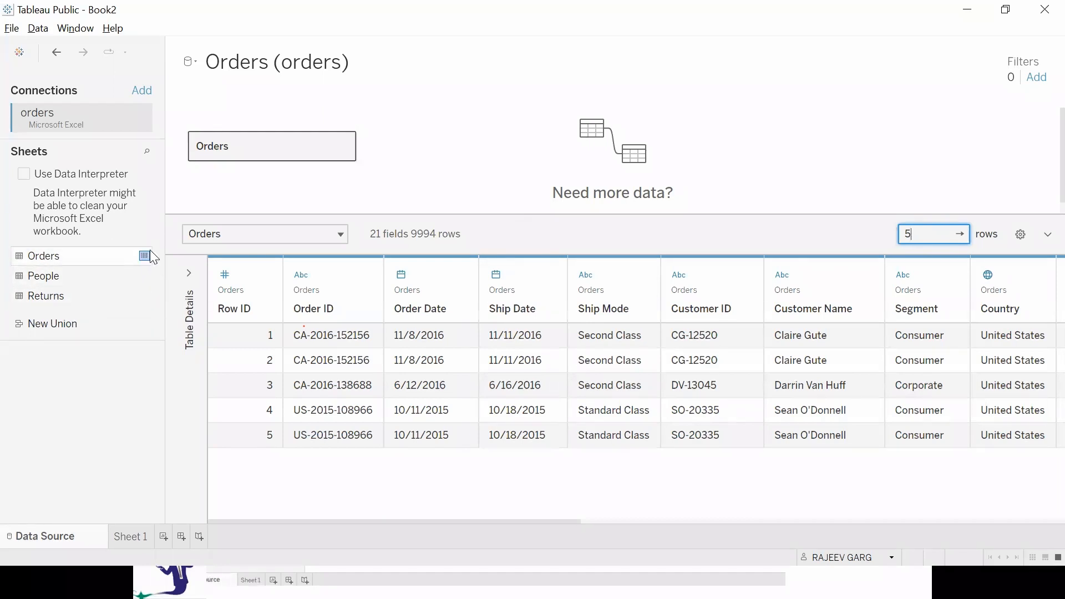
# View the Orders sheet's data in its own window, limit it to 10 rows and close it.
pyautogui.click(148, 254)
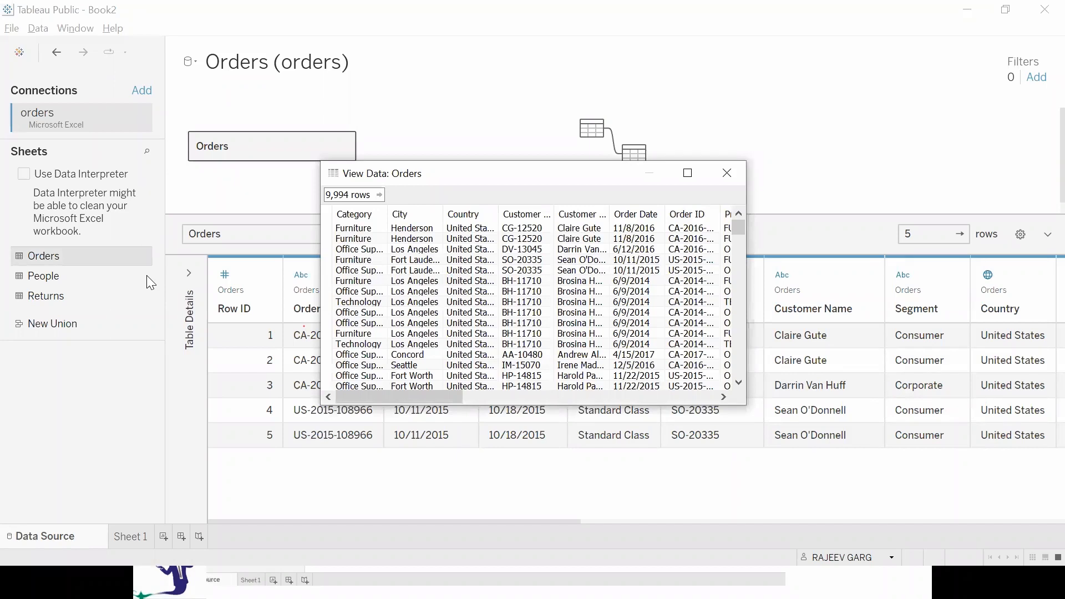
pyautogui.click(353, 197)
pyautogui.press('Return')
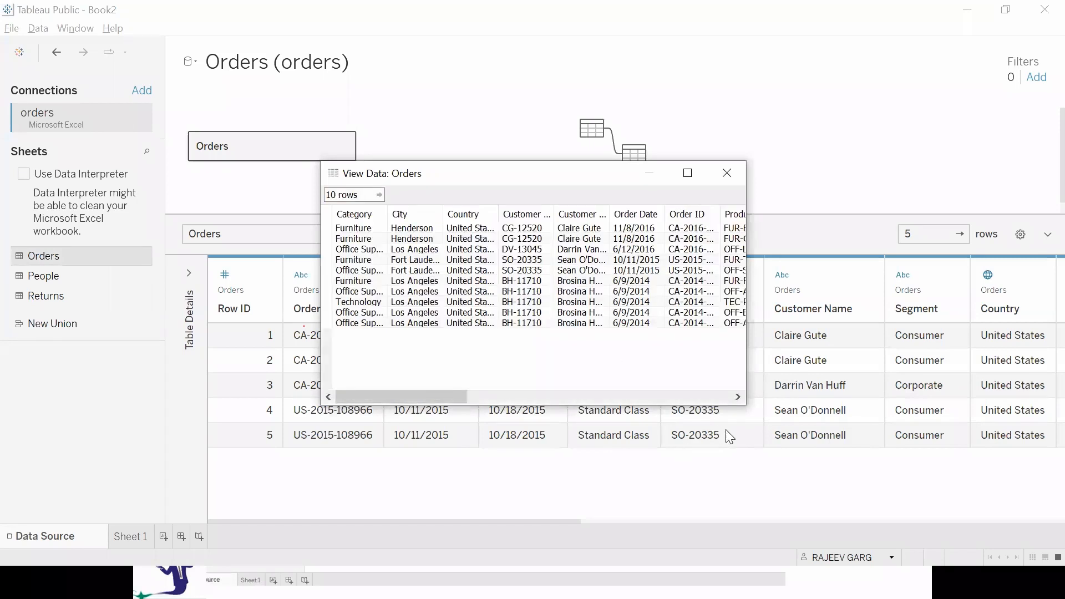
pyautogui.click(728, 169)
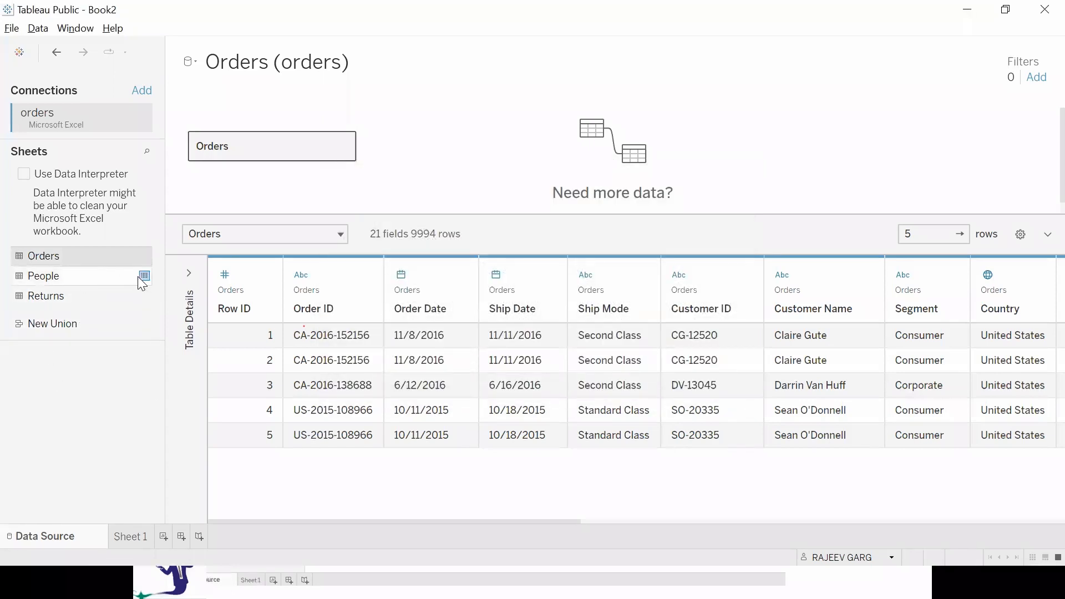
# View the data of the People sheet and the Returns sheet, closing each data window.
pyautogui.click(139, 276)
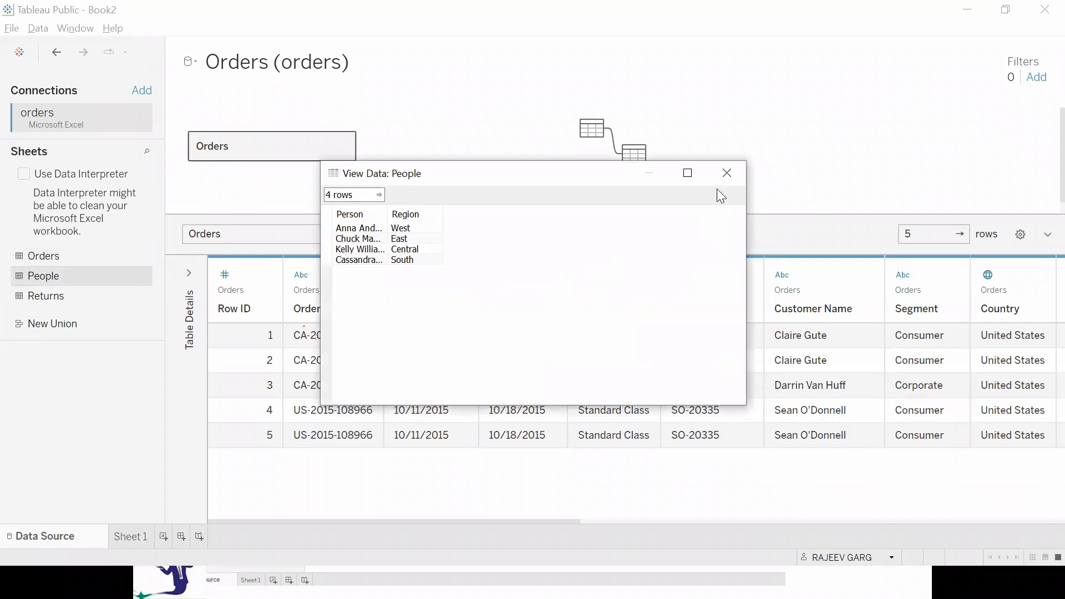
pyautogui.click(728, 173)
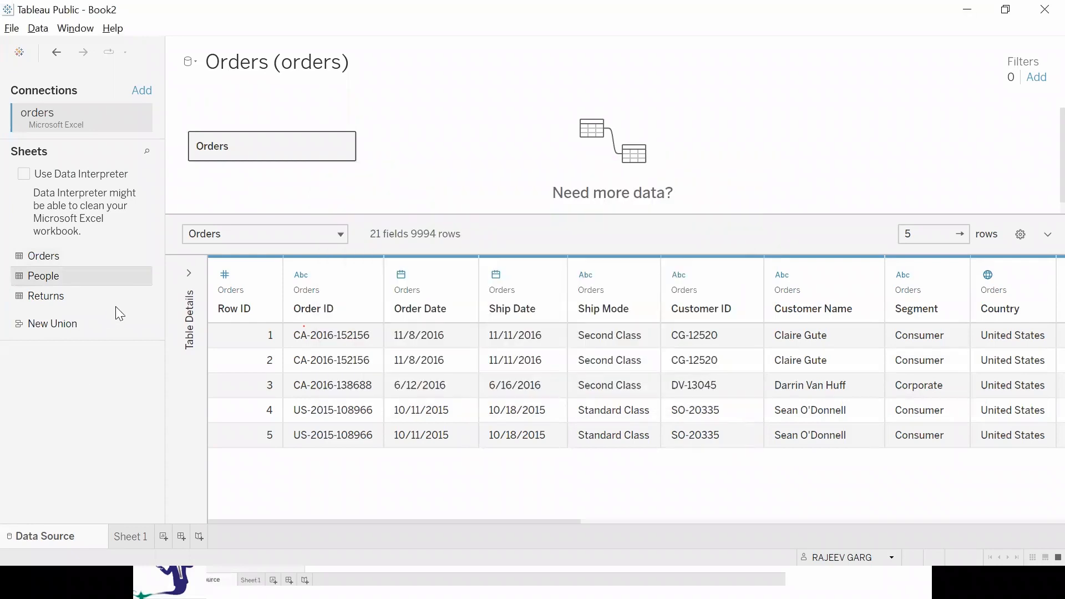
pyautogui.click(147, 295)
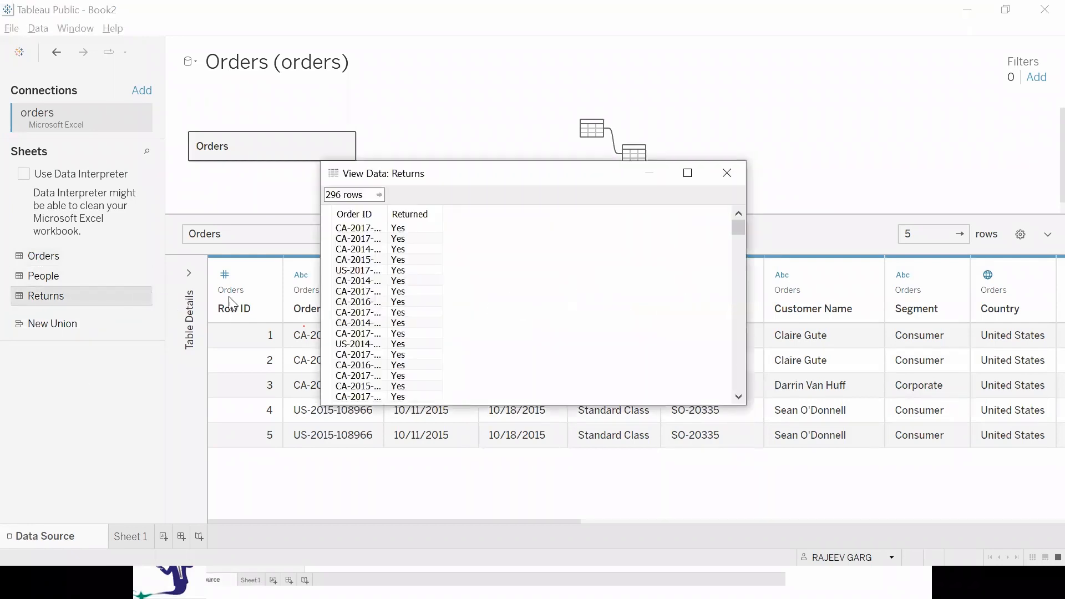
pyautogui.click(720, 172)
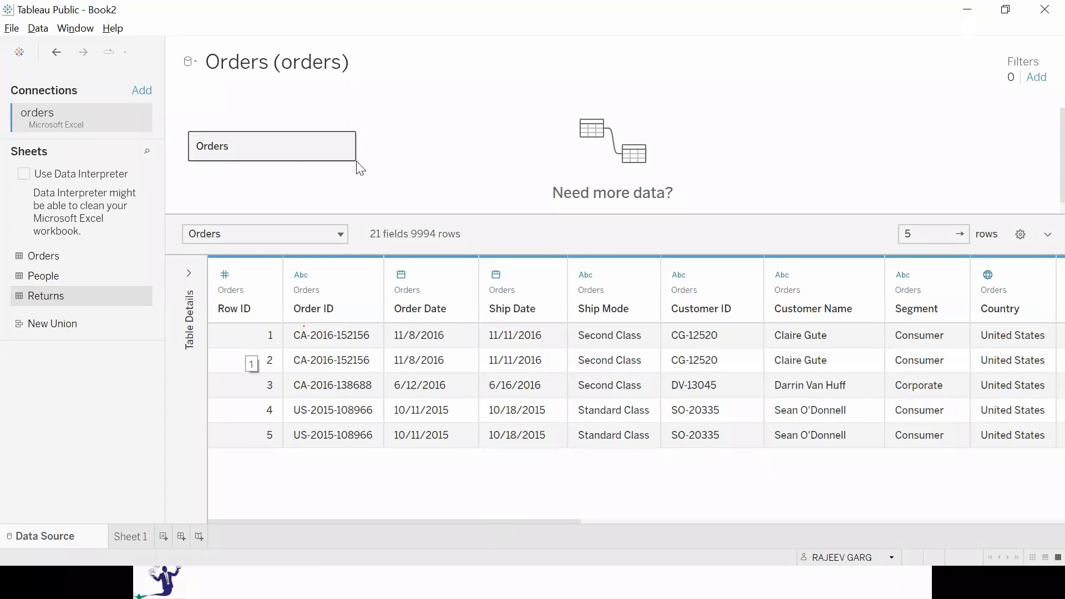
# Hide the Customer ID field of the Orders table and check the field list on Sheet 1.
pyautogui.moveTo(434, 522); pyautogui.dragTo(941, 562)
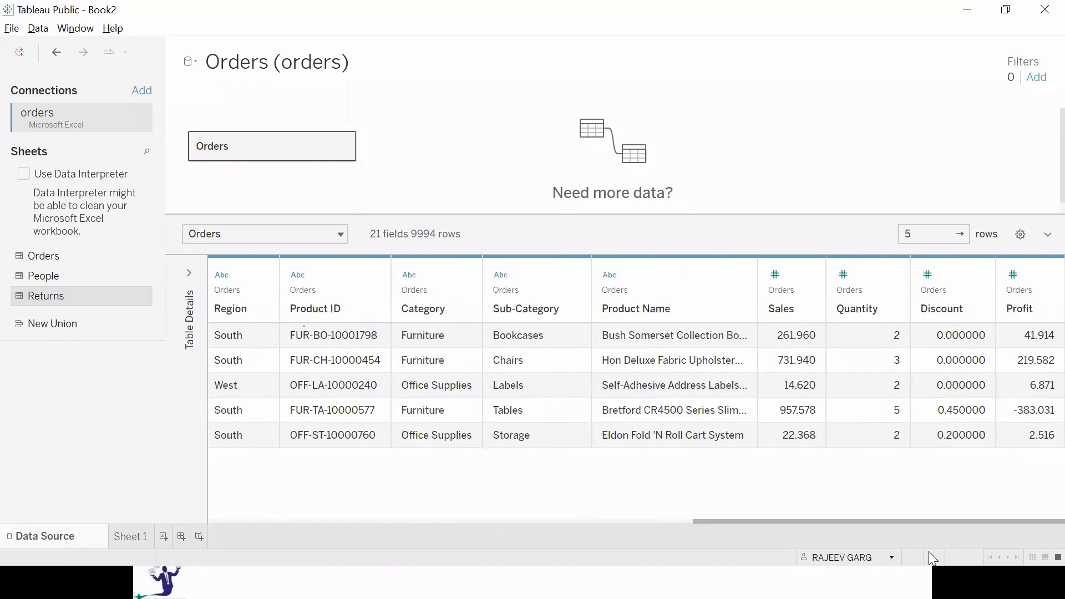
pyautogui.moveTo(927, 549); pyautogui.dragTo(434, 541)
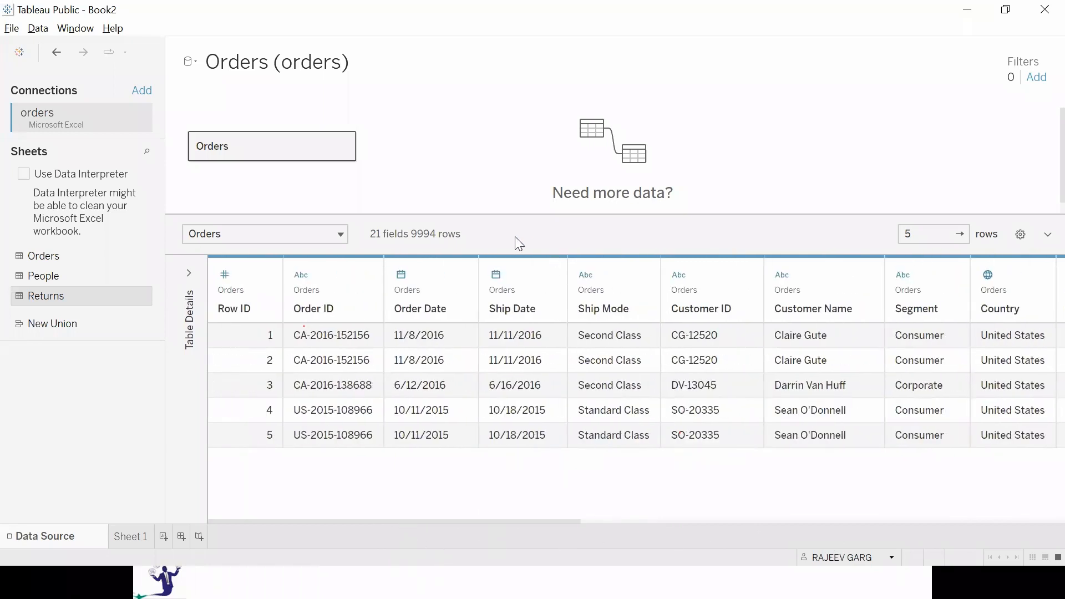
pyautogui.moveTo(704, 285)
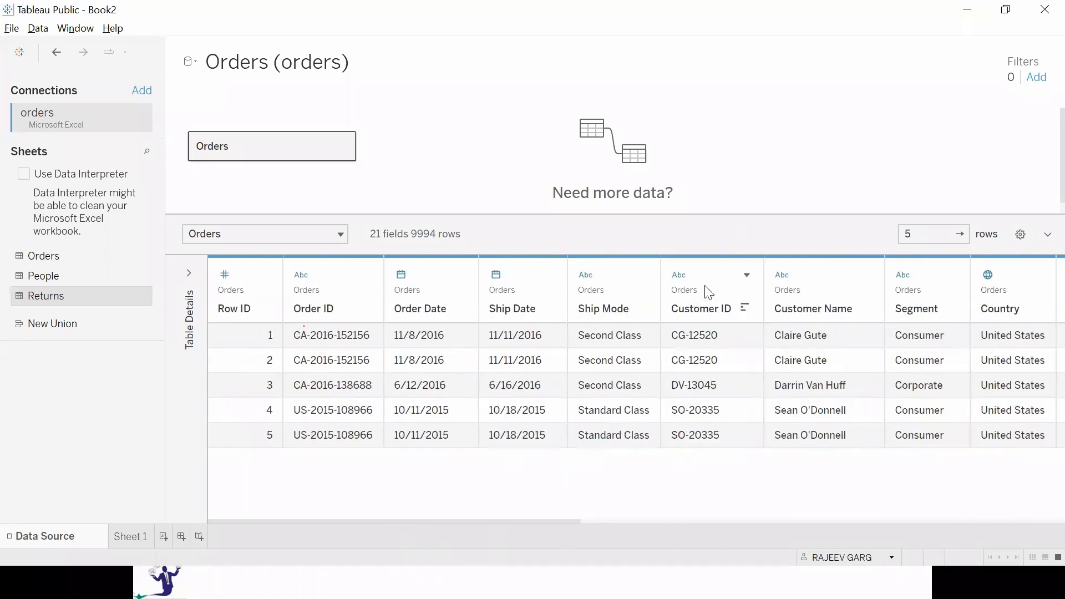
pyautogui.click(746, 276)
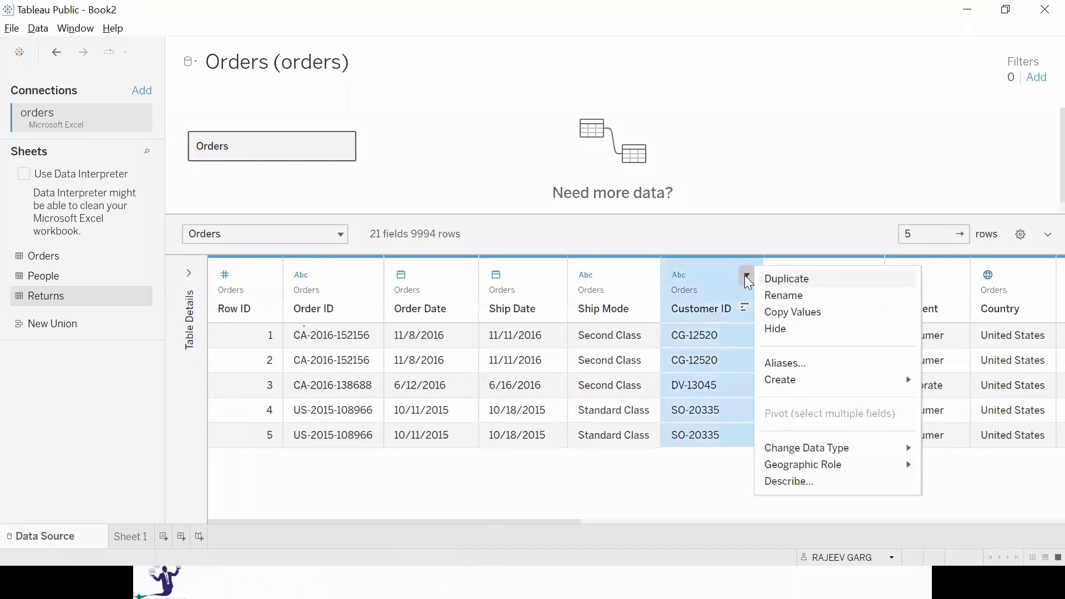
pyautogui.click(811, 332)
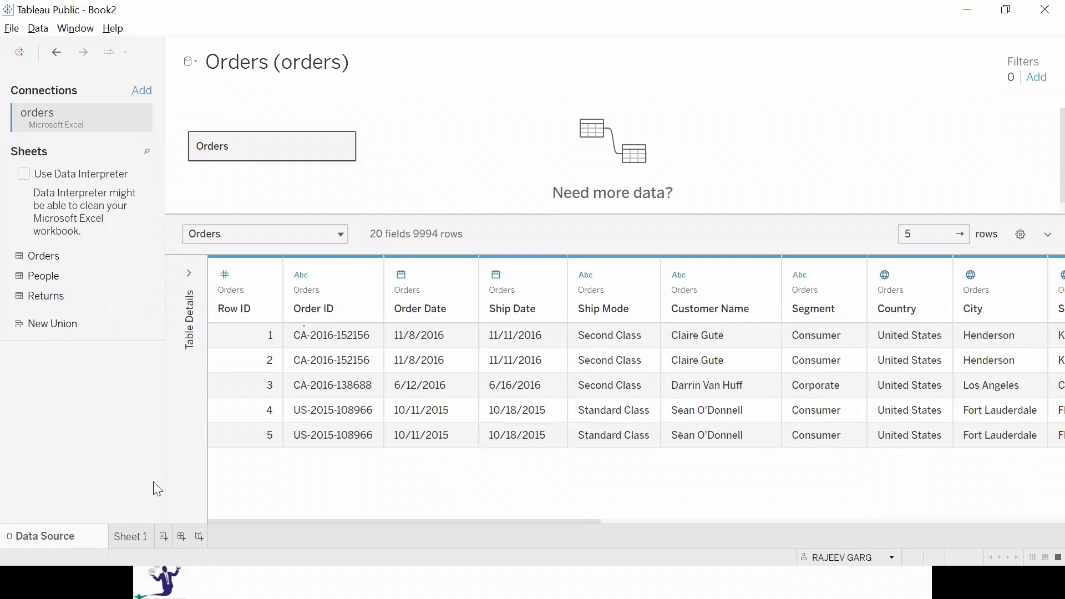
pyautogui.click(136, 527)
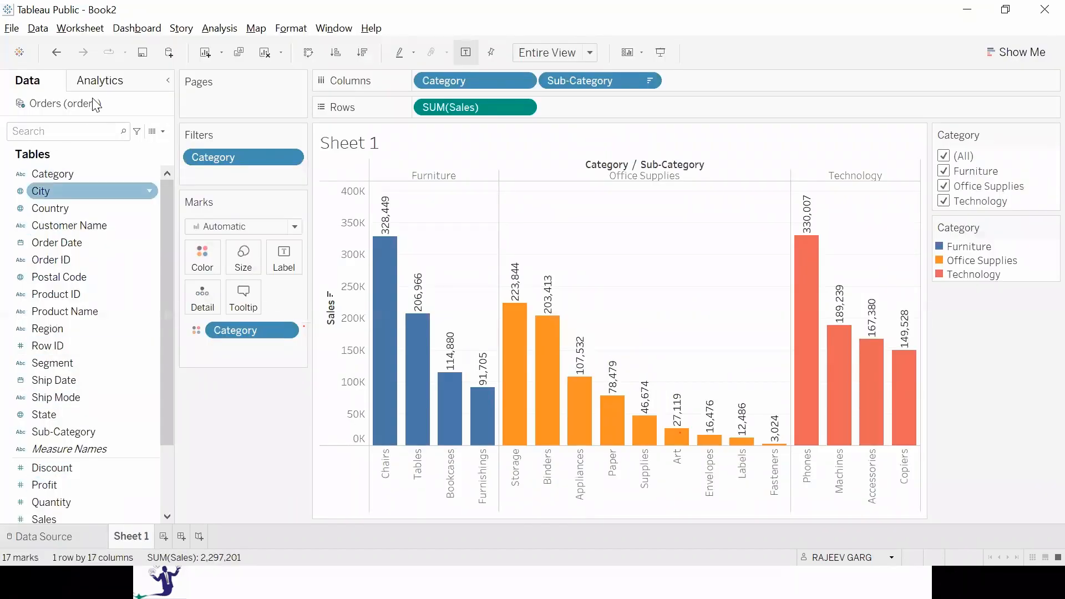
pyautogui.click(102, 228)
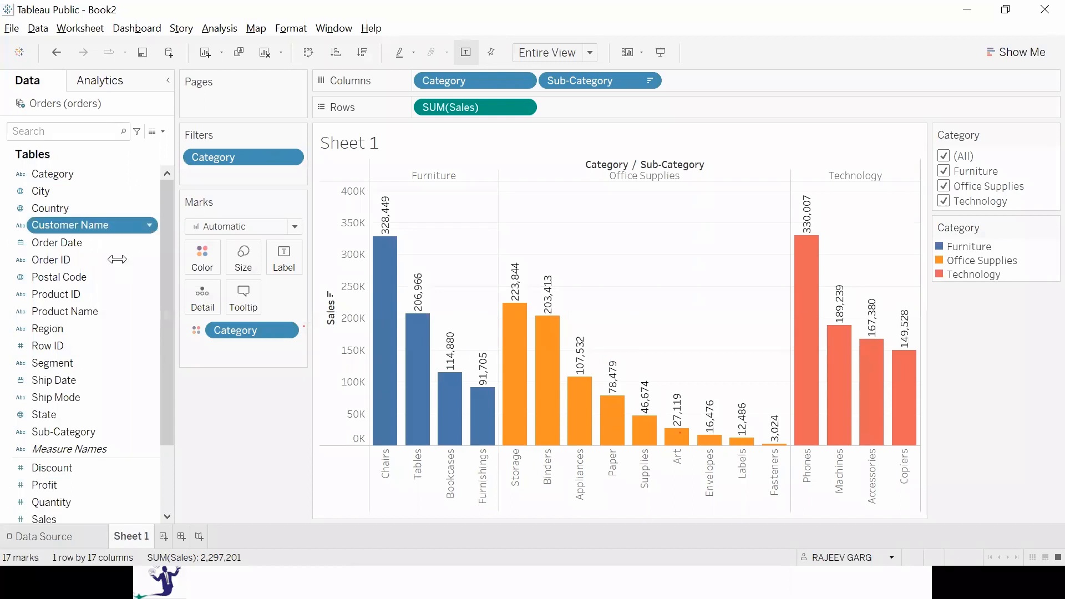
# Hide the Customer Name field in the data source and check Sheet 1's field list.
pyautogui.click(39, 537)
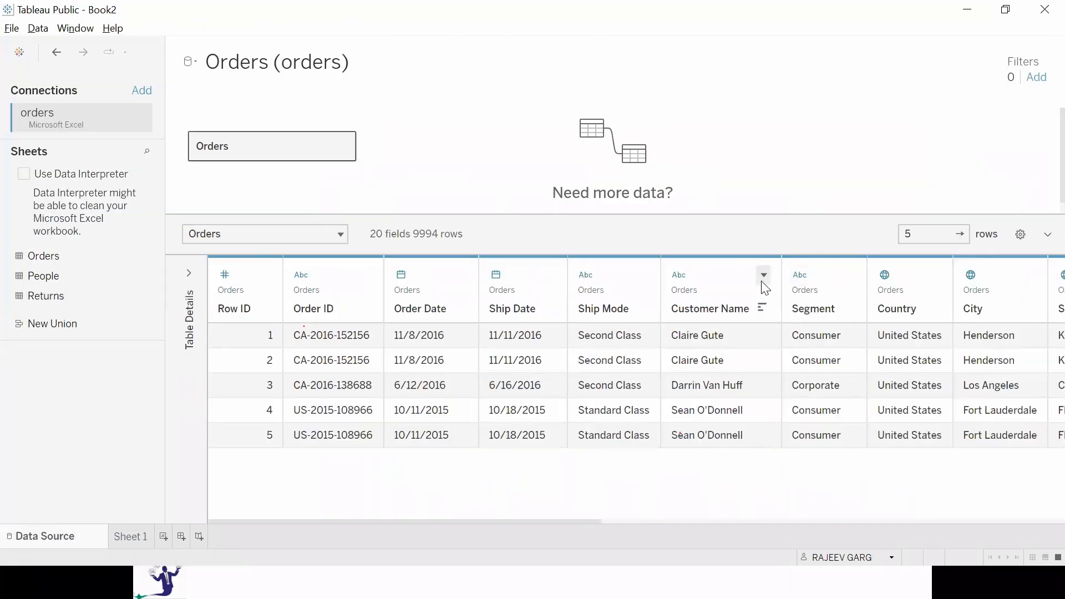
pyautogui.click(763, 279)
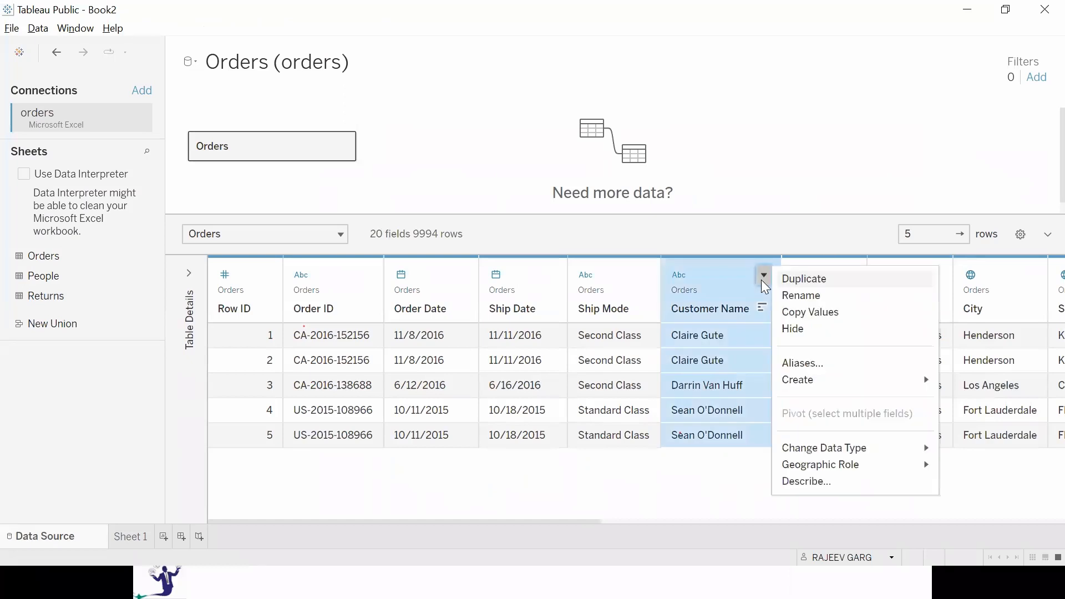
pyautogui.click(793, 329)
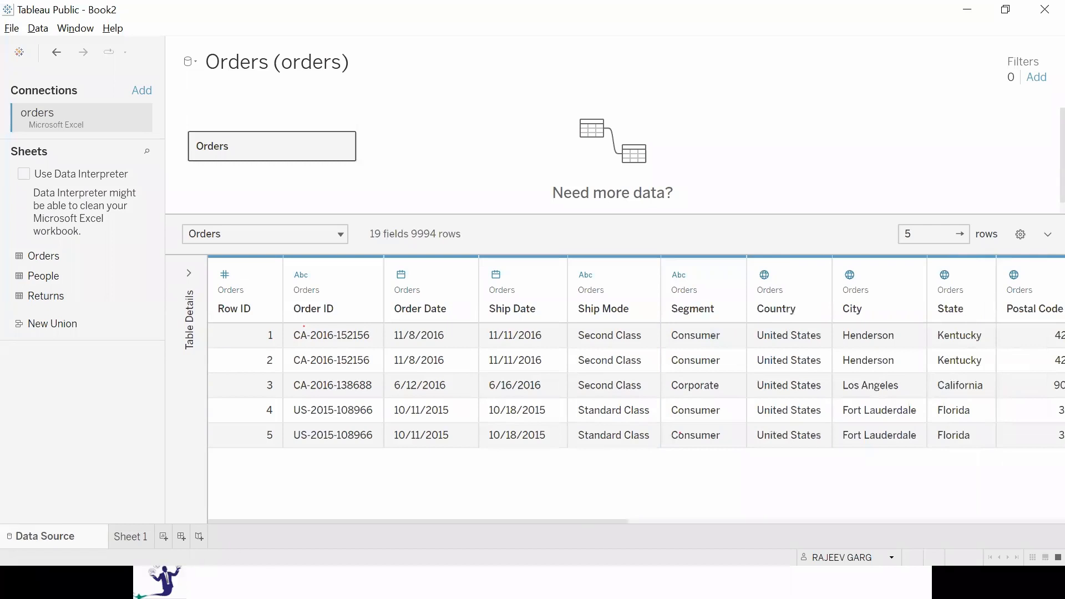
pyautogui.click(130, 536)
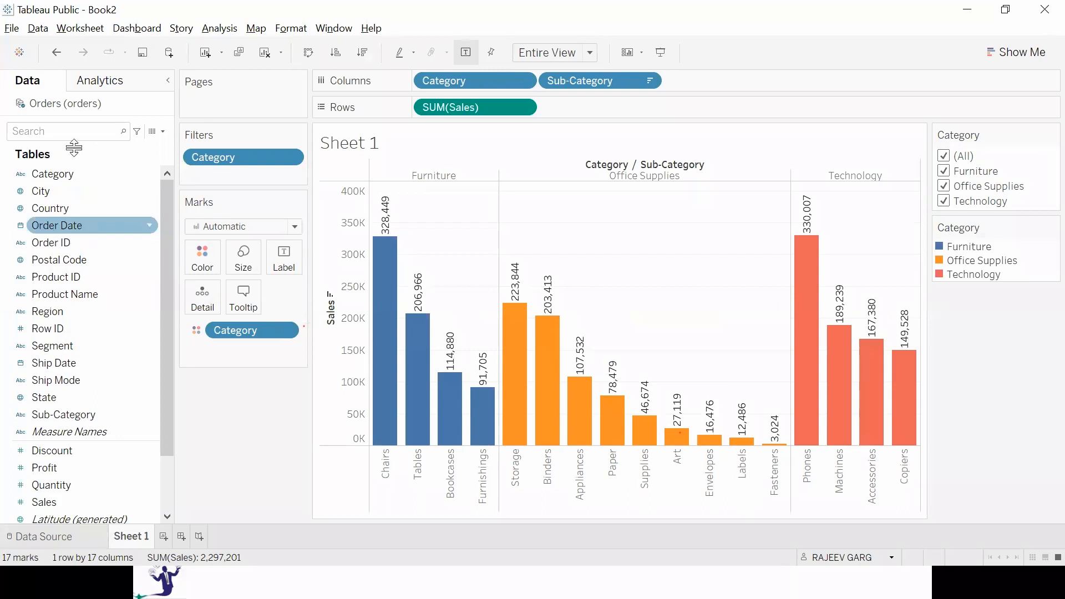
pyautogui.click(115, 346)
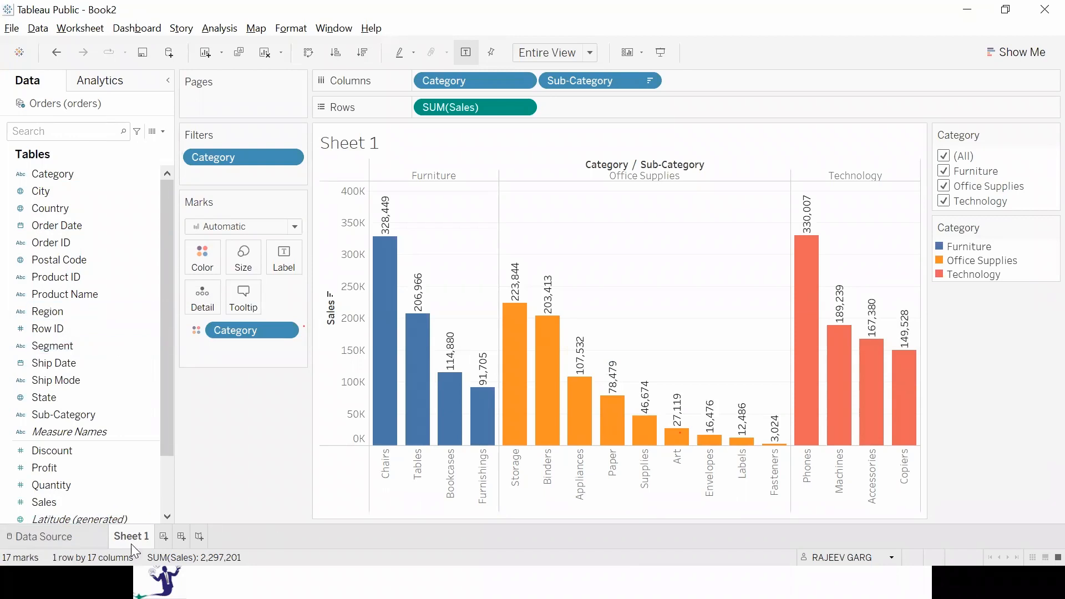
# Return to the data source and show the hidden fields in the Orders preview.
pyautogui.click(108, 531)
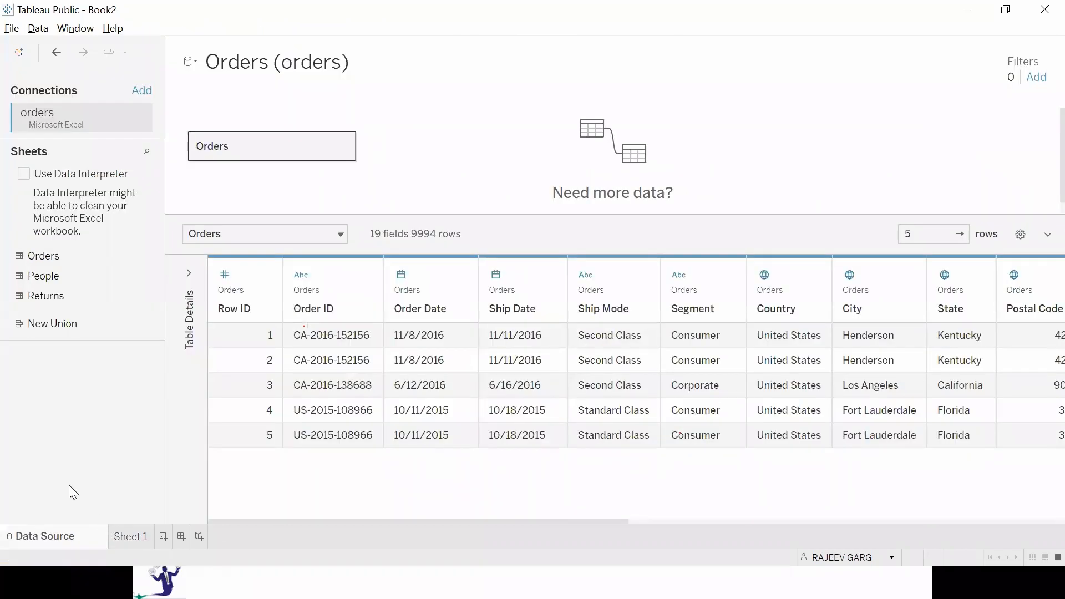
pyautogui.click(1021, 236)
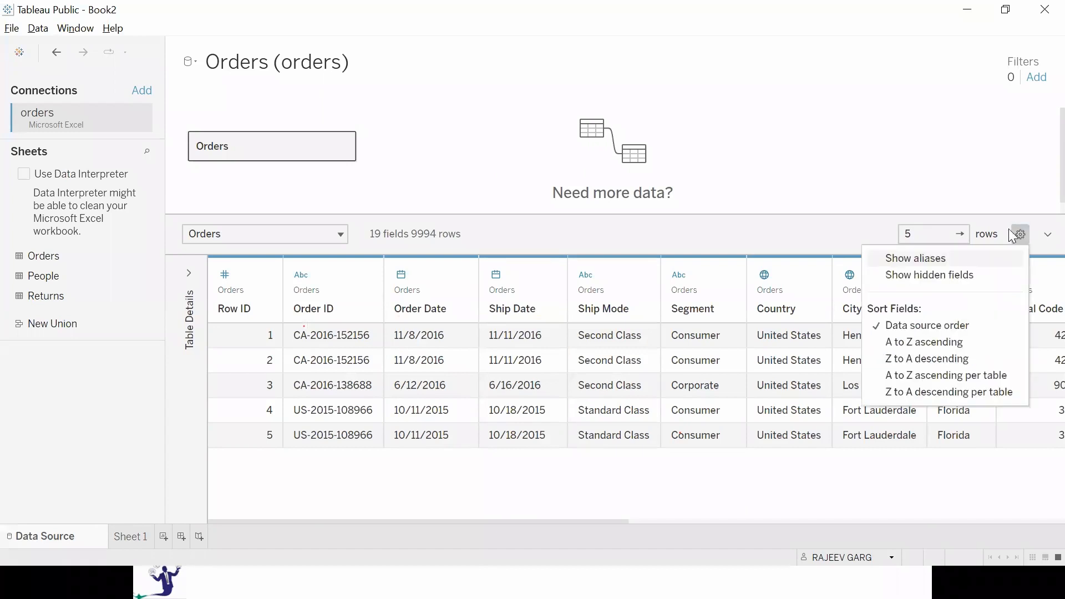
pyautogui.click(948, 276)
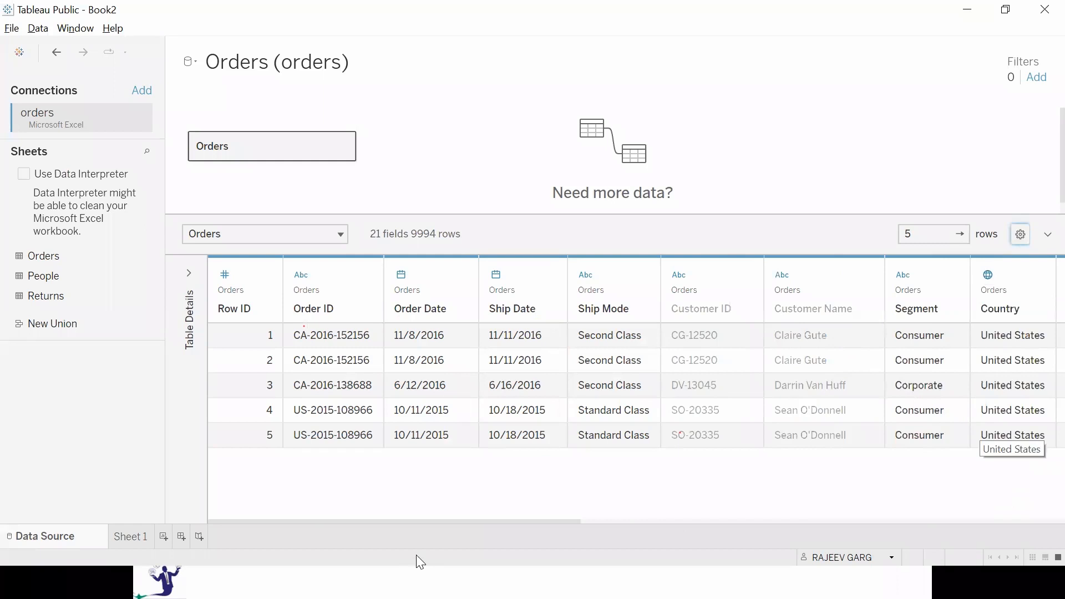
# Check Sheet 1's field list for the hidden customer fields.
pyautogui.click(136, 538)
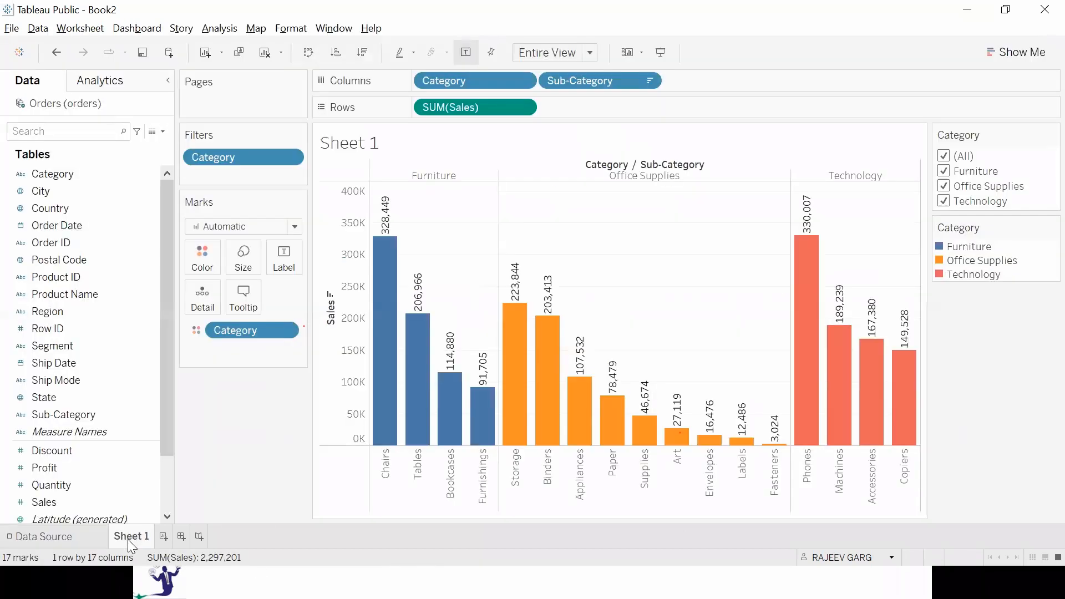
pyautogui.moveTo(128, 540)
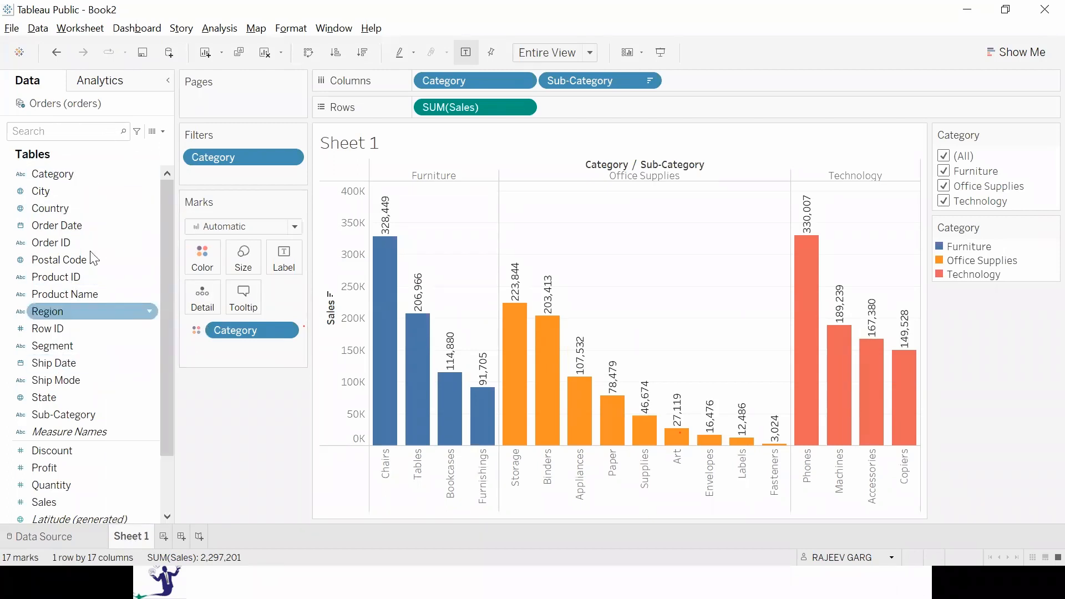
pyautogui.click(103, 225)
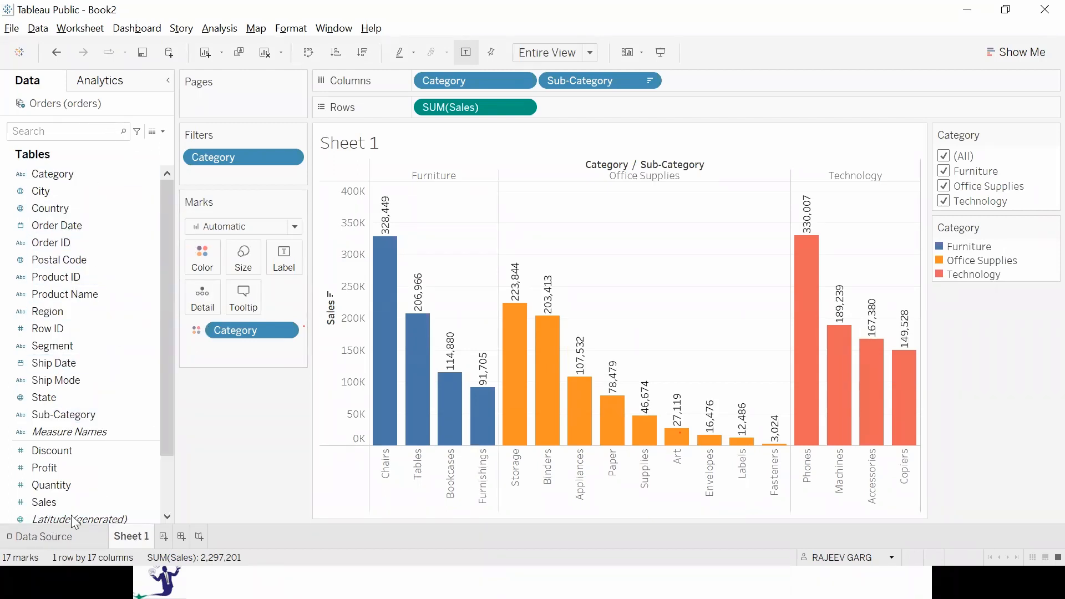
# Unhide the Customer ID and Customer Name fields in the data source and check Sheet 1's field list.
pyautogui.click(36, 537)
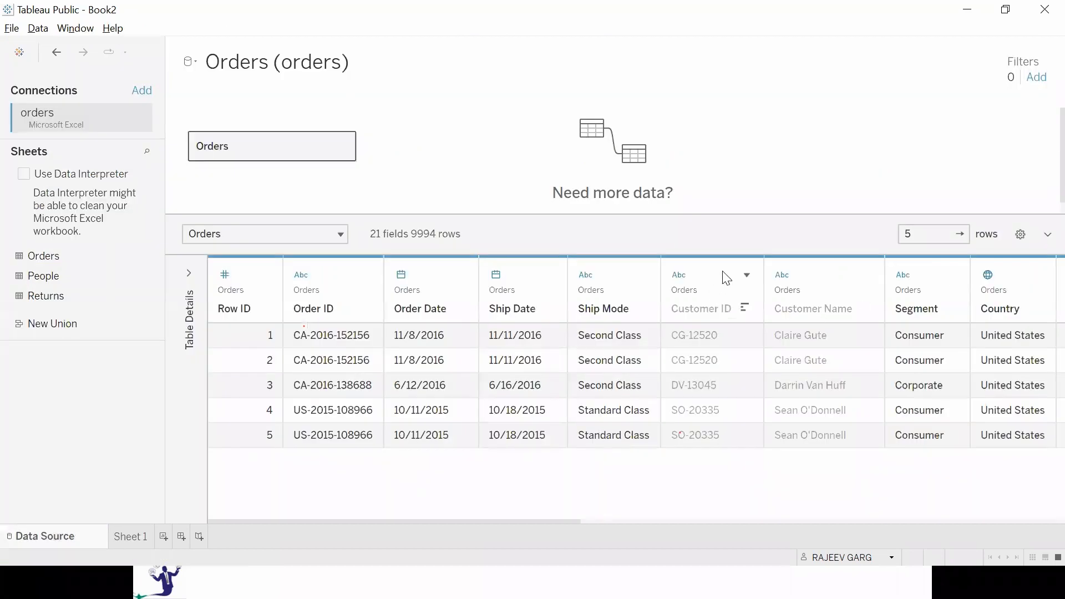
pyautogui.click(746, 275)
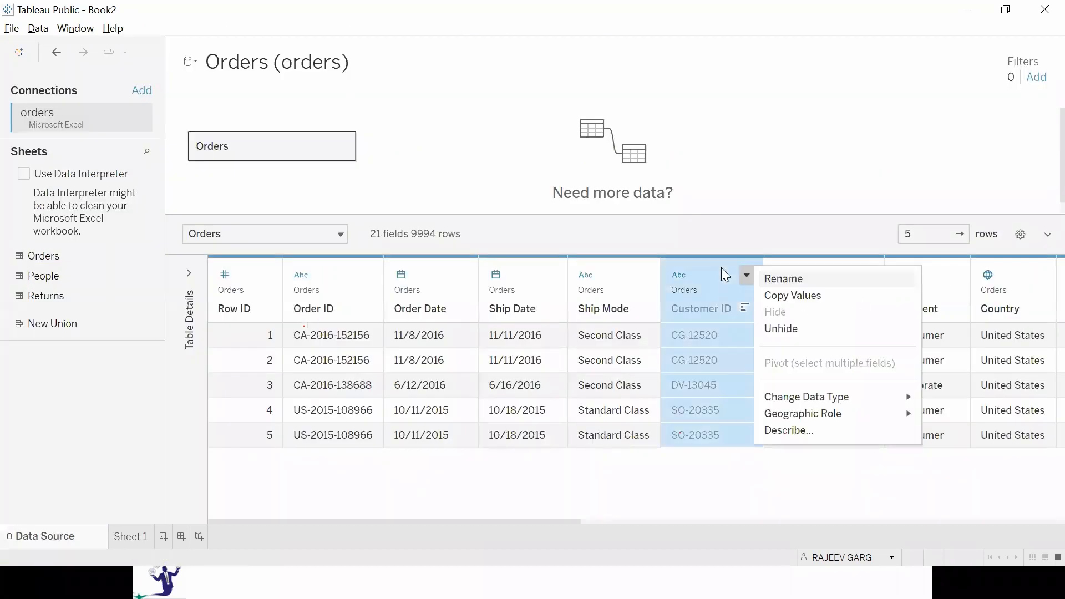
pyautogui.click(798, 330)
pyautogui.click(794, 284)
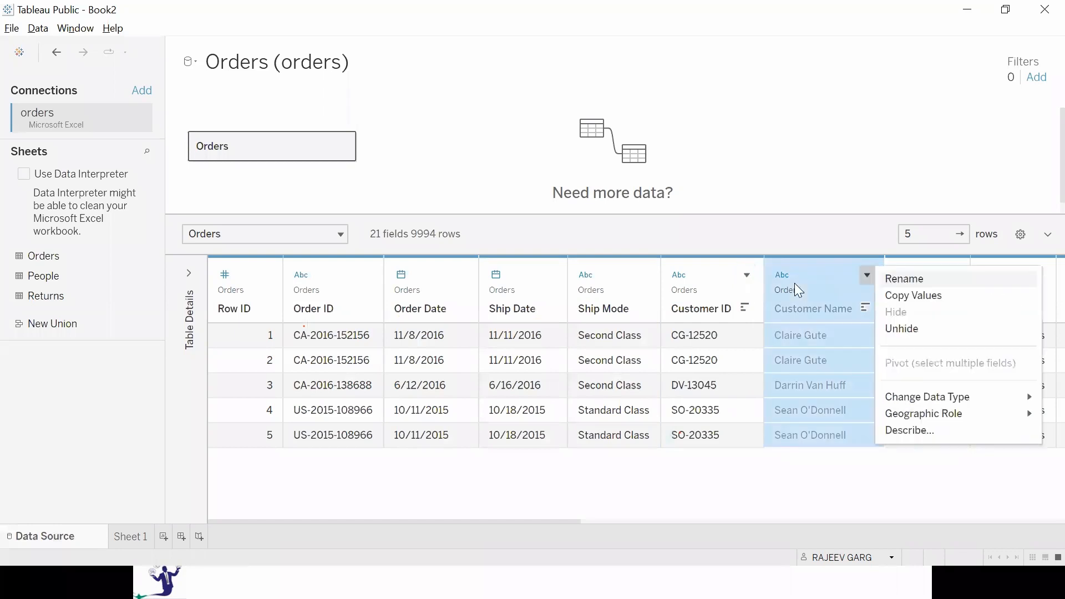
pyautogui.click(495, 533)
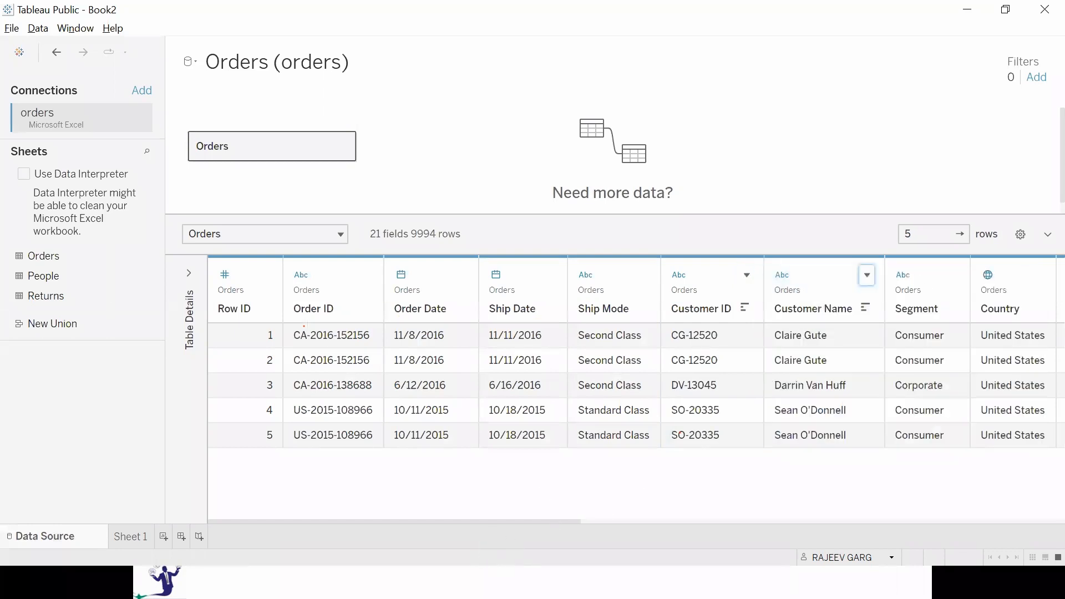
pyautogui.click(123, 533)
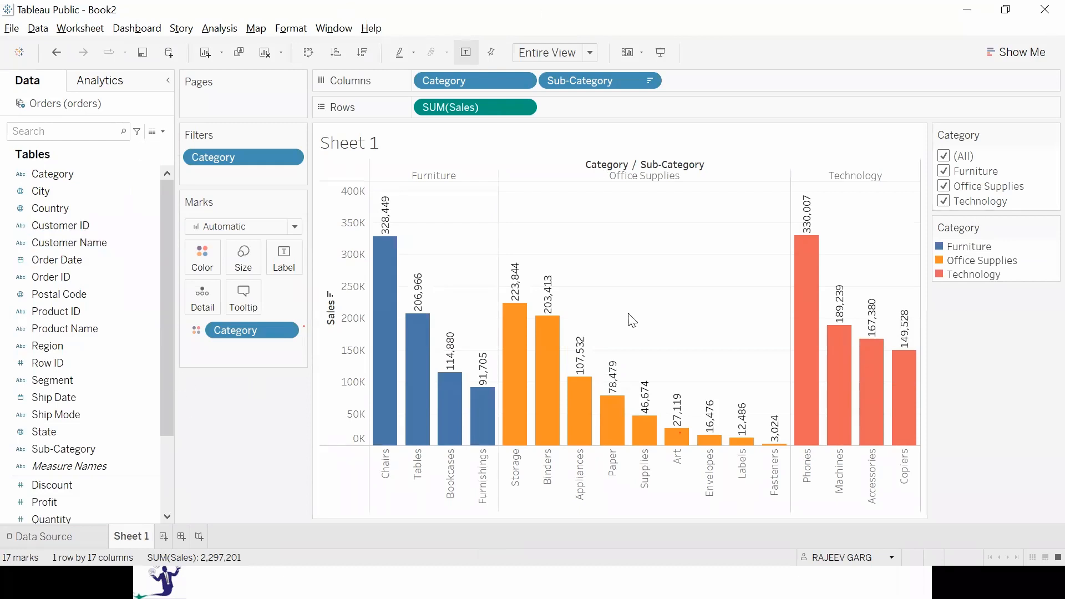
# Rename the Order ID field as Order NUMBER in the data source and find it in Sheet 1's field list.
pyautogui.click(61, 541)
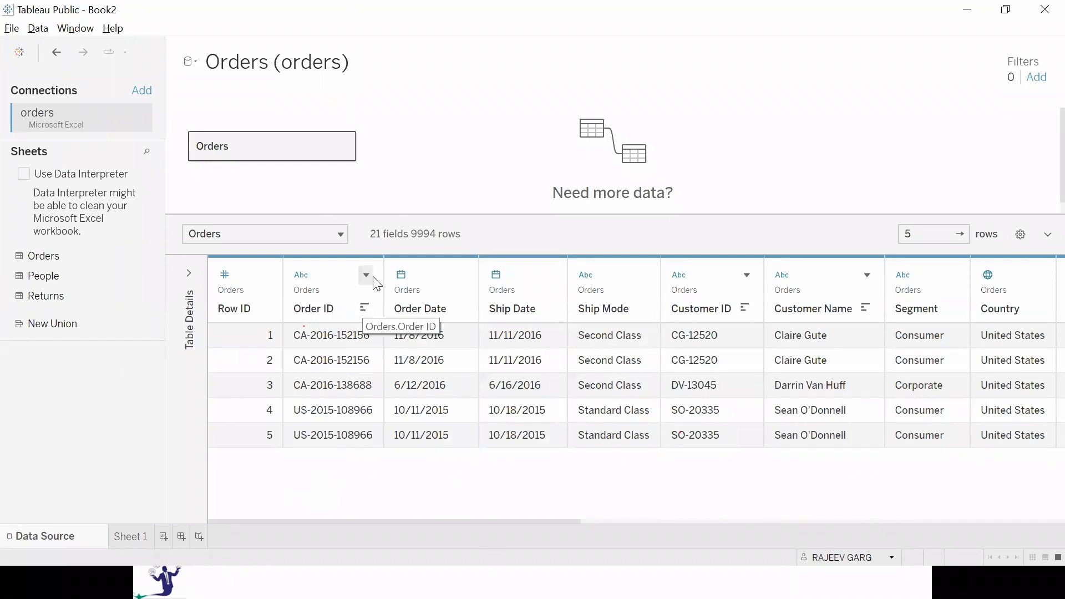
pyautogui.click(366, 275)
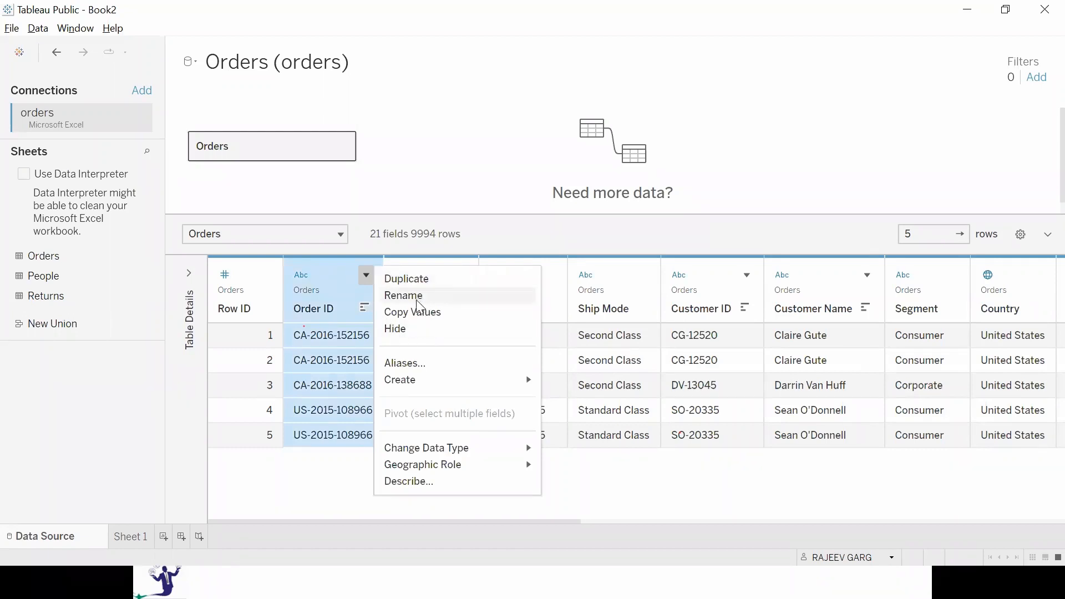
pyautogui.click(422, 308)
pyautogui.press('End')
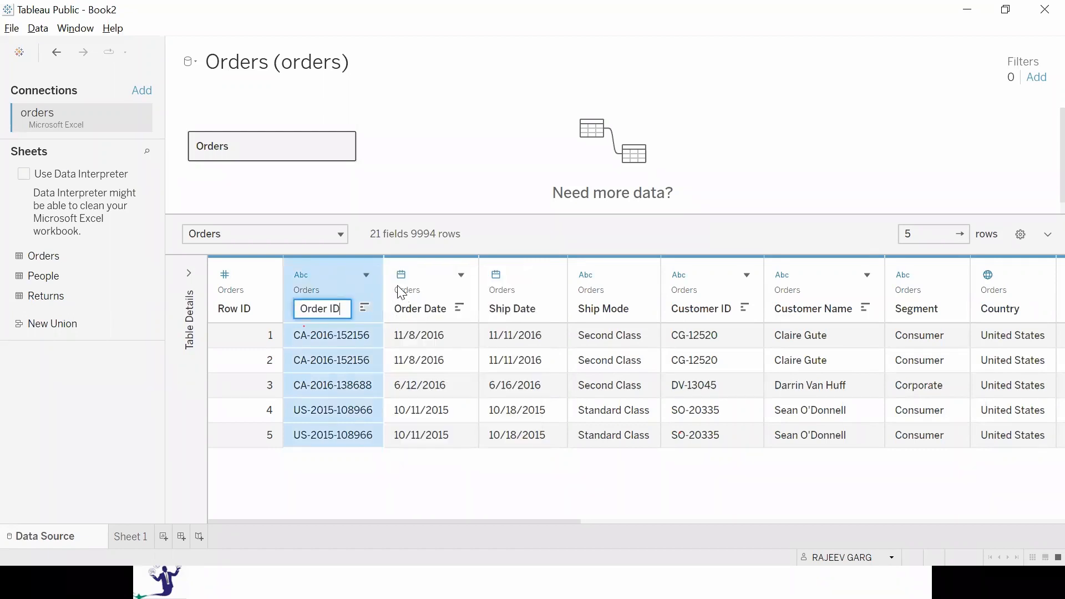
pyautogui.press('BackSpace')
pyautogui.press('BackSpace')
pyautogui.write('NUMBRT')
pyautogui.press('BackSpace')
pyautogui.press('BackSpace')
pyautogui.write('ER')
pyautogui.press('Return')
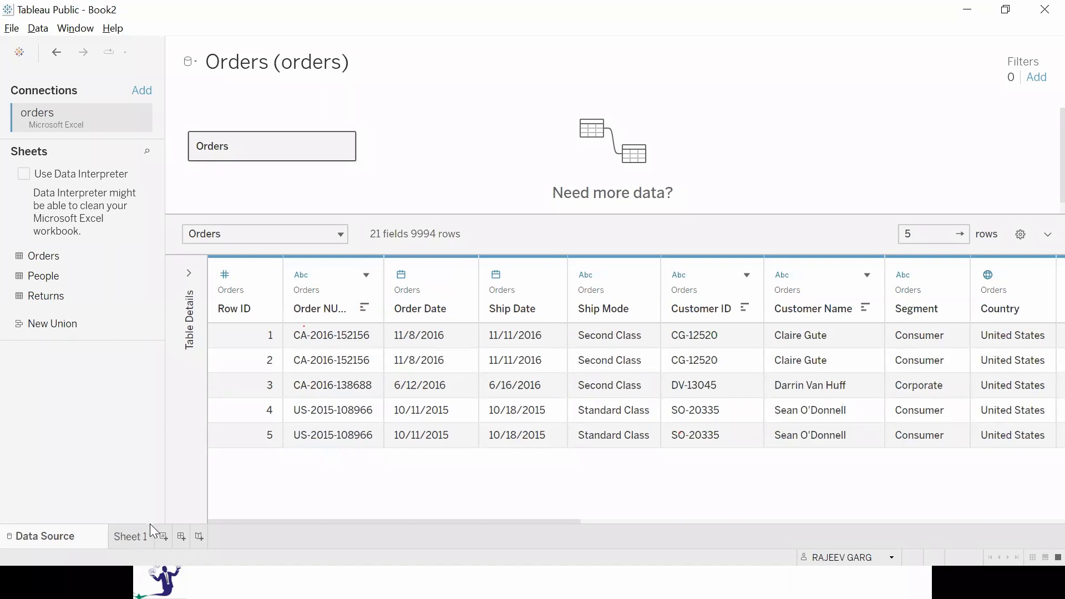
pyautogui.click(134, 535)
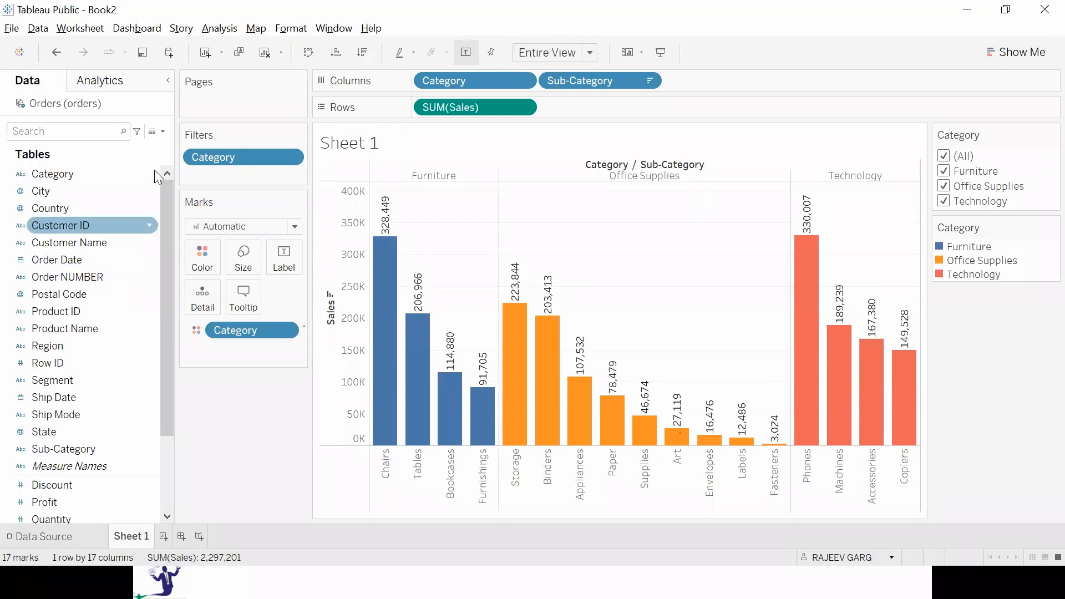
pyautogui.click(111, 276)
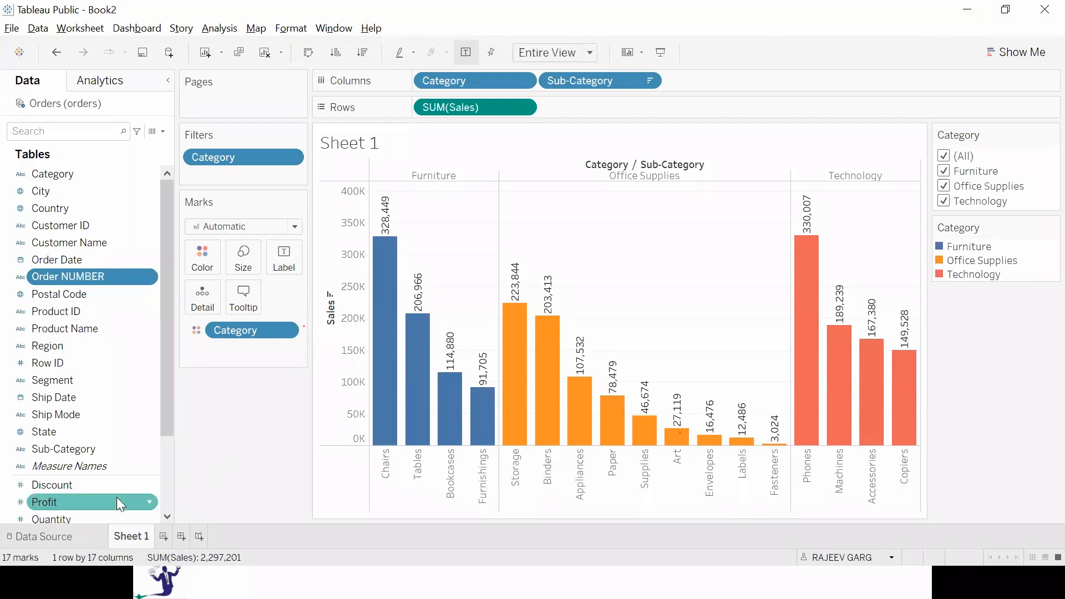
# Rename the Order NUMBER field as Order iD in the data source.
pyautogui.click(73, 532)
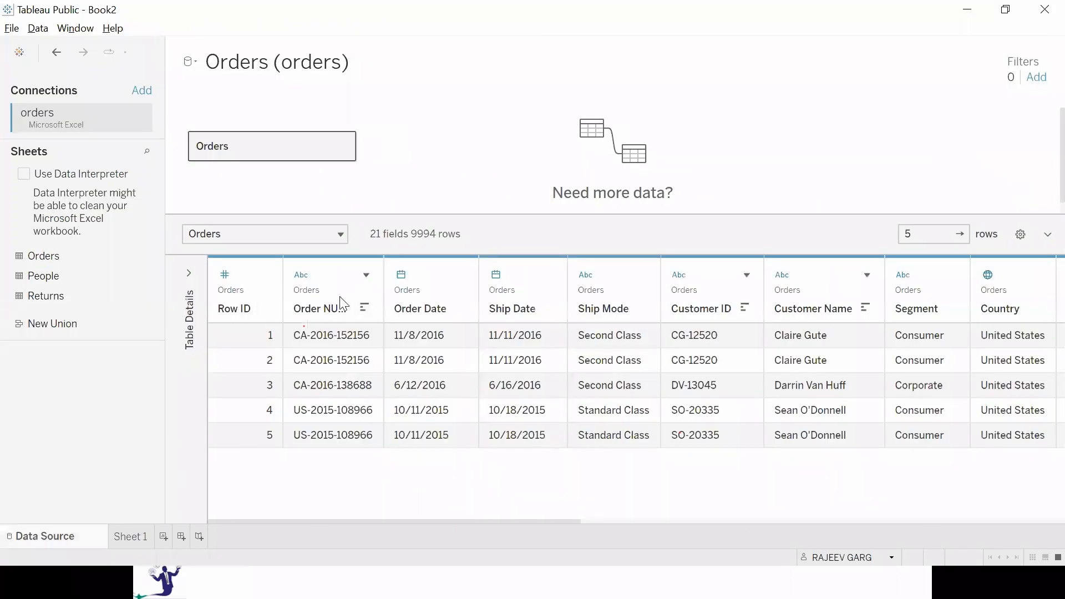
pyautogui.click(365, 274)
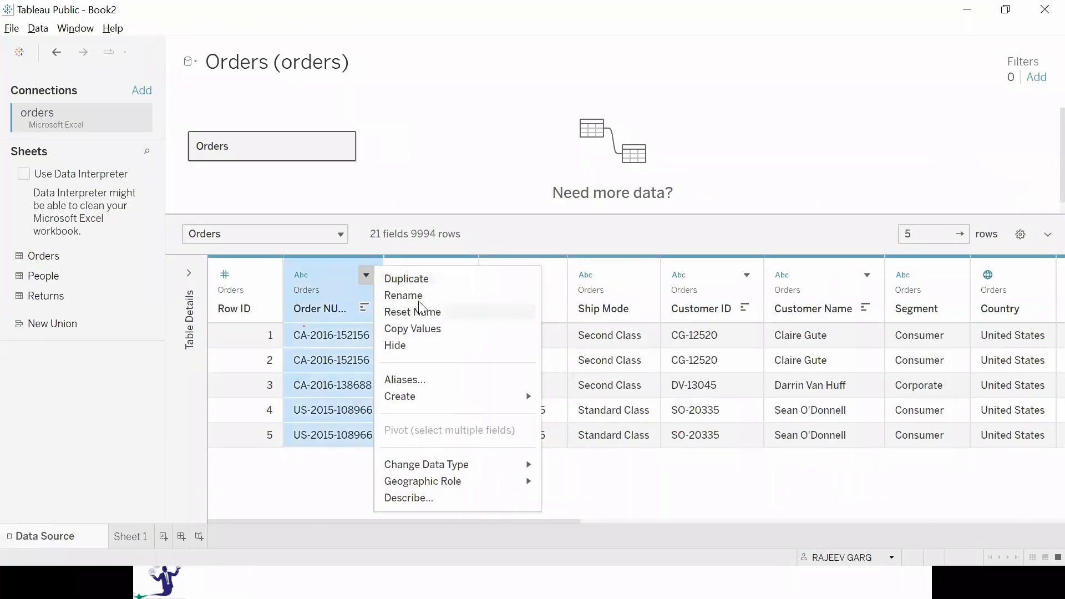
pyautogui.click(404, 296)
pyautogui.press('End')
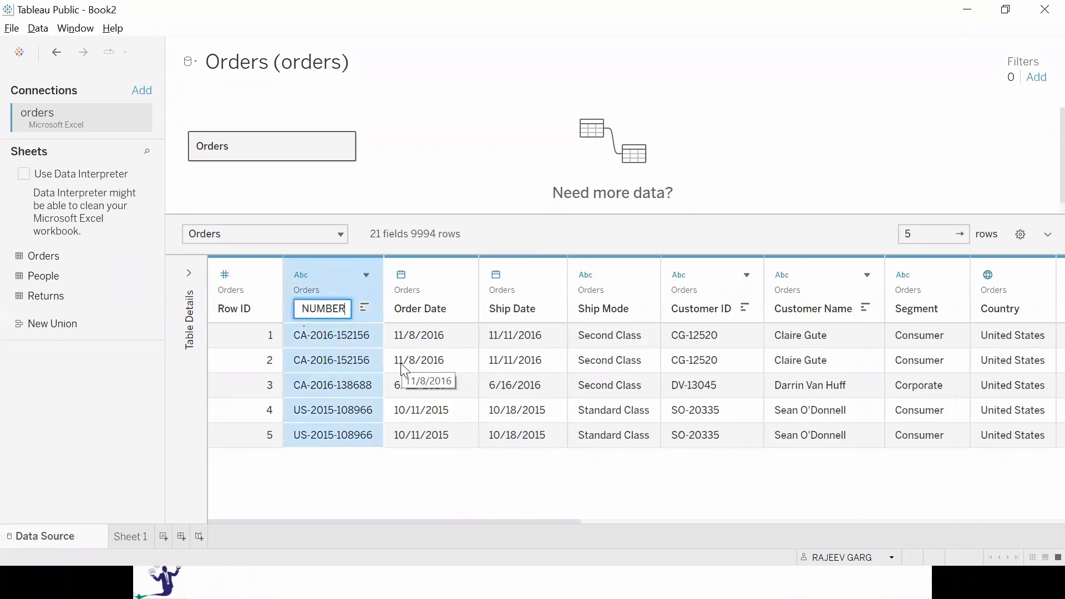
pyautogui.hotkey('ctrl', 'a')
pyautogui.write('Order iD')
pyautogui.press('Return')
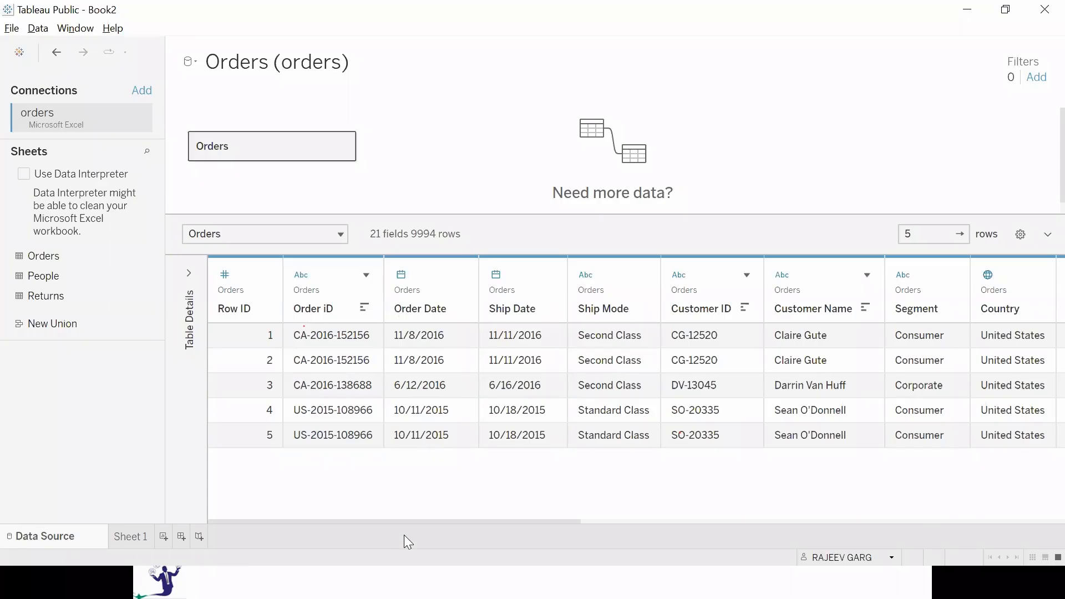
# Show Sheet 1's chart in presentation mode and return to the worksheet.
pyautogui.click(135, 537)
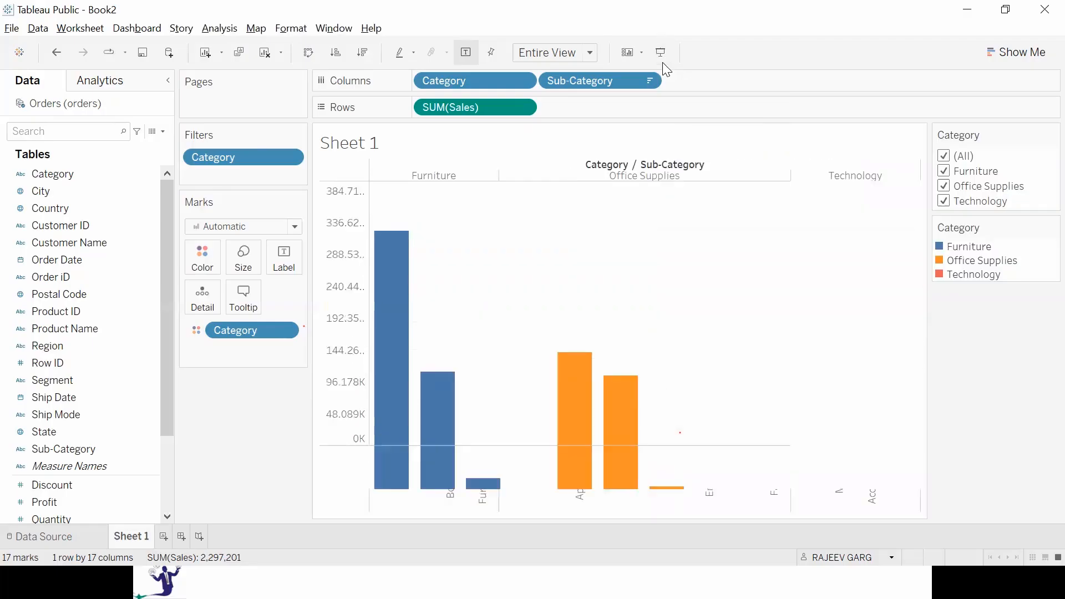
pyautogui.press('Escape')
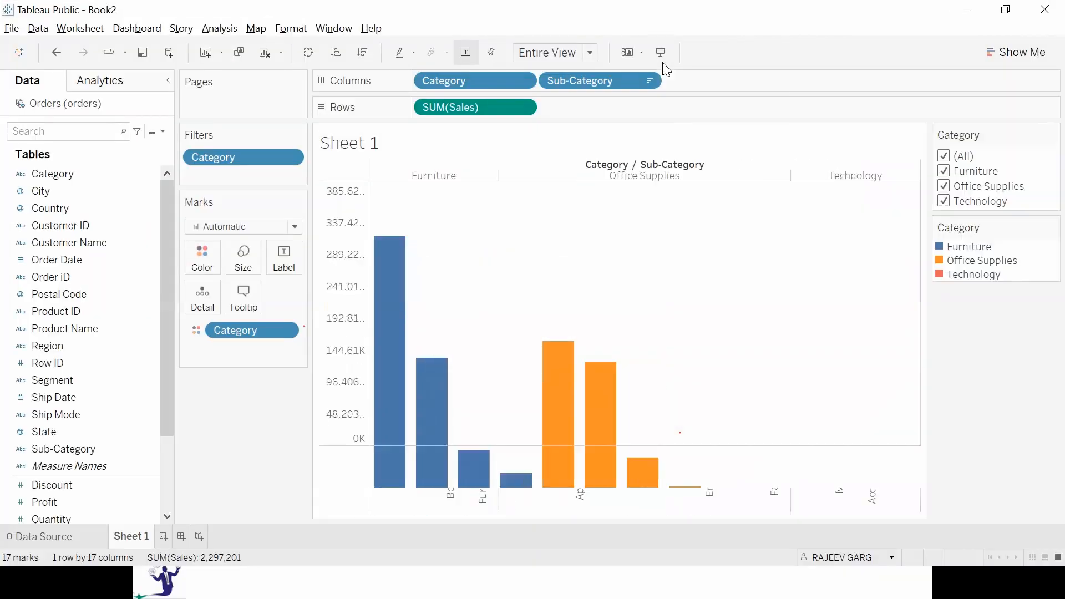
pyautogui.click(663, 62)
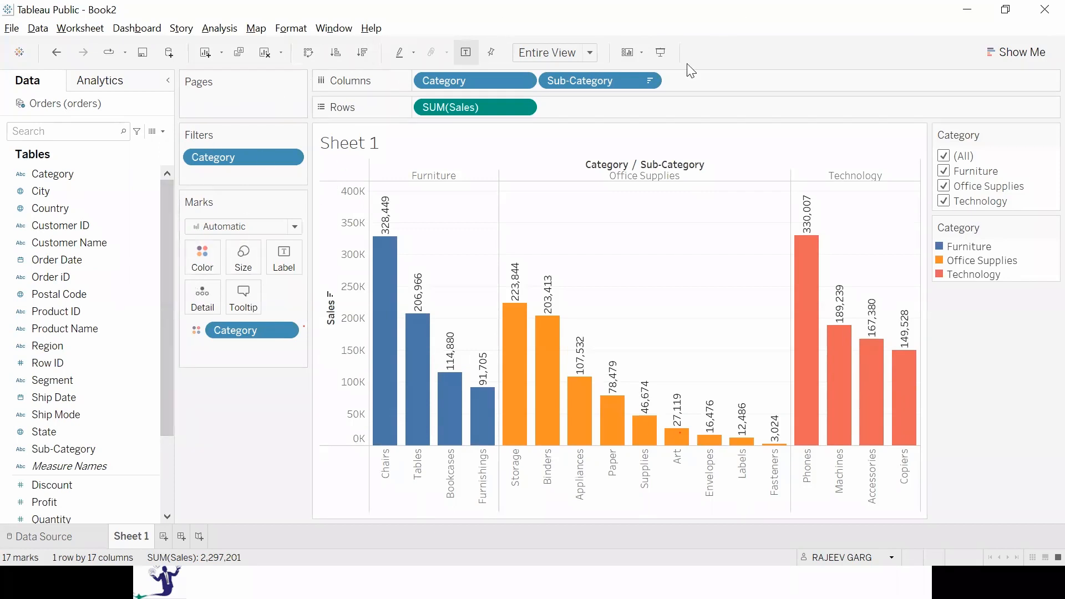
# Hide the Marks card on Sheet 1 and show it again.
pyautogui.click(640, 55)
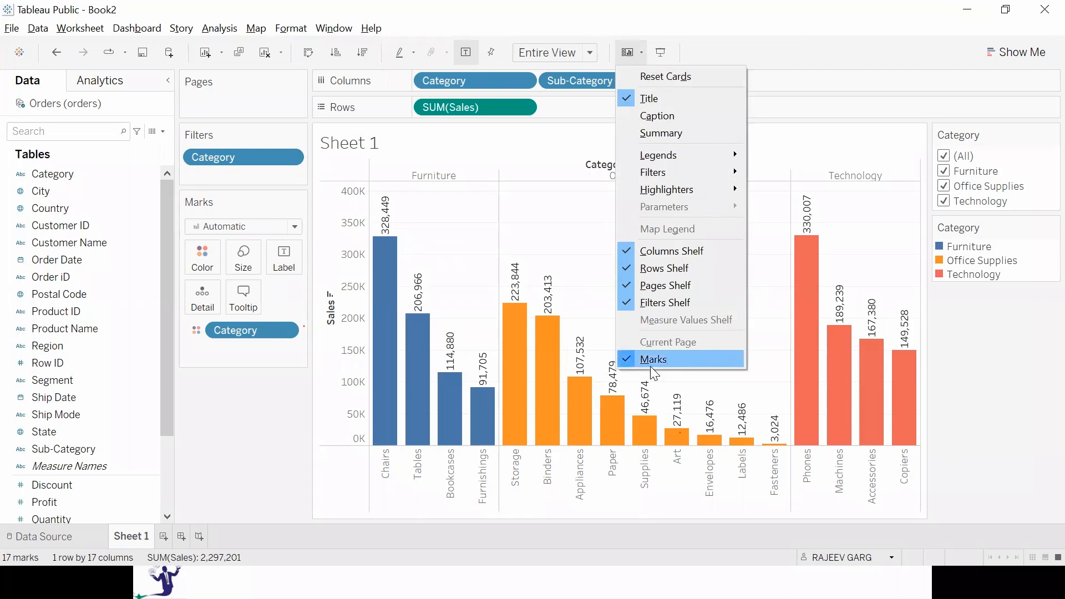
pyautogui.click(633, 359)
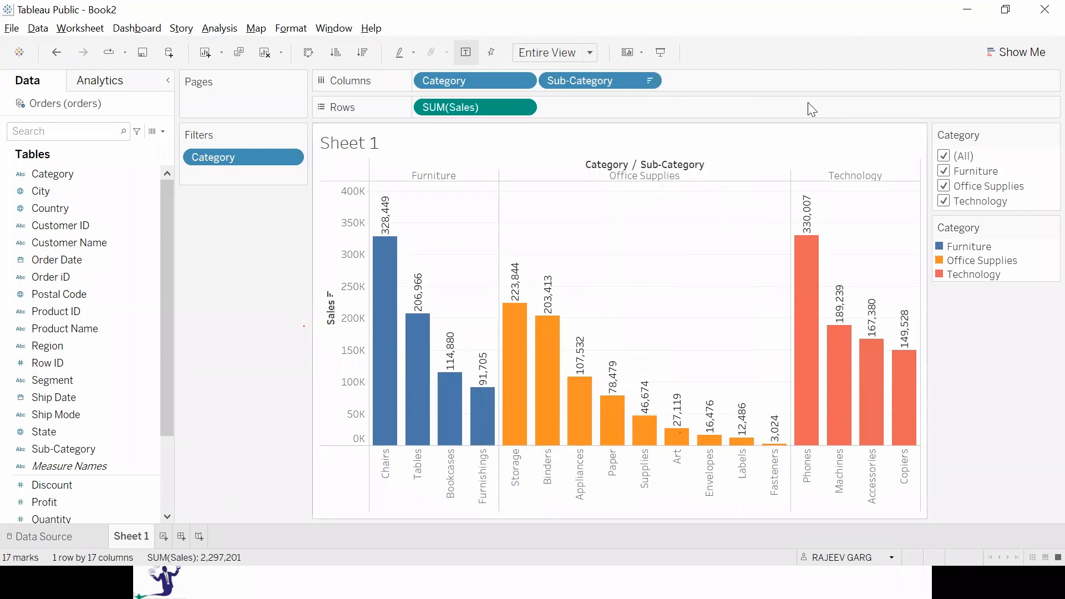
pyautogui.click(638, 52)
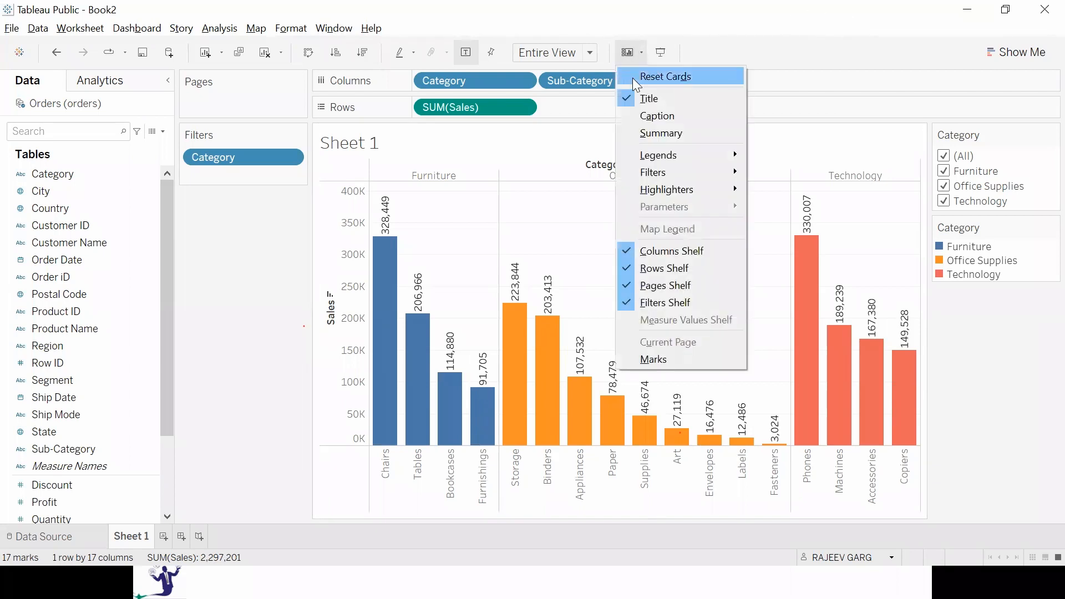
pyautogui.click(684, 361)
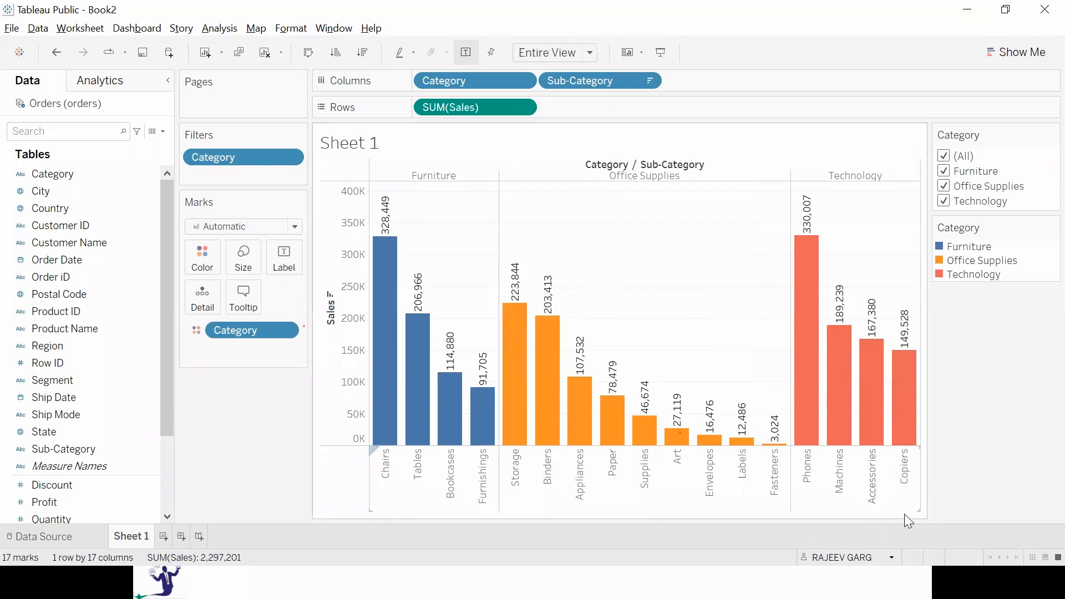
# Fit the chart as Standard and, in presentation mode, filter out Office Supplies and Furniture, then restore all categories and exit.
pyautogui.click(590, 52)
pyautogui.click(571, 70)
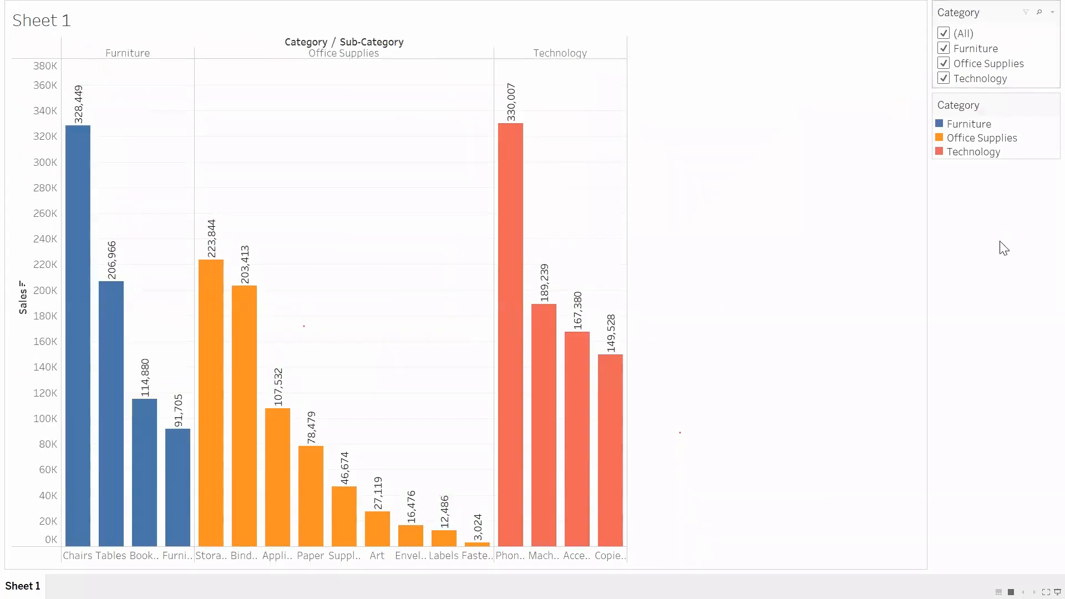
pyautogui.hotkey('ctrl', 'z')
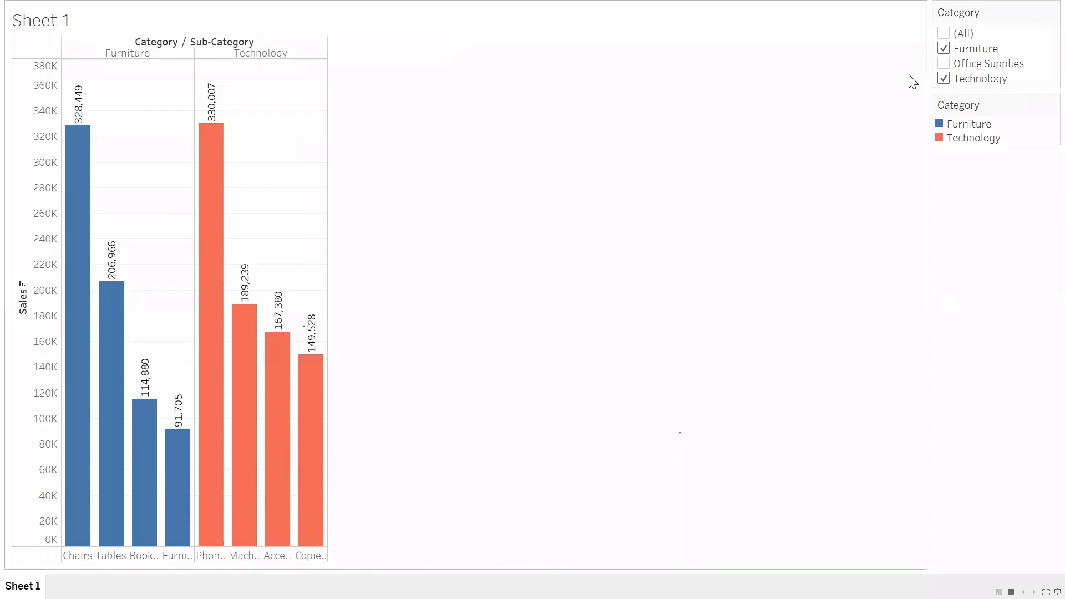
pyautogui.click(944, 48)
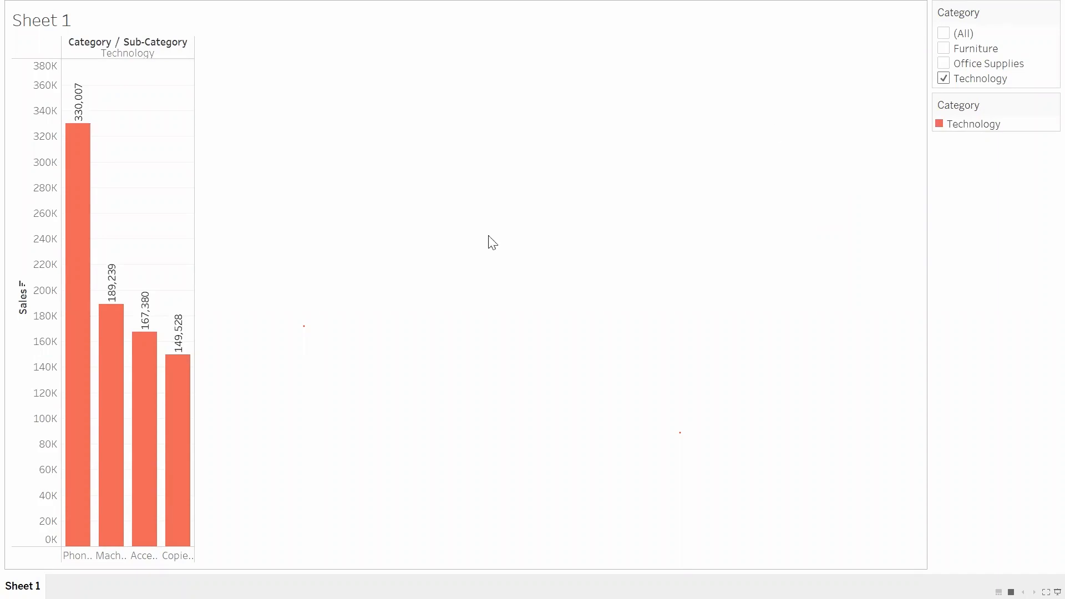
pyautogui.click(949, 34)
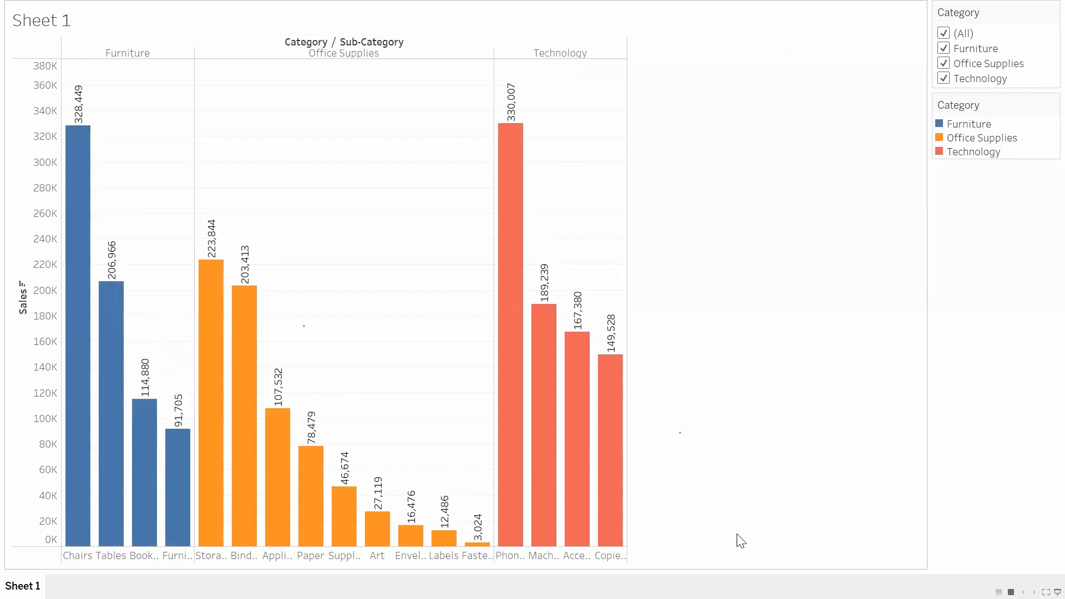
pyautogui.press('Escape')
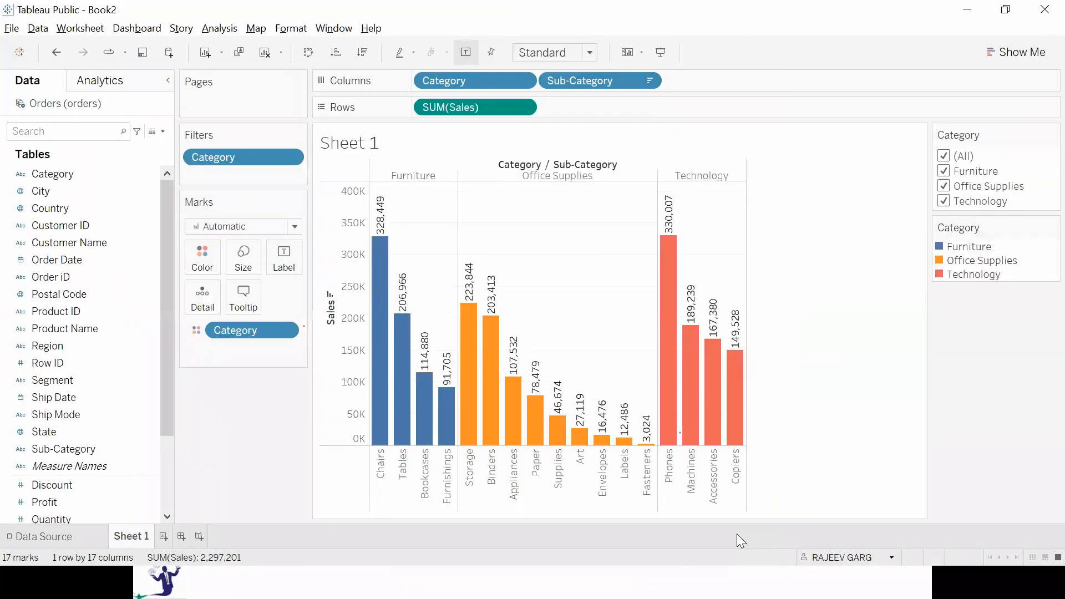
# Fit the chart to Entire View and, in presentation mode, exclude Technology, show only Office Supplies, then restore all categories and exit.
pyautogui.click(547, 55)
pyautogui.click(545, 112)
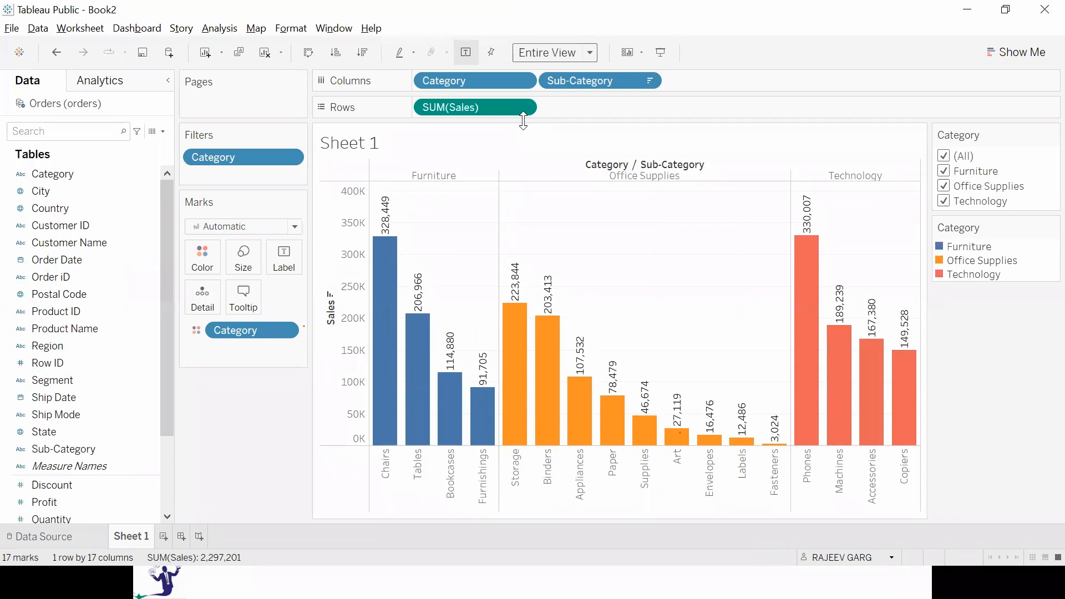
pyautogui.click(943, 202)
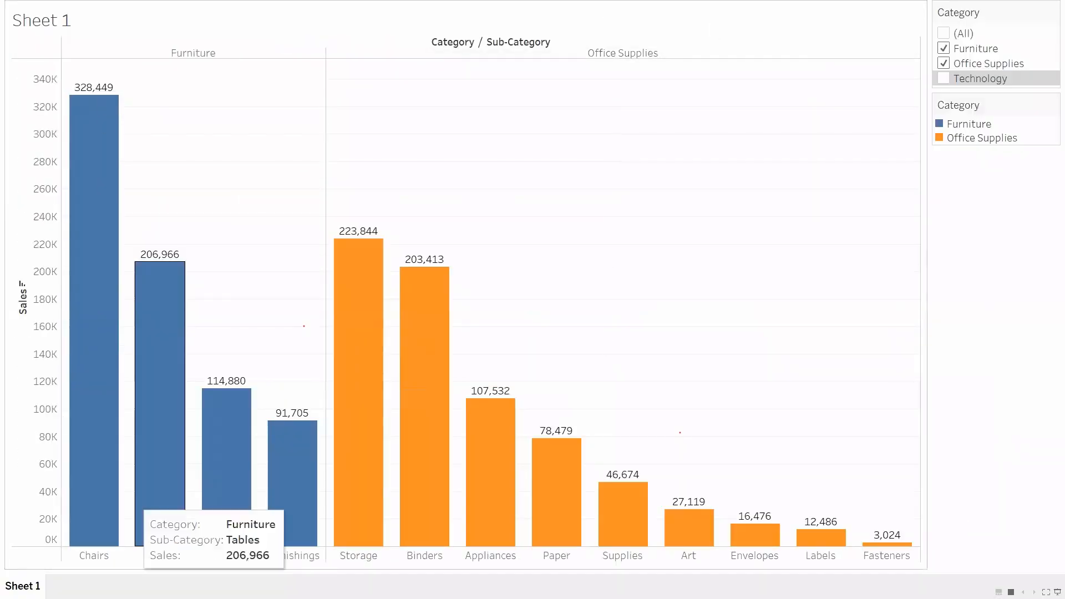
pyautogui.click(944, 62)
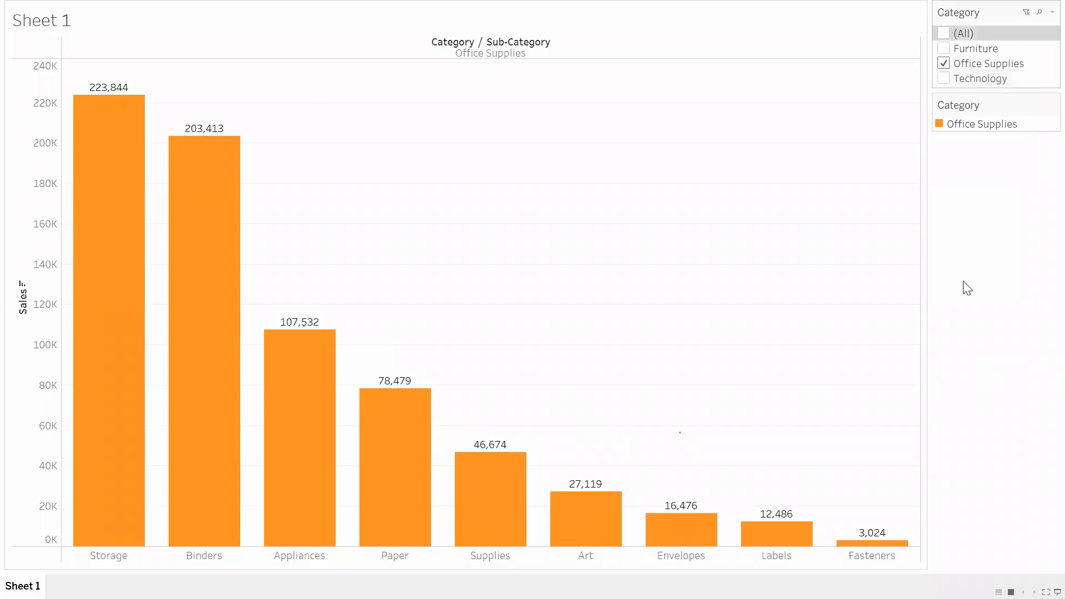
pyautogui.click(943, 33)
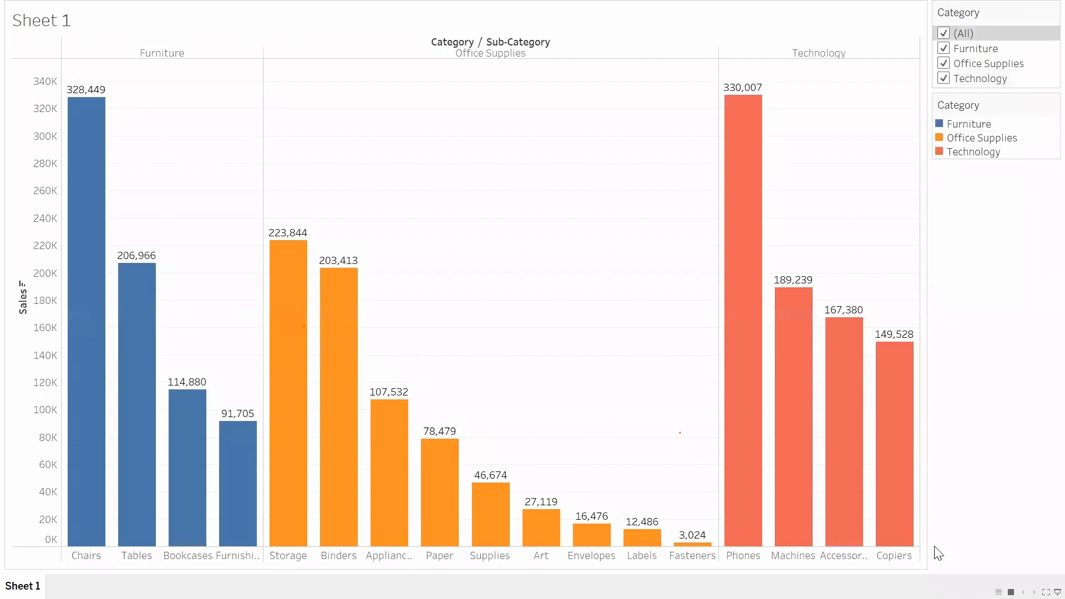
pyautogui.press('Escape')
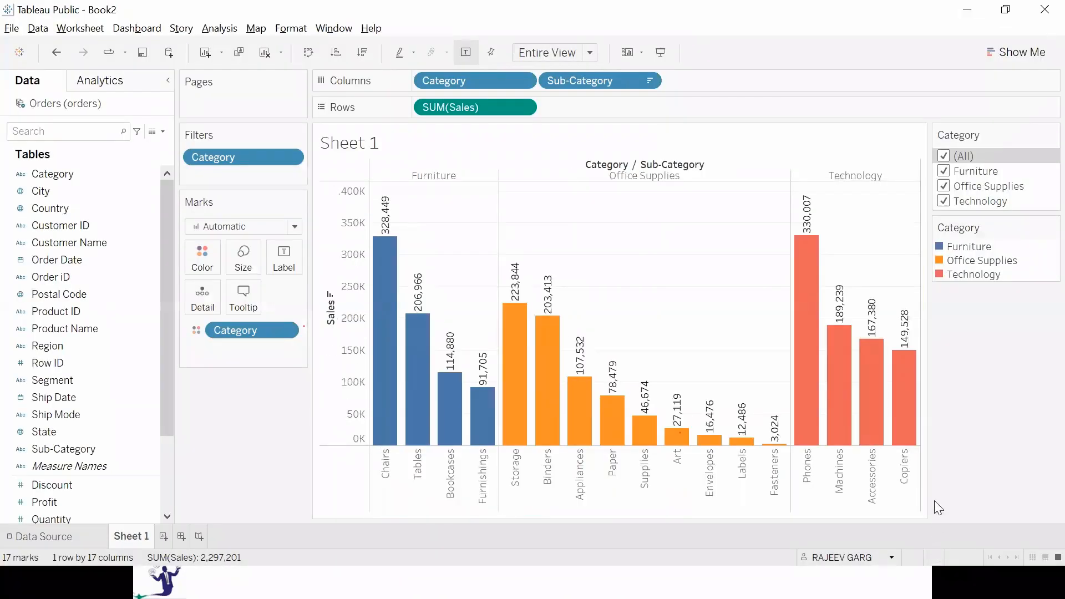
# Filter out Furniture and Technology so that the chart shows only Office Supplies.
pyautogui.click(489, 61)
pyautogui.click(943, 171)
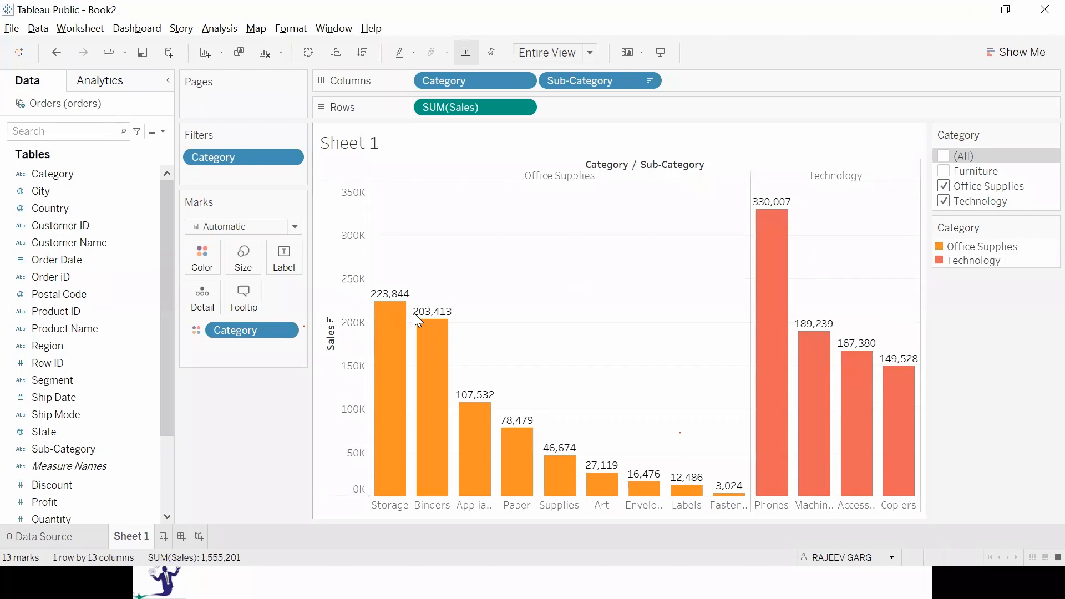
pyautogui.click(944, 203)
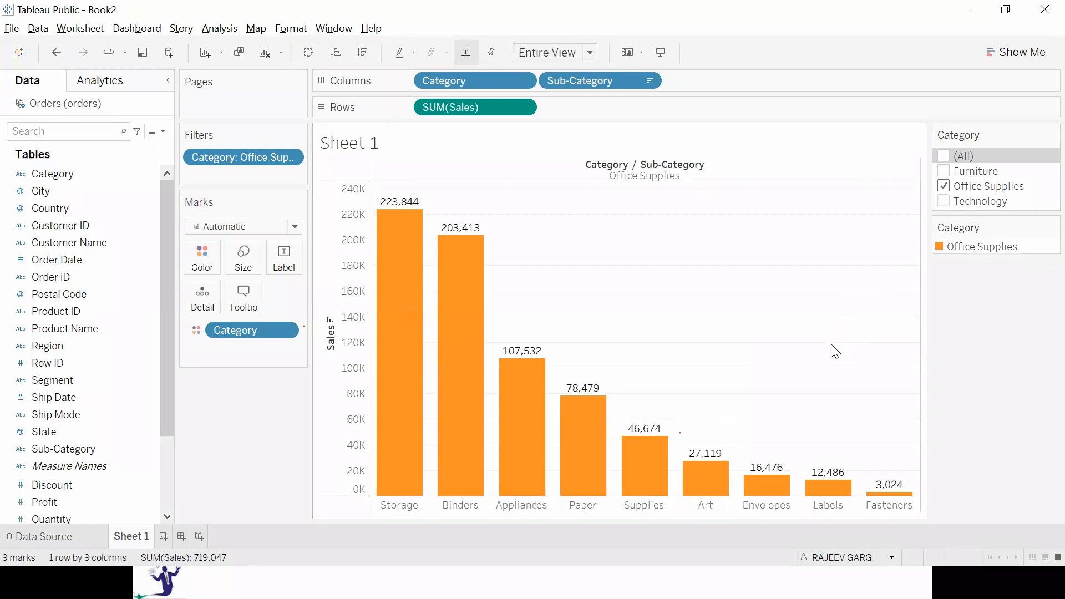
# Fix the chart's axes and include Furniture and Technology in the Category filter again.
pyautogui.moveTo(393, 234)
pyautogui.click(485, 56)
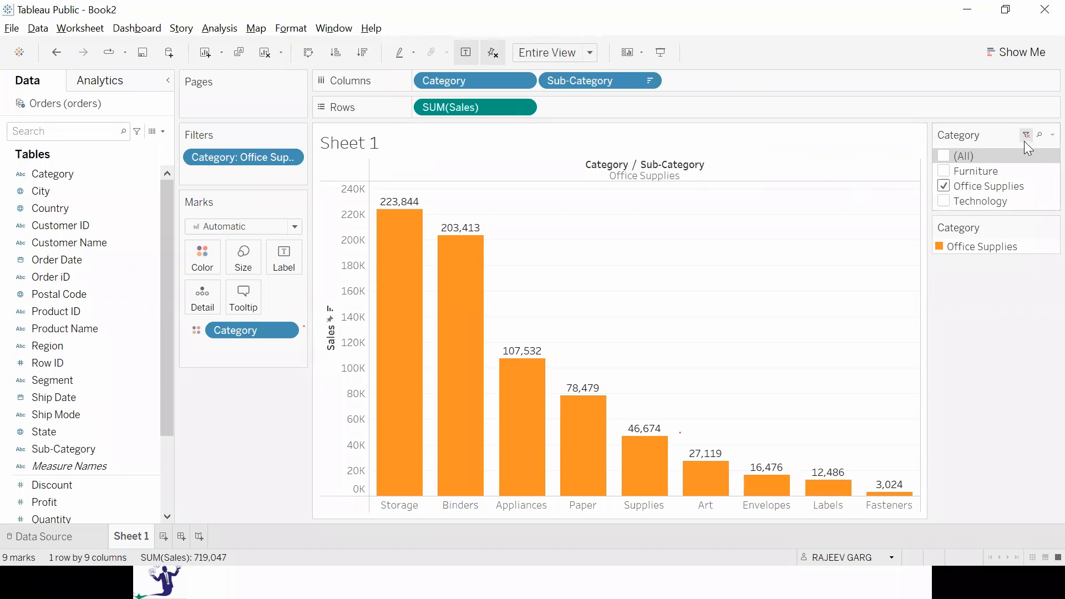
pyautogui.click(943, 170)
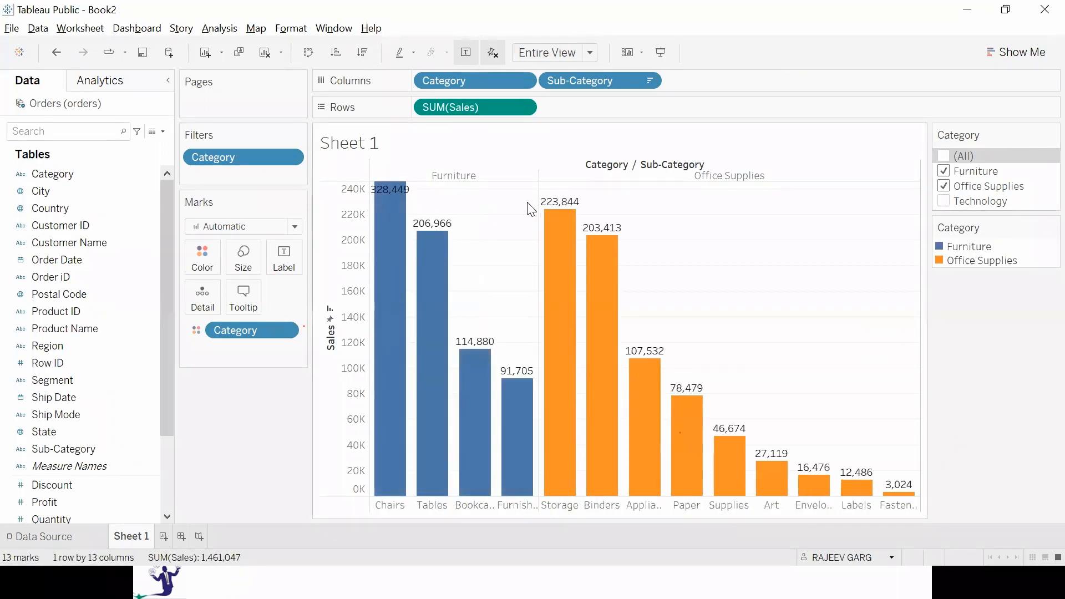
pyautogui.click(944, 201)
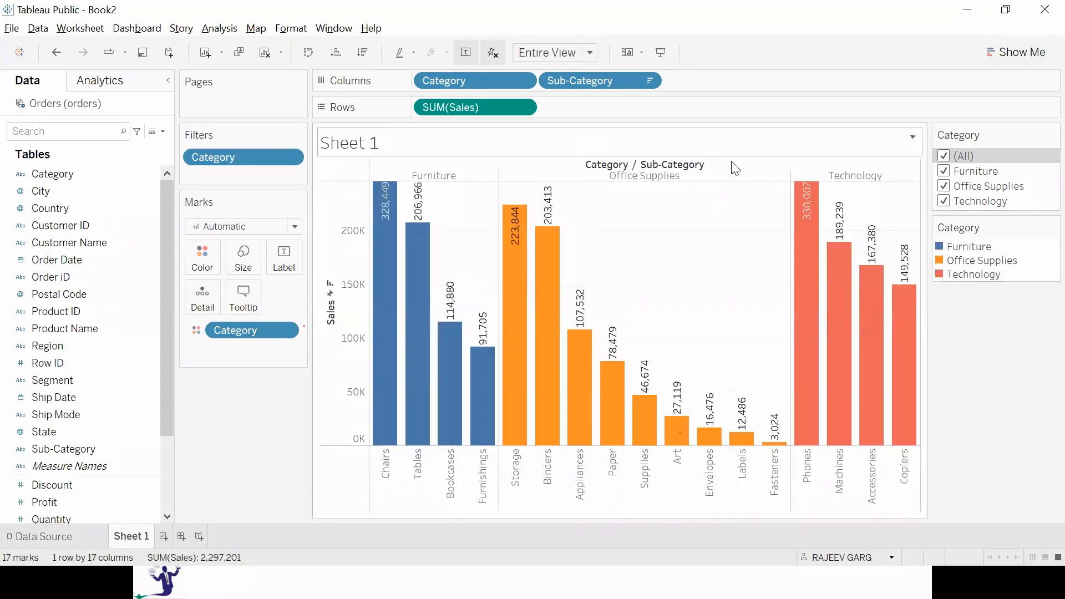
# Show the fixed-axis chart in presentation mode, then return to the worksheet and unfix the axes.
pyautogui.moveTo(390, 246)
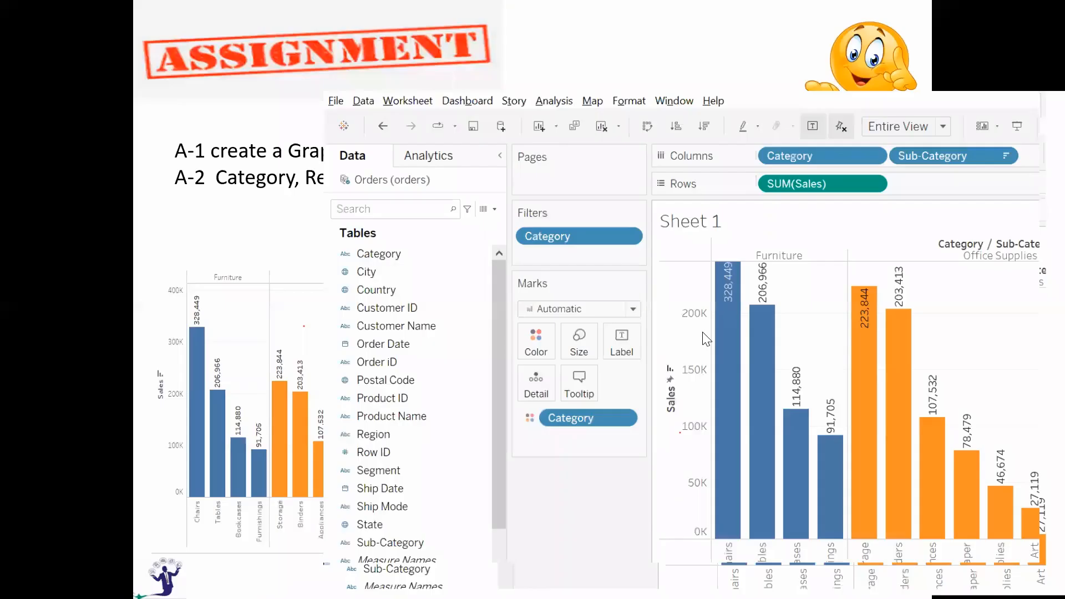
pyautogui.press('F7')
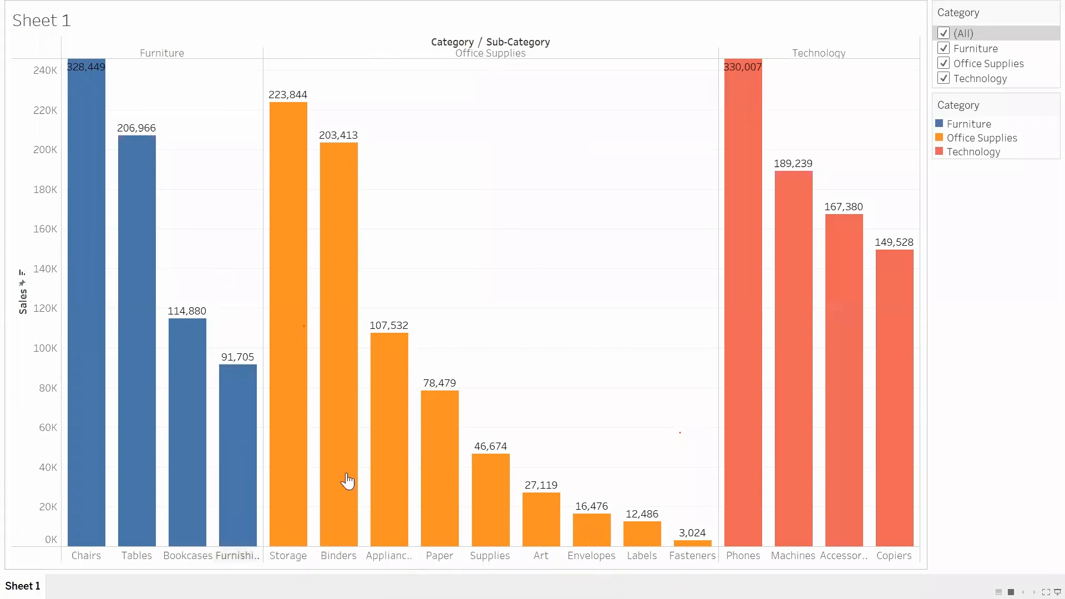
pyautogui.click(946, 36)
pyautogui.click(946, 35)
pyautogui.press('Escape')
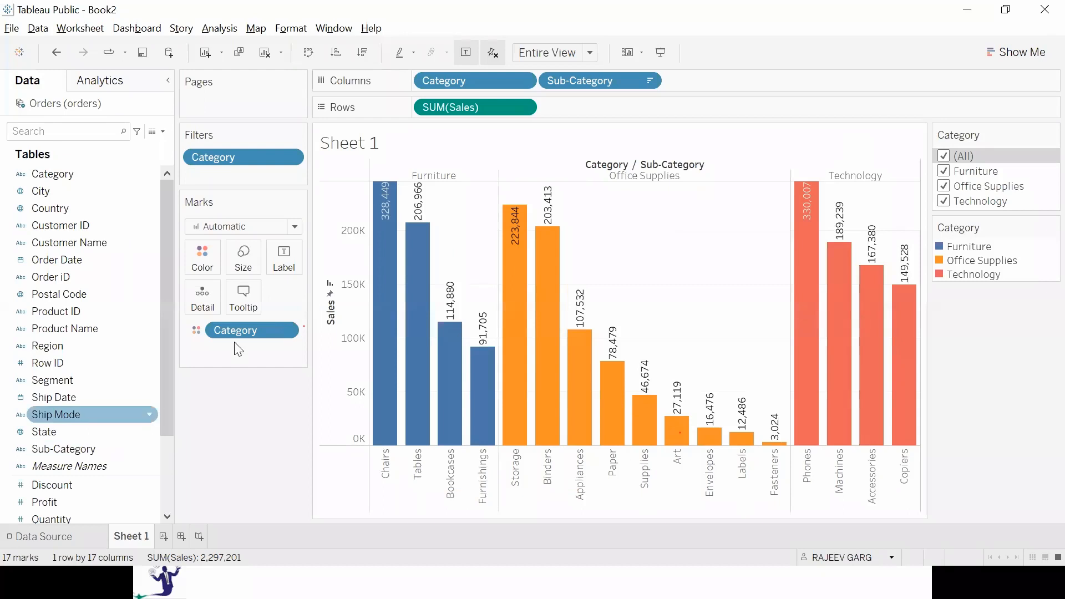
pyautogui.click(496, 53)
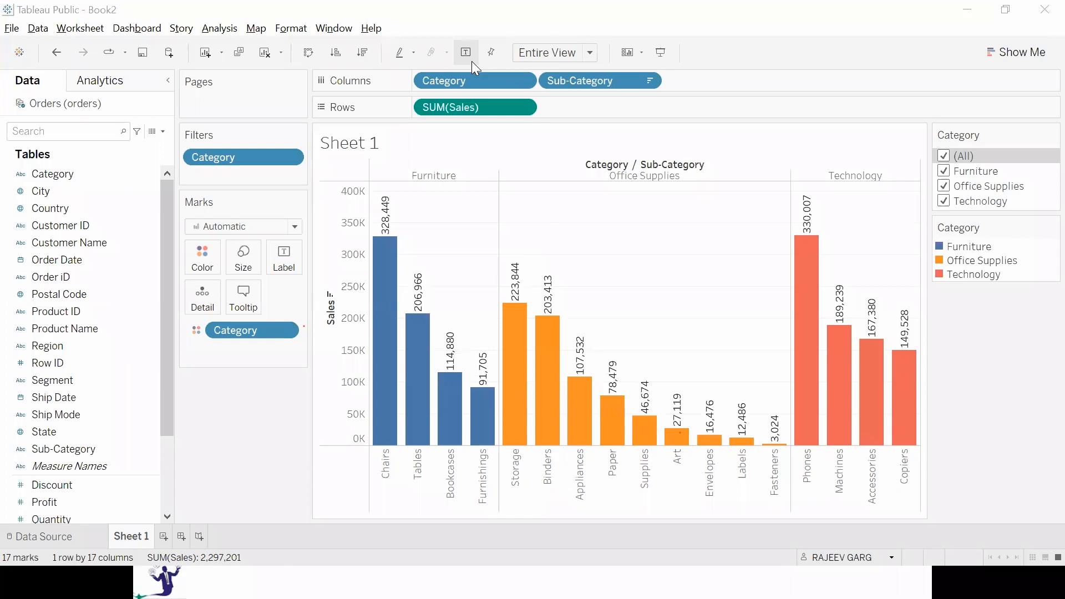
pyautogui.press('super')
pyautogui.press('super')
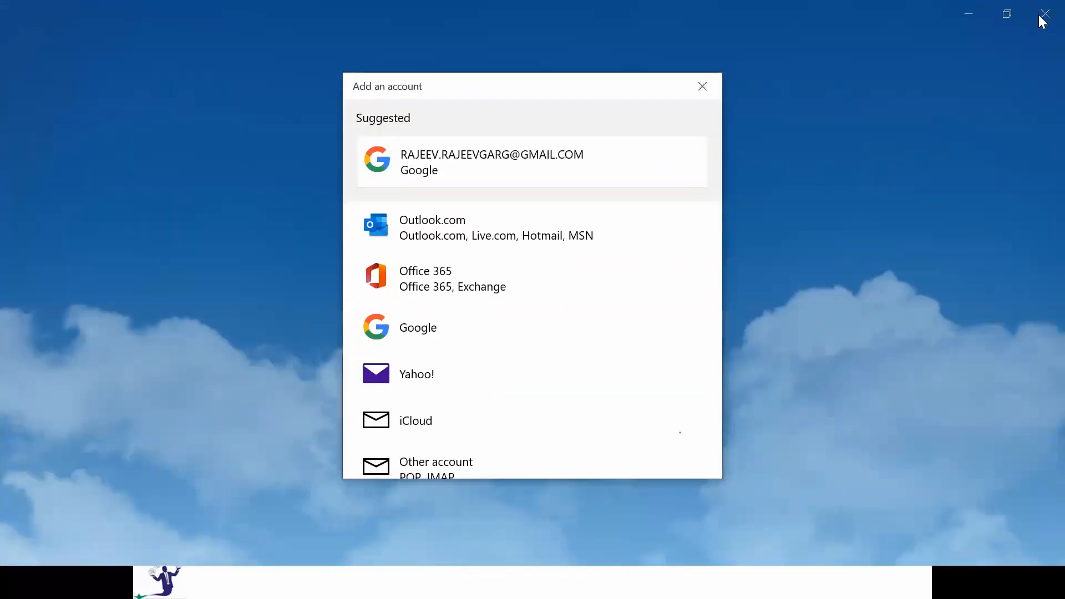
pyautogui.click(1038, 15)
pyautogui.click(1039, 9)
pyautogui.click(1037, 8)
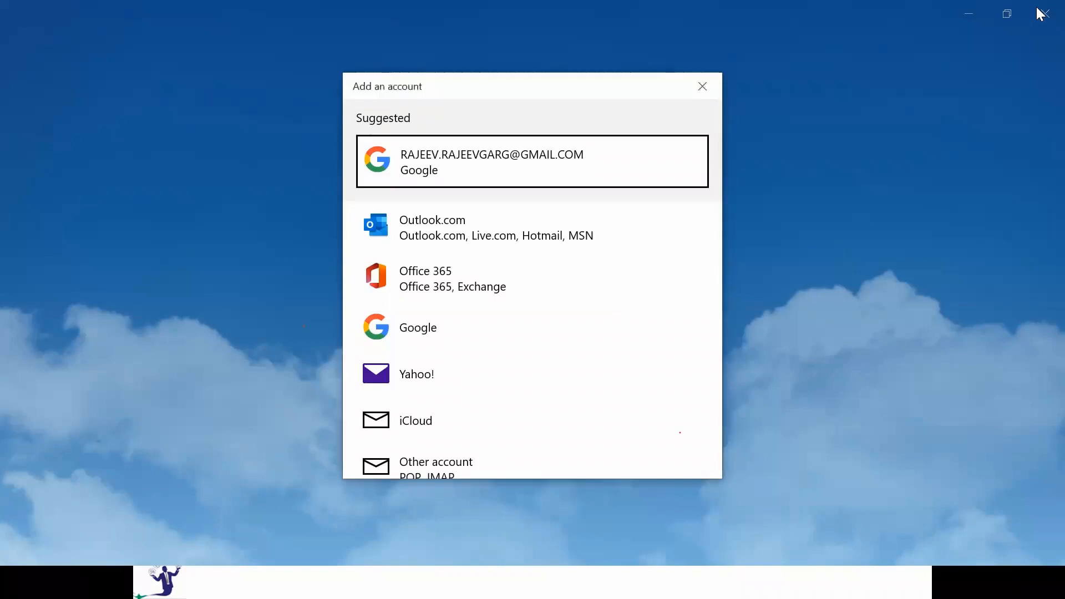
pyautogui.click(703, 87)
pyautogui.click(1045, 14)
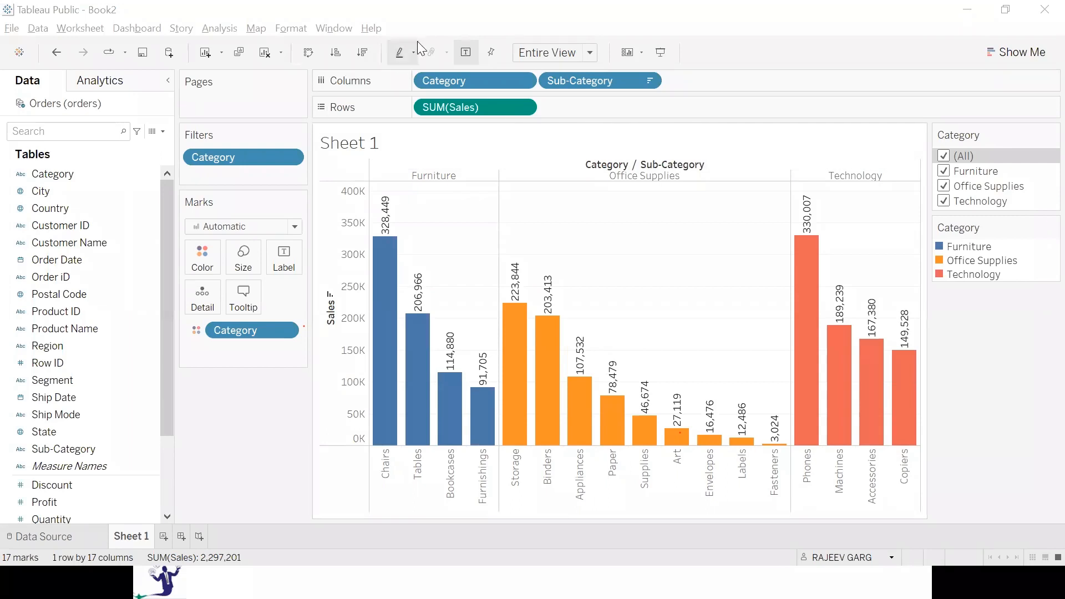
# Toggle the chart's mark labels off and on, leaving them shown on the bars.
pyautogui.click(462, 55)
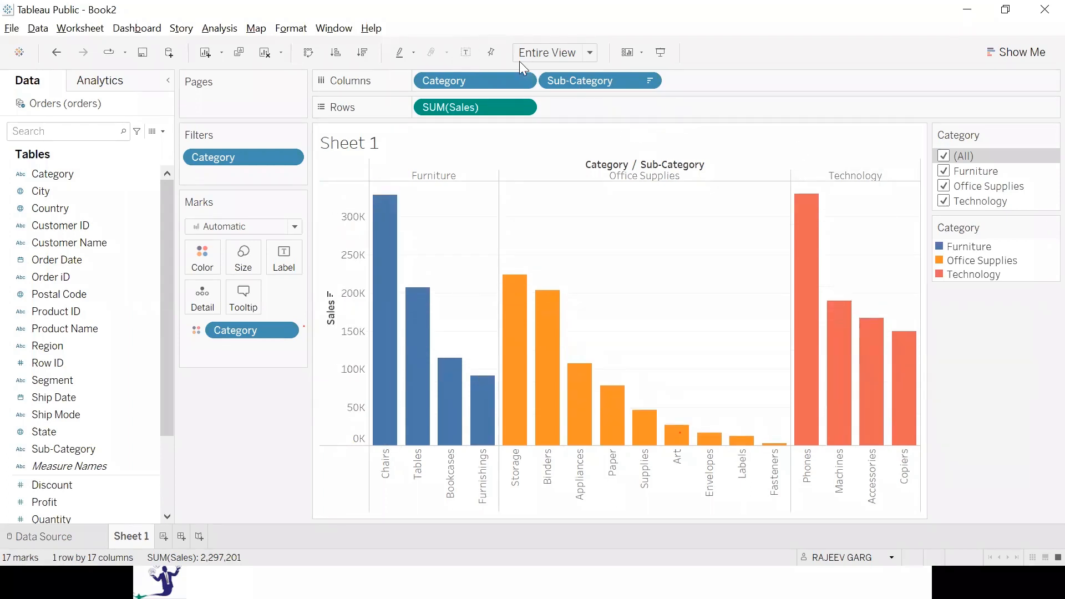
pyautogui.click(469, 53)
pyautogui.click(469, 53)
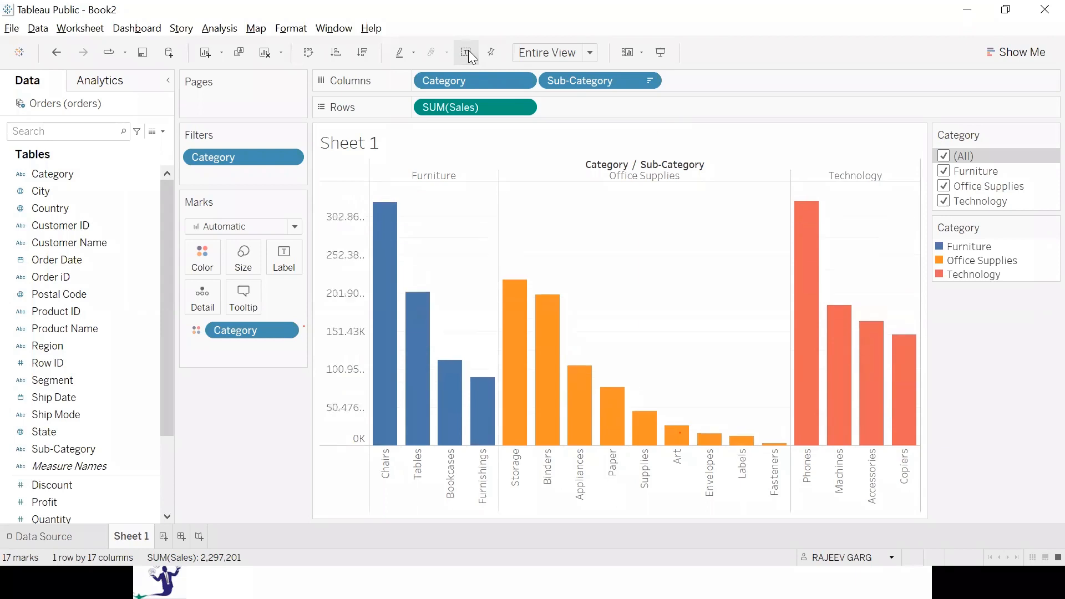
pyautogui.click(470, 52)
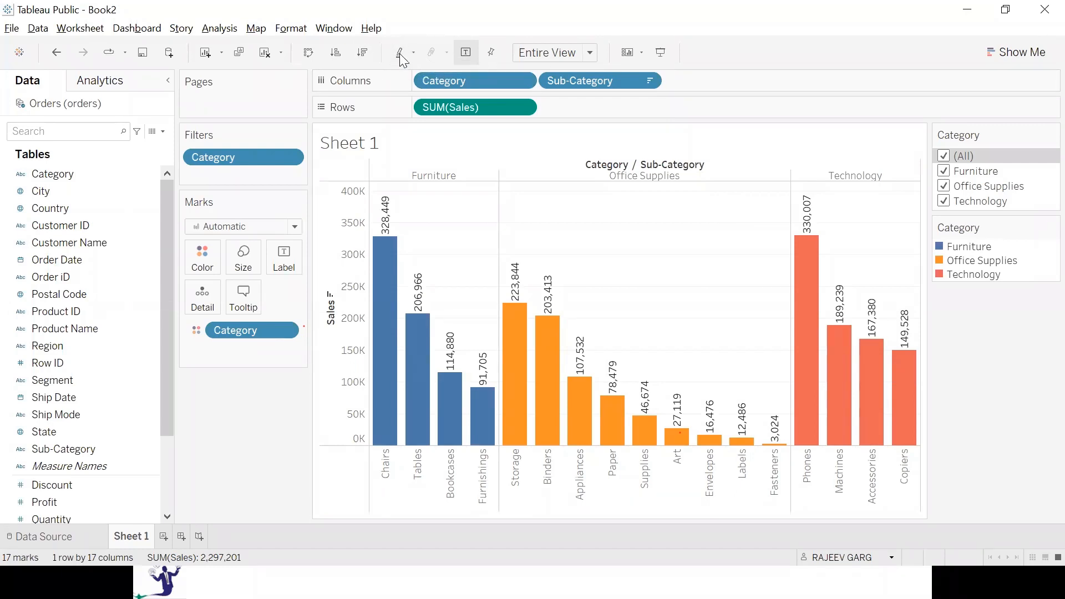
# Sort the sub-category bars in ascending order of Sales, then sort them back to descending.
pyautogui.click(343, 54)
pyautogui.click(364, 53)
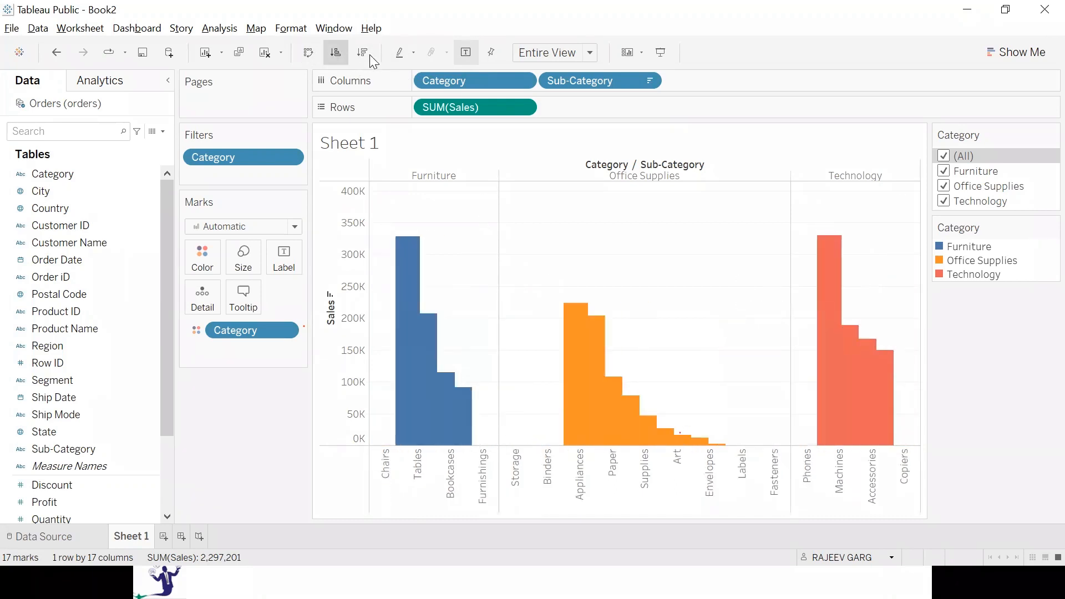
pyautogui.click(365, 55)
pyautogui.click(364, 55)
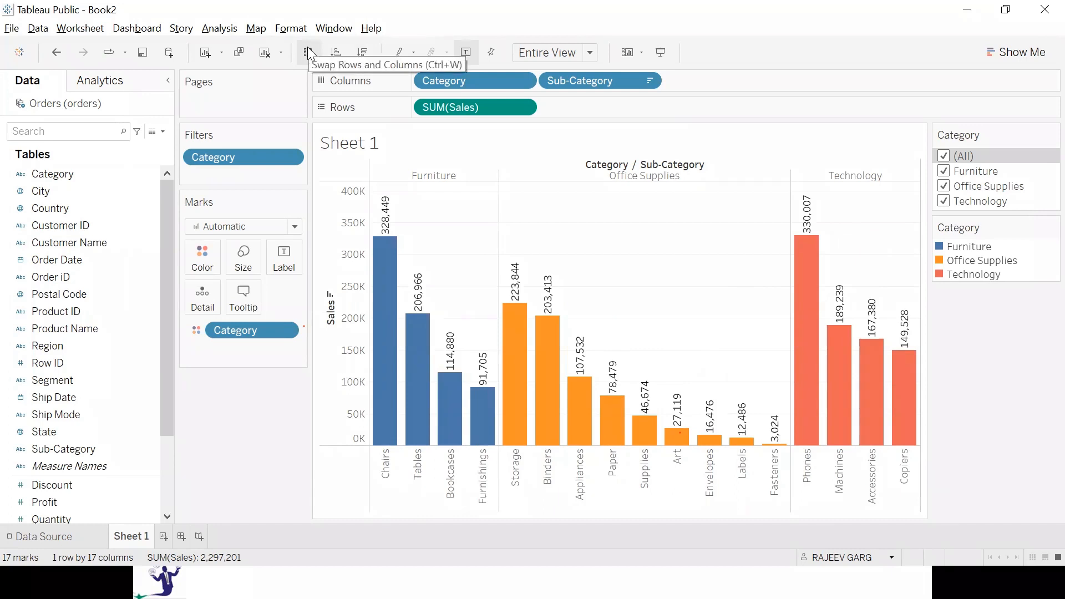
# Swap the chart's rows and columns repeatedly, ending with Category and Sub-Category on Columns and SUM(Sales) on Rows.
pyautogui.click(309, 54)
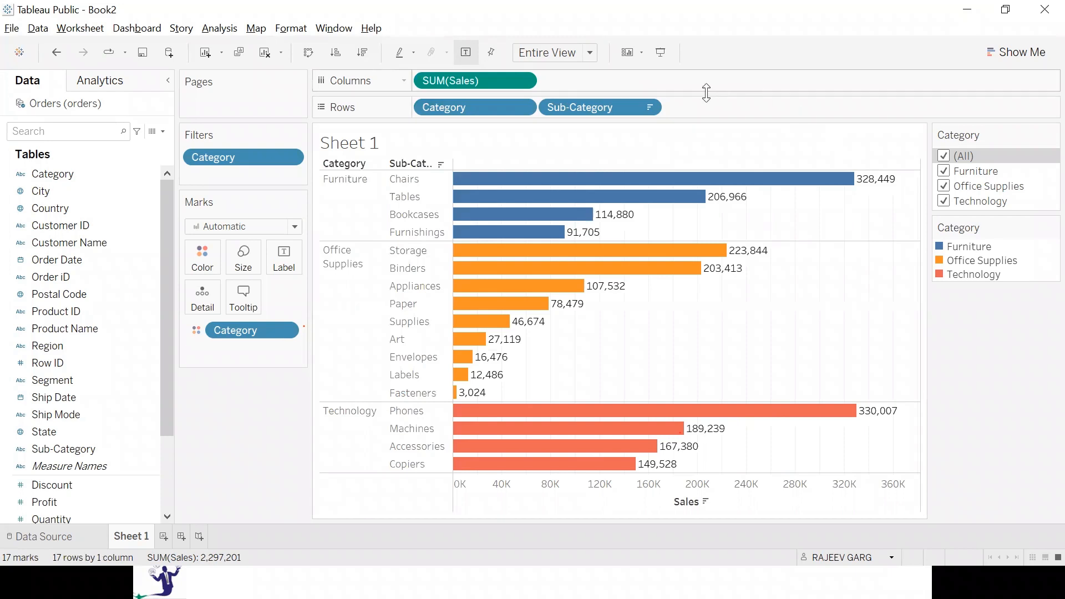
pyautogui.hotkey('ctrl', 'w')
pyautogui.hotkey('ctrl', 'w')
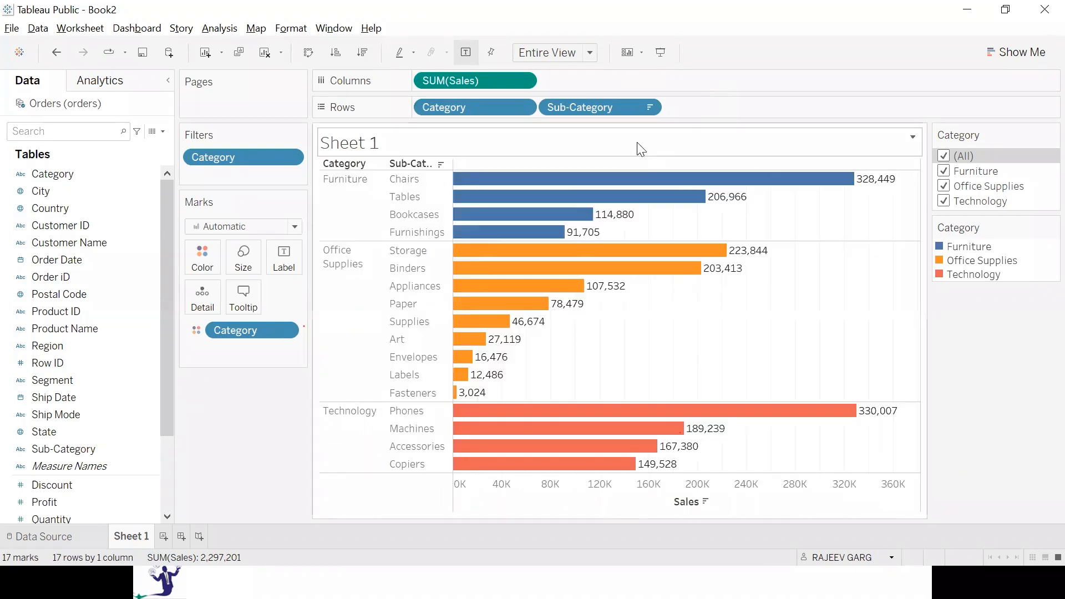
pyautogui.hotkey('ctrl', 'w')
pyautogui.hotkey('ctrl', 'w')
pyautogui.hotkey('ctrl', 'w')
pyautogui.hotkey('ctrl', 'w')
pyautogui.hotkey('ctrl', 'w')
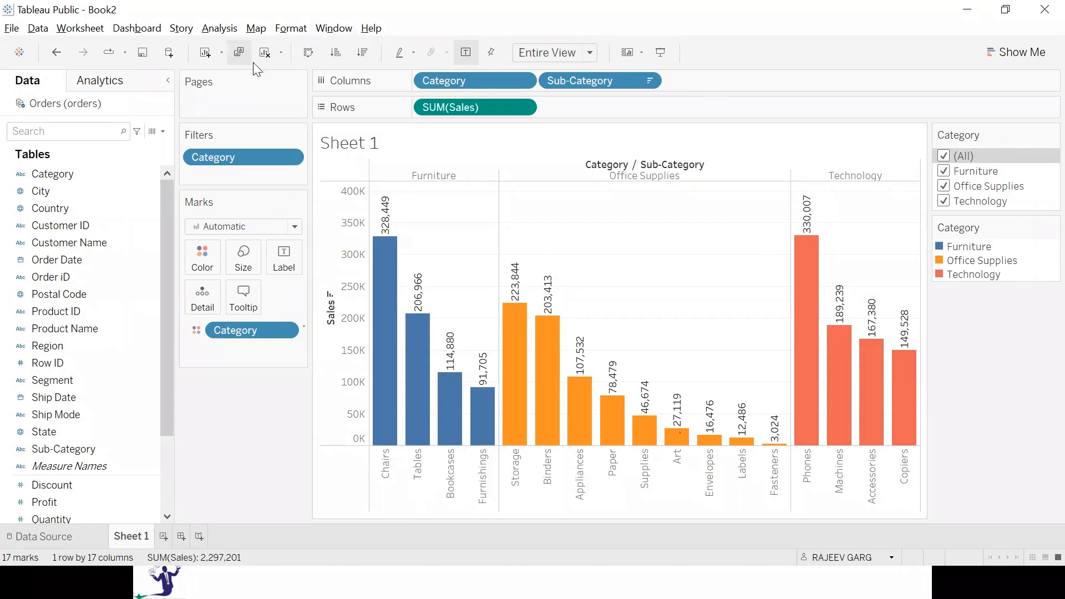
# Clear Sheet 1 and undo it, then redo the clearing and undo it again.
pyautogui.click(265, 52)
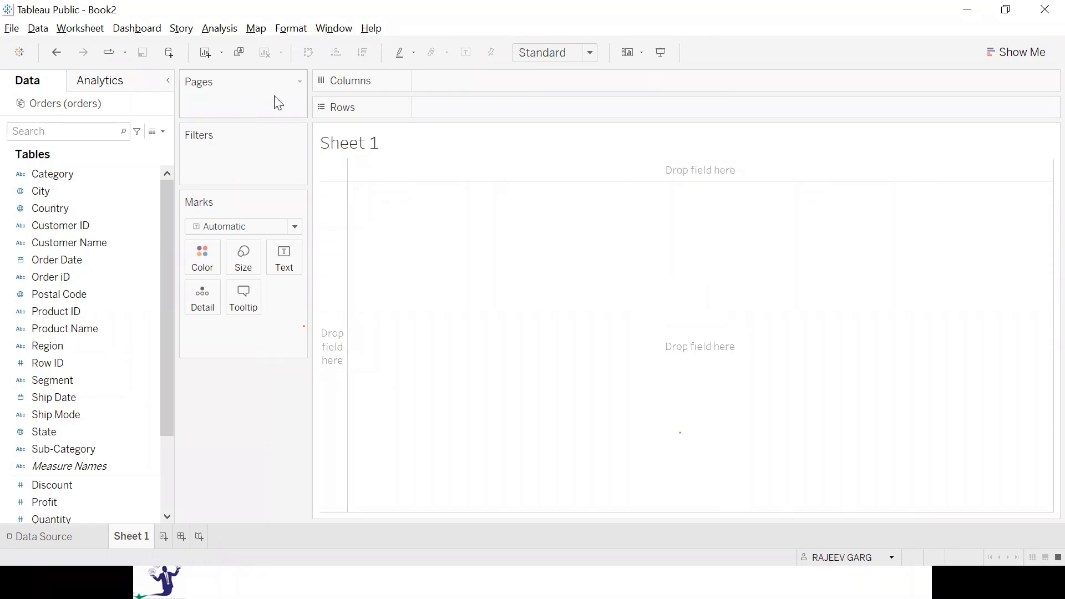
pyautogui.click(58, 48)
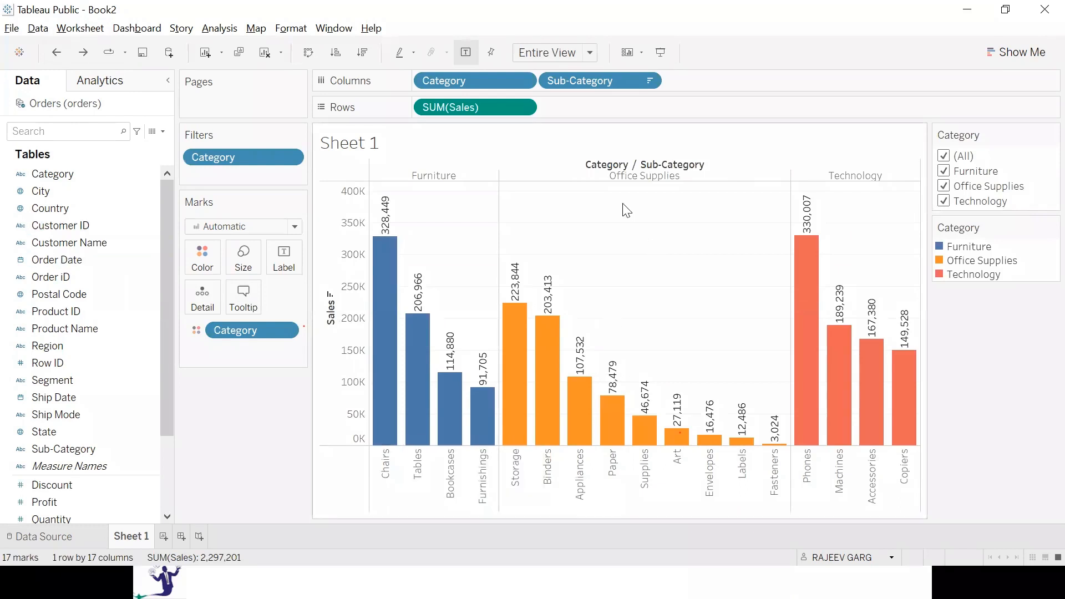
pyautogui.click(88, 54)
pyautogui.click(56, 51)
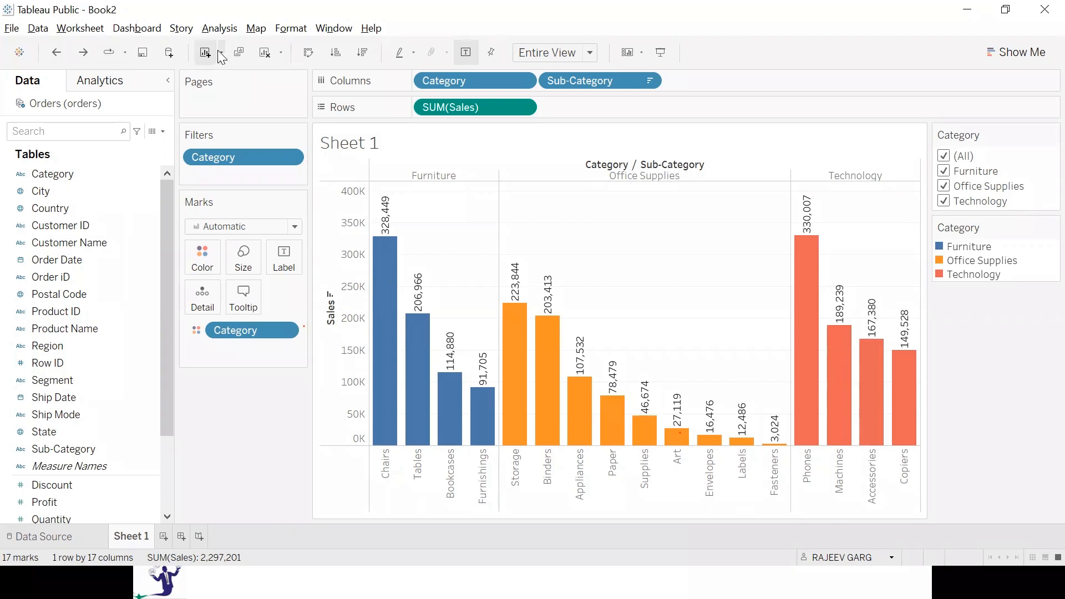
# Duplicate Sheet 1 and, in the copy, replace SUM(Sales) on Rows with SUM(Profit).
pyautogui.click(238, 53)
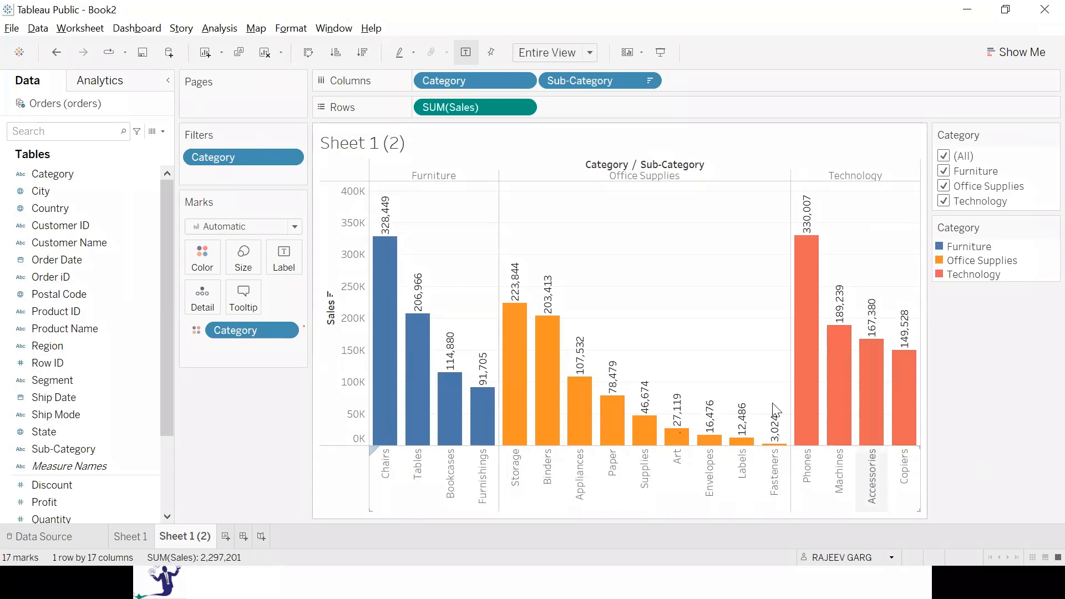
pyautogui.click(228, 47)
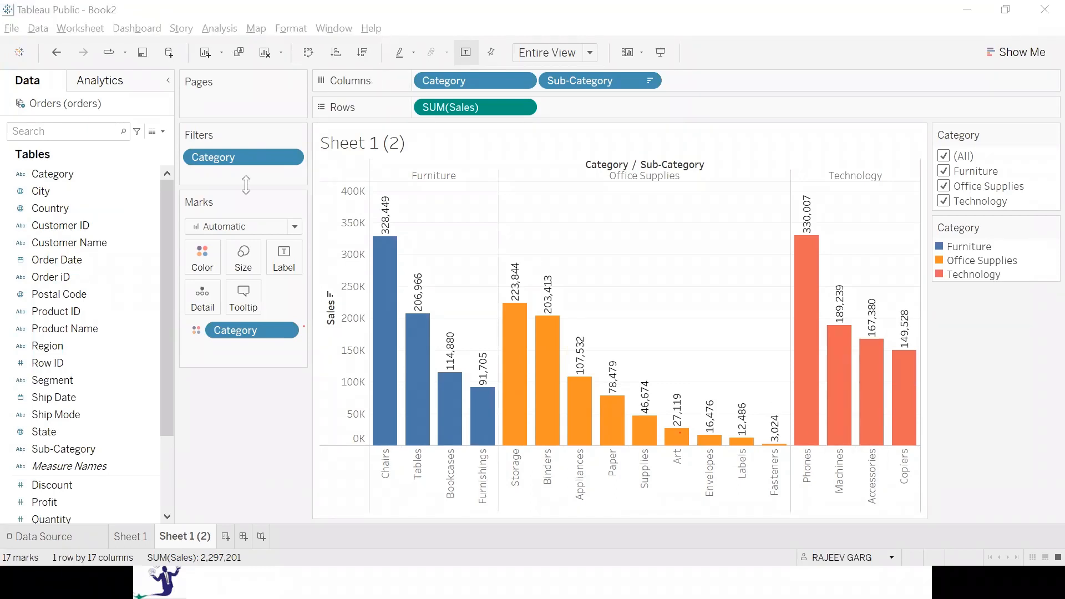
pyautogui.moveTo(423, 292)
pyautogui.moveTo(489, 105); pyautogui.dragTo(542, 111)
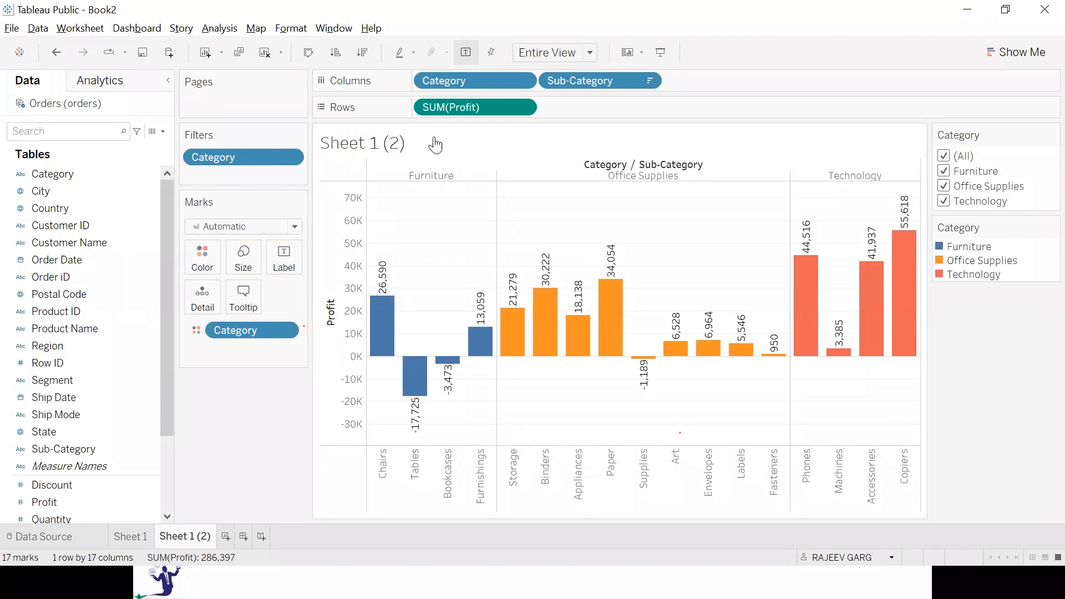
# Add three new blank worksheets, Sheet 3, Sheet 4 and Sheet 5.
pyautogui.click(206, 48)
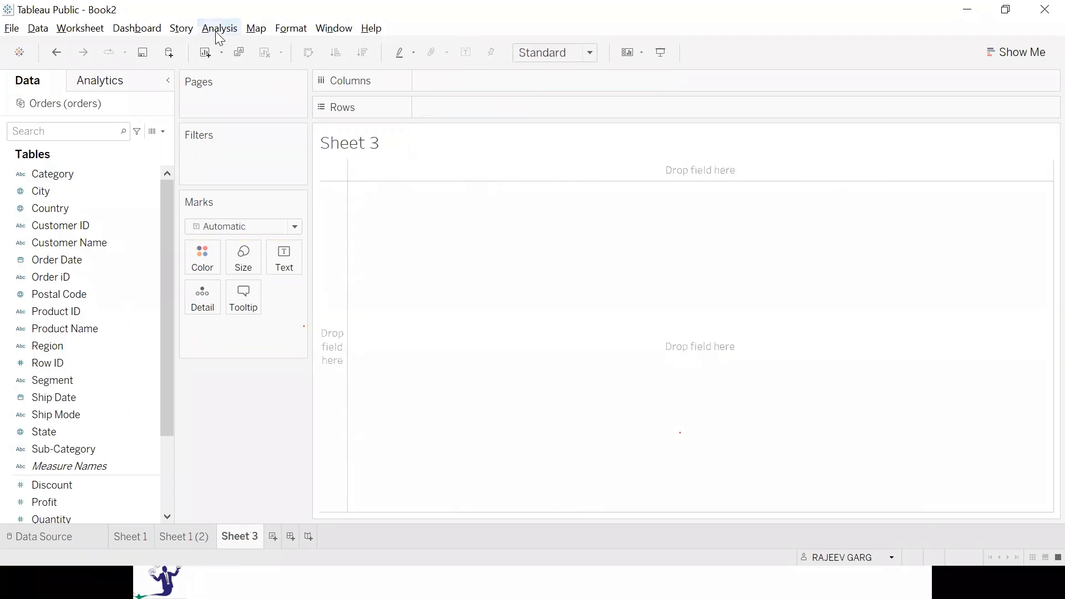
pyautogui.hotkey('ctrl', 'm')
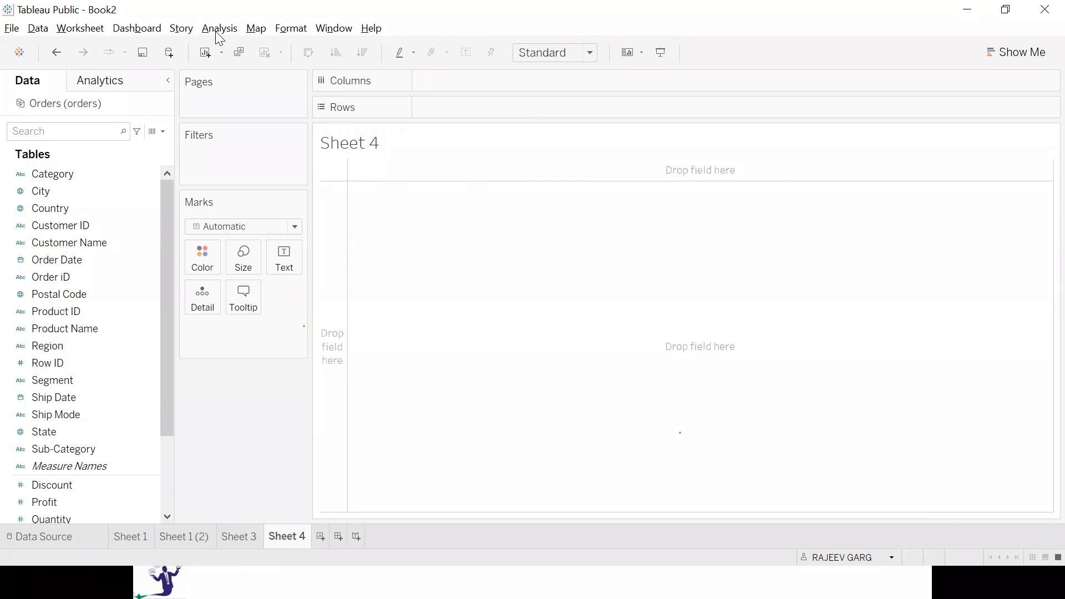
pyautogui.click(320, 537)
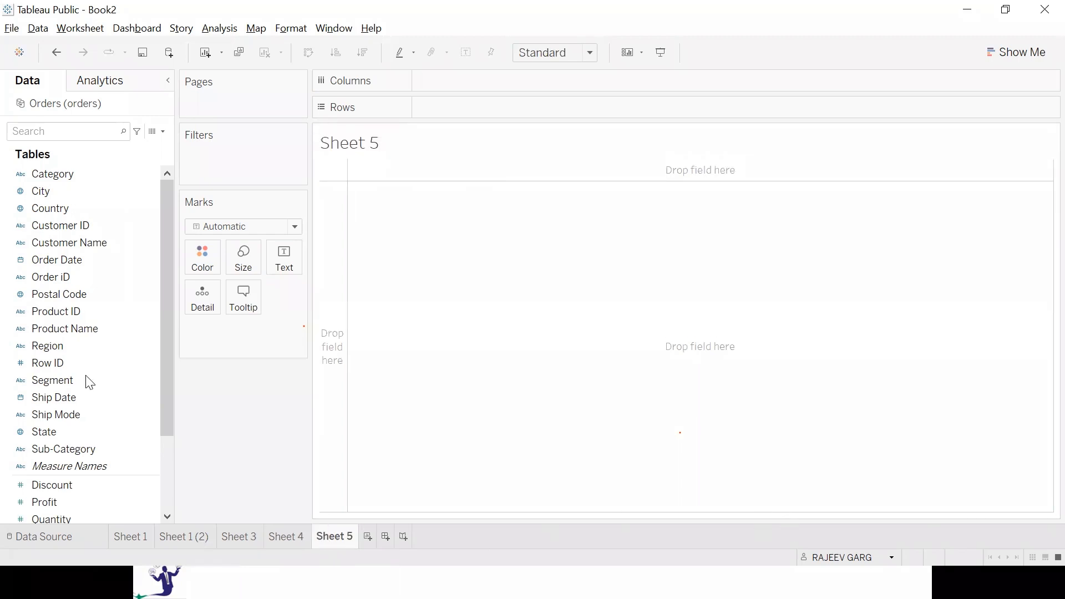
# View the options for connecting new data and the dialog for saving to Tableau Public, dismissing both.
pyautogui.click(167, 54)
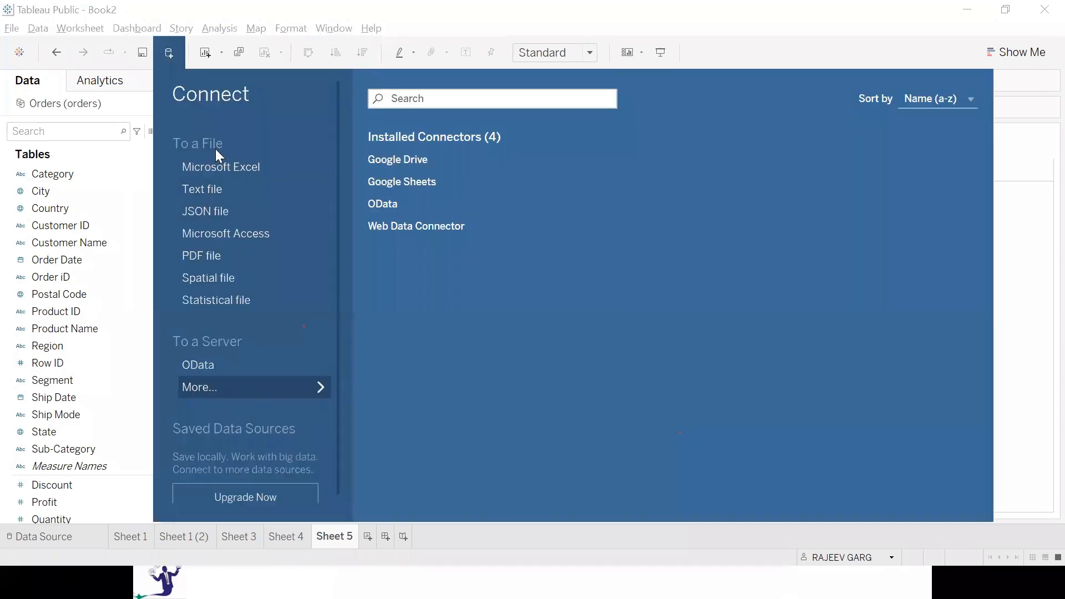
pyautogui.click(1042, 269)
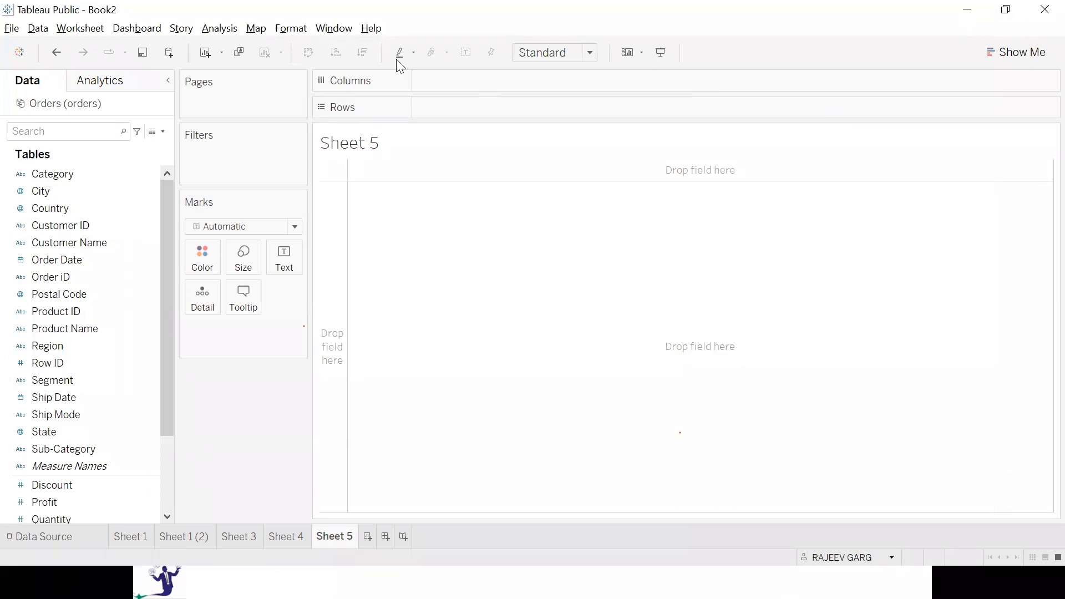
pyautogui.click(143, 53)
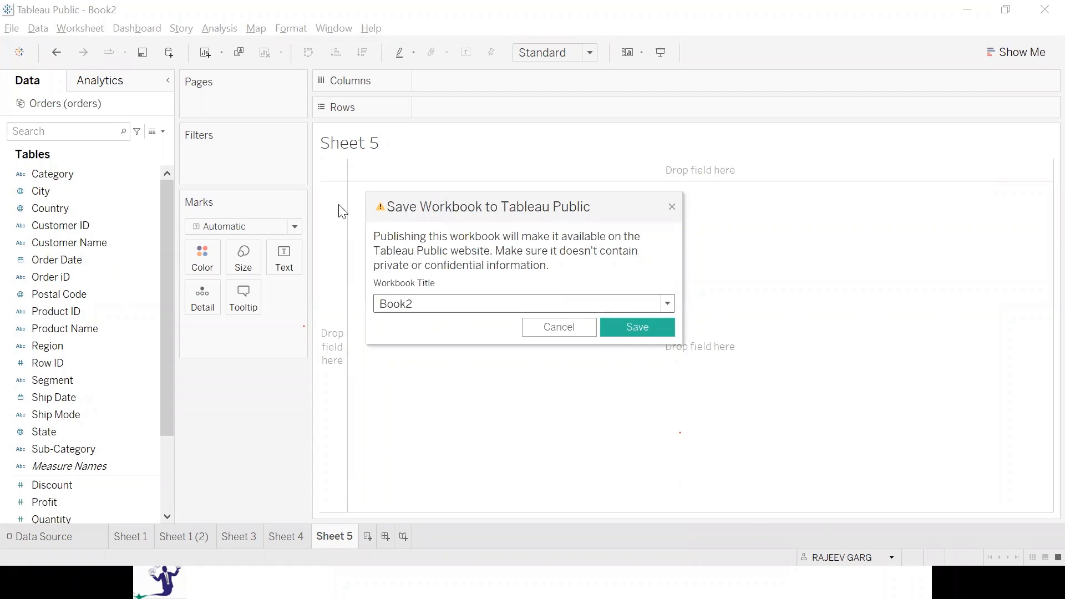
pyautogui.click(673, 206)
# View the start page, return to Sheet 5, and open and close the Show Me chart list.
pyautogui.click(54, 193)
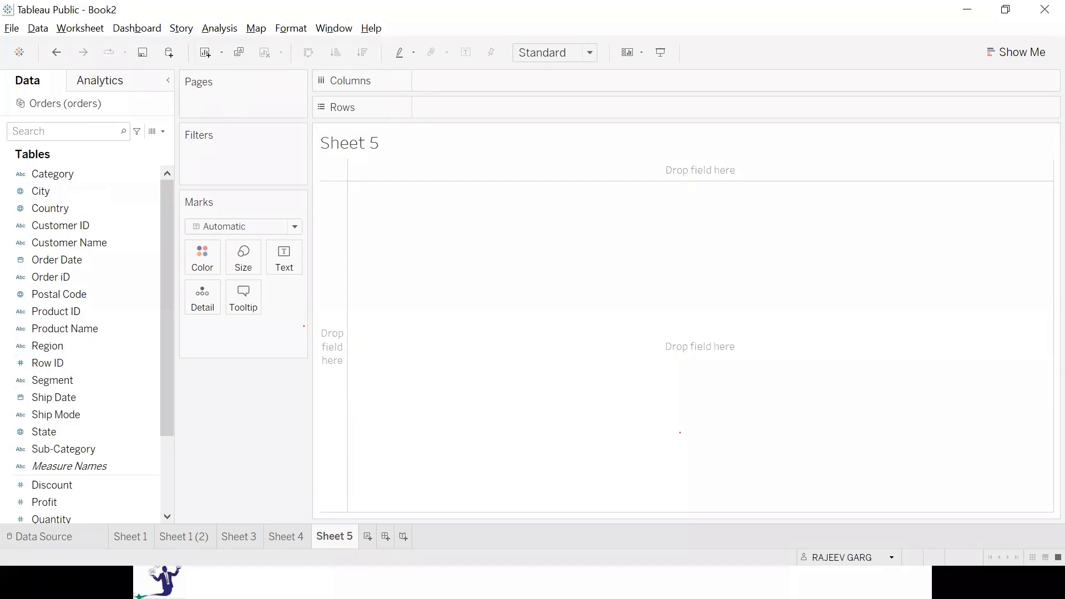
pyautogui.click(51, 172)
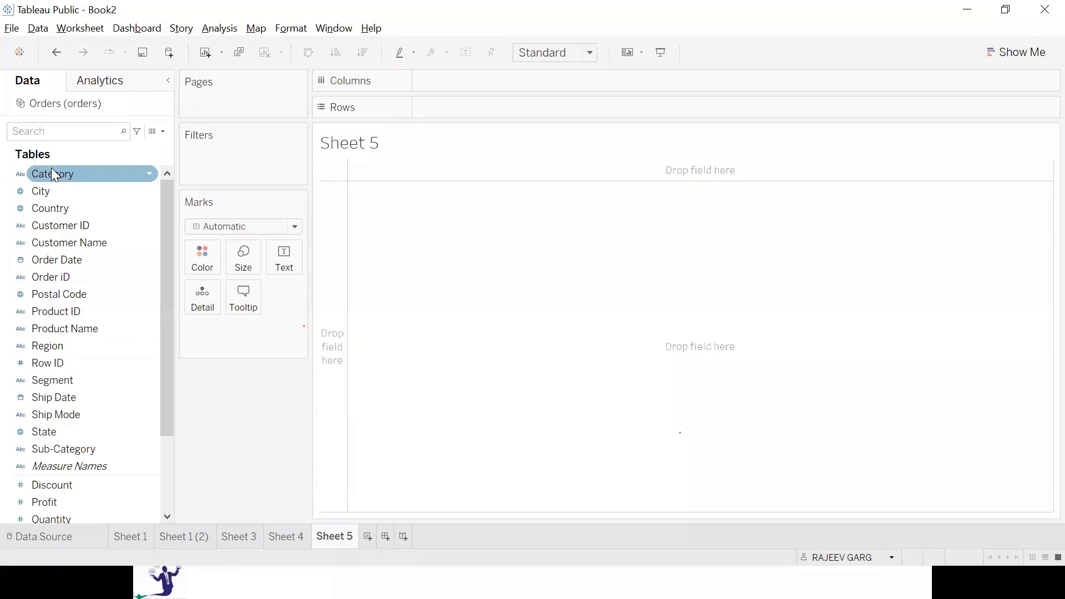
pyautogui.click(23, 59)
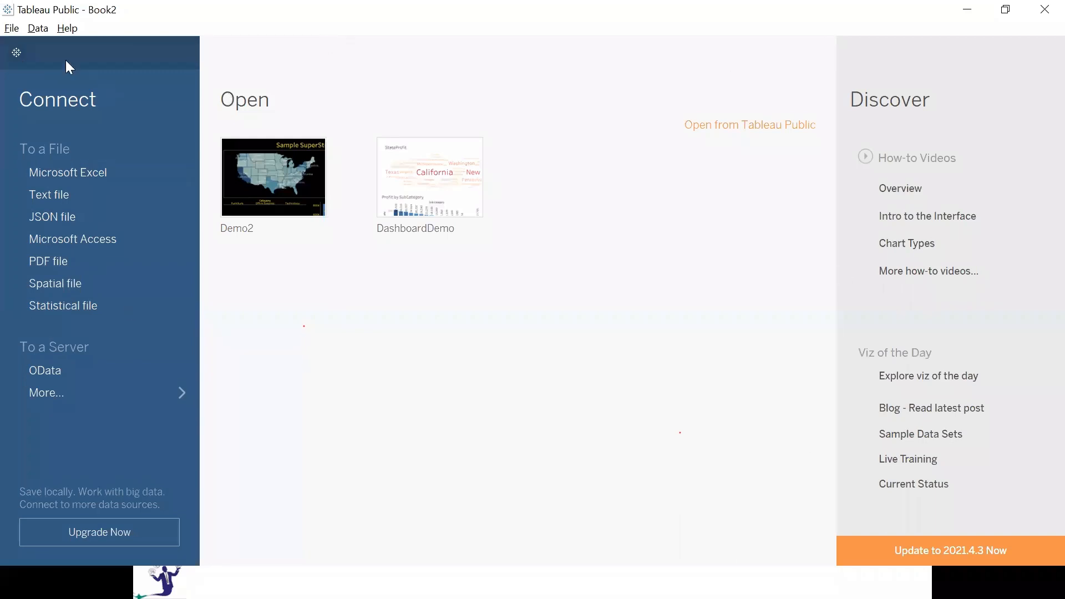
pyautogui.click(16, 52)
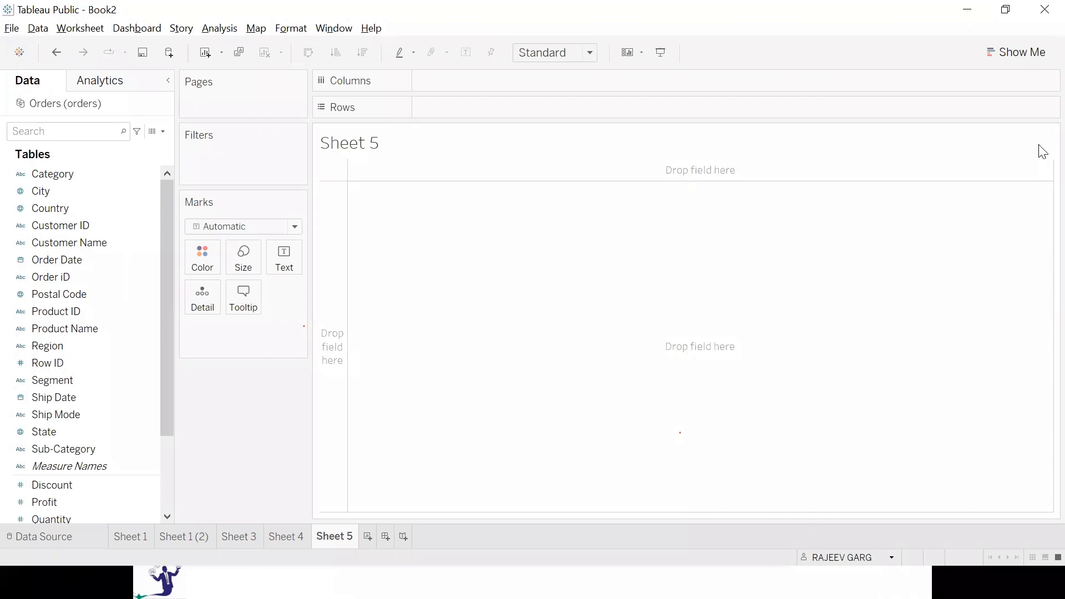
pyautogui.click(1018, 55)
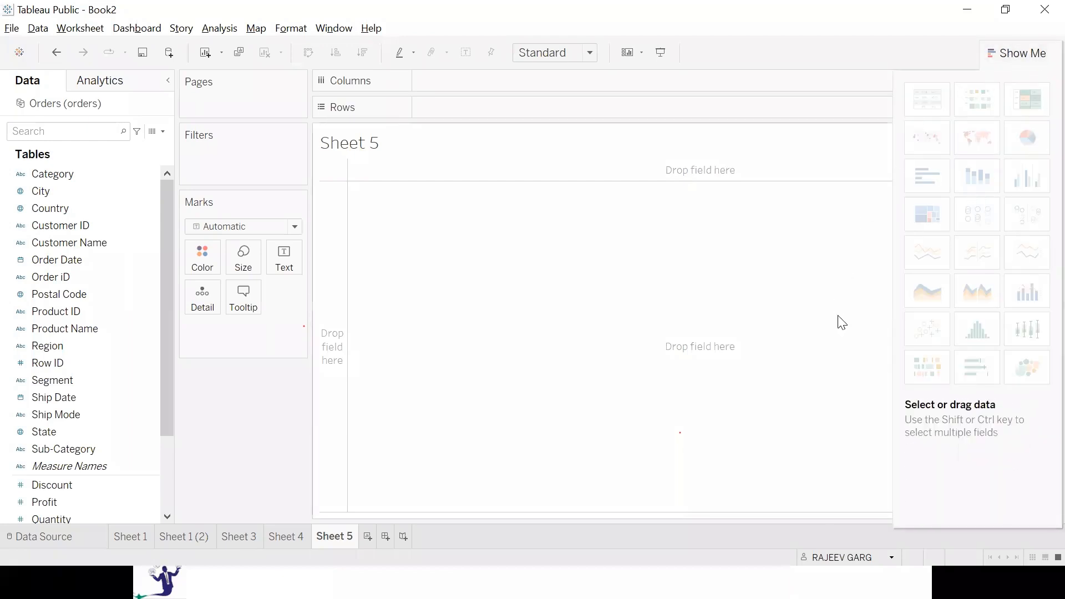
pyautogui.click(1035, 53)
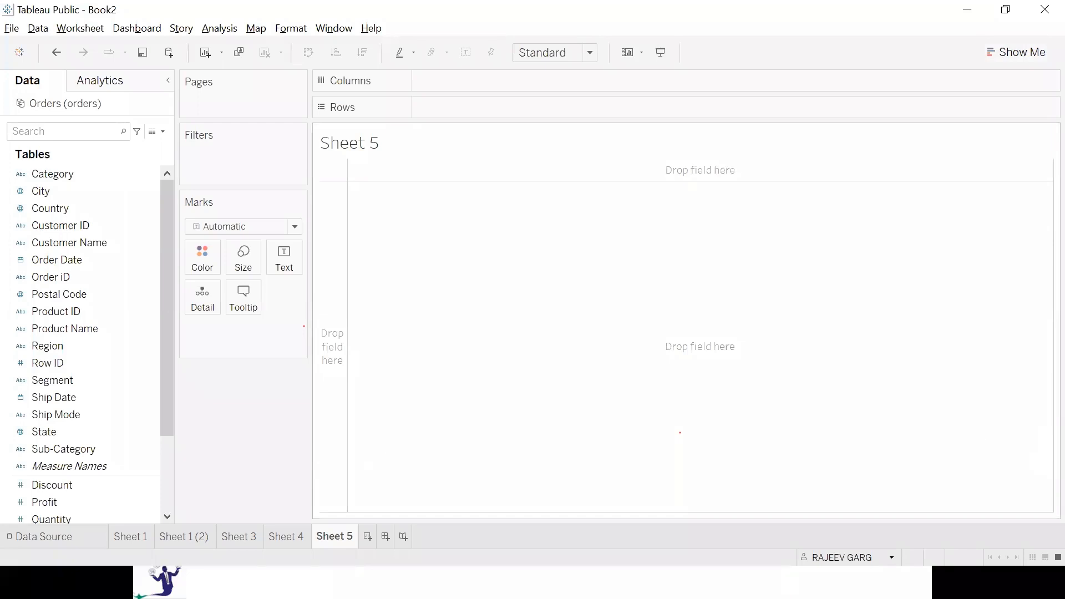
# Return to Sheet 1's chart and switch to the PowerPoint slide show with the assignment.
pyautogui.click(143, 537)
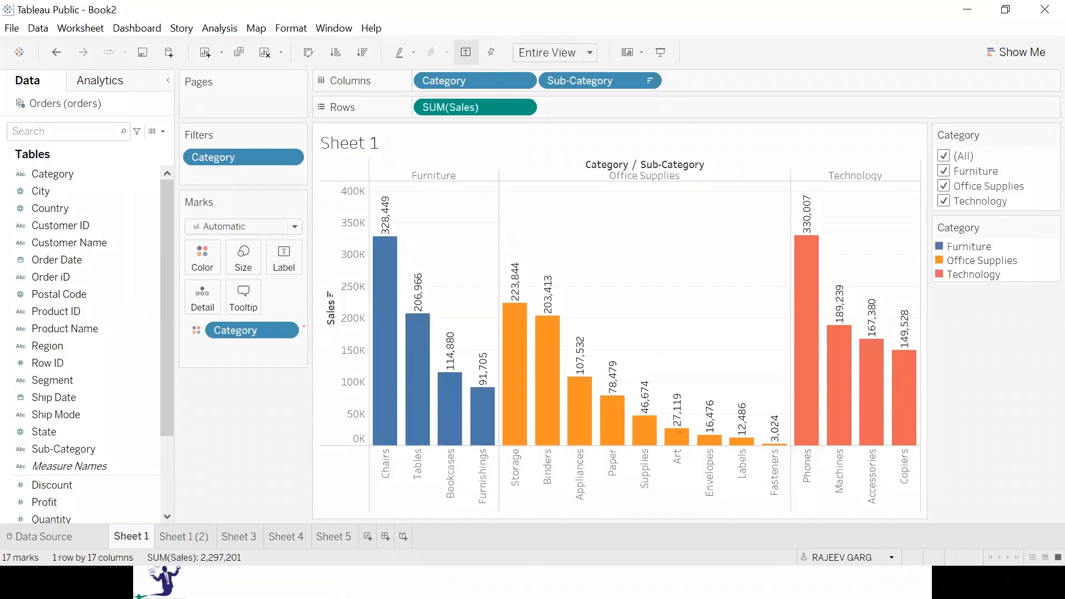
pyautogui.hotkey('alt', 'Tab')
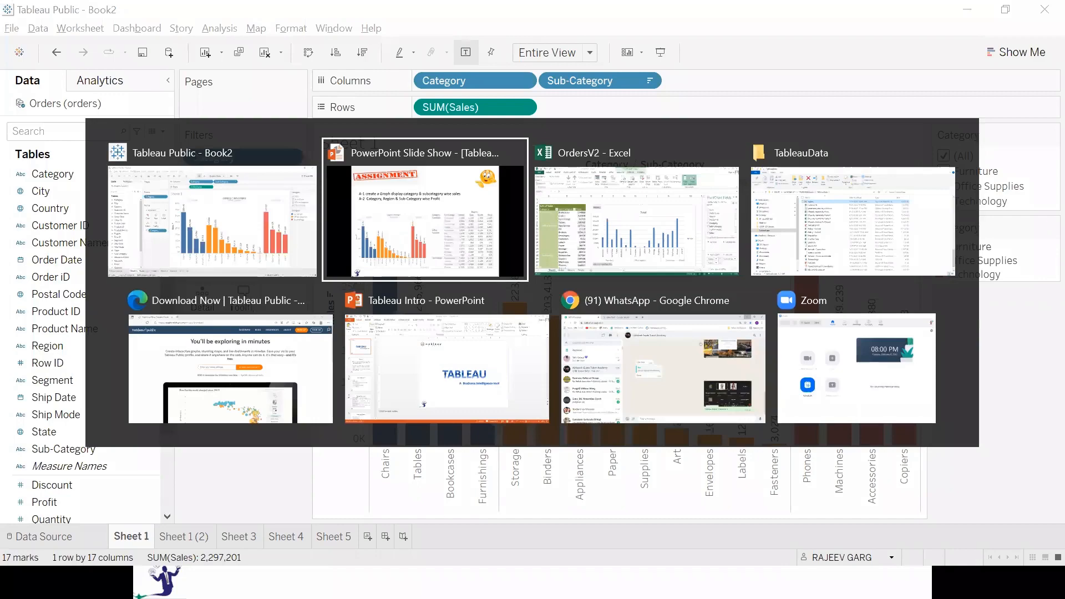
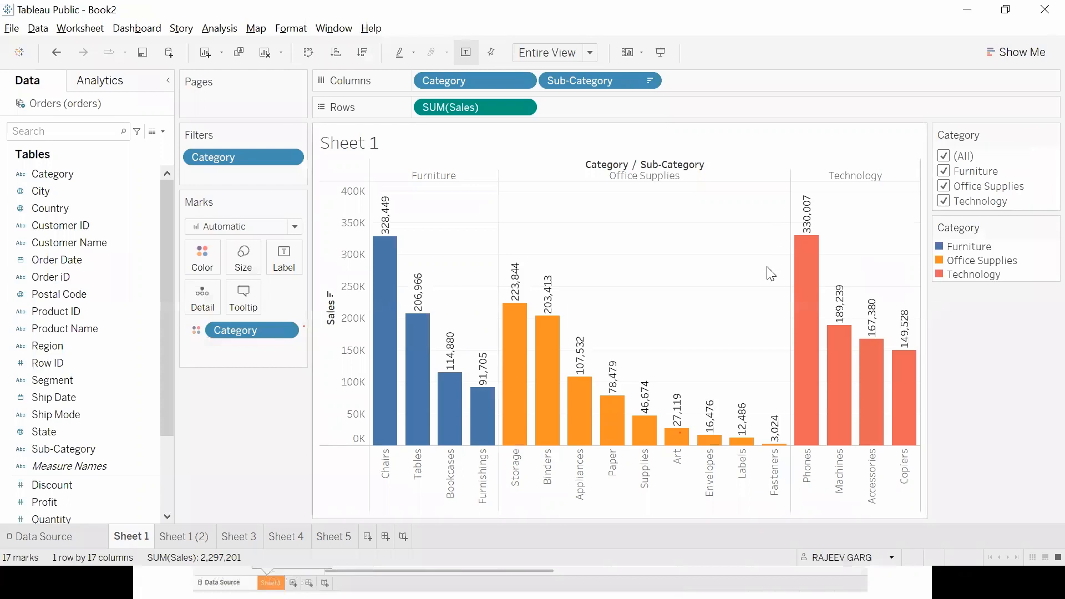
# Compare the data source page's Orders columns with the Orders sheet of the OrdersV2 workbook in Excel, returning to the Tableau data source page.
pyautogui.click(41, 534)
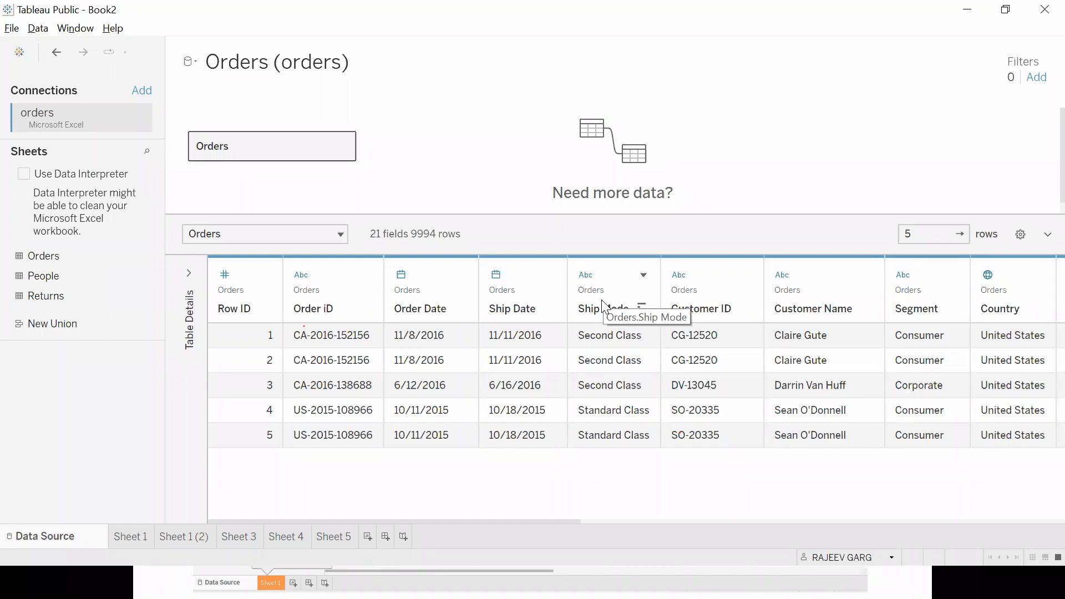
pyautogui.hotkey('alt', 'Tab')
pyautogui.hotkey('alt', 'Tab')
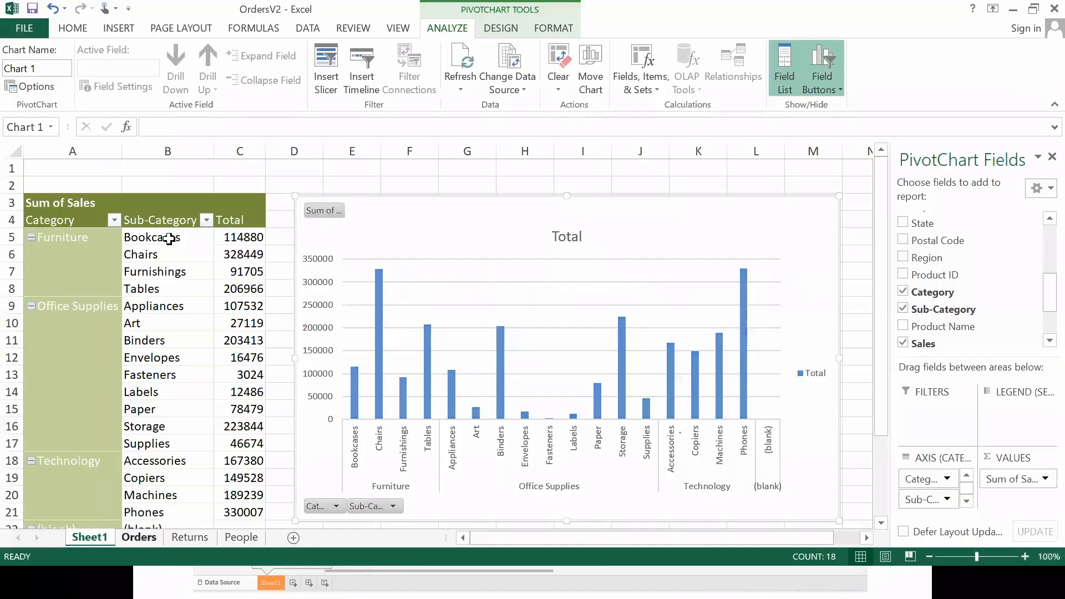
pyautogui.hotkey('ctrl', 'pagedown')
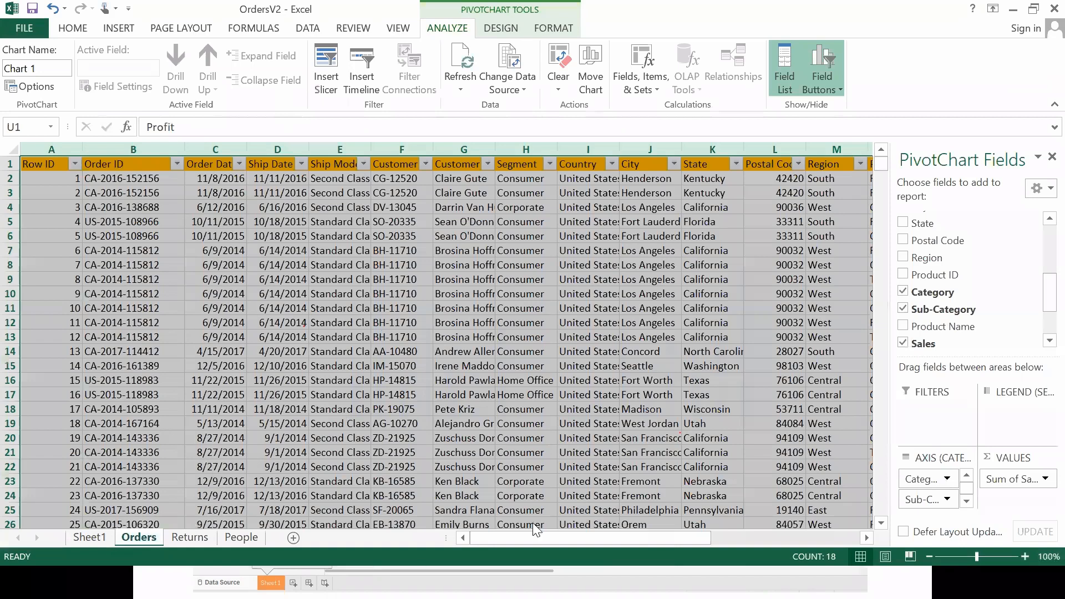
pyautogui.click(494, 552)
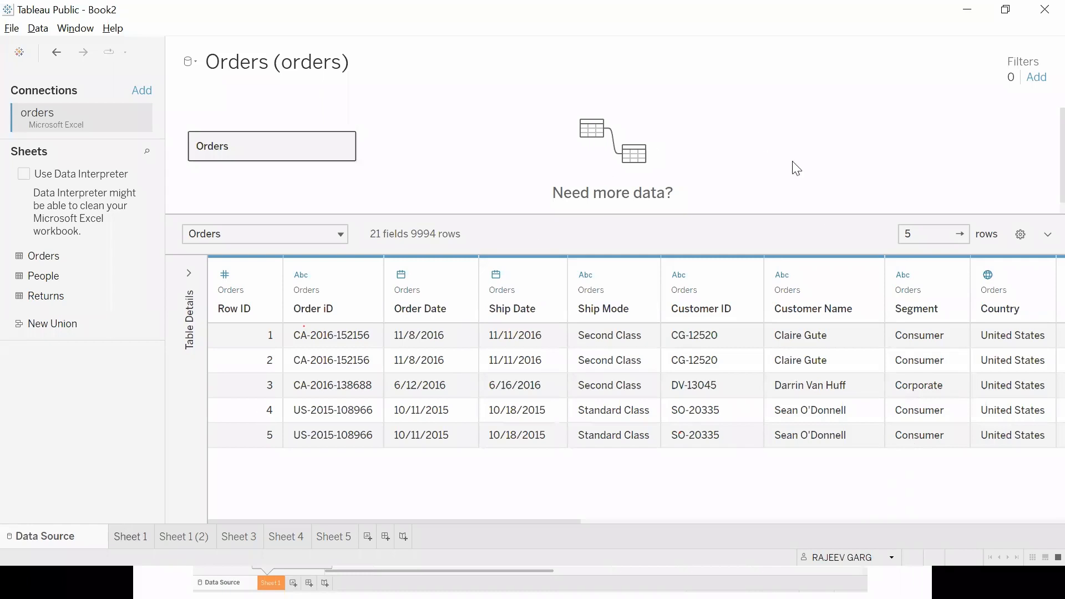
pyautogui.click(130, 537)
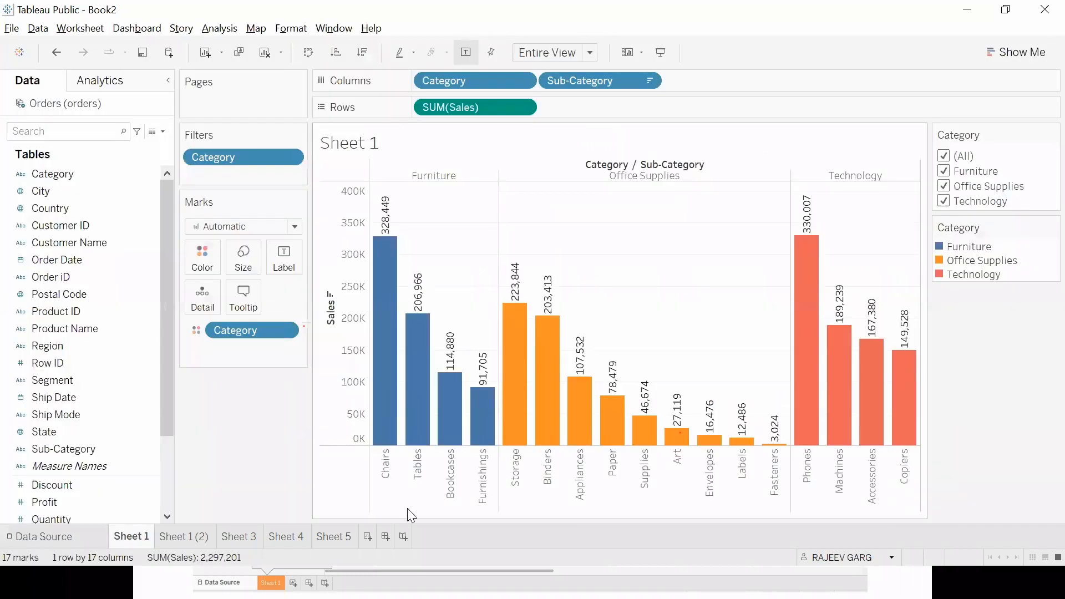
pyautogui.click(47, 538)
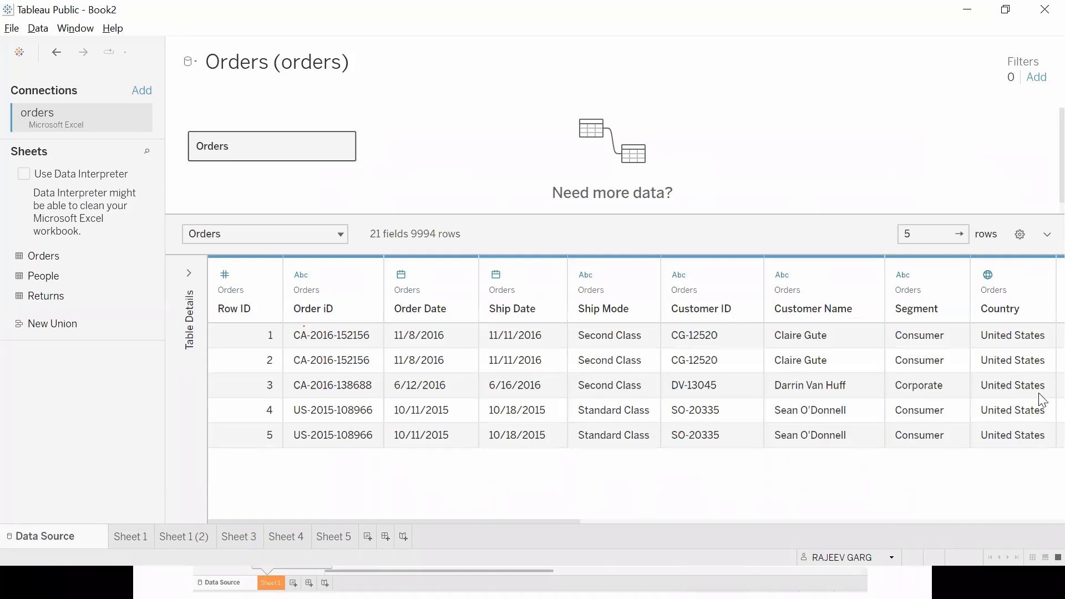
# Sort the Orders fields A to Z ascending and switch the field order to Z to A descending.
pyautogui.click(1020, 236)
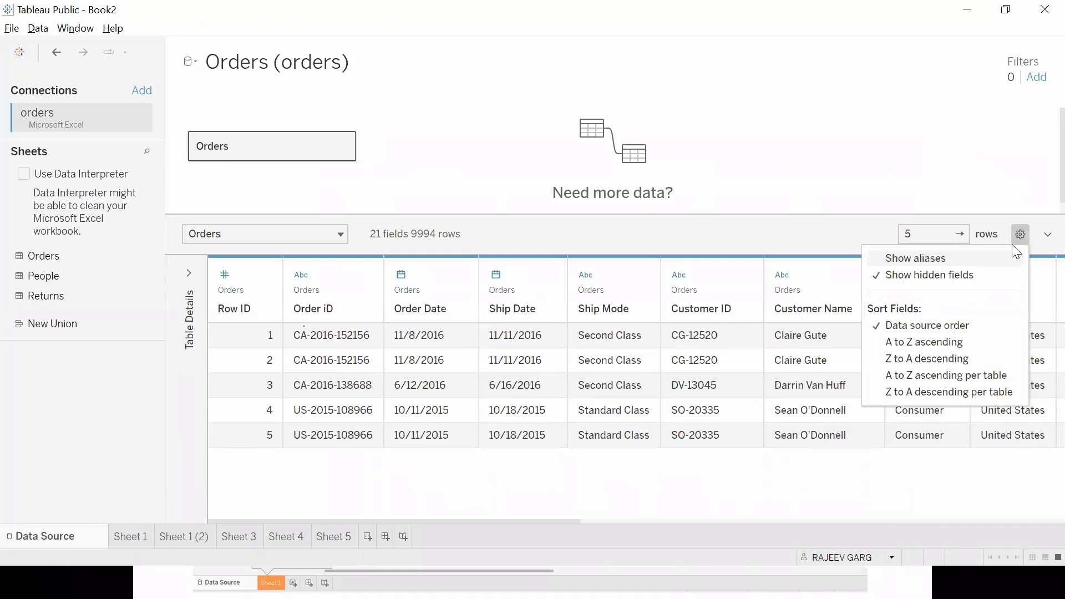
pyautogui.click(924, 345)
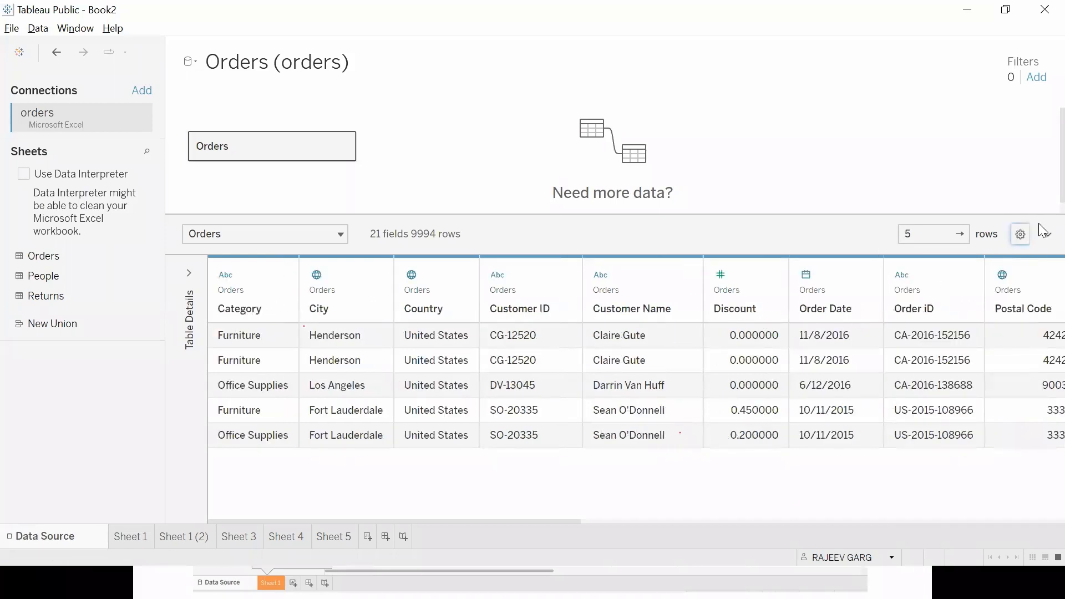
pyautogui.click(1021, 234)
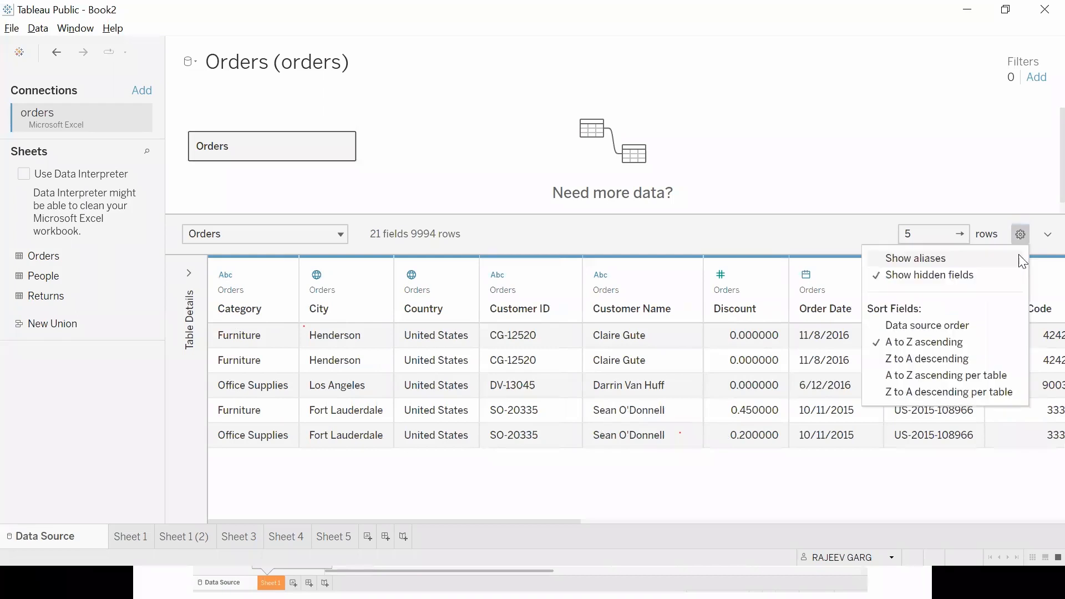
pyautogui.click(943, 361)
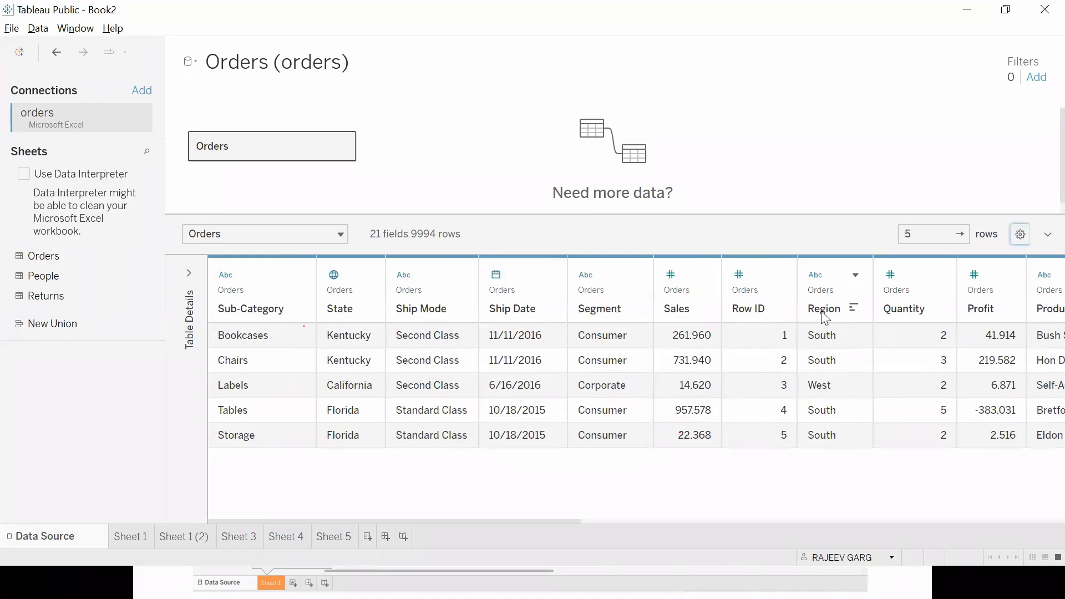
pyautogui.click(1021, 235)
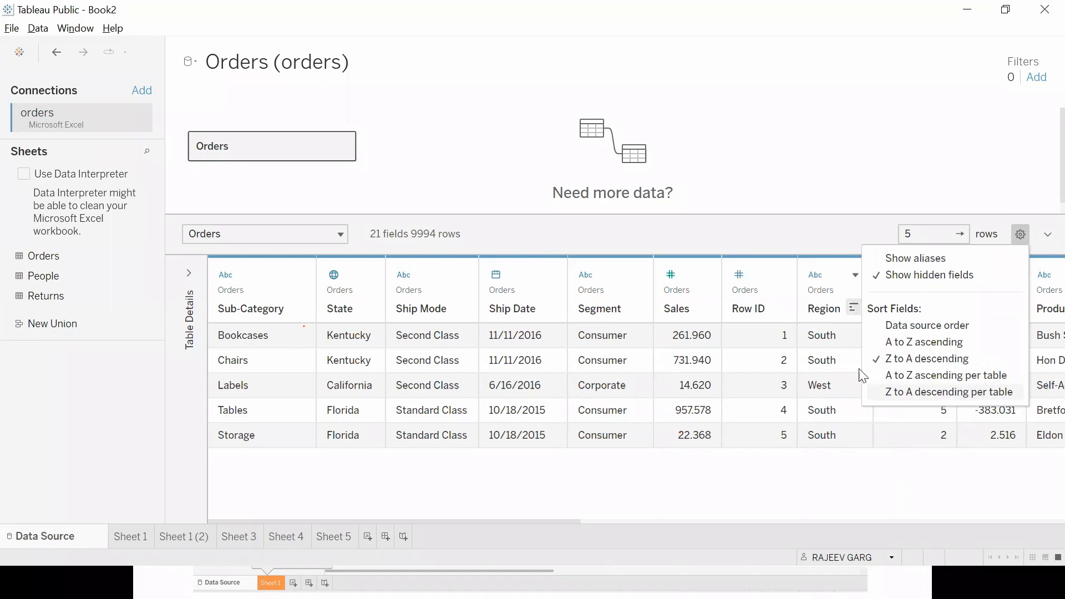
pyautogui.click(422, 139)
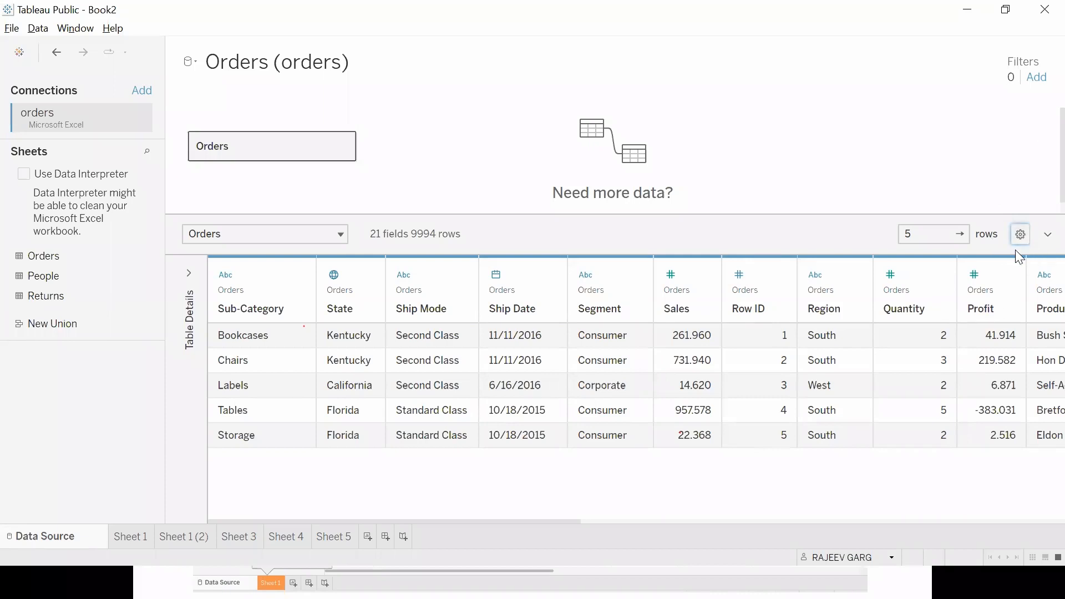
# Switch to the PowerPoint slide show, view the quick sort slide on sorting rows/data, and return to Sheet 1 in Tableau.
pyautogui.hotkey('alt', 'Tab')
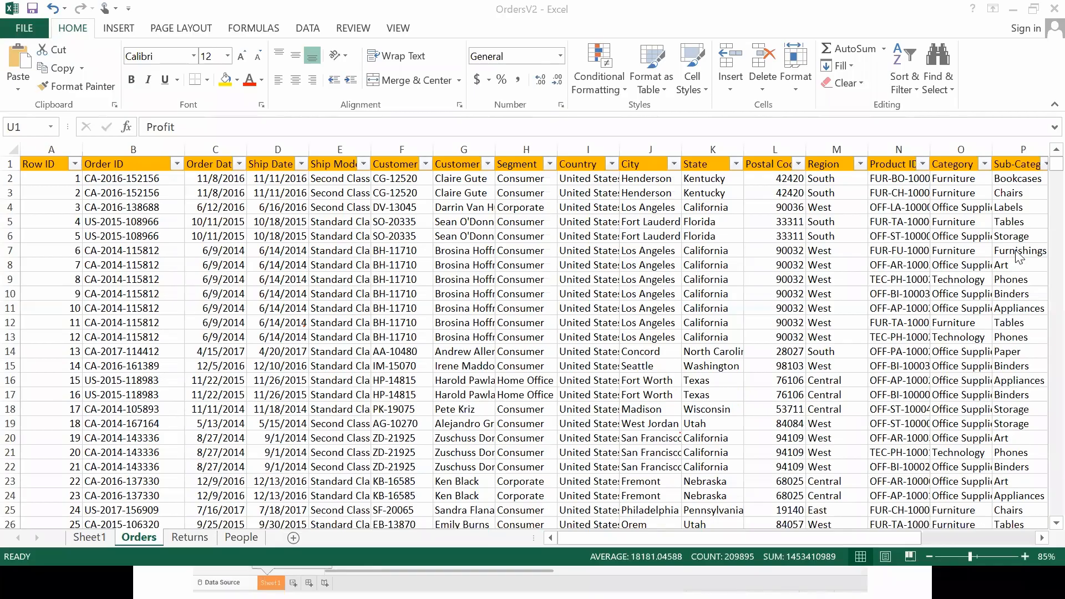
pyautogui.hotkey('alt', 'Tab')
pyautogui.hotkey('alt', 'Tab')
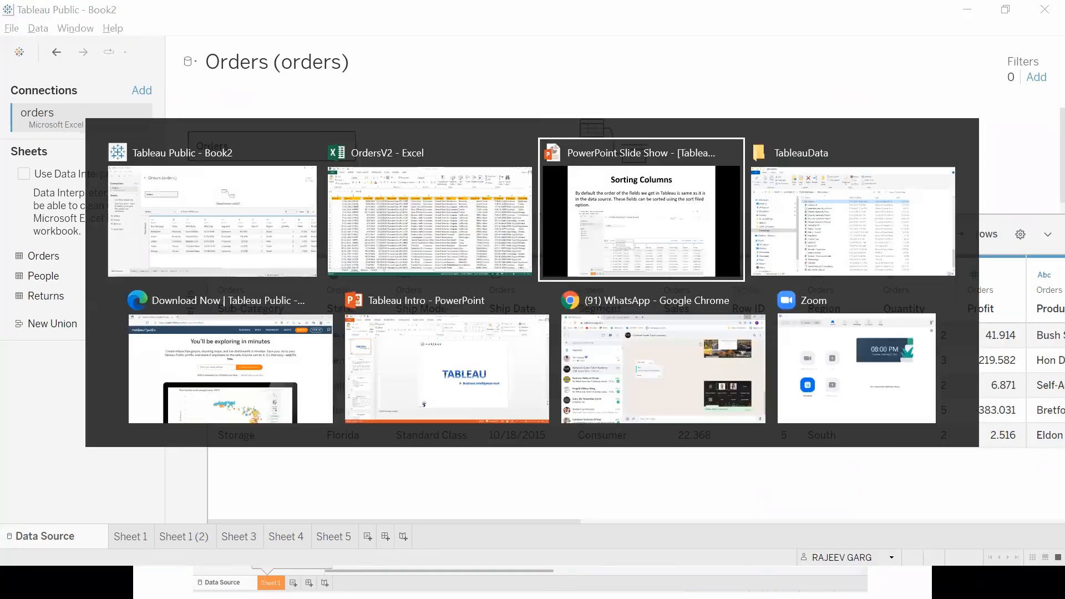
pyautogui.press('Right')
pyautogui.press('Right')
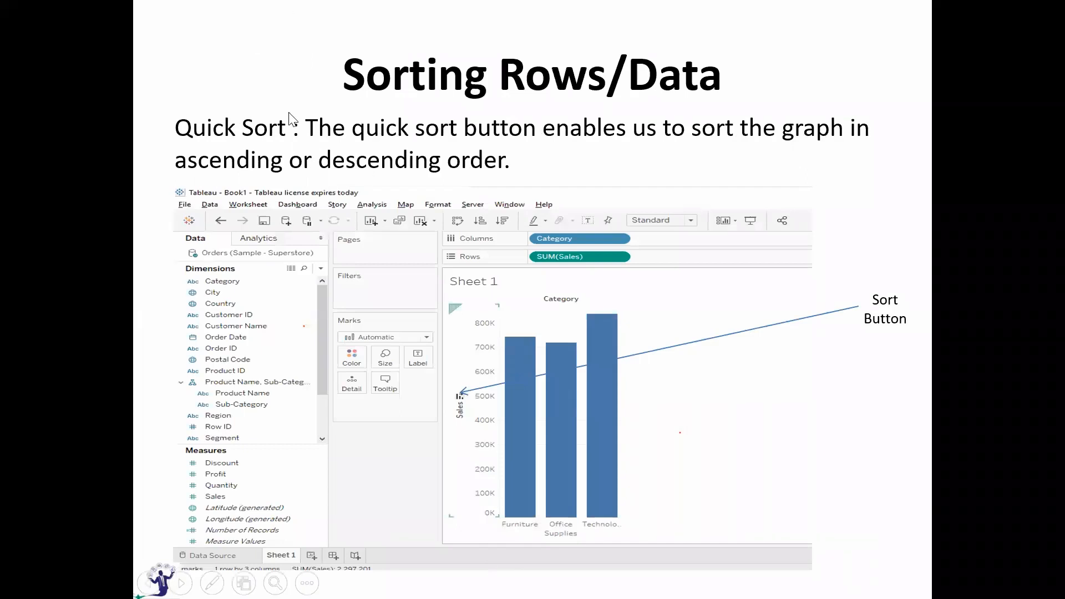
pyautogui.hotkey('alt', 'Tab')
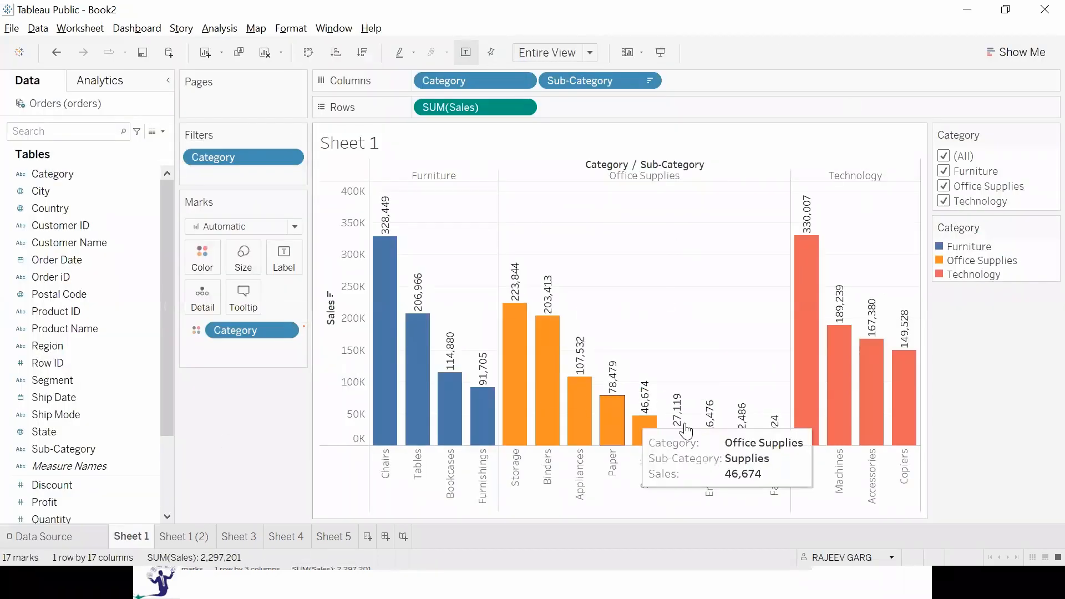
# Cycle the Sales axis quick sort through ascending, data source and descending order, stopping with the sub-categories sorted ascending.
pyautogui.moveTo(686, 432)
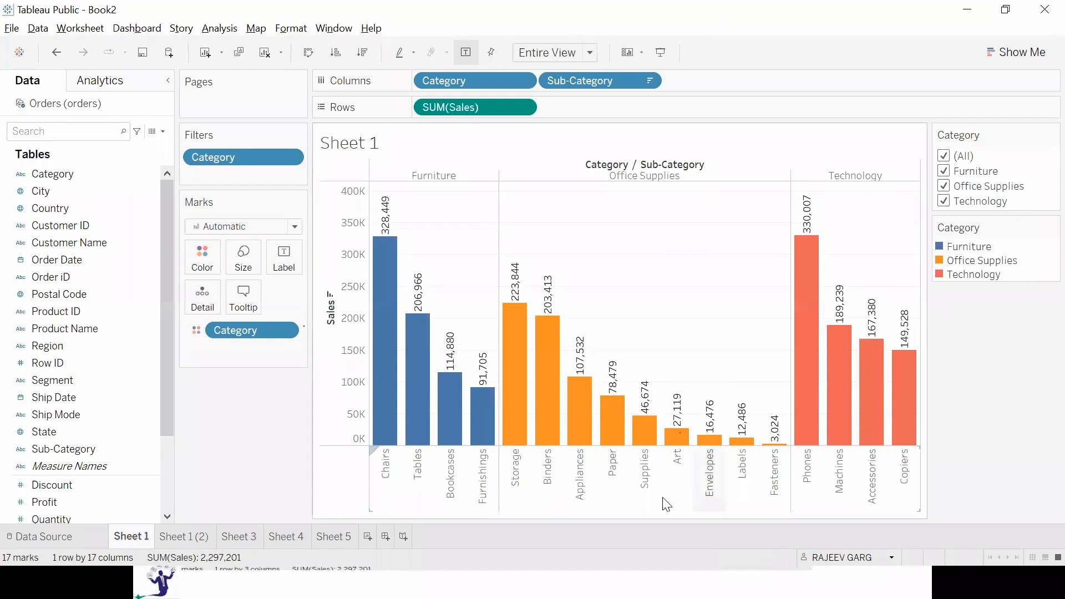
pyautogui.click(332, 301)
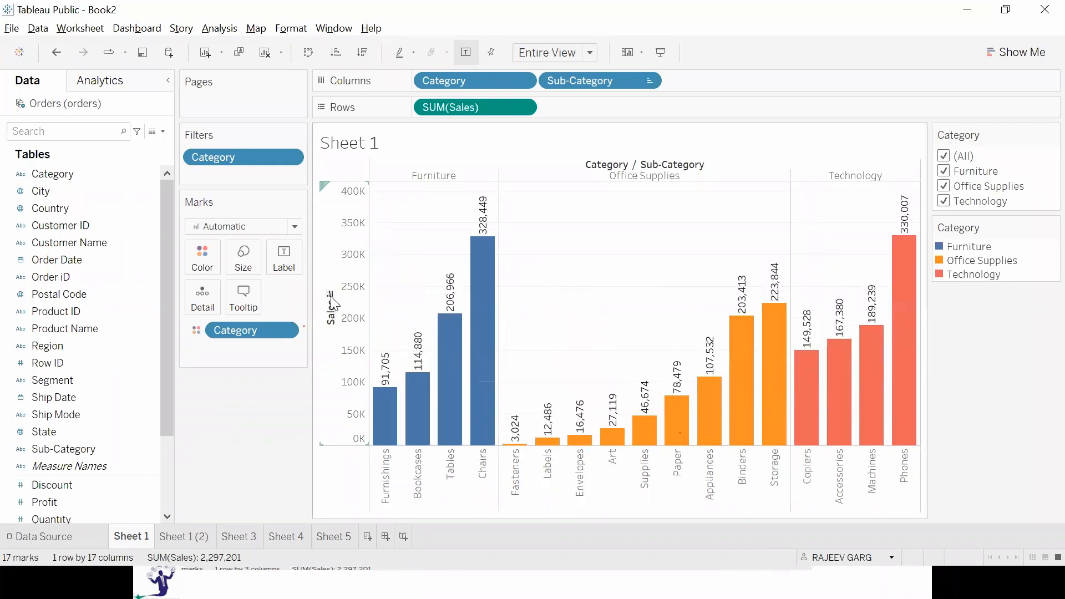
pyautogui.click(332, 301)
pyautogui.click(333, 302)
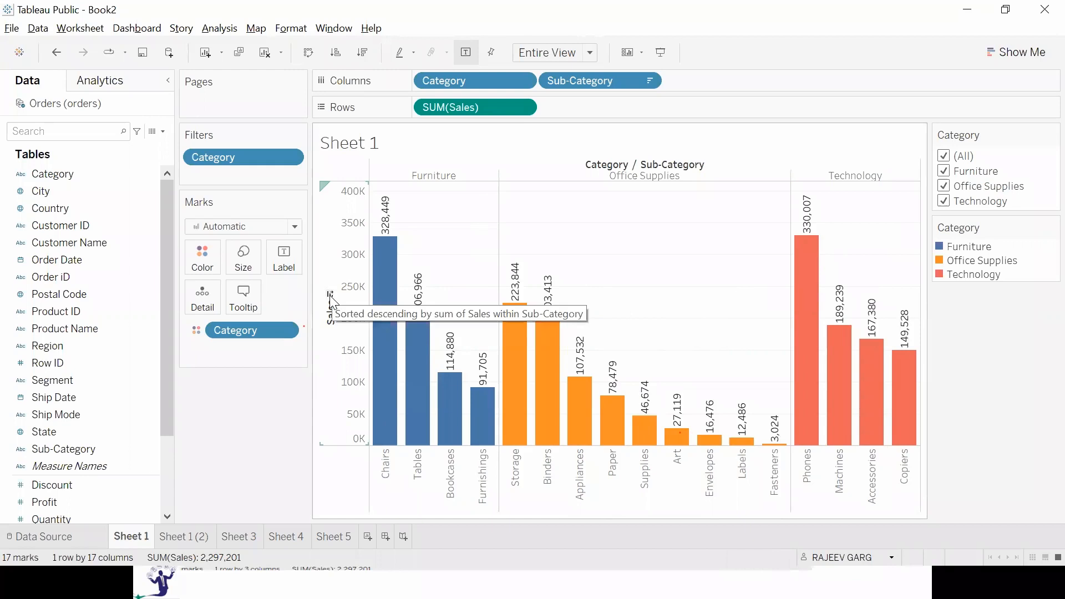
pyautogui.click(333, 301)
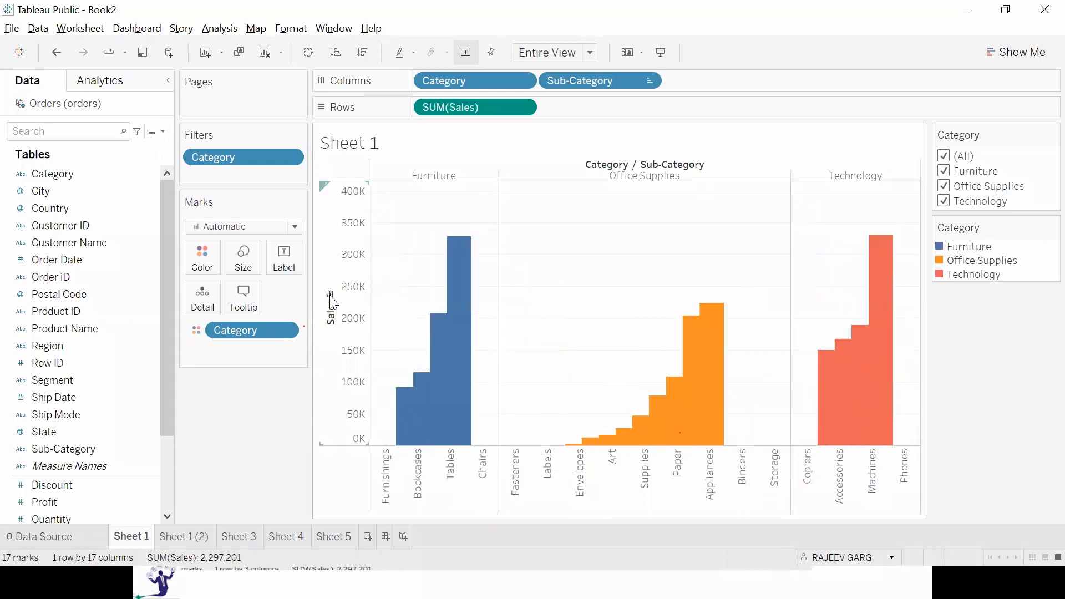
pyautogui.click(332, 301)
pyautogui.click(332, 301)
pyautogui.click(332, 301)
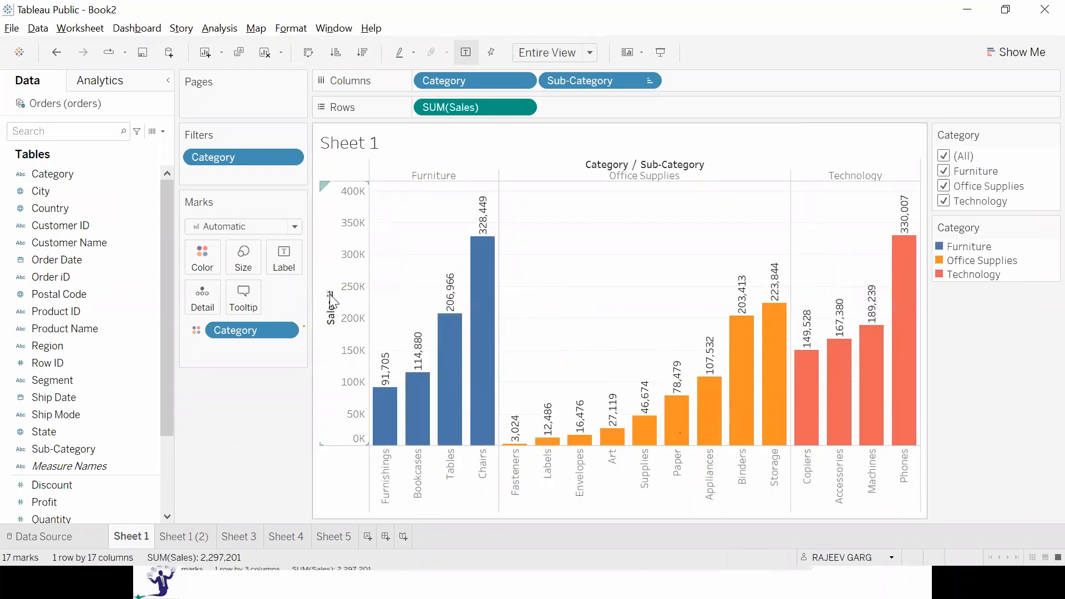
pyautogui.click(332, 301)
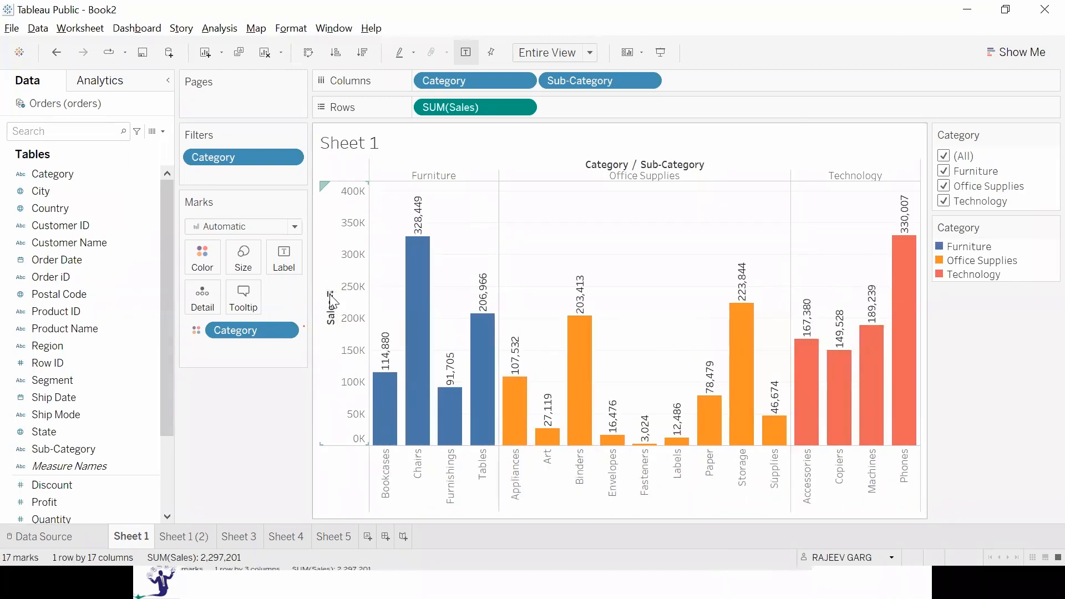
pyautogui.click(333, 301)
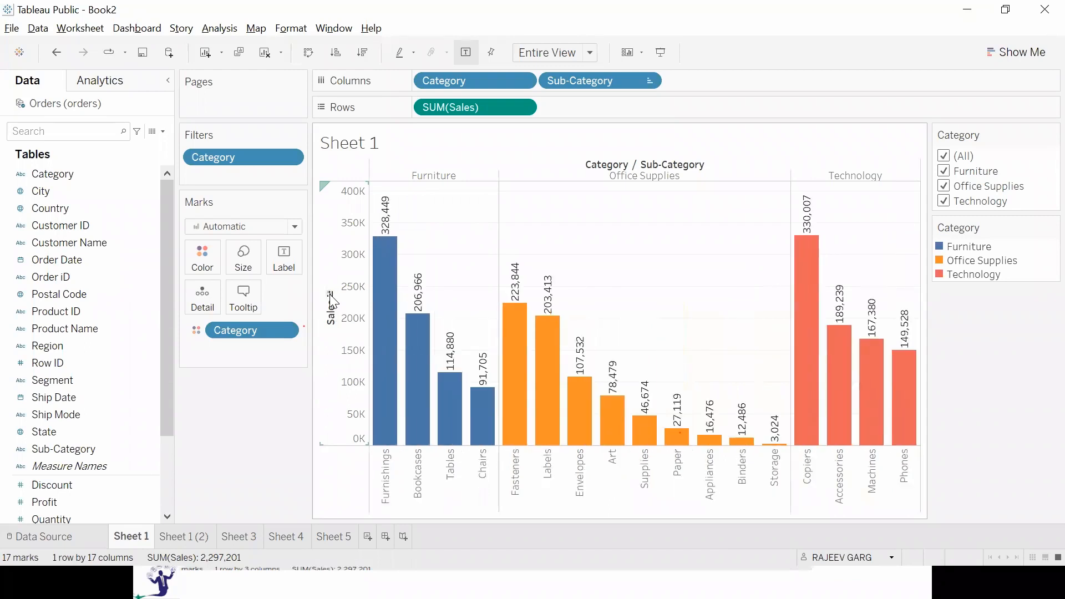
pyautogui.click(333, 301)
pyautogui.click(332, 301)
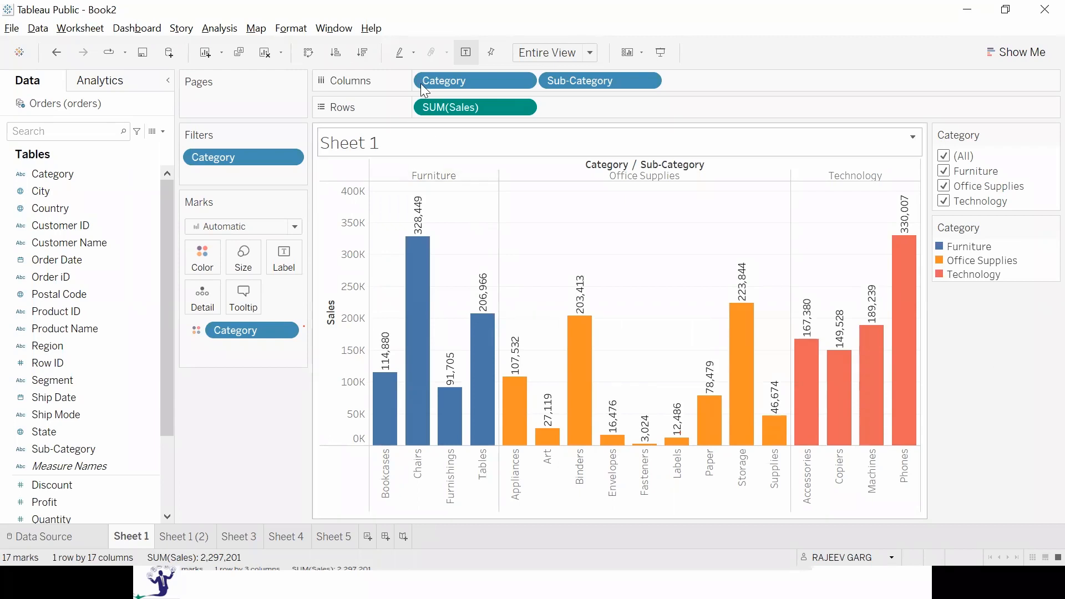
# Sort the sub-category bars descending by sales, and cycle the Sales axis quick sort back to data source order.
pyautogui.click(364, 53)
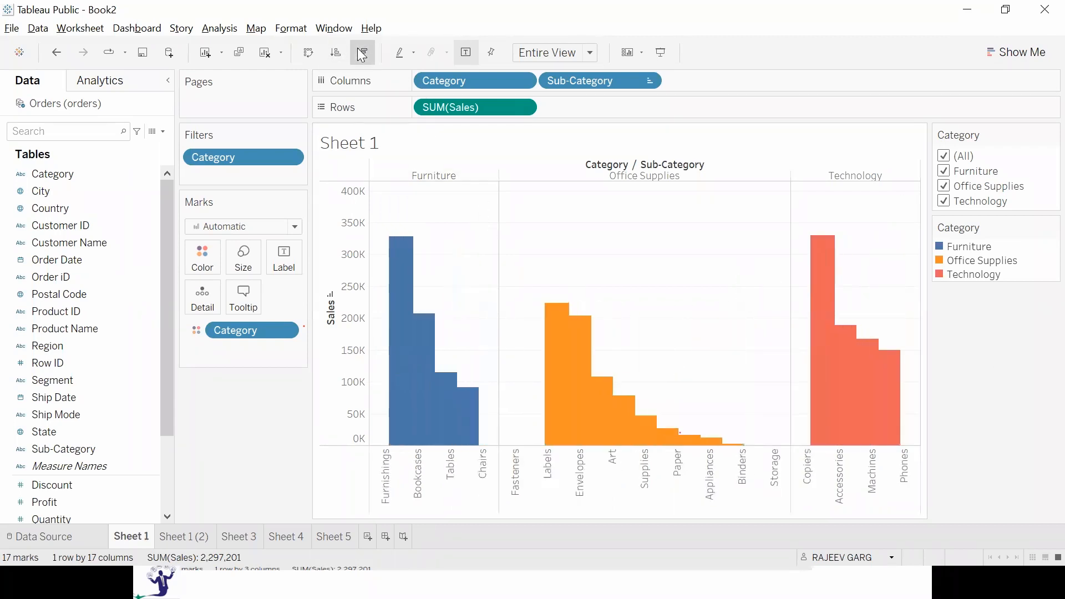
pyautogui.click(331, 297)
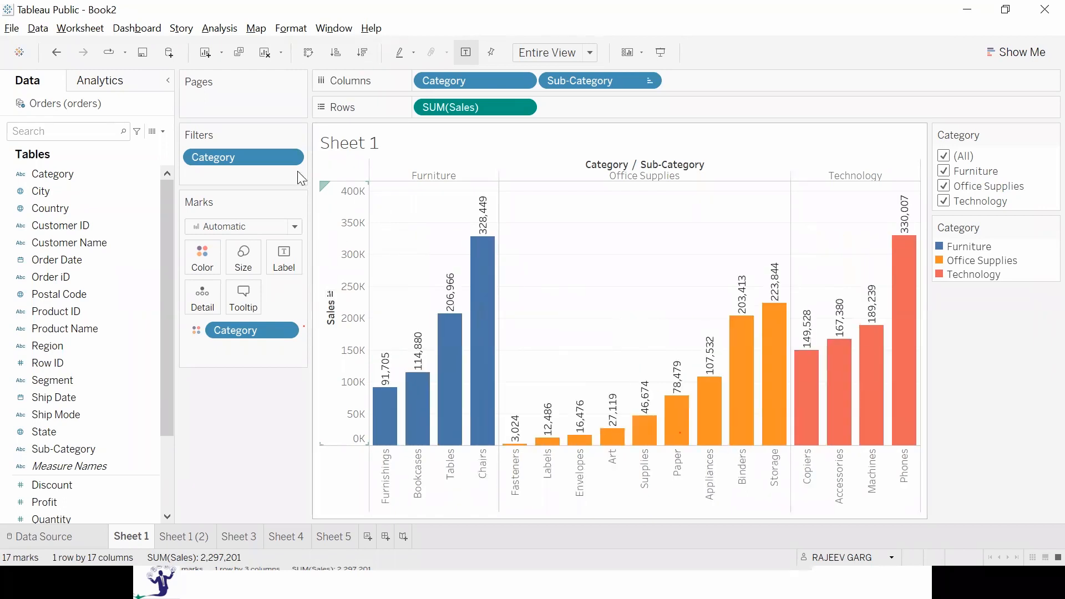
pyautogui.click(330, 299)
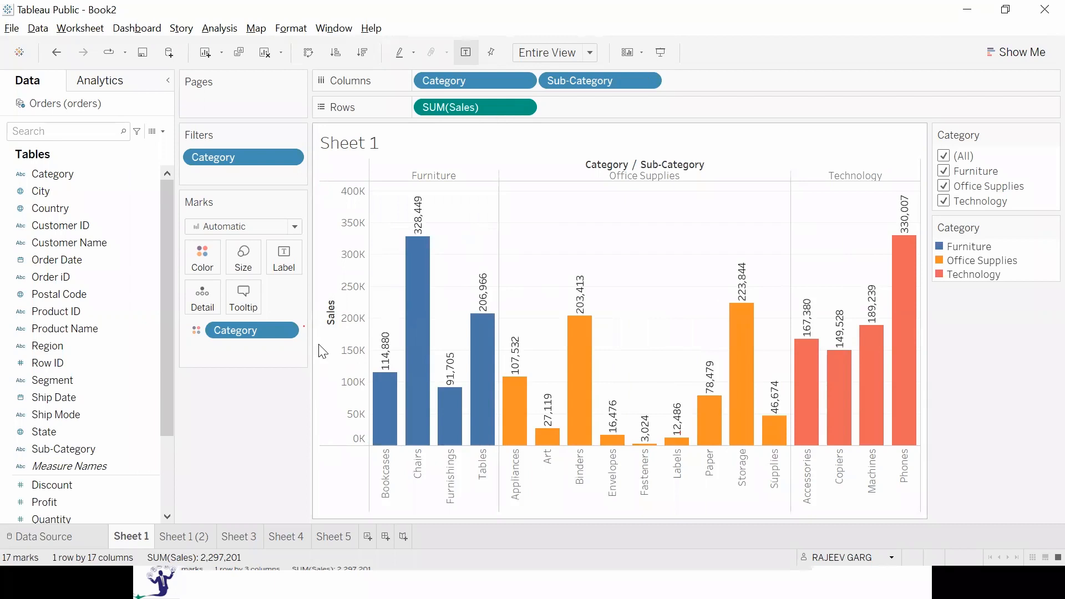
# Switch to the PowerPoint slide show, advance to the Sorting By Pills slide, and return to Tableau.
pyautogui.hotkey('alt', 'Tab')
pyautogui.press('Right')
pyautogui.press('Right')
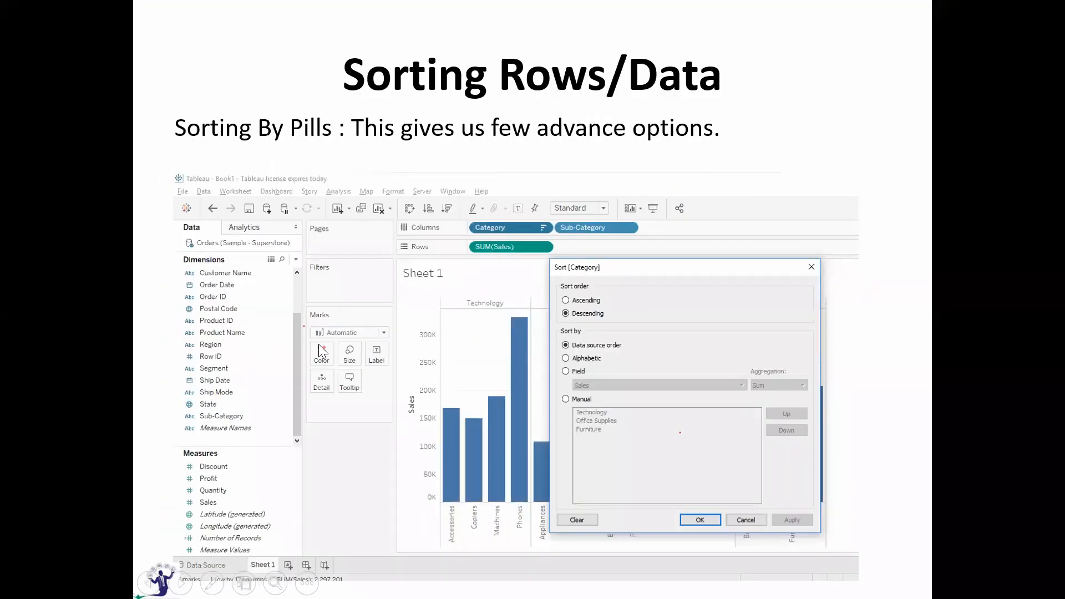
pyautogui.hotkey('alt', 'Tab')
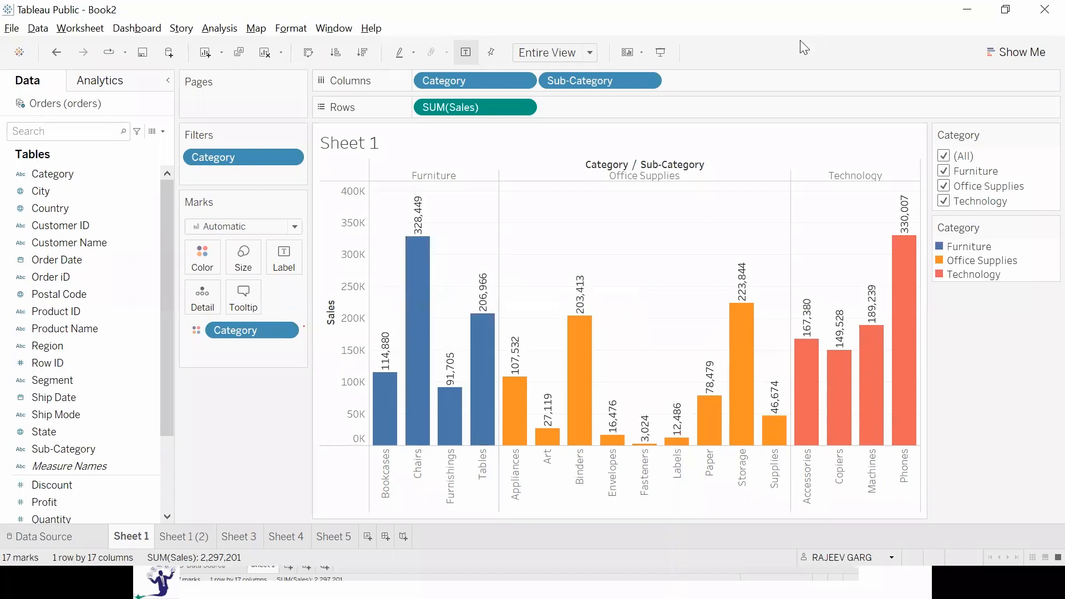
# Open the sort settings of the Sub-Category pill and try data source order in descending and ascending order.
pyautogui.click(647, 80)
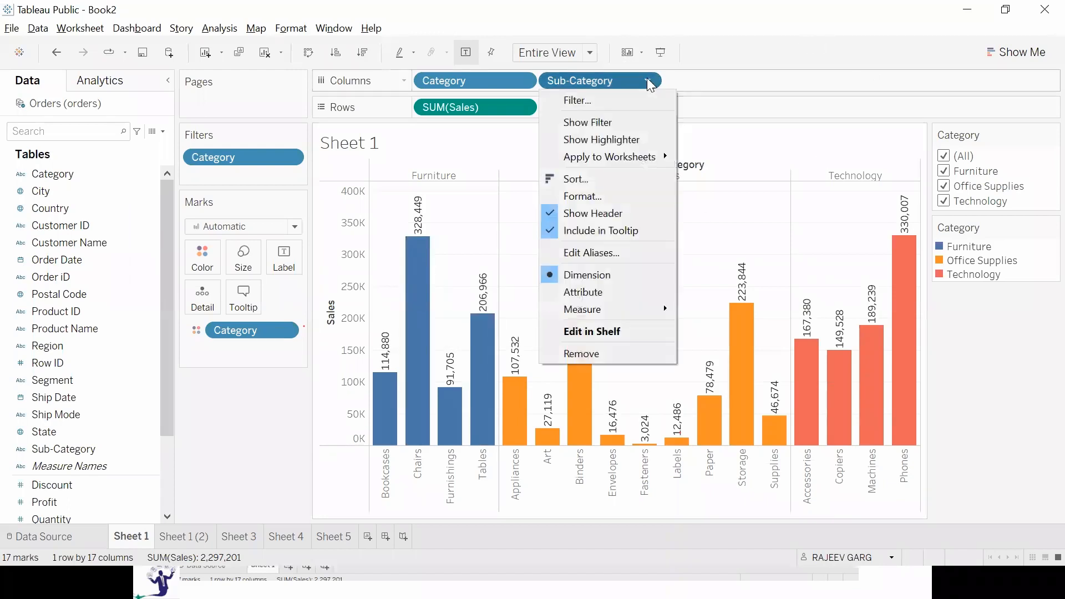
pyautogui.click(575, 180)
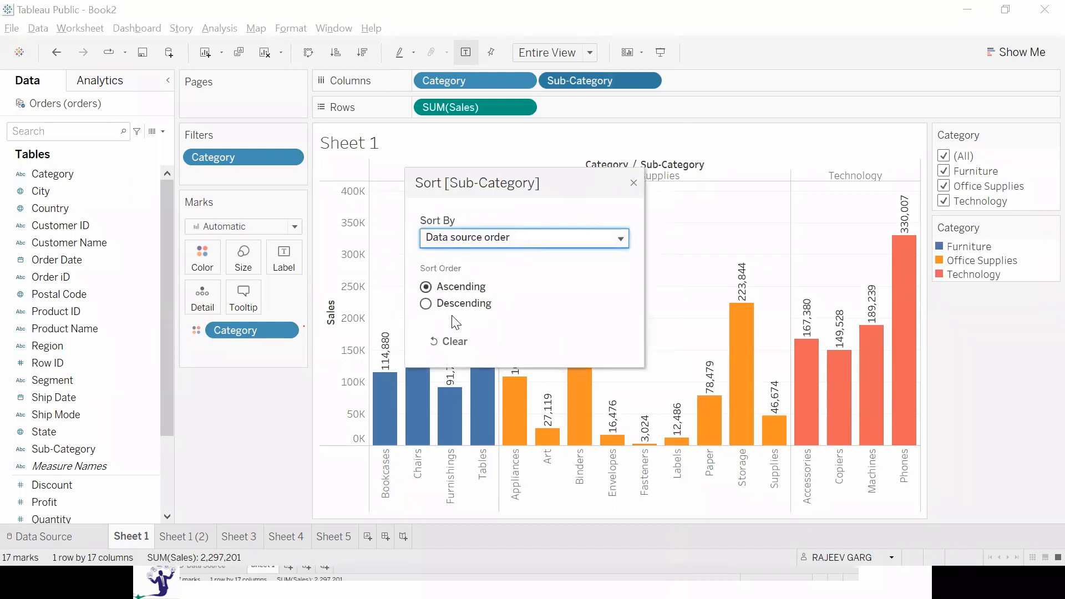
pyautogui.click(426, 304)
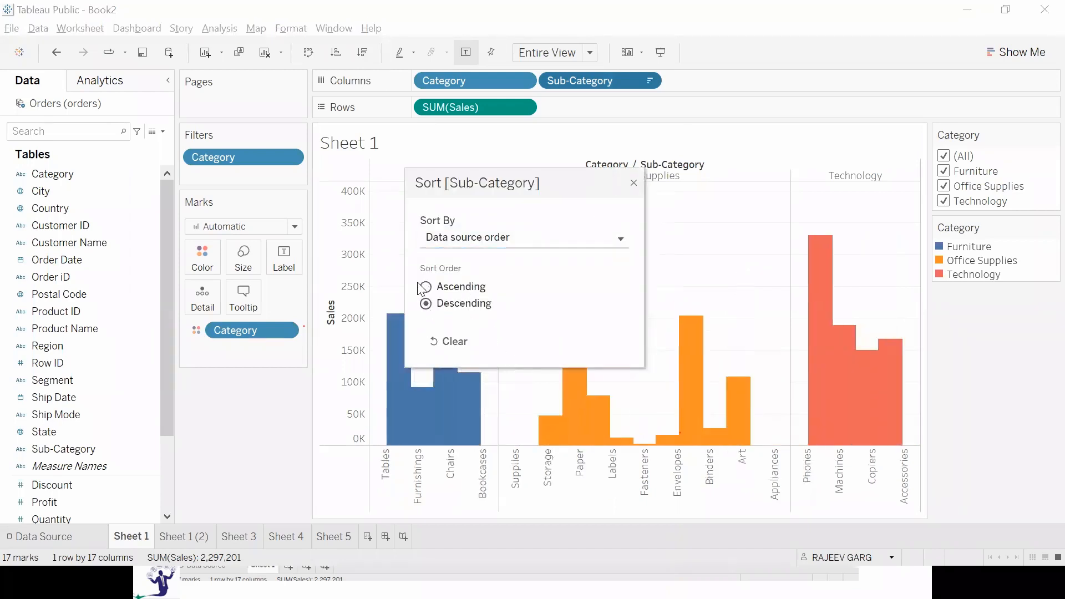
pyautogui.click(425, 287)
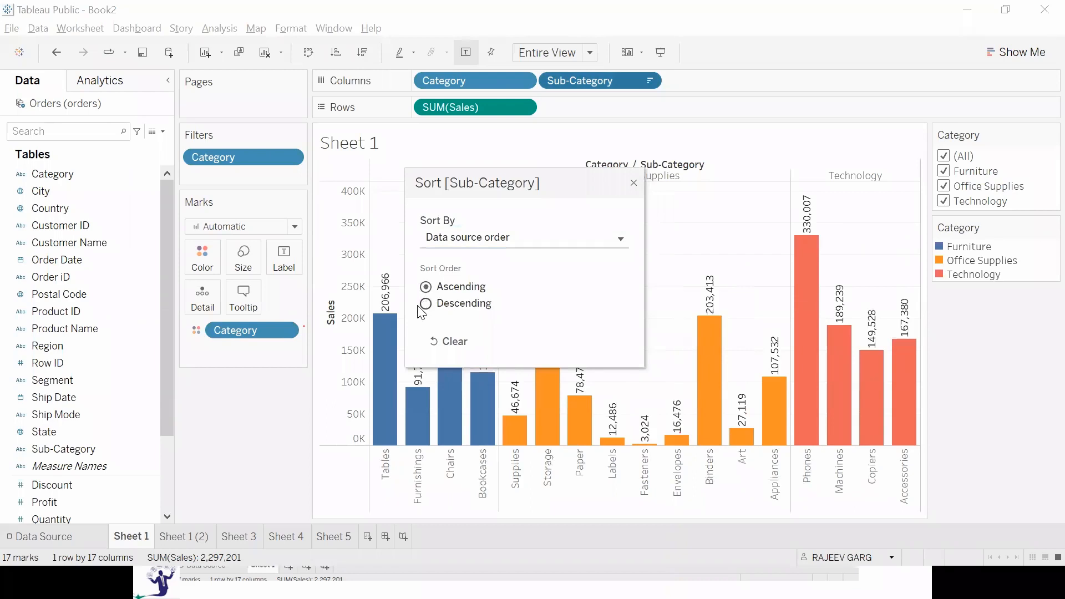
pyautogui.click(425, 304)
# Set the Sub-Category sort to Alphabetic in ascending order.
pyautogui.click(491, 236)
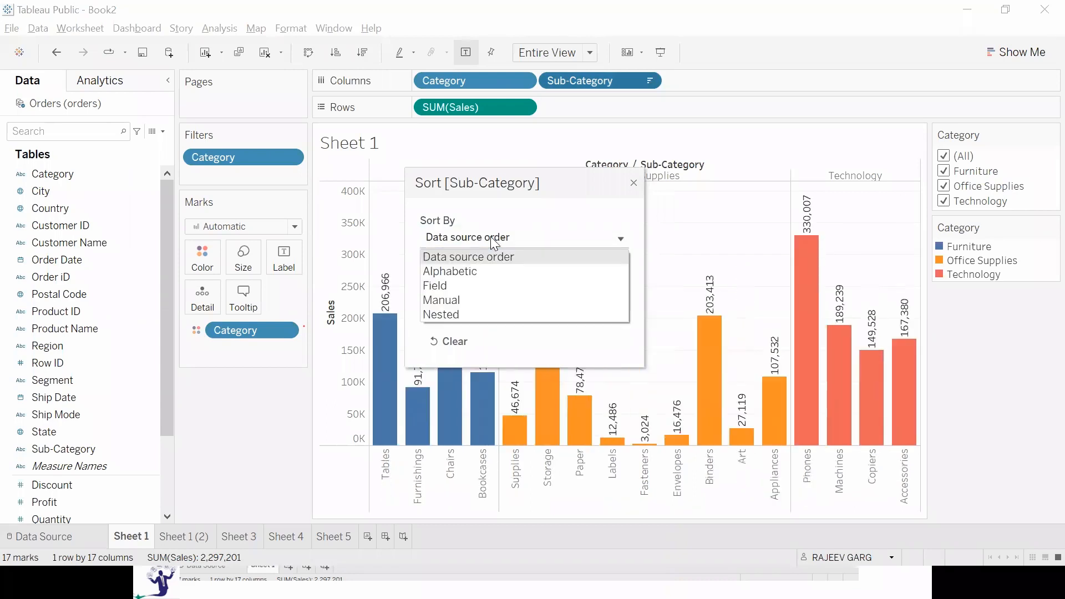
pyautogui.click(480, 274)
pyautogui.click(426, 288)
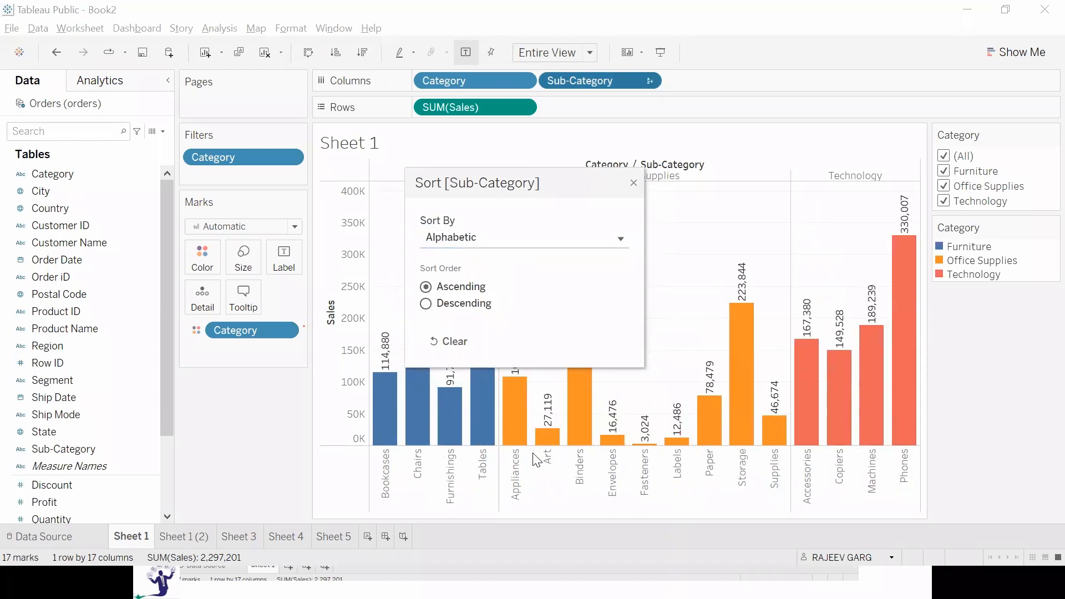
# Sort Sub-Category by the Sales field with Sum aggregation, switching between ascending and descending and ending on descending order.
pyautogui.click(494, 245)
pyautogui.click(455, 284)
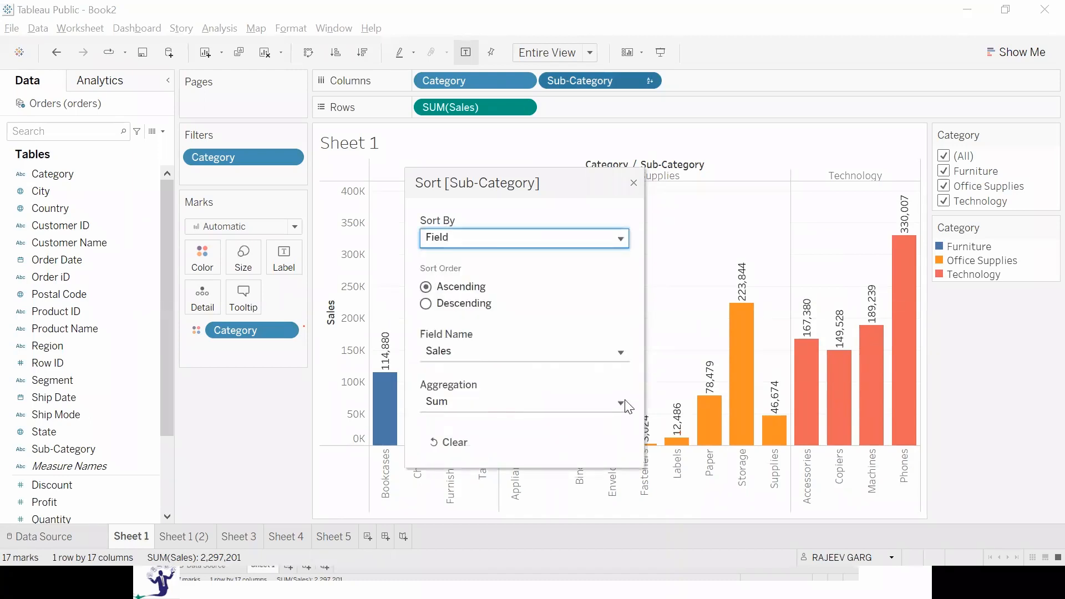
pyautogui.click(426, 303)
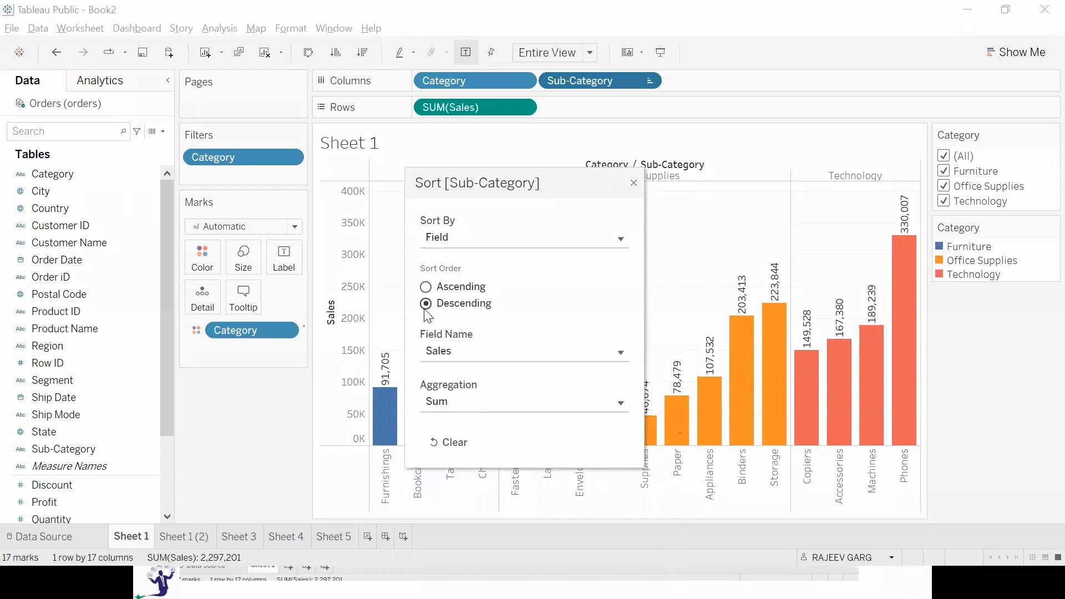
pyautogui.click(426, 287)
pyautogui.click(426, 303)
# Switch the Sub-Category sort to Manual and move Copiers to the top of the list.
pyautogui.click(519, 239)
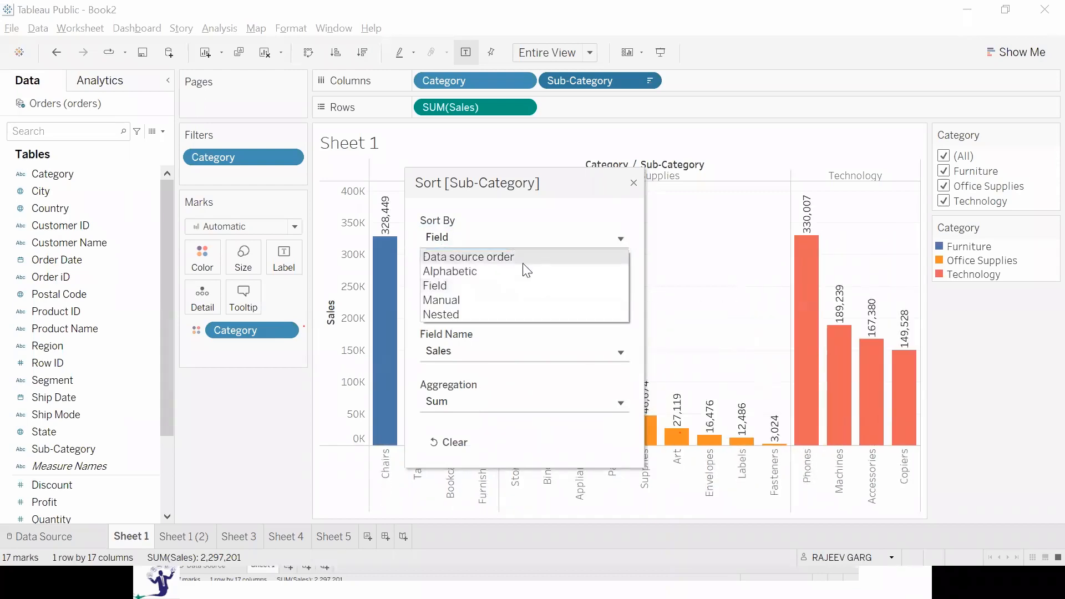
pyautogui.click(496, 300)
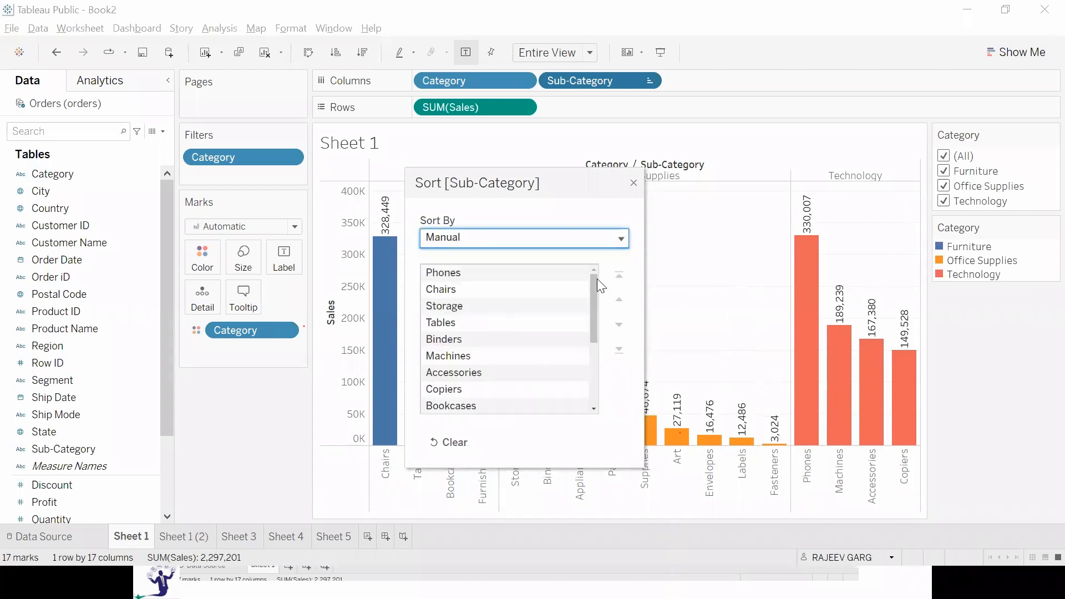
pyautogui.click(489, 309)
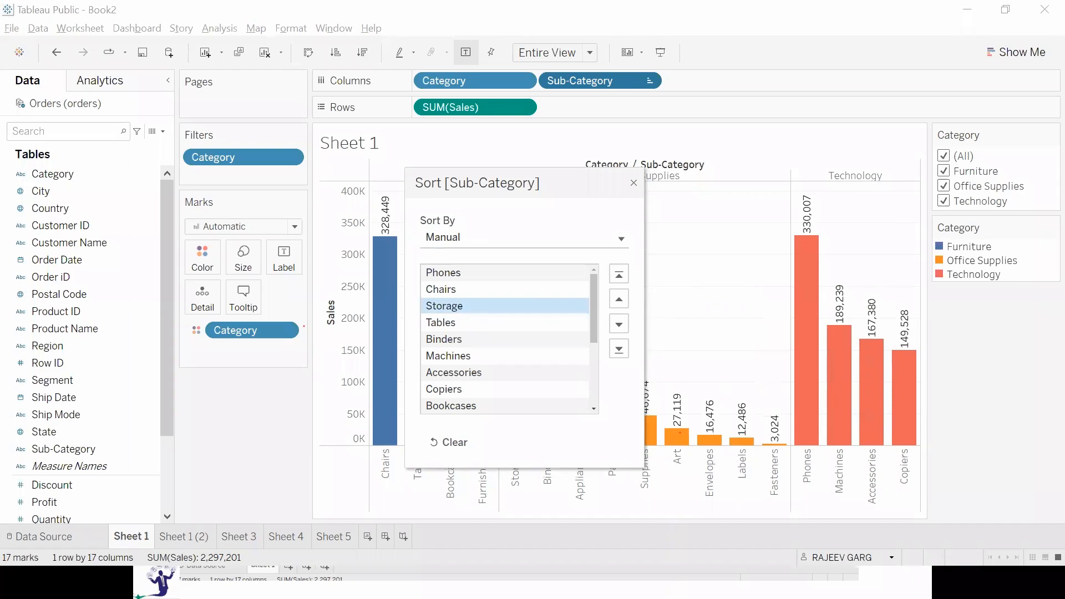
pyautogui.click(475, 389)
pyautogui.click(619, 274)
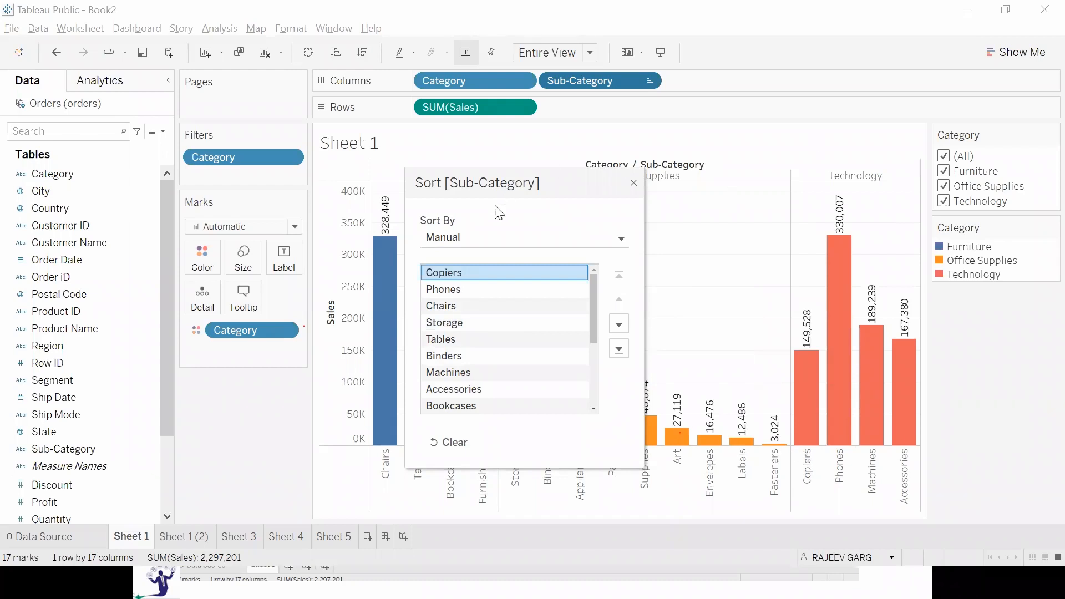
# Set the Sub-Category sort to Nested by Sum of Sales, try descending and ascending order, and close the sort settings on ascending.
pyautogui.click(464, 239)
pyautogui.click(436, 314)
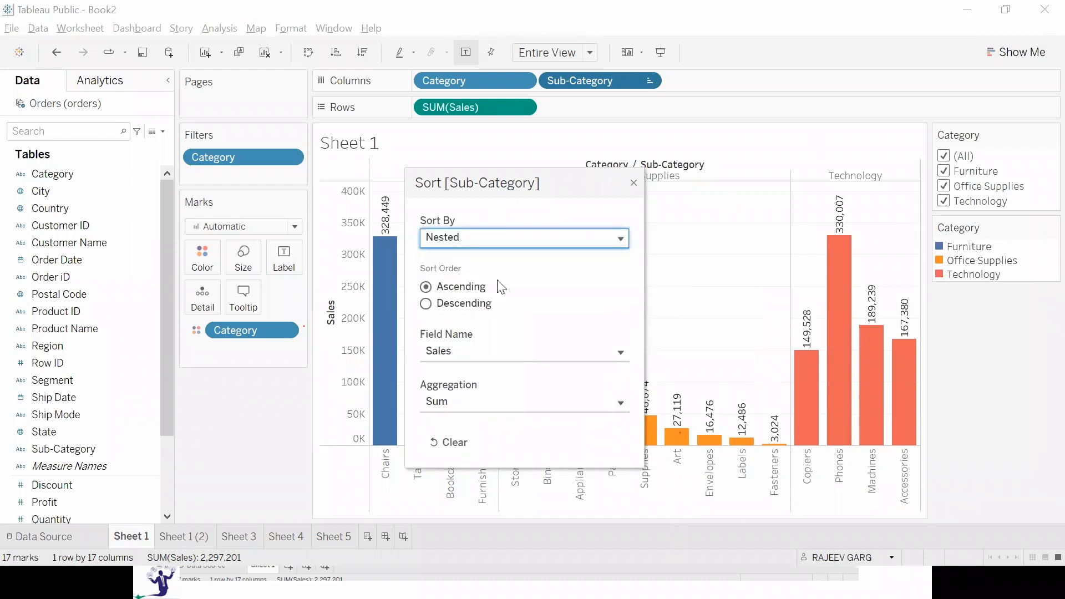
pyautogui.click(426, 304)
pyautogui.click(425, 287)
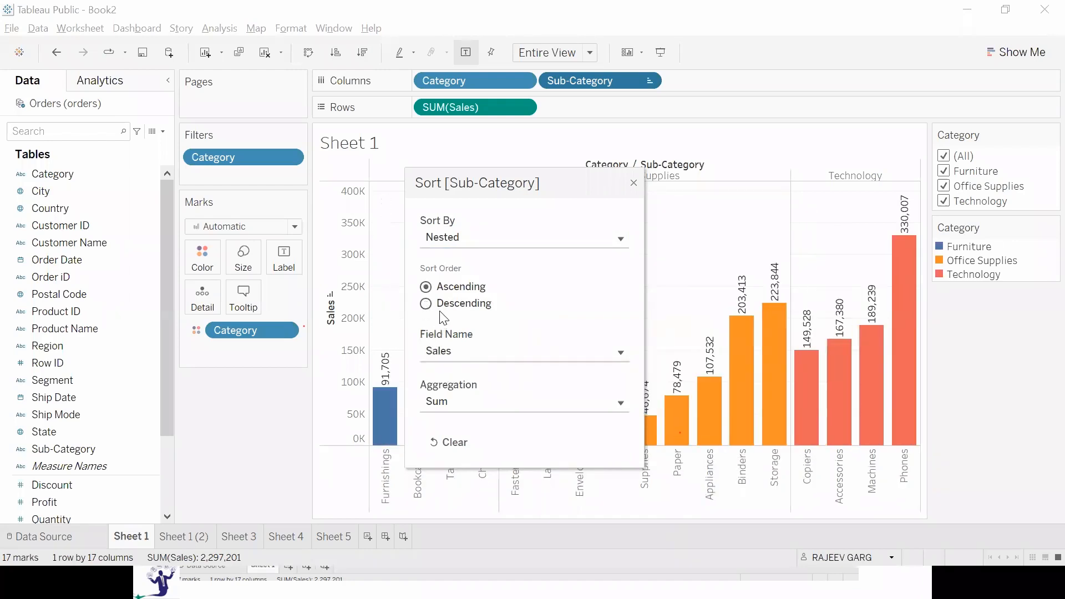
pyautogui.click(427, 304)
pyautogui.click(426, 287)
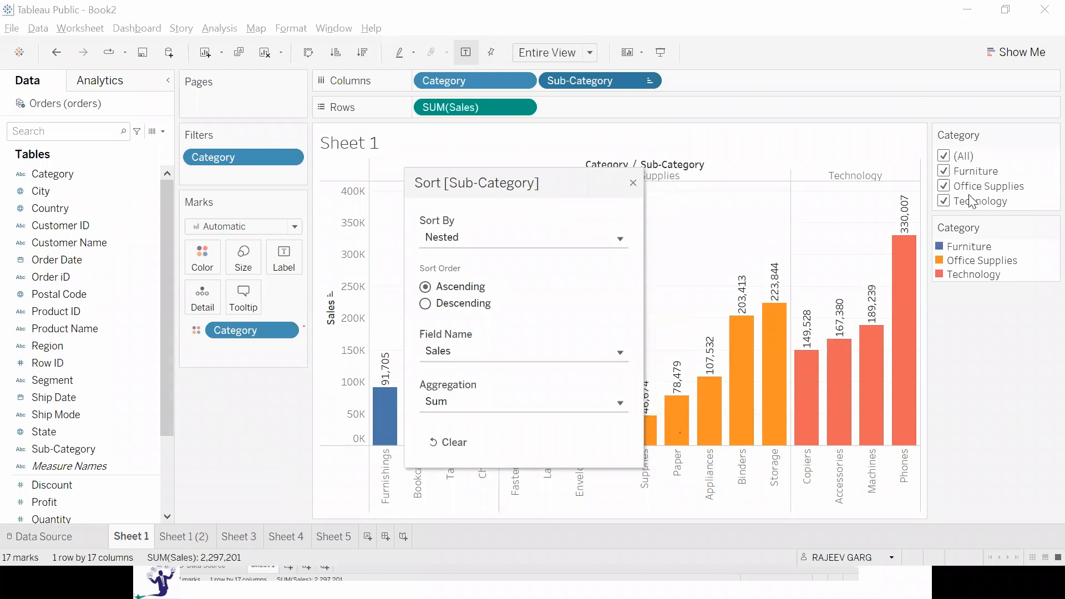
pyautogui.moveTo(631, 179); pyautogui.dragTo(626, 188)
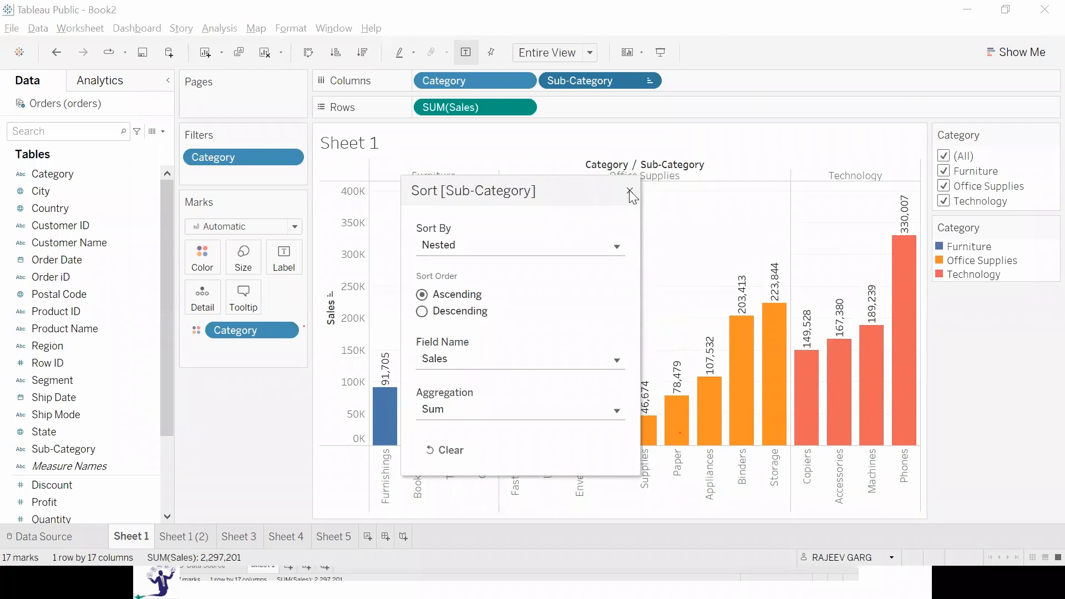
pyautogui.click(629, 190)
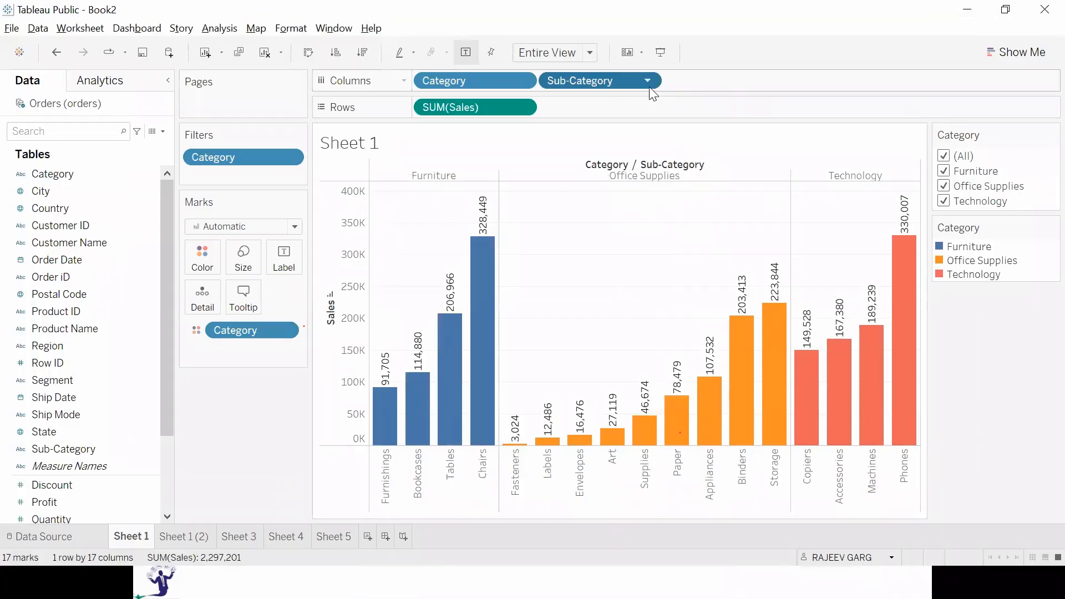
# Clear the nested sort from the Sales axis and remove Category from Columns.
pyautogui.click(333, 295)
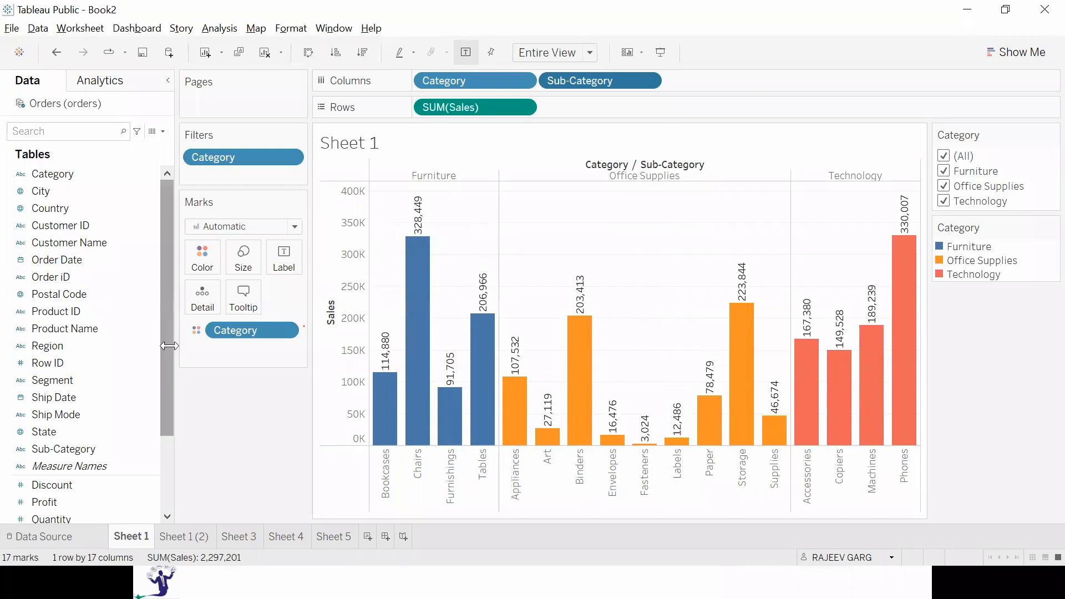
pyautogui.moveTo(472, 83); pyautogui.dragTo(213, 474)
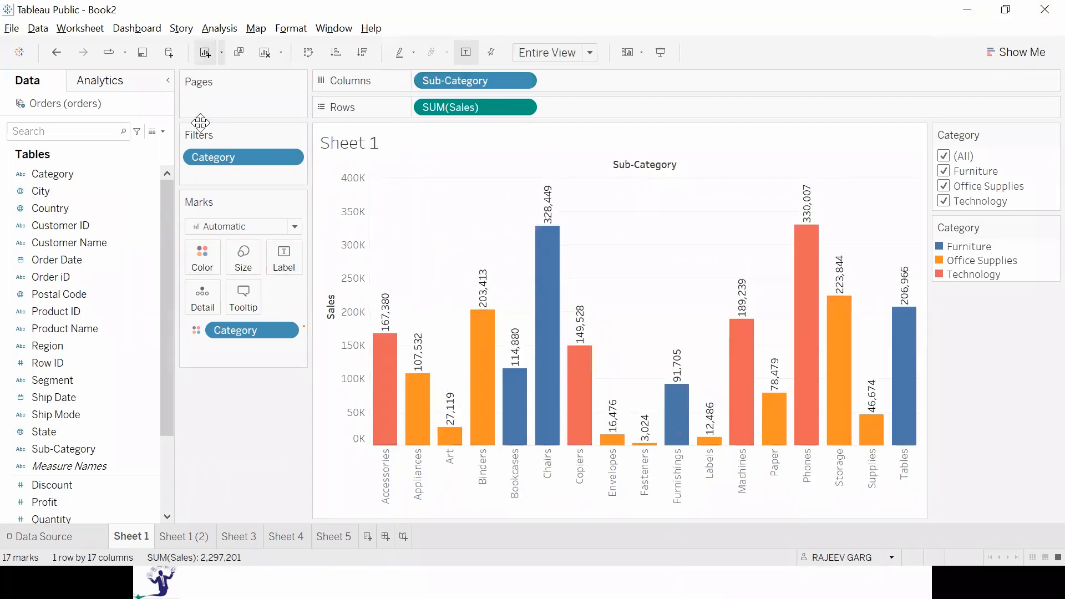
# Color the sub-category bars by Profit and sort them in descending order of profit.
pyautogui.scroll(-3, 19, 469)
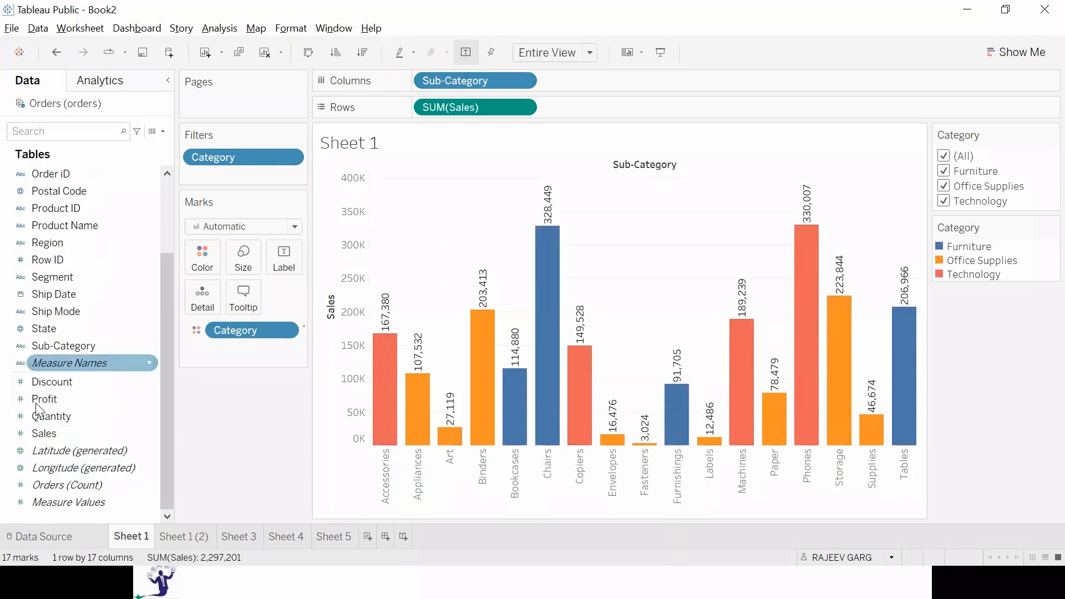
pyautogui.moveTo(49, 401); pyautogui.dragTo(202, 260)
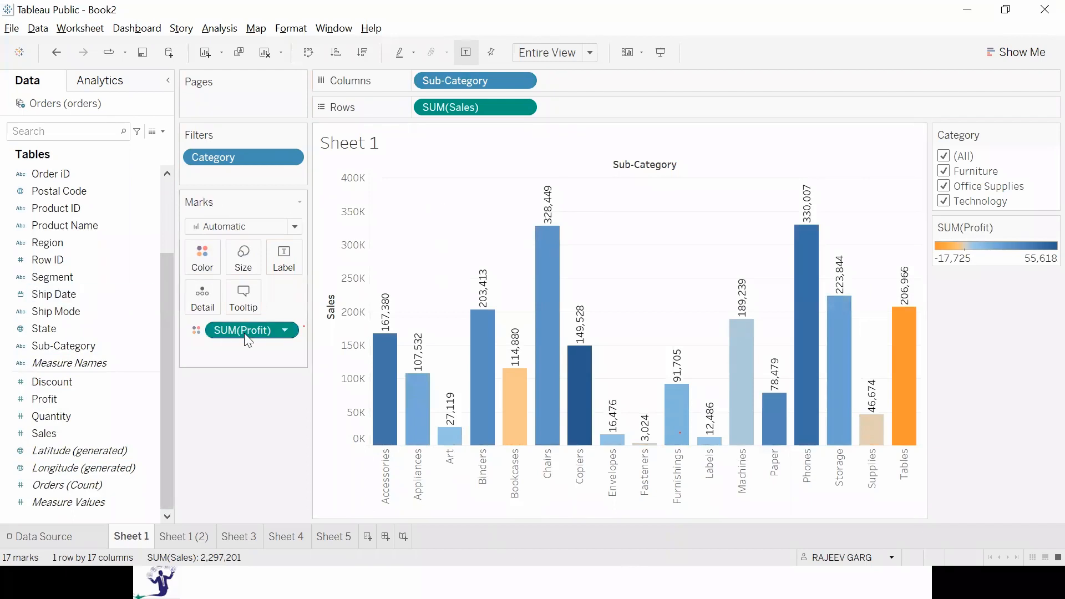
pyautogui.click(362, 53)
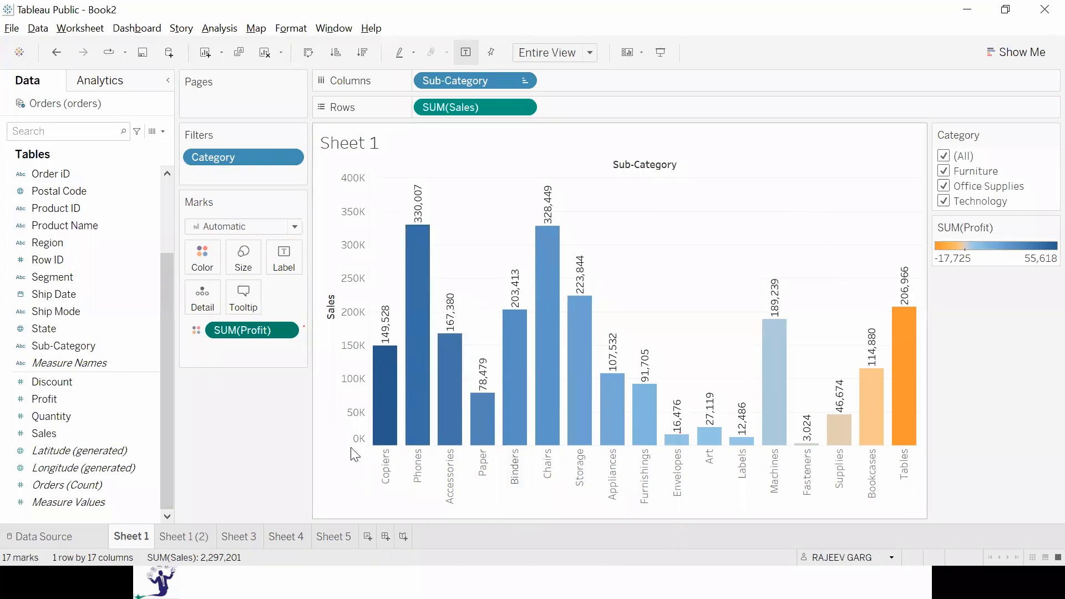
pyautogui.moveTo(906, 391)
# Size the sub-category bars by Quantity and sort them in descending order of quantity.
pyautogui.moveTo(45, 416); pyautogui.dragTo(266, 350)
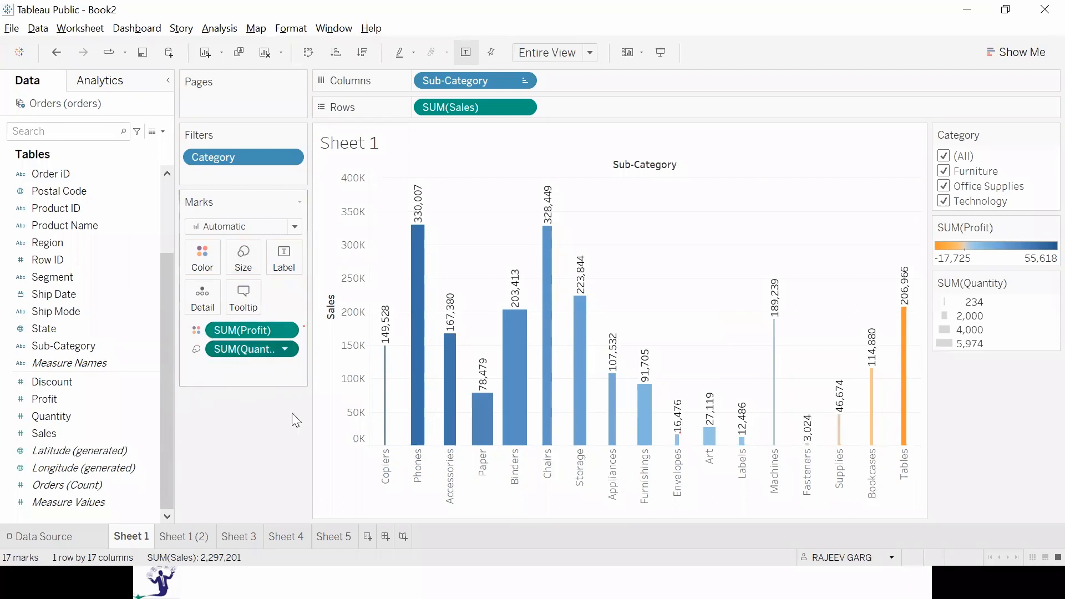
pyautogui.click(364, 53)
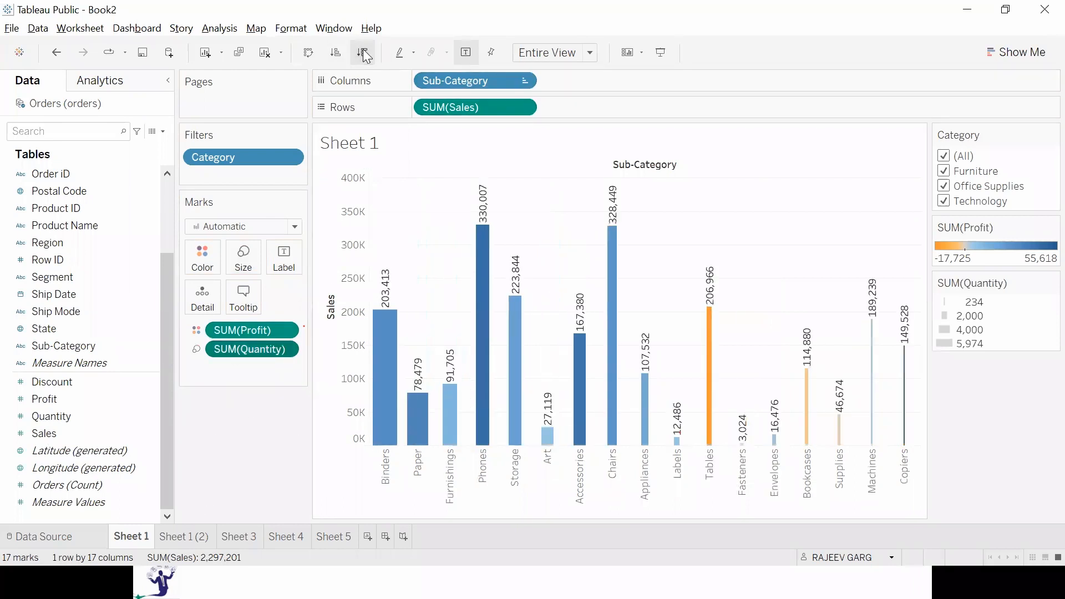
pyautogui.moveTo(383, 397)
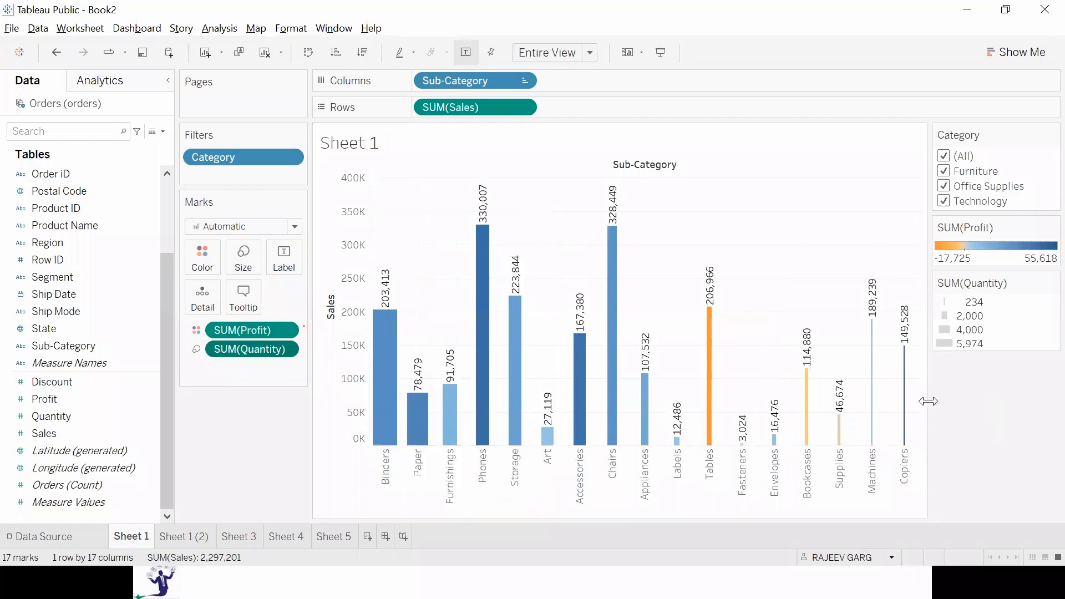
pyautogui.moveTo(903, 423)
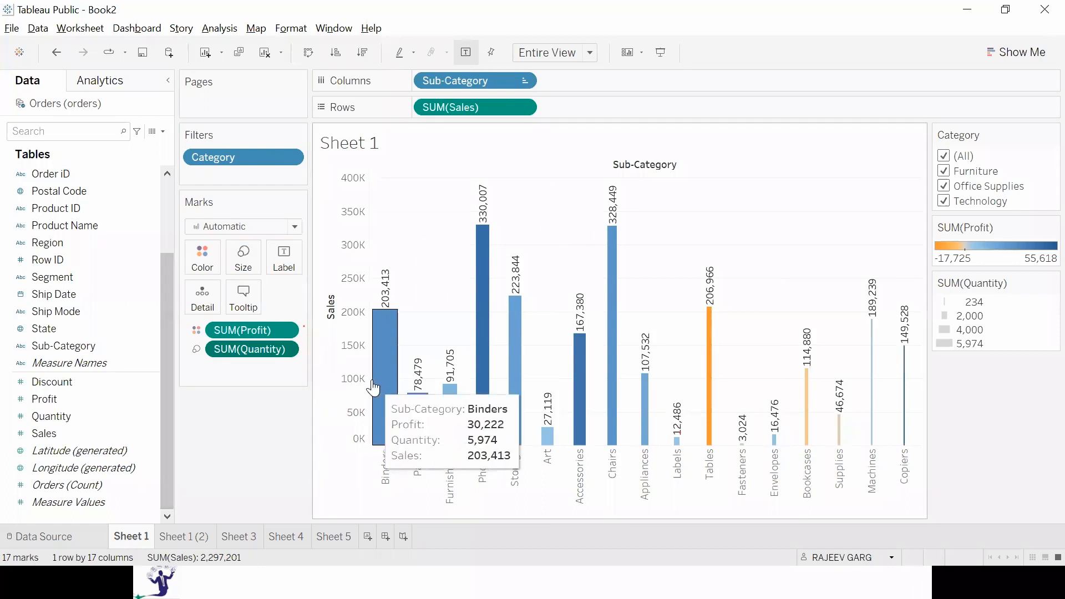
pyautogui.moveTo(906, 444)
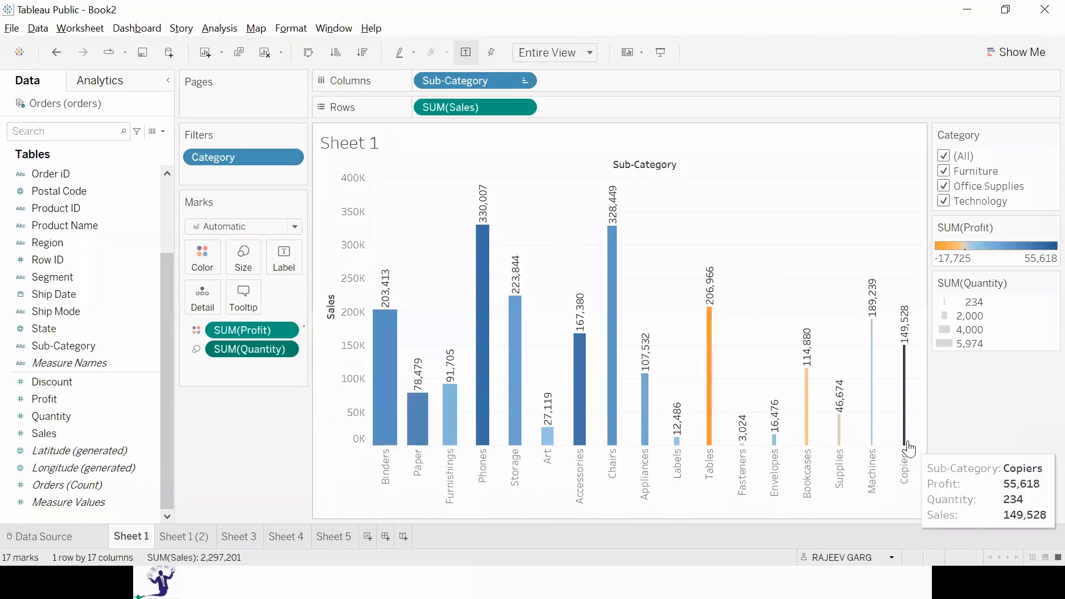
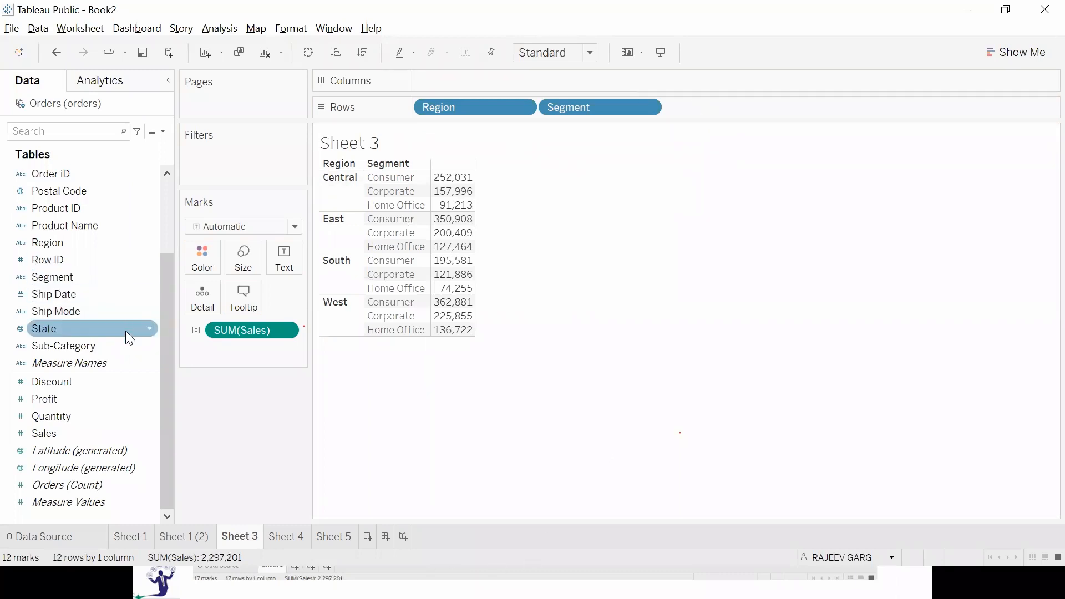
# Add Category and Sub-Category to Rows after Segment and preview Sheet 3 in presentation mode.
pyautogui.scroll(3, 126, 330)
pyautogui.moveTo(75, 175); pyautogui.dragTo(741, 112)
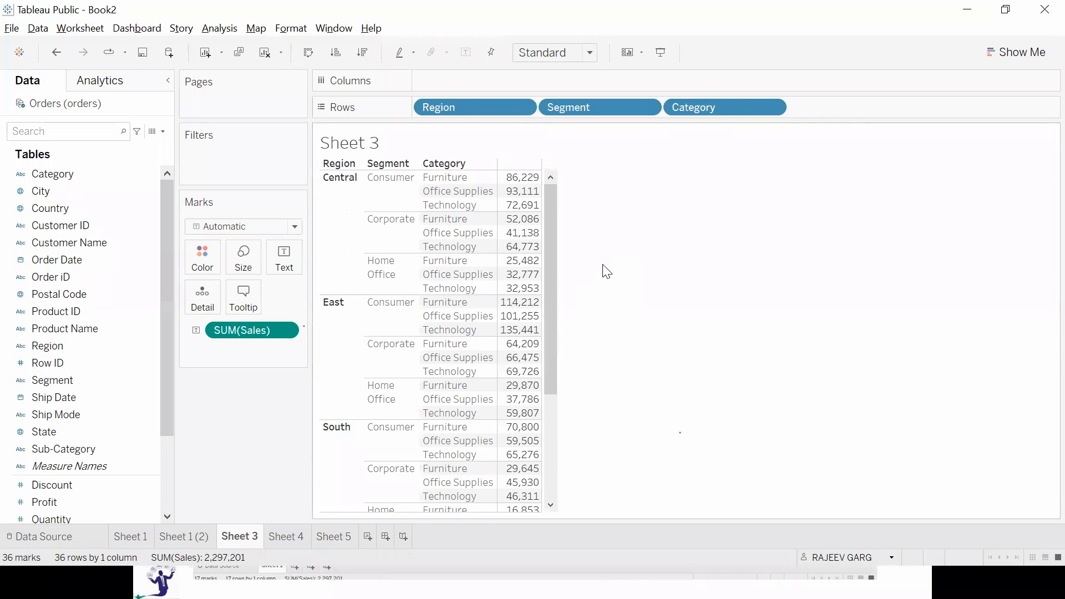
pyautogui.moveTo(92, 447); pyautogui.dragTo(854, 102)
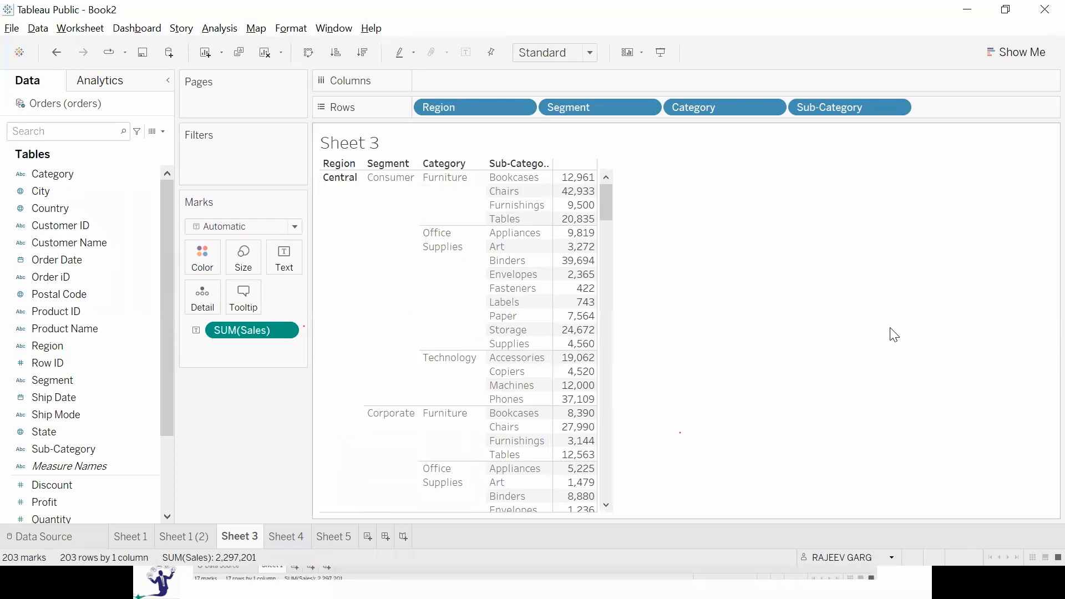
pyautogui.press('F7')
# Remove Sub-Category from Rows, view Sheet 3 in presentation mode, and return to editing.
pyautogui.moveTo(866, 110); pyautogui.dragTo(260, 453)
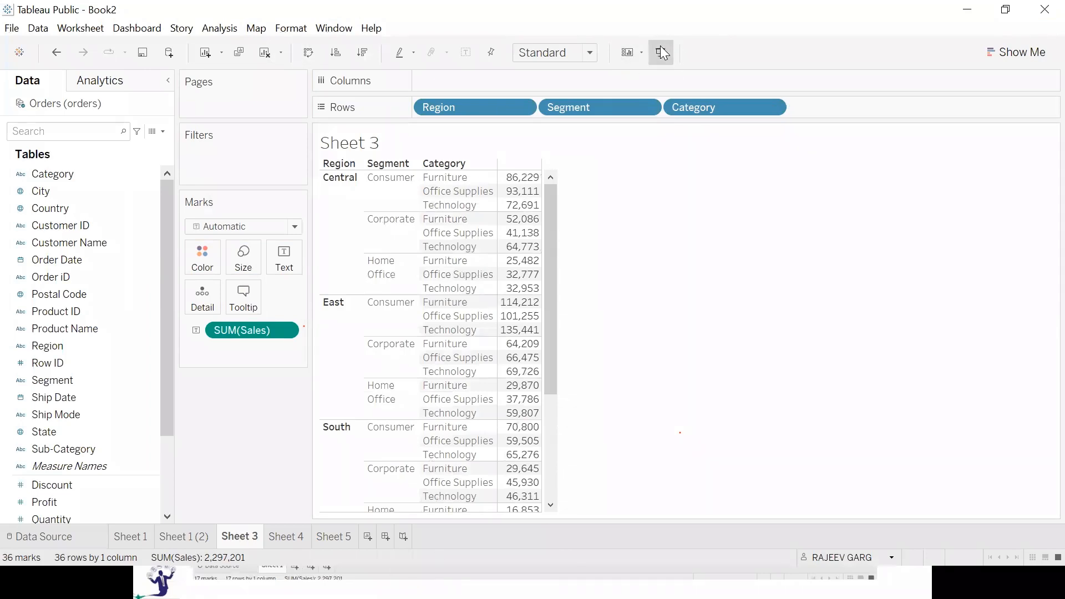
pyautogui.click(661, 53)
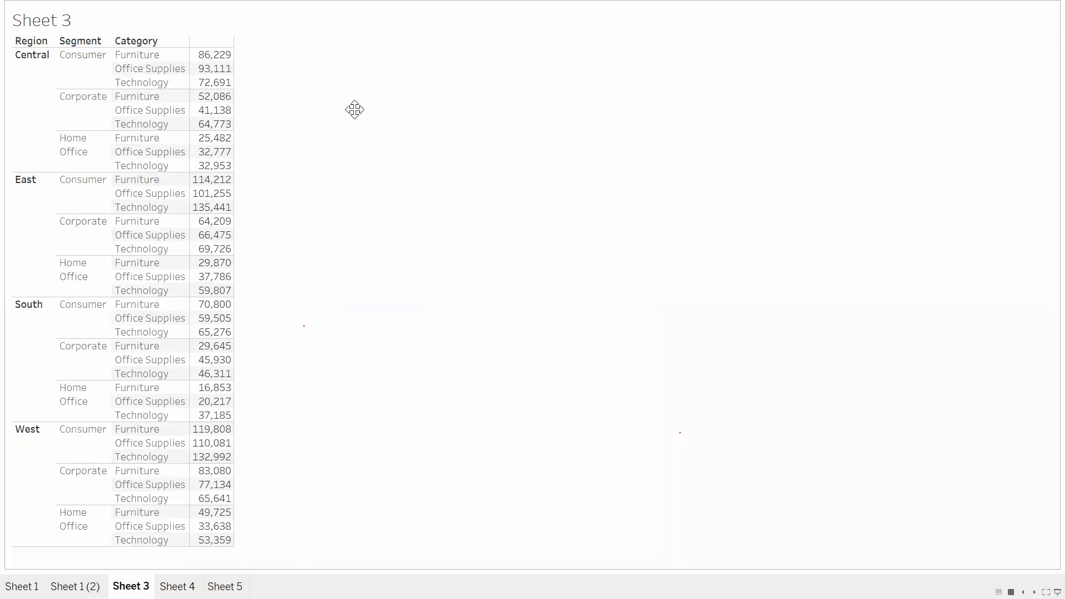
pyautogui.press('Escape')
# Remove Category from Rows, check the Region and Segment table in presentation mode, and exit it.
pyautogui.moveTo(694, 107); pyautogui.dragTo(222, 447)
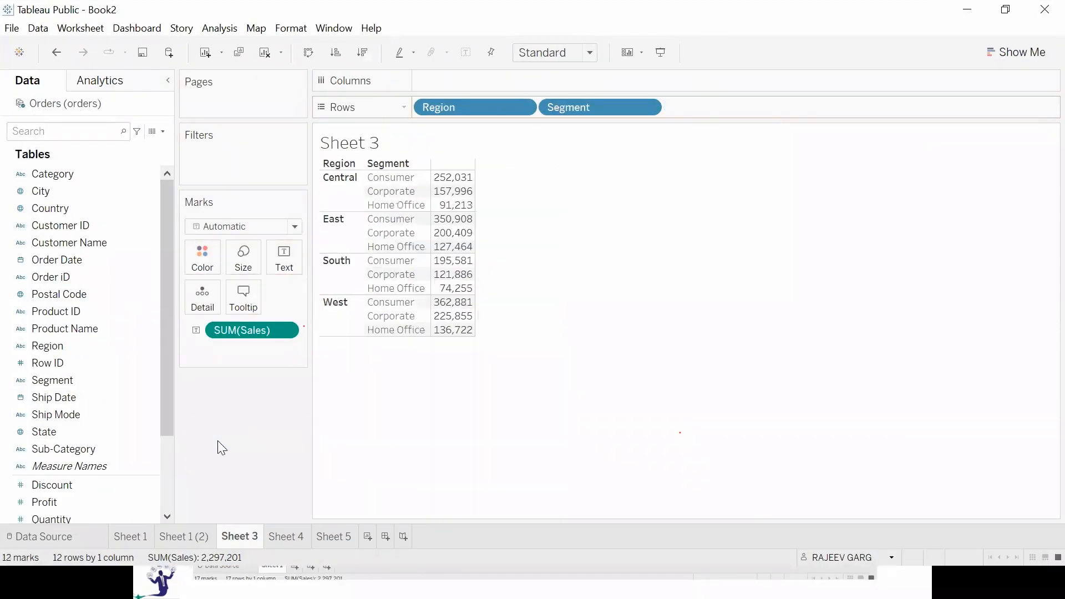
pyautogui.press('F7')
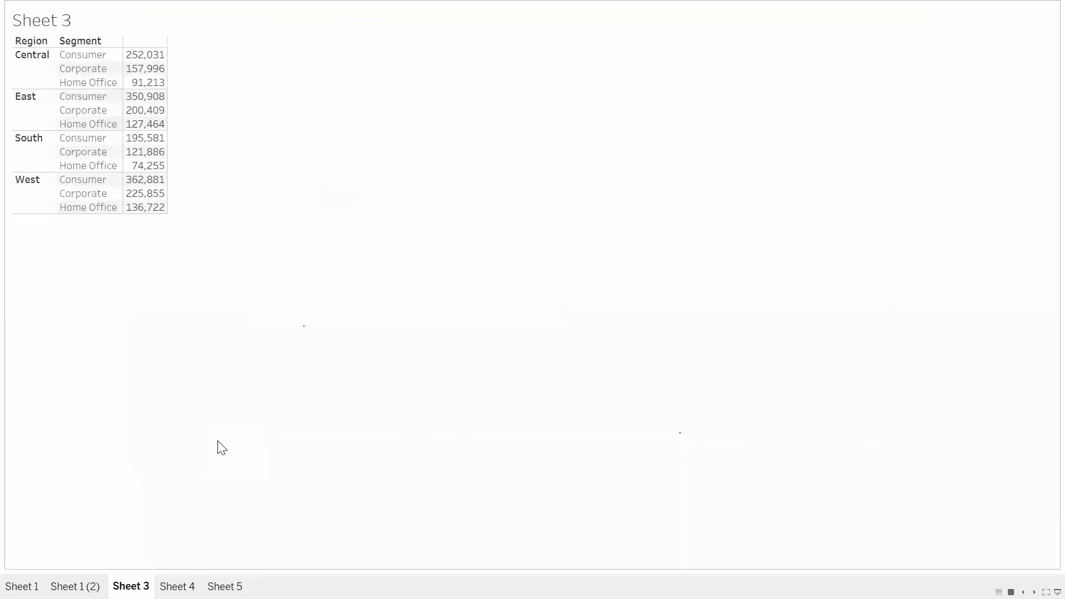
pyautogui.press('Escape')
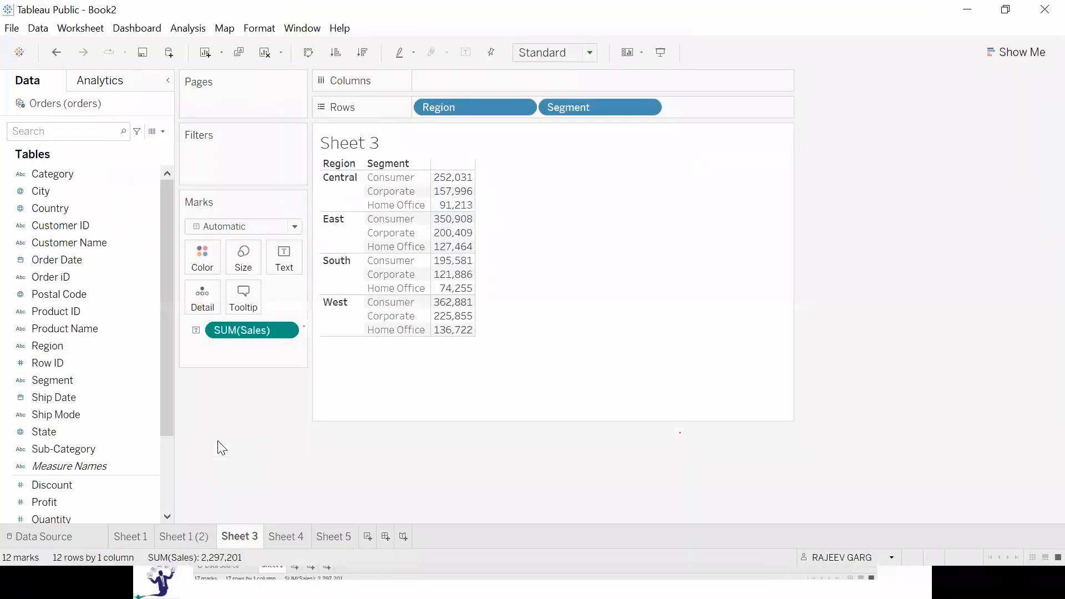
# Remove Segment from Rows, check the Region-only table in presentation mode, and exit it.
pyautogui.moveTo(594, 111); pyautogui.dragTo(227, 493)
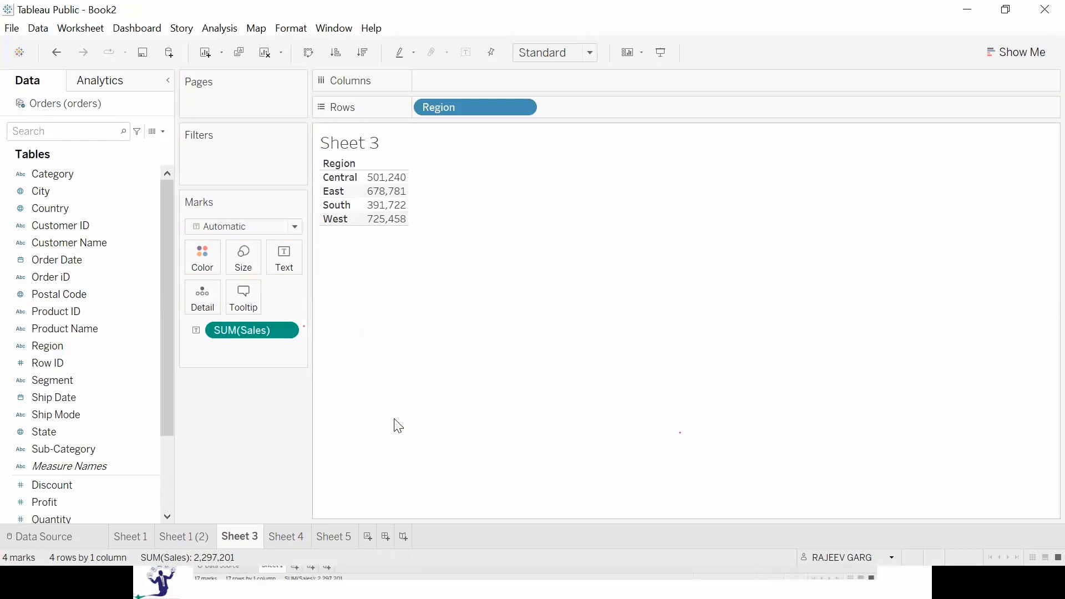
pyautogui.press('F7')
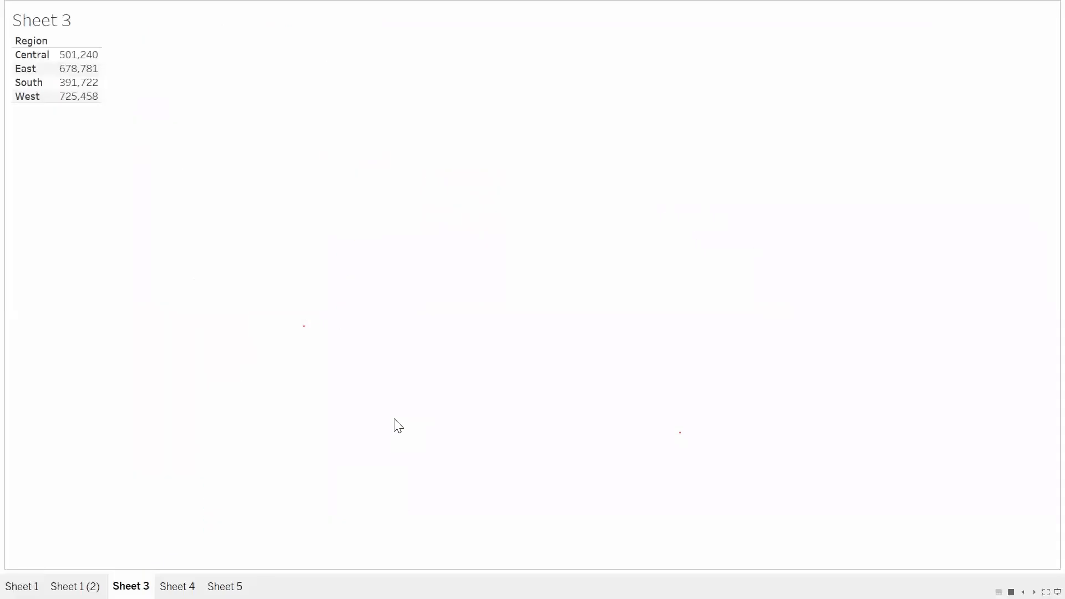
pyautogui.press('F7')
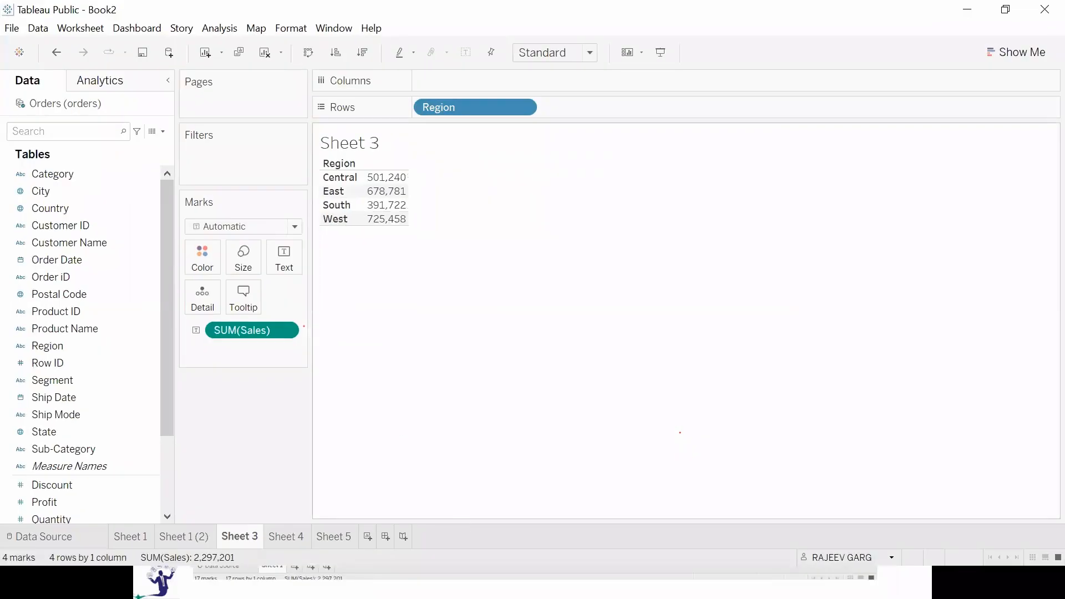
# Put Segment back on Rows beside Region, and clear both fields from Rows.
pyautogui.moveTo(110, 381); pyautogui.dragTo(635, 117)
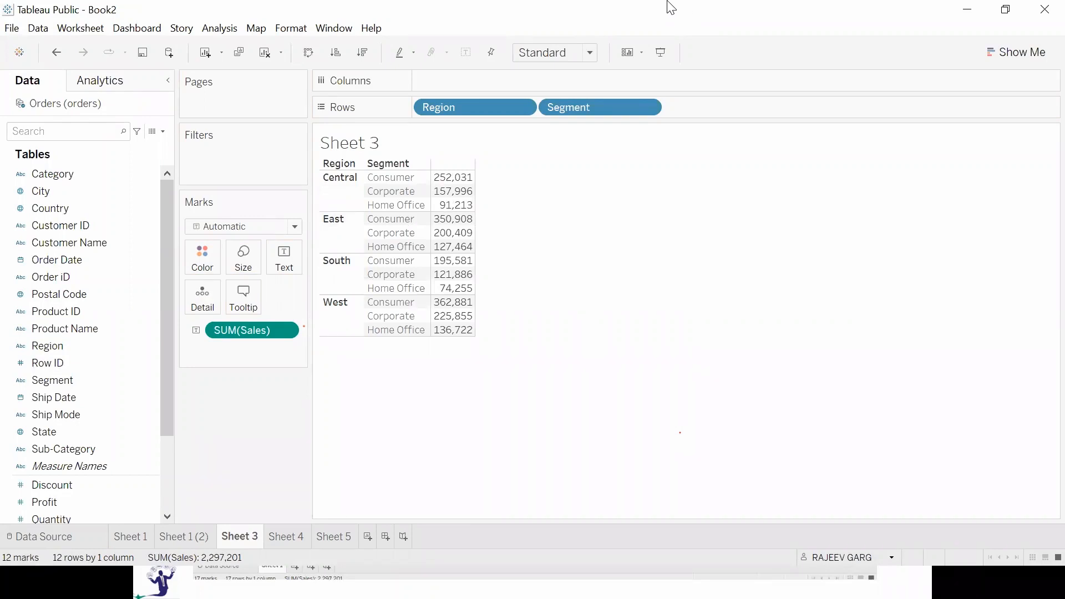
pyautogui.moveTo(603, 108); pyautogui.dragTo(231, 456)
pyautogui.moveTo(477, 107); pyautogui.dragTo(224, 472)
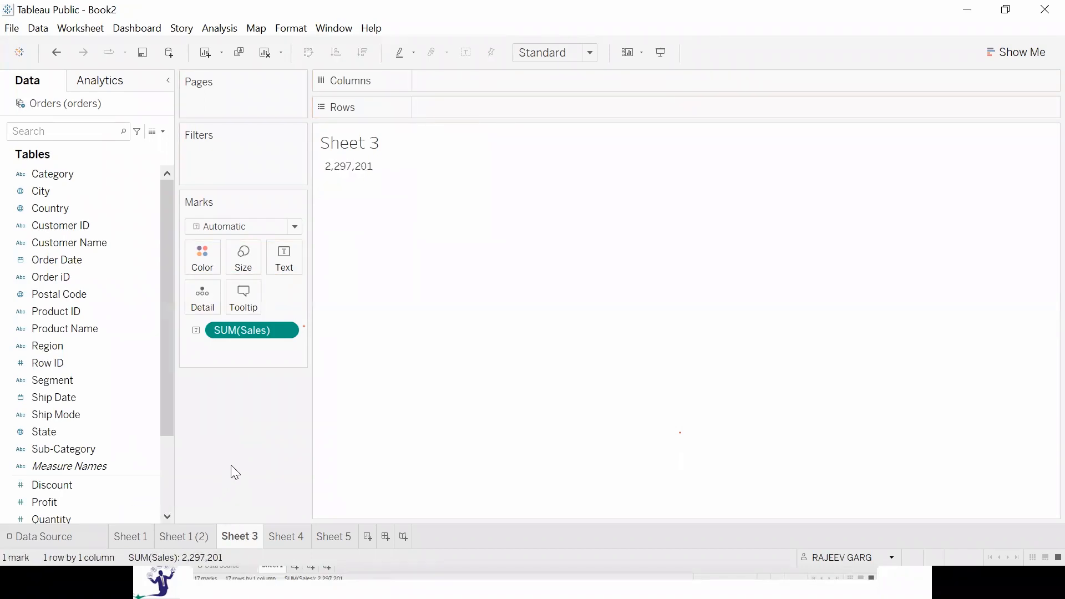
pyautogui.click(54, 398)
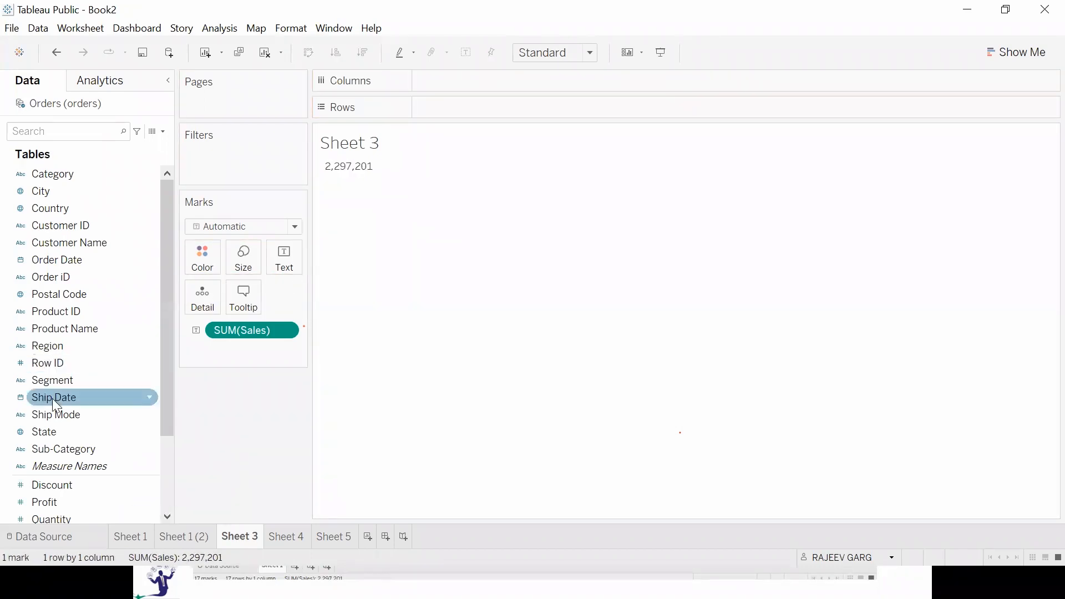
pyautogui.click(56, 172)
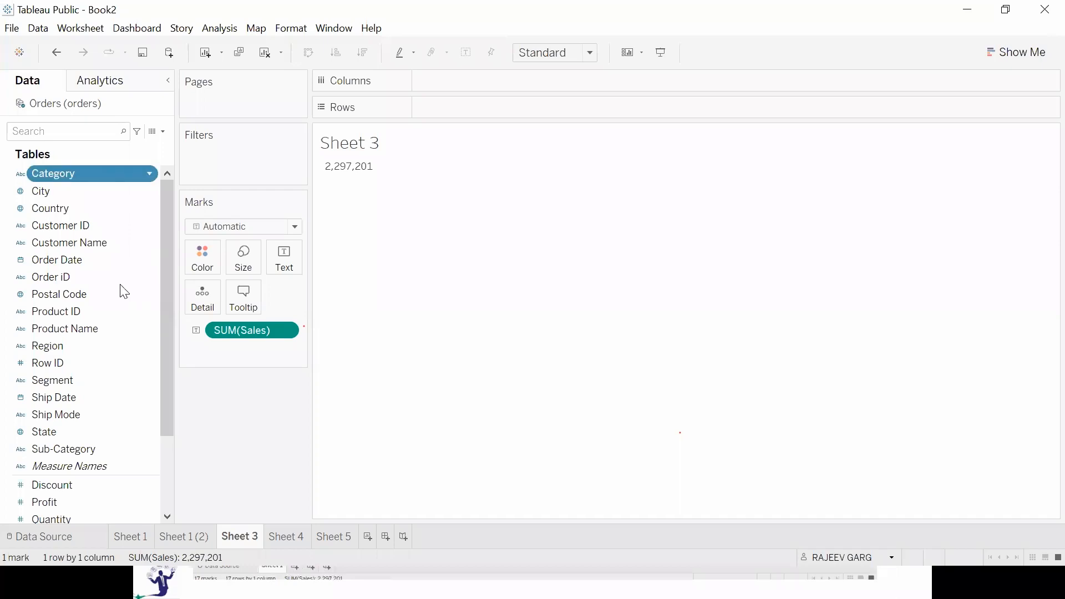
pyautogui.keyDown('ctrl'); pyautogui.click(130, 341); pyautogui.keyUp('ctrl')
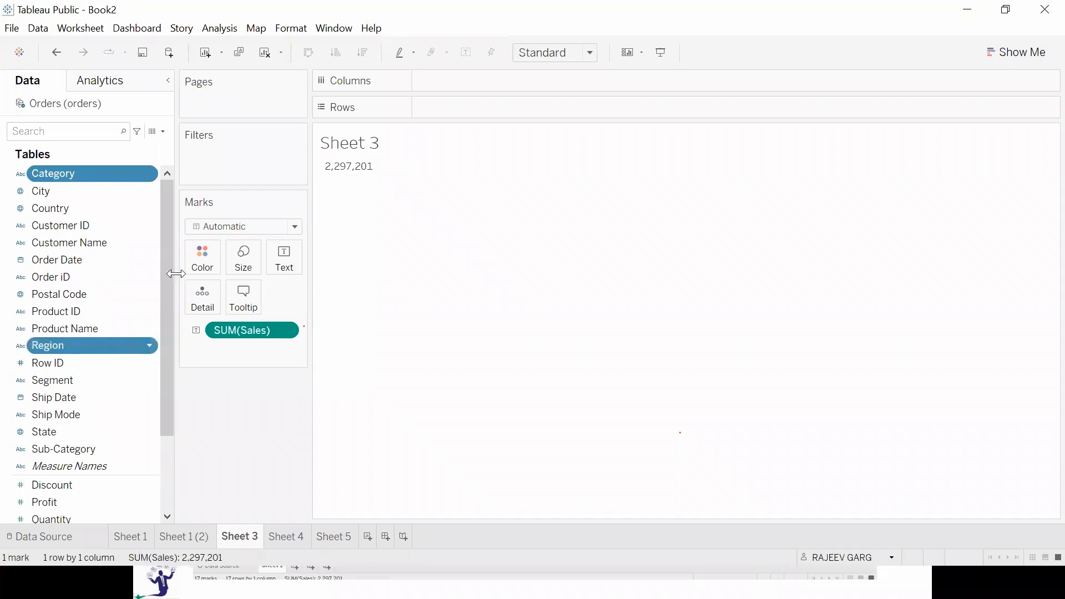
pyautogui.keyDown('ctrl'); pyautogui.click(60, 379); pyautogui.keyUp('ctrl')
pyautogui.keyDown('ctrl'); pyautogui.click(74, 456); pyautogui.keyUp('ctrl')
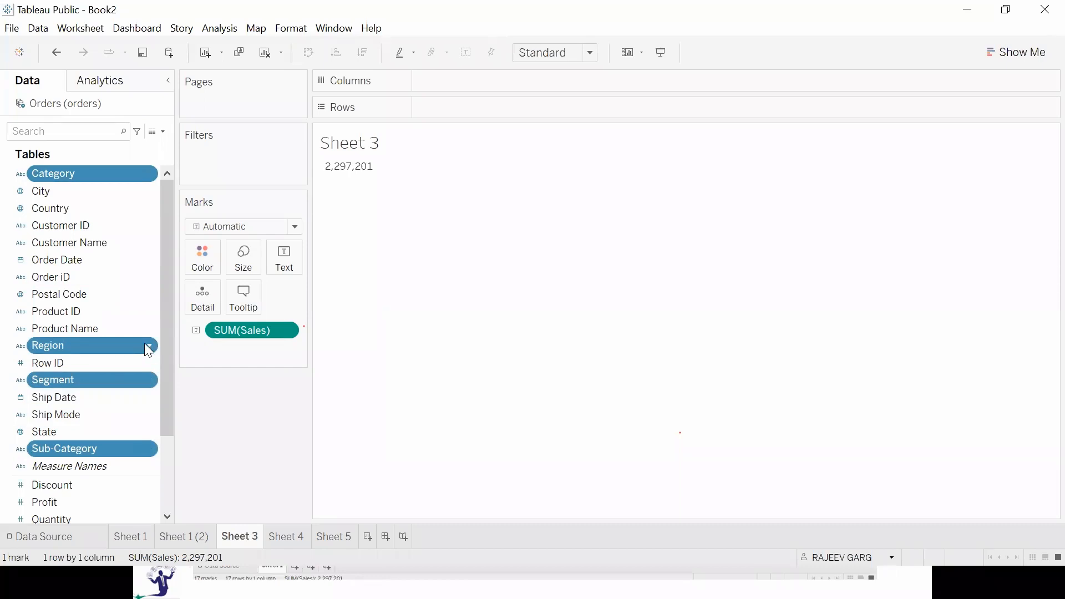
pyautogui.doubleClick(116, 345)
pyautogui.click(86, 328)
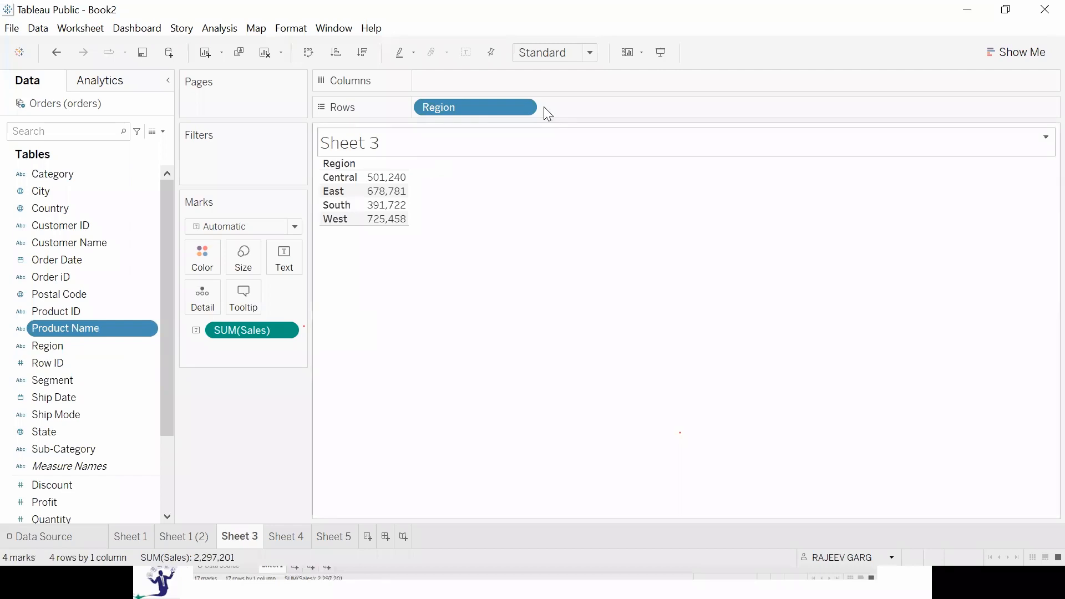
pyautogui.moveTo(475, 112); pyautogui.dragTo(122, 390)
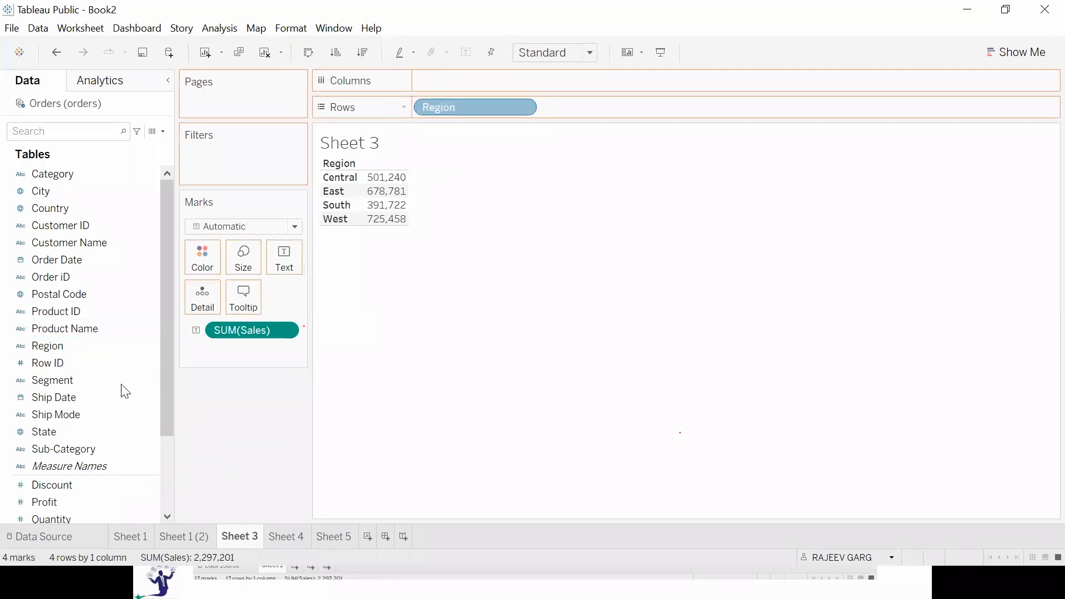
# Select the Region, Category, Segment and Sub-Category fields together and create a hierarchy named pd from them.
pyautogui.click(92, 345)
pyautogui.keyDown('ctrl'); pyautogui.click(92, 176); pyautogui.keyUp('ctrl')
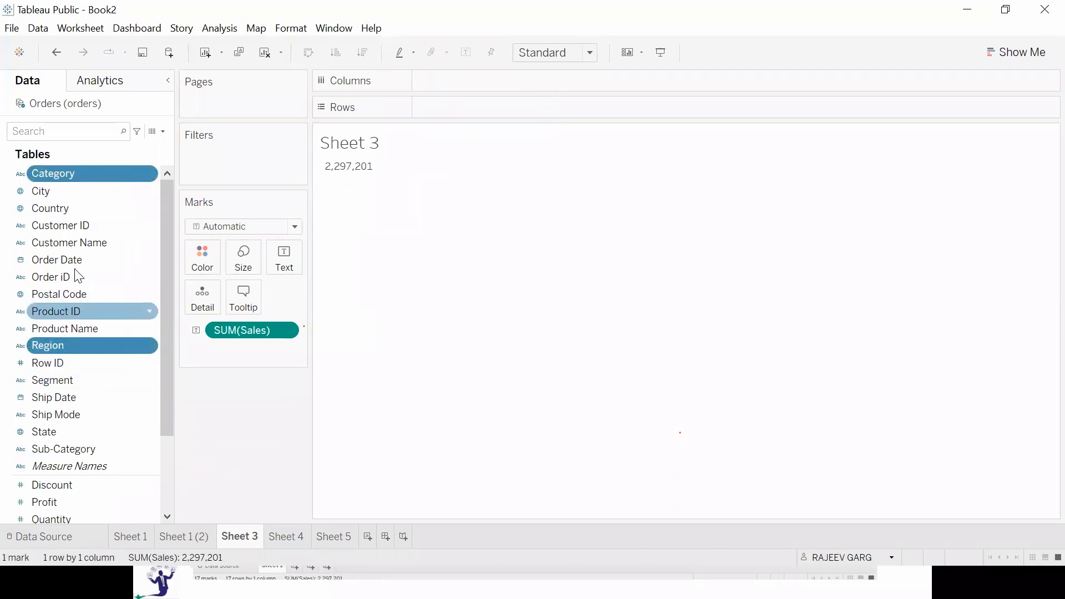
pyautogui.keyDown('ctrl'); pyautogui.click(101, 379); pyautogui.keyUp('ctrl')
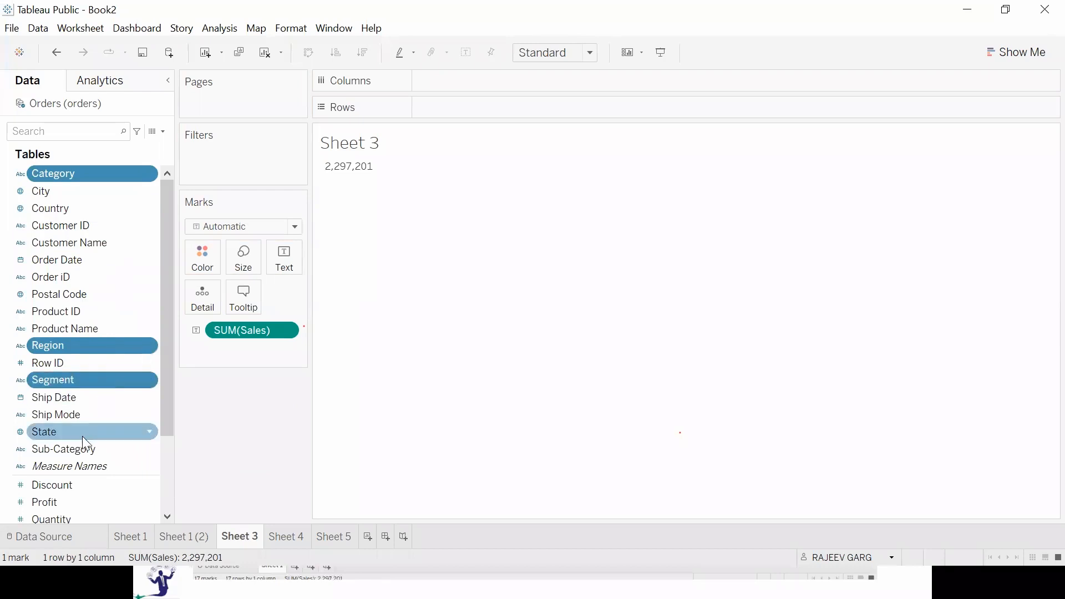
pyautogui.keyDown('ctrl'); pyautogui.click(75, 448); pyautogui.keyUp('ctrl')
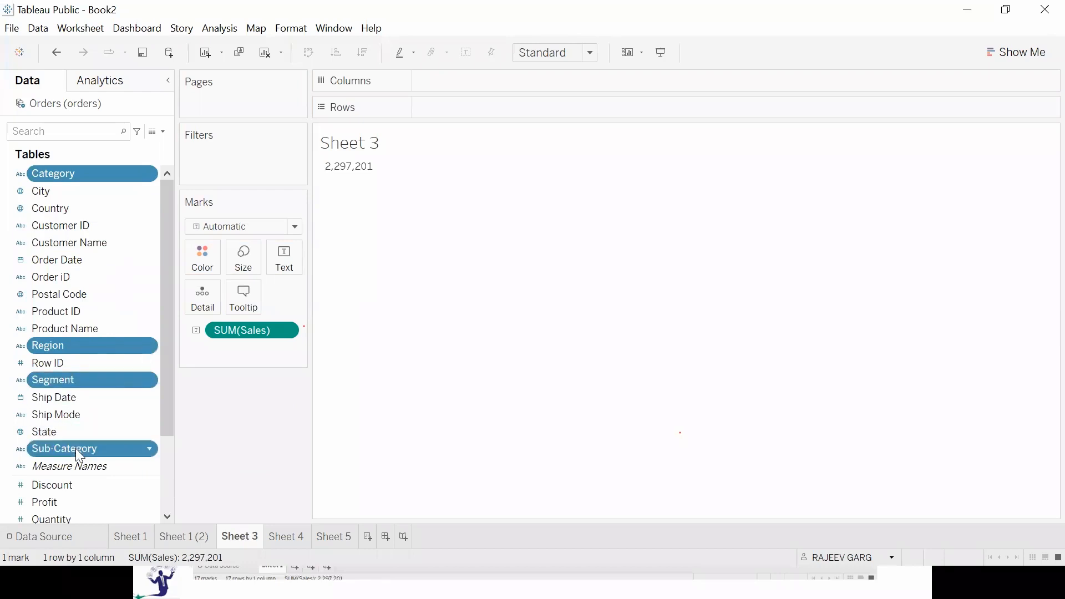
pyautogui.click(148, 449)
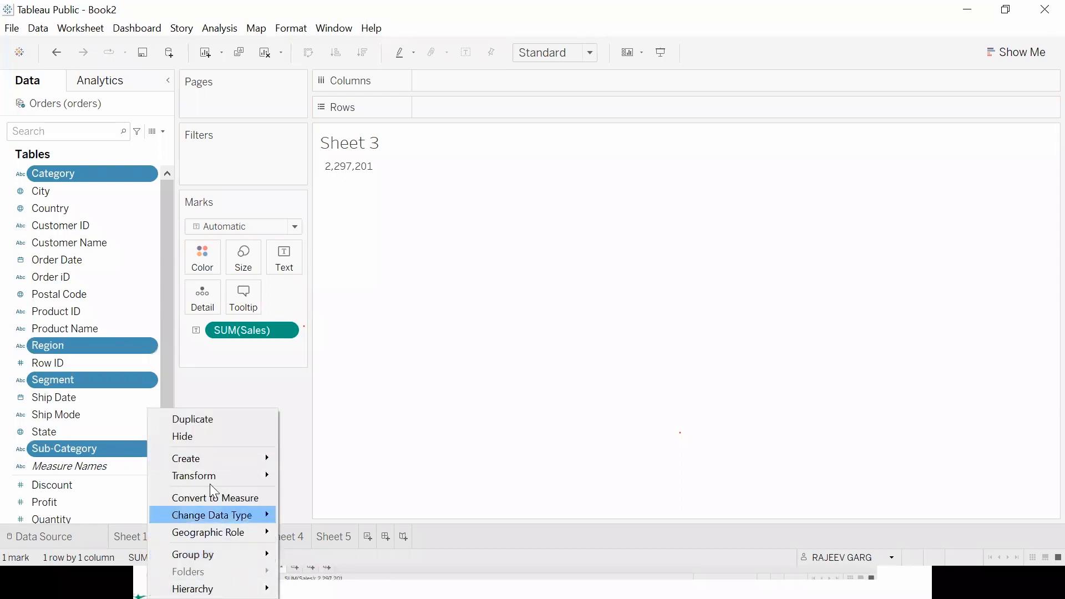
pyautogui.moveTo(211, 588)
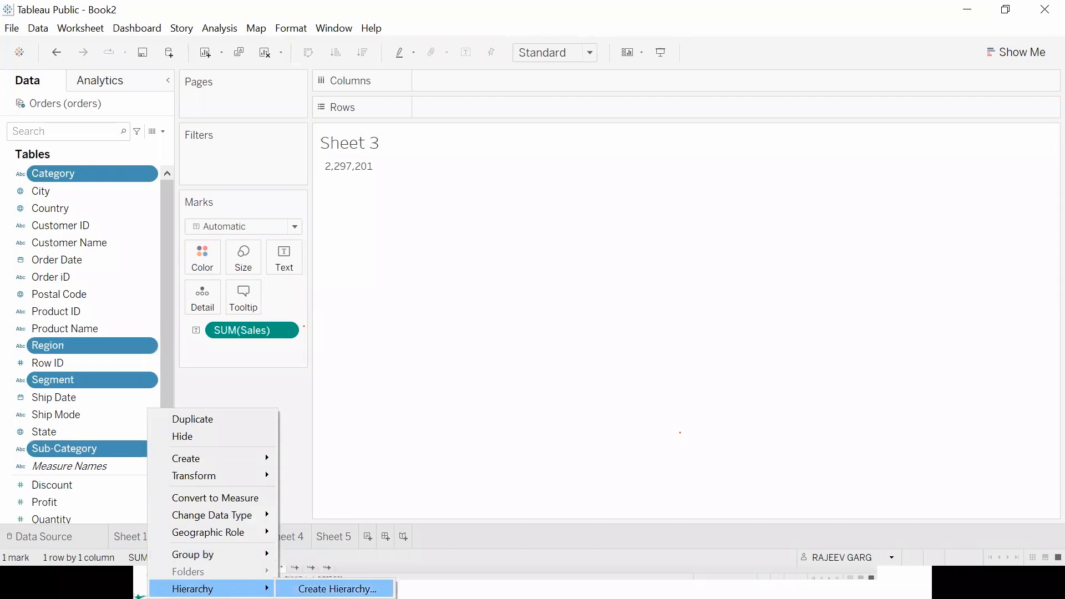
pyautogui.click(338, 589)
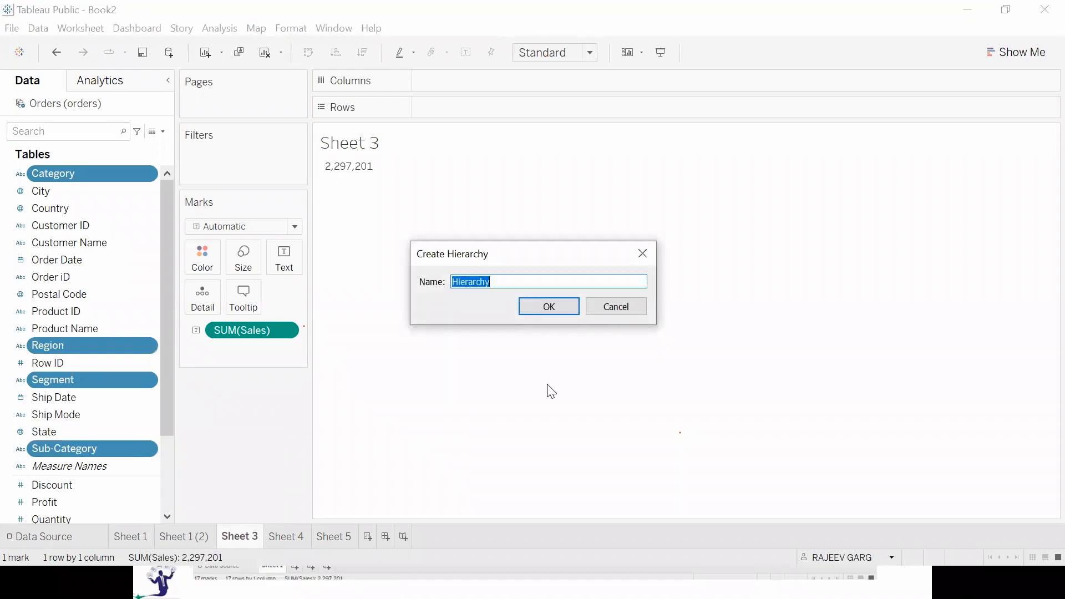
pyautogui.write('pd')
pyautogui.press('Return')
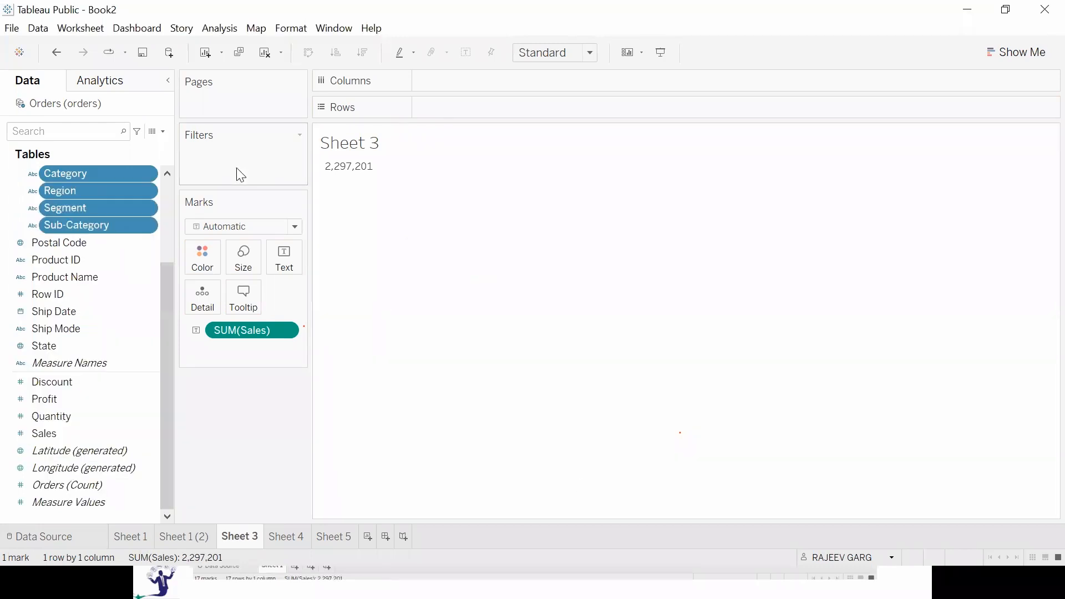
# Reorder the pd hierarchy to Region, Segment, Category, Sub-Category.
pyautogui.scroll(3, 143, 278)
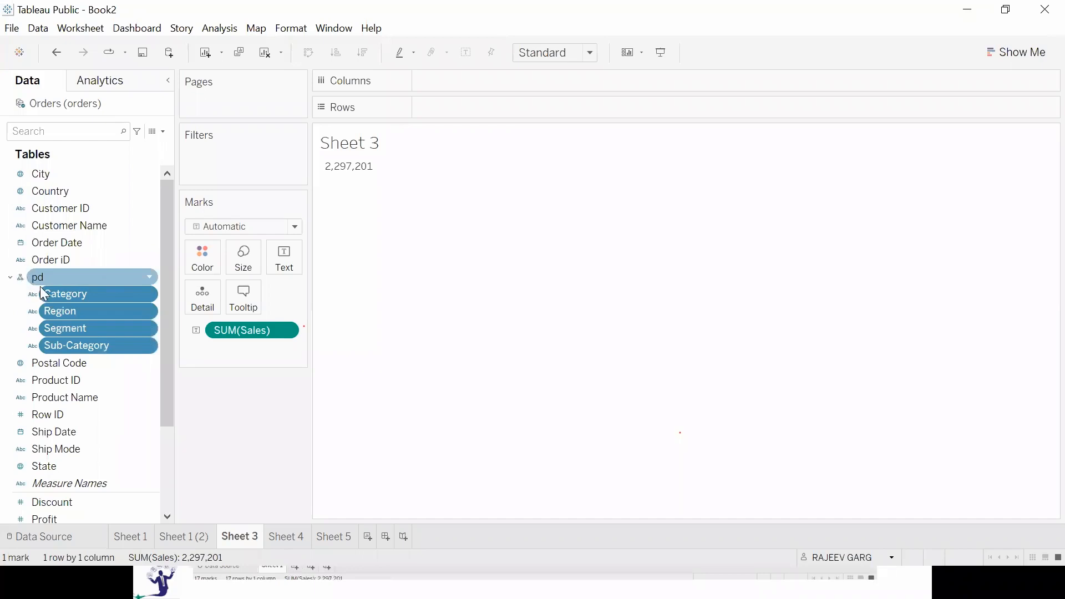
pyautogui.click(66, 313)
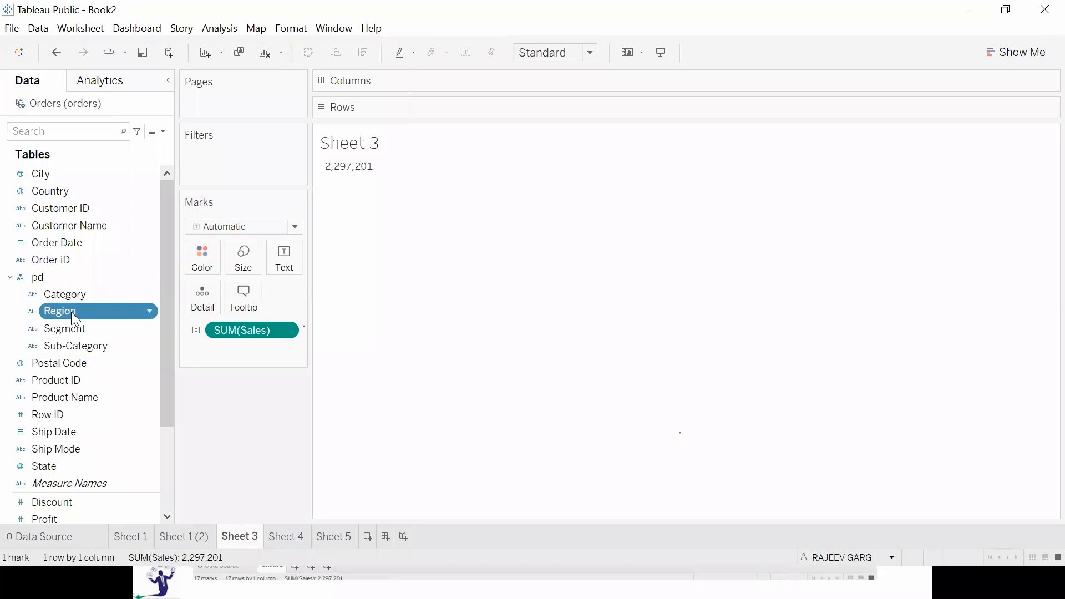
pyautogui.moveTo(69, 312); pyautogui.dragTo(71, 288)
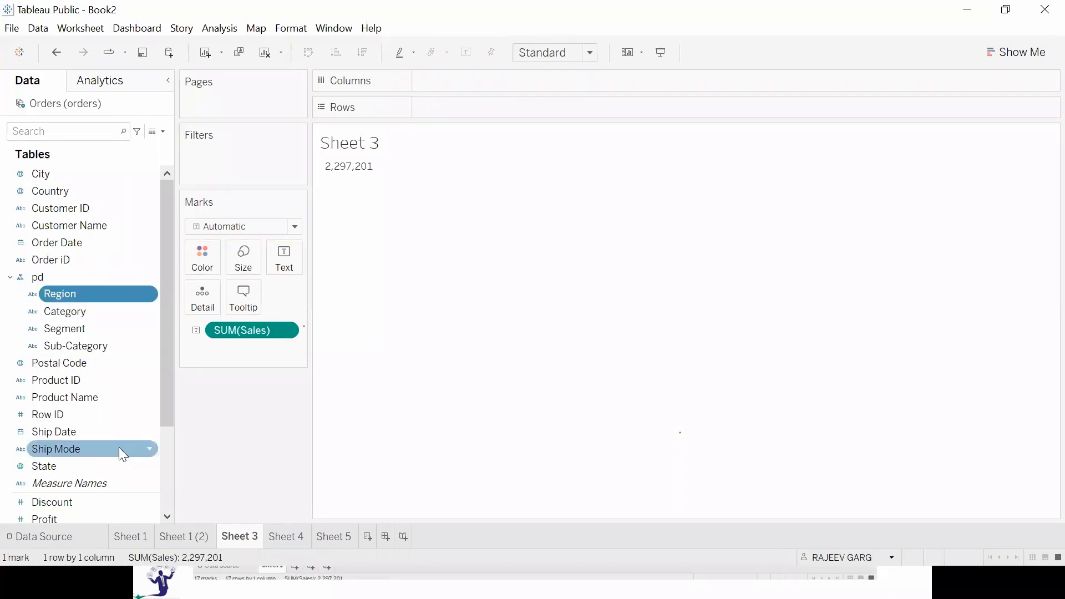
pyautogui.click(68, 329)
pyautogui.moveTo(81, 329); pyautogui.dragTo(86, 305)
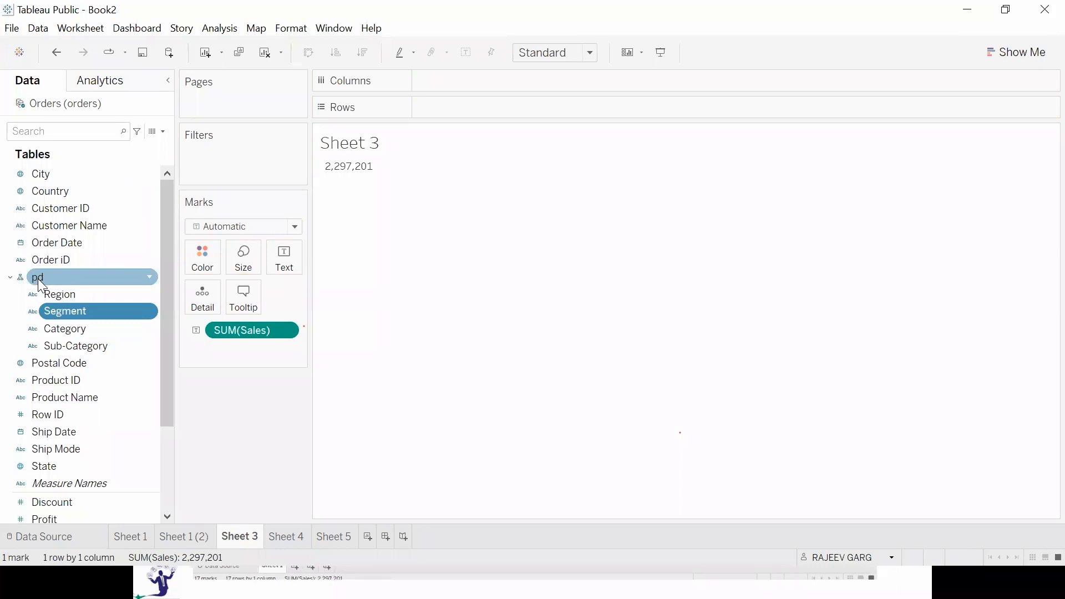
# Place the pd hierarchy on Rows and drill down from Region through Segment and Category to Sub-Category.
pyautogui.moveTo(45, 277); pyautogui.dragTo(454, 109)
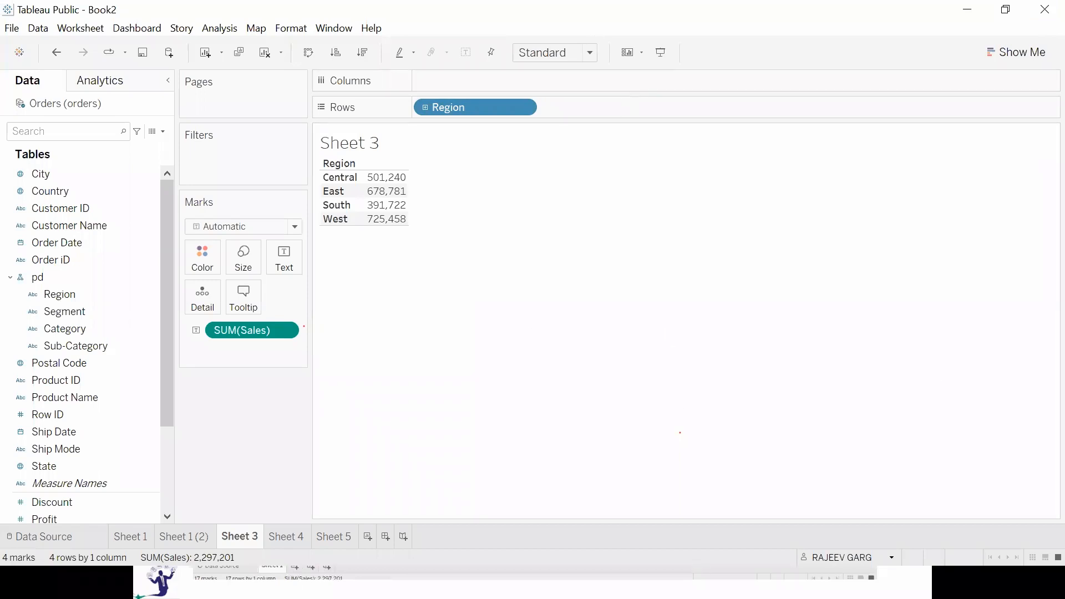
pyautogui.click(425, 107)
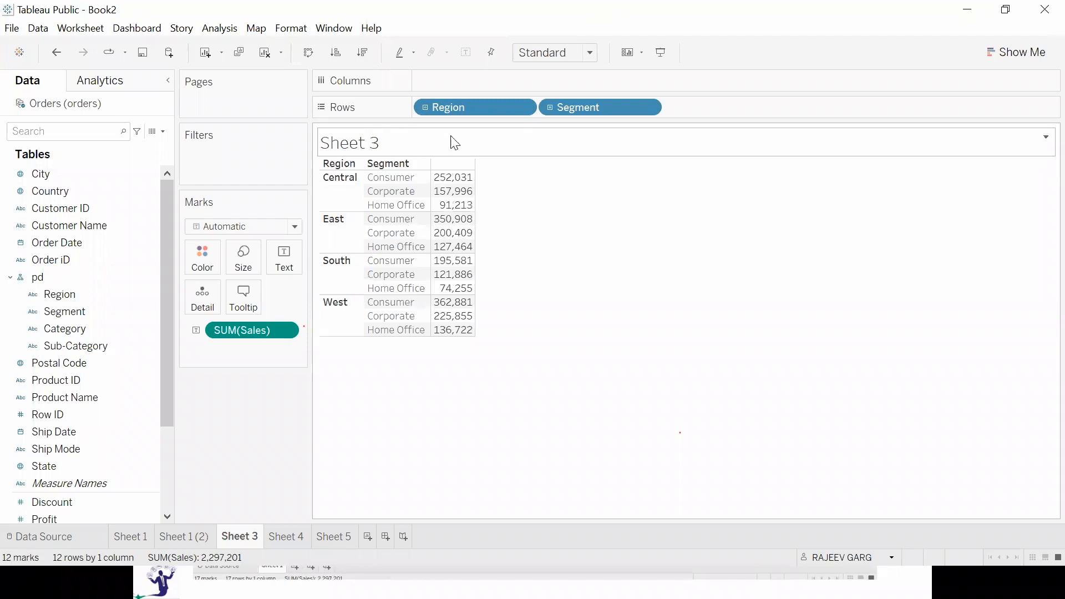
pyautogui.click(548, 107)
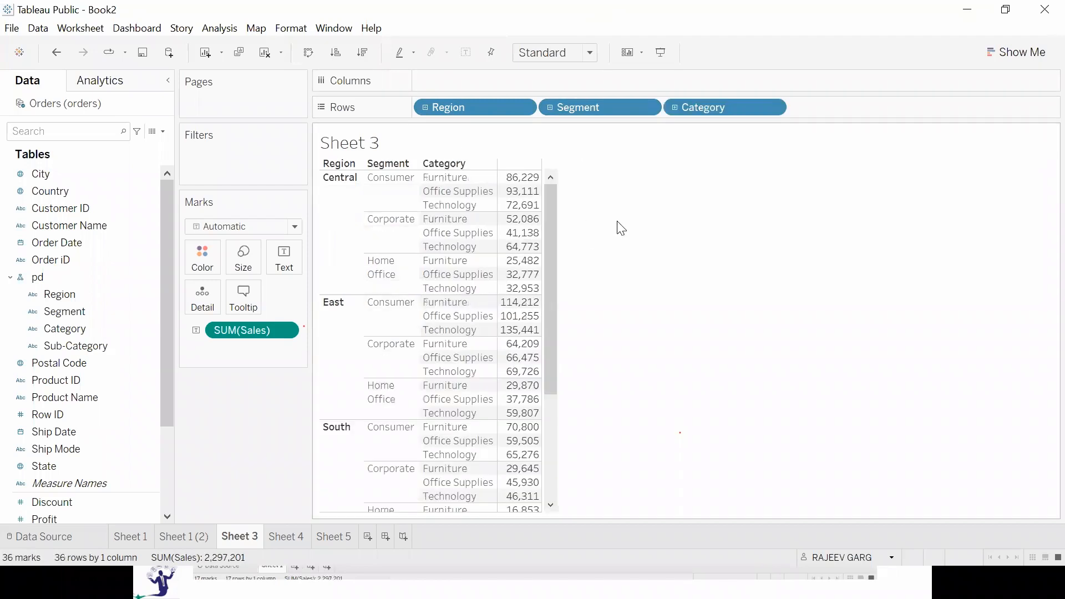
pyautogui.click(676, 108)
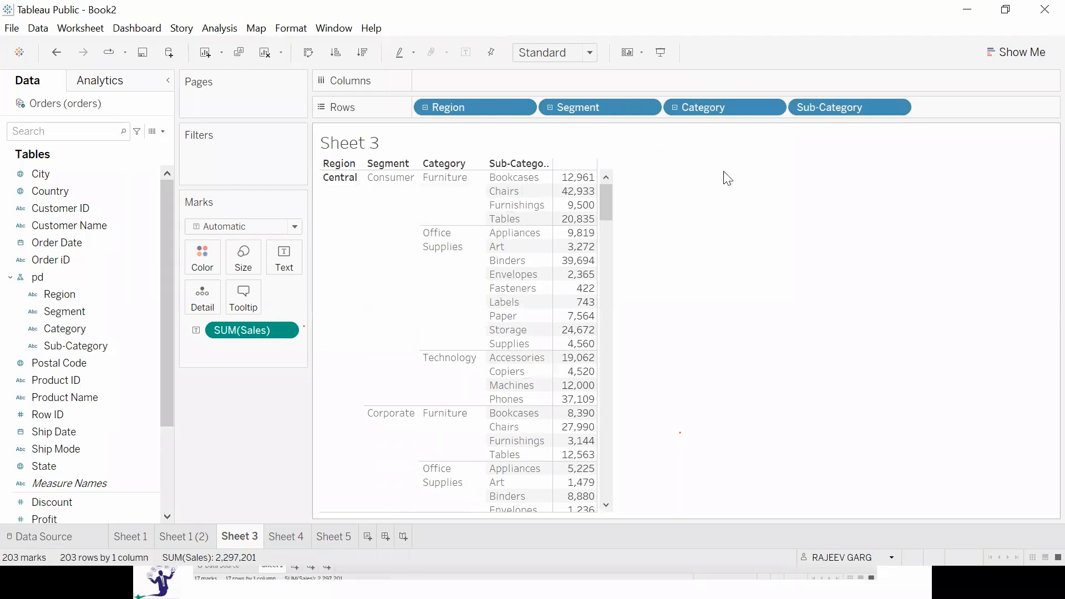
# Roll the rows up to Region and explore the pd hierarchy in presentation mode, drilling down to Sub-Category and back up, then exit.
pyautogui.click(425, 108)
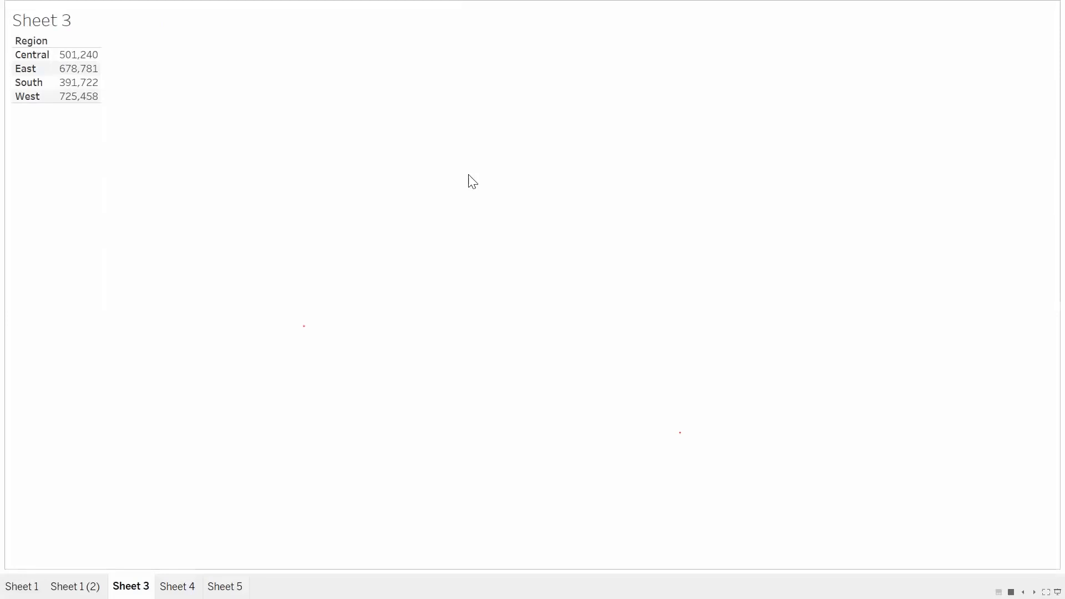
pyautogui.click(41, 42)
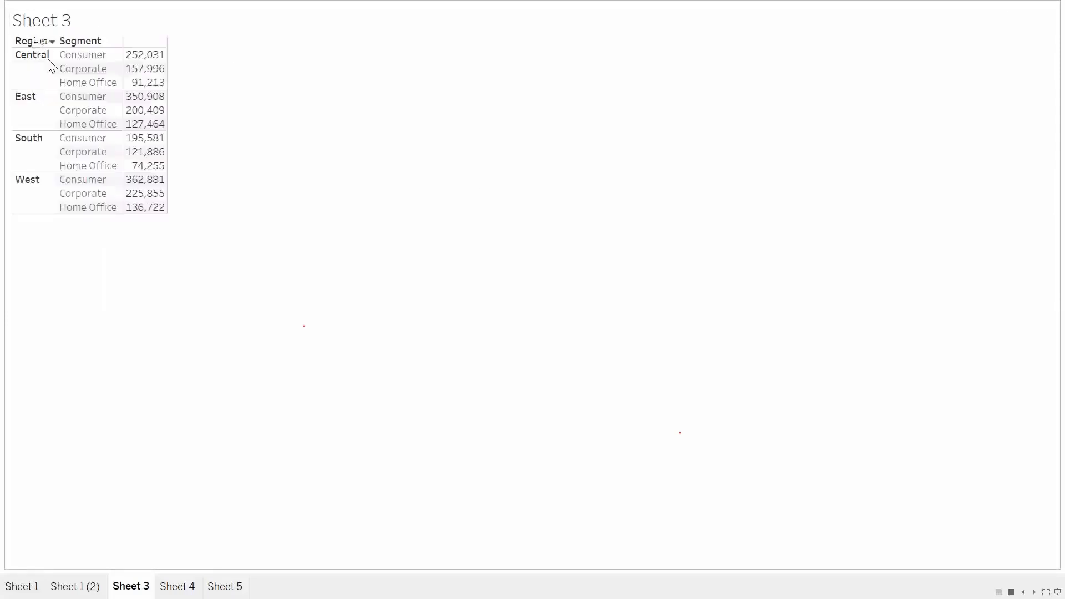
pyautogui.click(99, 42)
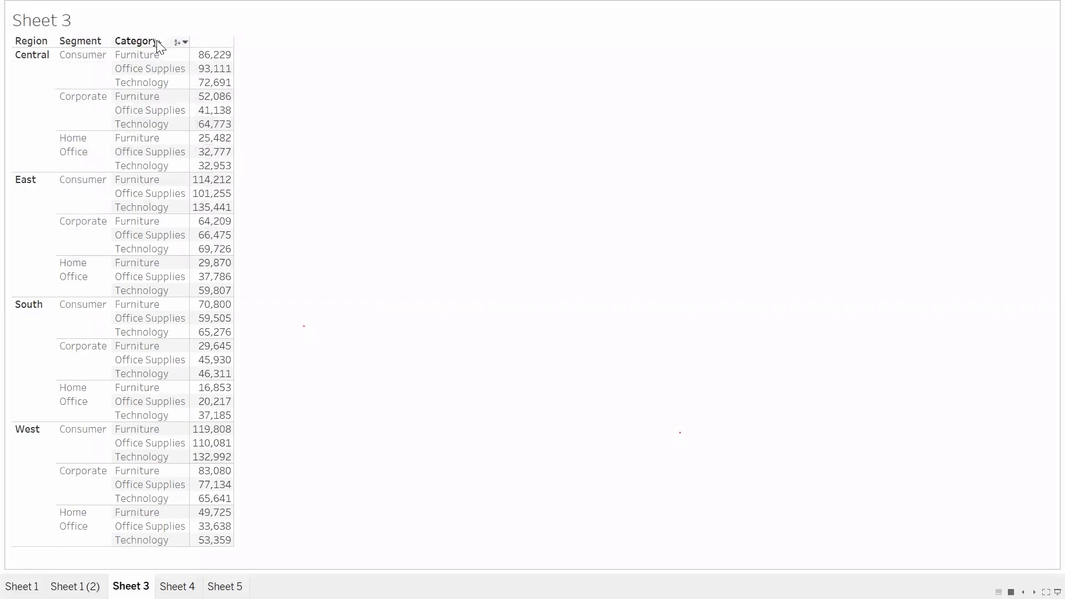
pyautogui.click(158, 44)
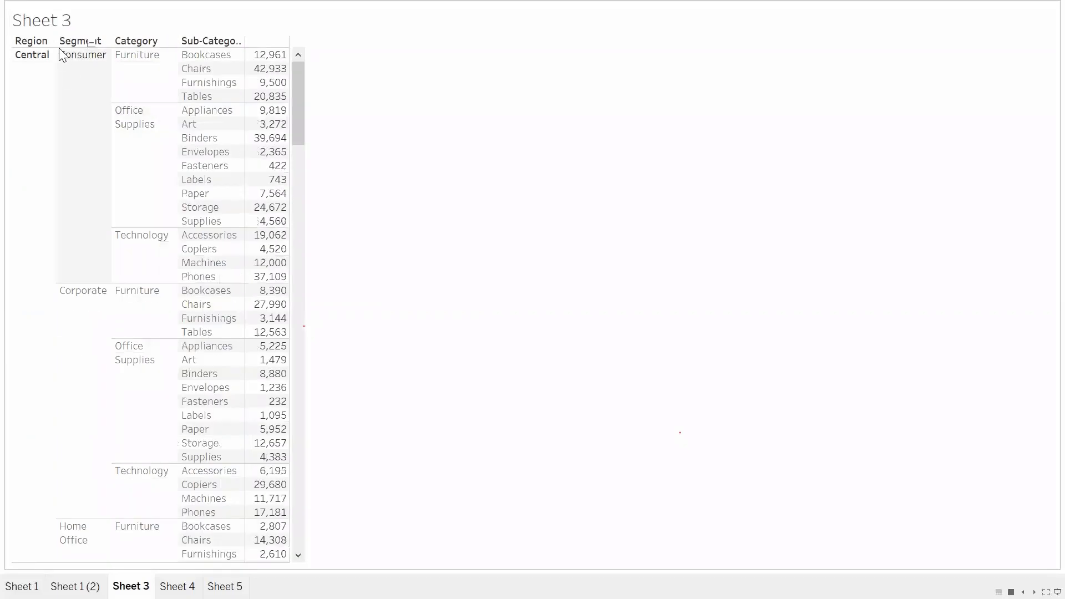
pyautogui.click(92, 42)
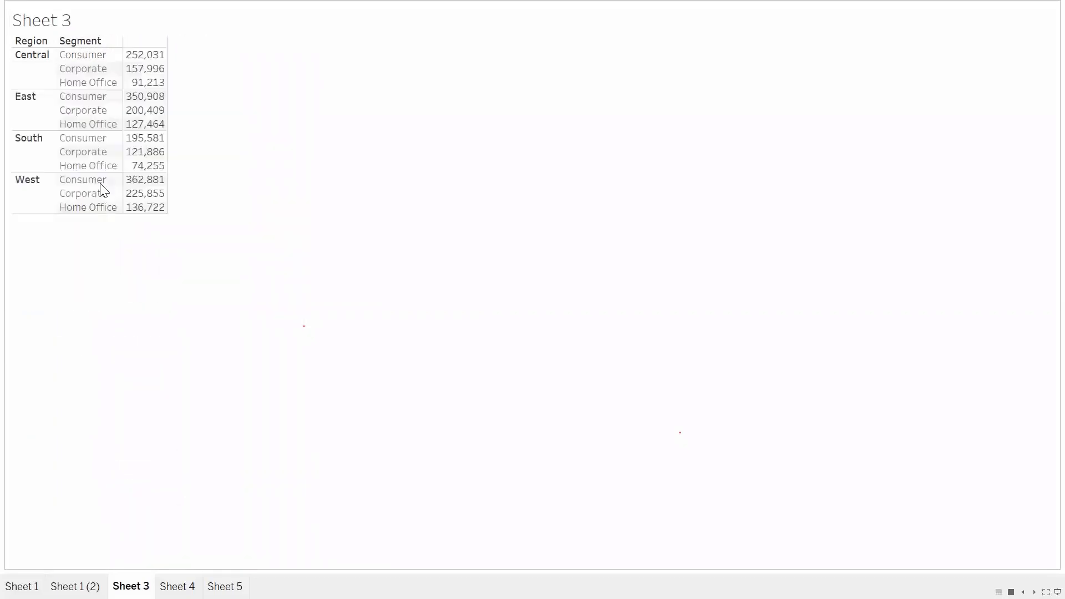
pyautogui.click(98, 42)
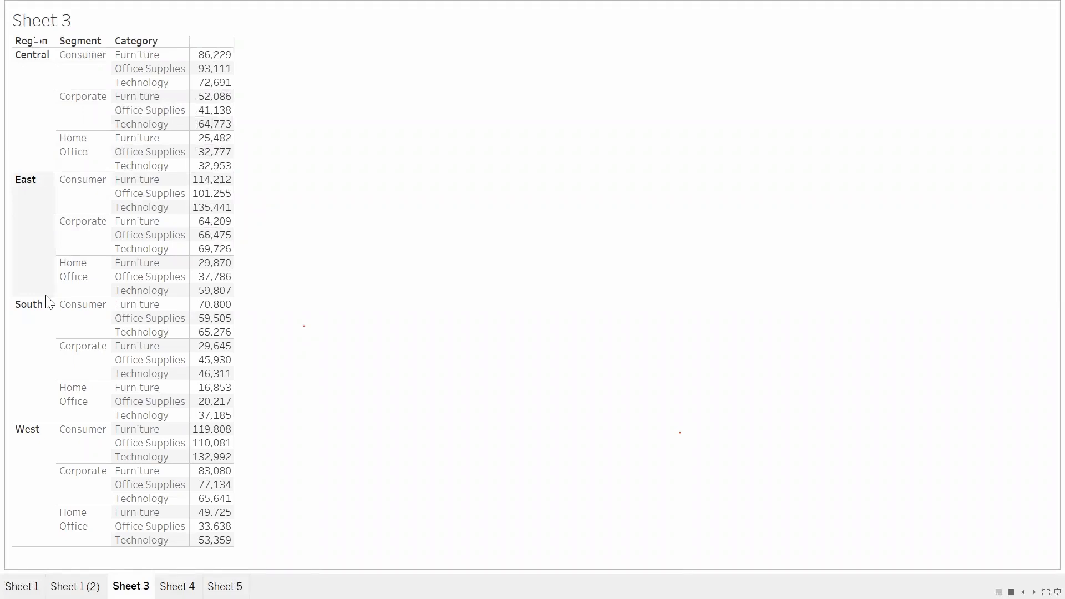
pyautogui.press('Escape')
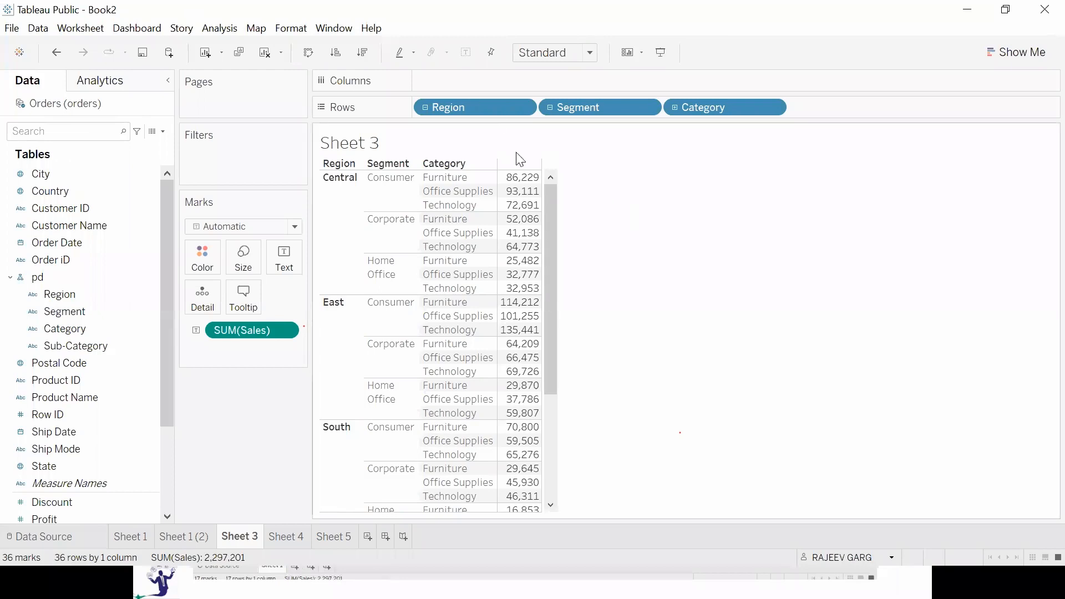
# Roll the rows up to Region, then remove the pd hierarchy and clear Region from Rows.
pyautogui.click(565, 150)
pyautogui.click(787, 392)
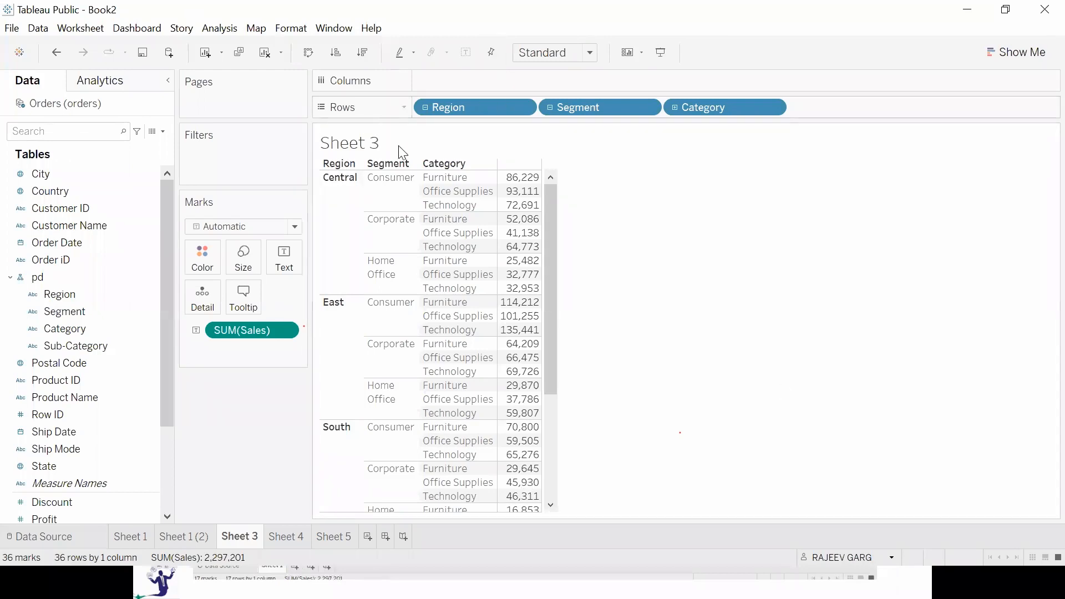
pyautogui.click(425, 107)
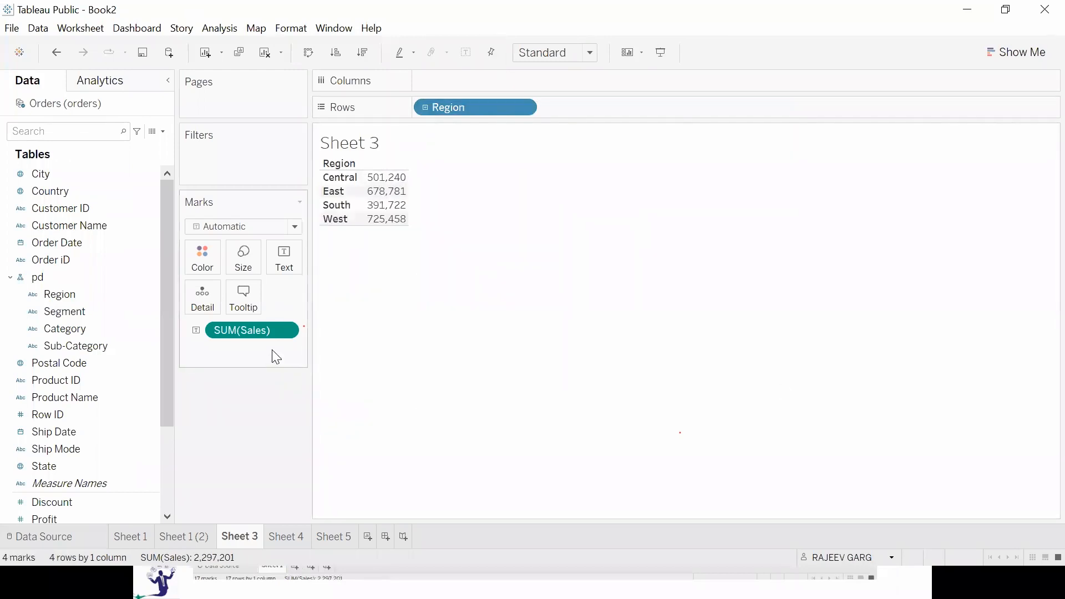
pyautogui.rightClick(55, 278)
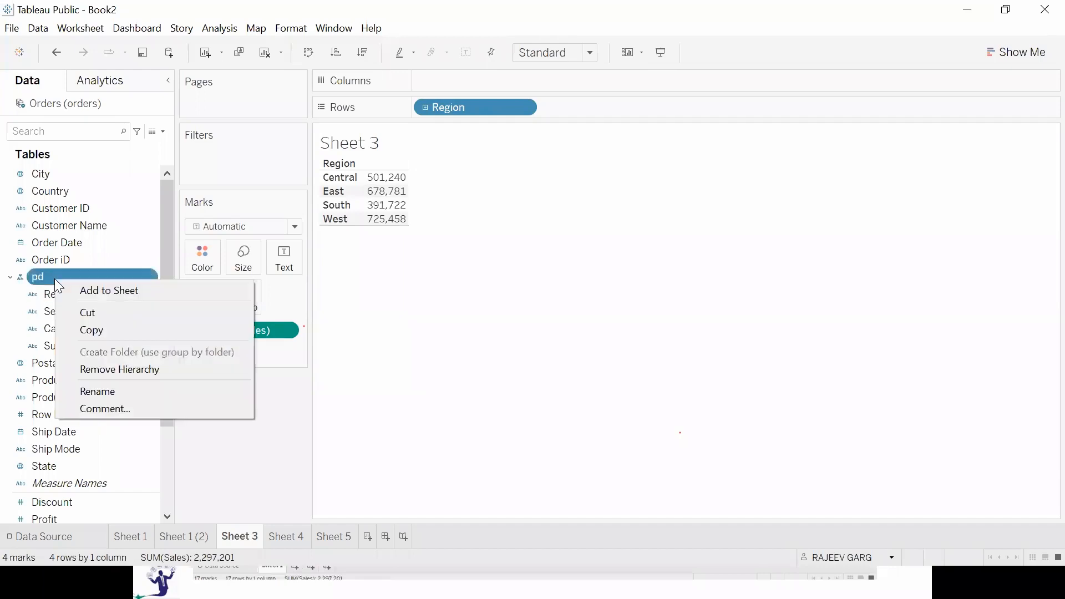
pyautogui.click(163, 366)
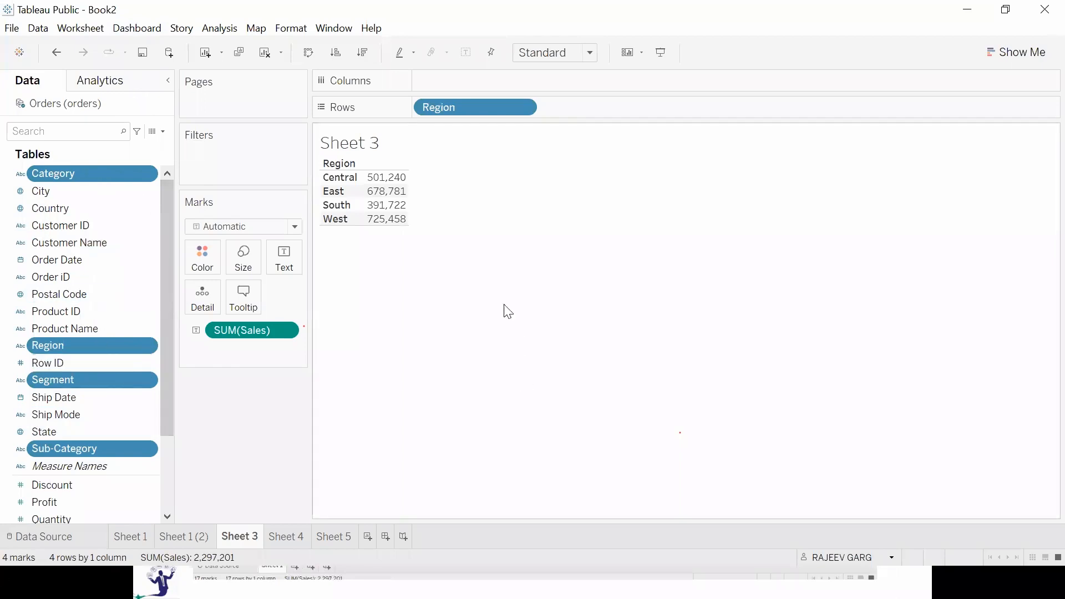
pyautogui.moveTo(479, 101); pyautogui.dragTo(264, 458)
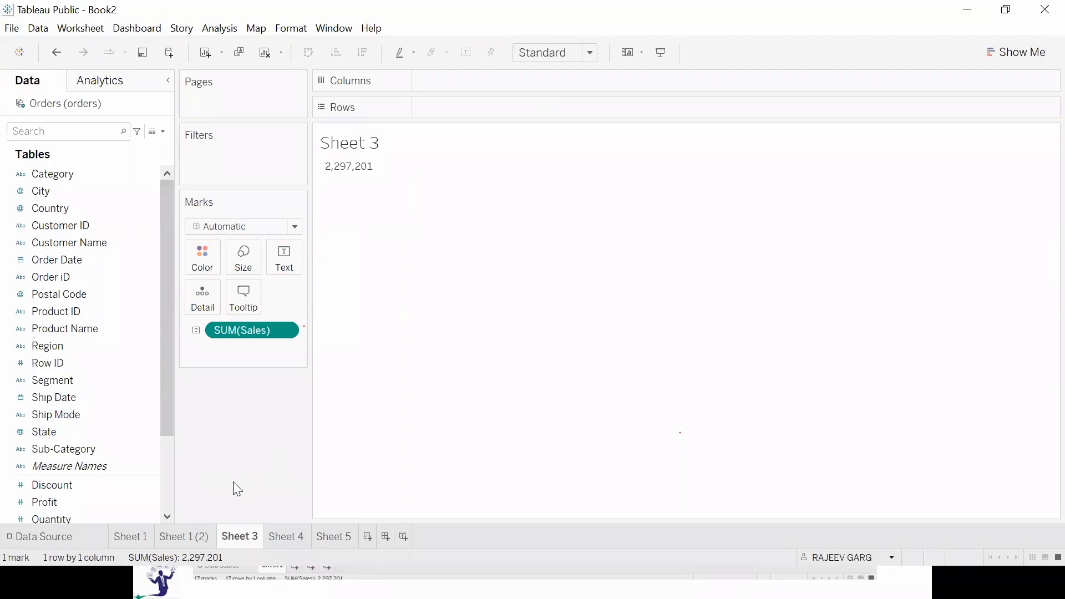
# Combine Segment with Region in the field list to create a new hierarchy named pd.
pyautogui.click(61, 380)
pyautogui.keyDown('ctrl'); pyautogui.click(56, 502); pyautogui.keyUp('ctrl')
pyautogui.keyDown('ctrl'); pyautogui.click(56, 502); pyautogui.keyUp('ctrl')
pyautogui.moveTo(70, 377); pyautogui.dragTo(61, 346)
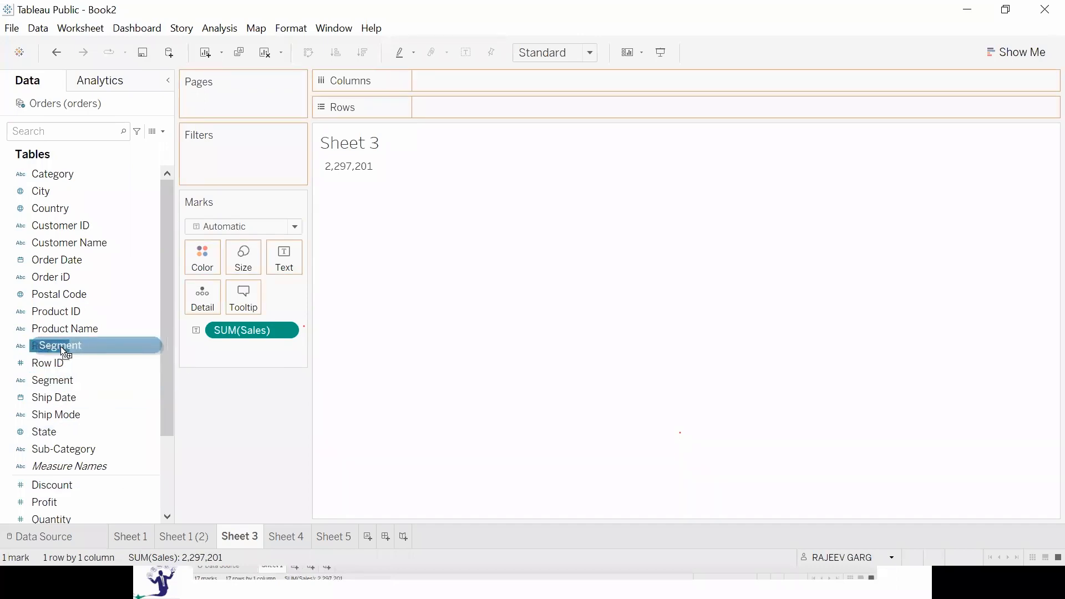
pyautogui.moveTo(61, 347); pyautogui.dragTo(61, 346)
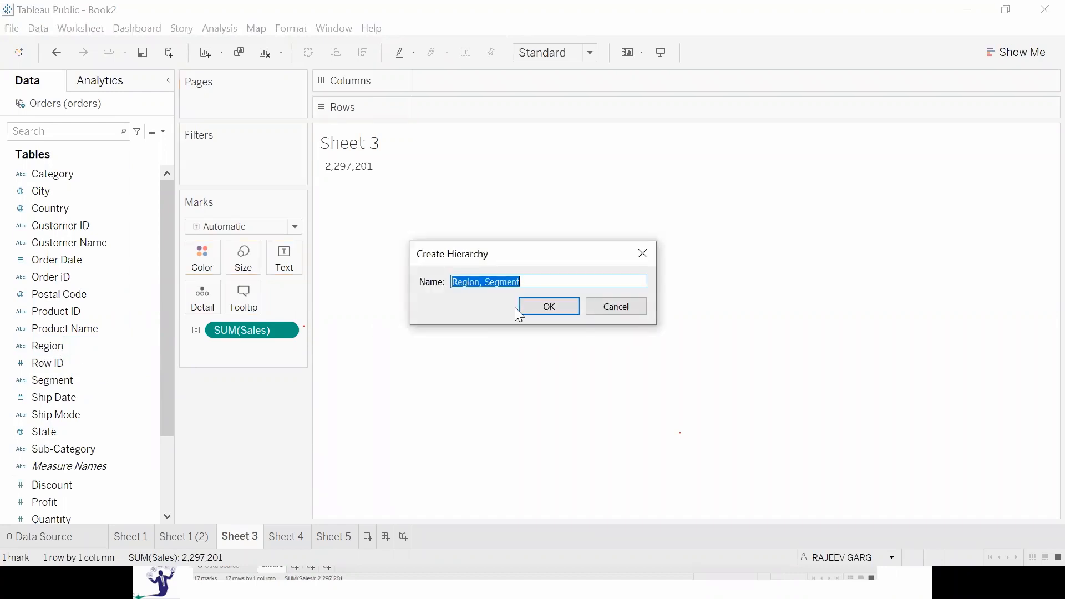
pyautogui.write('pd')
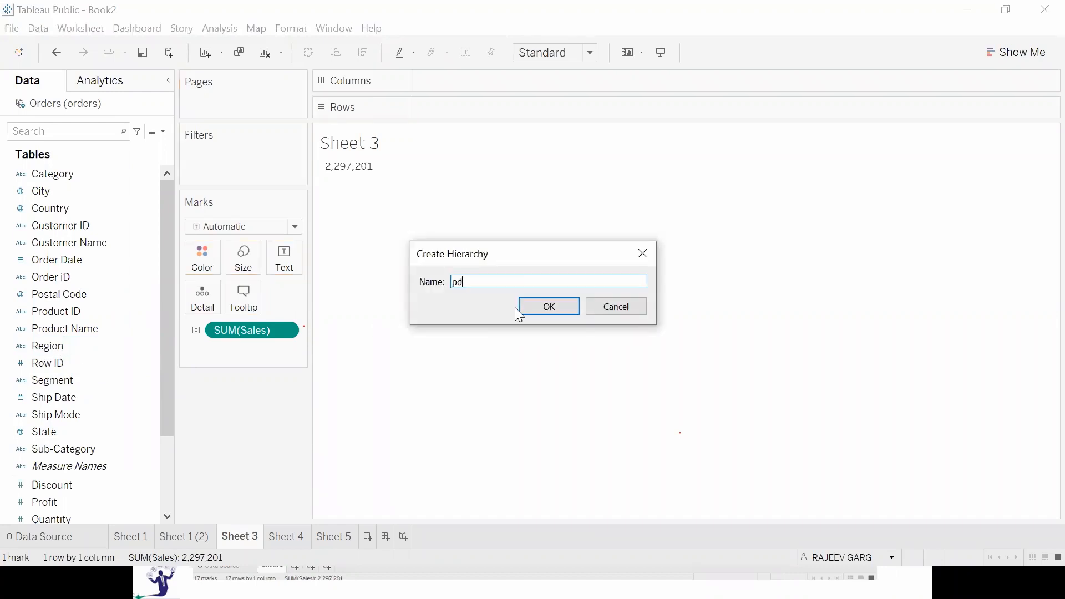
pyautogui.click(520, 309)
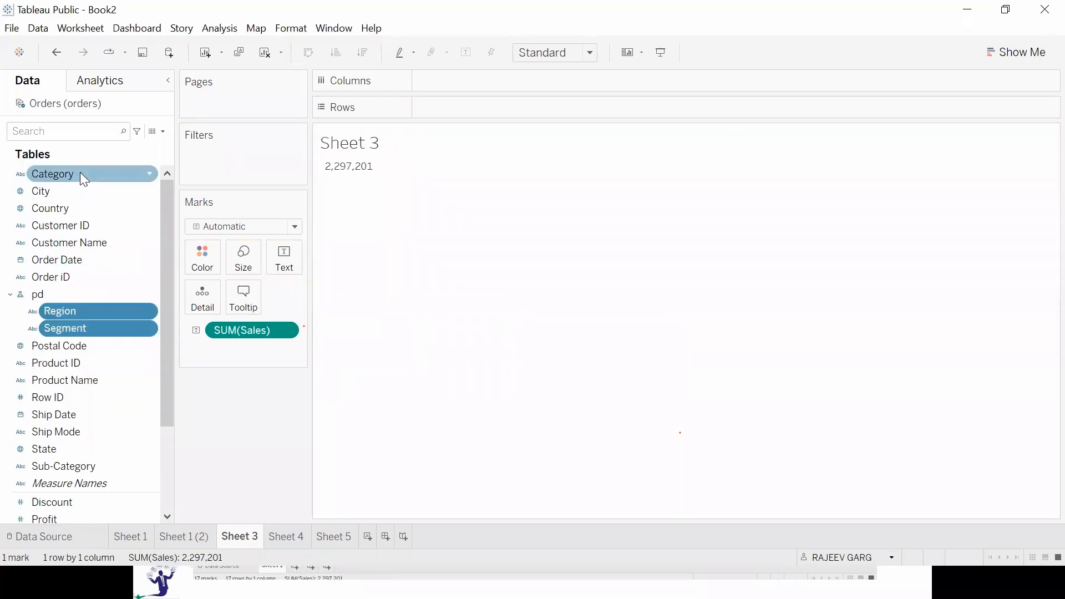
# Add Category and Sub-Category to the pd hierarchy below Segment.
pyautogui.click(149, 175)
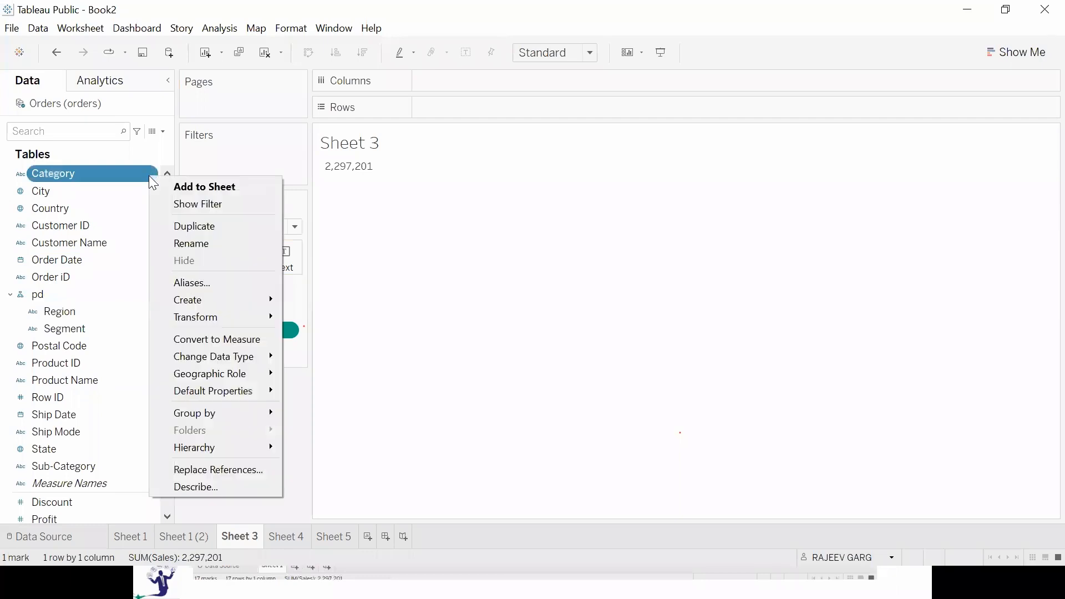
pyautogui.moveTo(205, 444)
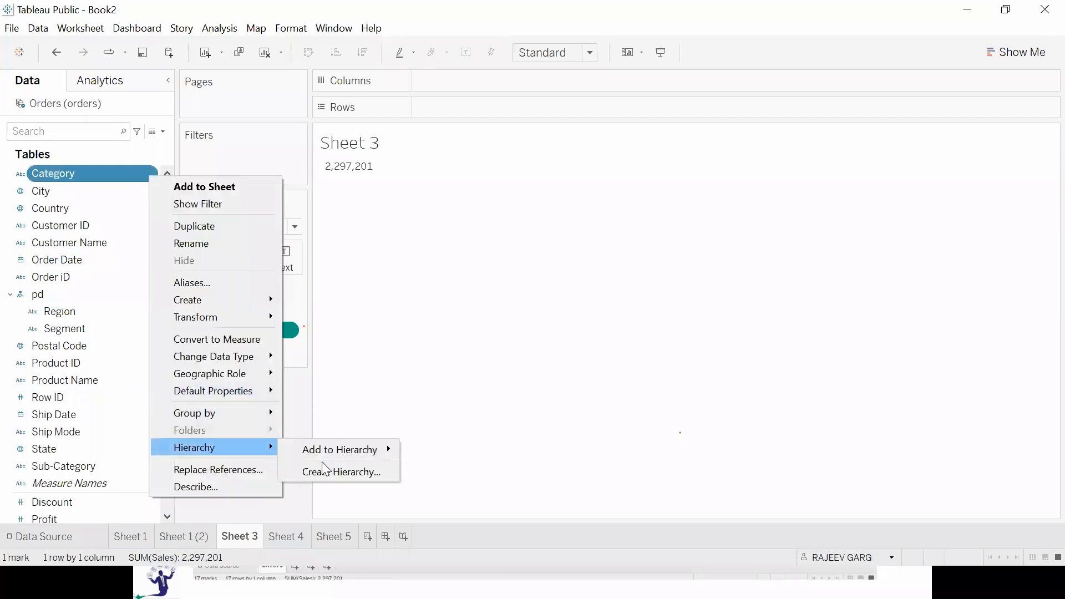
pyautogui.moveTo(341, 452)
pyautogui.click(423, 451)
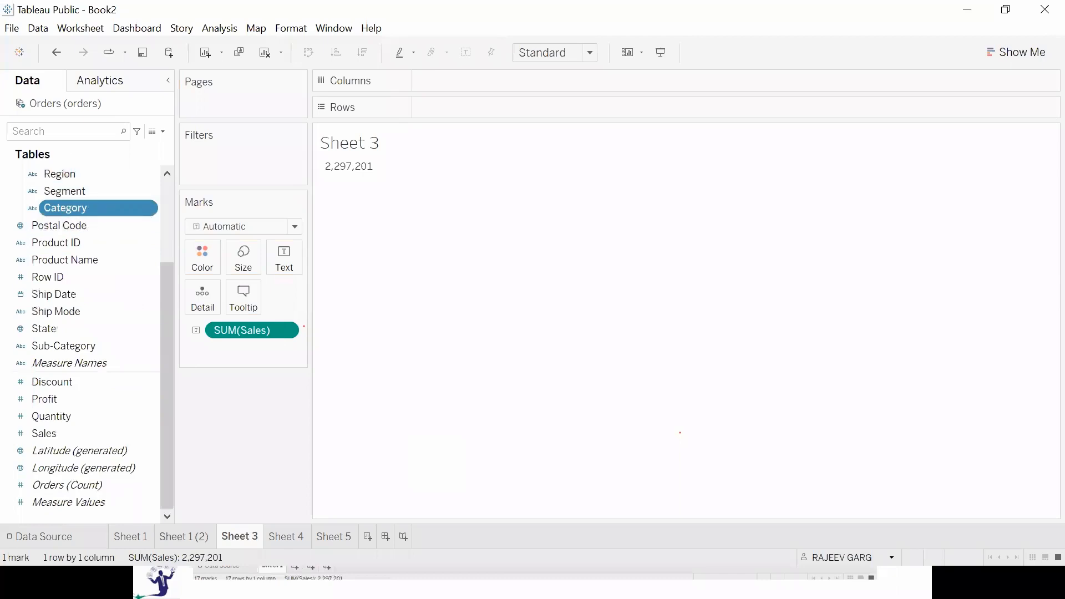
pyautogui.moveTo(77, 345); pyautogui.dragTo(109, 227)
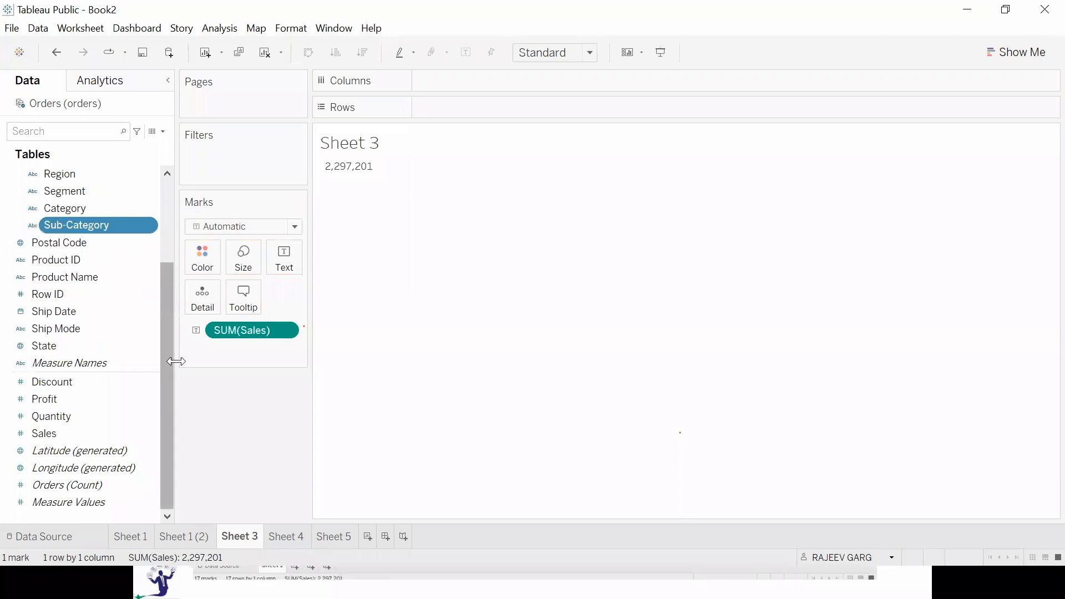
pyautogui.moveTo(169, 355); pyautogui.dragTo(179, 219)
# Place the pd hierarchy on Rows and drill down from Region through Segment to Category.
pyautogui.moveTo(60, 280); pyautogui.dragTo(501, 111)
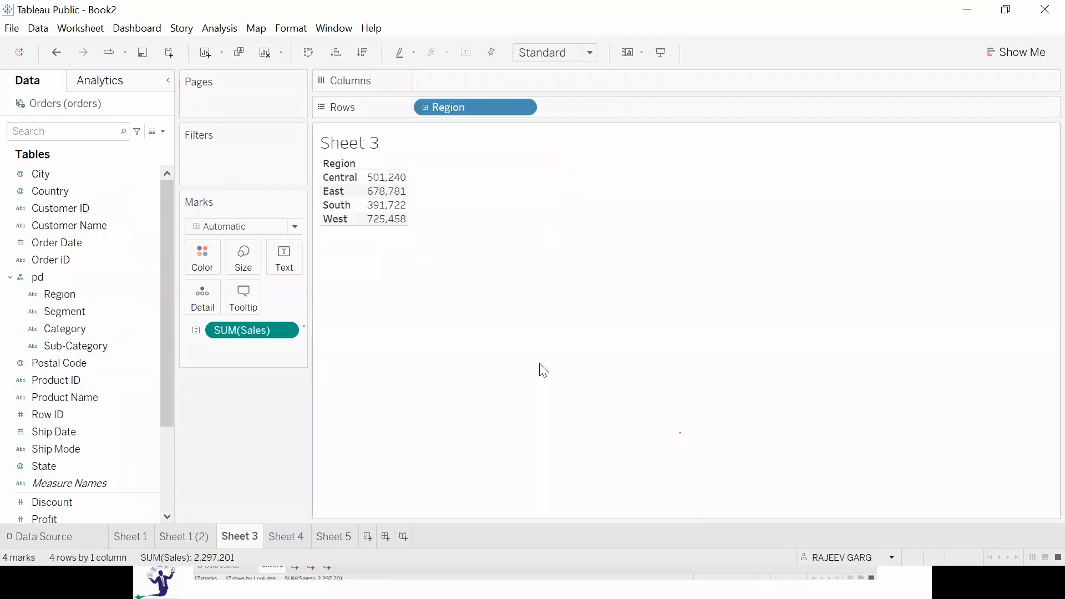
pyautogui.click(424, 108)
pyautogui.click(549, 107)
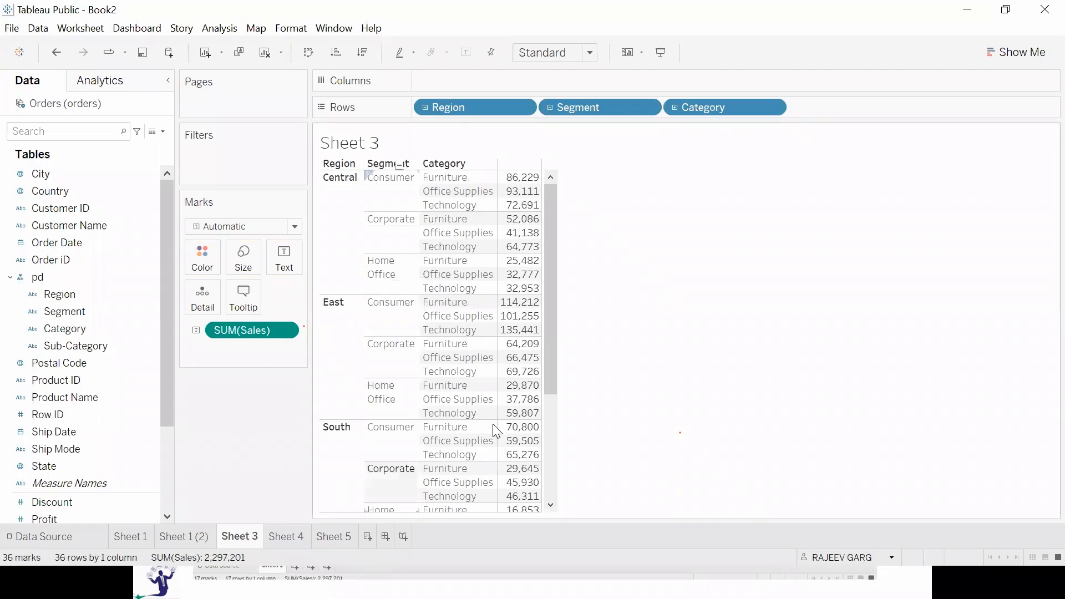
# Remove the pd hierarchy so its four fields are separate in the field list again.
pyautogui.moveTo(542, 416)
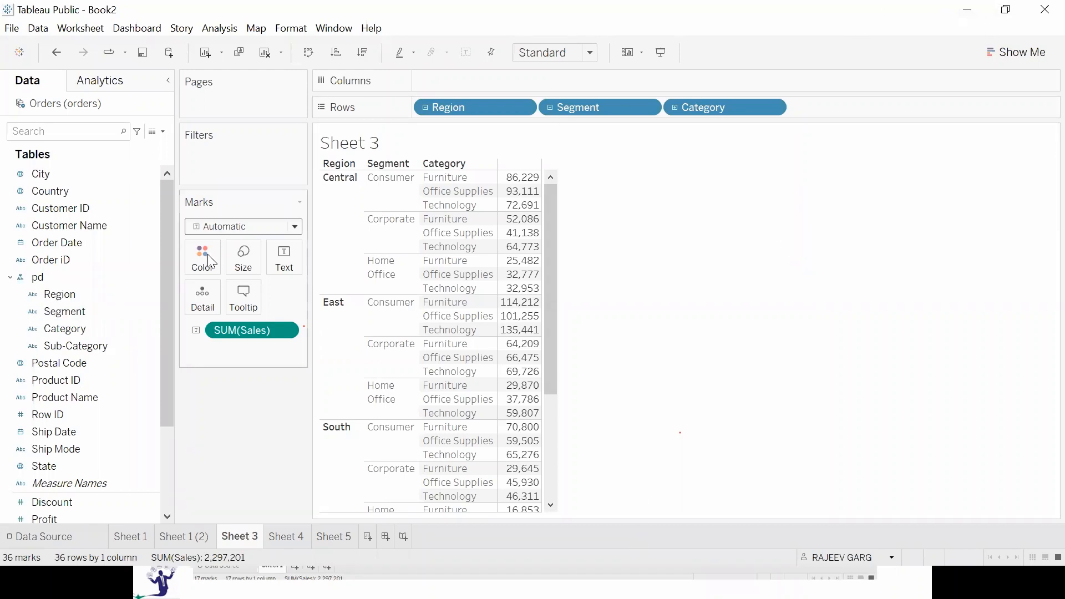
pyautogui.rightClick(97, 277)
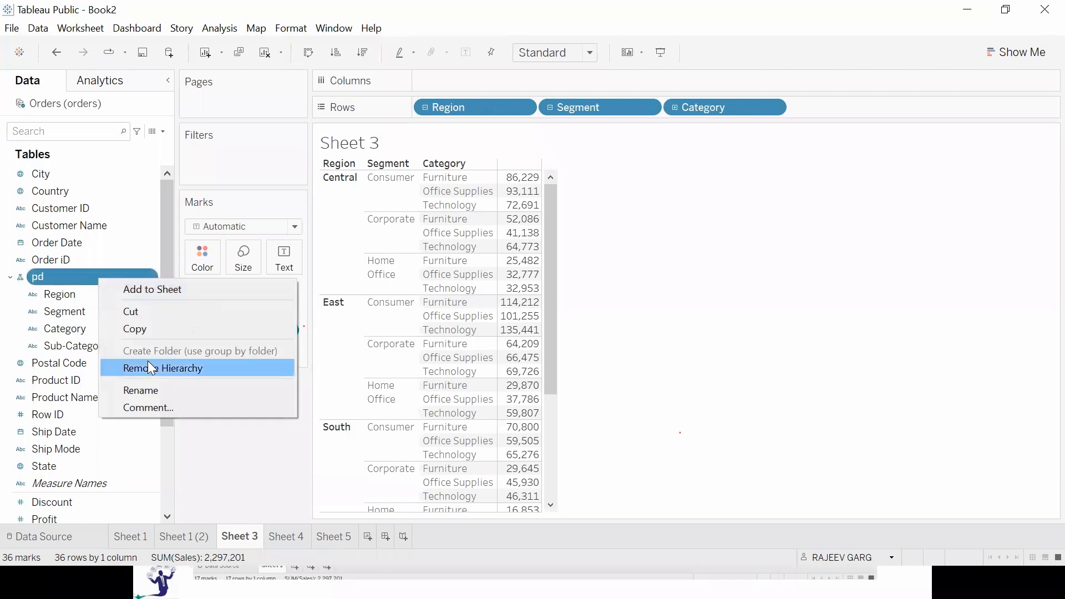
pyautogui.click(148, 367)
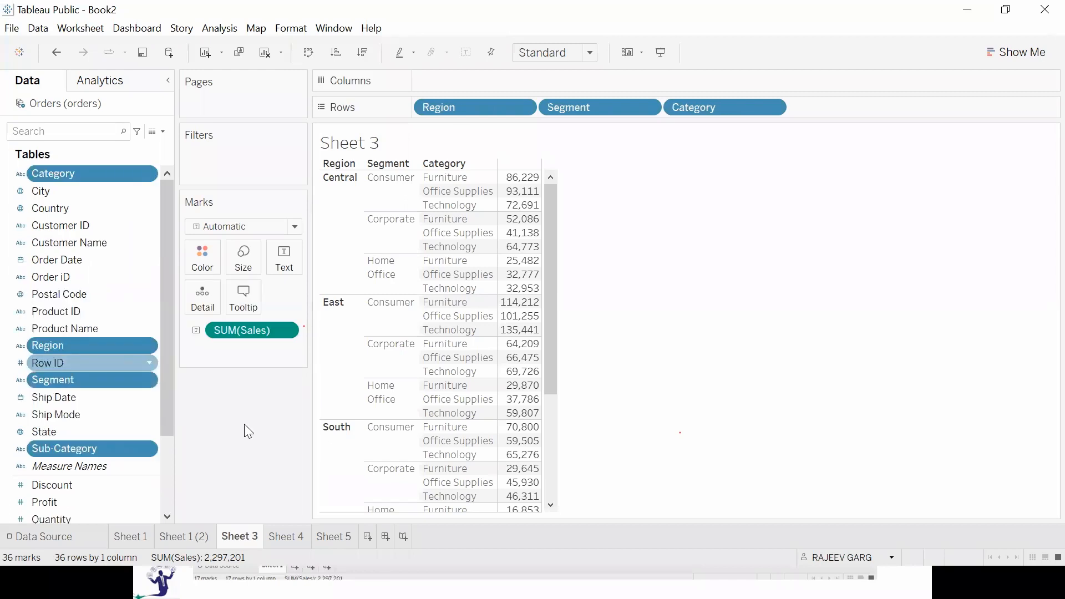
# On Sheet 4, build a line chart of Sales by Order Date year.
pyautogui.click(269, 537)
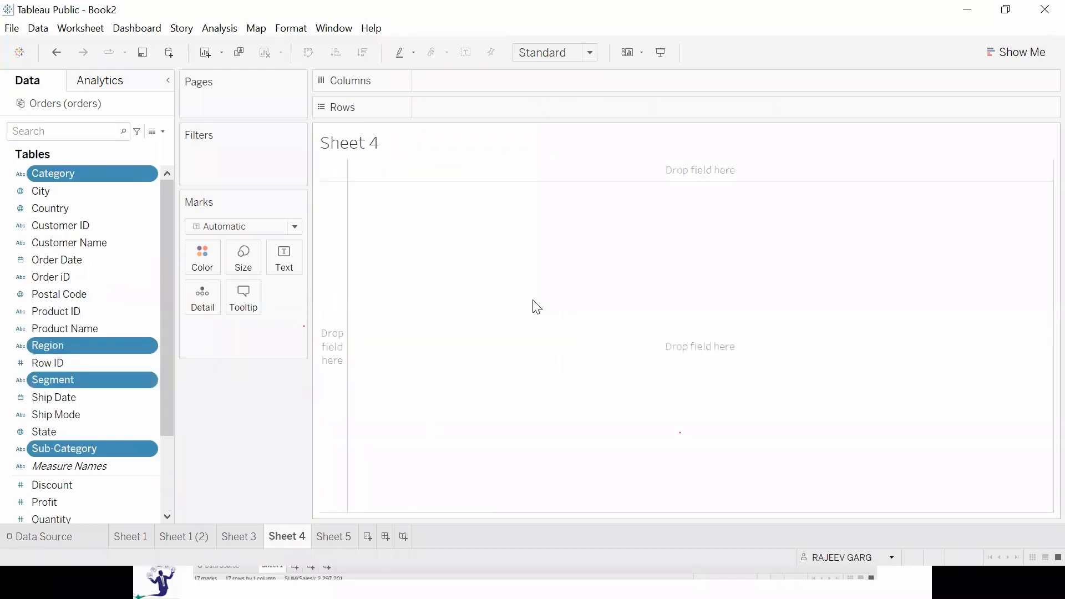
pyautogui.scroll(-2, 95, 491)
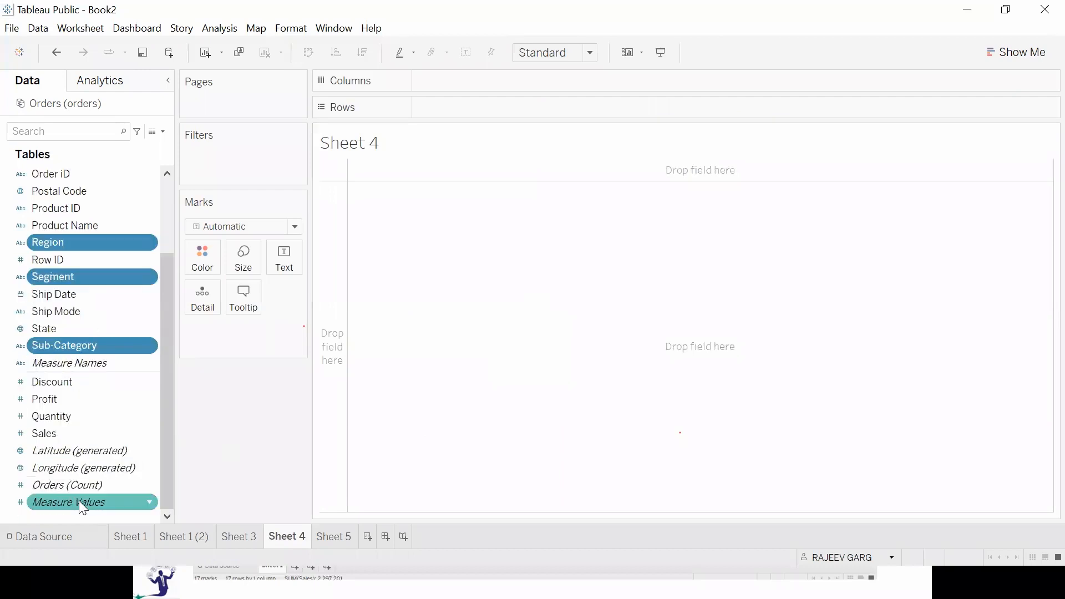
pyautogui.doubleClick(74, 433)
pyautogui.scroll(2, 128, 366)
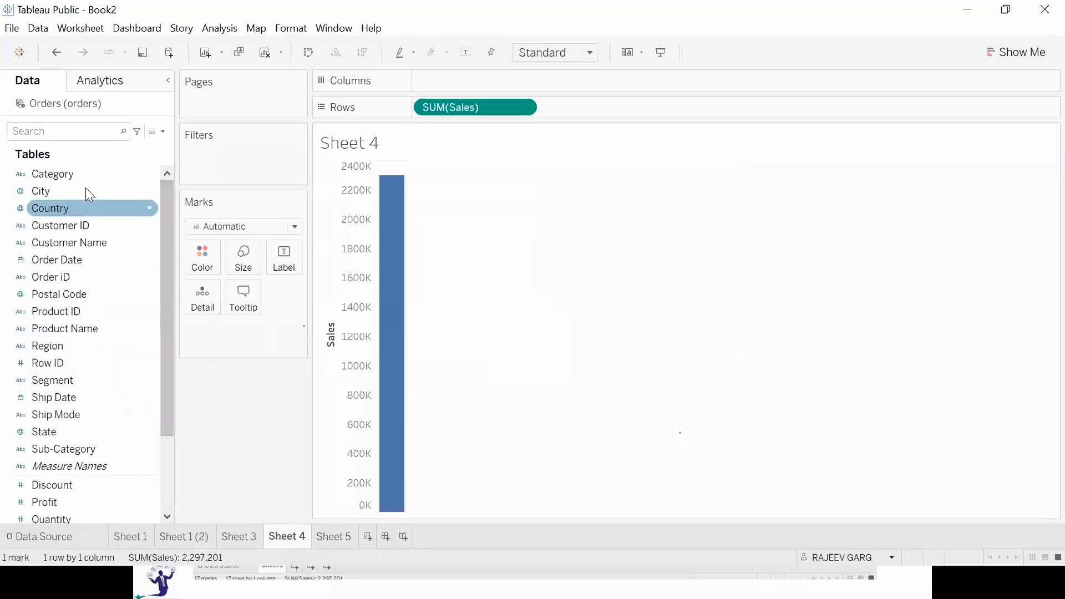
pyautogui.doubleClick(74, 258)
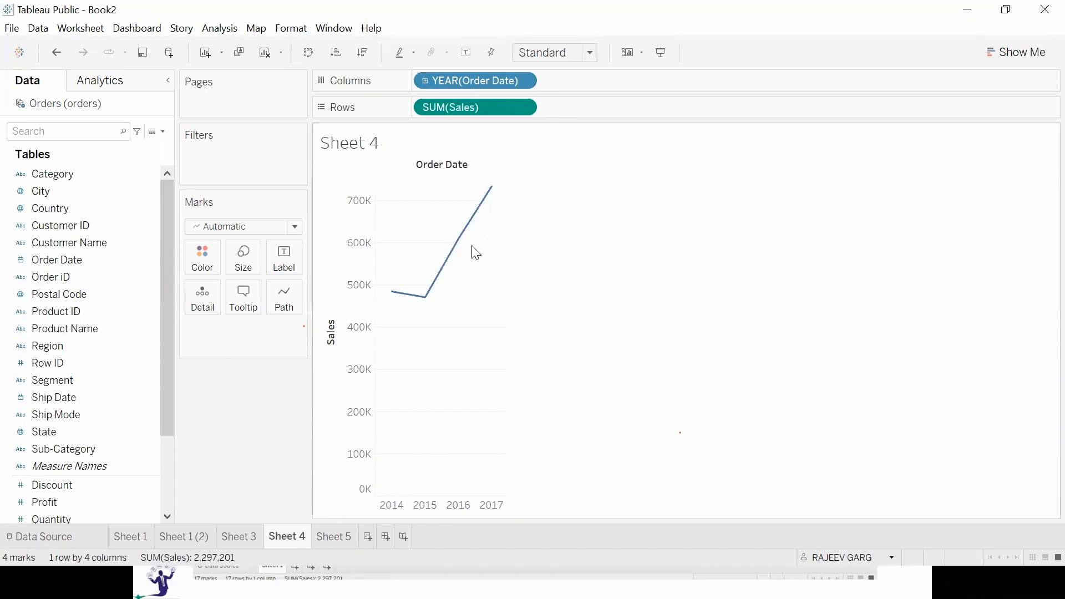
# Drill Order Date down through quarter to month and fit the chart to Entire View.
pyautogui.click(426, 82)
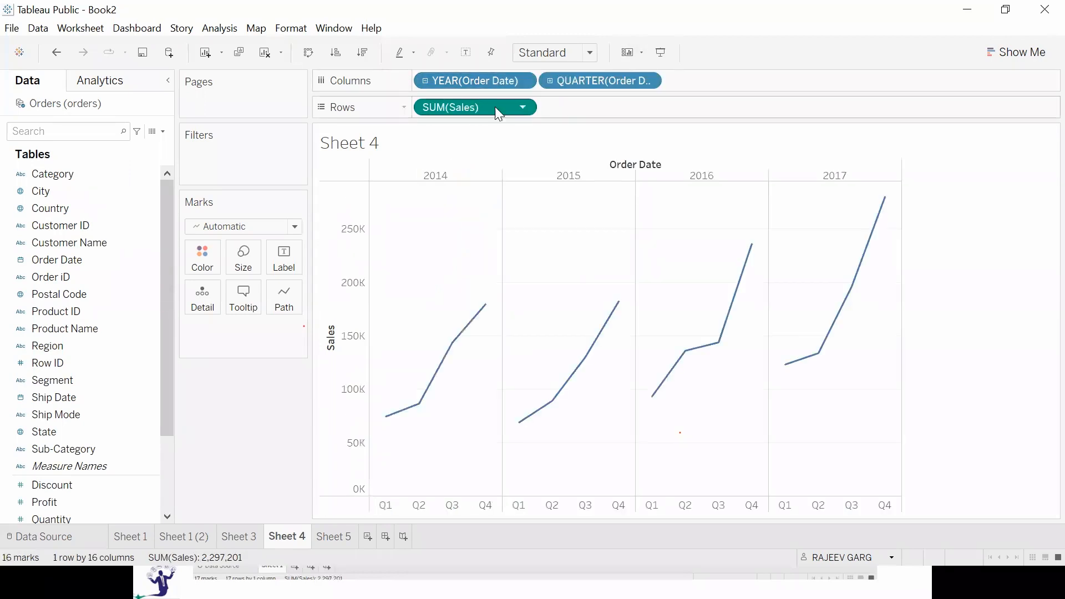
pyautogui.click(549, 81)
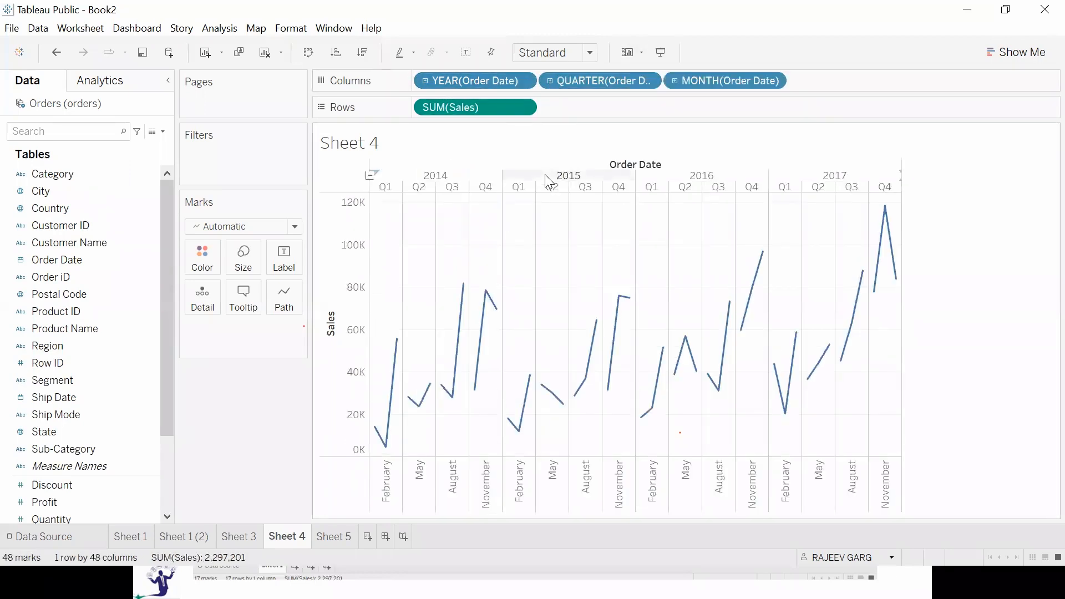
pyautogui.click(560, 53)
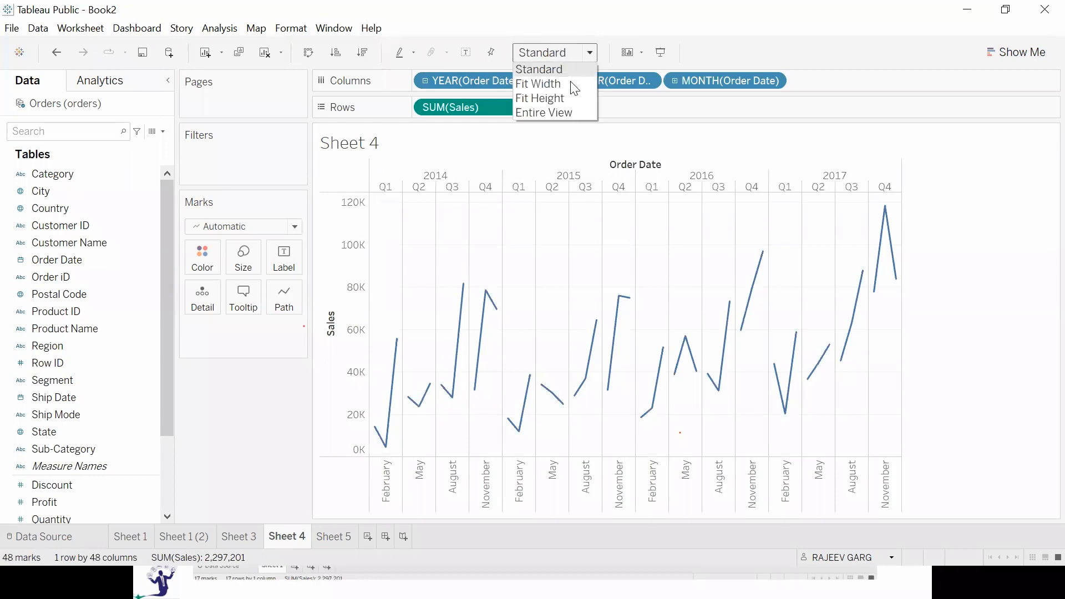
pyautogui.click(556, 113)
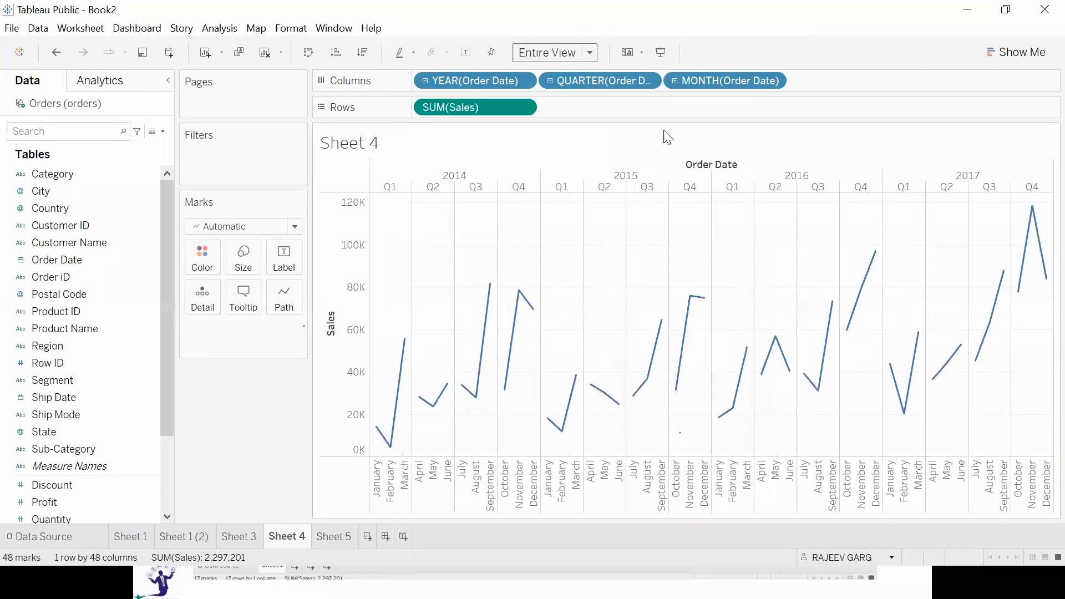
# Roll Order Date up to quarter level and drill it back down to month.
pyautogui.click(551, 80)
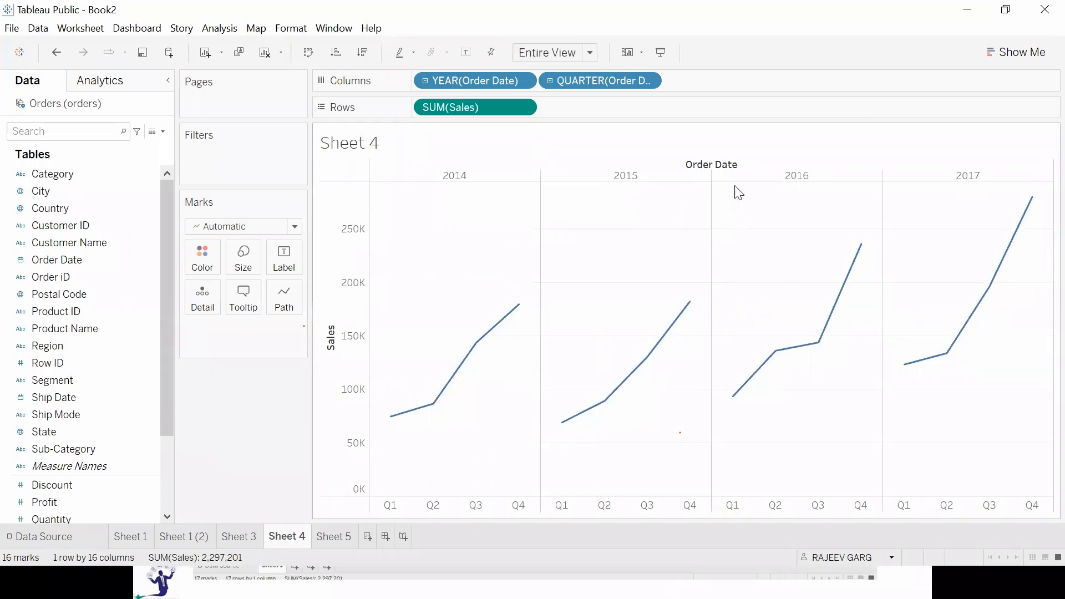
pyautogui.click(550, 81)
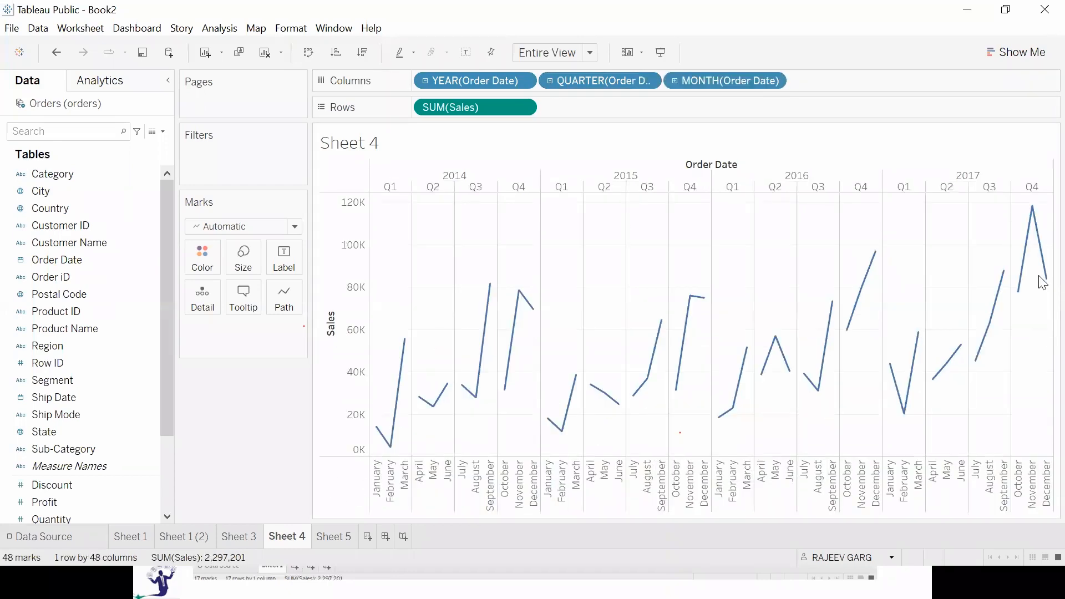
# Roll Order Date up to year level on Sheet 4 and change it to a continuous year.
pyautogui.click(551, 82)
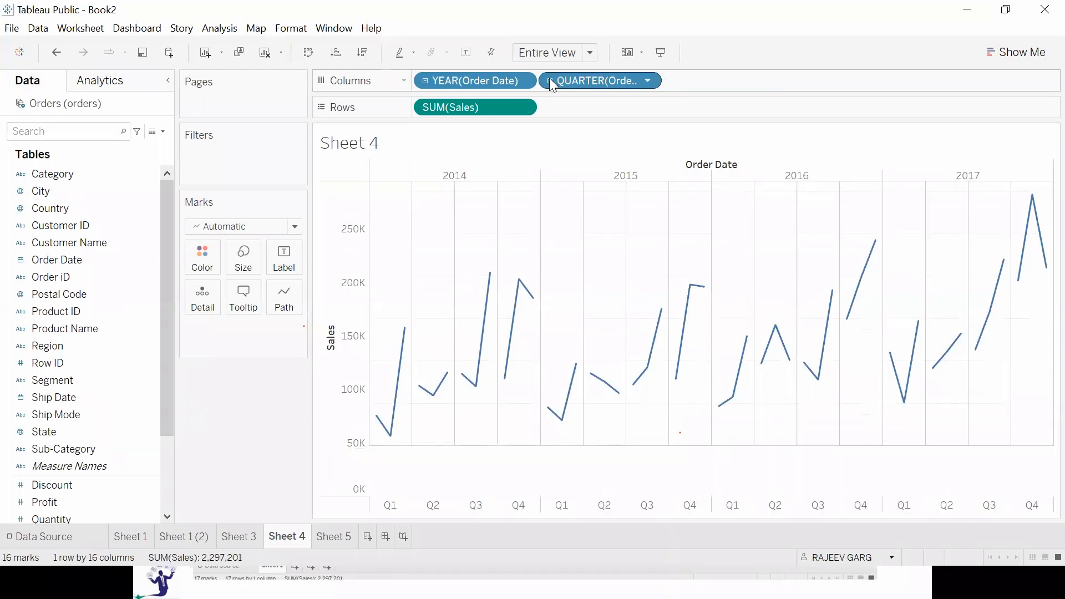
pyautogui.click(425, 81)
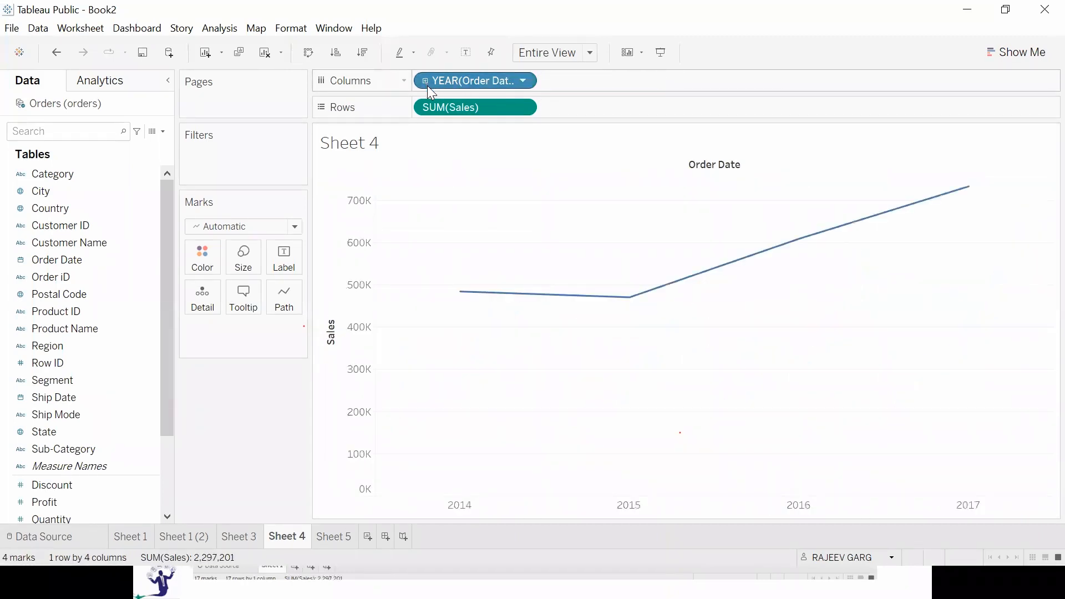
pyautogui.click(524, 80)
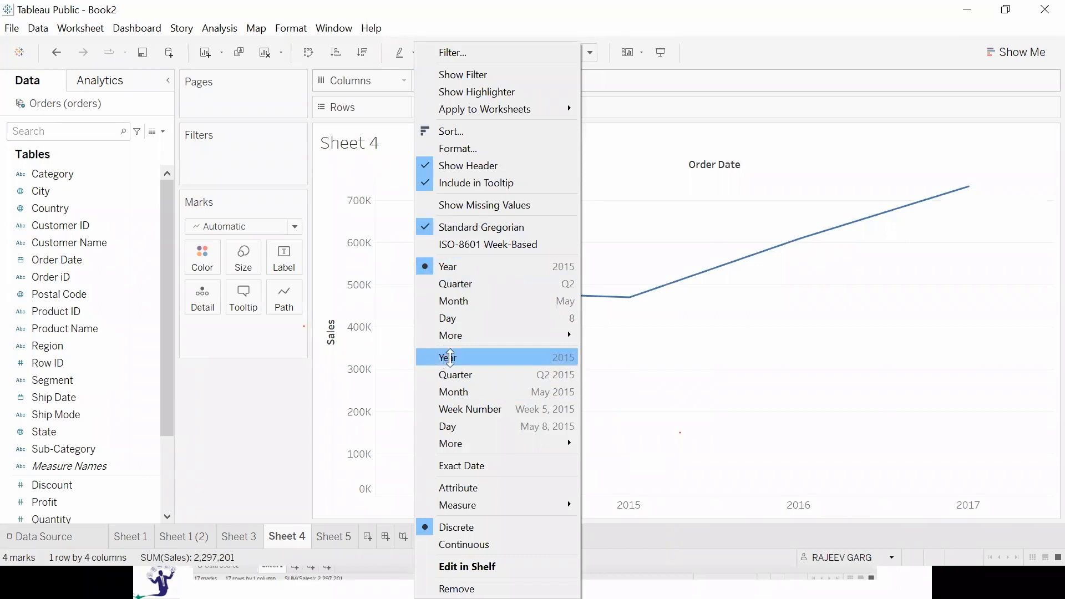
pyautogui.click(452, 358)
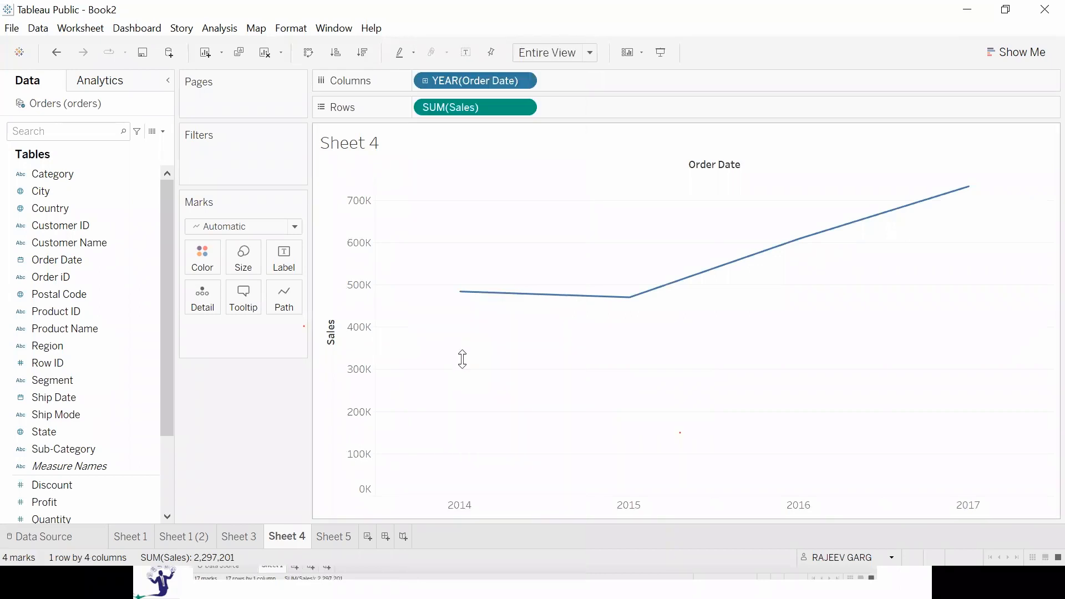
# Drill the continuous Order Date through quarter to month, and return it to discrete year and quarter levels.
pyautogui.click(425, 81)
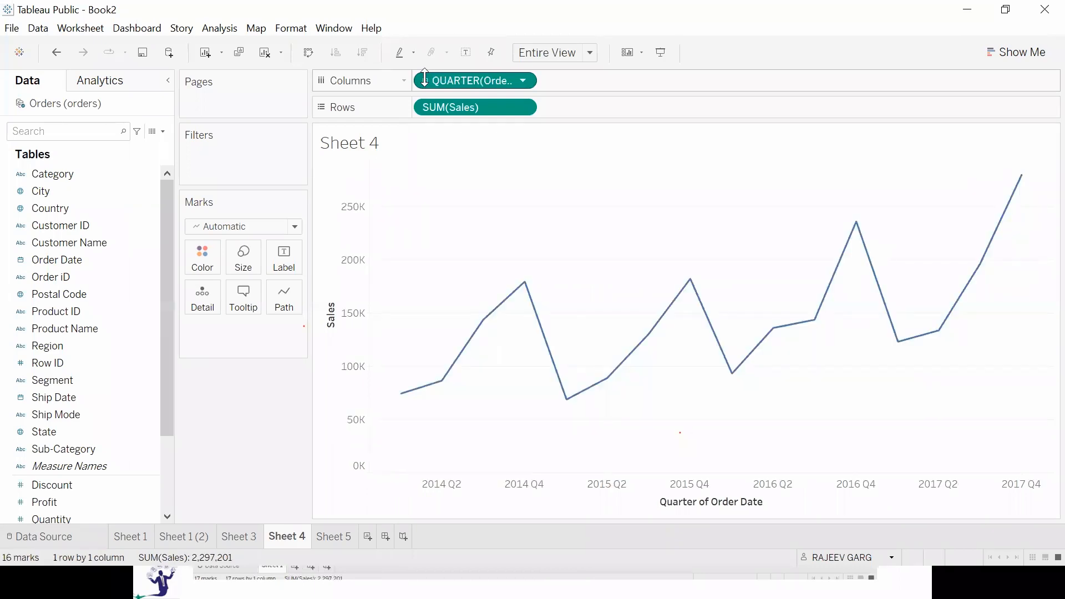
pyautogui.click(425, 80)
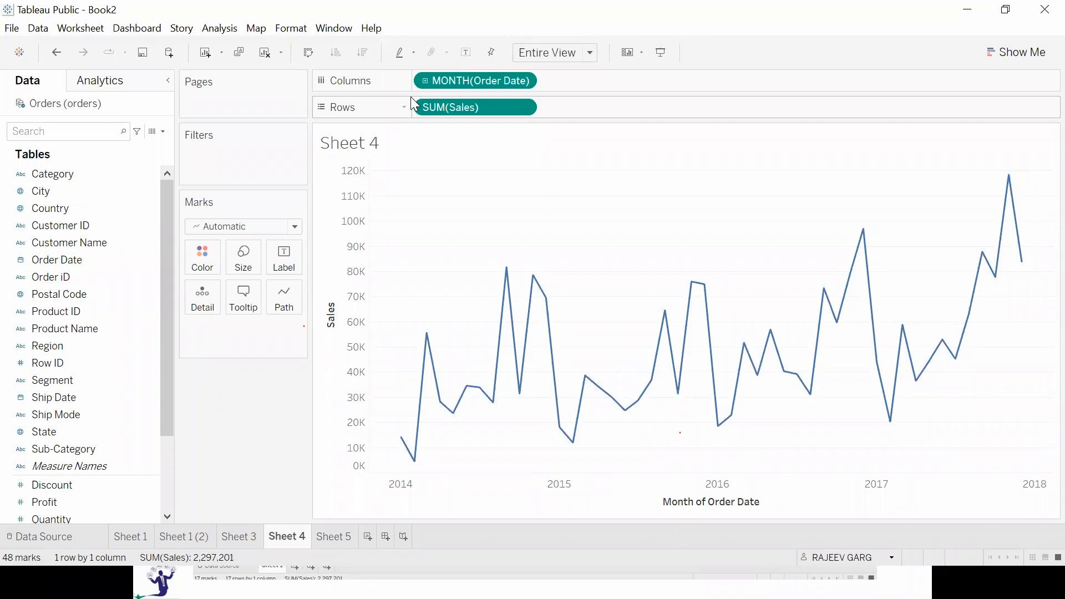
pyautogui.click(523, 81)
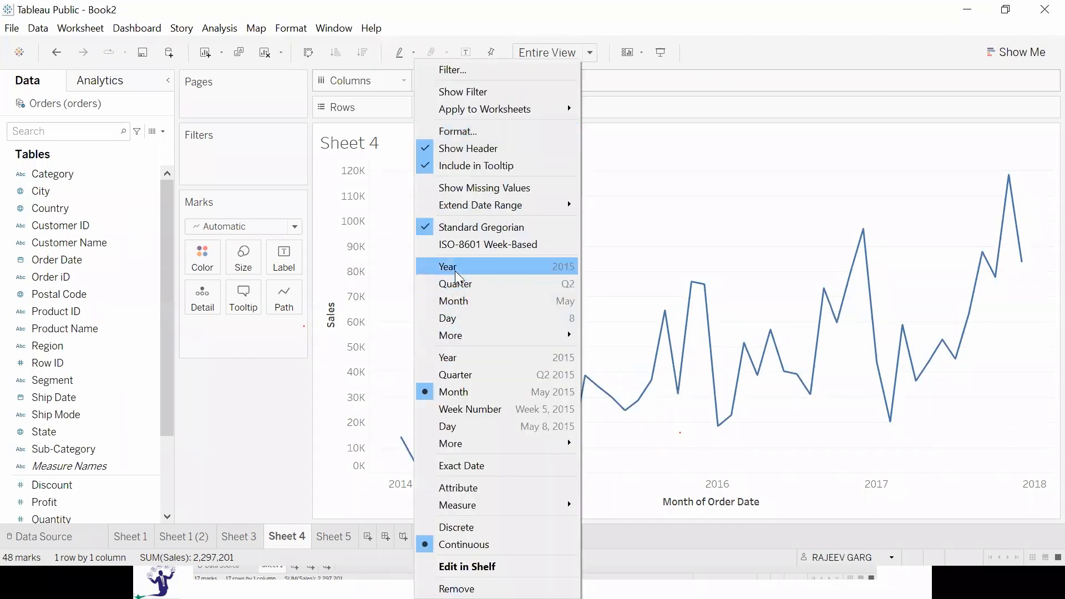
pyautogui.click(459, 267)
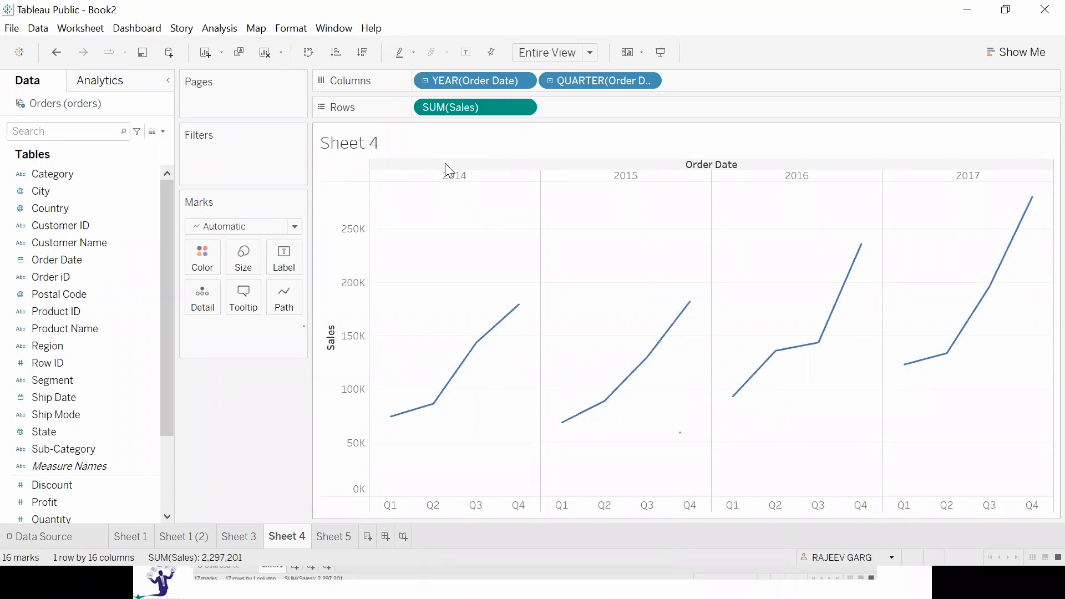
# Switch to the PowerPoint slide show and go through the automatic hierarchy slides as far as the slide on grouping one segment against the rest.
pyautogui.hotkey('alt', 'Tab')
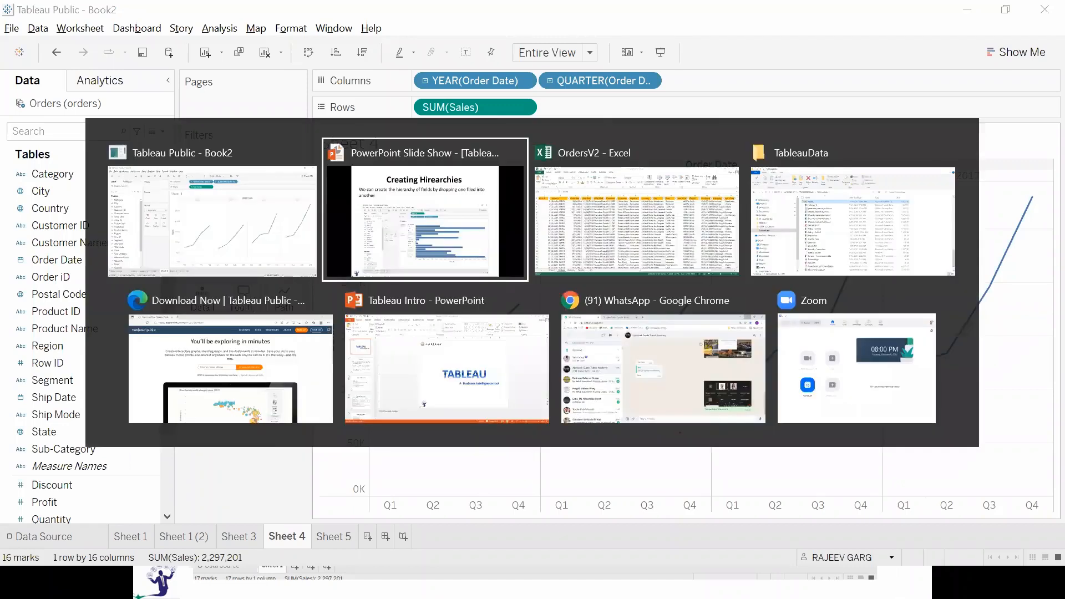
pyautogui.press('Right')
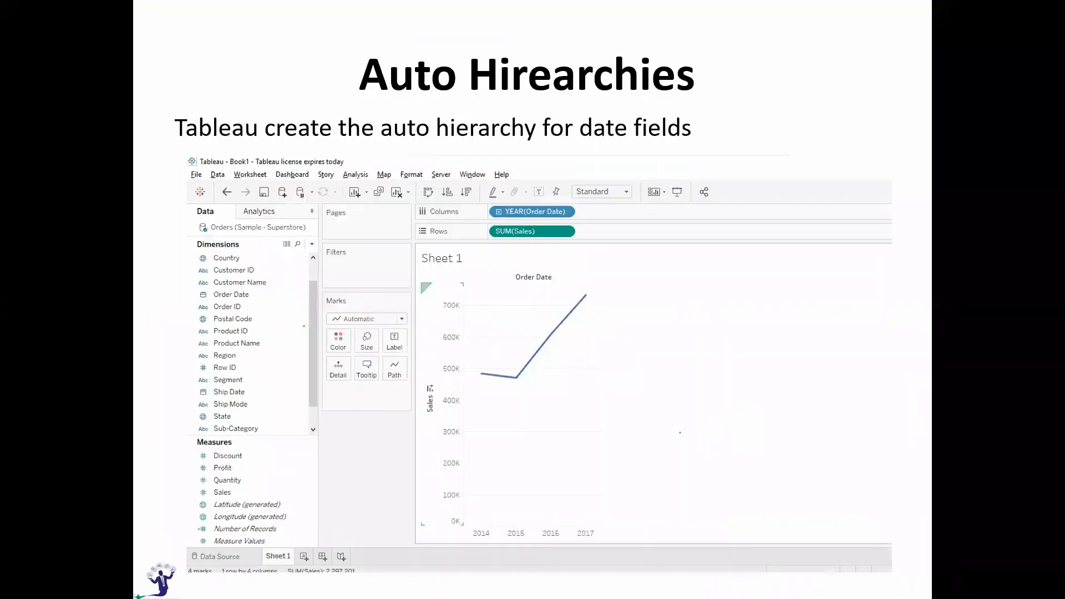
pyautogui.press('Right')
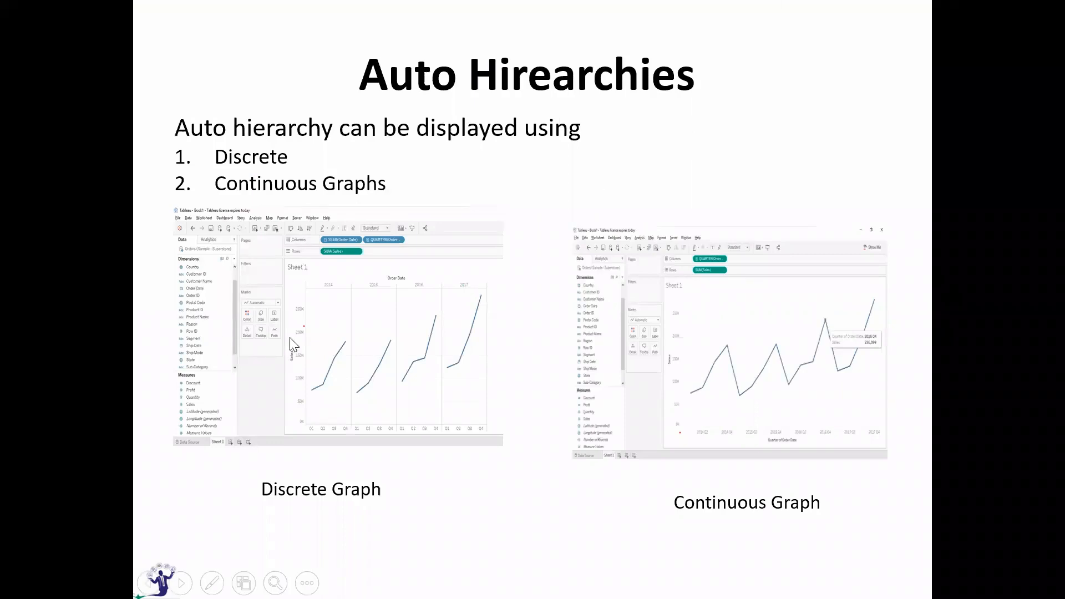
pyautogui.press('Right')
pyautogui.press('Right')
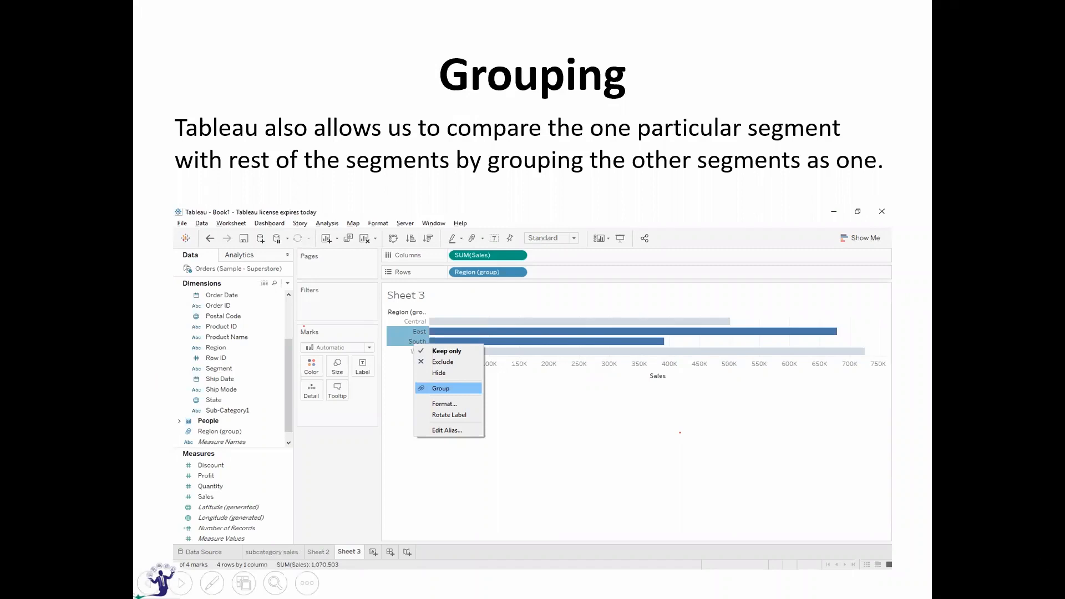
# Switch back to Tableau and build a horizontal bar chart of Sales by Region on Sheet 5.
pyautogui.hotkey('alt', 'Tab')
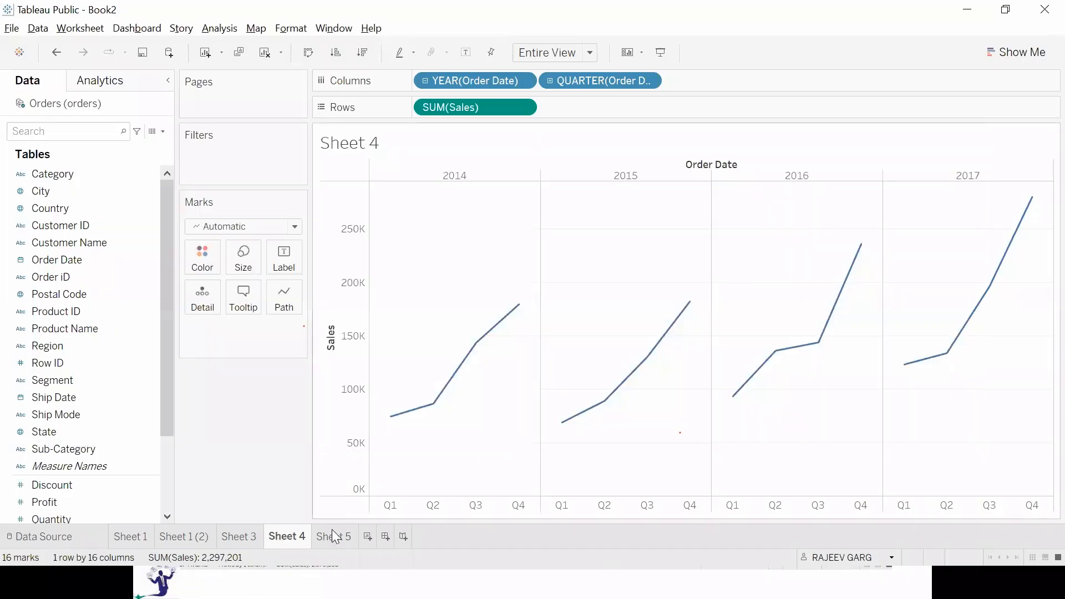
pyautogui.click(344, 536)
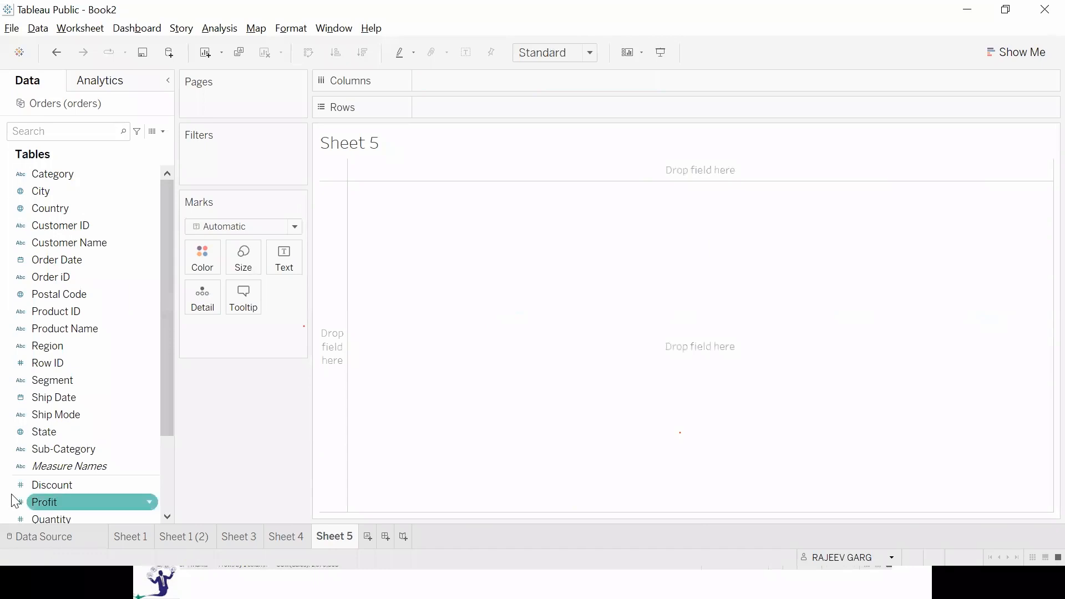
pyautogui.scroll(-2, 92, 426)
pyautogui.click(79, 436)
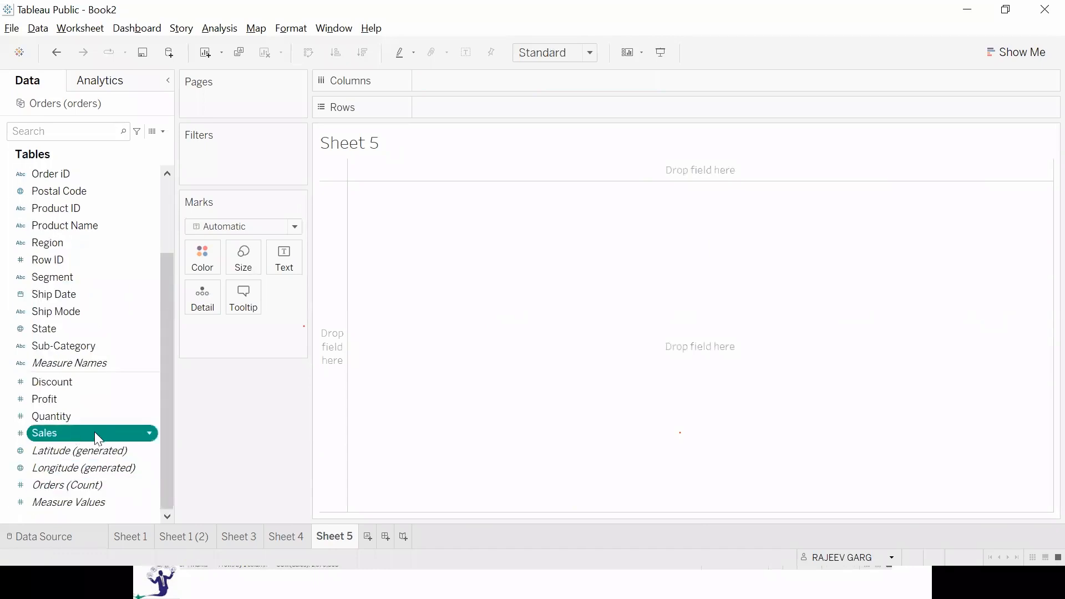
pyautogui.doubleClick(94, 432)
pyautogui.doubleClick(76, 244)
pyautogui.hotkey('ctrl', 'w')
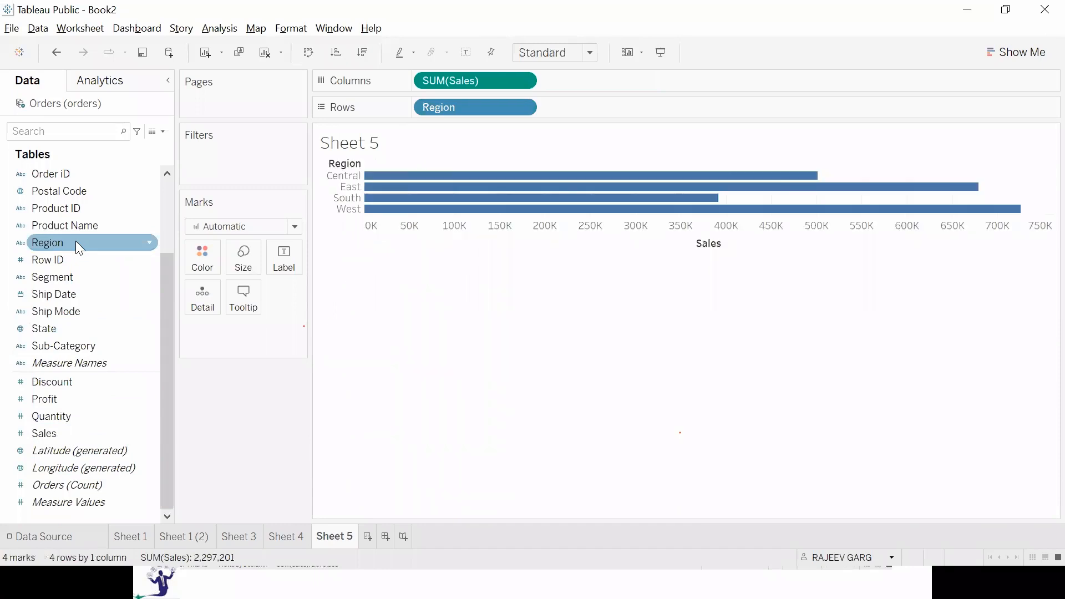
# Fit the region chart to Entire View and show the mark labels on the bars.
pyautogui.click(565, 53)
pyautogui.click(546, 113)
pyautogui.click(466, 52)
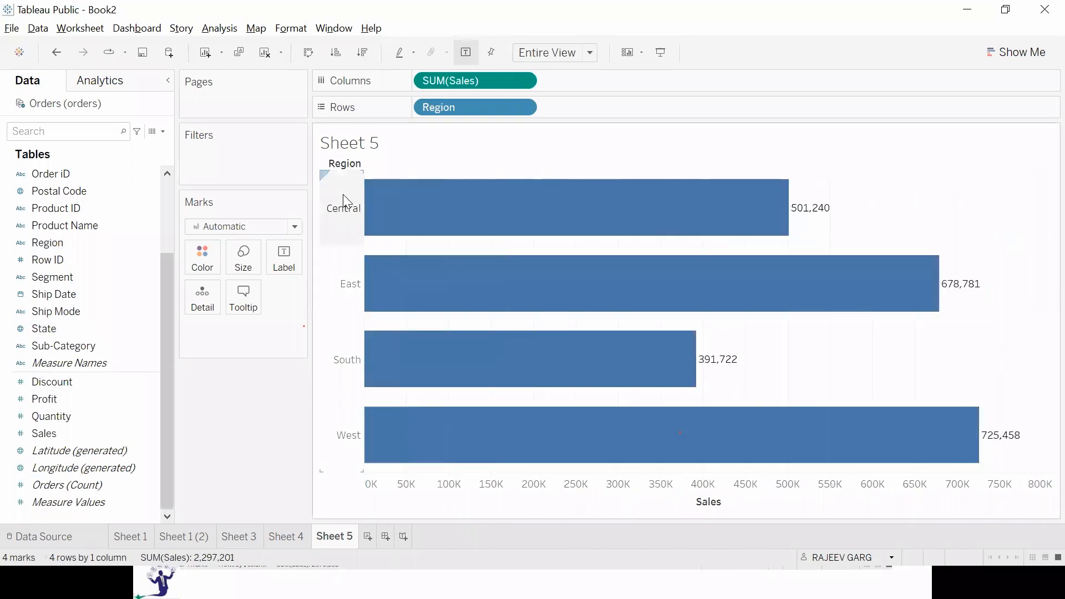
# Group the Central and South regions into one row of the chart and clear the selection.
pyautogui.click(342, 214)
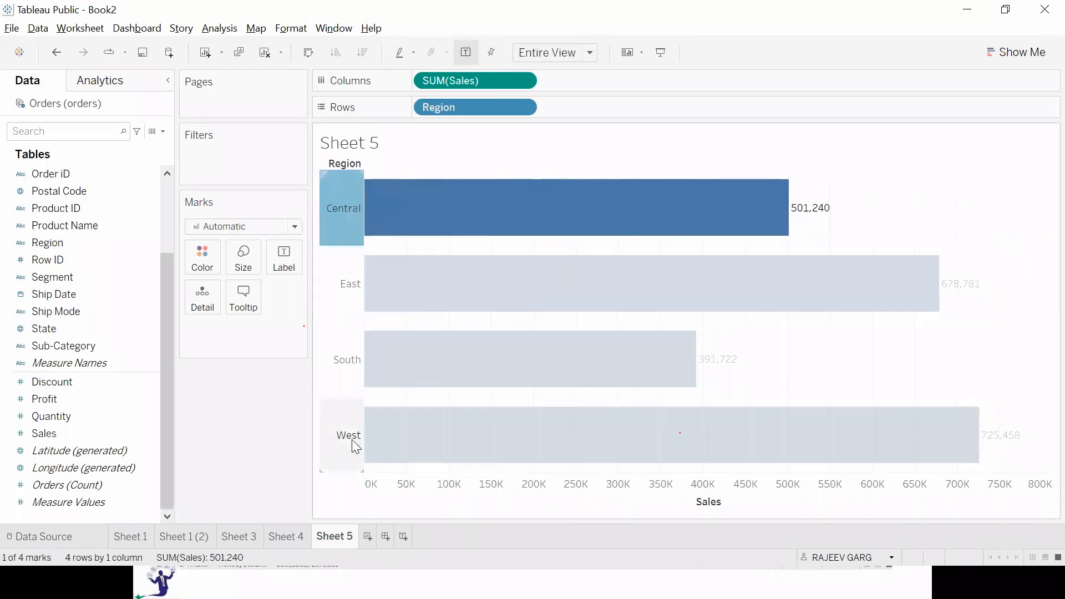
pyautogui.click(341, 368)
pyautogui.keyDown('ctrl'); pyautogui.click(342, 226); pyautogui.keyUp('ctrl')
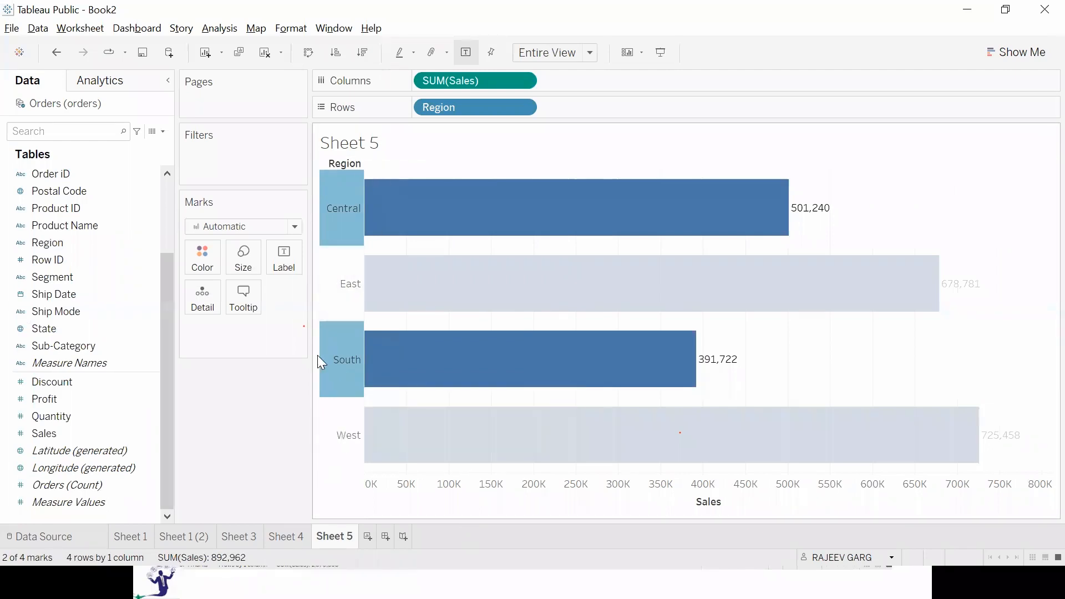
pyautogui.moveTo(342, 357)
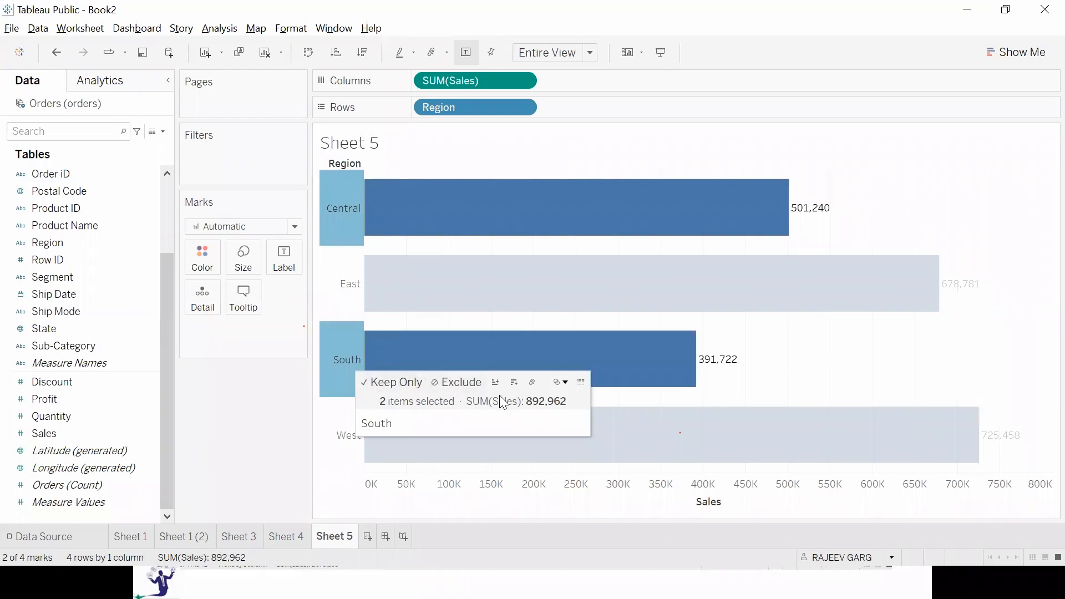
pyautogui.click(532, 383)
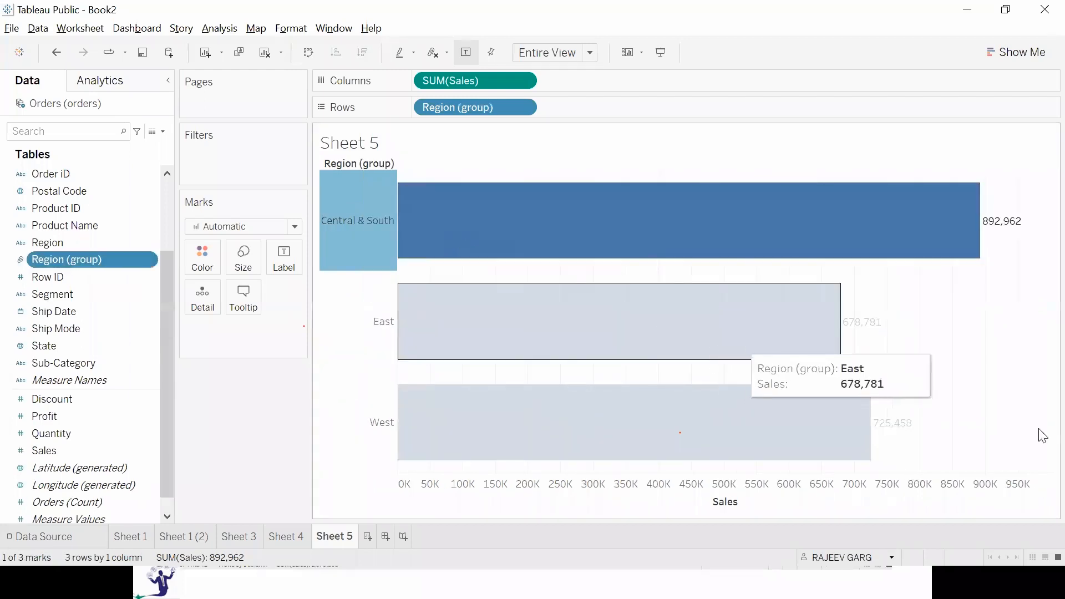
pyautogui.click(946, 383)
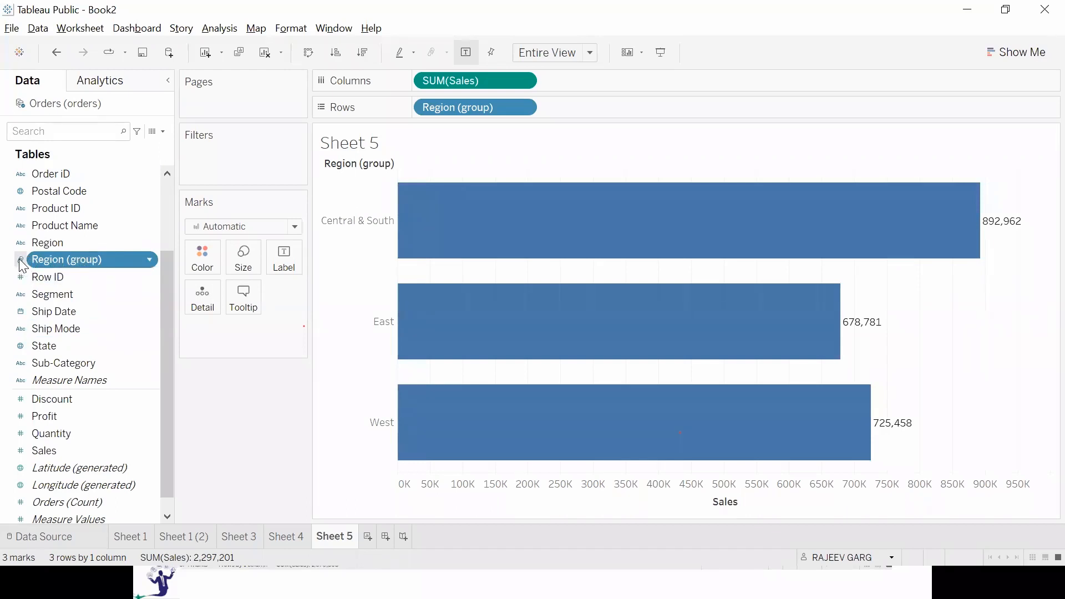
# Take Region (group) off the rows, delete it from the field list, and put Region back on the rows.
pyautogui.moveTo(460, 111); pyautogui.dragTo(252, 383)
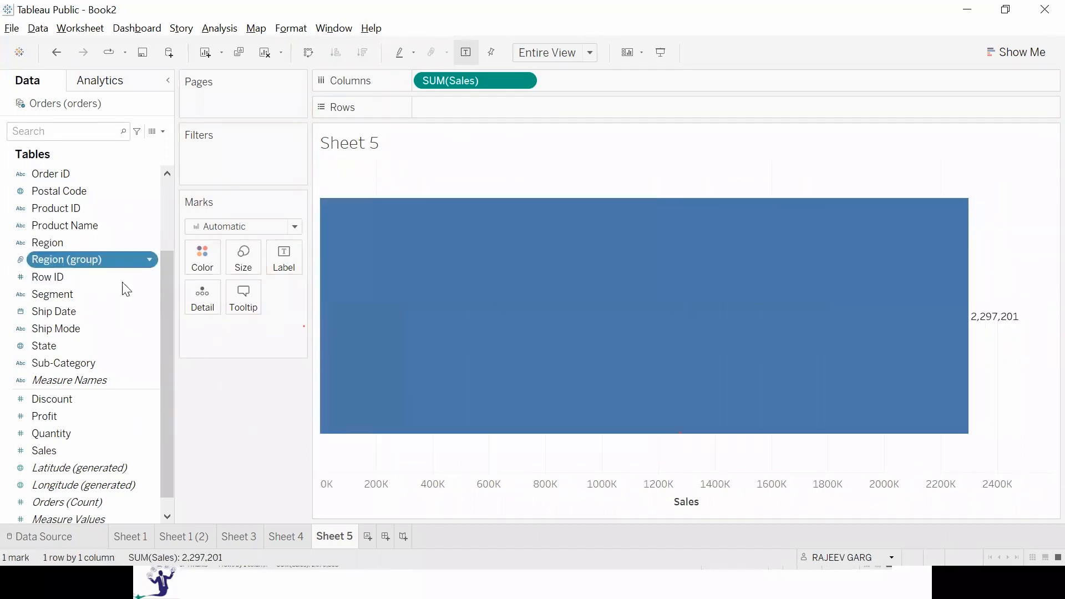
pyautogui.rightClick(94, 261)
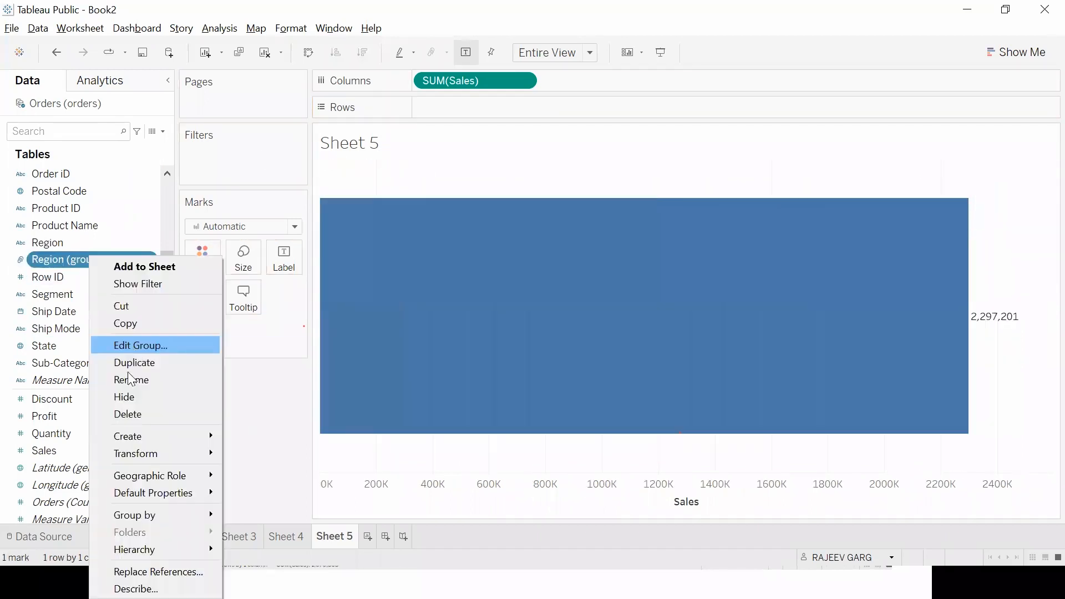
pyautogui.click(135, 413)
pyautogui.doubleClick(107, 243)
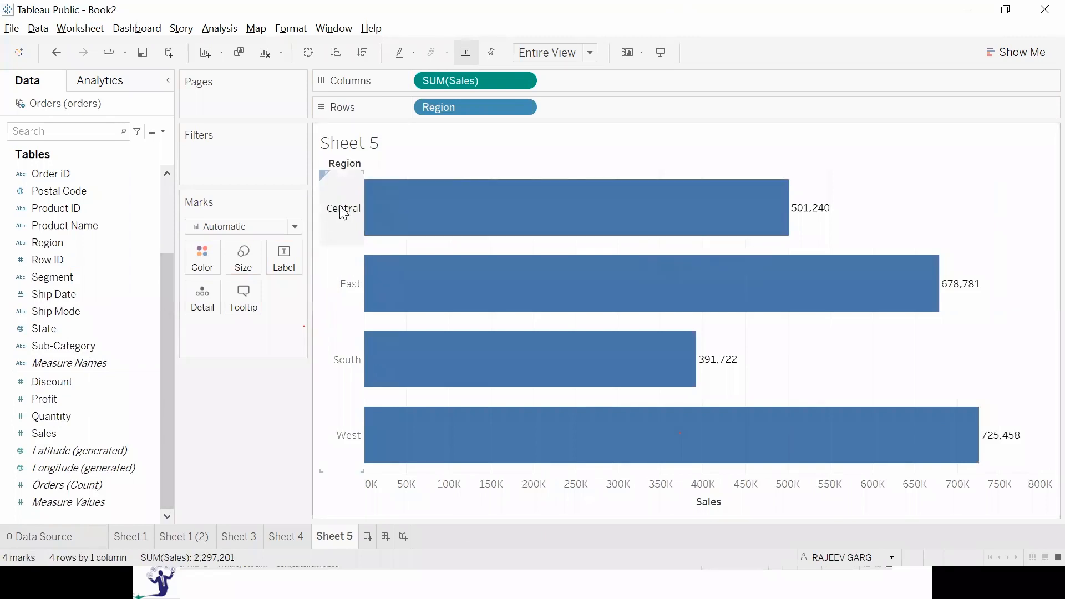
# Group the Central and South regions again and inspect the combined bar's sales.
pyautogui.click(344, 212)
pyautogui.keyDown('ctrl'); pyautogui.click(345, 362); pyautogui.keyUp('ctrl')
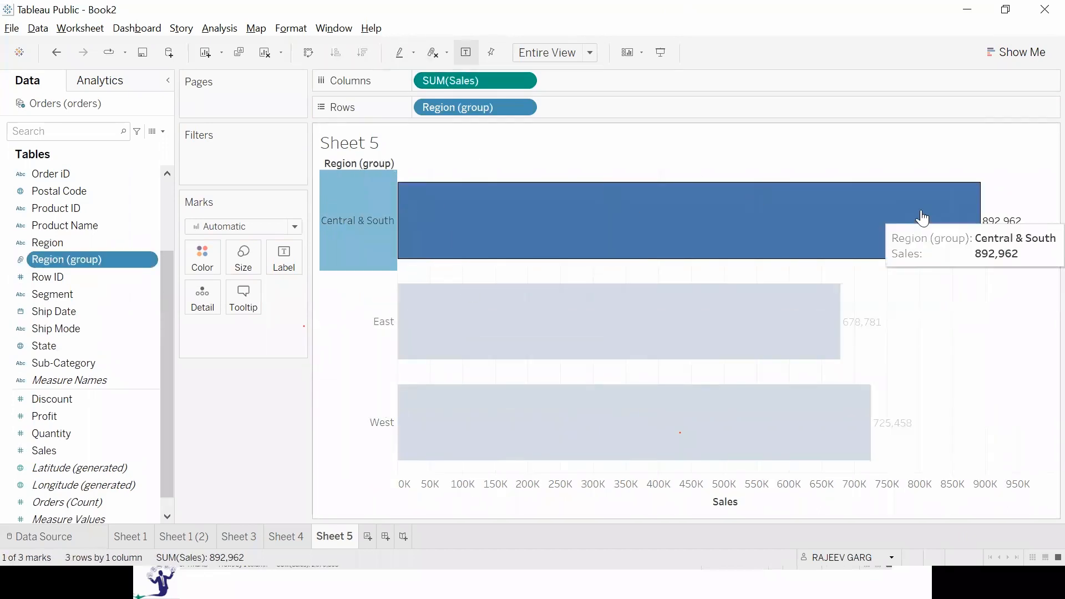
pyautogui.moveTo(923, 218)
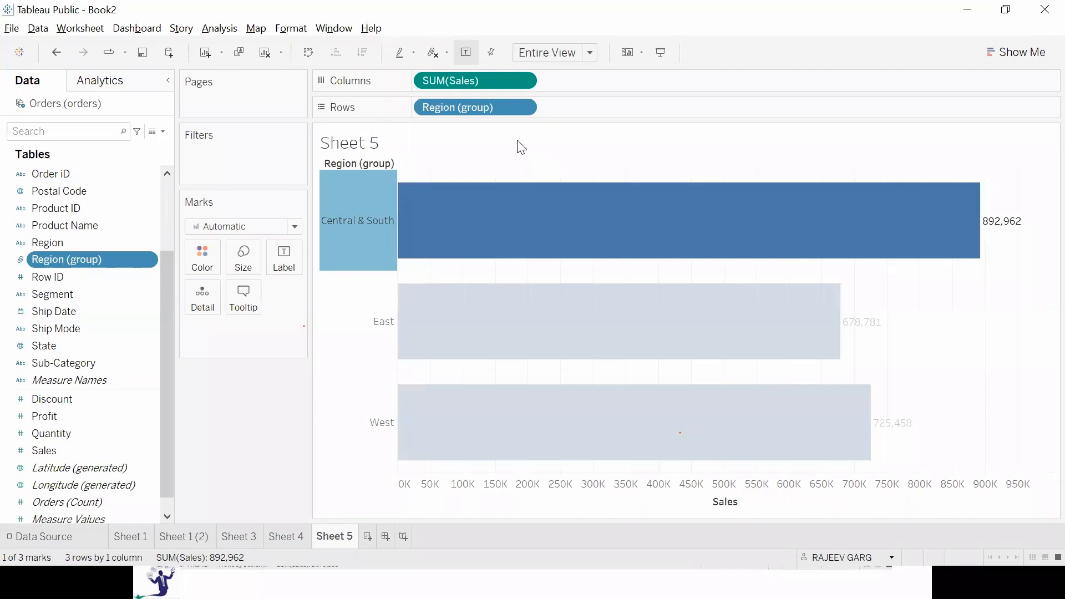
# Take Region (group) off the rows and delete it from the field list.
pyautogui.moveTo(476, 106); pyautogui.dragTo(127, 355)
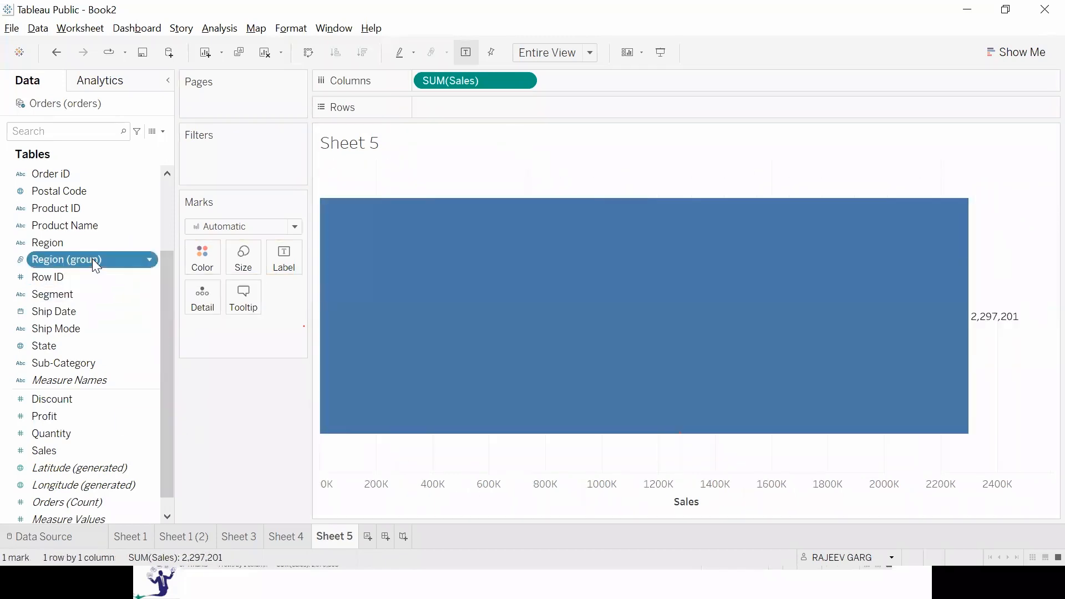
pyautogui.rightClick(93, 258)
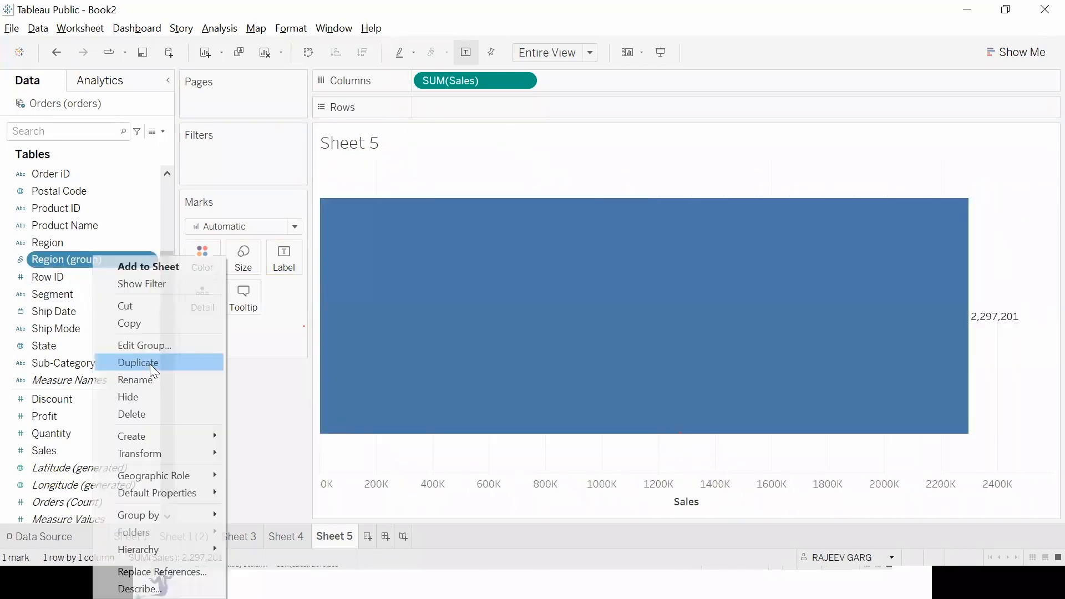
pyautogui.click(142, 415)
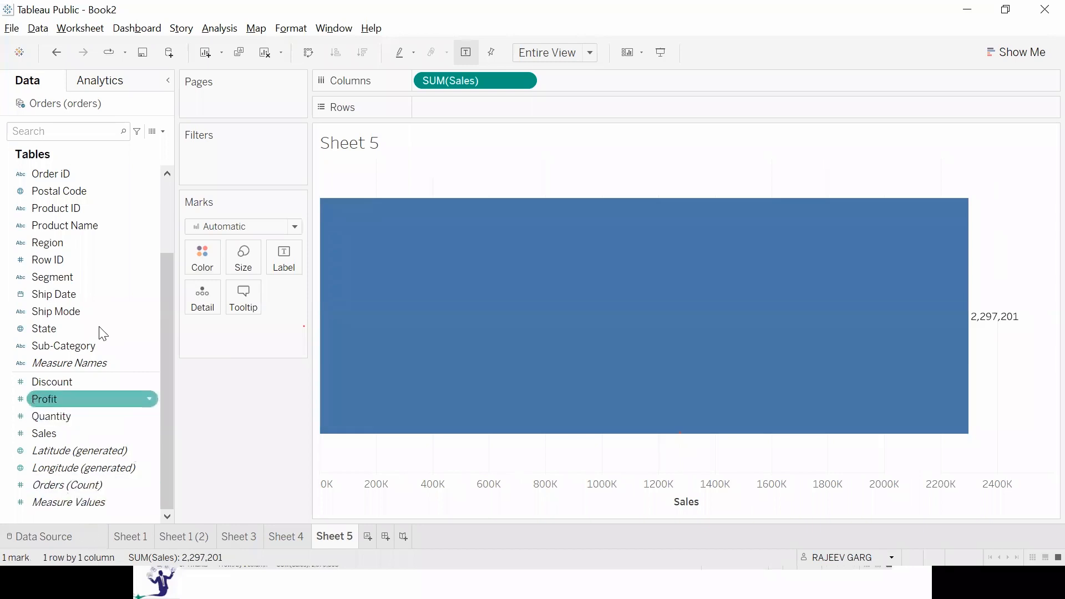
# Break Sales down by Sub-Category and sort the bars in descending order.
pyautogui.doubleClick(91, 347)
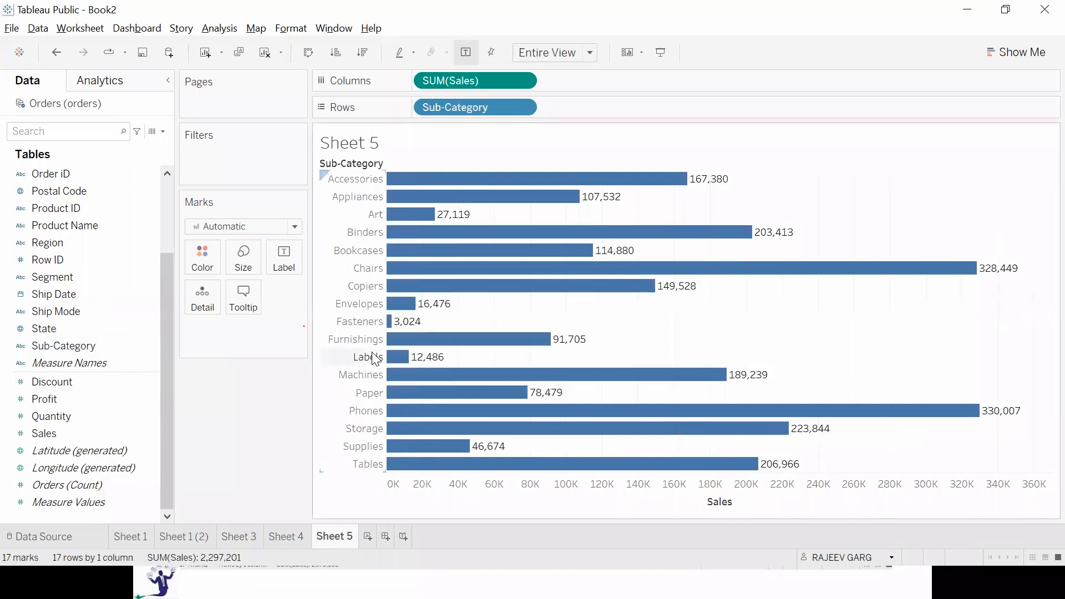
pyautogui.click(361, 61)
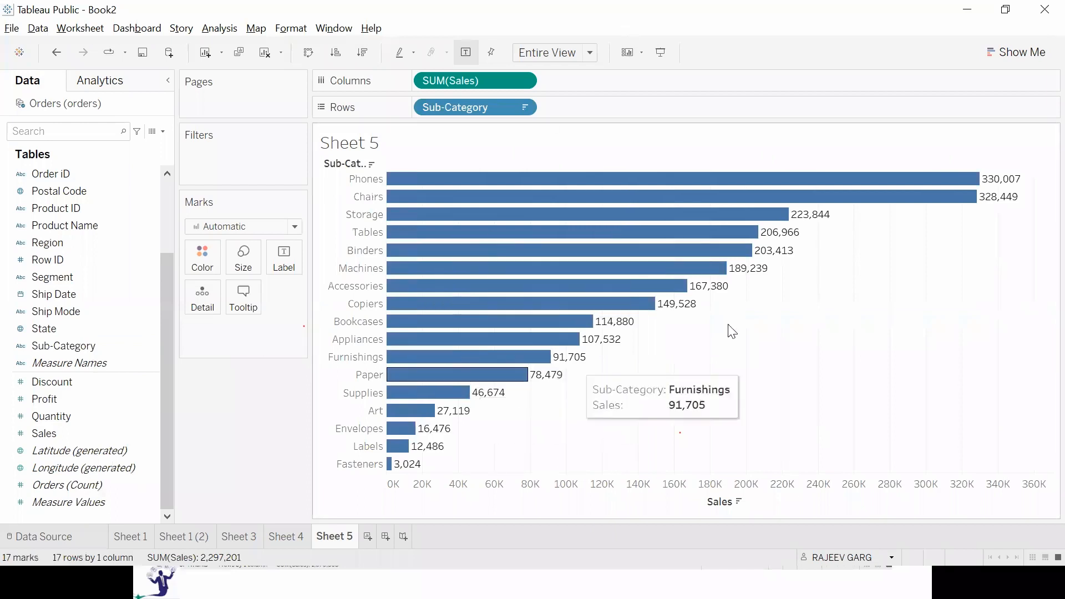
pyautogui.moveTo(872, 274); pyautogui.dragTo(672, 171)
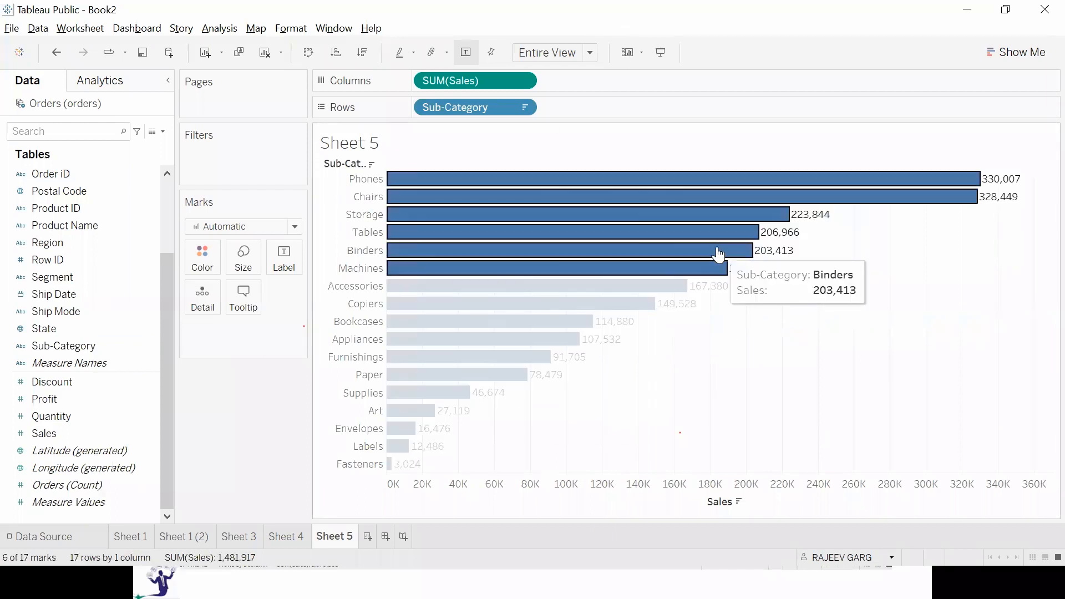
pyautogui.moveTo(826, 254)
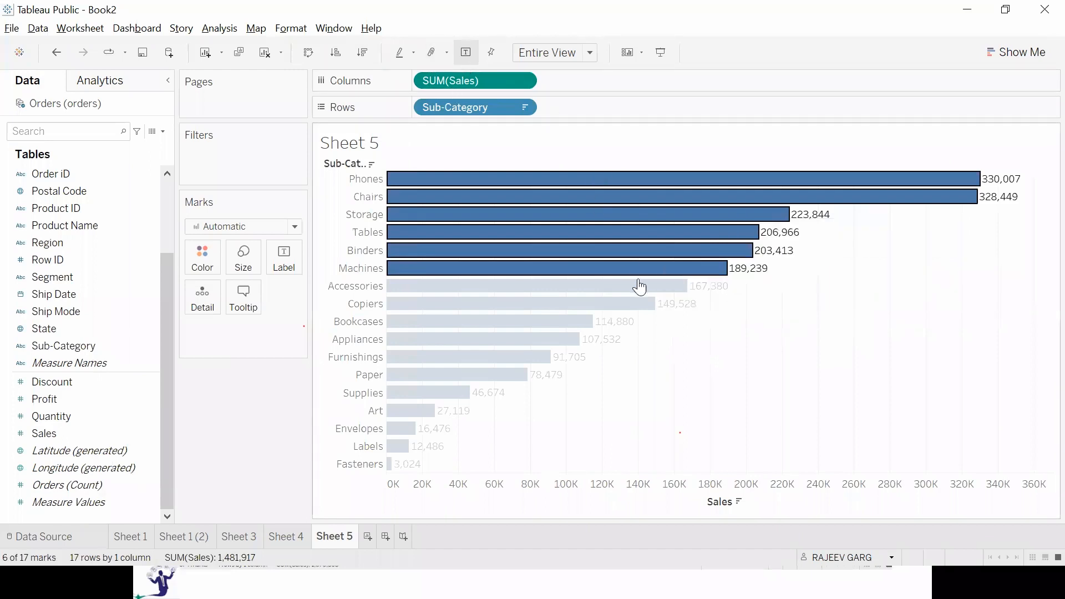
pyautogui.rightClick(629, 236)
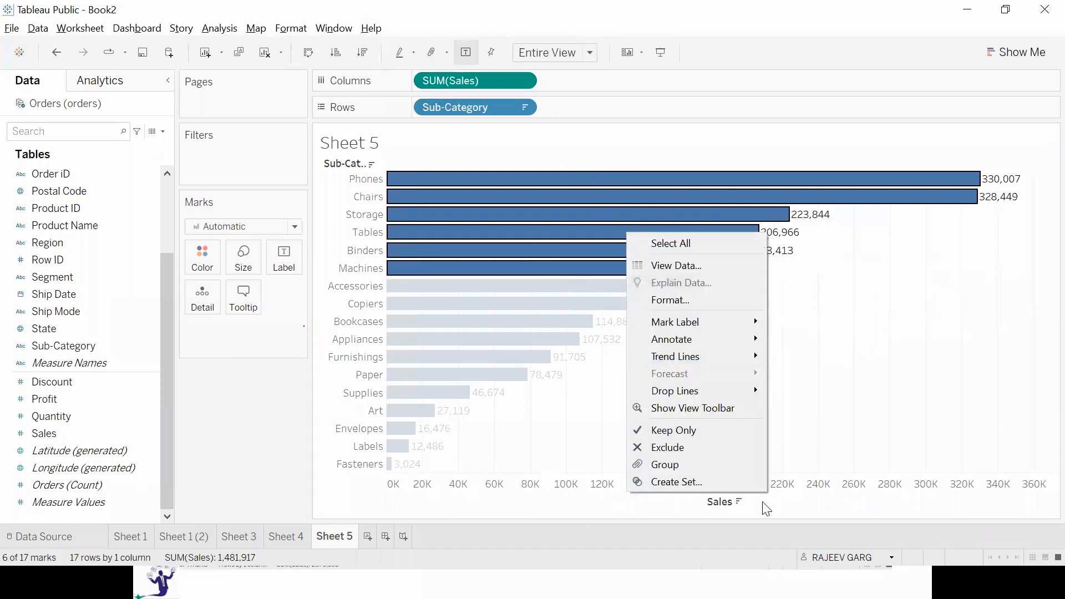
pyautogui.click(967, 415)
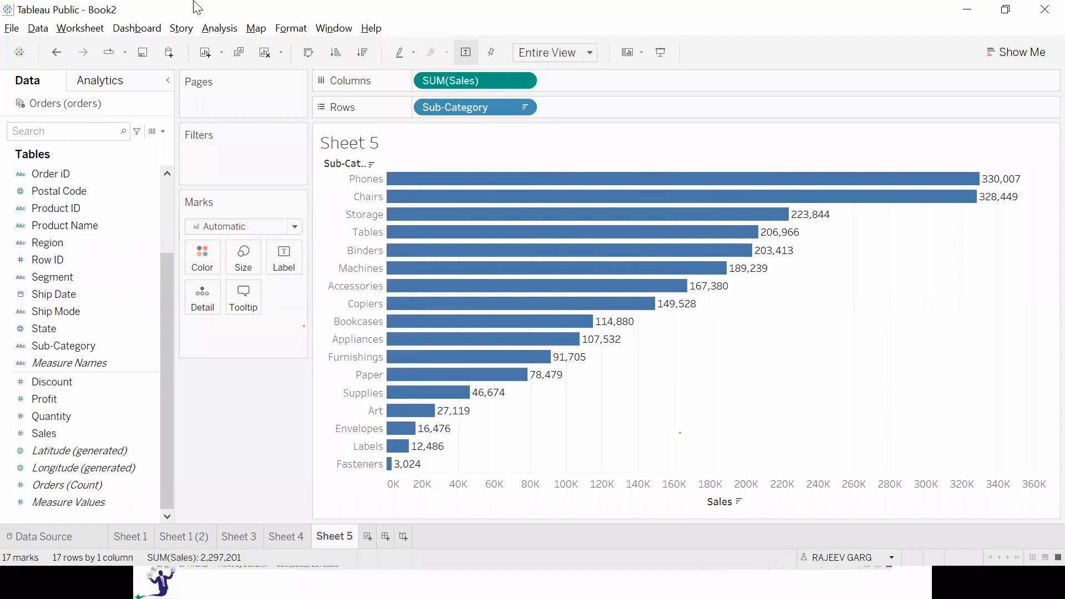
# Create a group field from Sub-Category that combines Envelopes, Labels and Paper into one group.
pyautogui.moveTo(608, 177)
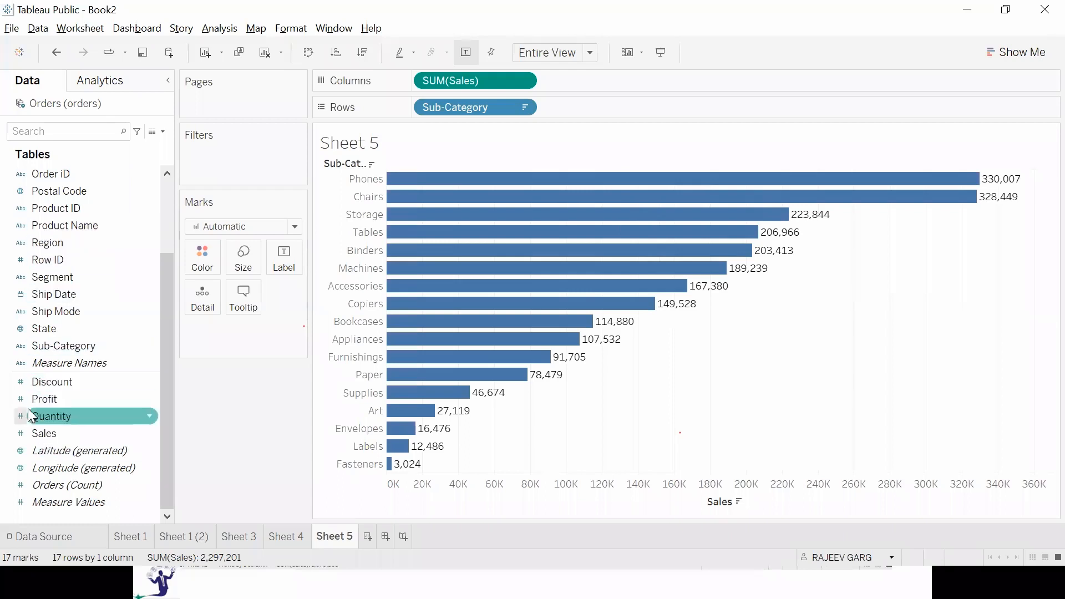
pyautogui.rightClick(148, 342)
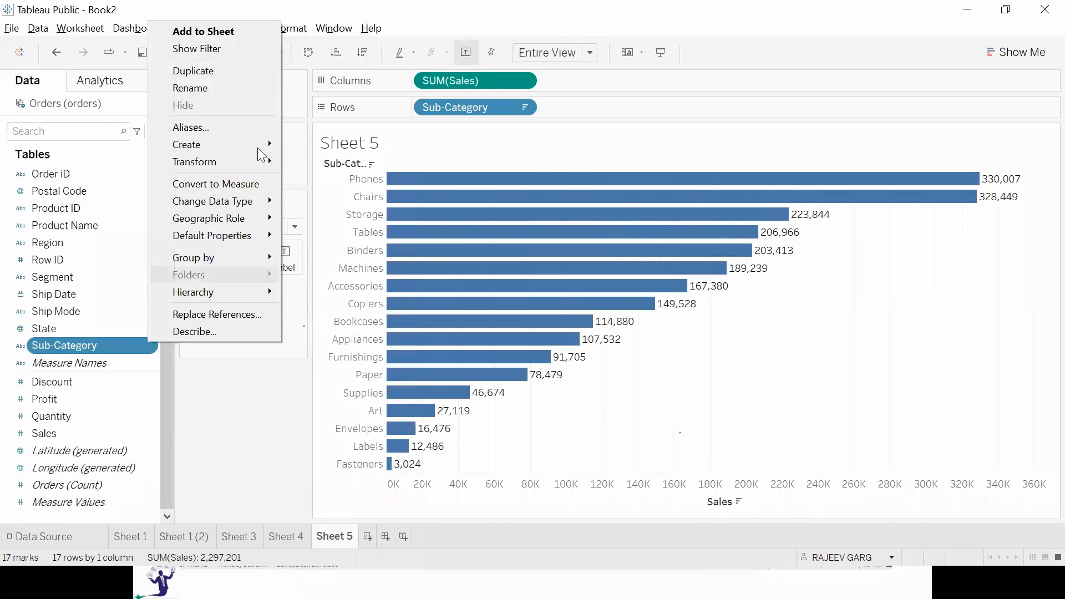
pyautogui.moveTo(232, 140)
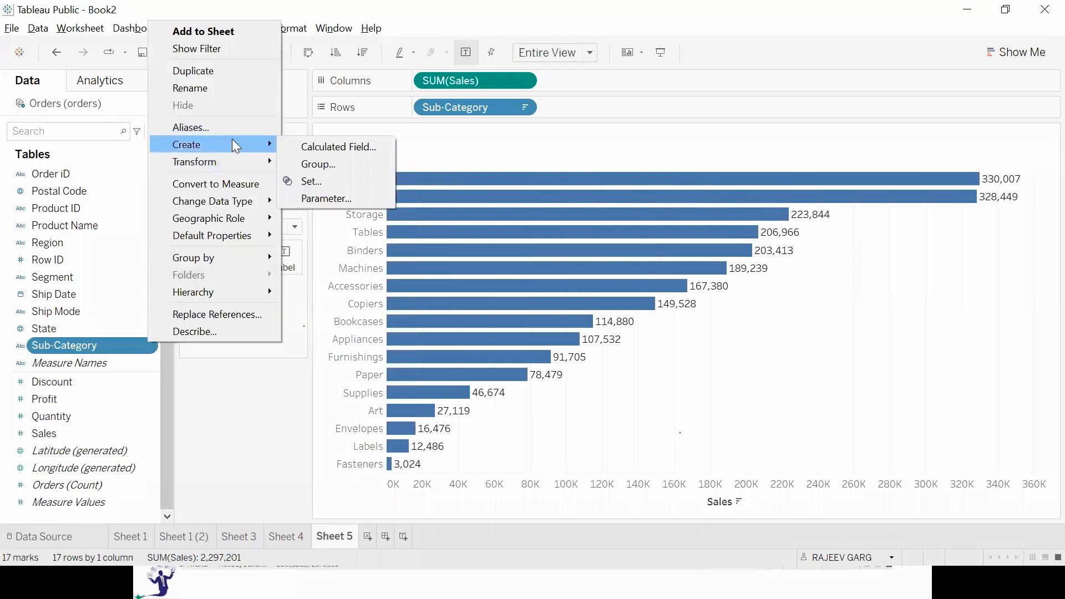
pyautogui.click(337, 165)
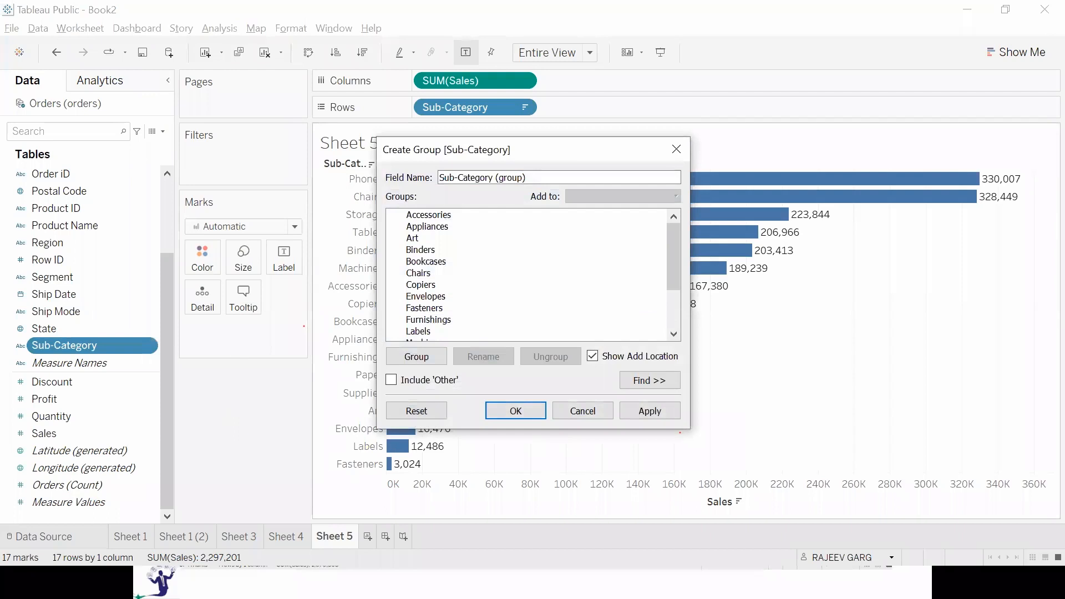
pyautogui.click(488, 329)
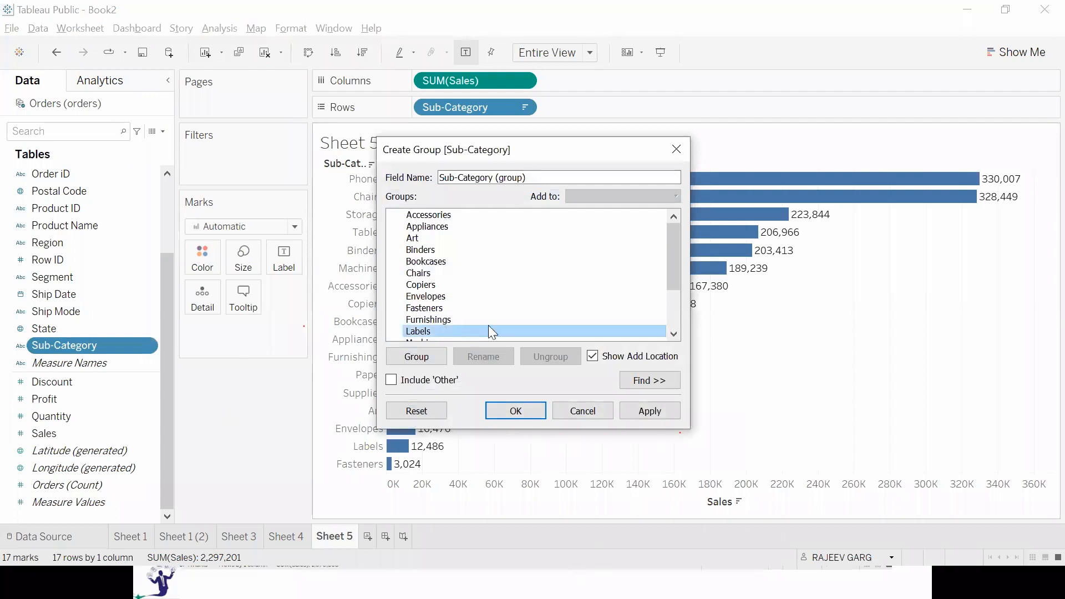
pyautogui.scroll(-2, 488, 326)
pyautogui.click(431, 309)
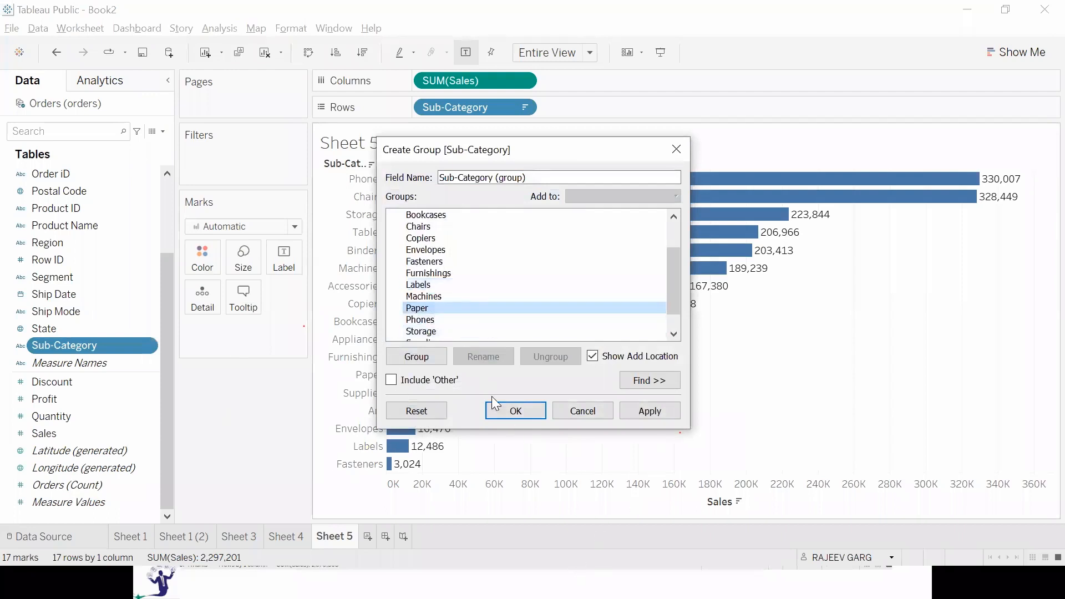
pyautogui.keyDown('ctrl'); pyautogui.click(444, 286); pyautogui.keyUp('ctrl')
pyautogui.keyDown('ctrl'); pyautogui.click(443, 250); pyautogui.keyUp('ctrl')
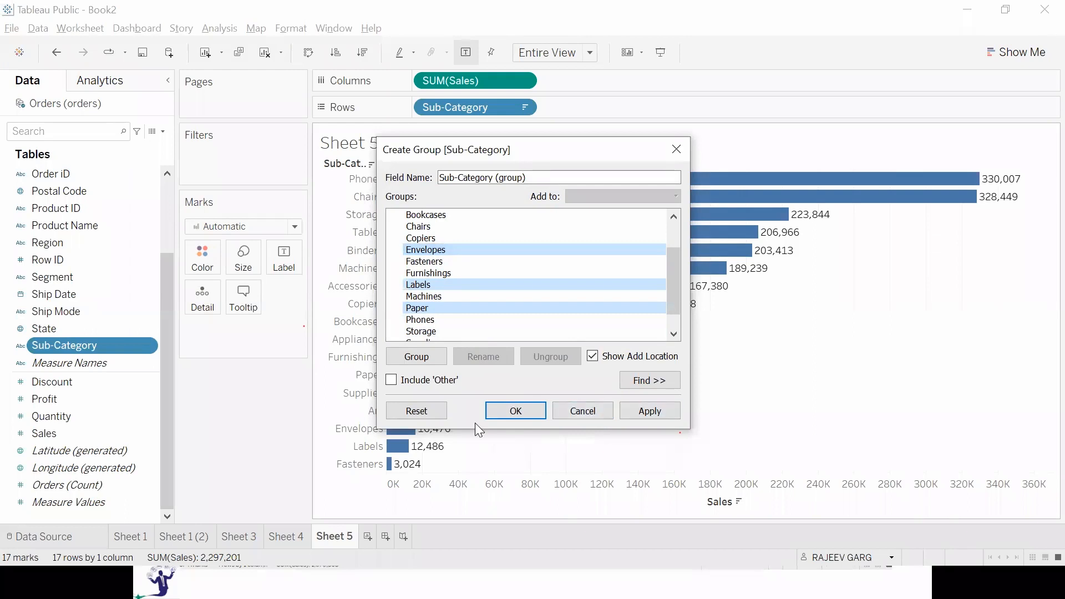
pyautogui.click(414, 354)
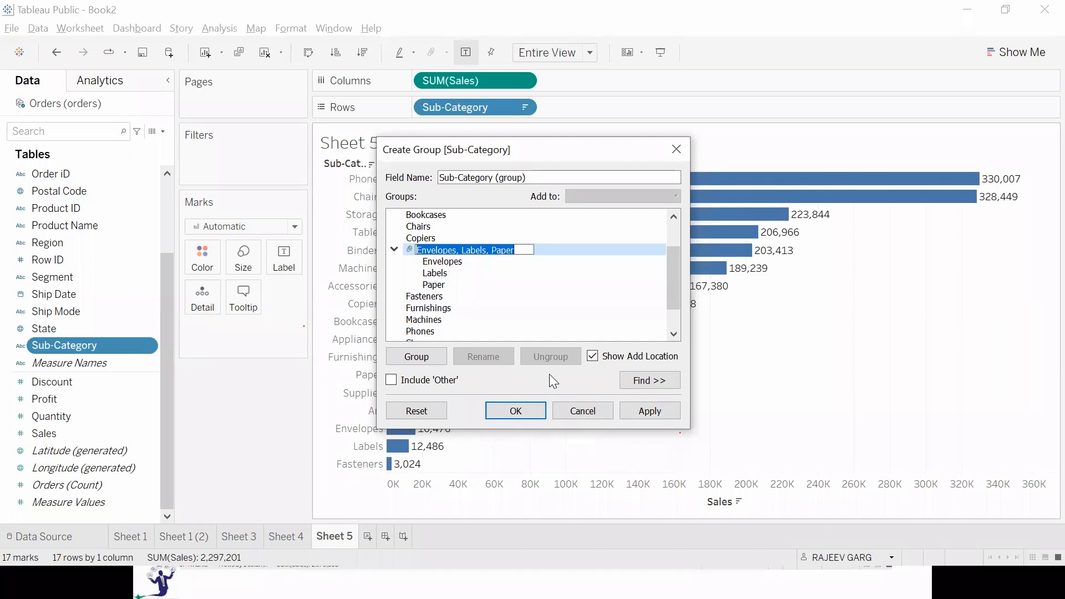
# Name the Envelopes, Labels and Paper group STATIONARY, then apply and save the group field.
pyautogui.write('STSTI')
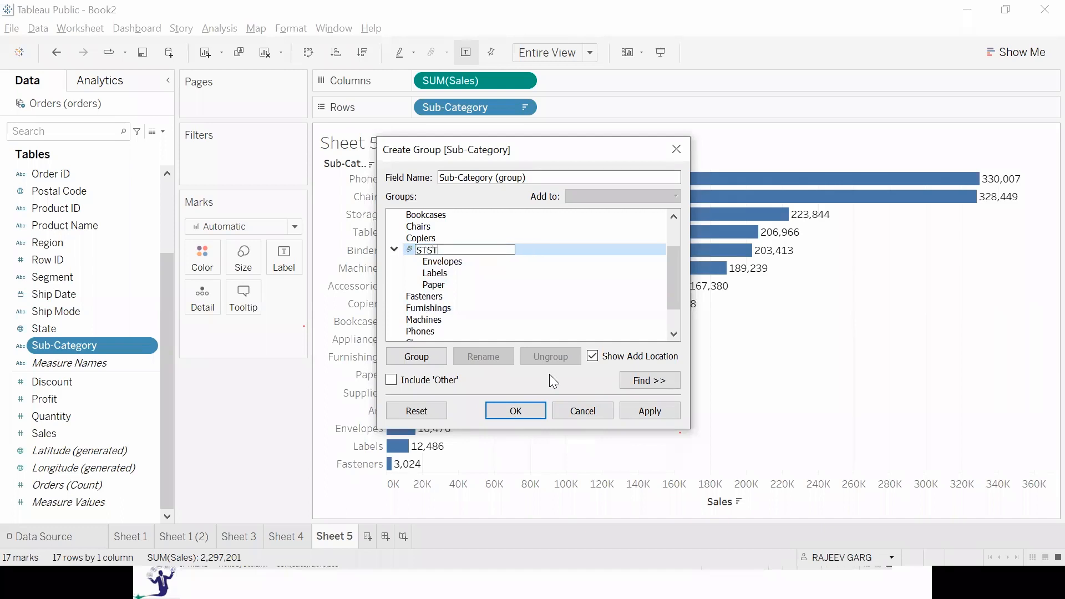
pyautogui.write('ONARY')
pyautogui.hotkey('ctrl', 'a')
pyautogui.write('STATIONARY')
pyautogui.press('Return')
pyautogui.click(647, 410)
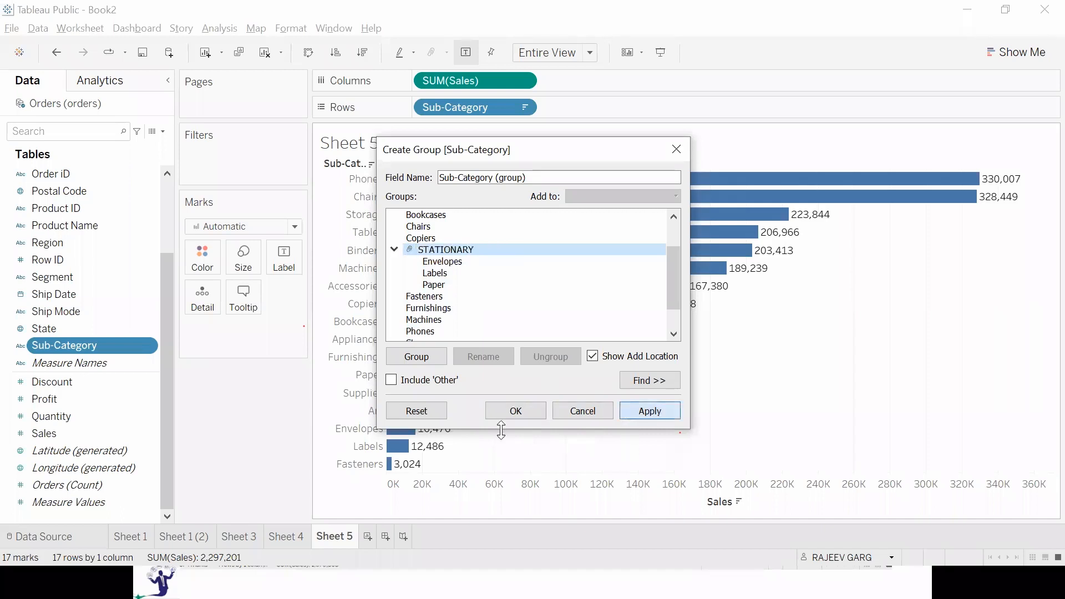
pyautogui.click(523, 411)
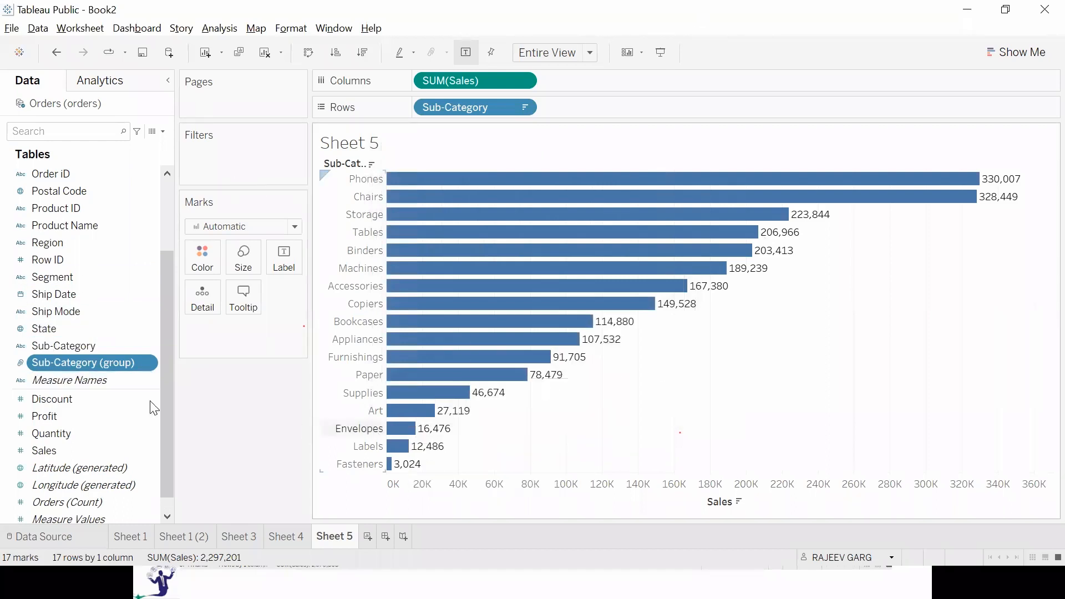
# Replace Sub-Category with Sub-Category (group) on the rows and sort the bars in descending order of sales.
pyautogui.moveTo(108, 363); pyautogui.dragTo(658, 108)
pyautogui.moveTo(240, 524); pyautogui.dragTo(236, 453)
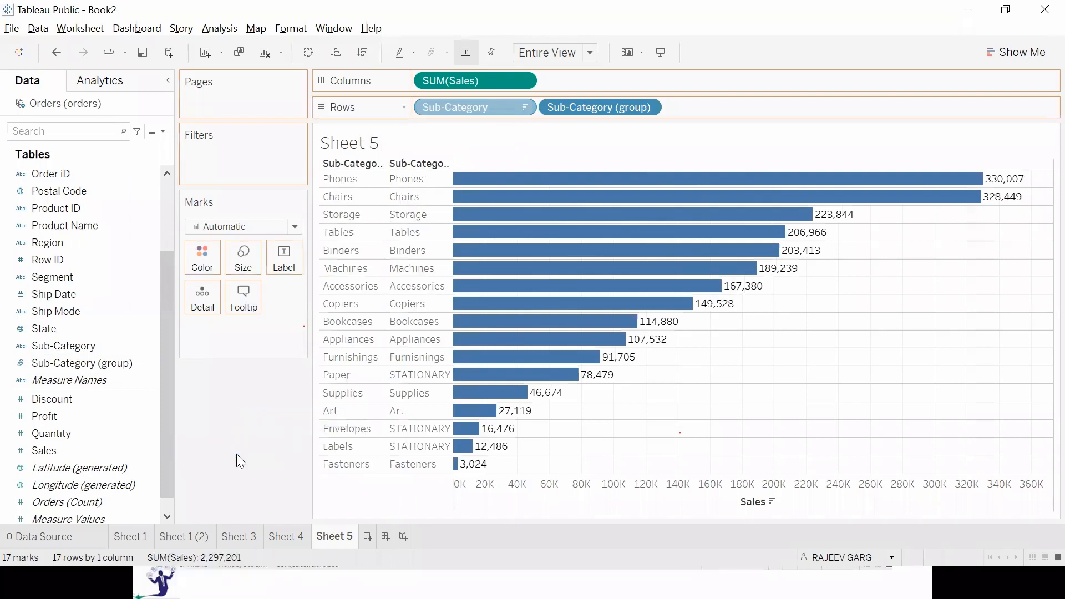
pyautogui.click(363, 52)
pyautogui.click(382, 383)
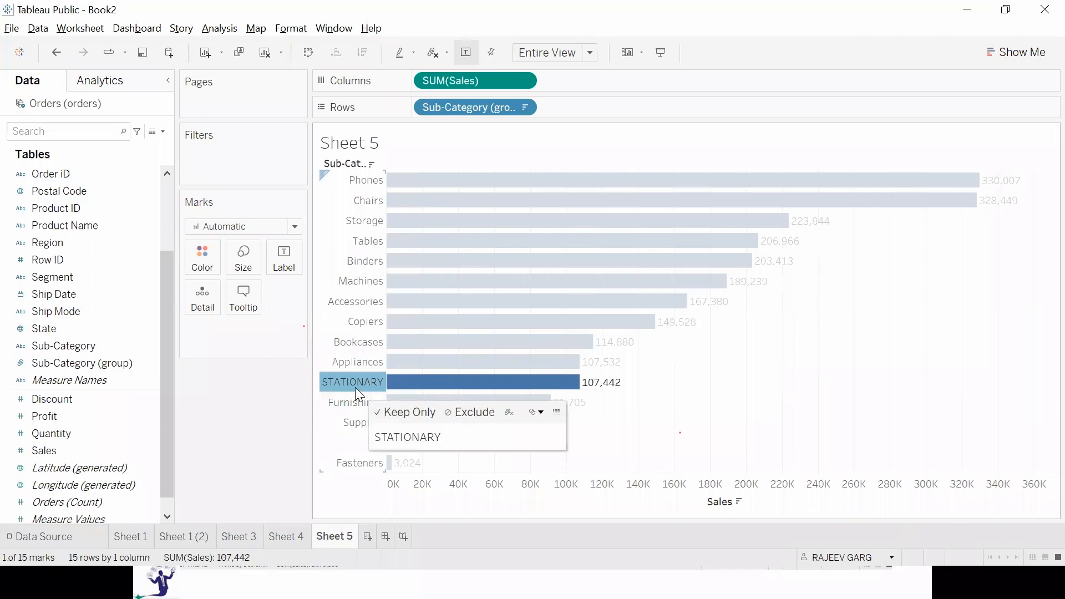
pyautogui.click(280, 460)
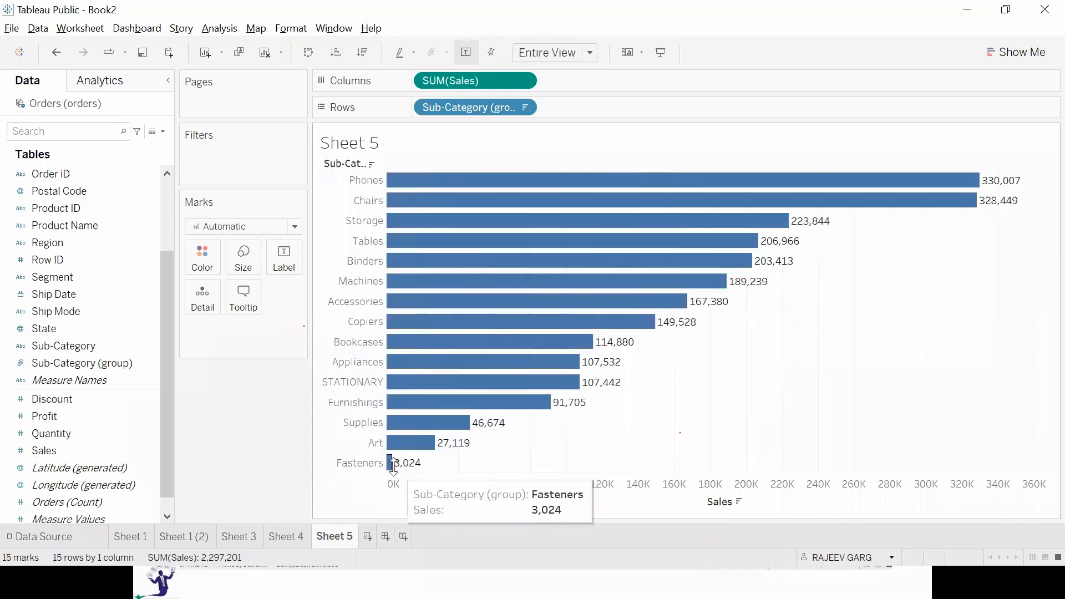
# Edit the Sub-Category (group) field and add Art to the STATIONARY group.
pyautogui.click(51, 433)
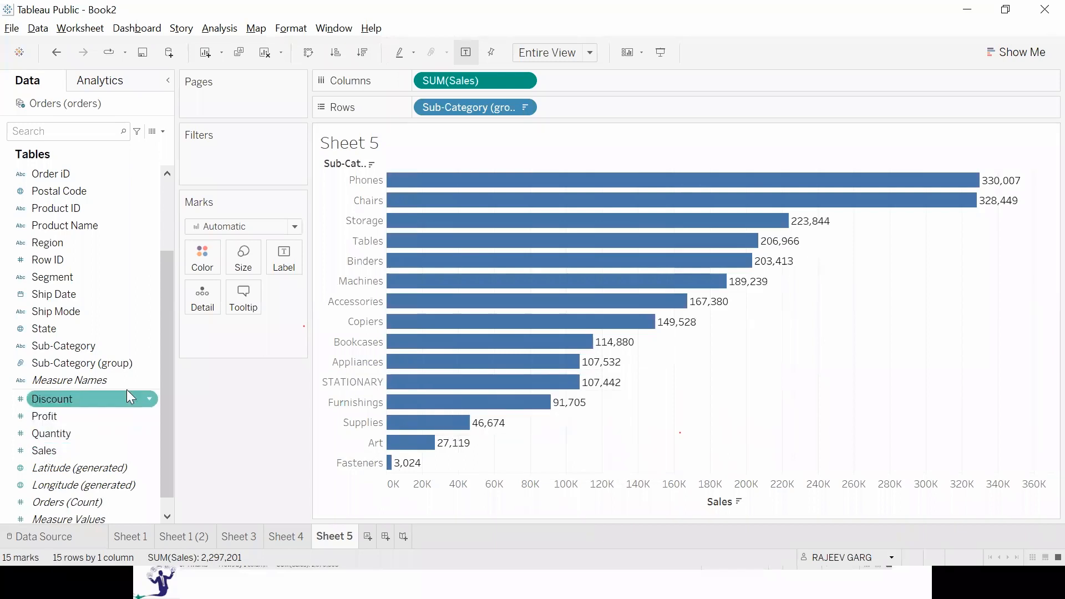
pyautogui.click(152, 365)
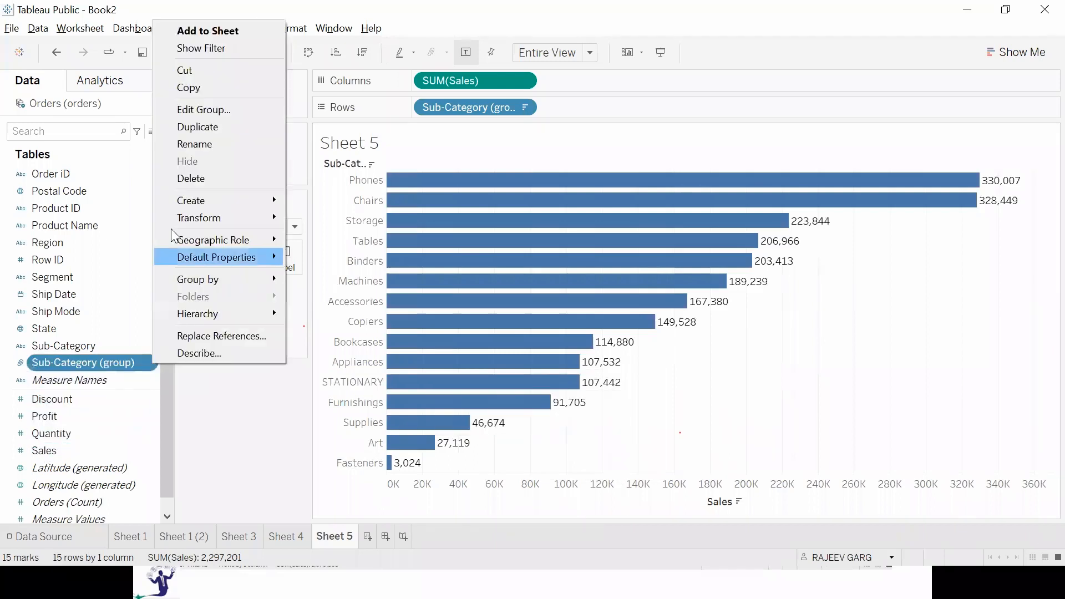
pyautogui.click(209, 109)
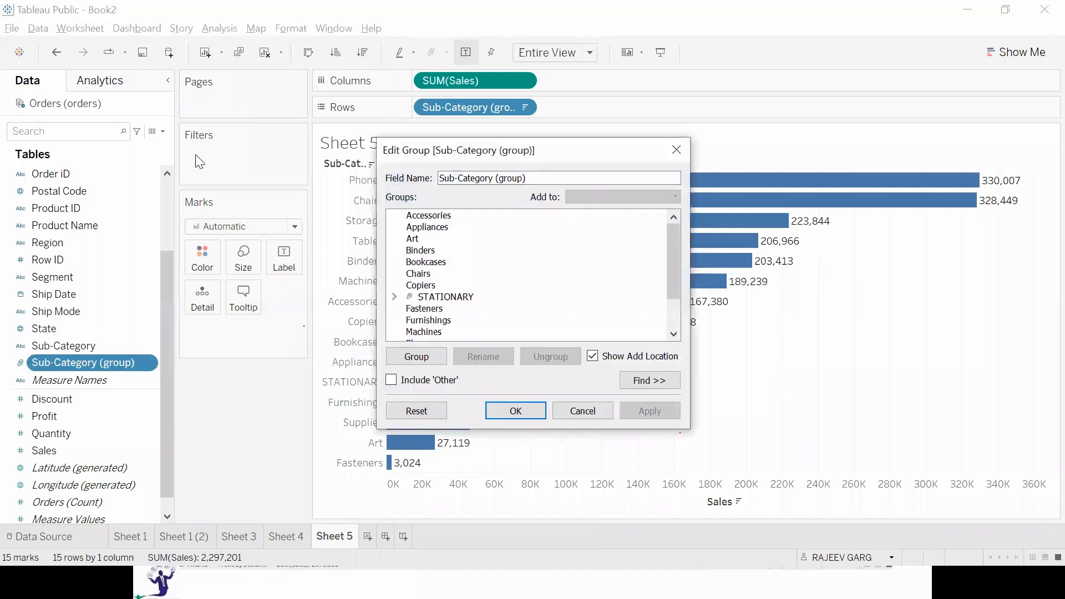
pyautogui.click(395, 298)
pyautogui.scroll(-2, 416, 275)
pyautogui.scroll(2, 427, 258)
pyautogui.moveTo(421, 239); pyautogui.dragTo(442, 310)
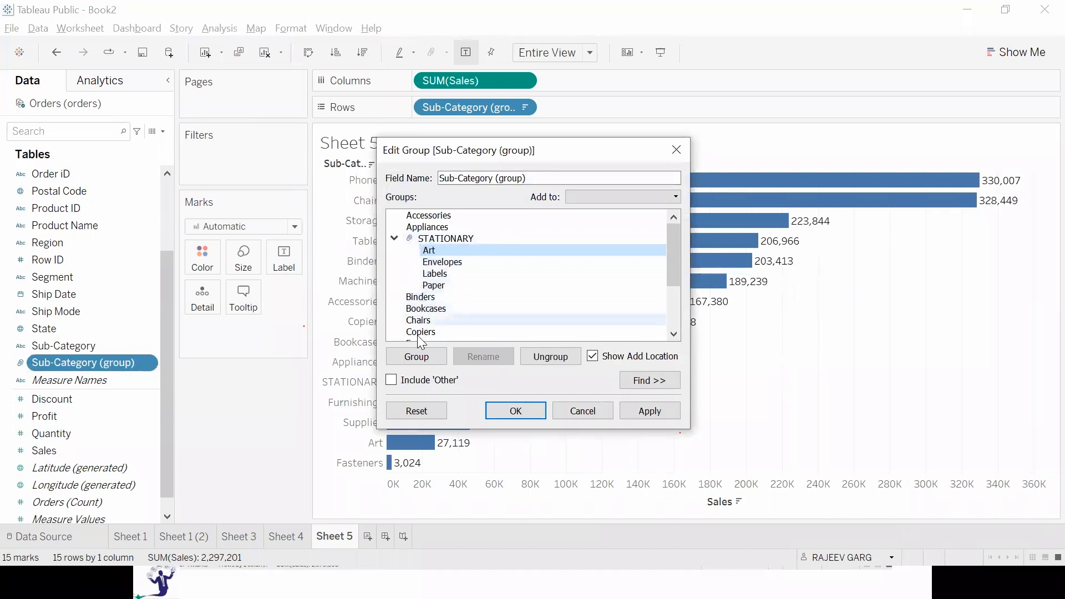
# Add Fasteners to the STATIONARY group as well and apply the edited grouping to the chart.
pyautogui.scroll(-3, 452, 278)
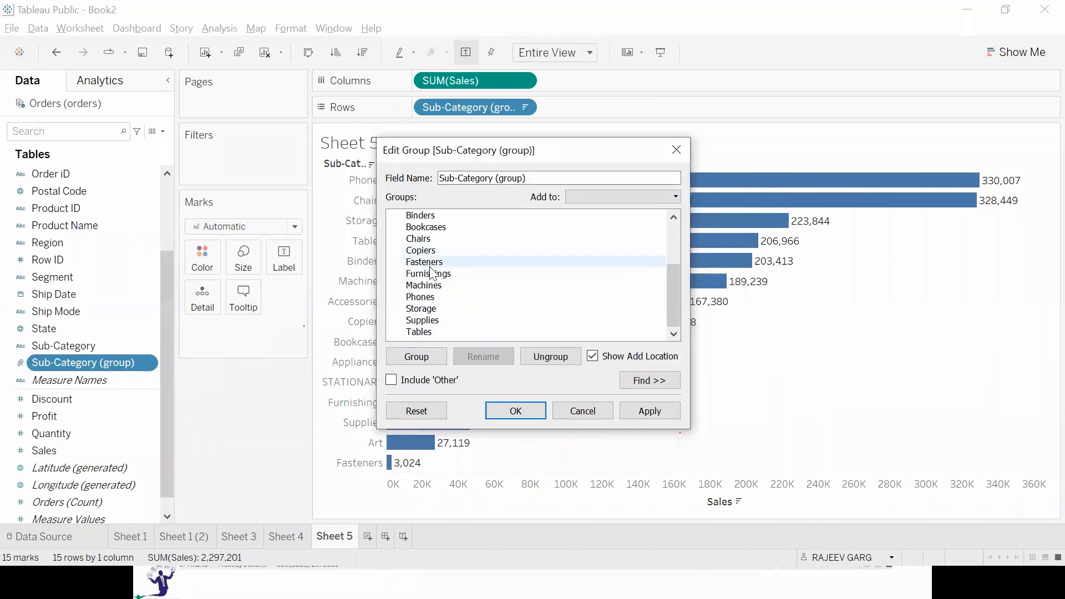
pyautogui.moveTo(434, 267); pyautogui.dragTo(475, 269)
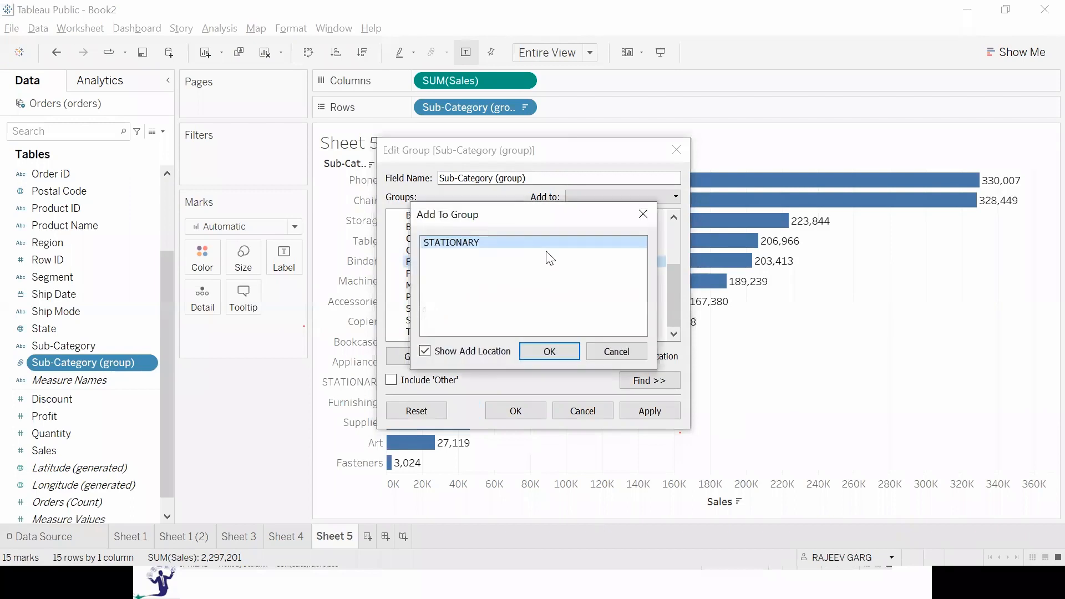
pyautogui.click(550, 351)
pyautogui.scroll(1, 519, 328)
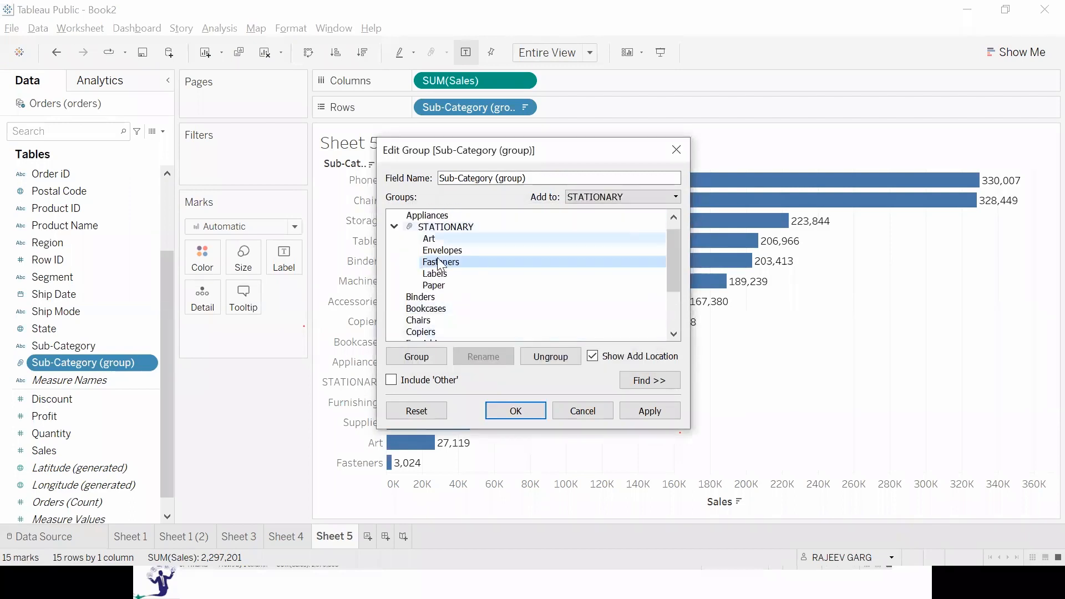
pyautogui.moveTo(511, 151); pyautogui.dragTo(817, 126)
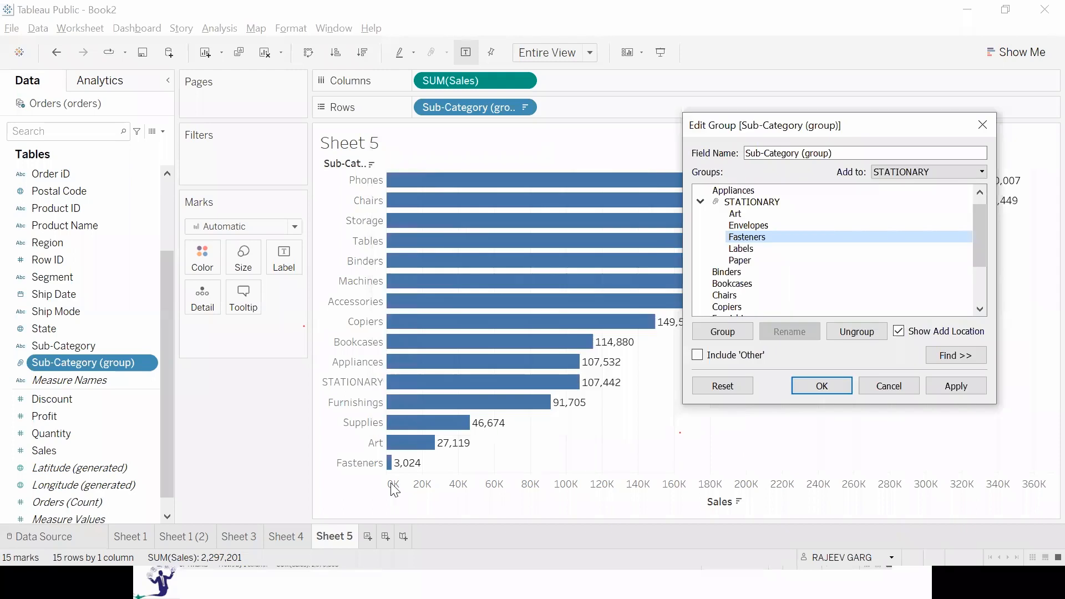
pyautogui.click(956, 386)
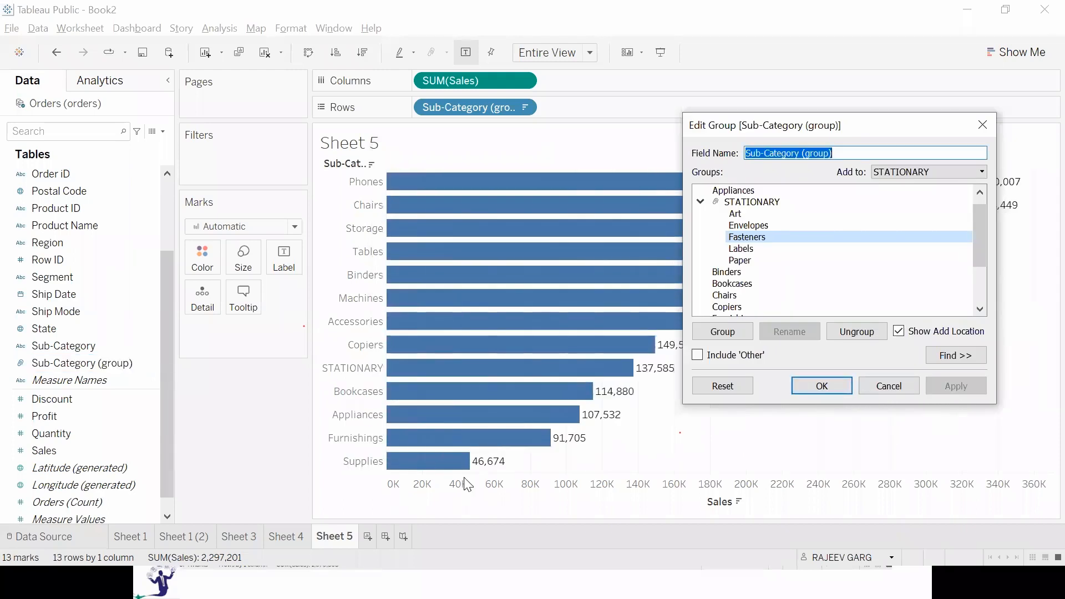
pyautogui.click(815, 383)
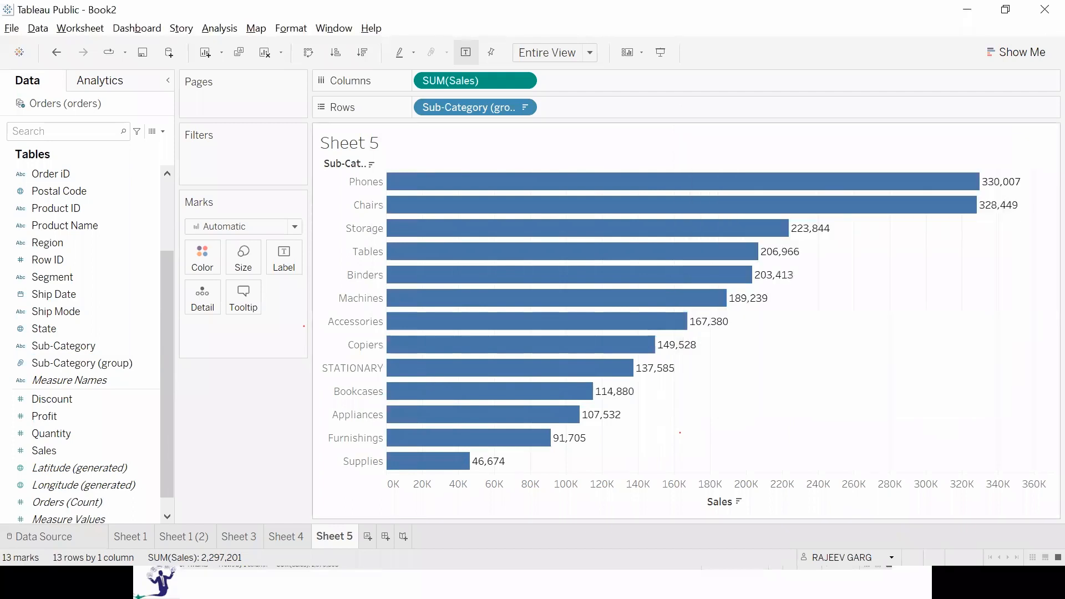
# Rename the Sheet 5 worksheet as GROUP and add a new blank worksheet.
pyautogui.doubleClick(341, 536)
pyautogui.write('G')
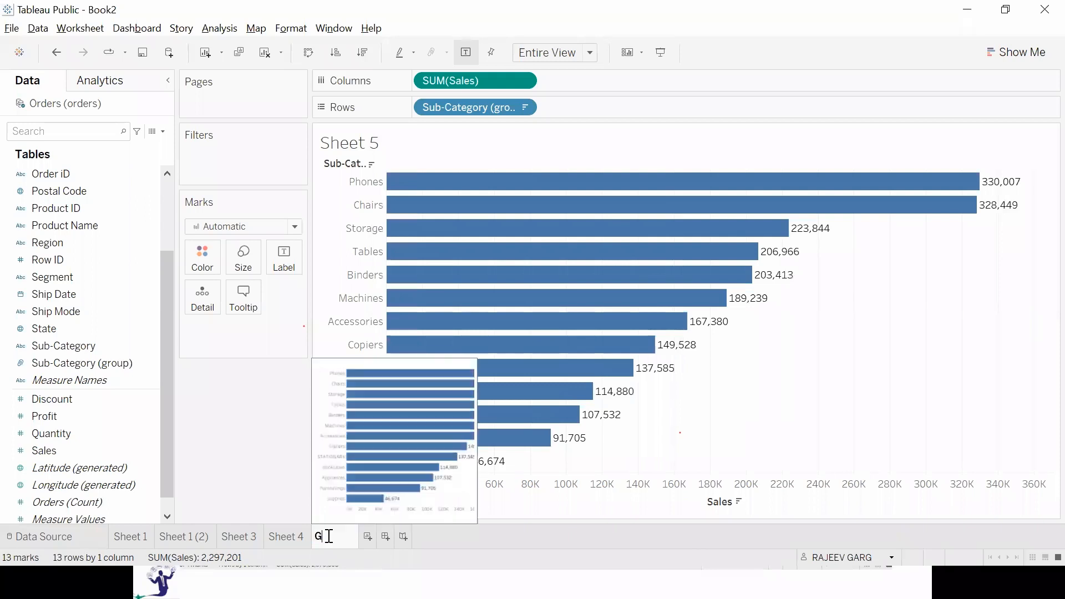
pyautogui.write('ROUP')
pyautogui.press('Return')
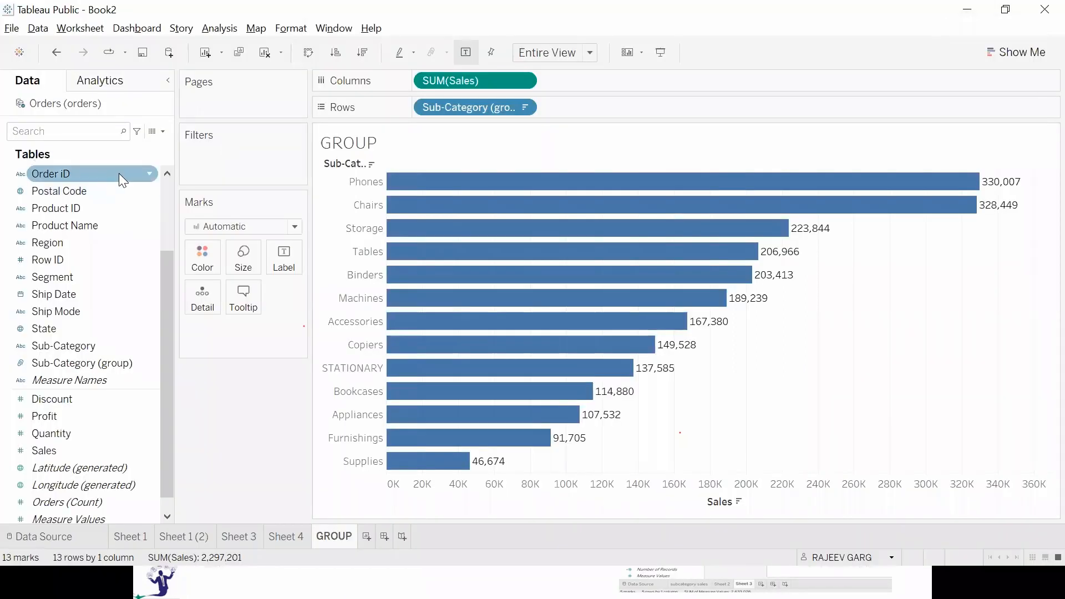
pyautogui.click(368, 537)
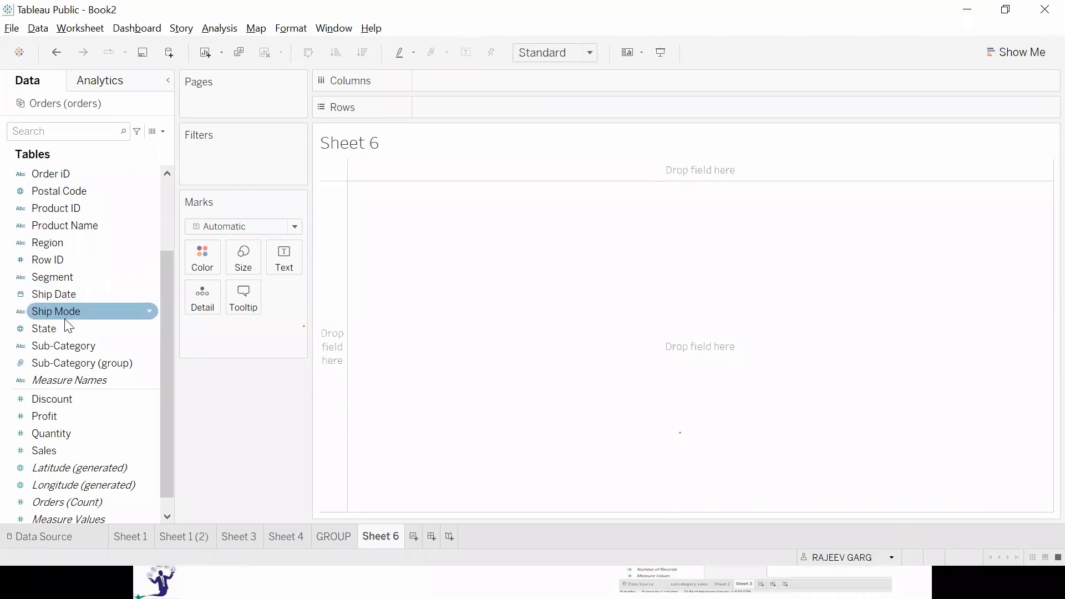
# Look through the field list and highlight the Measure Names, Latitude (generated) and Longitude (generated) fields together.
pyautogui.scroll(3, 67, 319)
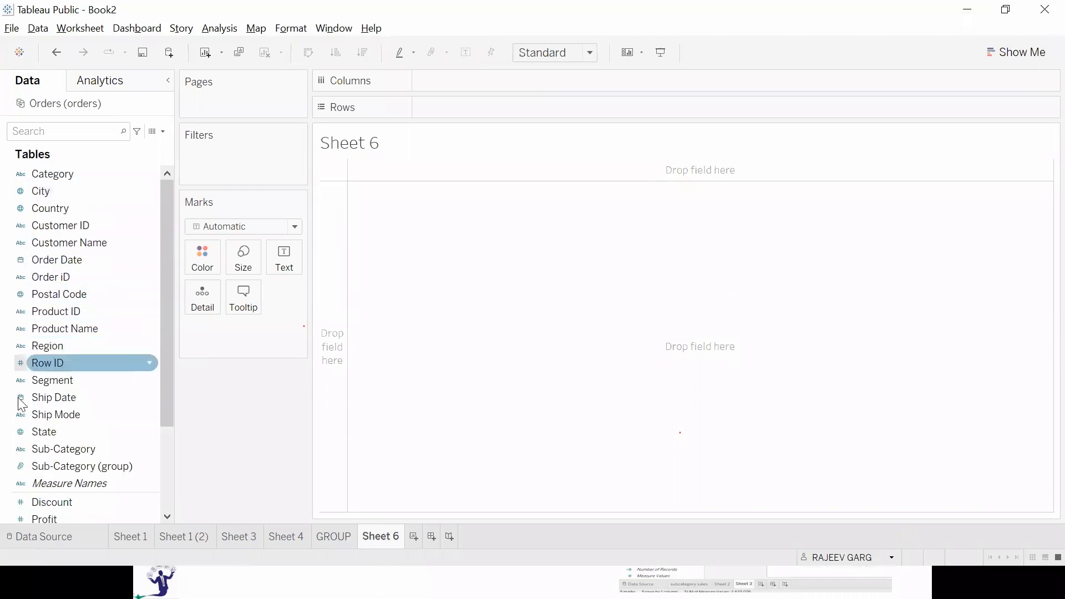
pyautogui.scroll(-3, 133, 488)
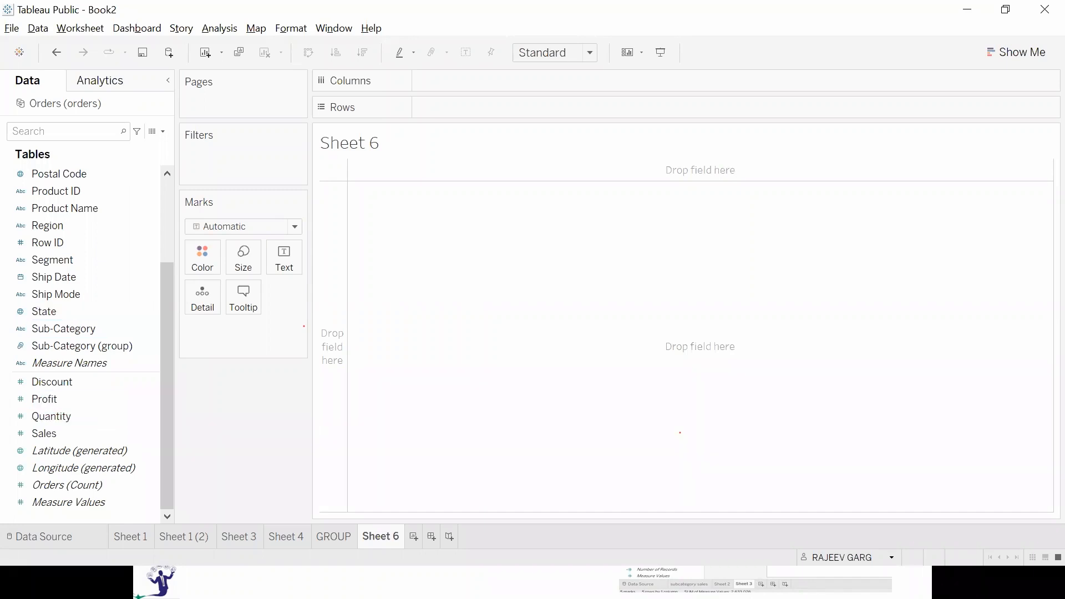
pyautogui.click(91, 367)
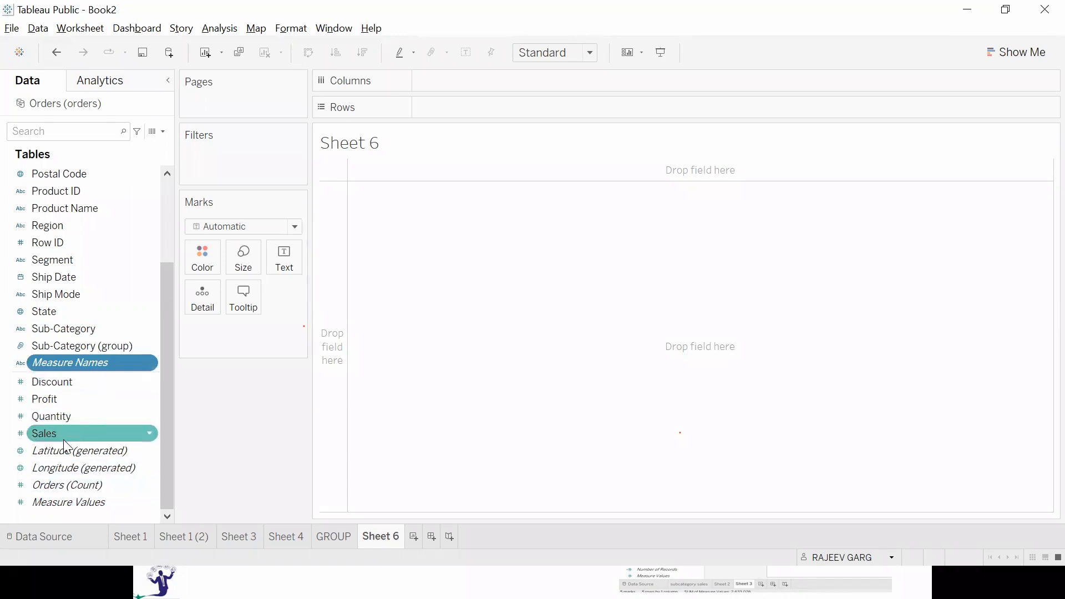
pyautogui.click(83, 451)
pyautogui.keyDown('ctrl'); pyautogui.click(83, 469); pyautogui.keyUp('ctrl')
pyautogui.keyDown('ctrl'); pyautogui.click(81, 363); pyautogui.keyUp('ctrl')
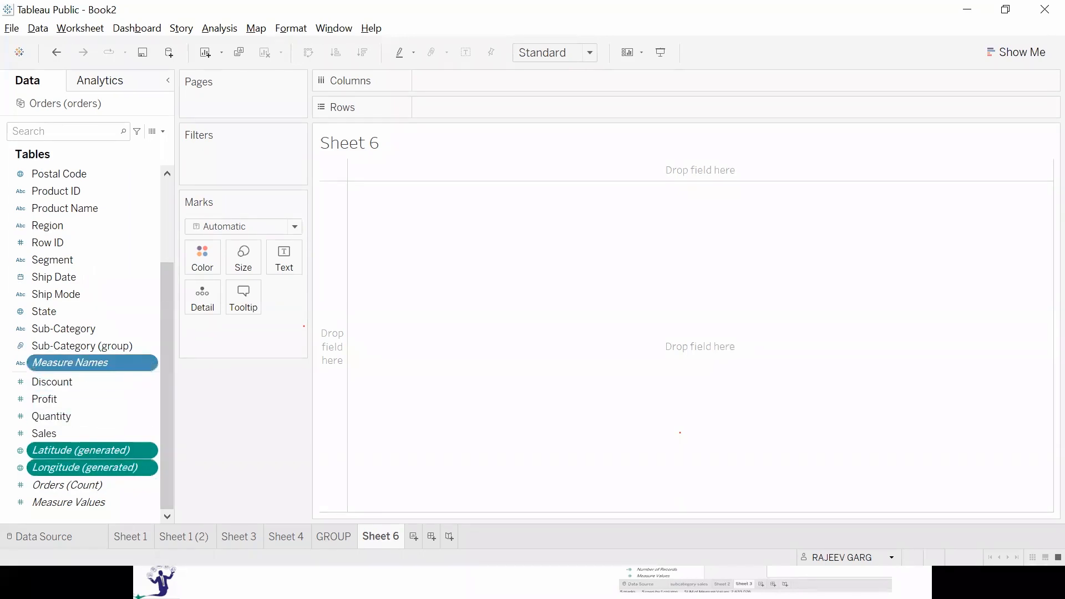
# Extend the highlighted field selection with Orders (Count) and Measure Values.
pyautogui.keyDown('ctrl'); pyautogui.click(84, 487); pyautogui.keyUp('ctrl')
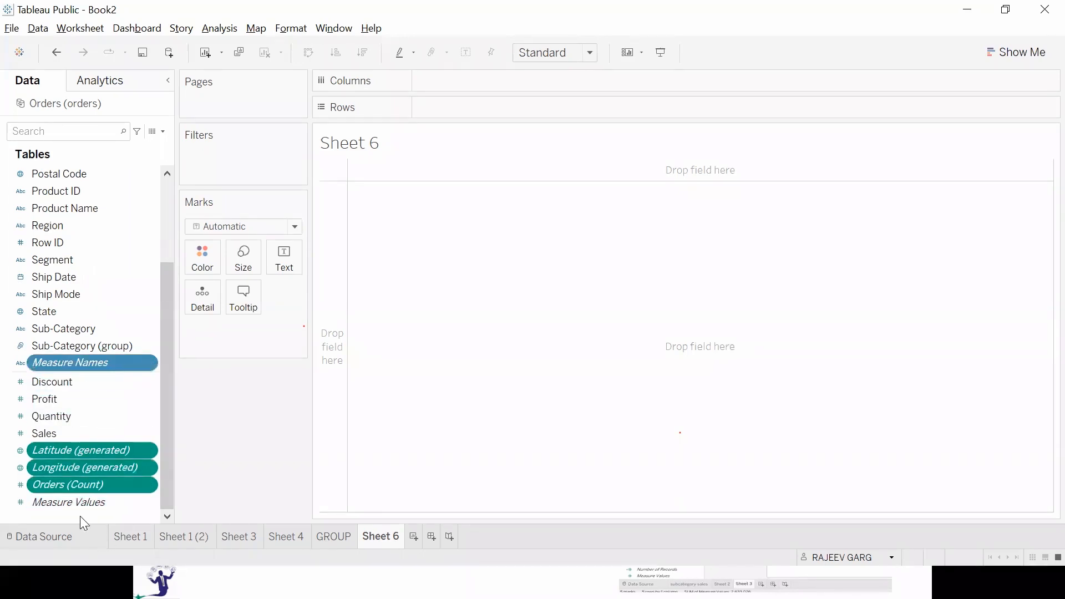
pyautogui.keyDown('ctrl'); pyautogui.click(63, 501); pyautogui.keyUp('ctrl')
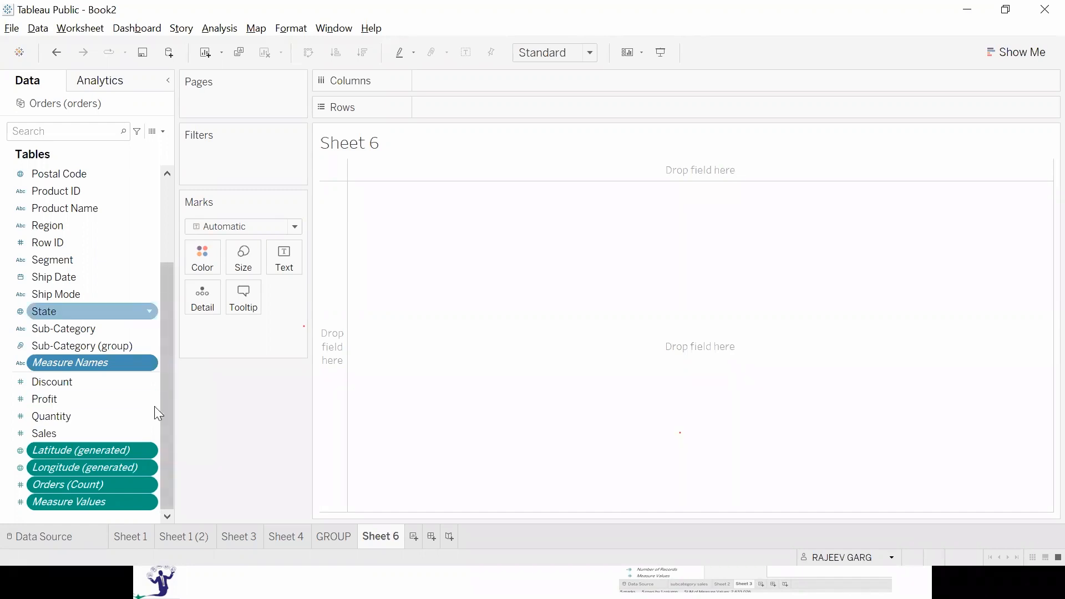
# Chart the Orders (Count) field with its mark label shown, and clear the worksheet.
pyautogui.click(109, 487)
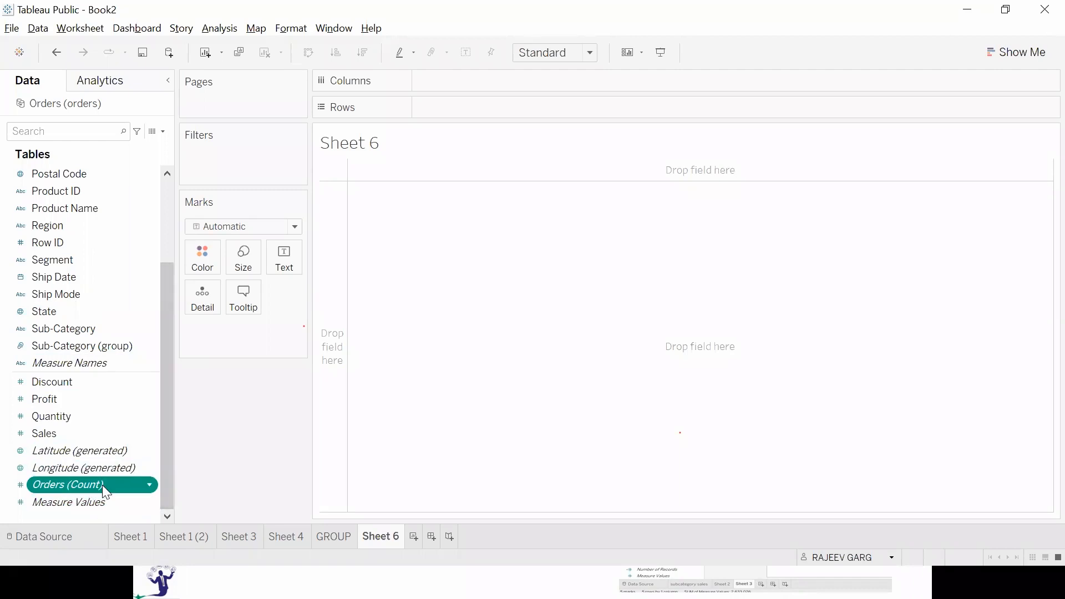
pyautogui.doubleClick(106, 482)
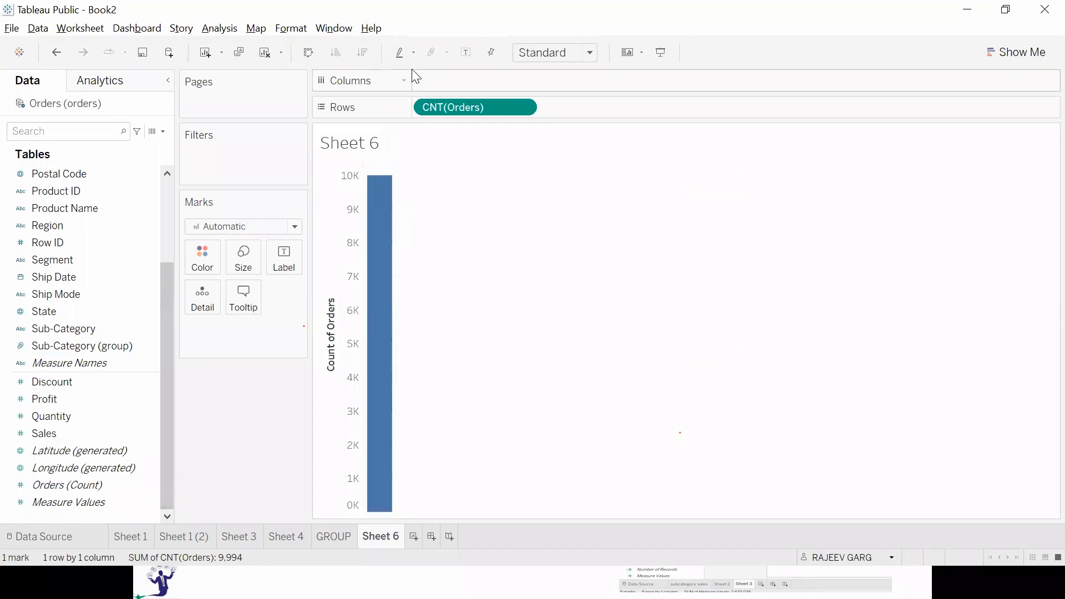
pyautogui.click(466, 52)
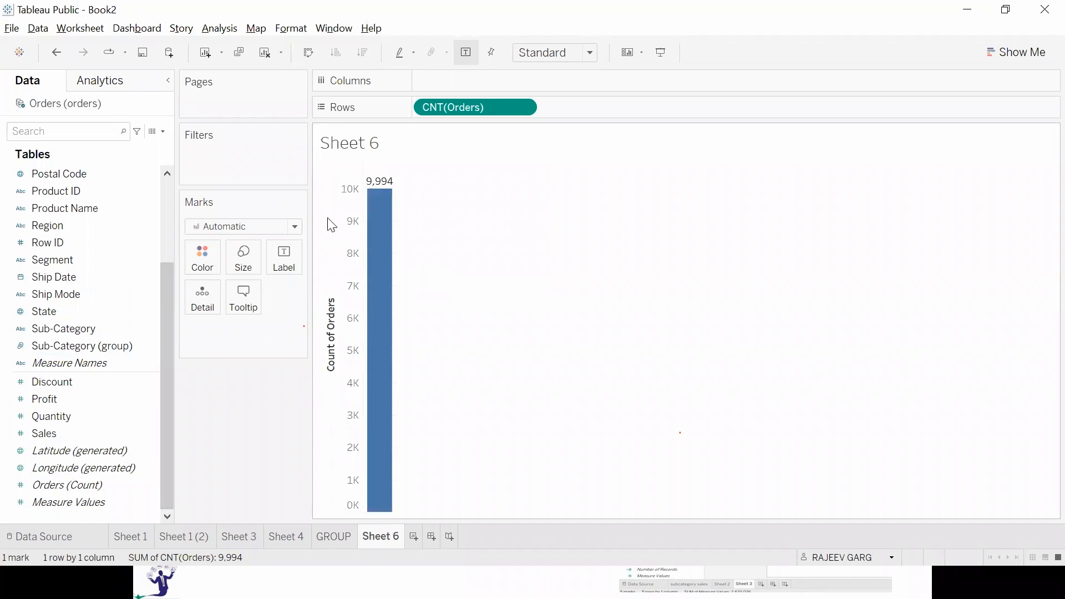
pyautogui.click(265, 52)
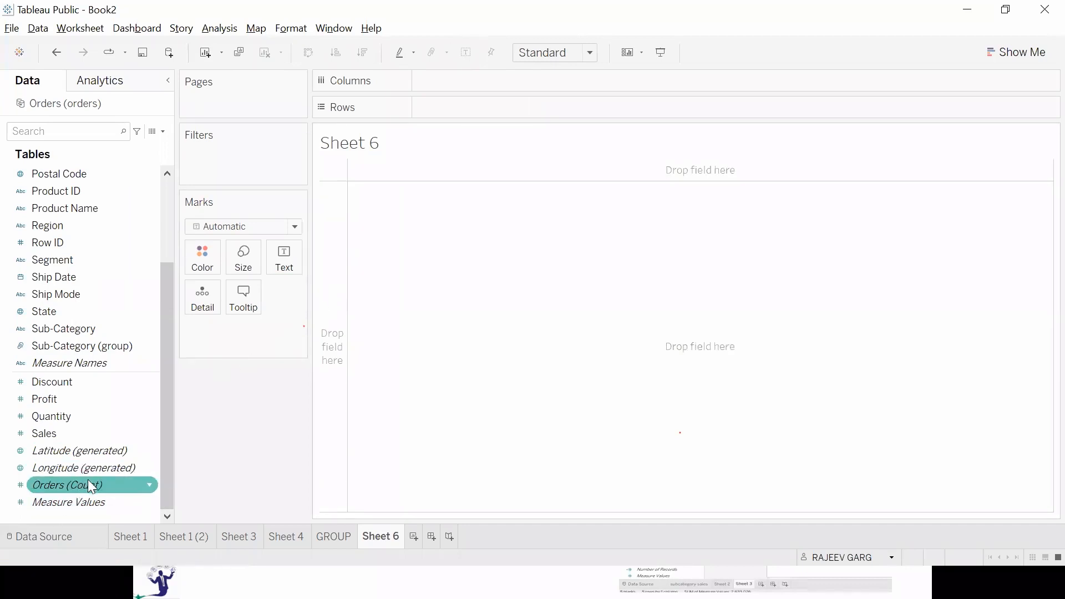
# Add Measure Names to the view to list every measure's total, read the values, and clear the worksheet.
pyautogui.click(87, 368)
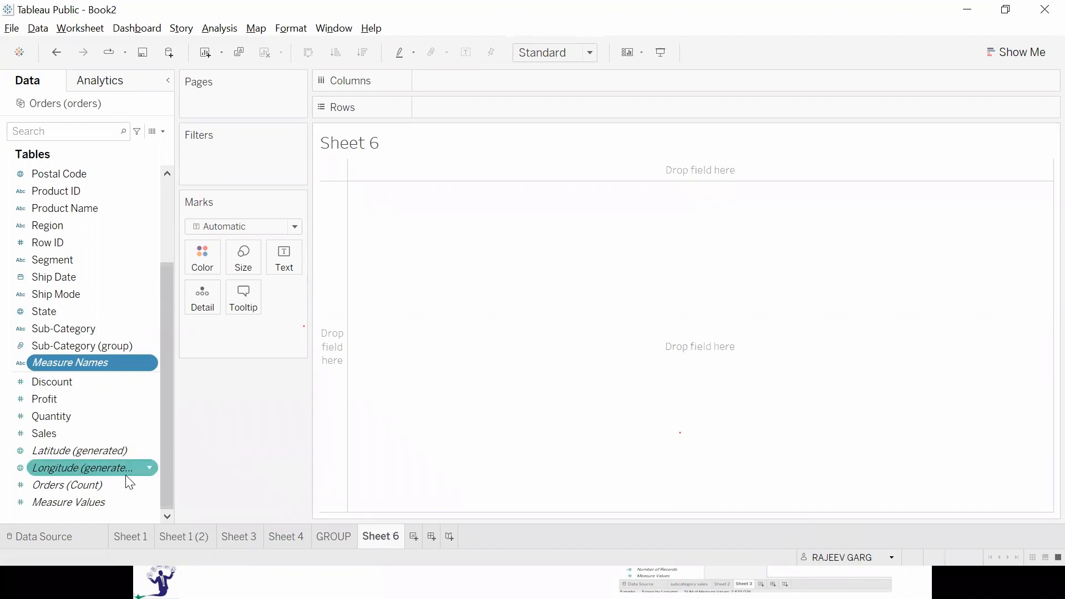
pyautogui.click(98, 485)
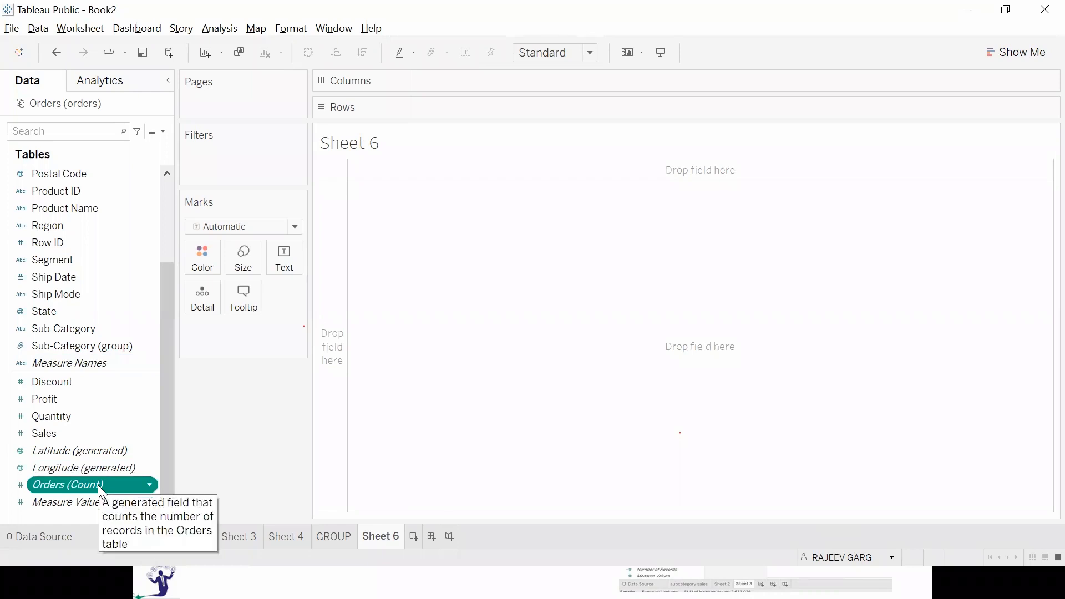
pyautogui.doubleClick(97, 364)
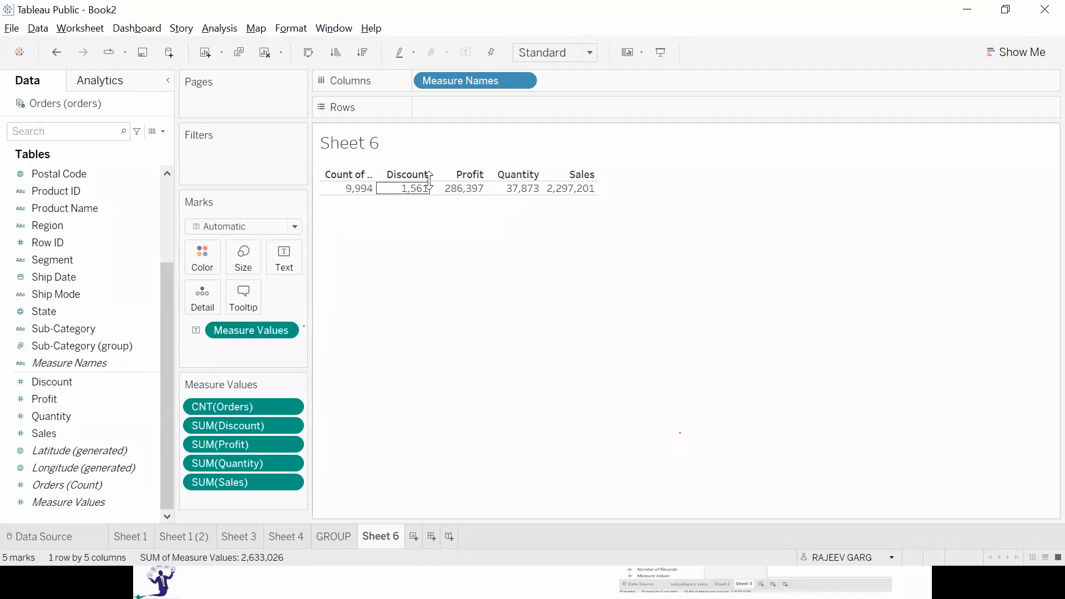
pyautogui.moveTo(436, 195)
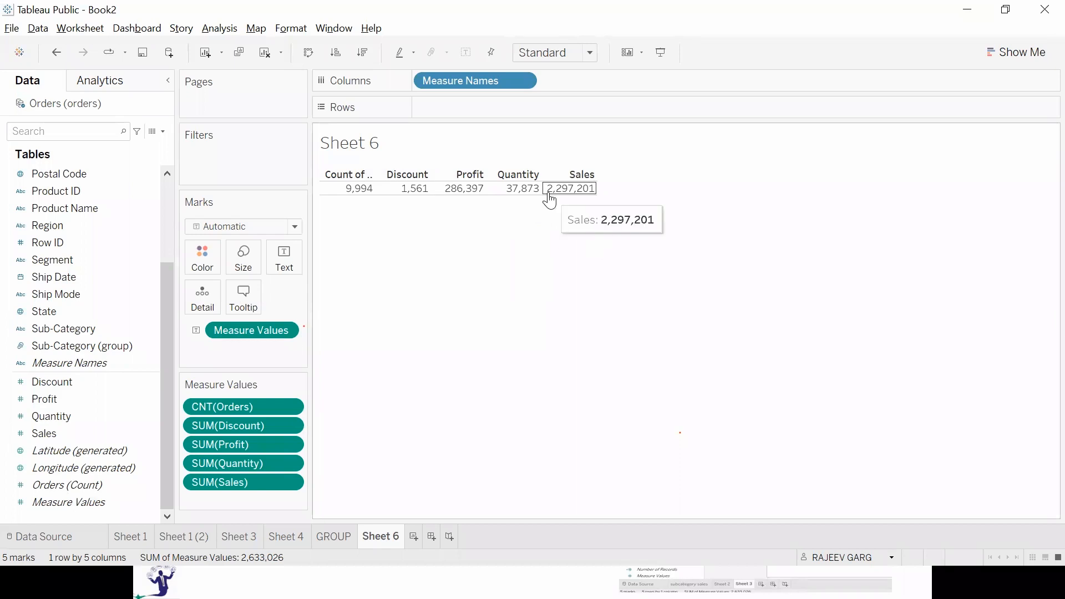
pyautogui.moveTo(404, 202)
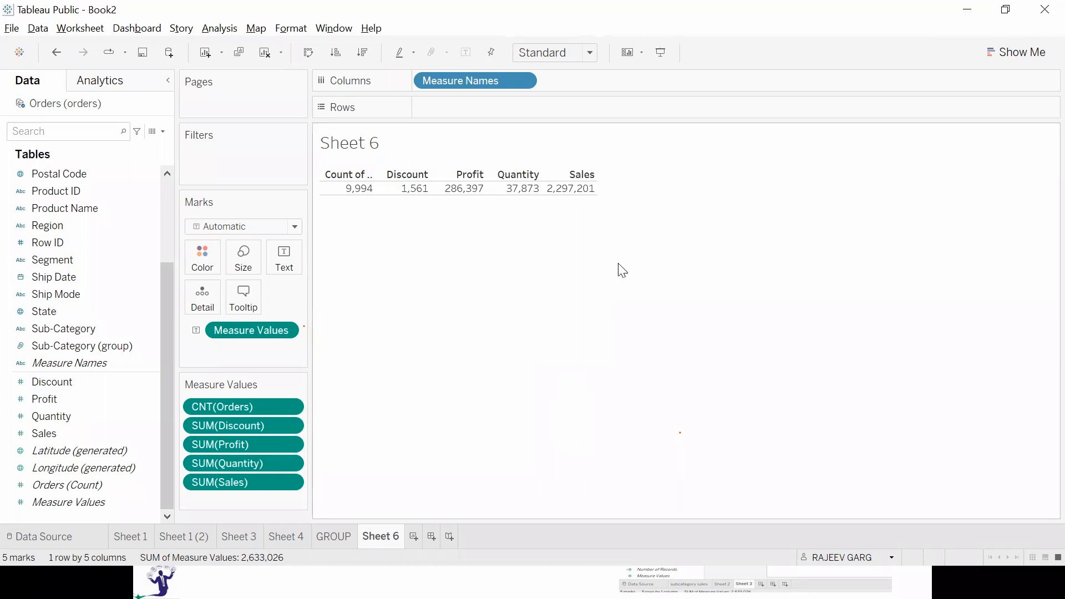
pyautogui.click(274, 57)
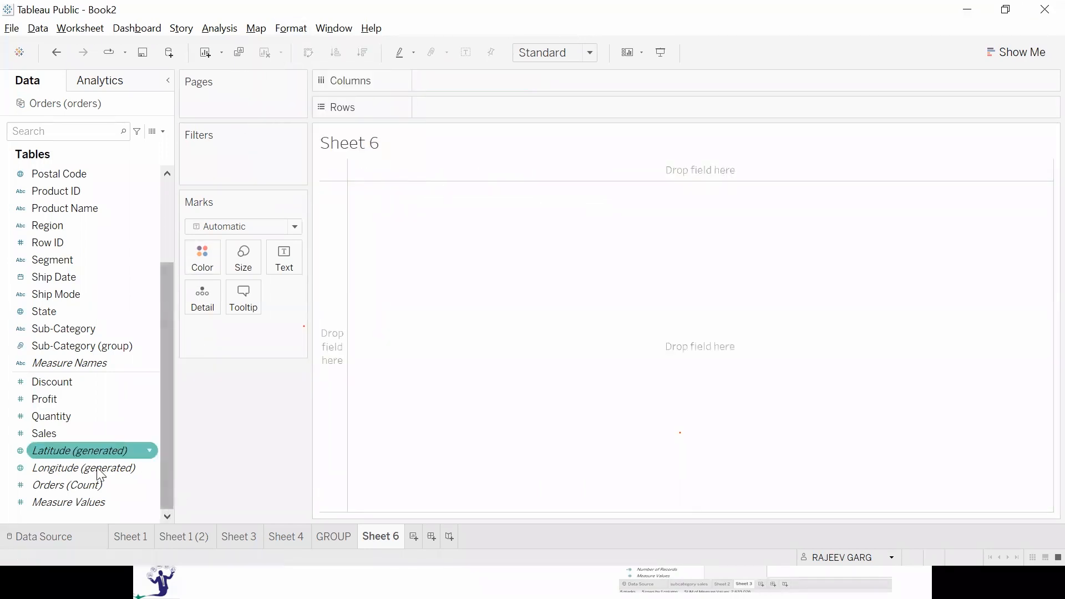
# Chart Measure Values as bars with mark labels shown, and clear the worksheet.
pyautogui.doubleClick(95, 502)
pyautogui.click(466, 53)
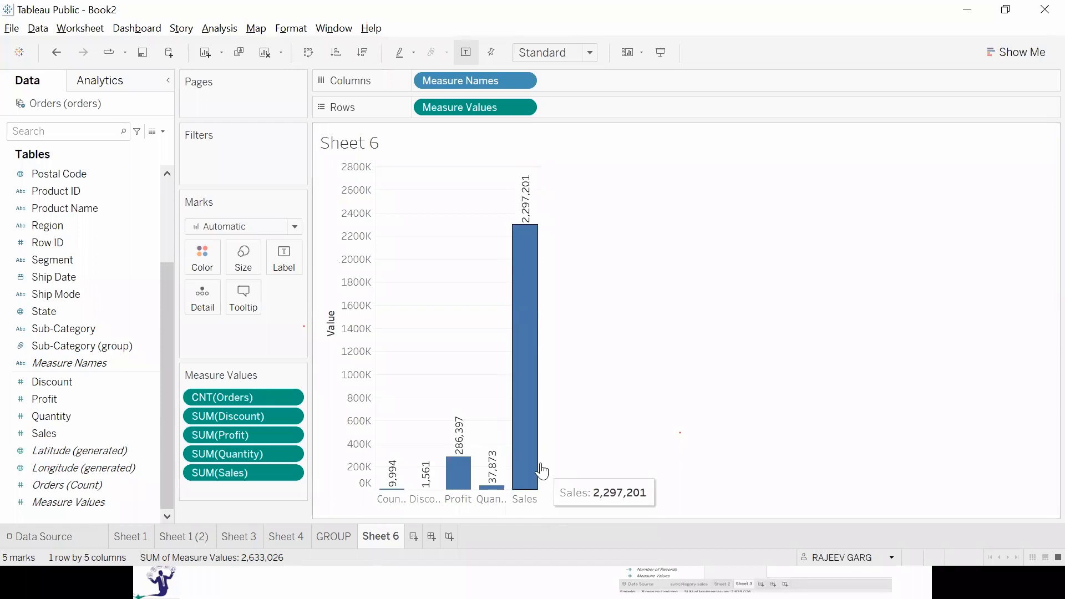
pyautogui.click(266, 59)
# Point out the Longitude (generated) and Latitude (generated) fields in the field list.
pyautogui.click(109, 474)
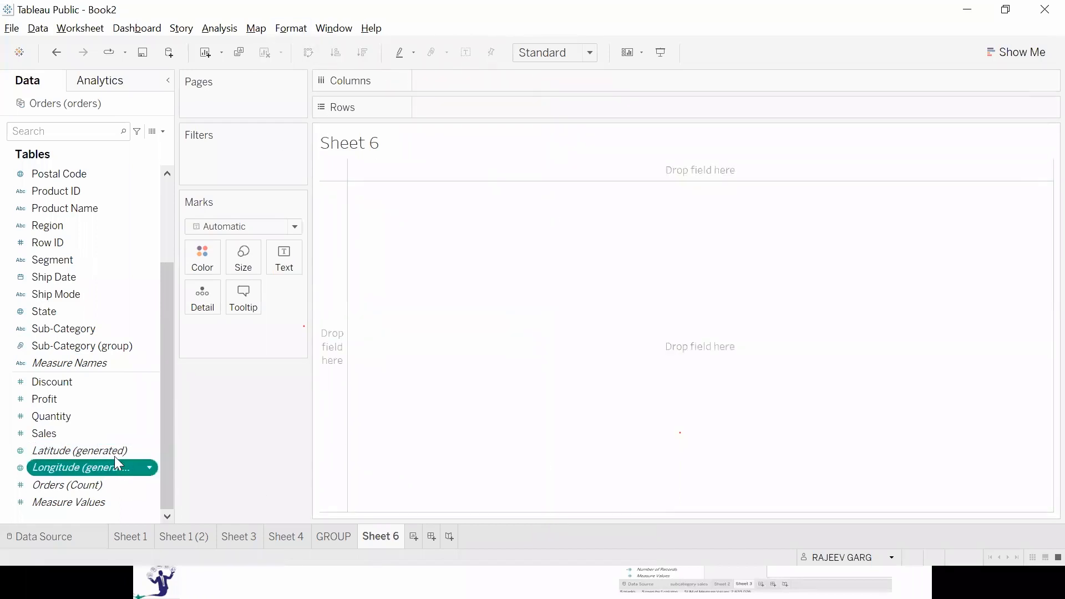
pyautogui.click(115, 452)
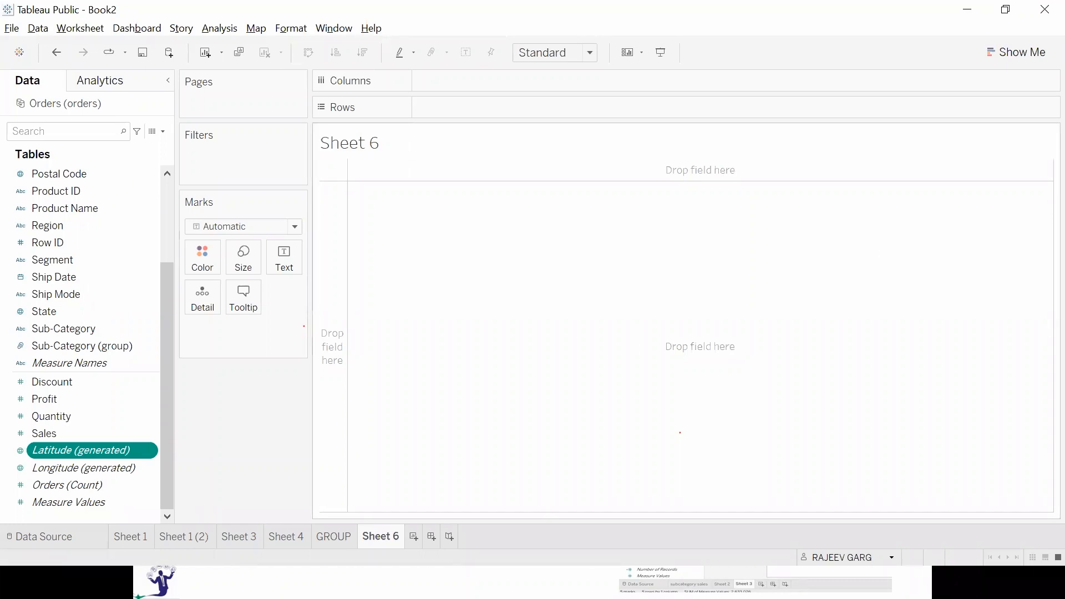
# Plot Sales by year of Order Date and fit the chart to Entire View.
pyautogui.doubleClick(44, 433)
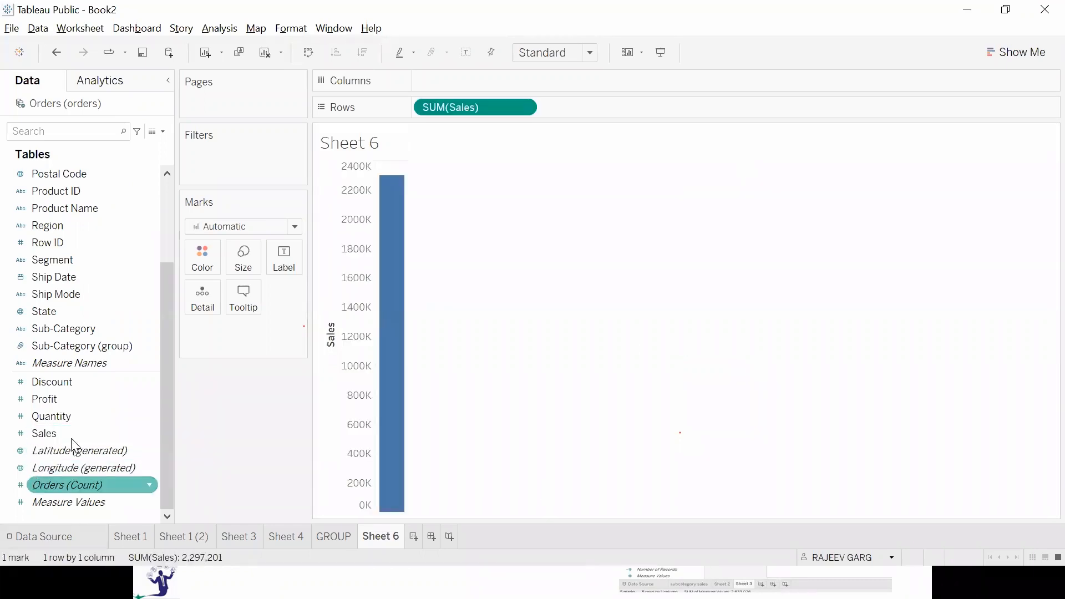
pyautogui.scroll(3, 94, 307)
pyautogui.doubleClick(105, 266)
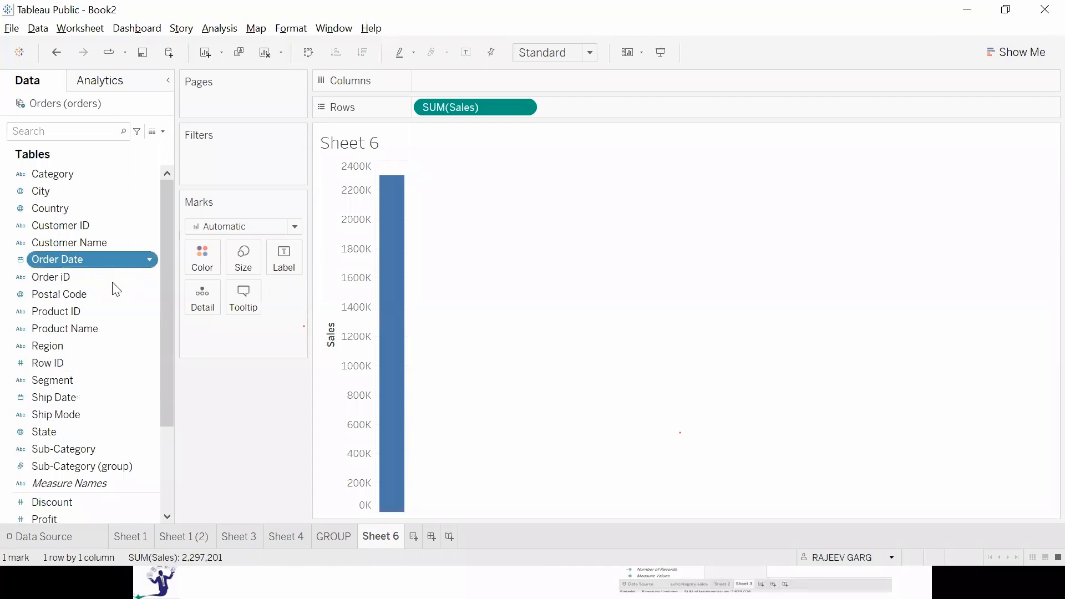
pyautogui.click(566, 56)
pyautogui.click(574, 110)
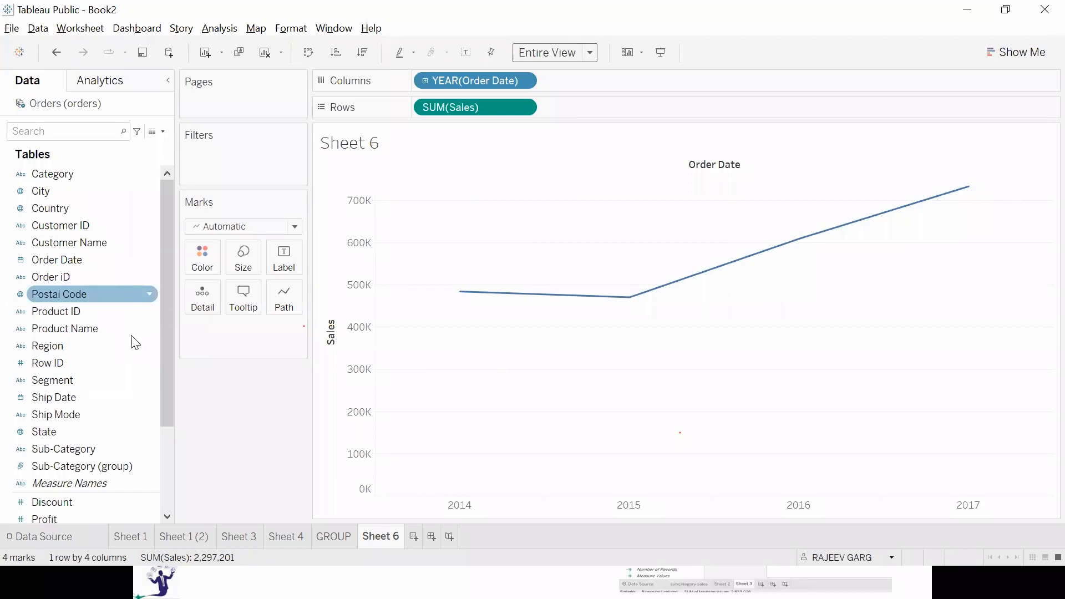
# Add Profit and Discount as further measures on the rows of the yearly chart.
pyautogui.scroll(-3, 129, 343)
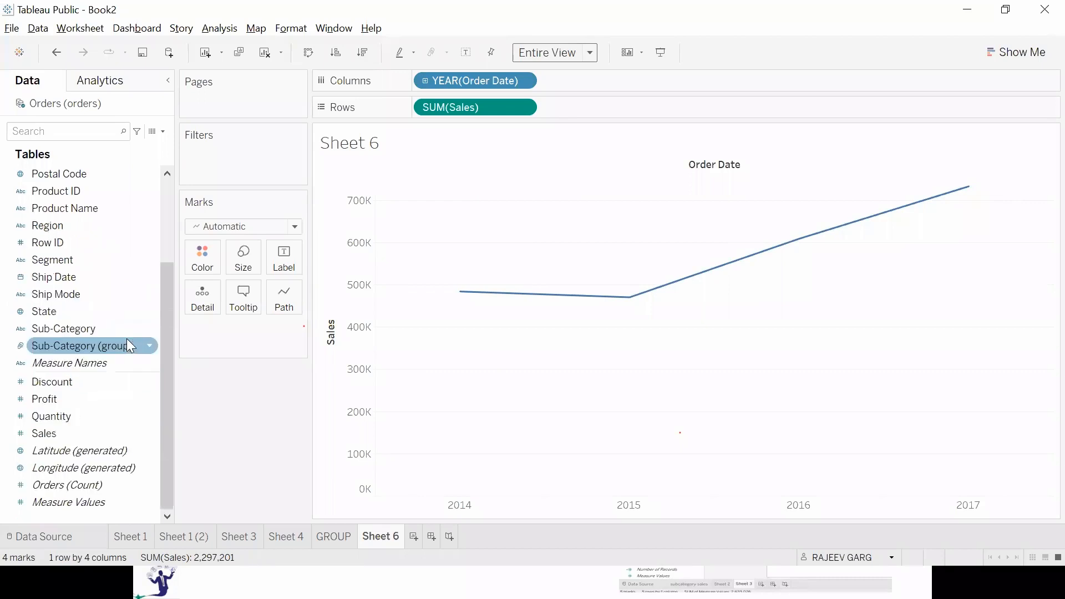
pyautogui.doubleClick(105, 399)
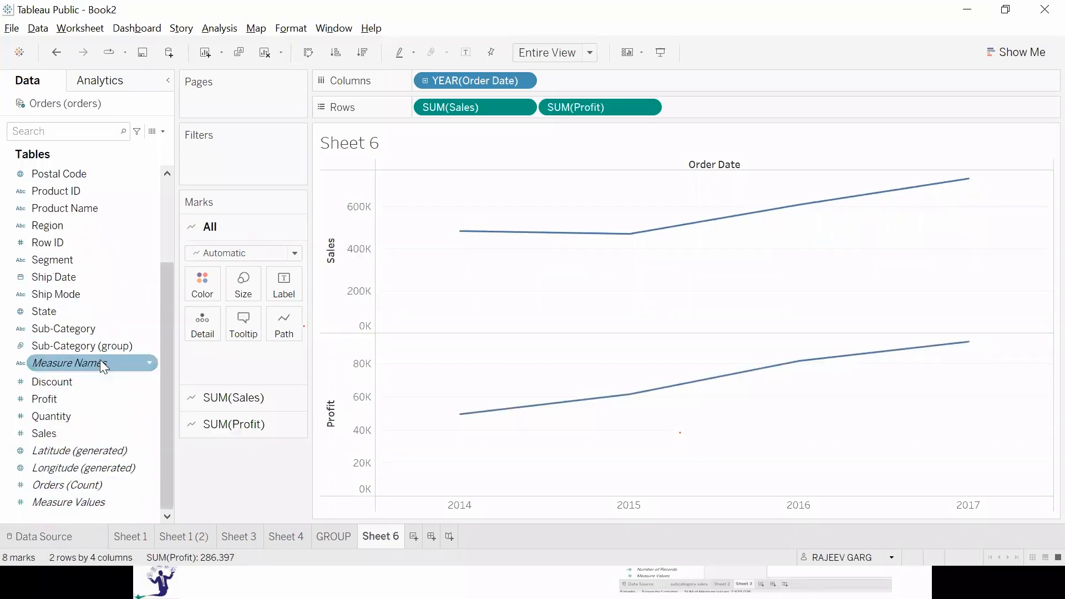
pyautogui.doubleClick(81, 373)
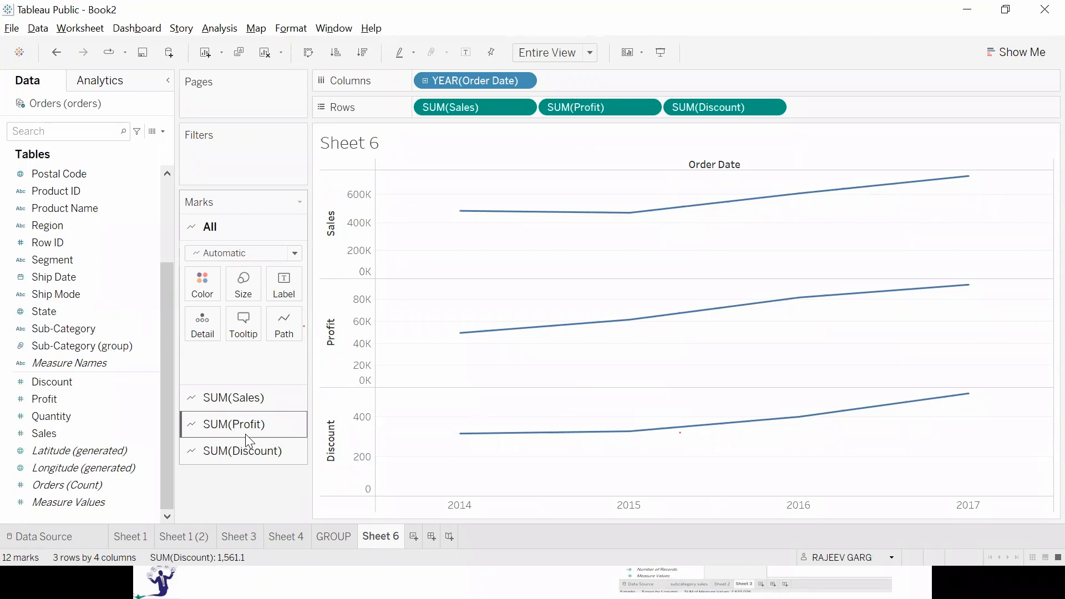
# Switch to the PowerPoint slide show, view the Utilizing Measure Name slide, and return to Tableau.
pyautogui.hotkey('alt', 'Tab')
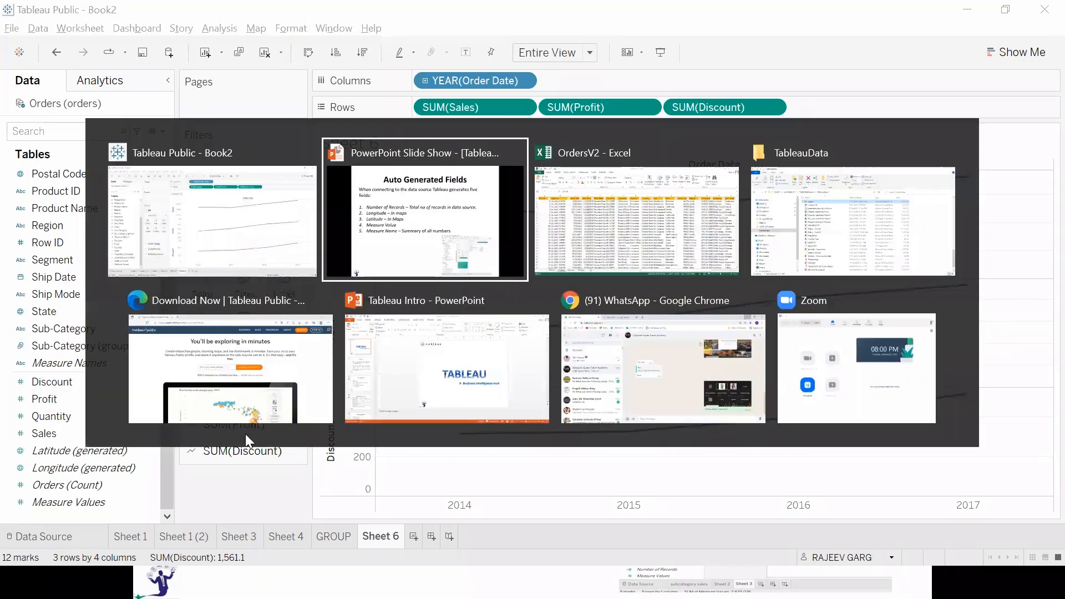
pyautogui.press('Right')
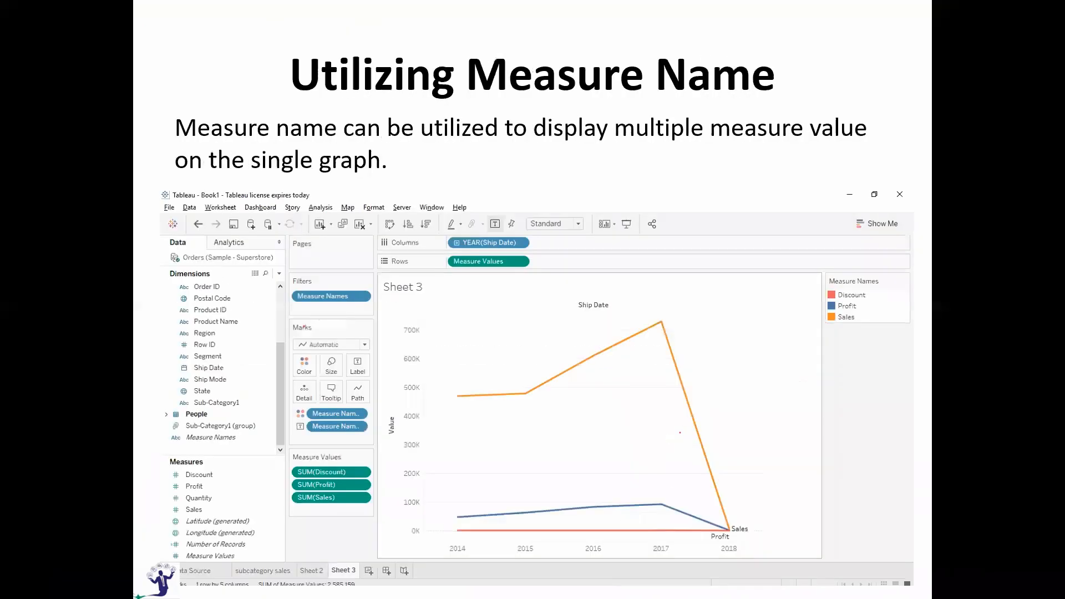
pyautogui.press('Right')
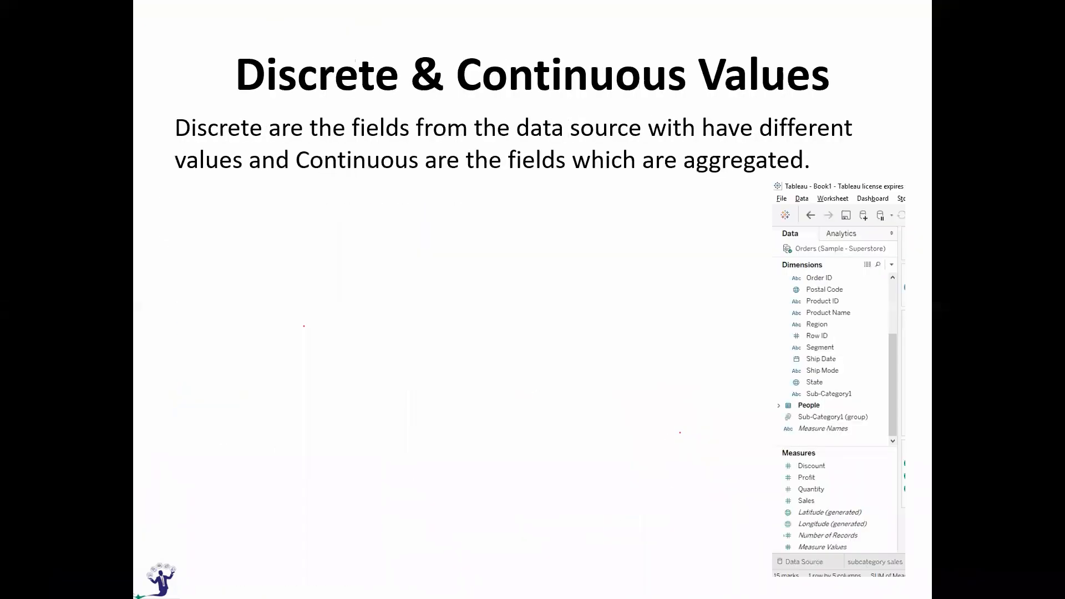
pyautogui.press('Left')
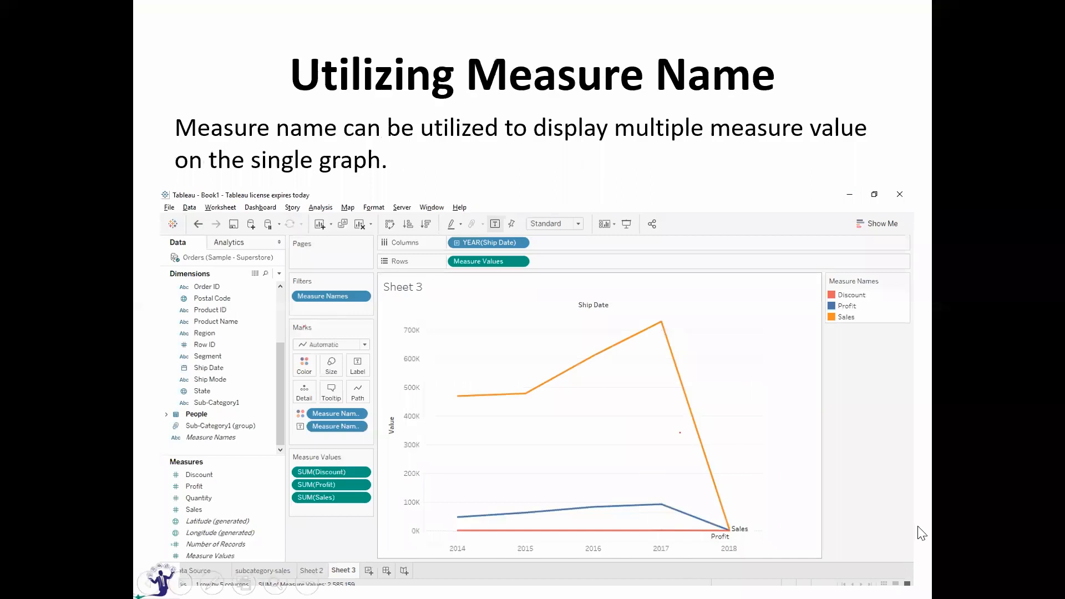
pyautogui.hotkey('alt', 'Tab')
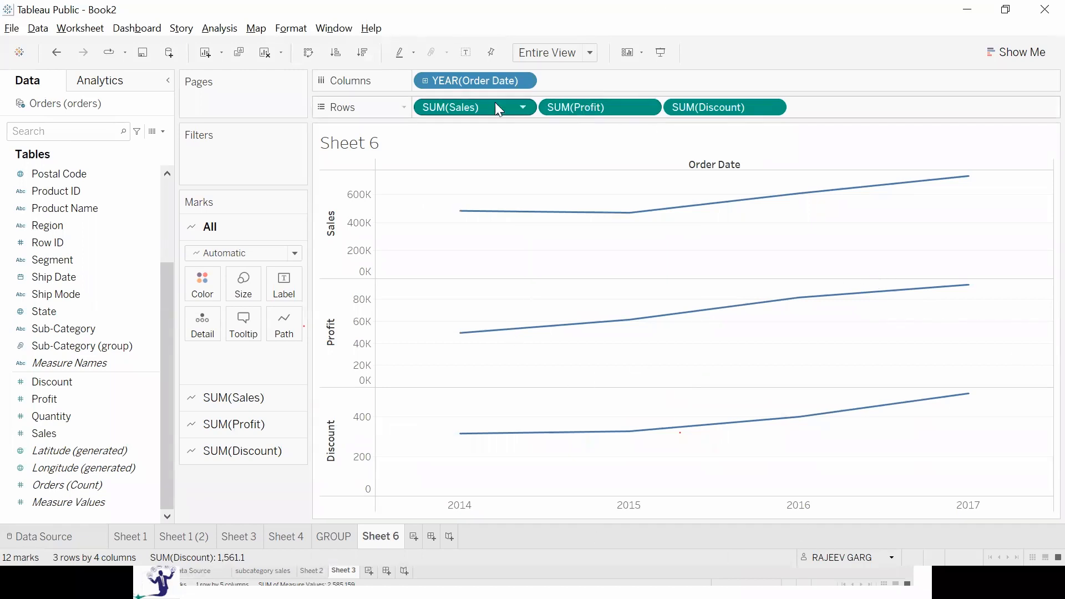
# Check the options of the Profit and Discount measures and combine Profit with Sales as a dual axis.
pyautogui.click(650, 108)
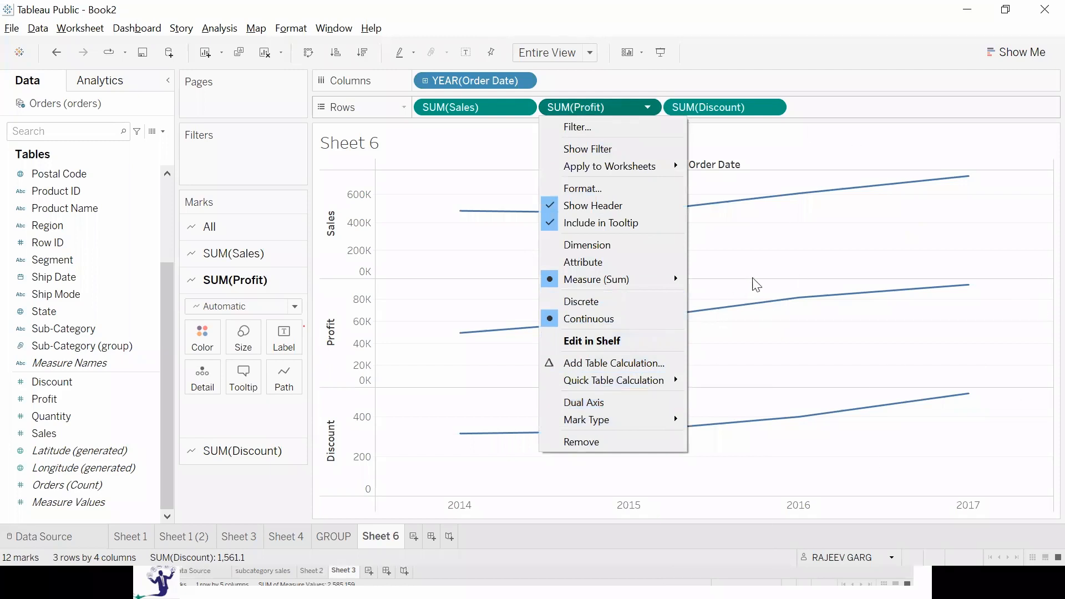
pyautogui.click(778, 107)
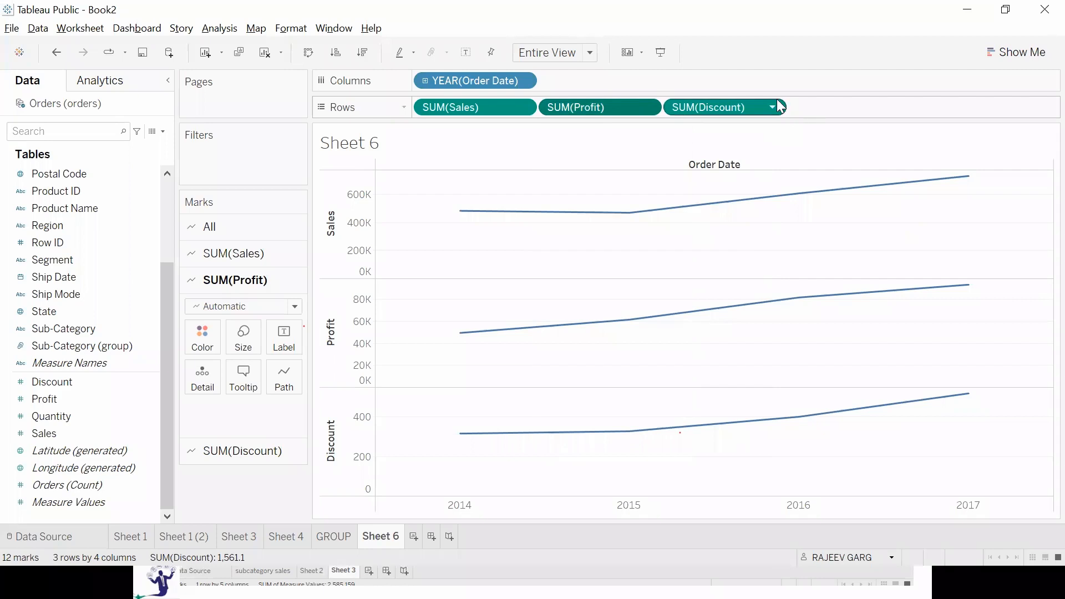
pyautogui.click(777, 107)
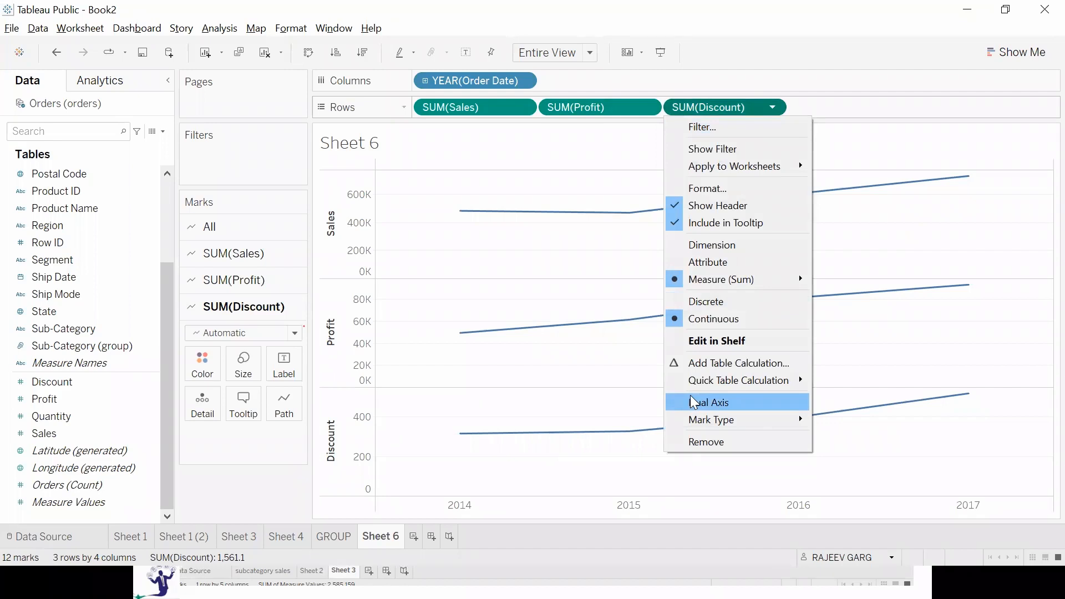
pyautogui.click(579, 272)
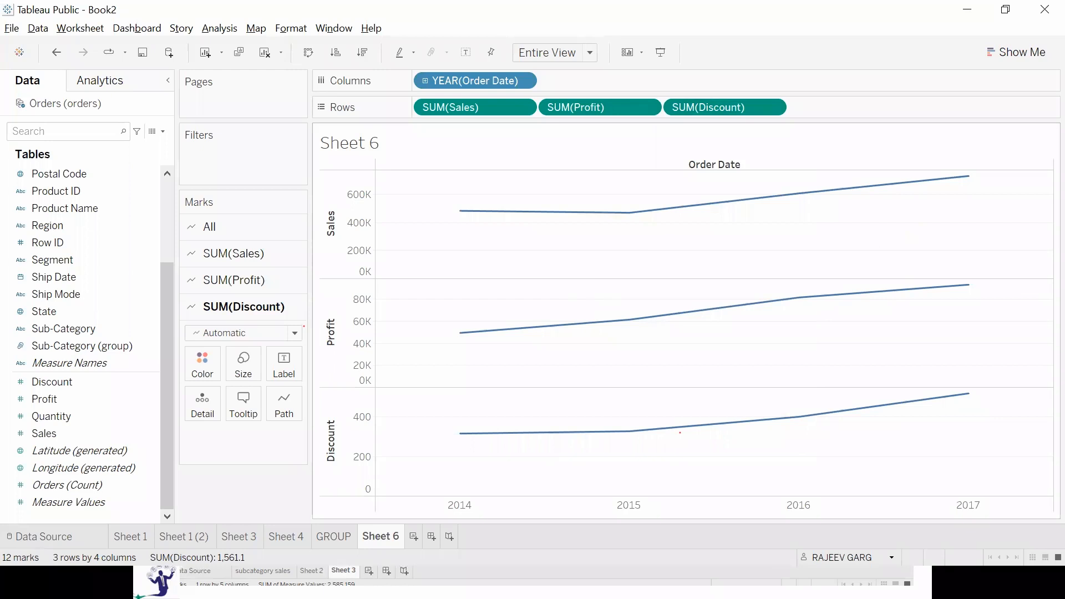
pyautogui.click(646, 108)
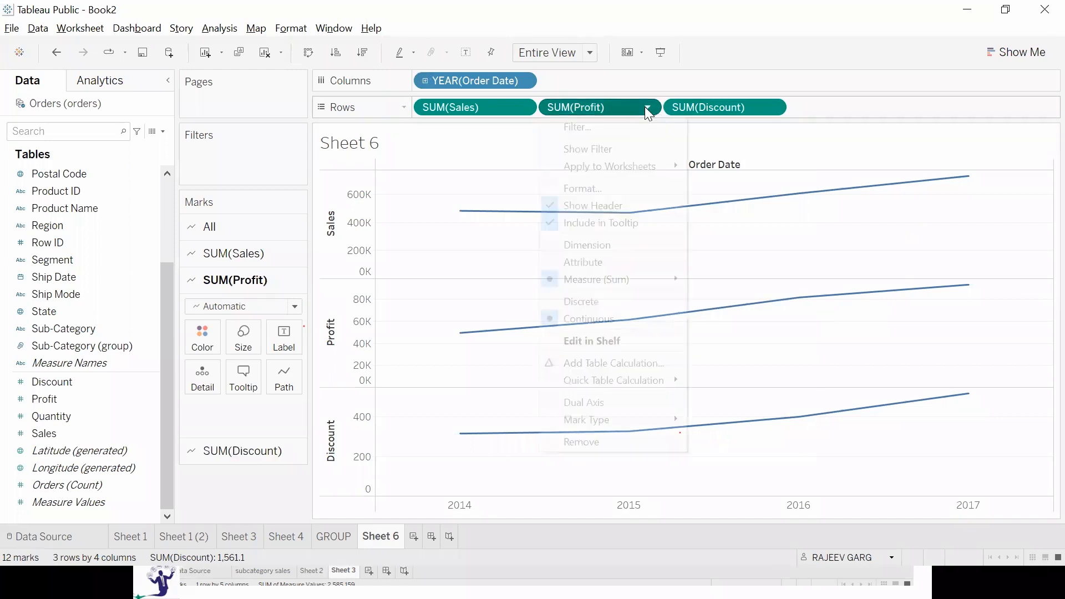
pyautogui.click(573, 402)
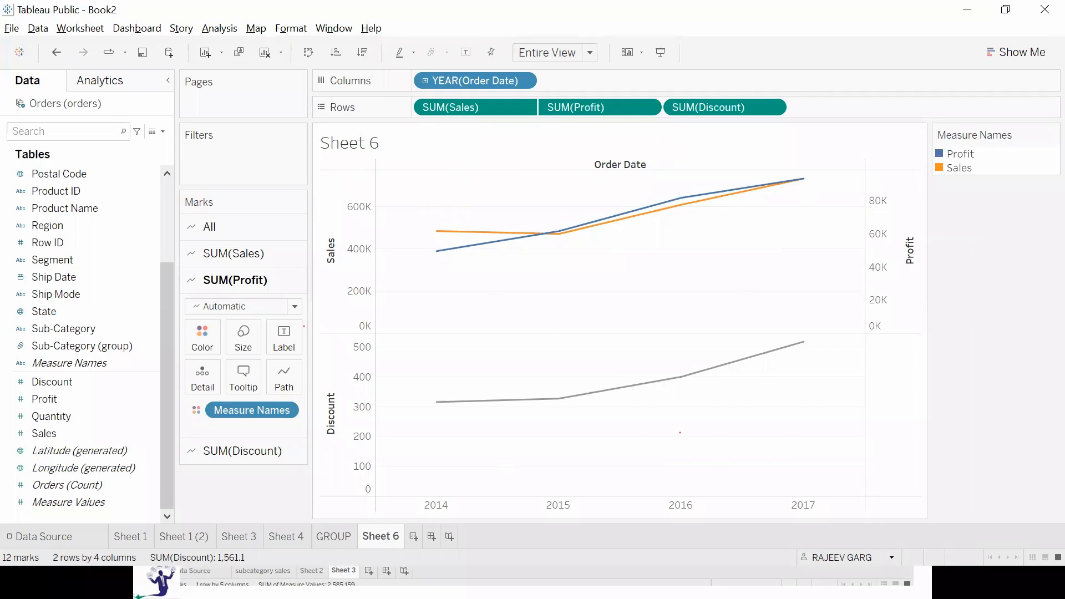
# Look for a dual axis option on the Discount measure, view its mark types, and close the options without changes.
pyautogui.click(773, 109)
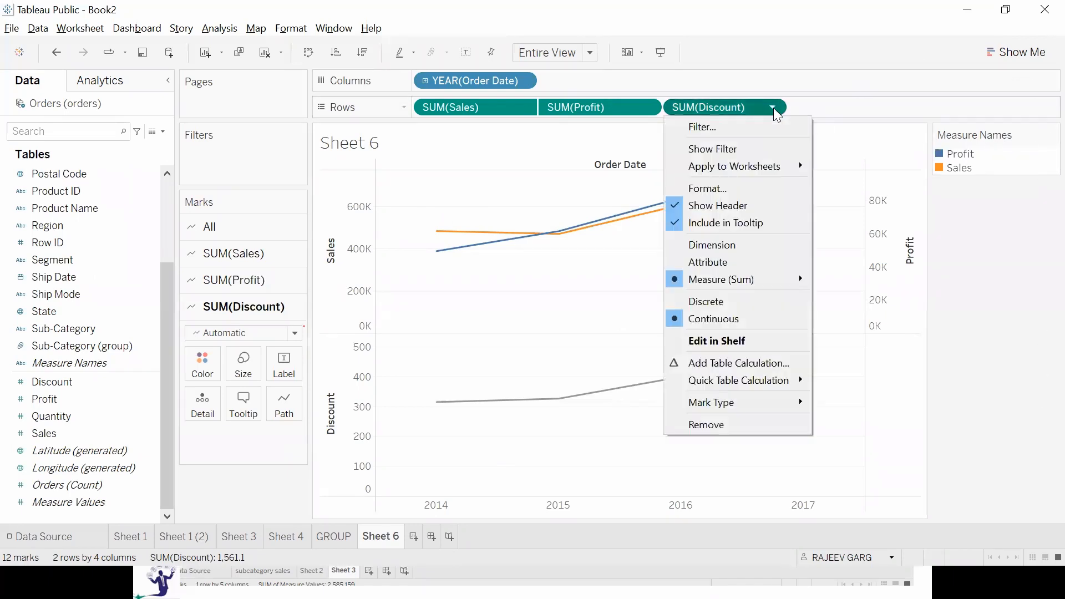
pyautogui.moveTo(785, 414)
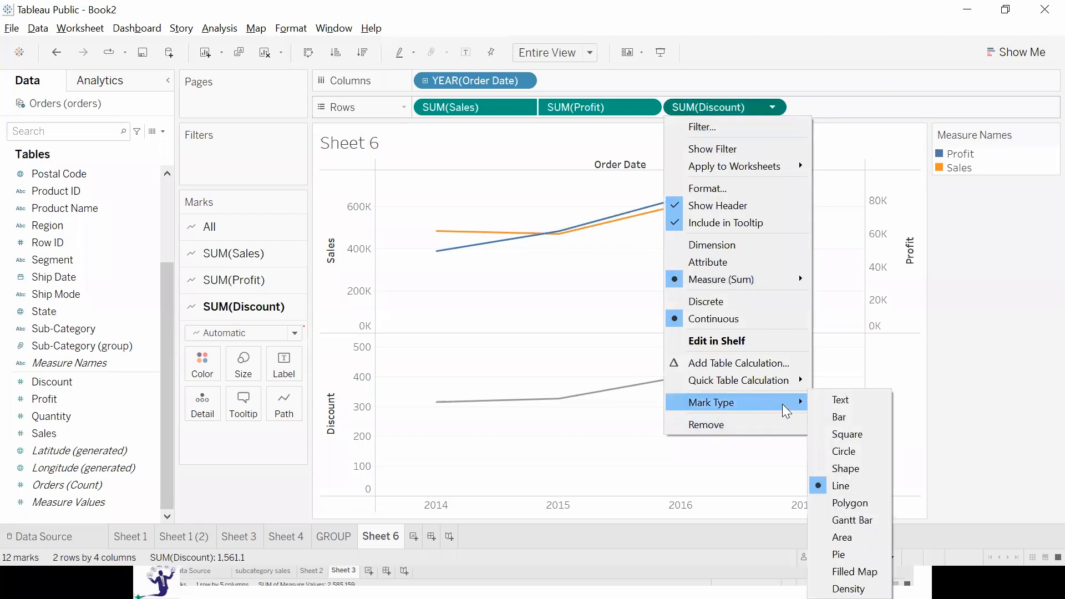
pyautogui.click(636, 297)
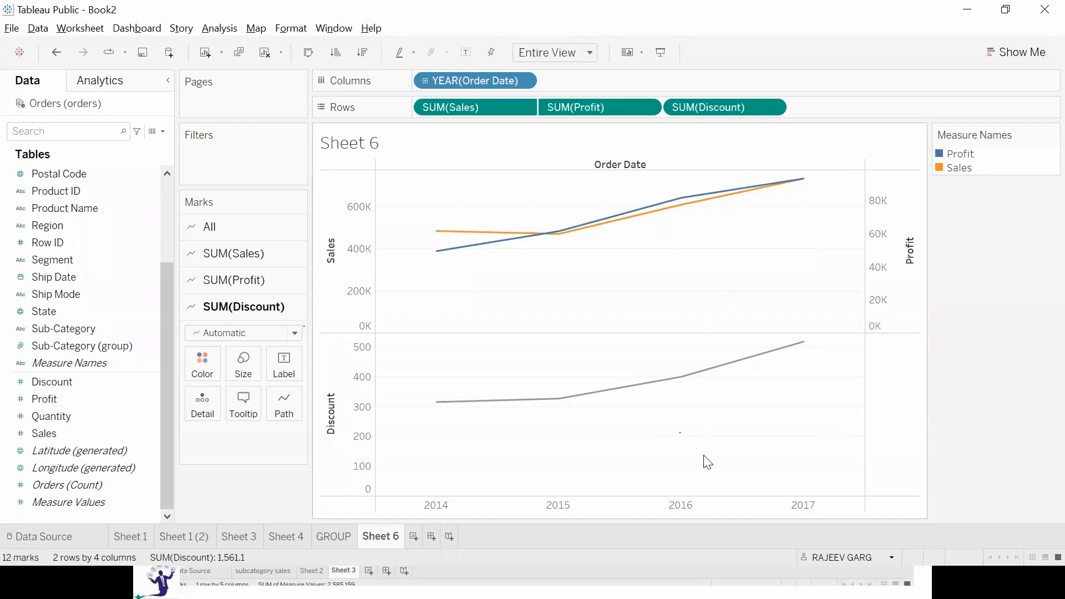
# Create a new worksheet, plot Measure Values by Measure Names, and fit the chart to the entire view.
pyautogui.click(414, 536)
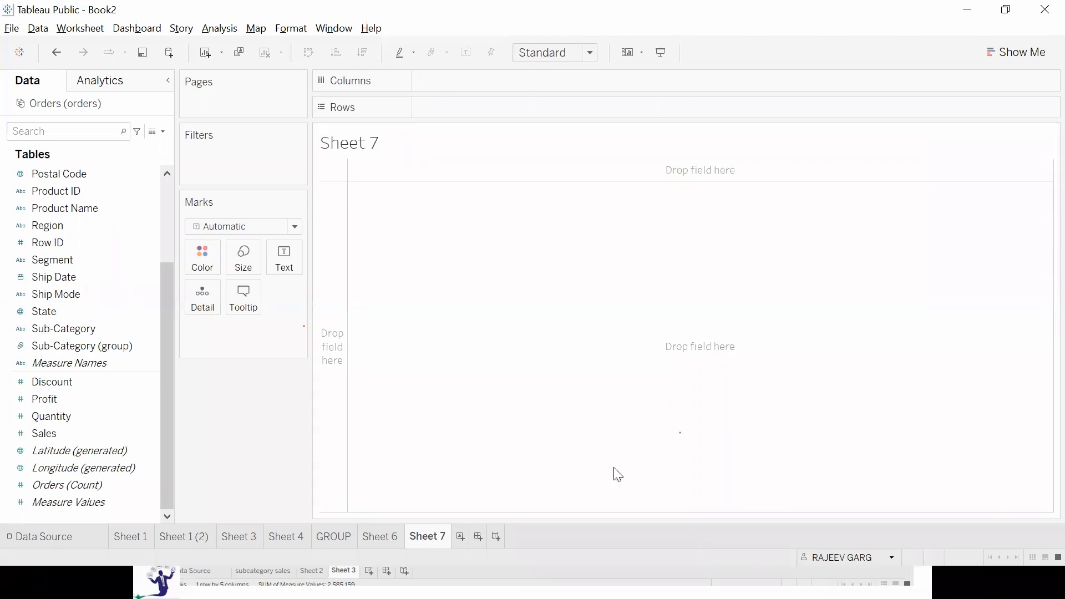
pyautogui.doubleClick(90, 499)
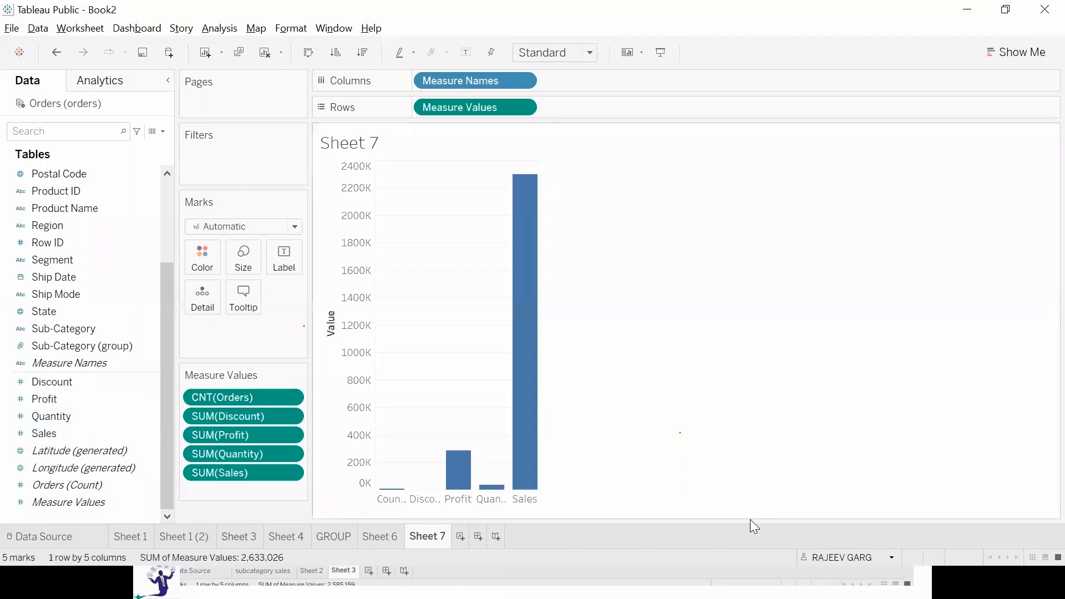
pyautogui.click(558, 52)
pyautogui.click(570, 108)
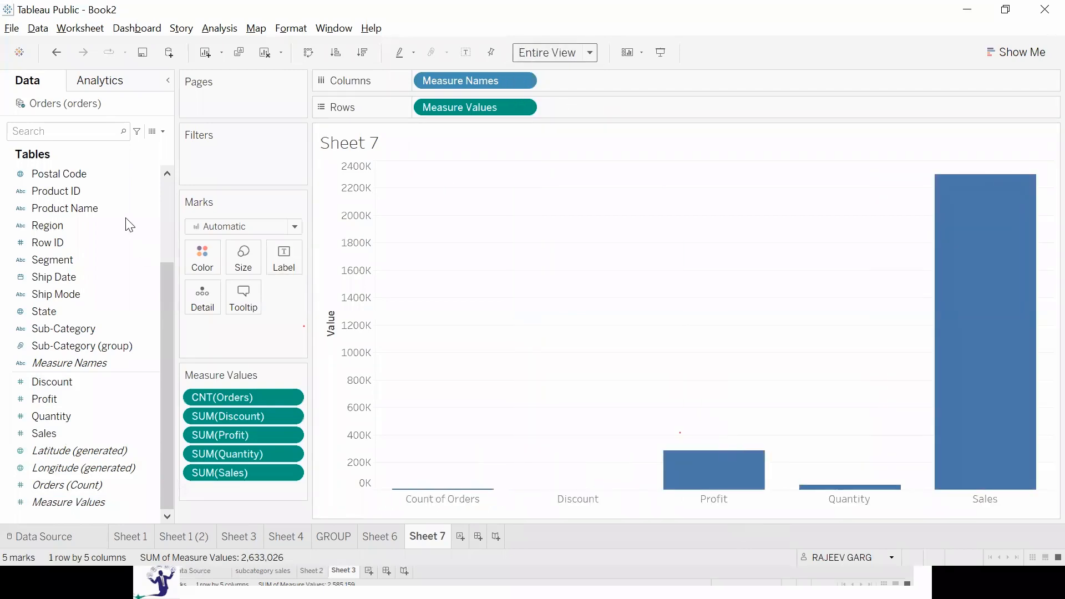
# Add Order Date by year to the columns and use Measure Names to color and label the lines.
pyautogui.scroll(3, 118, 263)
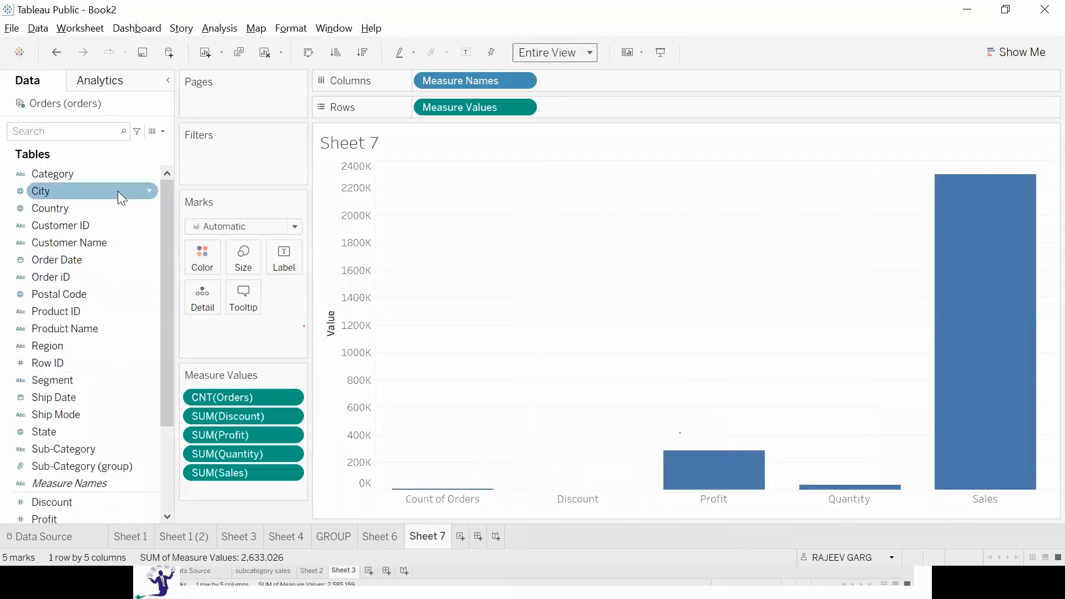
pyautogui.doubleClick(67, 255)
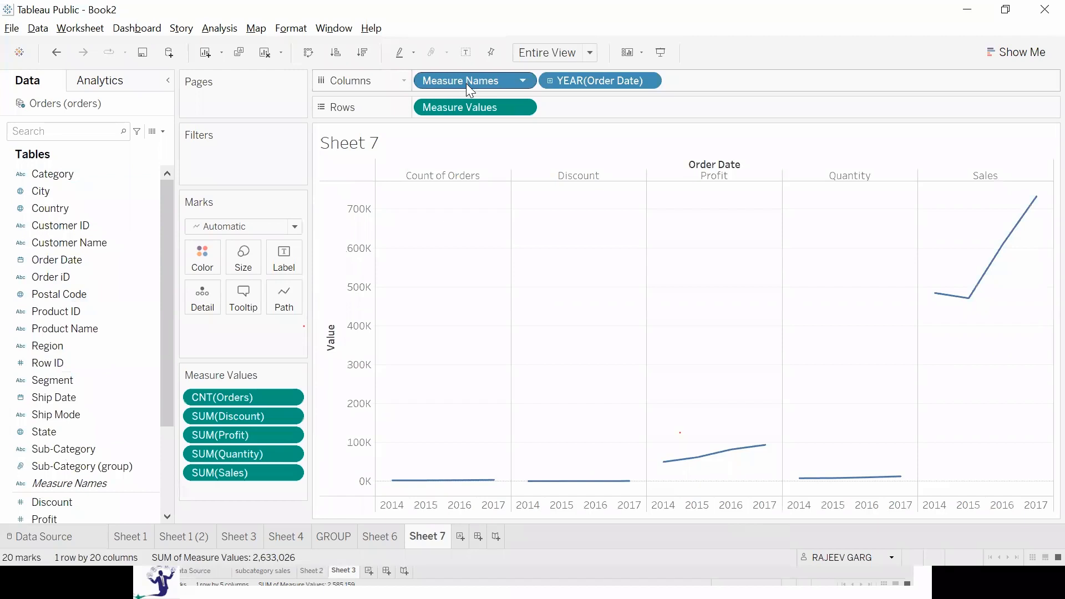
pyautogui.moveTo(465, 80); pyautogui.dragTo(210, 257)
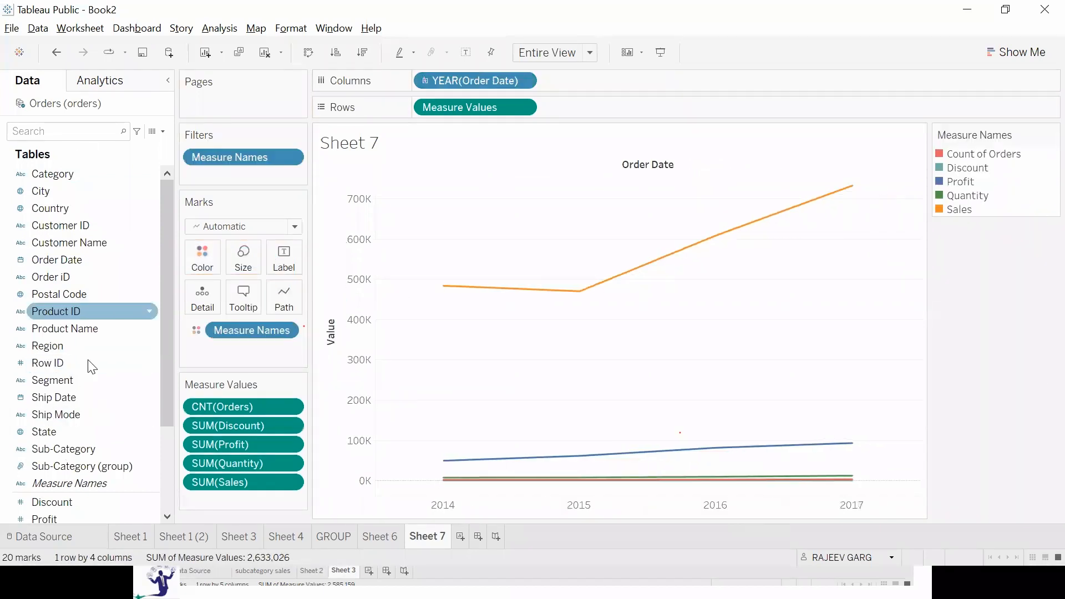
pyautogui.moveTo(65, 485); pyautogui.dragTo(294, 261)
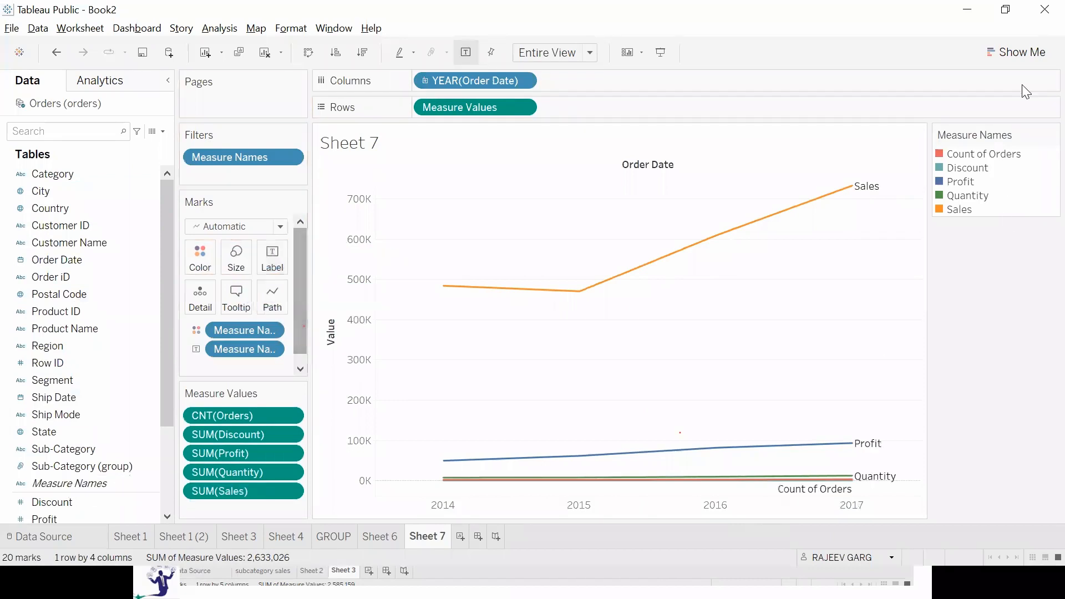
# Remove the Orders count and Quantity from the plotted measure values and clear the worksheet.
pyautogui.moveTo(259, 418); pyautogui.dragTo(12, 366)
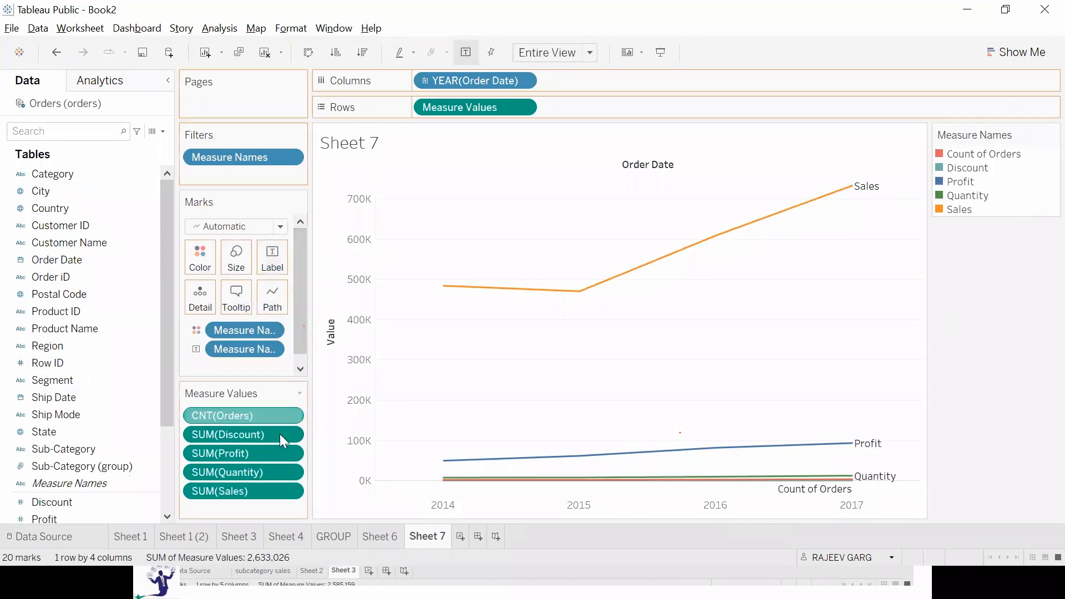
pyautogui.moveTo(247, 465); pyautogui.dragTo(87, 425)
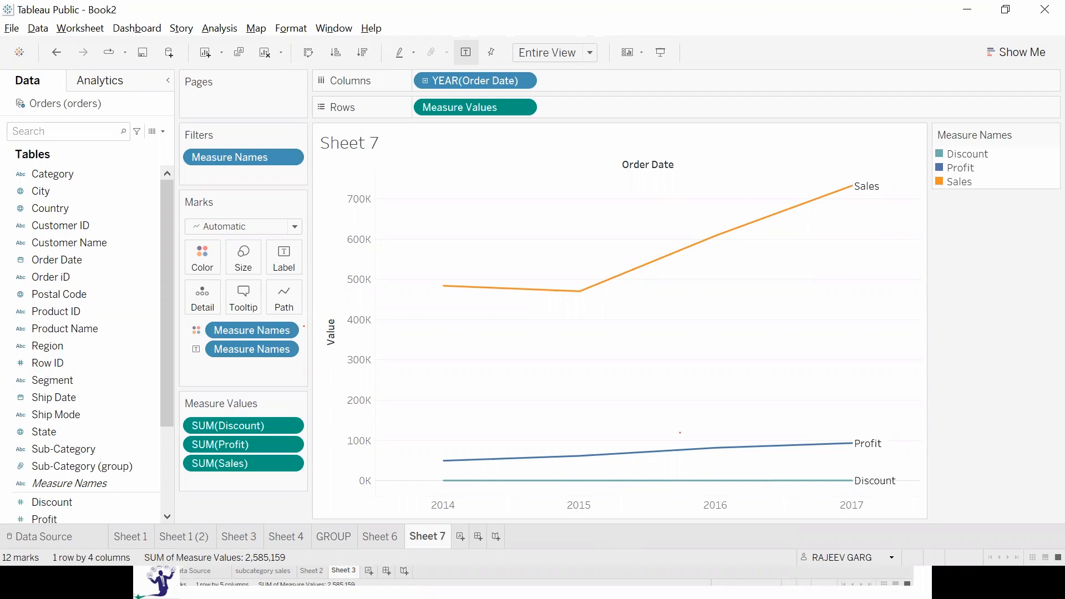
pyautogui.click(269, 54)
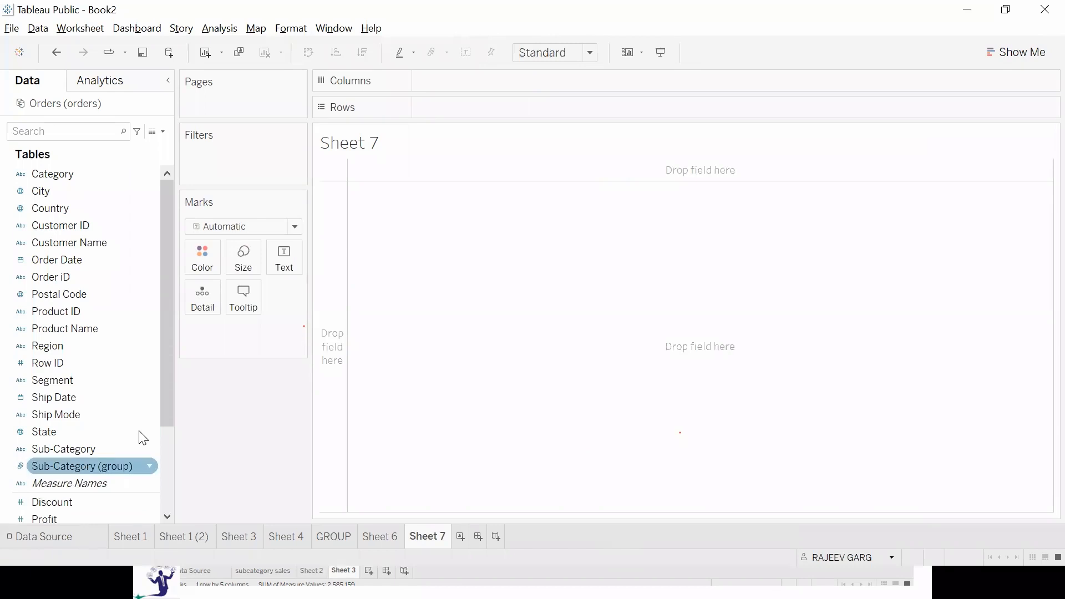
# View the dual-axis chart on Sheet 6 and return to Sheet 7.
pyautogui.scroll(-3, 111, 444)
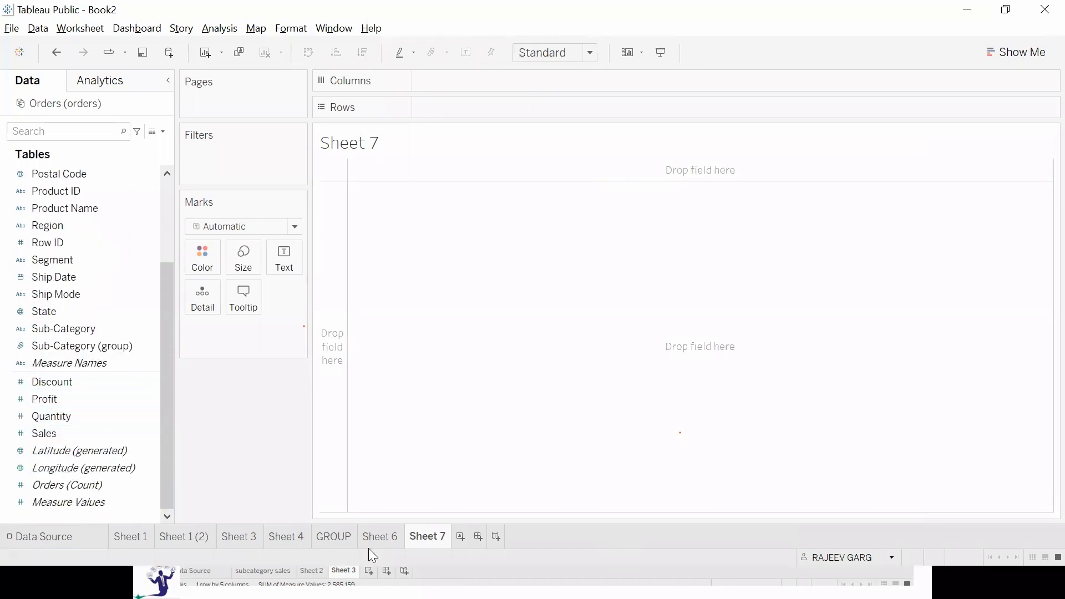
pyautogui.click(380, 538)
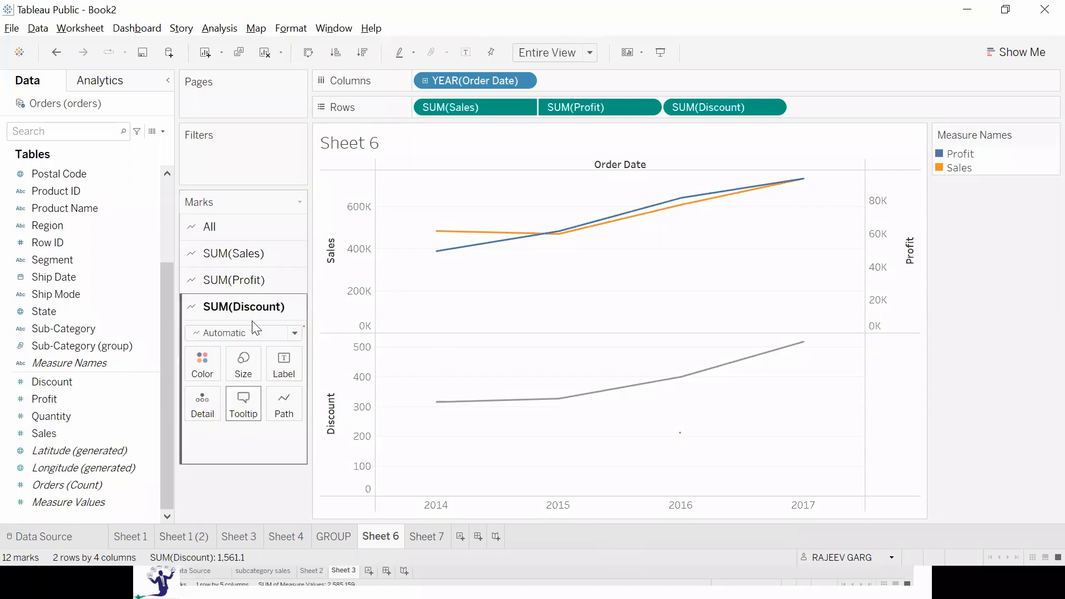
pyautogui.click(424, 537)
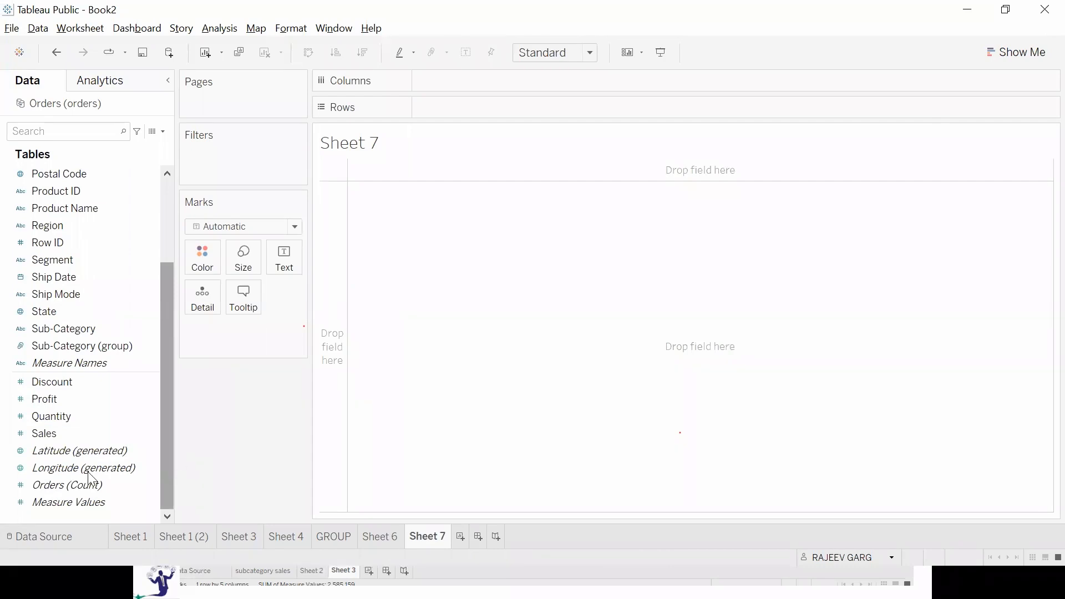
# Plot Measure Values by year of Order Date on Sheet 7 and fit the chart to the entire view.
pyautogui.click(69, 500)
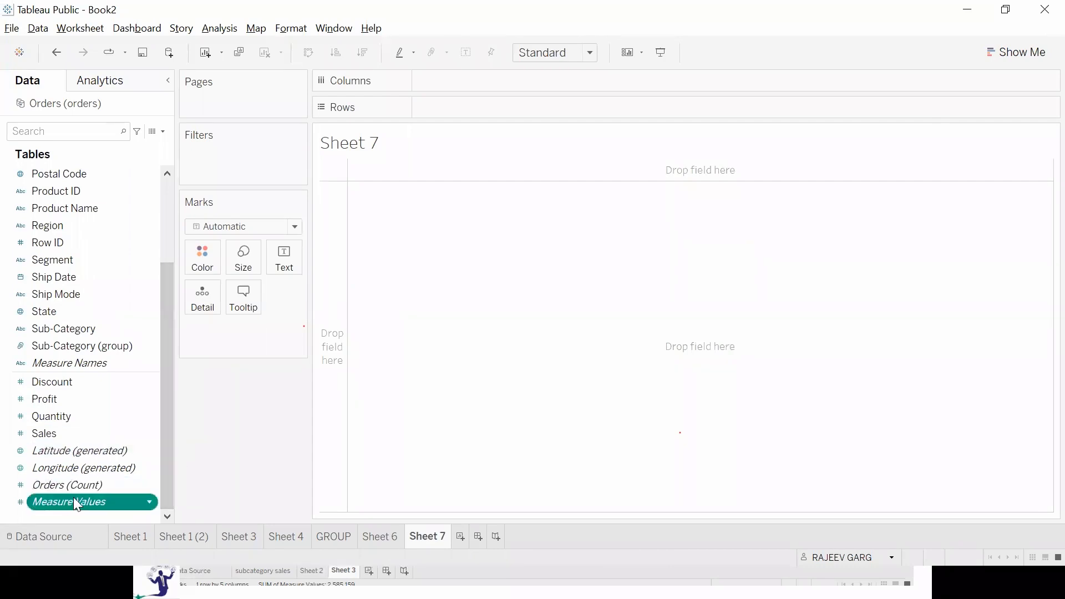
pyautogui.doubleClick(73, 497)
pyautogui.scroll(3, 95, 416)
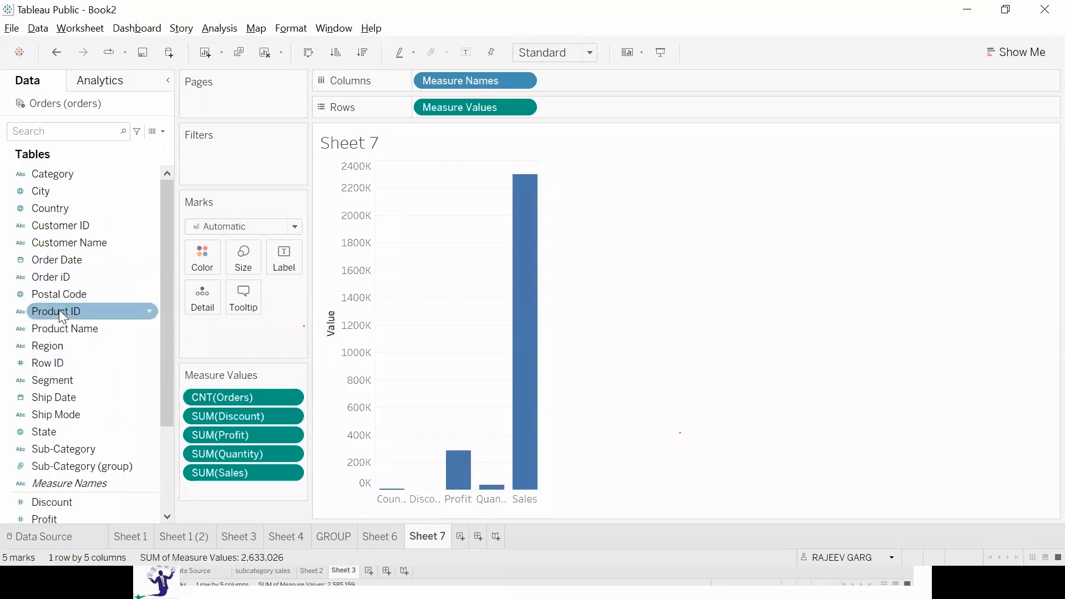
pyautogui.doubleClick(86, 271)
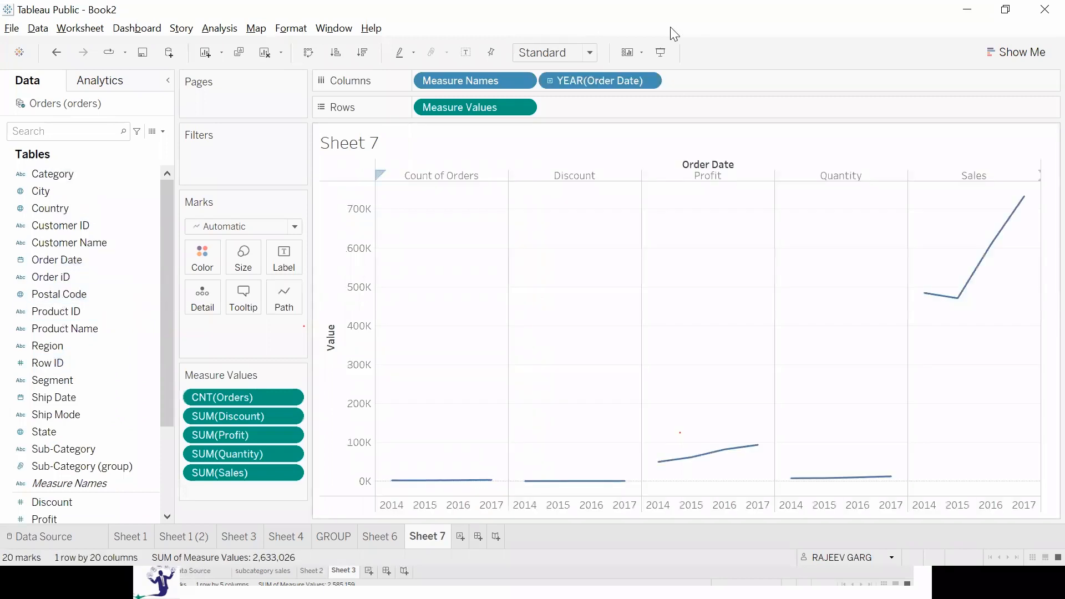
pyautogui.click(559, 53)
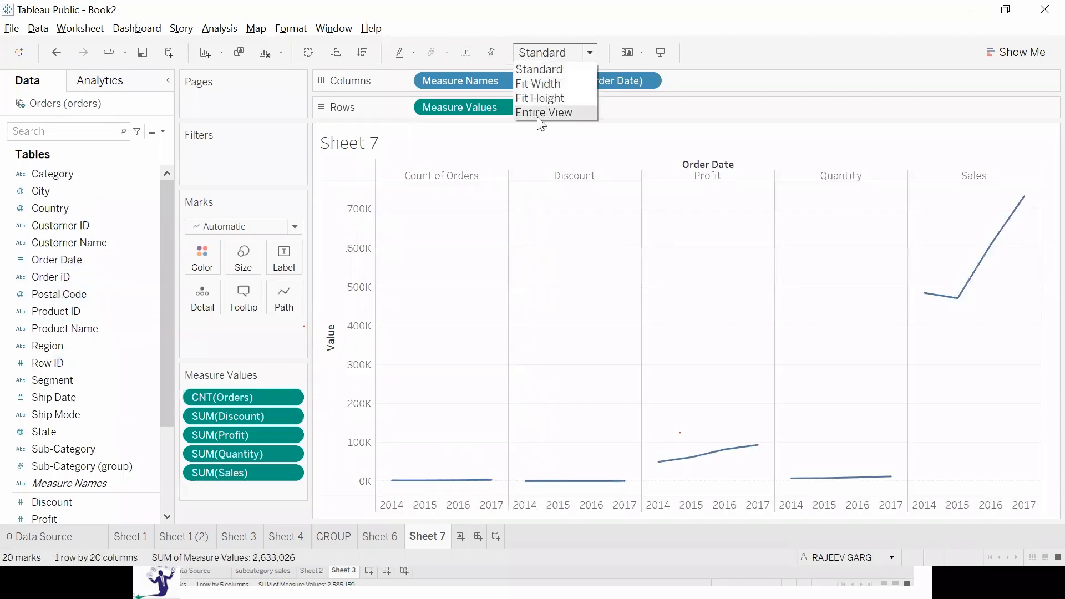
pyautogui.click(541, 113)
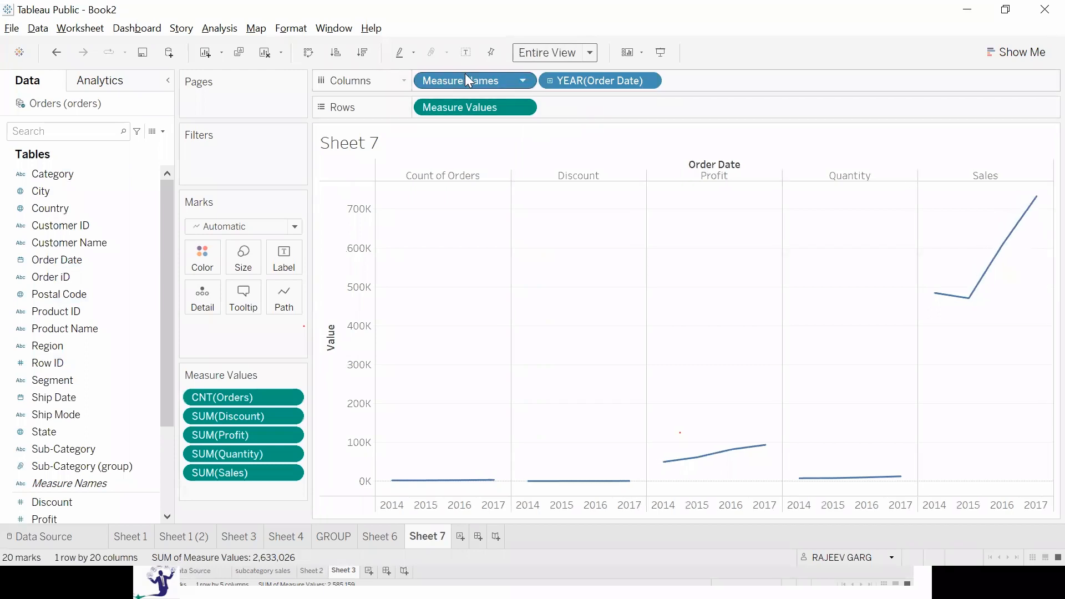
# Color and label the combined lines by Measure Names, and remove the Orders count and Quantity from the measure values.
pyautogui.moveTo(463, 81); pyautogui.dragTo(191, 256)
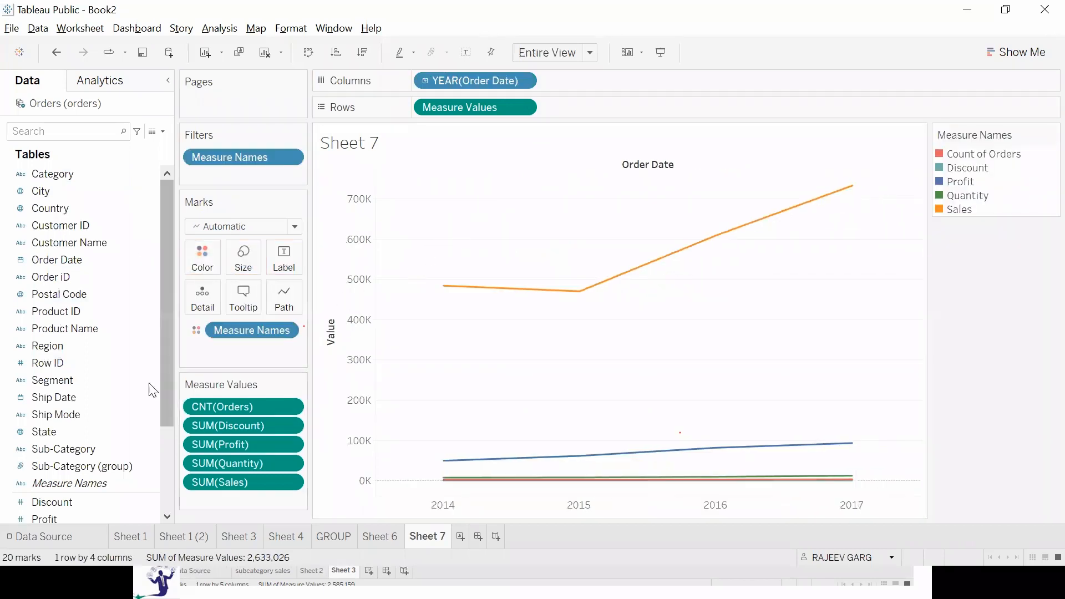
pyautogui.moveTo(133, 477); pyautogui.dragTo(284, 257)
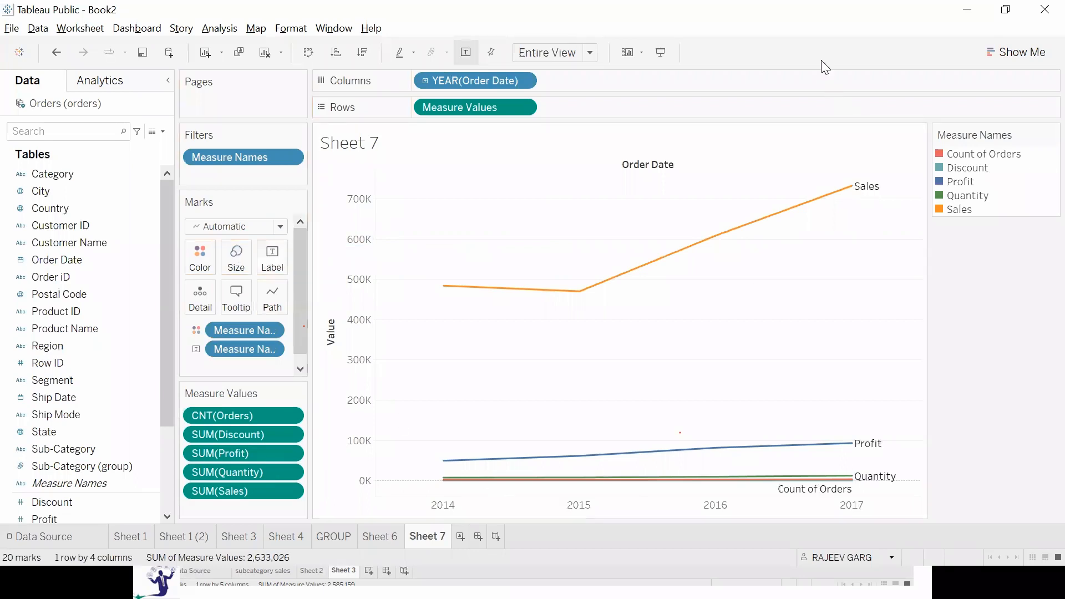
pyautogui.moveTo(265, 415); pyautogui.dragTo(118, 416)
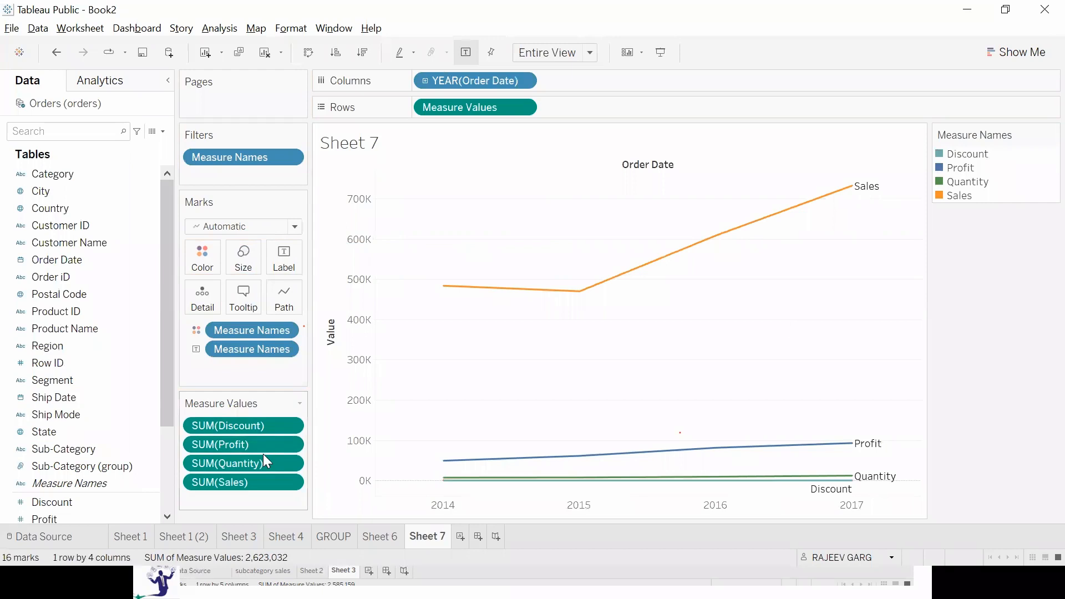
pyautogui.moveTo(283, 462); pyautogui.dragTo(68, 442)
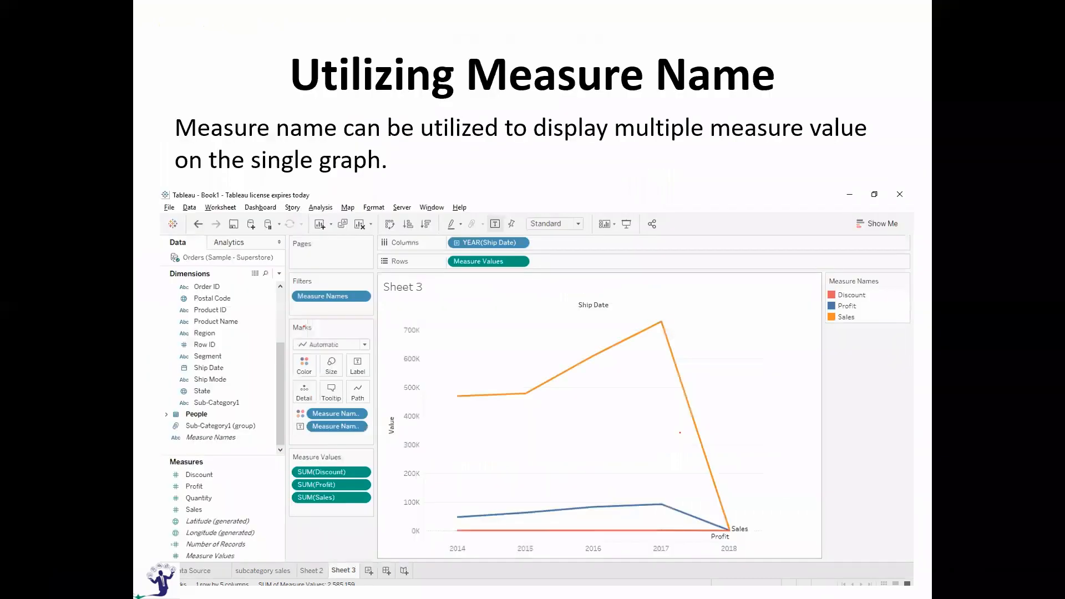
# Switch to the PowerPoint slide show, view the Discrete & Continuous Values slide, and return to Tableau.
pyautogui.press('Right')
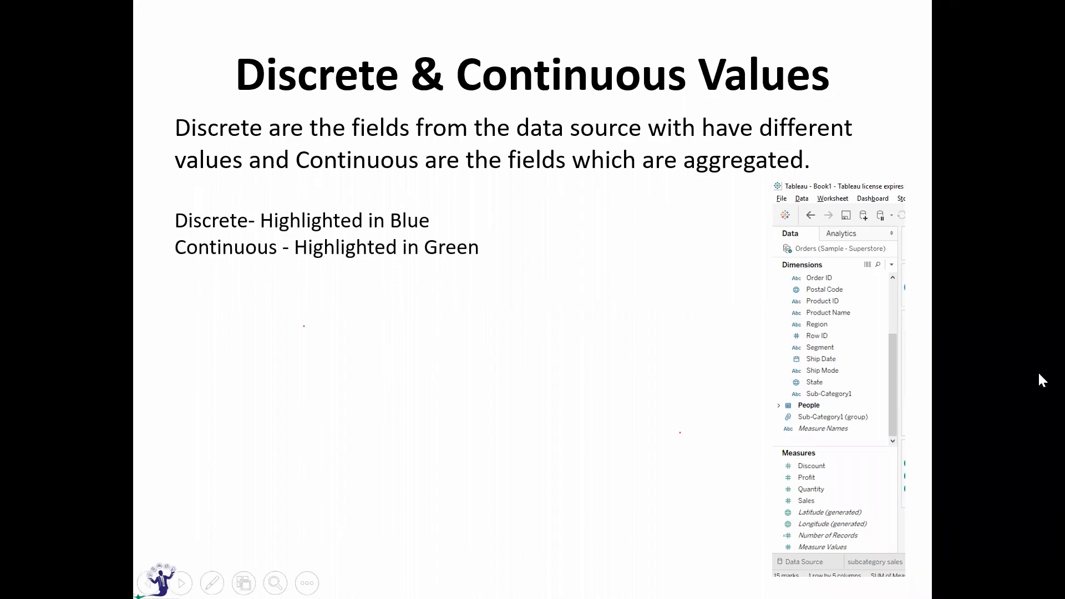
pyautogui.hotkey('alt', 'Tab')
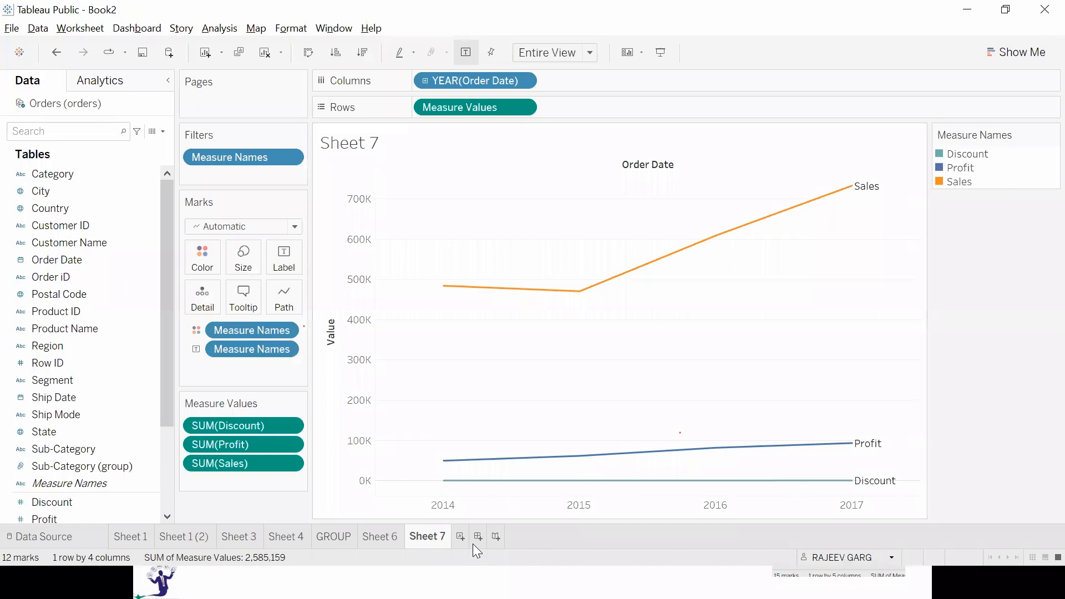
# Create a new worksheet and plot Sales against Order Date by year.
pyautogui.click(460, 537)
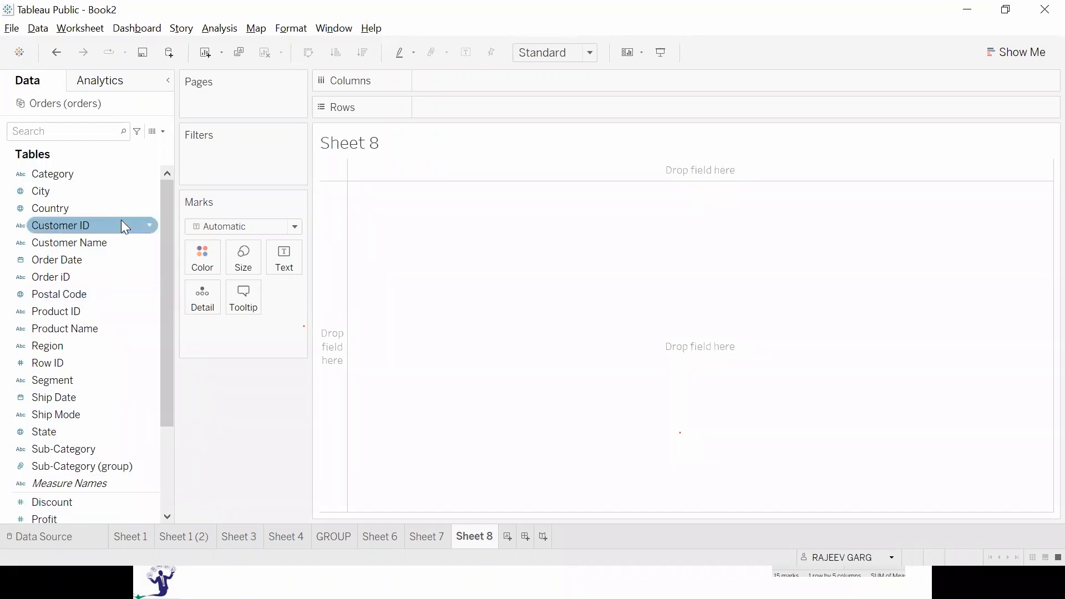
pyautogui.scroll(-2, 70, 502)
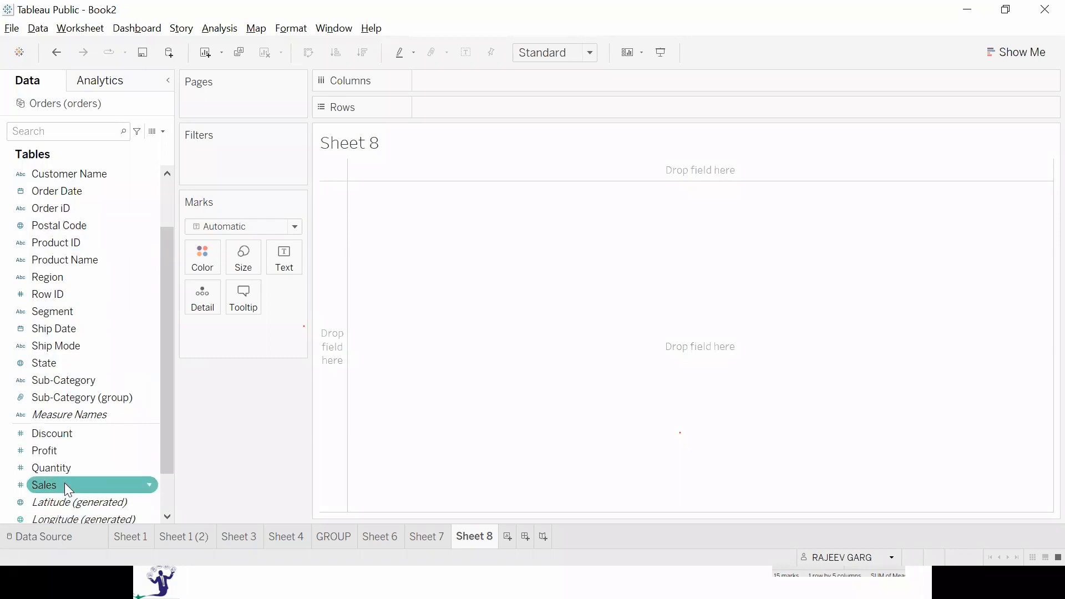
pyautogui.doubleClick(64, 485)
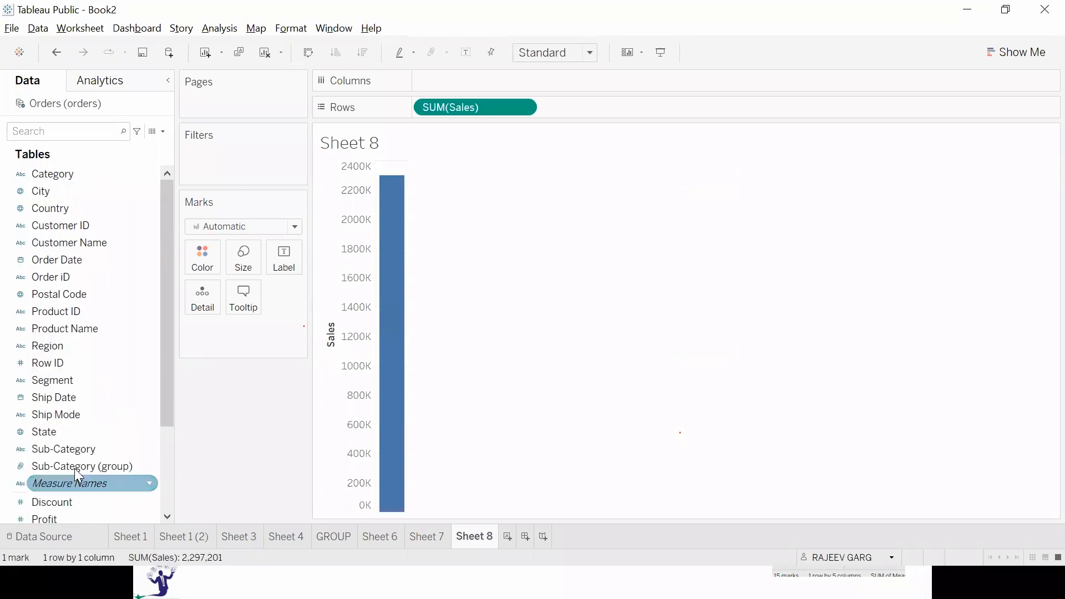
pyautogui.moveTo(113, 260); pyautogui.dragTo(682, 80)
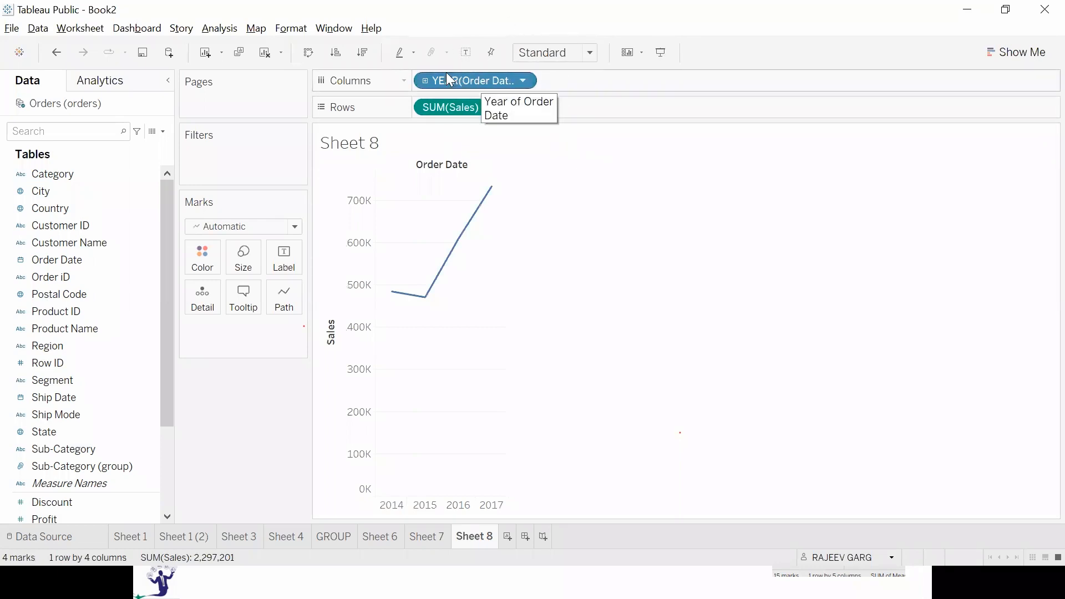
# Change Order Date on the columns to the continuous Year level, and clear the worksheet.
pyautogui.click(525, 81)
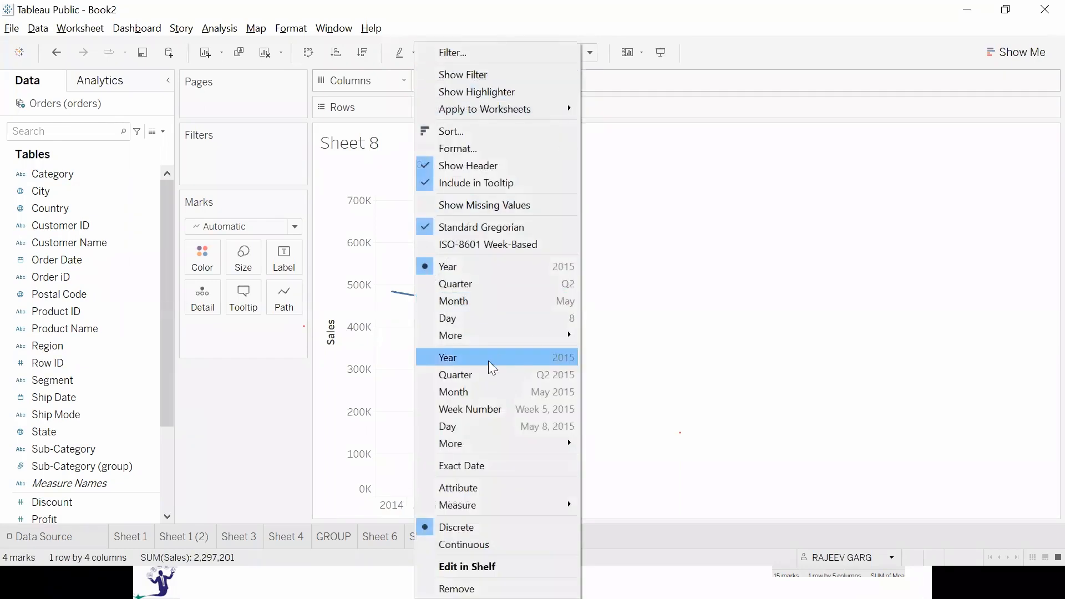
pyautogui.click(458, 359)
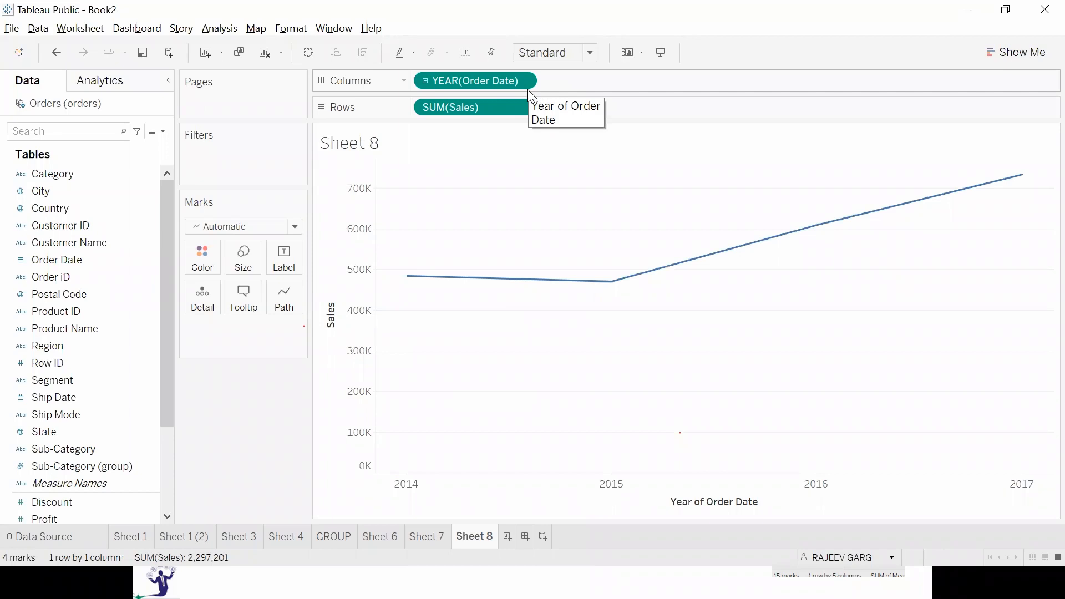
pyautogui.click(265, 54)
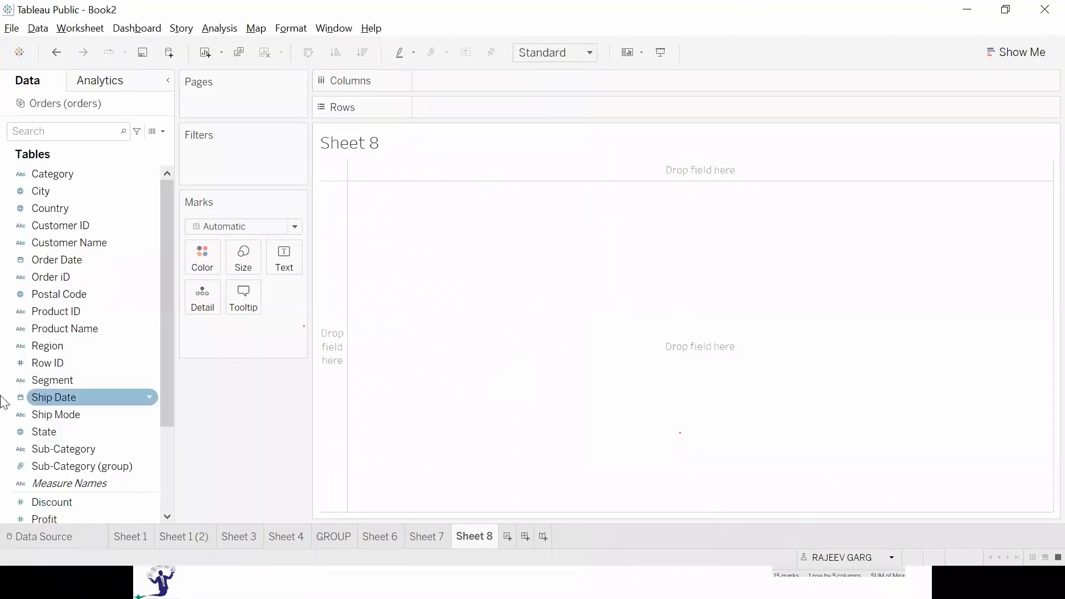
# Plot Sales by Sub-Category as a bar chart on the cleared Sheet 8.
pyautogui.scroll(-3, 66, 422)
pyautogui.doubleClick(91, 433)
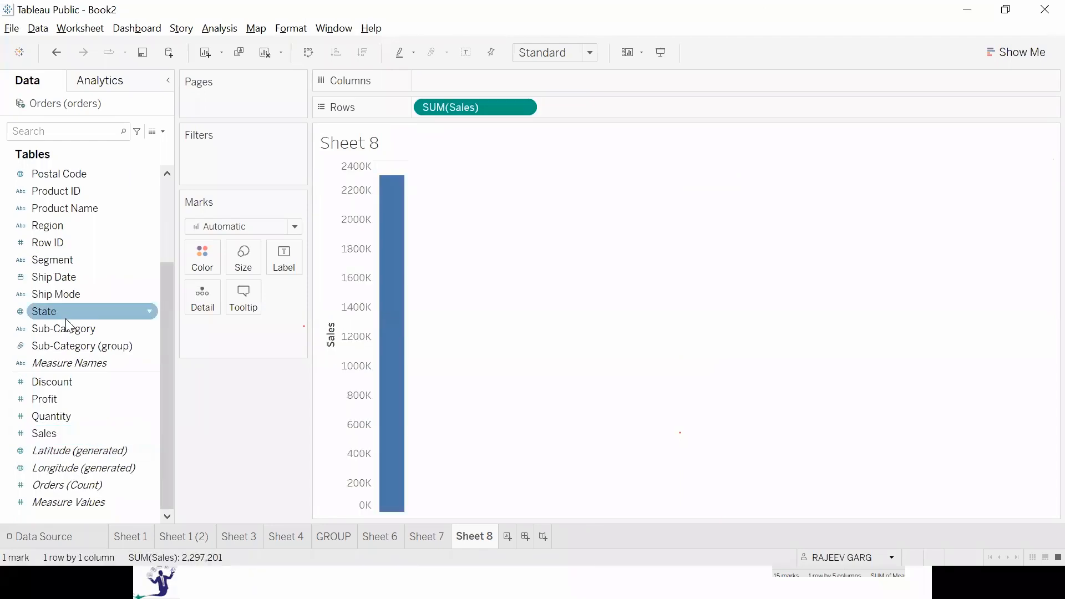
pyautogui.doubleClick(54, 327)
pyautogui.scroll(2, 82, 261)
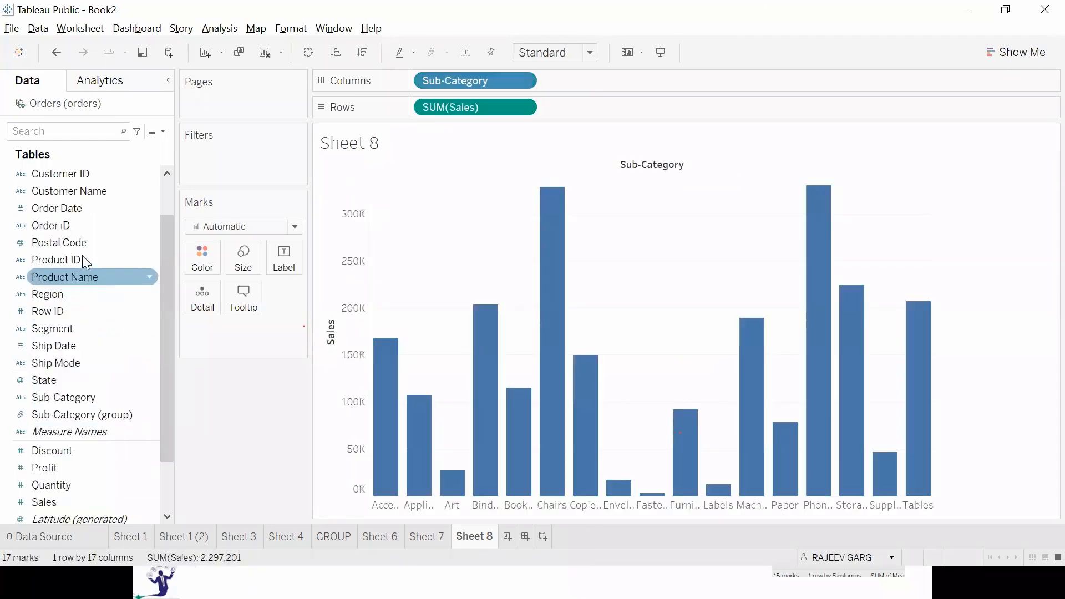
# Color the Sub-Category sales bars by Category and fit the chart to Entire View.
pyautogui.scroll(2, 82, 257)
pyautogui.moveTo(52, 175); pyautogui.dragTo(199, 260)
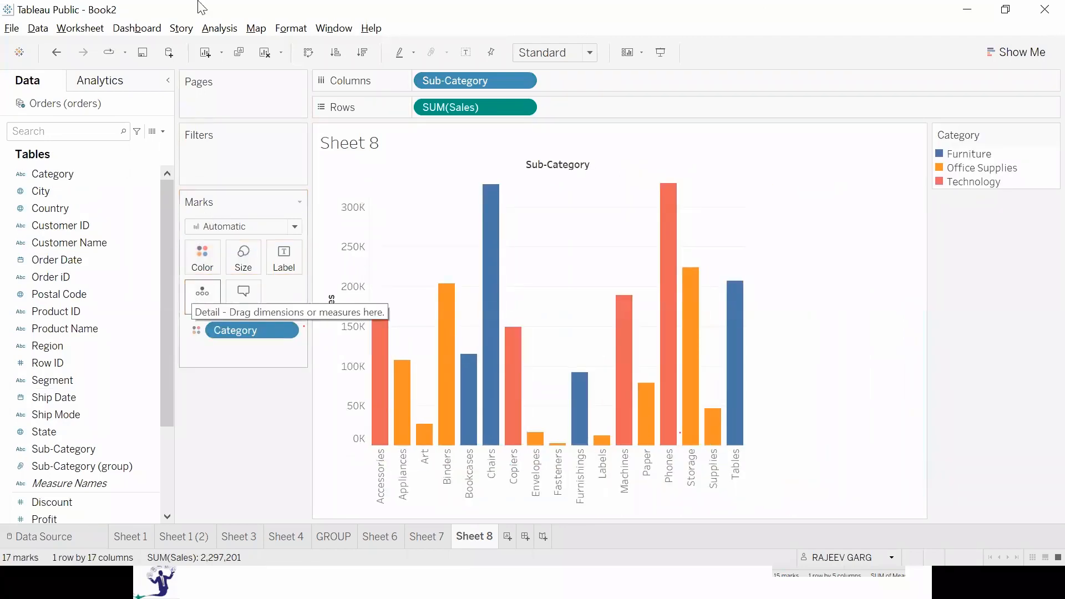
pyautogui.click(528, 51)
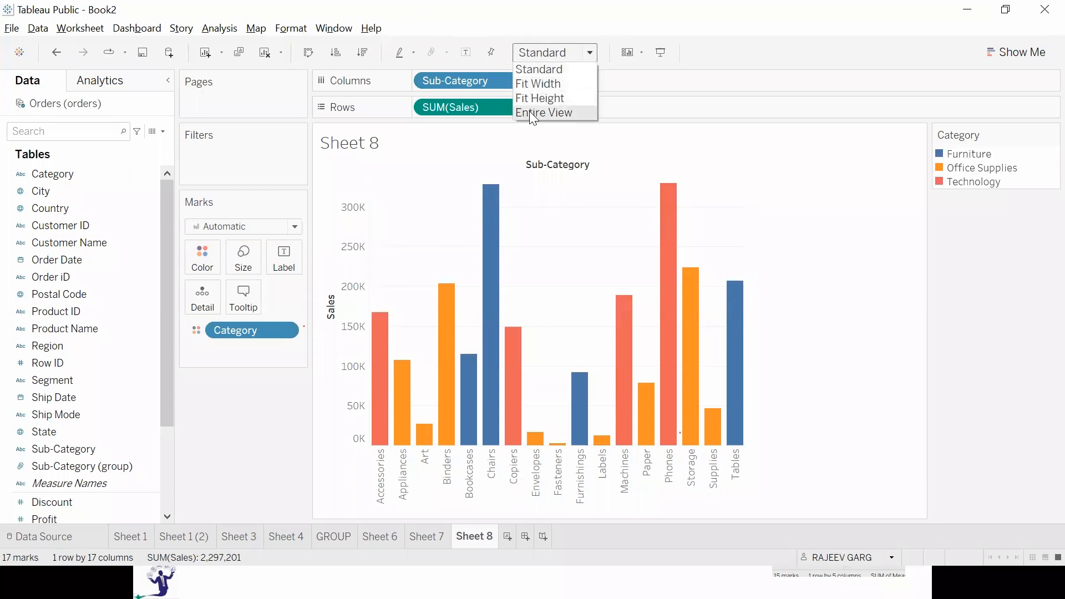
pyautogui.click(536, 111)
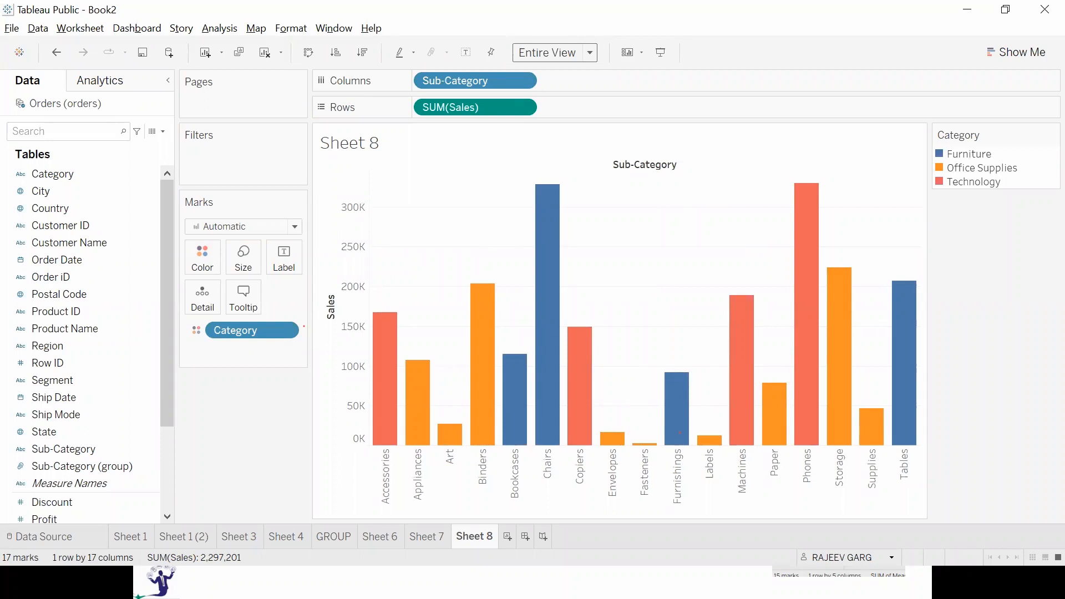
# Recolor the sales bars by Profit, and replace that coloring with Region.
pyautogui.scroll(-3, 71, 416)
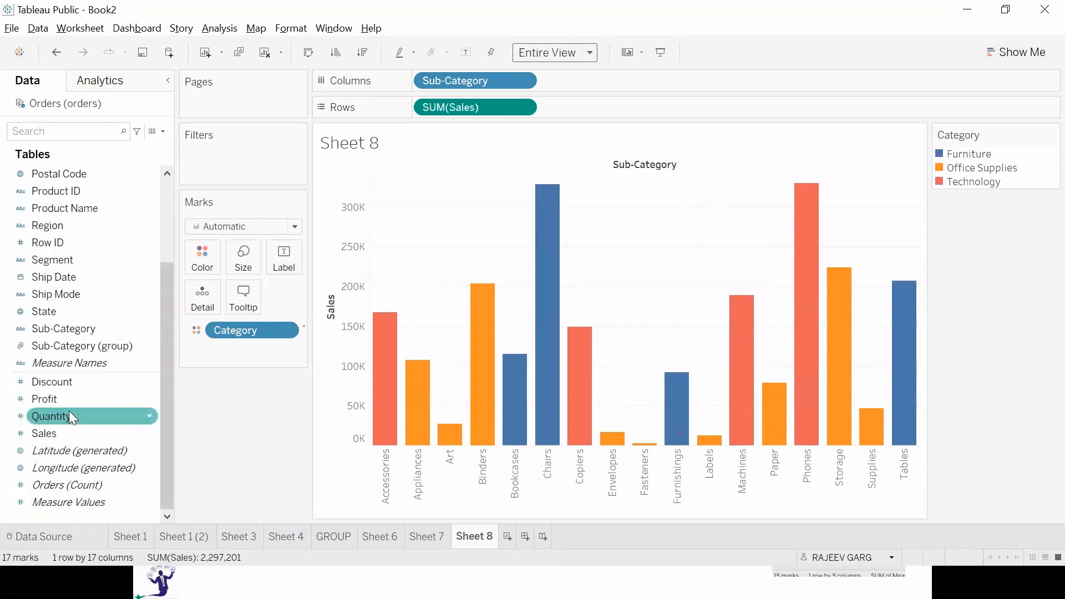
pyautogui.moveTo(60, 404); pyautogui.dragTo(197, 256)
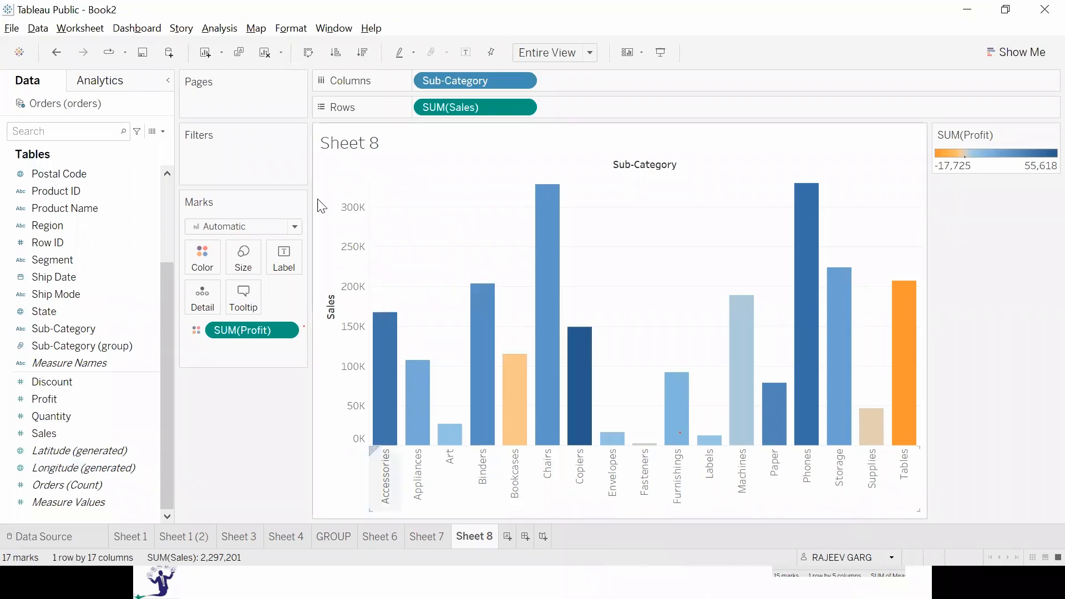
pyautogui.moveTo(72, 235); pyautogui.dragTo(201, 256)
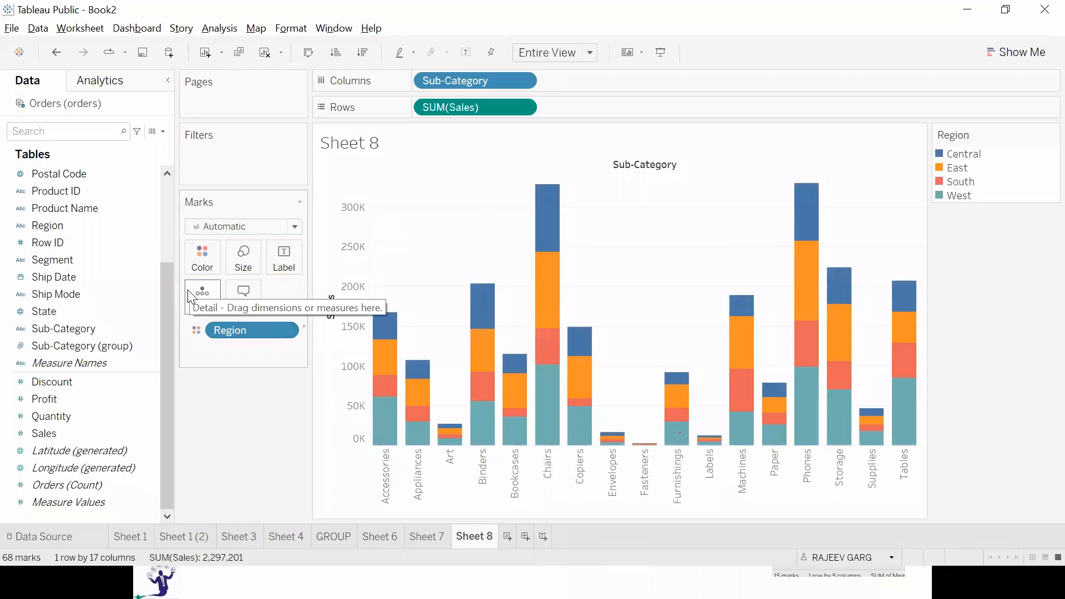
# Switch to the PowerPoint slide show, reveal the points on filtering discrete and continuous fields, and return to Tableau.
pyautogui.hotkey('alt', 'Tab')
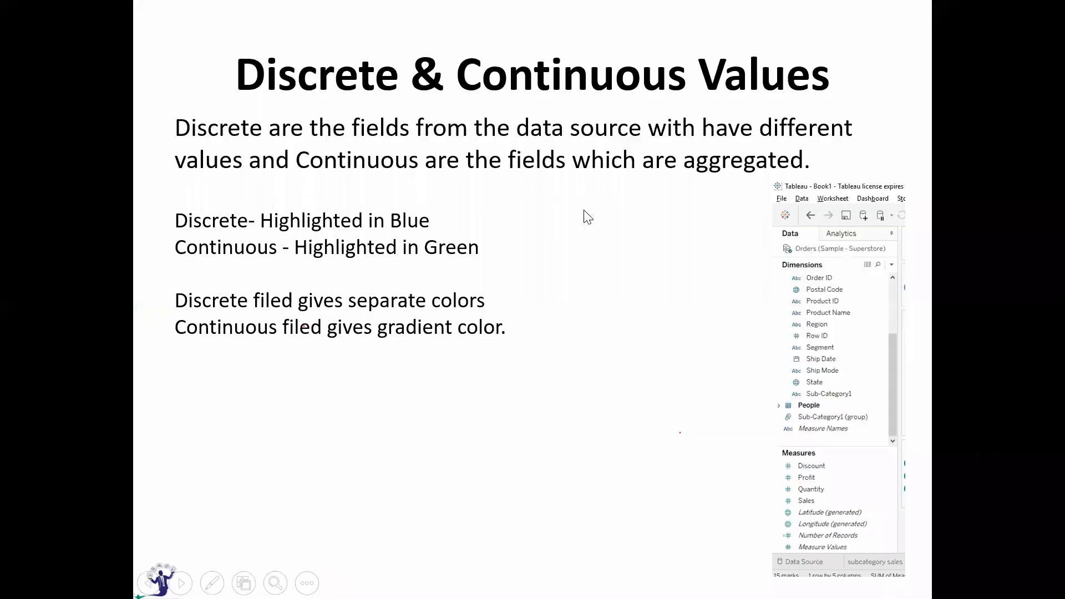
pyautogui.press('Right')
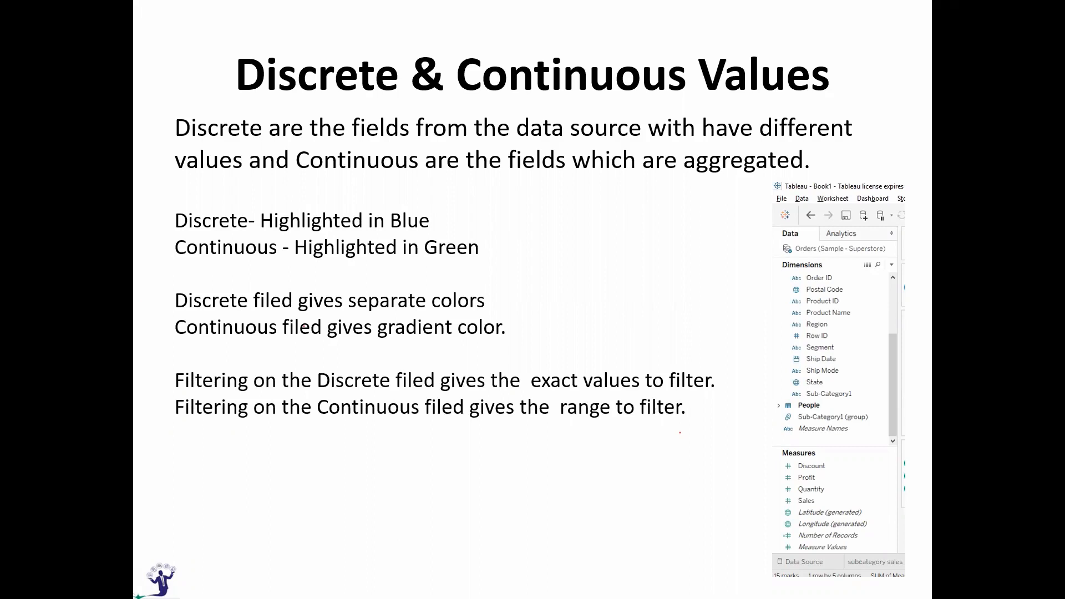
pyautogui.hotkey('alt', 'Tab')
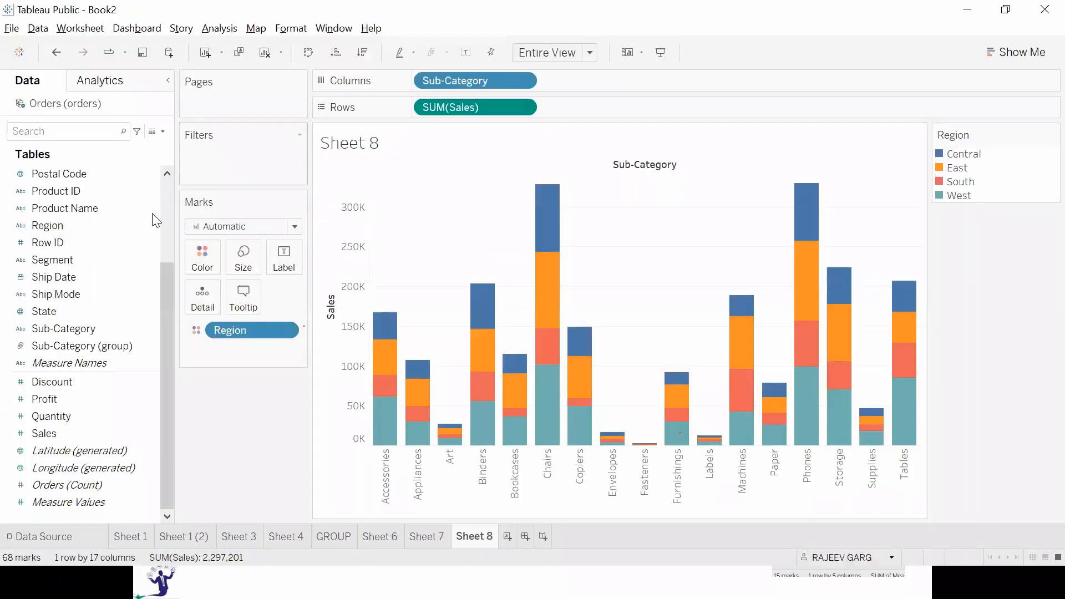
# Add a Region filter that excludes East and South, keeping only Central and West.
pyautogui.moveTo(54, 224); pyautogui.dragTo(211, 167)
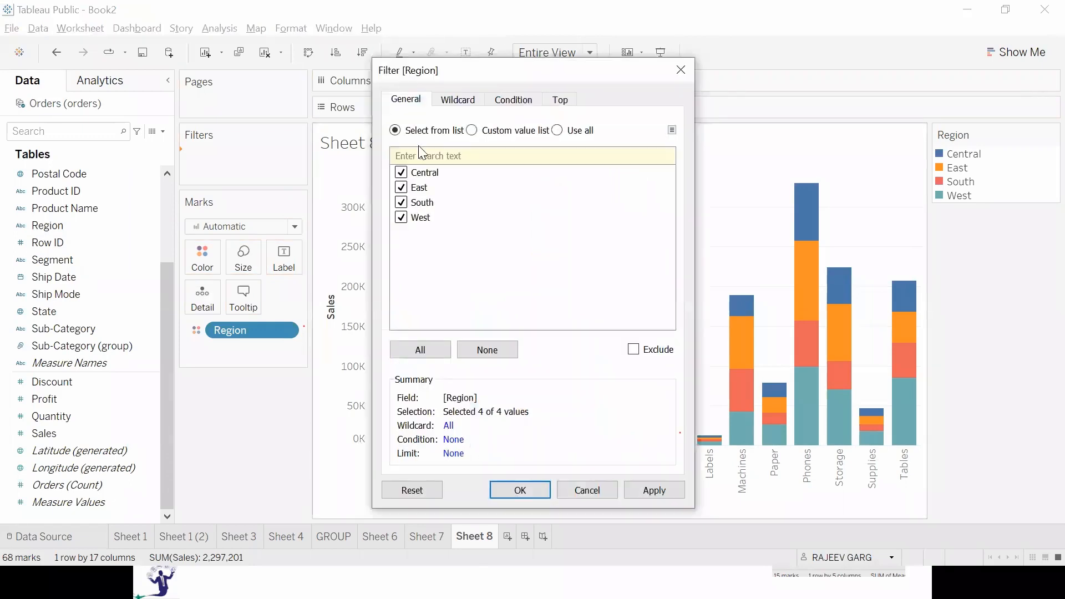
pyautogui.click(401, 187)
pyautogui.click(400, 202)
pyautogui.click(654, 491)
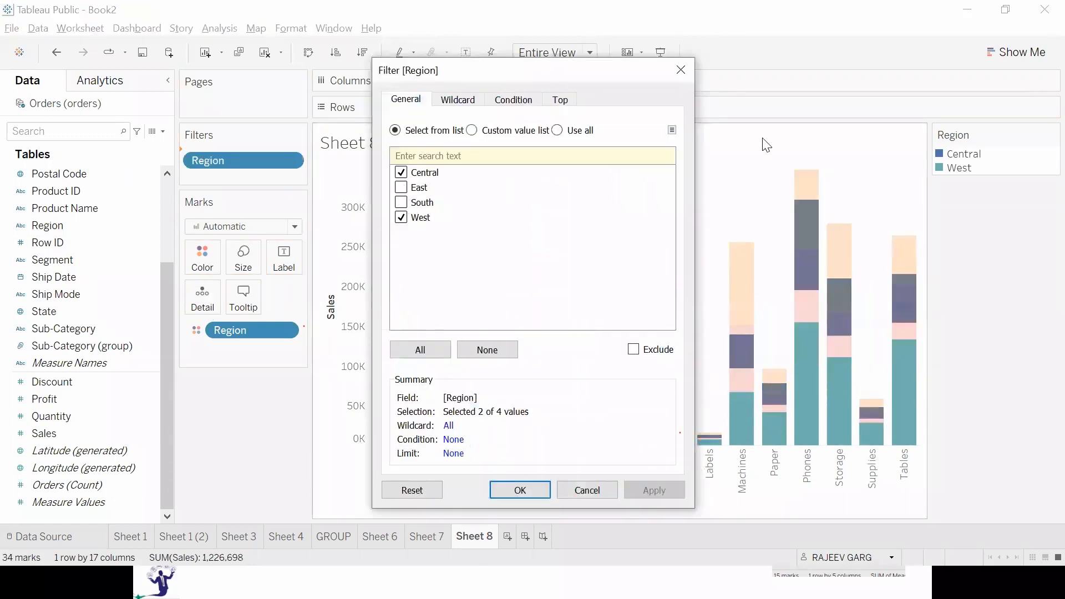
pyautogui.click(532, 495)
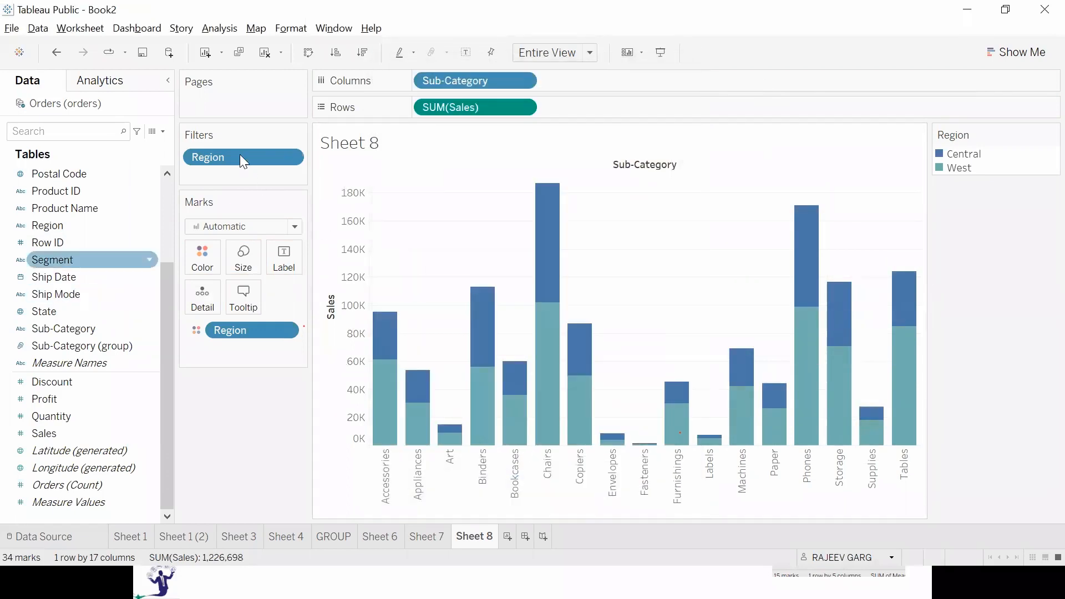
# Remove the Region filter and color the bars by Profit instead.
pyautogui.moveTo(228, 166); pyautogui.dragTo(91, 535)
pyautogui.moveTo(50, 400); pyautogui.dragTo(203, 261)
# Filter on all Profit values by range, applying a minimum of 3,103 and a second minimum of -1,996.
pyautogui.moveTo(50, 399); pyautogui.dragTo(228, 172)
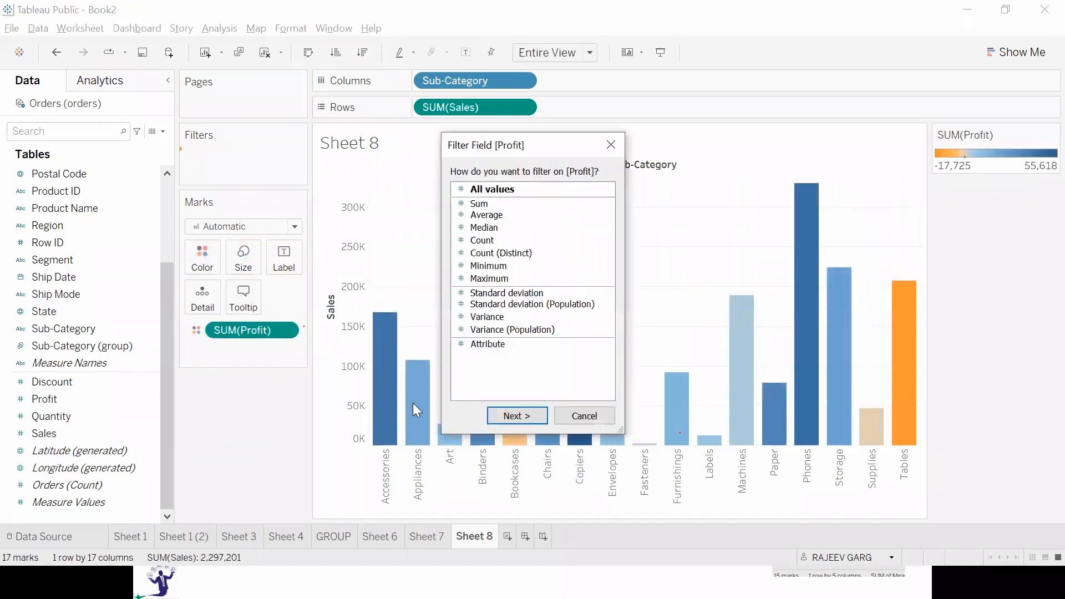
pyautogui.click(525, 411)
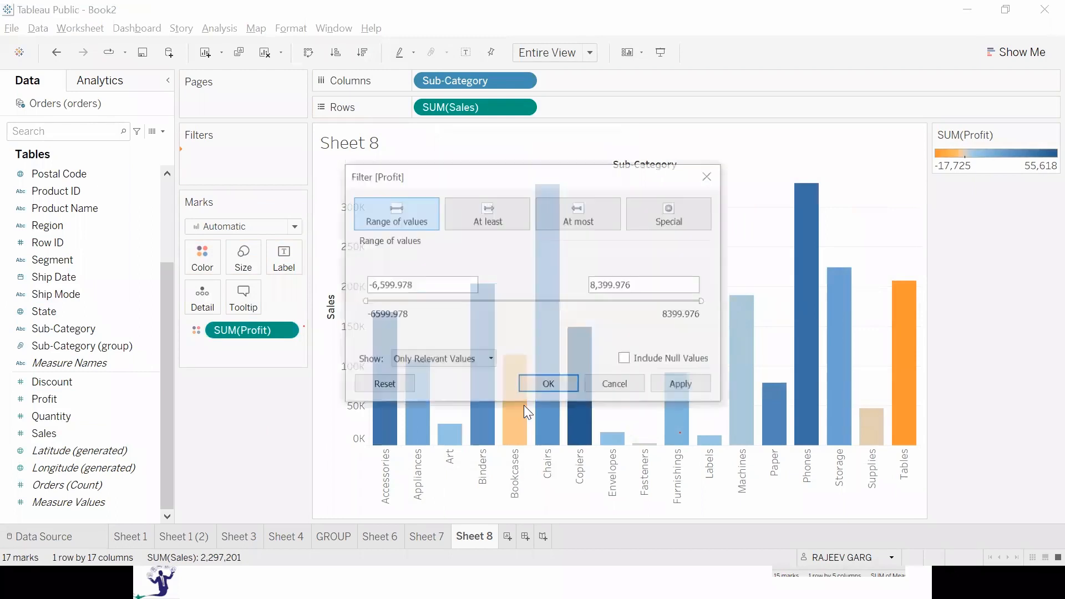
pyautogui.moveTo(364, 301); pyautogui.dragTo(580, 300)
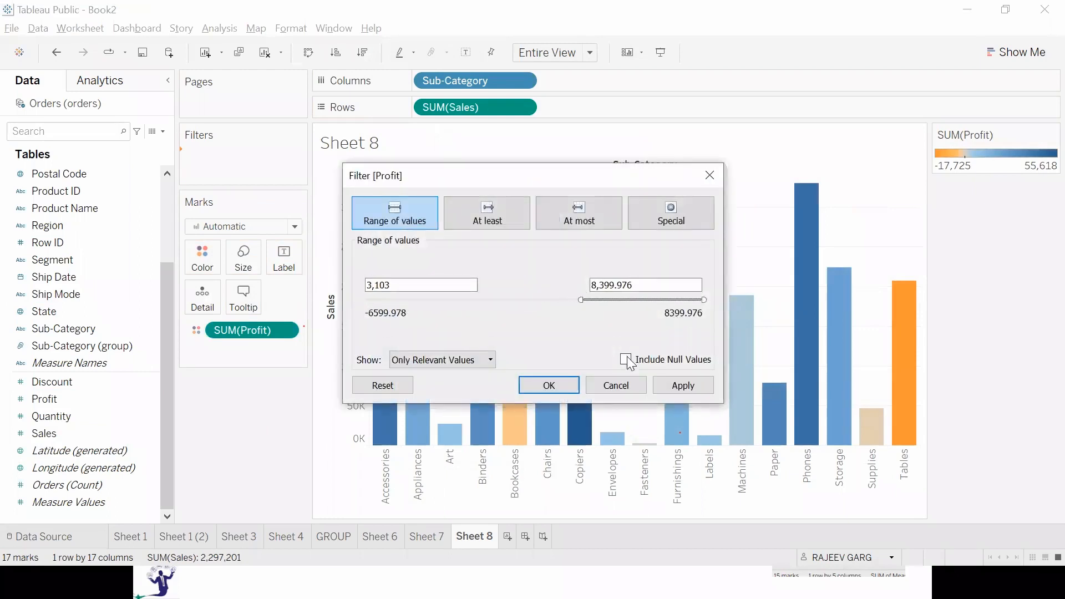
pyautogui.click(673, 386)
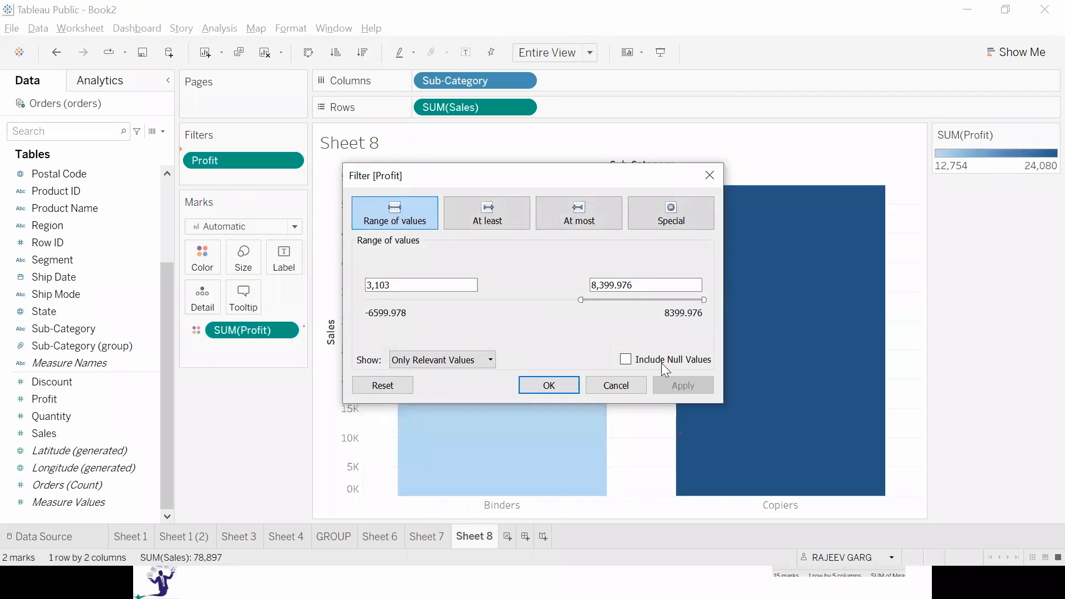
pyautogui.moveTo(578, 303); pyautogui.dragTo(466, 301)
pyautogui.click(704, 389)
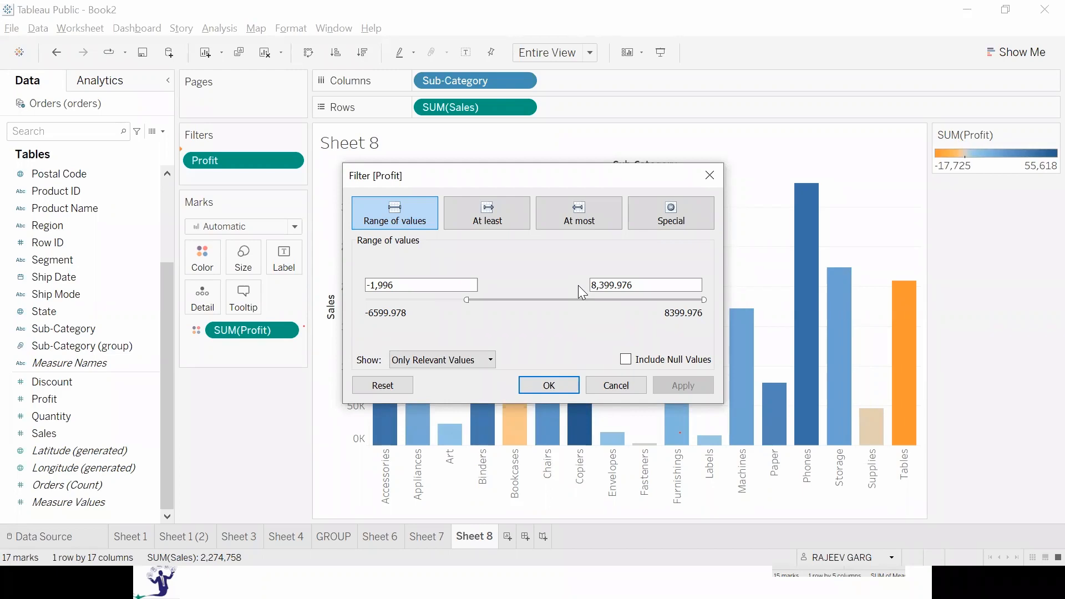
# Try a Profit range of -5,560 to 4,836, discard it, and remove the Profit filter from the sheet.
pyautogui.moveTo(576, 299); pyautogui.dragTo(516, 321)
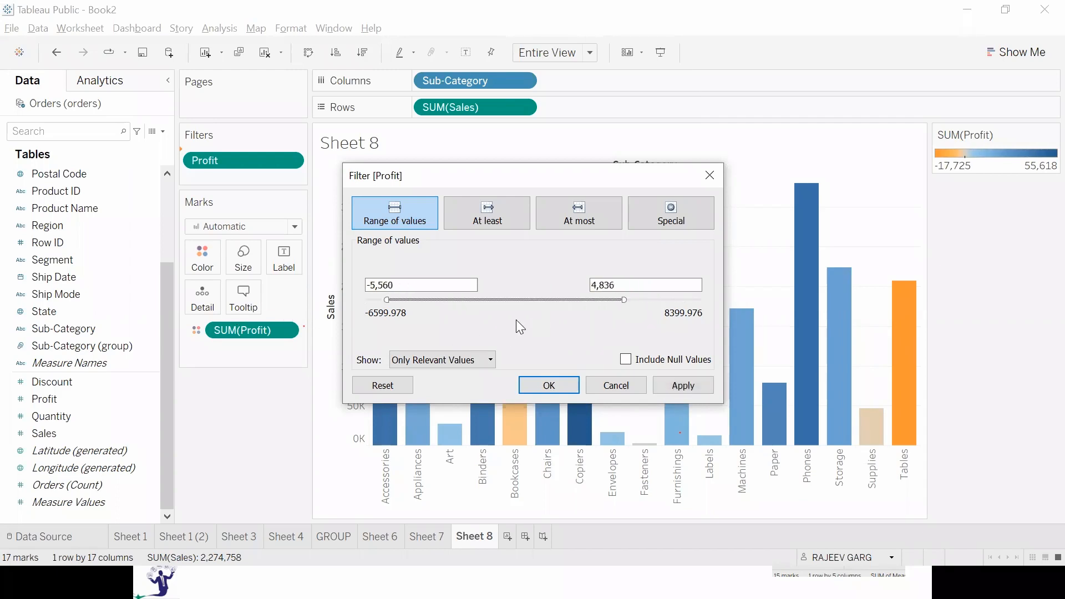
pyautogui.click(621, 391)
pyautogui.moveTo(262, 164); pyautogui.dragTo(275, 434)
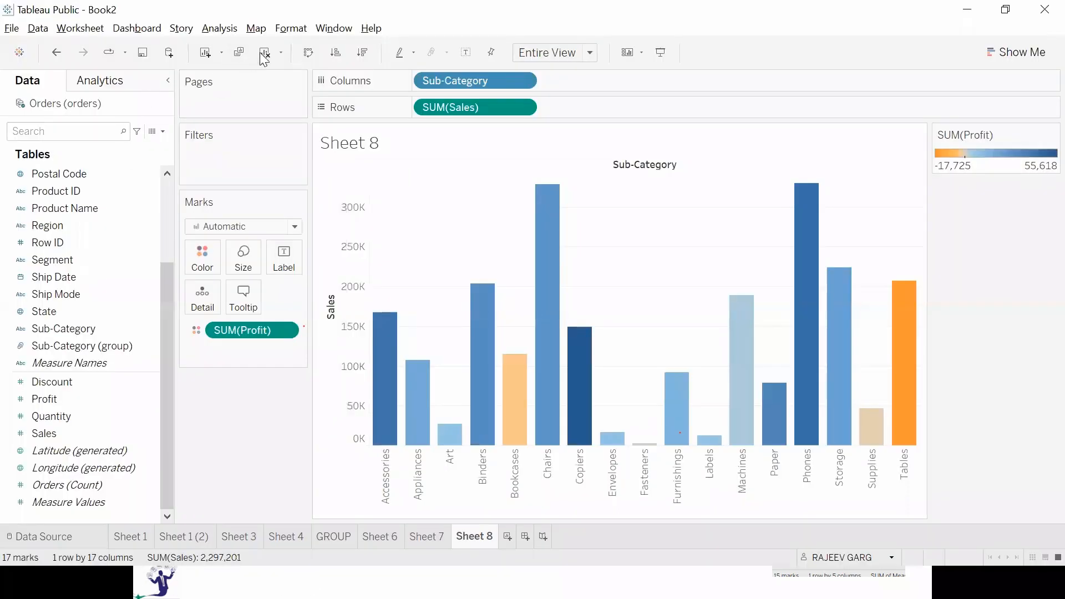
# Clear Sheet 8 and plot State as a symbol map.
pyautogui.click(264, 53)
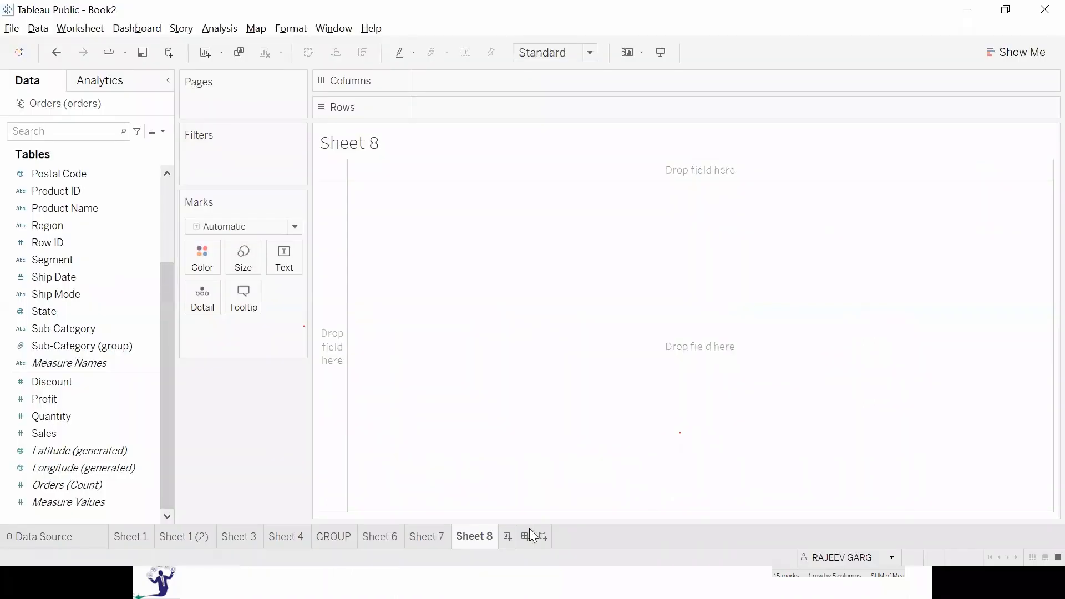
pyautogui.click(136, 382)
pyautogui.click(114, 327)
pyautogui.doubleClick(111, 312)
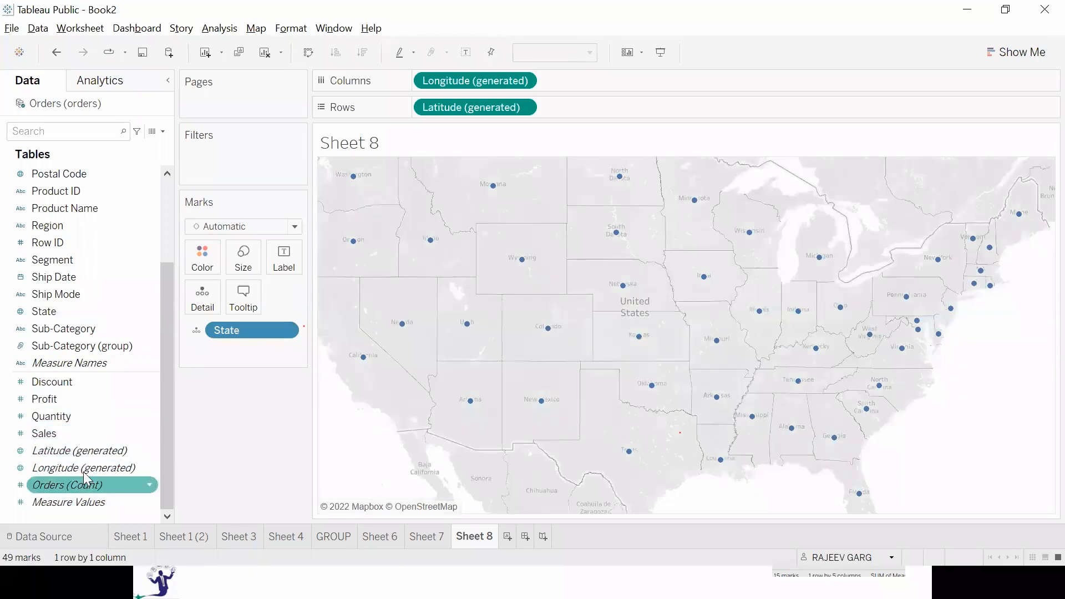
# Color the state dots on the map by Region and enlarge the marks.
pyautogui.scroll(3, 62, 331)
pyautogui.moveTo(49, 346); pyautogui.dragTo(292, 295)
pyautogui.click(246, 271)
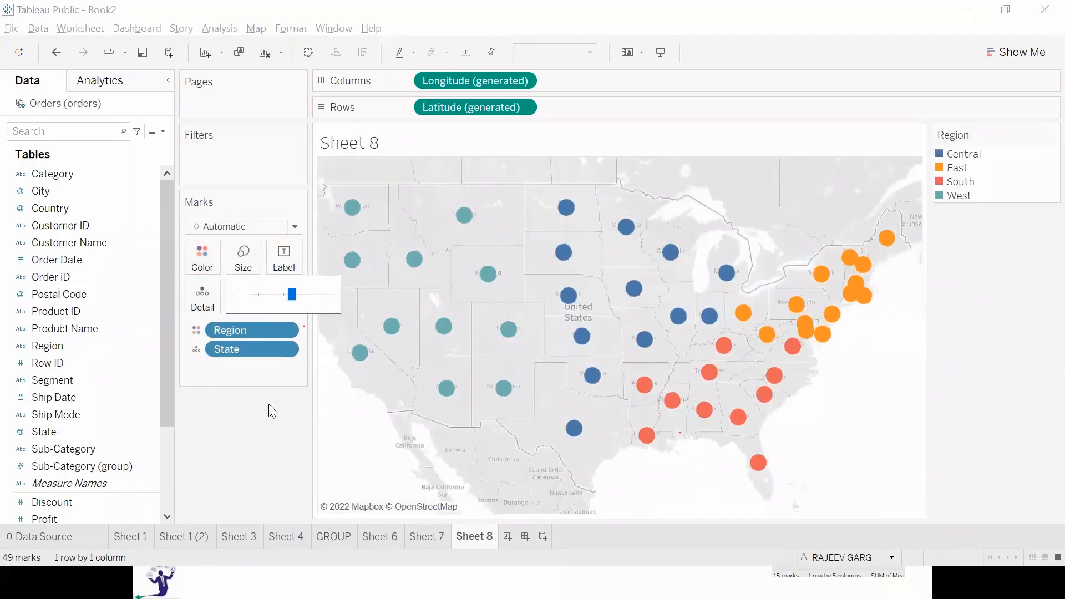
pyautogui.click(270, 407)
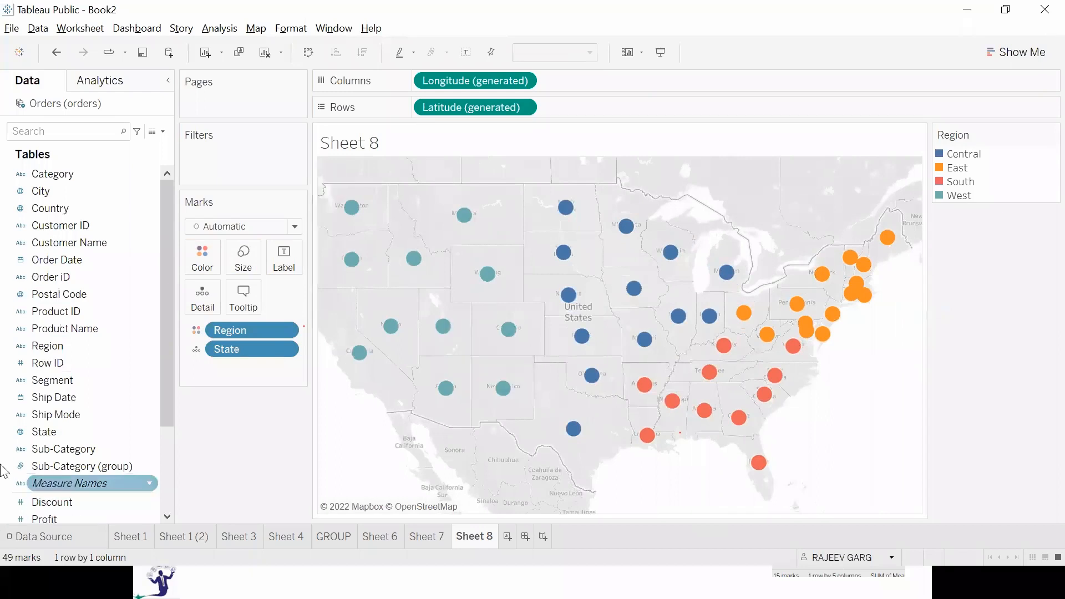
# Color the state map by Sales in place of Region.
pyautogui.scroll(-3, 49, 470)
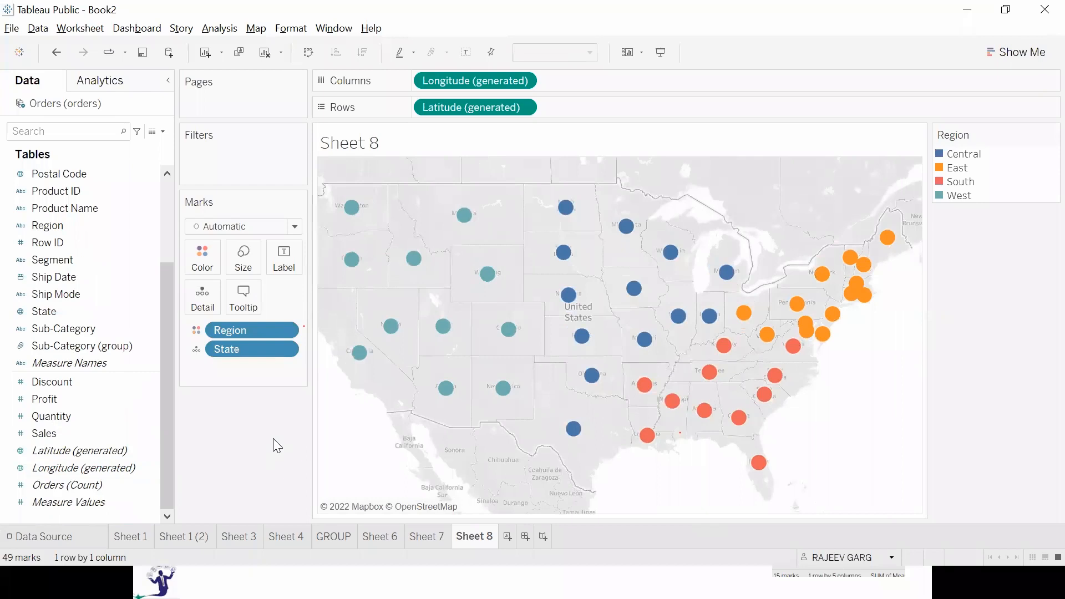
pyautogui.moveTo(45, 433)
pyautogui.mouseDown()
pyautogui.moveTo(381, 378)
pyautogui.moveTo(185, 249)
pyautogui.moveTo(201, 258)
pyautogui.mouseUp()
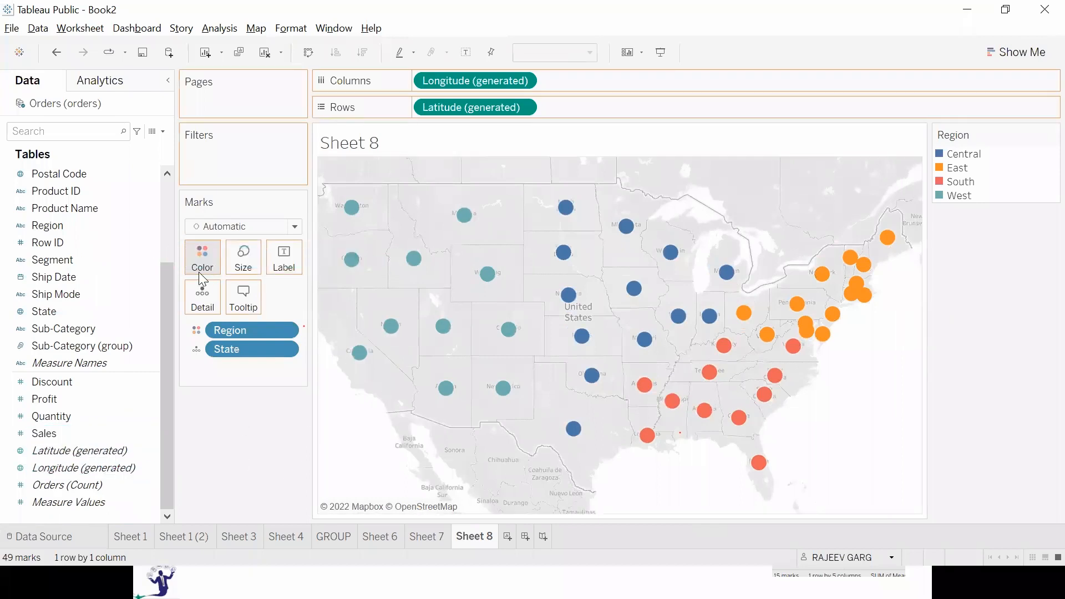
# Switch to the PowerPoint slide show and advance from the Discrete & Continuous Values slide to the Assignment slide.
pyautogui.moveTo(402, 294)
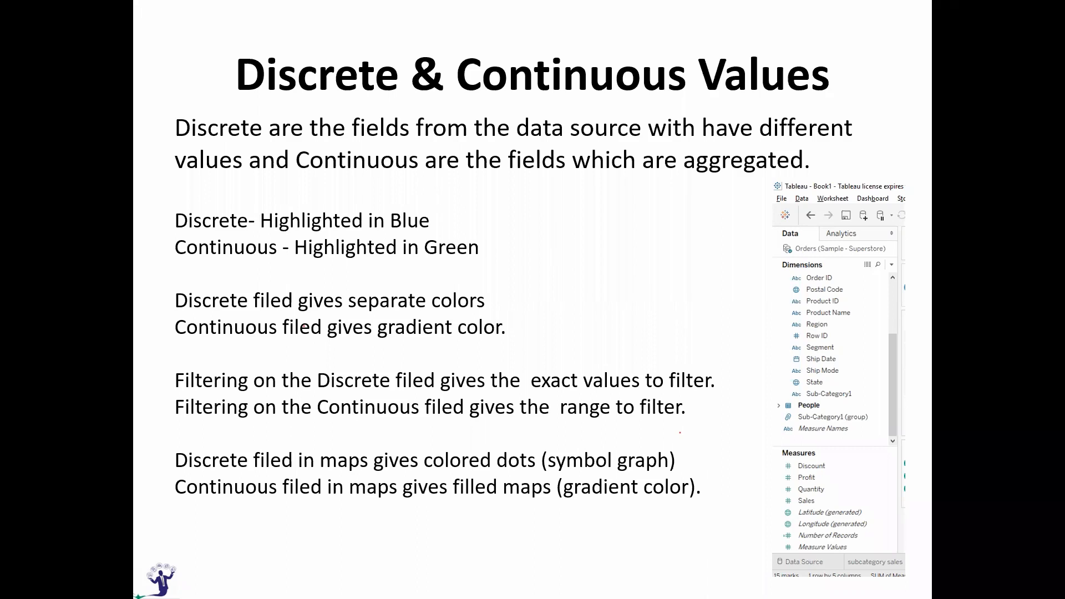
pyautogui.press('Right')
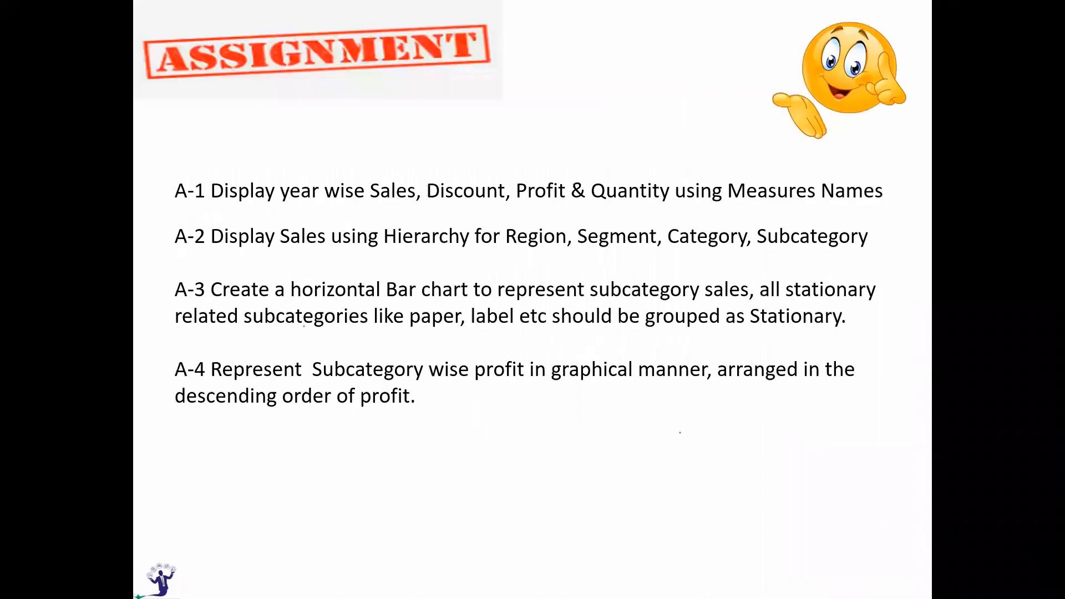